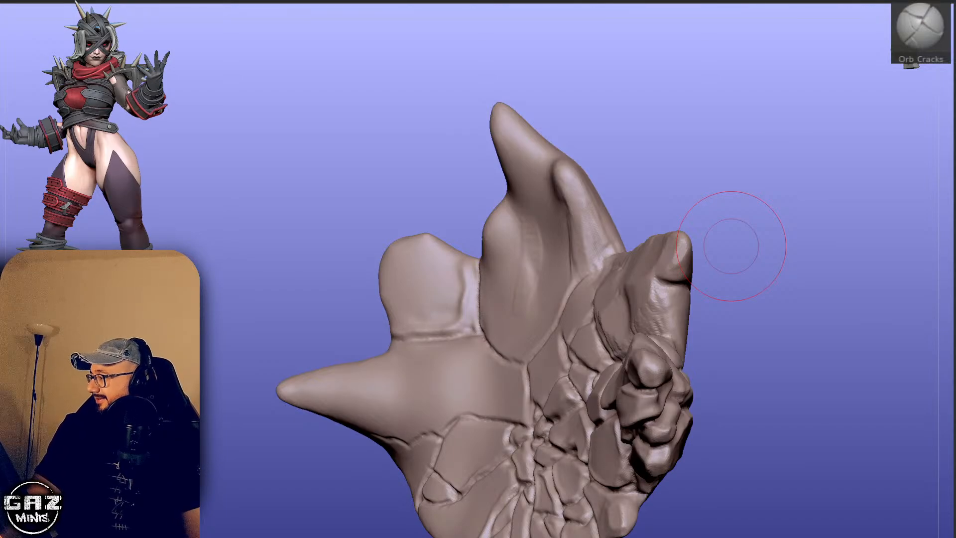
{"action": "mouse_move", "coordinate": [731, 246]}
{"action": "left_mouse_down"}
{"action": "mouse_move", "coordinate": [246, 418]}
{"action": "mouse_move", "coordinate": [723, 136]}
{"action": "left_mouse_up"}
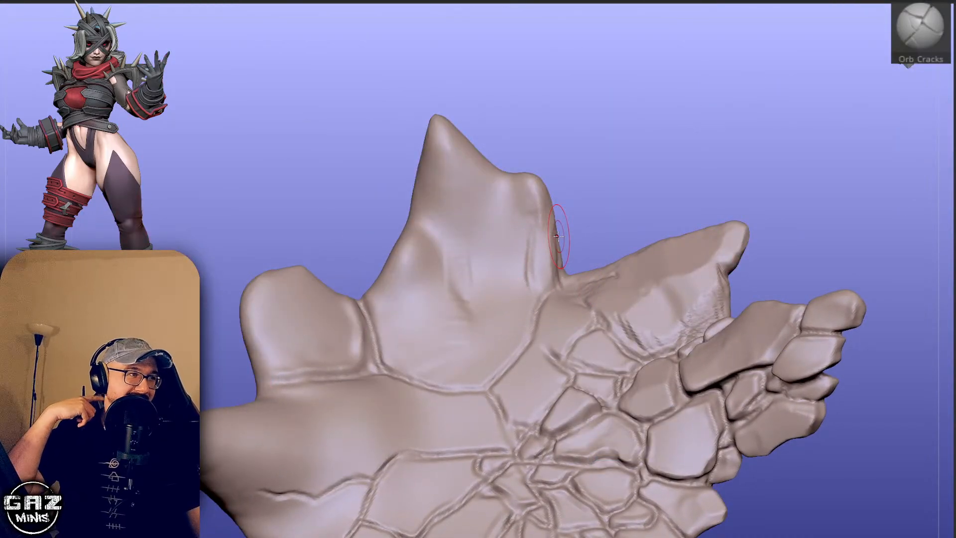
{"action": "mouse_move", "coordinate": [570, 229]}
{"action": "left_mouse_down"}
{"action": "mouse_move", "coordinate": [567, 243]}
{"action": "mouse_move", "coordinate": [572, 227]}
{"action": "mouse_move", "coordinate": [612, 192]}
{"action": "left_mouse_up"}
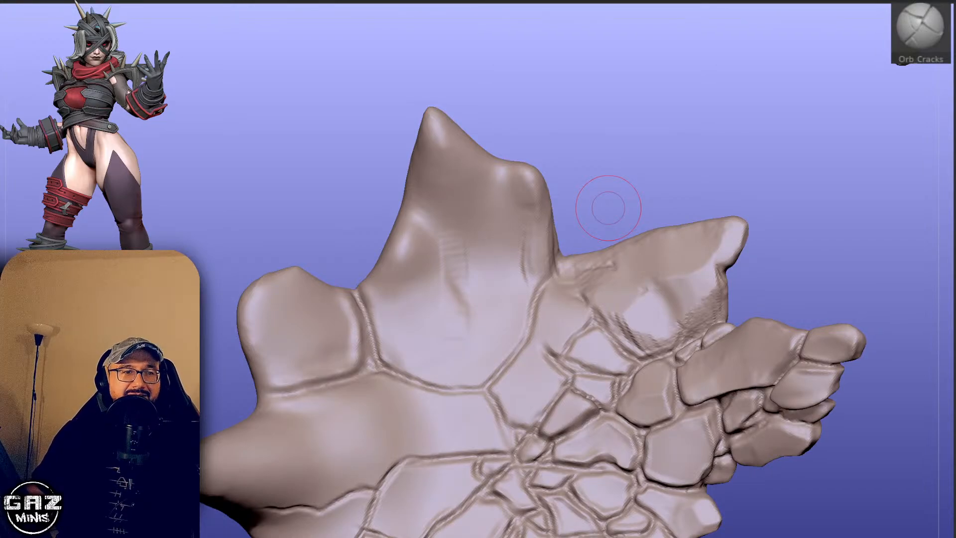
{"action": "mouse_move", "coordinate": [699, 142]}
{"action": "left_mouse_down"}
{"action": "mouse_move", "coordinate": [662, 162]}
{"action": "mouse_move", "coordinate": [631, 202]}
{"action": "left_mouse_up"}
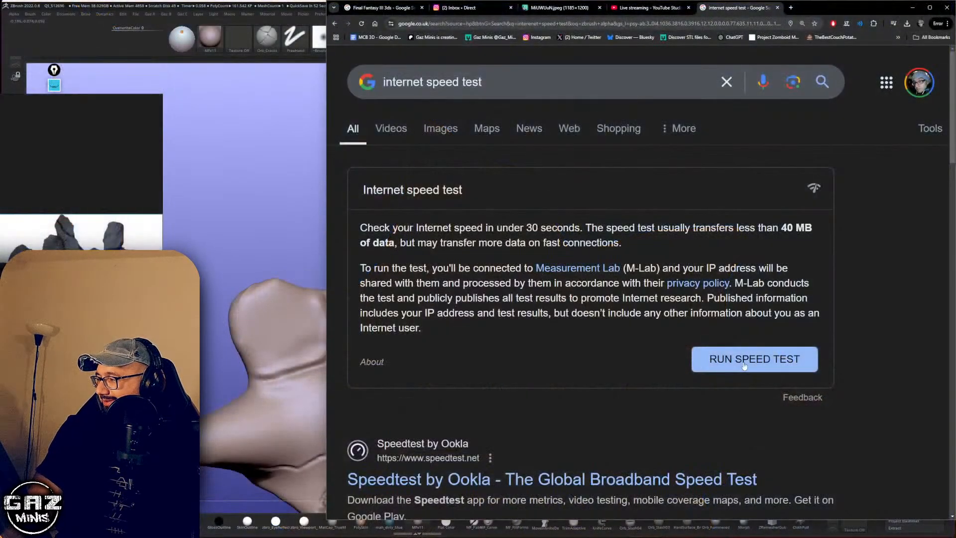
Run the internet speed test in the web browser and return to the rock base sculpt in ZBrush.
{"action": "left_click", "coordinate": [718, 359]}
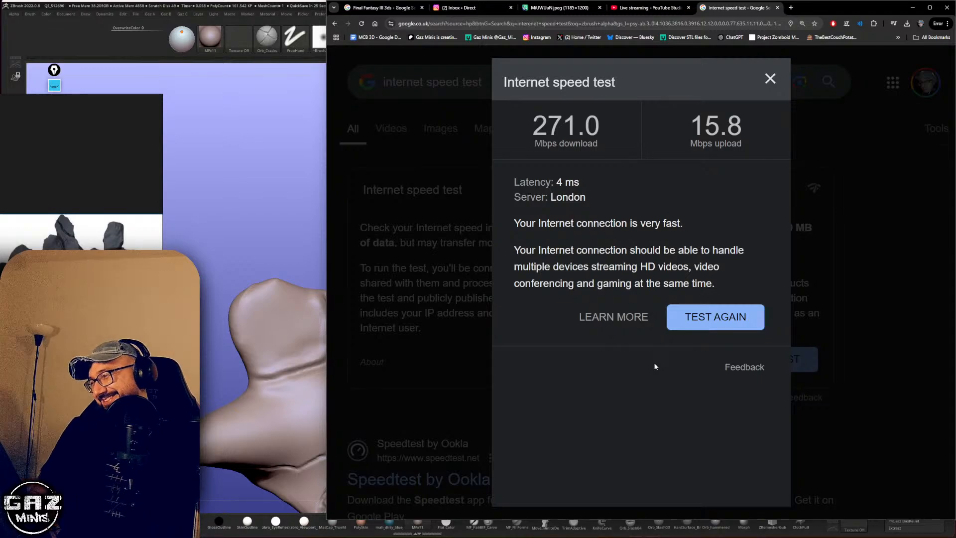
{"action": "left_click", "coordinate": [284, 206]}
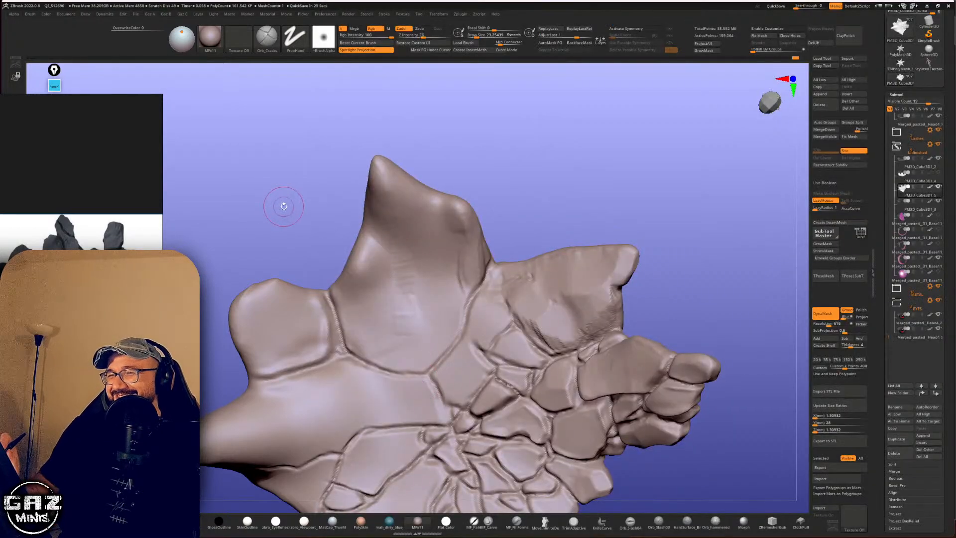
Reduce the Orb Cracks draw size to about 17 and carve a crack down the side of the tall rock spike.
{"action": "left_click_drag", "start_coordinate": [647, 165], "coordinate": [590, 176], "text": "alt"}
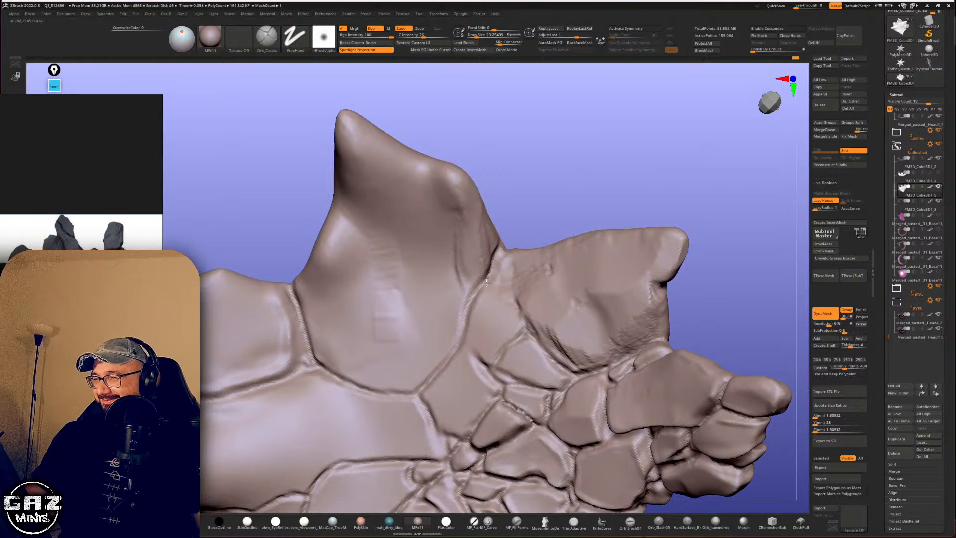
{"action": "left_click_drag", "start_coordinate": [470, 296], "coordinate": [460, 330]}
{"action": "left_click_drag", "start_coordinate": [575, 199], "coordinate": [632, 175], "text": "alt"}
{"action": "key", "text": "s"}
{"action": "mouse_move", "coordinate": [632, 175]}
{"action": "left_mouse_down"}
{"action": "mouse_move", "coordinate": [623, 160]}
{"action": "mouse_move", "coordinate": [663, 174]}
{"action": "left_mouse_up"}
{"action": "left_click_drag", "start_coordinate": [471, 227], "coordinate": [481, 256]}
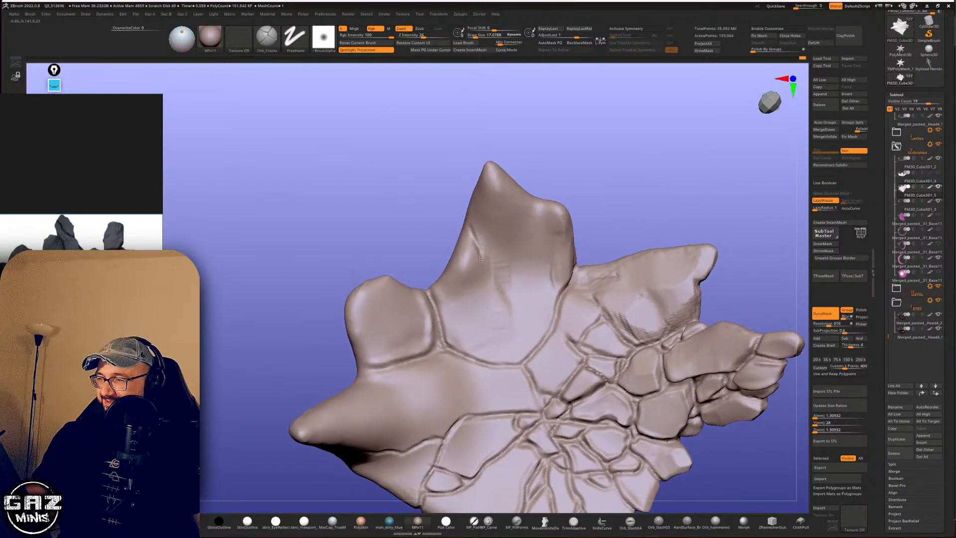
Check the base against the full figure, isolate it again and carve the tall spike's crack further down with a larger Orb Cracks brush.
{"action": "key", "text": "s"}
{"action": "mouse_move", "coordinate": [499, 137]}
{"action": "left_mouse_down"}
{"action": "mouse_move", "coordinate": [508, 227]}
{"action": "mouse_move", "coordinate": [457, 222]}
{"action": "left_mouse_up"}
{"action": "key", "text": "shift+s"}
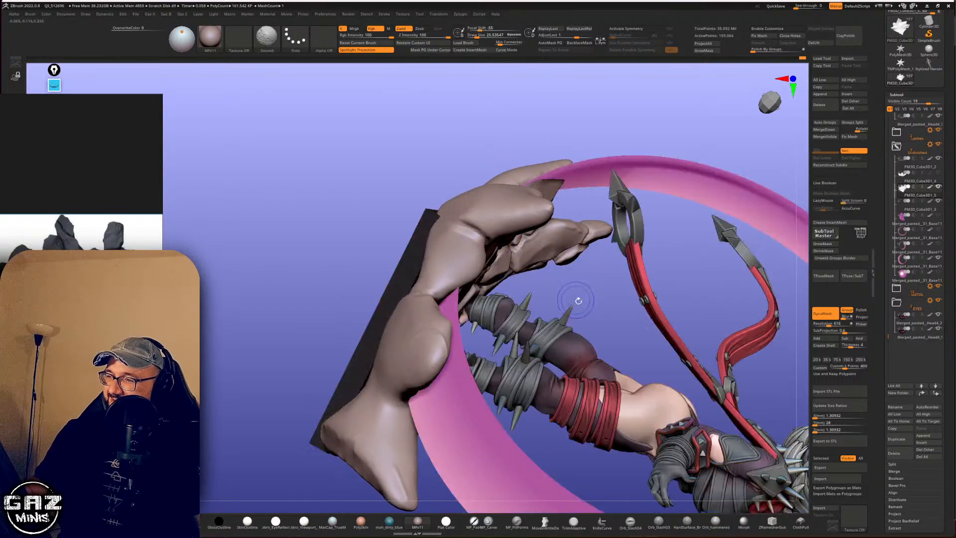
{"action": "left_click_drag", "start_coordinate": [610, 303], "coordinate": [463, 227]}
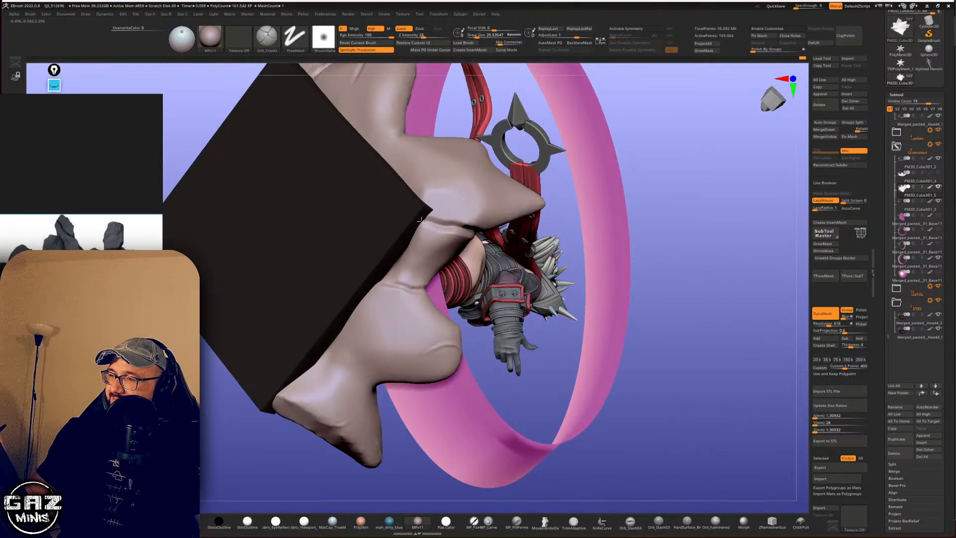
{"action": "left_click_drag", "start_coordinate": [602, 288], "coordinate": [666, 188]}
{"action": "key", "text": "shift+s"}
{"action": "mouse_move", "coordinate": [607, 209]}
{"action": "left_mouse_down"}
{"action": "mouse_move", "coordinate": [652, 122]}
{"action": "mouse_move", "coordinate": [672, 158]}
{"action": "mouse_move", "coordinate": [636, 200]}
{"action": "left_mouse_up"}
{"action": "left_click_drag", "start_coordinate": [469, 256], "coordinate": [452, 330]}
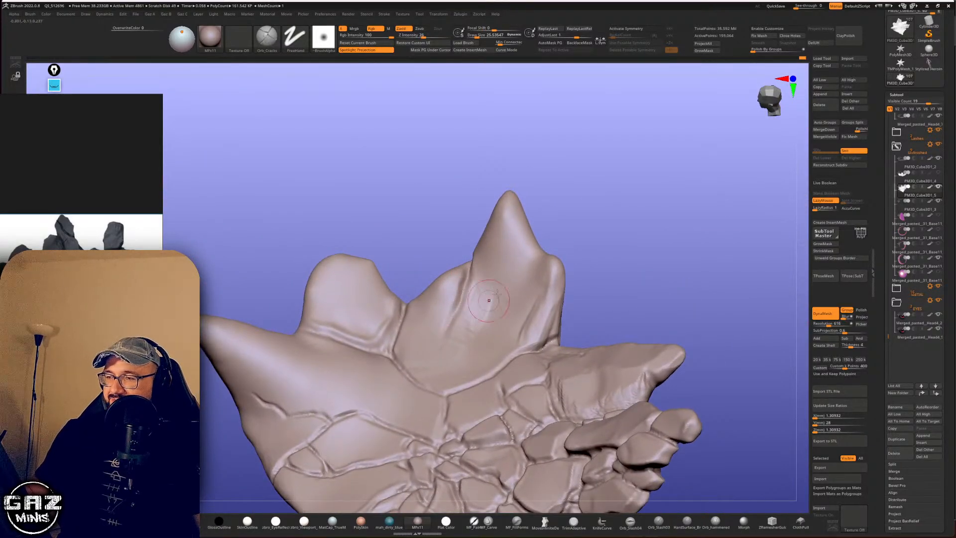
Deepen the tall spike's crack with a smaller Orb Cracks brush, running it from the side notch to the seam at the spike's base.
{"action": "mouse_move", "coordinate": [604, 239]}
{"action": "left_mouse_down"}
{"action": "mouse_move", "coordinate": [609, 223]}
{"action": "mouse_move", "coordinate": [437, 277]}
{"action": "left_mouse_up"}
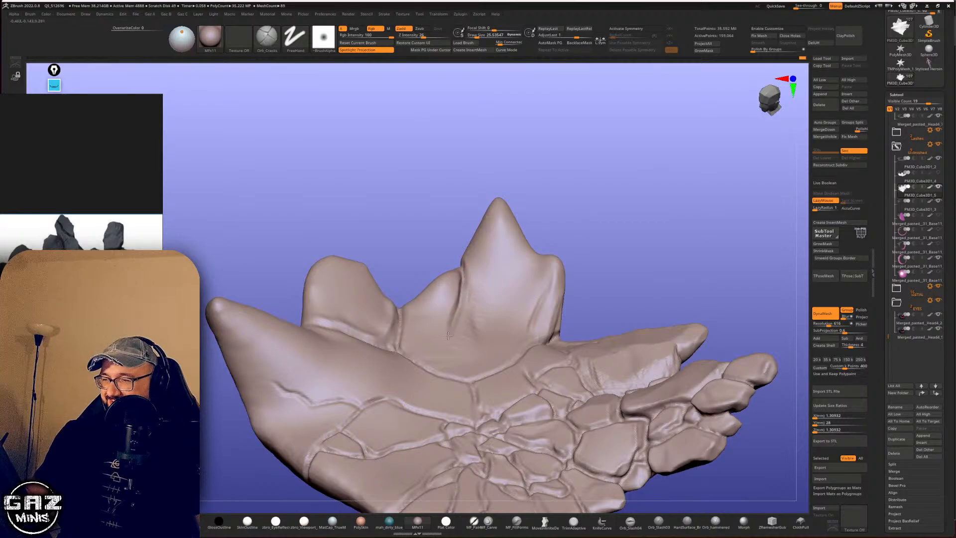
{"action": "left_click_drag", "start_coordinate": [579, 244], "coordinate": [575, 282]}
{"action": "key", "text": "["}
{"action": "mouse_move", "coordinate": [441, 363]}
{"action": "left_mouse_down", "text": "shift"}
{"action": "mouse_move", "coordinate": [465, 378]}
{"action": "mouse_move", "coordinate": [466, 242]}
{"action": "left_mouse_up", "text": "shift"}
{"action": "key", "text": "["}
{"action": "key", "text": "]"}
{"action": "left_click_drag", "start_coordinate": [569, 192], "coordinate": [570, 215]}
{"action": "left_click_drag", "start_coordinate": [468, 244], "coordinate": [464, 229]}
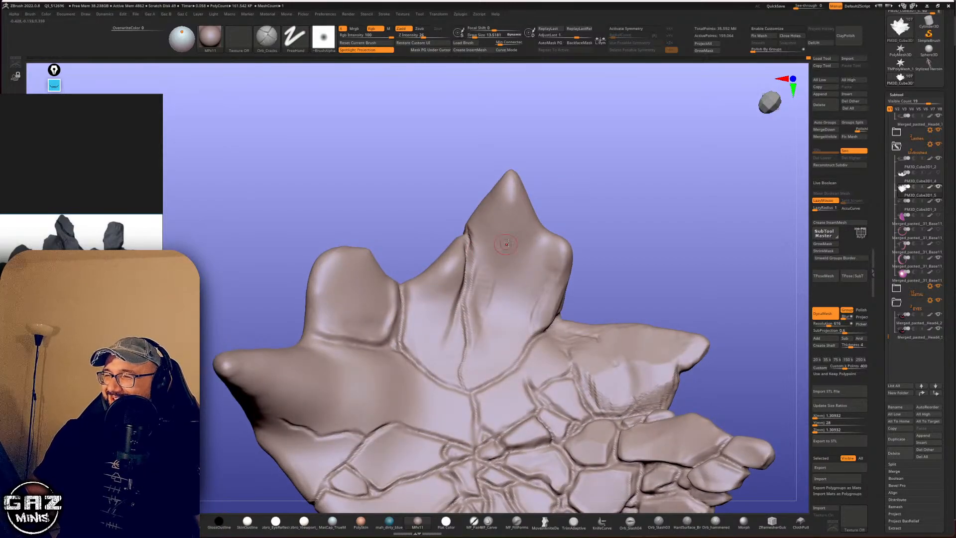
Continue the Orb Cracks groove around the outer edge of the tall rock spike.
{"action": "left_click_drag", "start_coordinate": [578, 214], "coordinate": [577, 239]}
{"action": "mouse_move", "coordinate": [592, 199]}
{"action": "left_mouse_down"}
{"action": "mouse_move", "coordinate": [569, 203]}
{"action": "mouse_move", "coordinate": [622, 216]}
{"action": "mouse_move", "coordinate": [659, 202]}
{"action": "mouse_move", "coordinate": [652, 244]}
{"action": "left_mouse_up"}
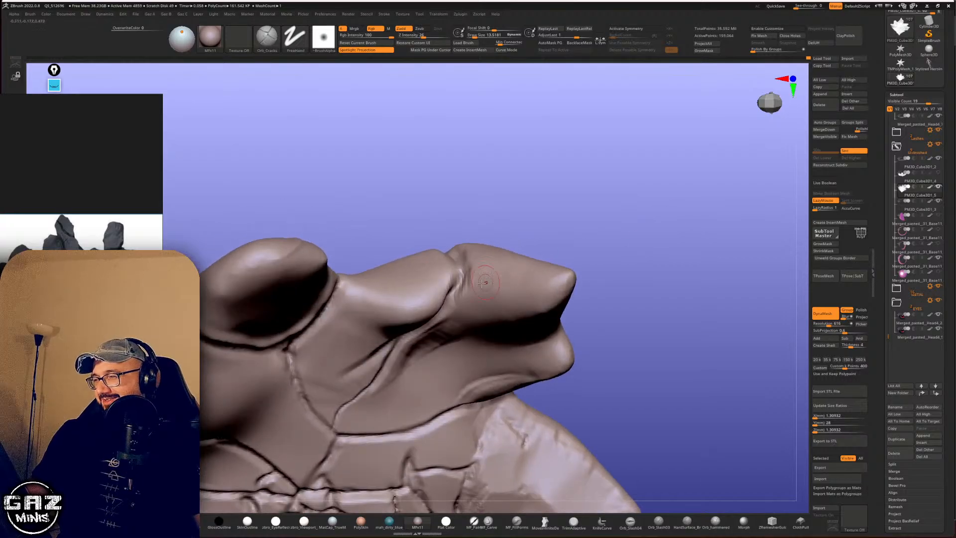
{"action": "left_click_drag", "start_coordinate": [455, 261], "coordinate": [456, 273]}
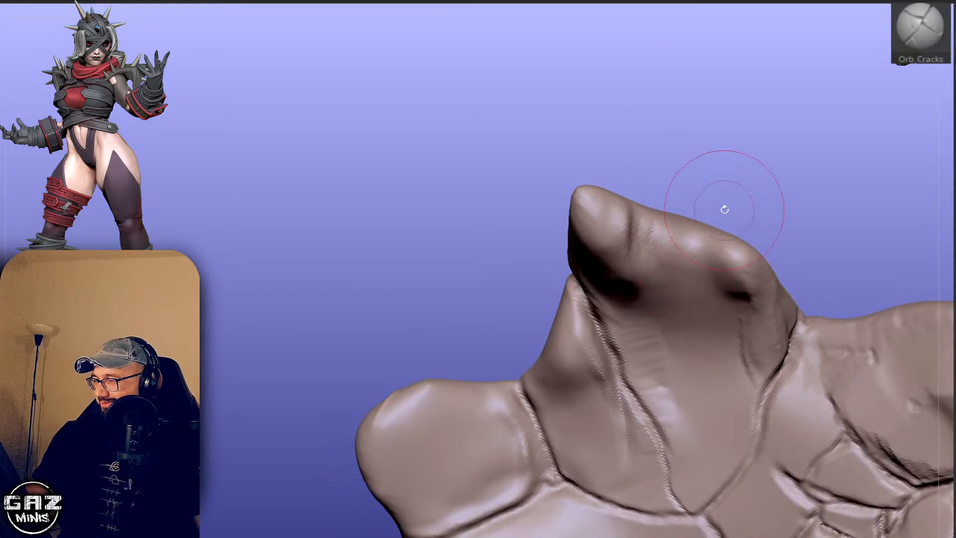
{"action": "left_click_drag", "start_coordinate": [723, 207], "coordinate": [753, 180]}
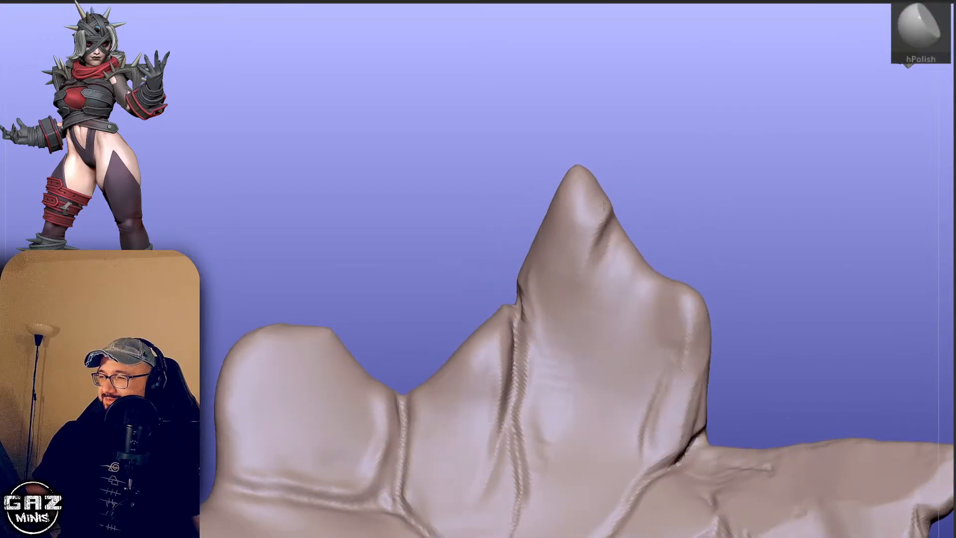
Cut flat facets into the tall spike's rounded tip and the slope below it with the TrimDynamic brush.
{"action": "key", "text": "b"}
{"action": "key", "text": "t"}
{"action": "key", "text": "d"}
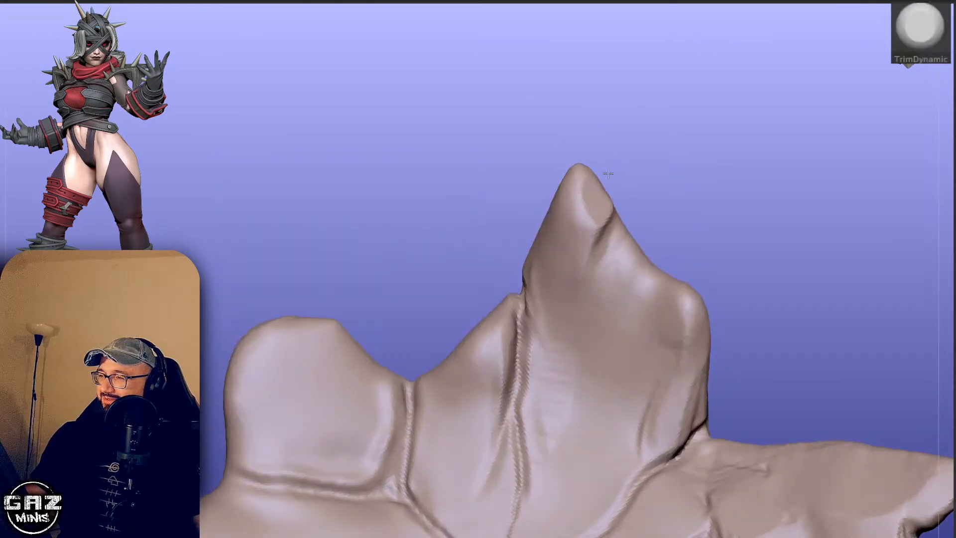
{"action": "left_click_drag", "start_coordinate": [581, 170], "coordinate": [581, 185]}
{"action": "left_click_drag", "start_coordinate": [665, 144], "coordinate": [659, 151]}
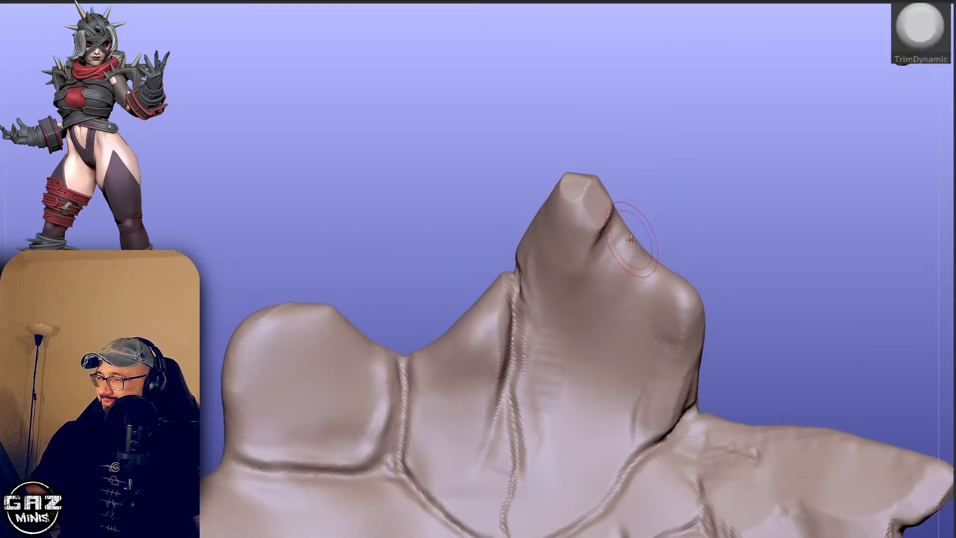
{"action": "left_click_drag", "start_coordinate": [641, 260], "coordinate": [646, 265]}
{"action": "left_click_drag", "start_coordinate": [651, 199], "coordinate": [650, 172]}
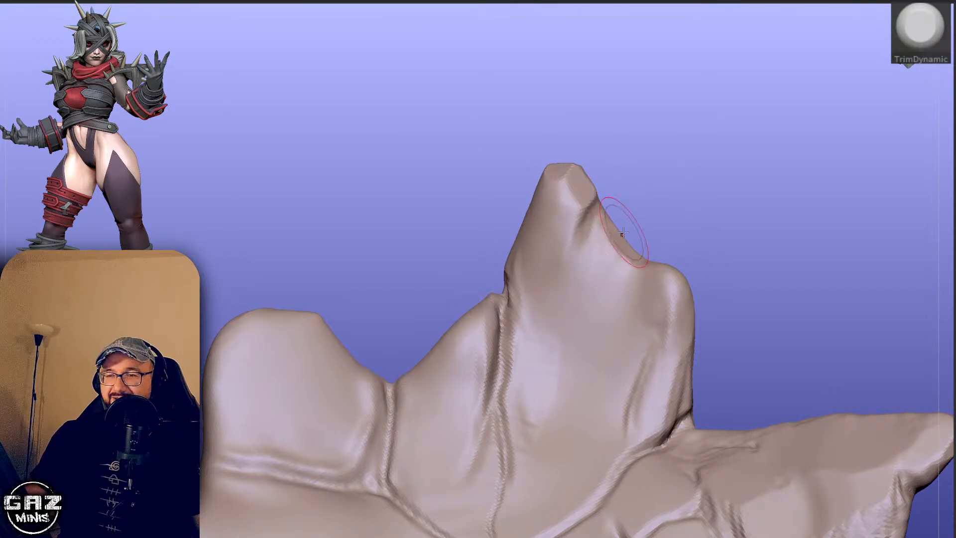
{"action": "mouse_move", "coordinate": [621, 232]}
{"action": "left_mouse_down"}
{"action": "mouse_move", "coordinate": [606, 203]}
{"action": "mouse_move", "coordinate": [566, 273]}
{"action": "mouse_move", "coordinate": [640, 184]}
{"action": "mouse_move", "coordinate": [637, 172]}
{"action": "mouse_move", "coordinate": [619, 186]}
{"action": "mouse_move", "coordinate": [518, 188]}
{"action": "mouse_move", "coordinate": [596, 184]}
{"action": "left_mouse_up"}
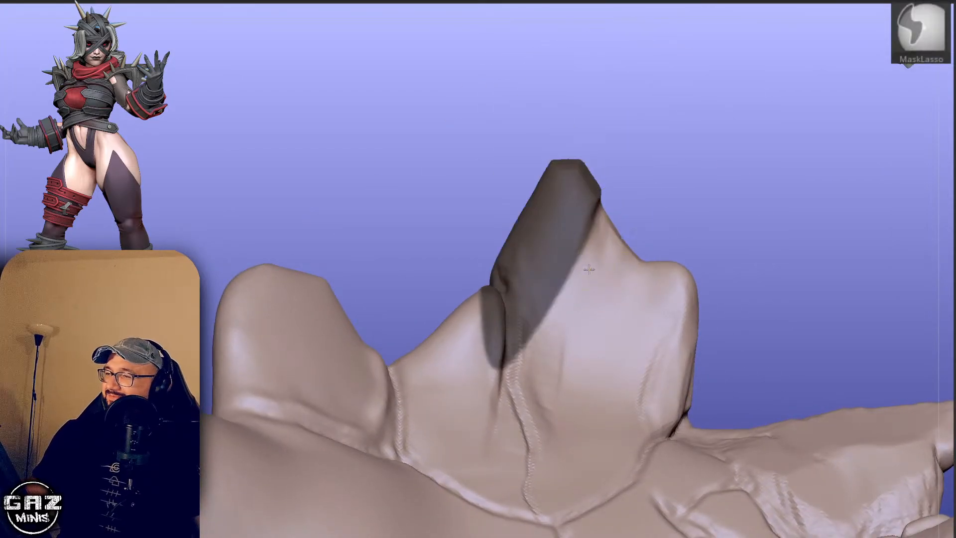
Adjust the mask over the spike's upper part, push the unmasked slope beside it inward with the Move brush, and clear the mask.
{"action": "mouse_move", "coordinate": [658, 204]}
{"action": "left_mouse_down"}
{"action": "mouse_move", "coordinate": [621, 242]}
{"action": "mouse_move", "coordinate": [611, 240]}
{"action": "left_mouse_up"}
{"action": "left_click", "coordinate": [658, 209], "text": "ctrl"}
{"action": "left_click", "coordinate": [631, 216], "text": "ctrl"}
{"action": "key", "text": "b"}
{"action": "key", "text": "m"}
{"action": "key", "text": "v"}
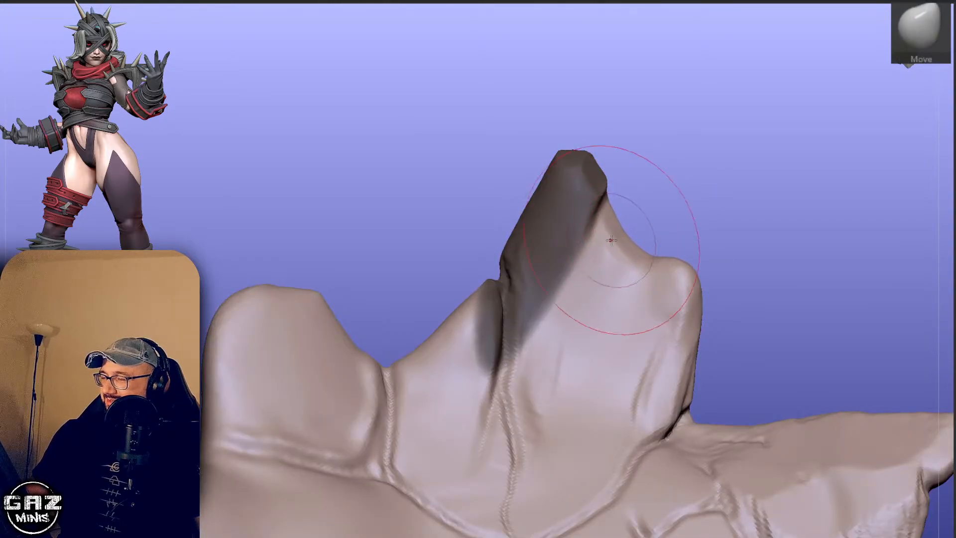
{"action": "mouse_move", "coordinate": [692, 197]}
{"action": "left_mouse_down", "text": "ctrl"}
{"action": "mouse_move", "coordinate": [709, 223]}
{"action": "mouse_move", "coordinate": [693, 242]}
{"action": "left_mouse_up", "text": "ctrl"}
Carve a crack down the face of the tall spike's lower shoulder with a smaller Orb Cracks brush.
{"action": "key", "text": "b"}
{"action": "key", "text": "o"}
{"action": "key", "text": "c"}
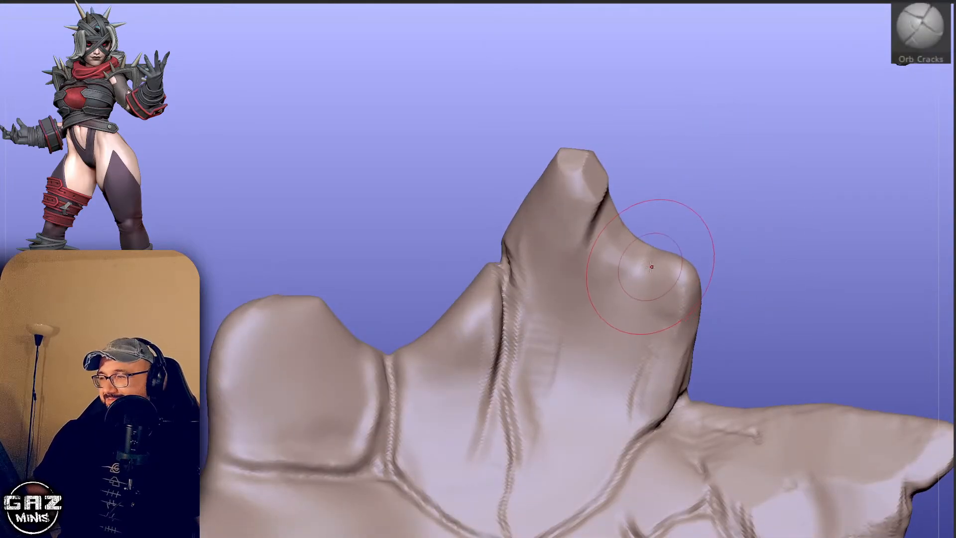
{"action": "key", "text": "bracketleft"}
{"action": "key", "text": "bracketleft"}
{"action": "key", "text": "bracketleft"}
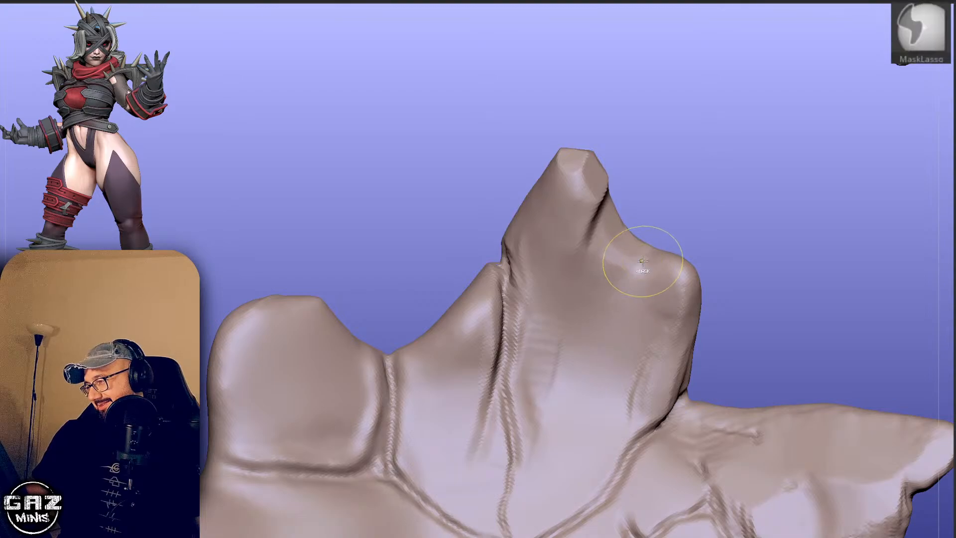
{"action": "left_click_drag", "start_coordinate": [620, 304], "coordinate": [613, 351]}
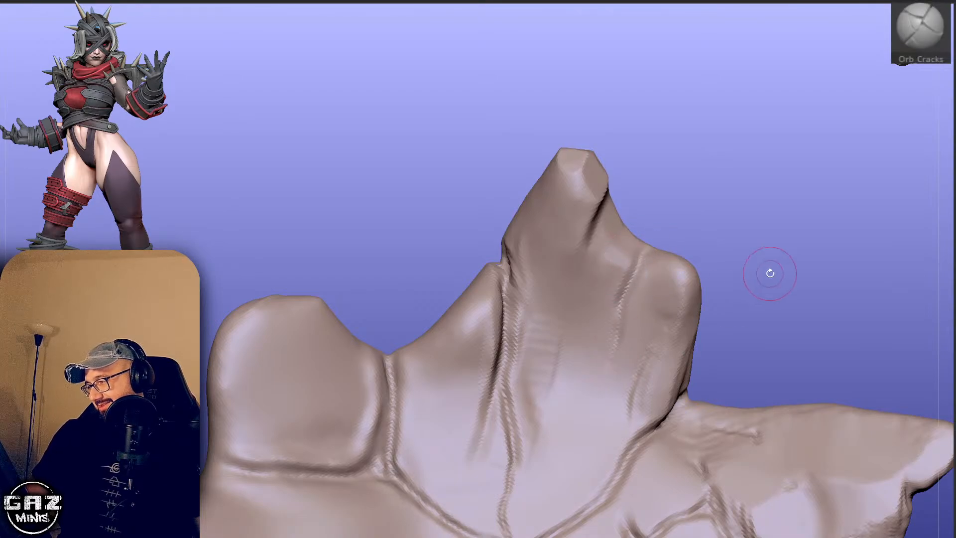
{"action": "left_click_drag", "start_coordinate": [770, 273], "coordinate": [782, 225]}
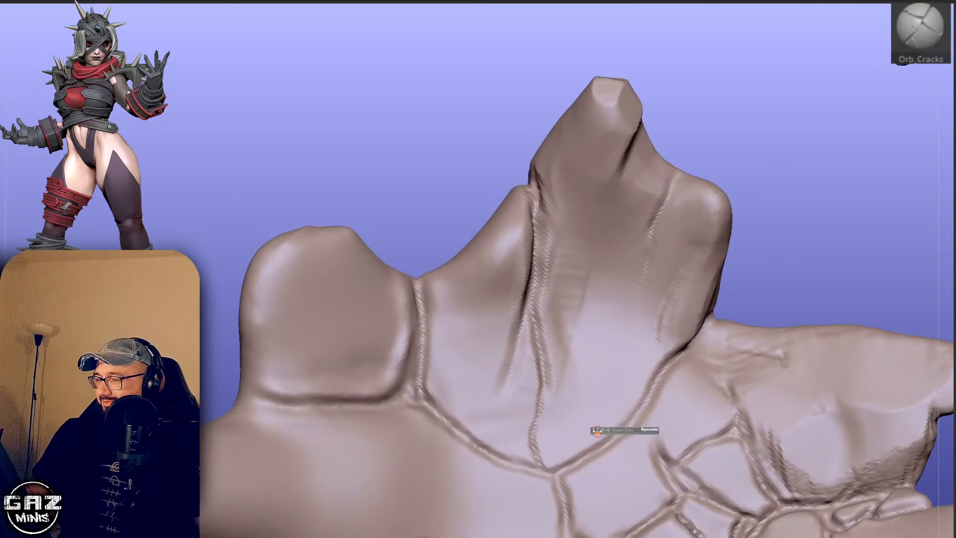
Adjust the Orb Cracks draw size and carve a diagonal crack joining the shoulder crack to the groove near the spike's base.
{"action": "left_click_drag", "start_coordinate": [757, 268], "coordinate": [705, 200], "text": "alt"}
{"action": "mouse_move", "coordinate": [760, 320]}
{"action": "left_mouse_down", "text": "alt"}
{"action": "mouse_move", "coordinate": [766, 220]}
{"action": "mouse_move", "coordinate": [763, 246]}
{"action": "left_mouse_up", "text": "alt"}
{"action": "key", "text": "s"}
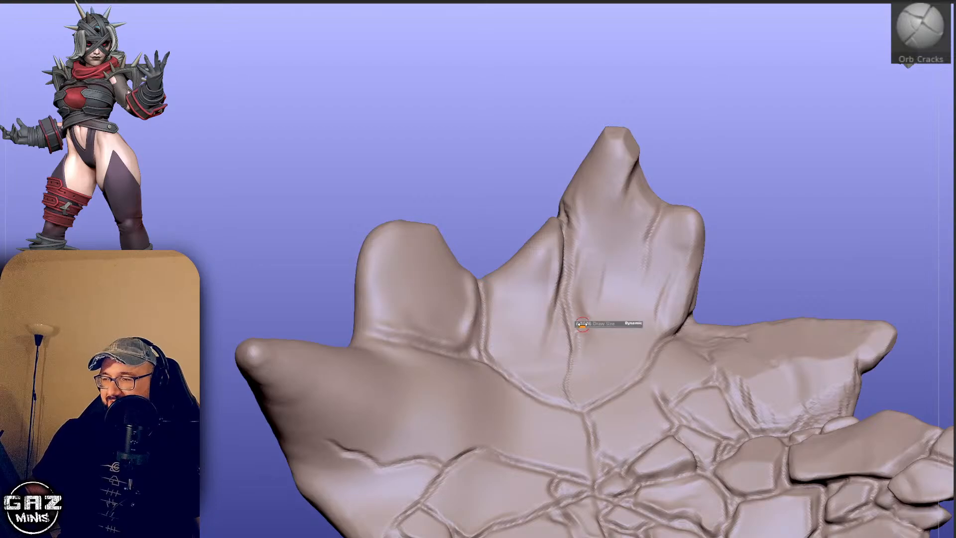
{"action": "left_click_drag", "start_coordinate": [576, 334], "coordinate": [592, 318]}
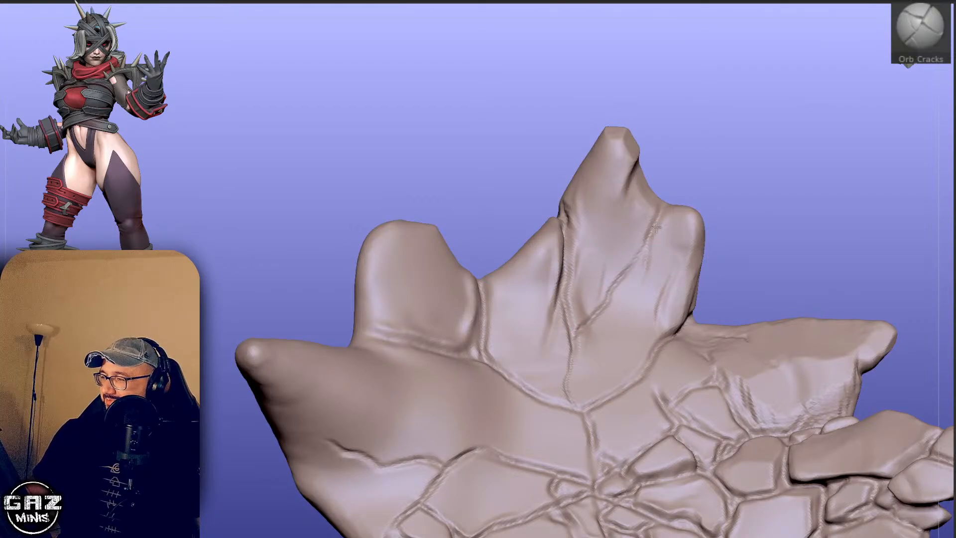
Show the whole figure and reshape the raised rocks of the base around it with the Move brush.
{"action": "key", "text": "alt+s"}
{"action": "left_click_drag", "start_coordinate": [772, 183], "coordinate": [752, 142], "text": "alt"}
{"action": "left_click_drag", "start_coordinate": [661, 170], "coordinate": [649, 210]}
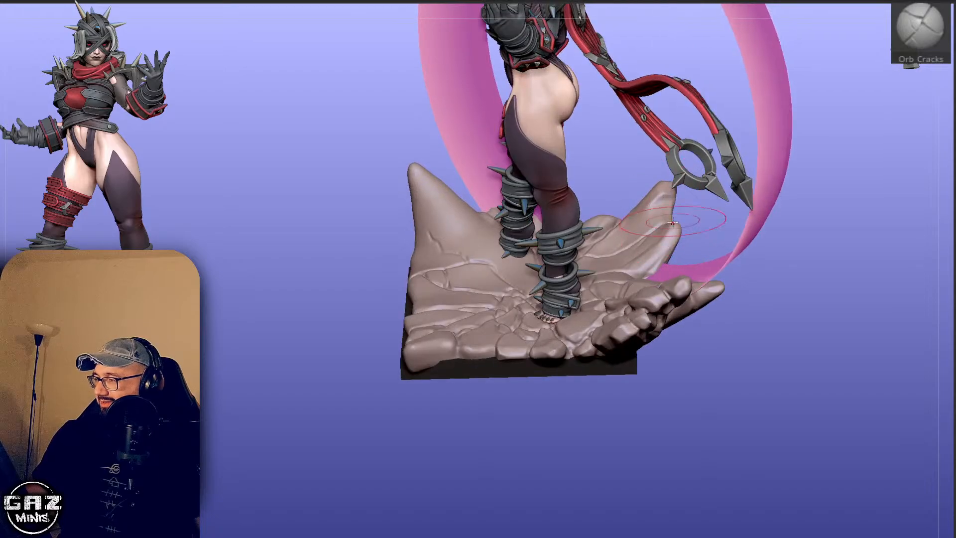
{"action": "key", "text": "b"}
{"action": "key", "text": "m"}
{"action": "key", "text": "v"}
{"action": "key", "text": "s"}
{"action": "mouse_move", "coordinate": [811, 258]}
{"action": "left_mouse_down"}
{"action": "mouse_move", "coordinate": [821, 252]}
{"action": "mouse_move", "coordinate": [766, 264]}
{"action": "mouse_move", "coordinate": [664, 263]}
{"action": "left_mouse_up"}
{"action": "mouse_move", "coordinate": [577, 266]}
{"action": "left_mouse_down"}
{"action": "mouse_move", "coordinate": [558, 251]}
{"action": "mouse_move", "coordinate": [582, 258]}
{"action": "mouse_move", "coordinate": [583, 223]}
{"action": "left_mouse_up"}
{"action": "mouse_move", "coordinate": [539, 289]}
{"action": "left_mouse_down"}
{"action": "mouse_move", "coordinate": [528, 301]}
{"action": "mouse_move", "coordinate": [532, 311]}
{"action": "left_mouse_up"}
{"action": "mouse_move", "coordinate": [604, 281]}
{"action": "left_mouse_down"}
{"action": "mouse_move", "coordinate": [649, 311]}
{"action": "mouse_move", "coordinate": [622, 307]}
{"action": "mouse_move", "coordinate": [712, 298]}
{"action": "left_mouse_up"}
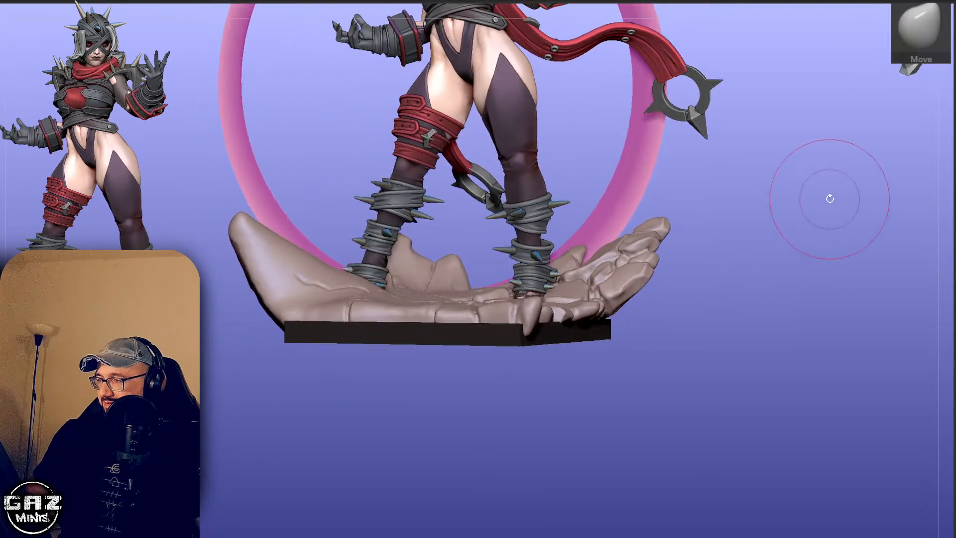
Lasso-mask the lowest finger-like rock on the base's edge and invert the mask so only that rock stays editable.
{"action": "mouse_move", "coordinate": [829, 198]}
{"action": "left_mouse_down"}
{"action": "mouse_move", "coordinate": [821, 226]}
{"action": "mouse_move", "coordinate": [740, 214]}
{"action": "mouse_move", "coordinate": [883, 184]}
{"action": "left_mouse_up"}
{"action": "mouse_move", "coordinate": [815, 257]}
{"action": "left_mouse_down", "text": "alt"}
{"action": "mouse_move", "coordinate": [772, 232]}
{"action": "mouse_move", "coordinate": [772, 277]}
{"action": "mouse_move", "coordinate": [748, 305]}
{"action": "mouse_move", "coordinate": [759, 291]}
{"action": "mouse_move", "coordinate": [757, 316]}
{"action": "left_mouse_up", "text": "alt"}
{"action": "mouse_move", "coordinate": [701, 286]}
{"action": "left_mouse_down", "text": "ctrl"}
{"action": "mouse_move", "coordinate": [751, 282]}
{"action": "mouse_move", "coordinate": [770, 292]}
{"action": "mouse_move", "coordinate": [754, 273]}
{"action": "mouse_move", "coordinate": [762, 266]}
{"action": "mouse_move", "coordinate": [741, 266]}
{"action": "mouse_move", "coordinate": [783, 260]}
{"action": "left_mouse_up", "text": "ctrl"}
{"action": "left_click", "coordinate": [764, 290], "text": "ctrl"}
Pull the tip of the unmasked finger-like rock slightly outward with the SnakeHook brush and clear the mask.
{"action": "key", "text": "b"}
{"action": "key", "text": "s"}
{"action": "key", "text": "h"}
{"action": "left_click", "coordinate": [722, 252], "text": "ctrl"}
{"action": "left_click", "coordinate": [696, 254], "text": "ctrl"}
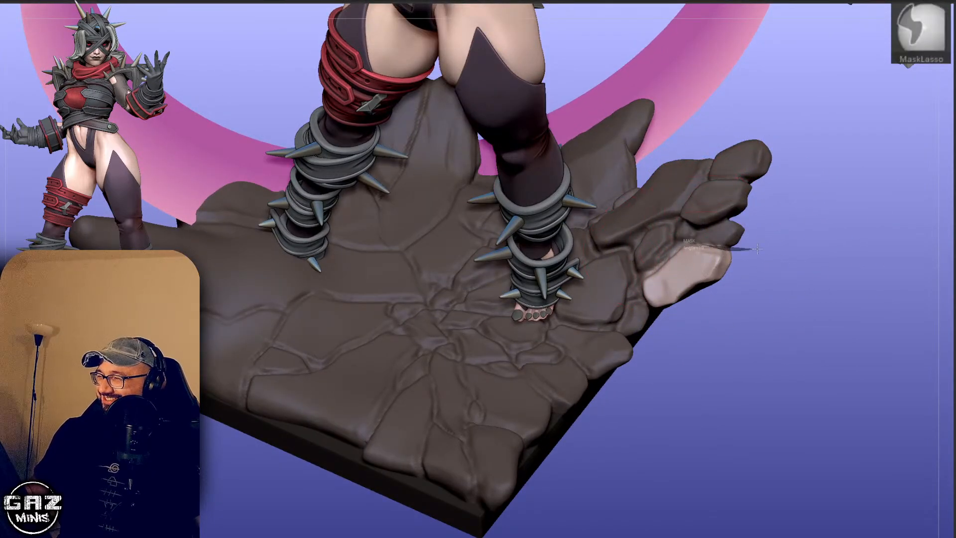
{"action": "left_click", "coordinate": [696, 254], "text": "ctrl"}
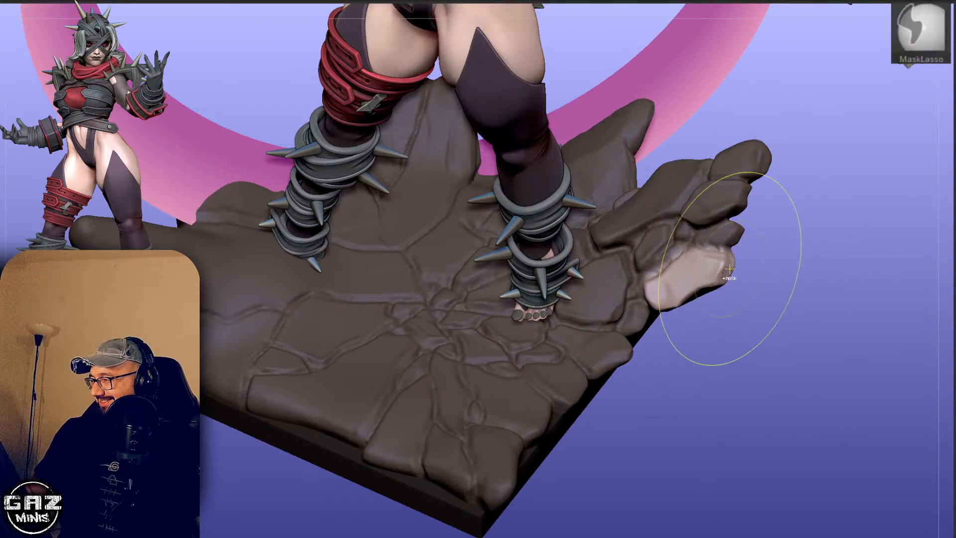
{"action": "key", "text": "ctrl+z"}
{"action": "left_click_drag", "start_coordinate": [679, 273], "coordinate": [677, 267]}
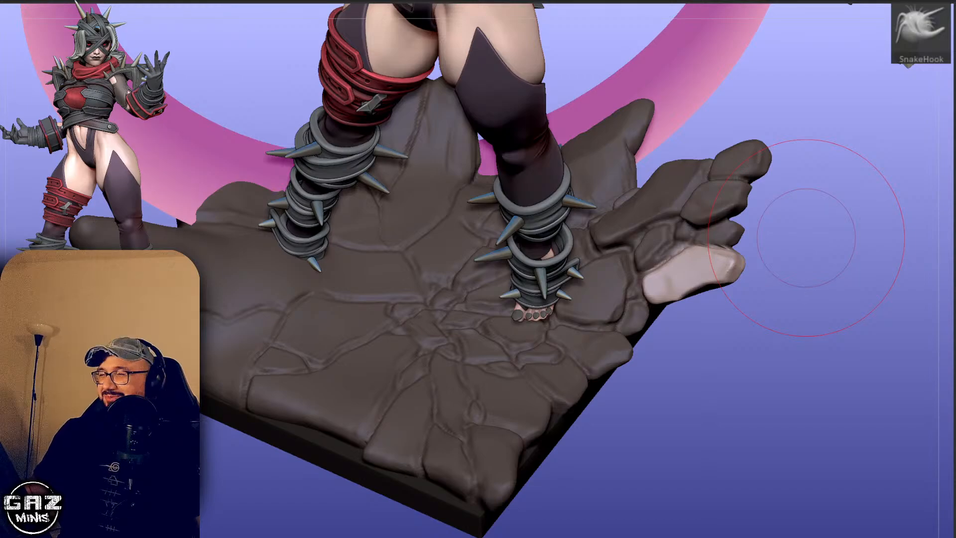
{"action": "left_click_drag", "start_coordinate": [324, 495], "coordinate": [339, 513]}
{"action": "left_click_drag", "start_coordinate": [824, 179], "coordinate": [848, 251], "text": "ctrl"}
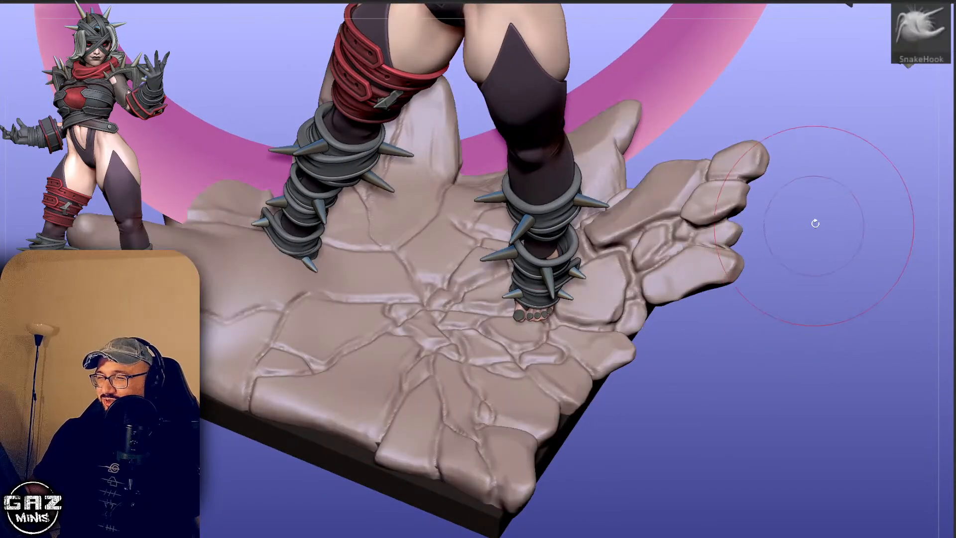
Switch back to the Orb Cracks brush with a smaller draw size at the finger-like rocks on the base's edge.
{"action": "left_click_drag", "start_coordinate": [812, 222], "coordinate": [822, 244]}
{"action": "key", "text": "s"}
{"action": "left_click_drag", "start_coordinate": [826, 234], "coordinate": [806, 231]}
{"action": "key", "text": "1"}
{"action": "key", "text": "s"}
{"action": "mouse_move", "coordinate": [721, 248]}
{"action": "left_mouse_down"}
{"action": "mouse_move", "coordinate": [764, 265]}
{"action": "mouse_move", "coordinate": [765, 303]}
{"action": "left_mouse_up"}
{"action": "key", "text": "s"}
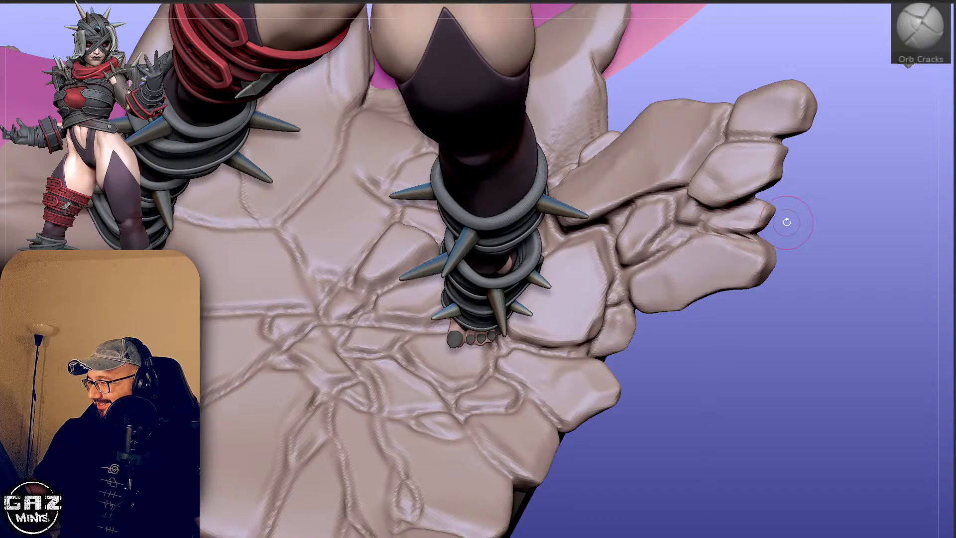
Lasso-mask the small rock below the finger-like rocks on the base's edge and invert the mask so only that rock stays editable.
{"action": "left_click_drag", "start_coordinate": [836, 226], "coordinate": [737, 261]}
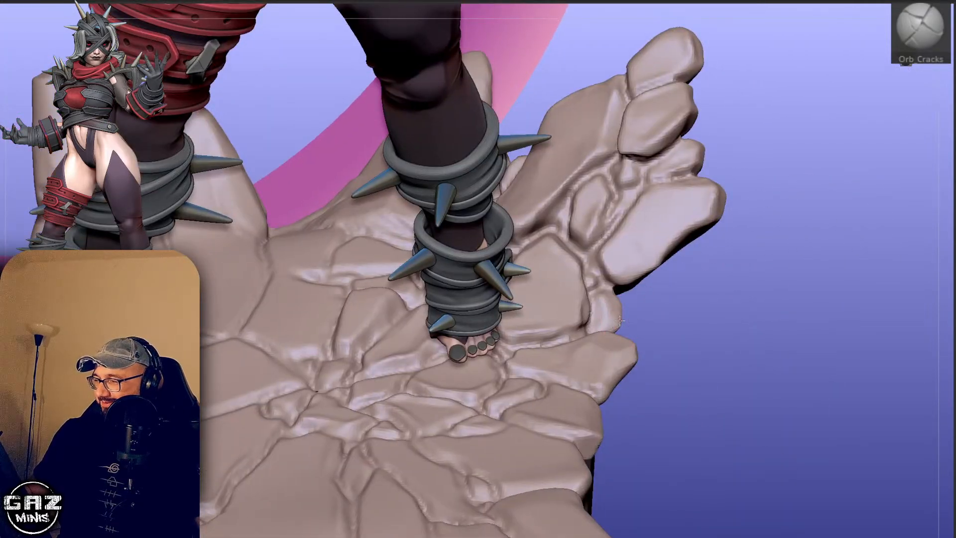
{"action": "left_click_drag", "start_coordinate": [660, 312], "coordinate": [657, 347]}
{"action": "mouse_move", "coordinate": [620, 283]}
{"action": "left_mouse_down", "text": "ctrl"}
{"action": "mouse_move", "coordinate": [590, 339]}
{"action": "mouse_move", "coordinate": [656, 324]}
{"action": "left_mouse_up", "text": "ctrl"}
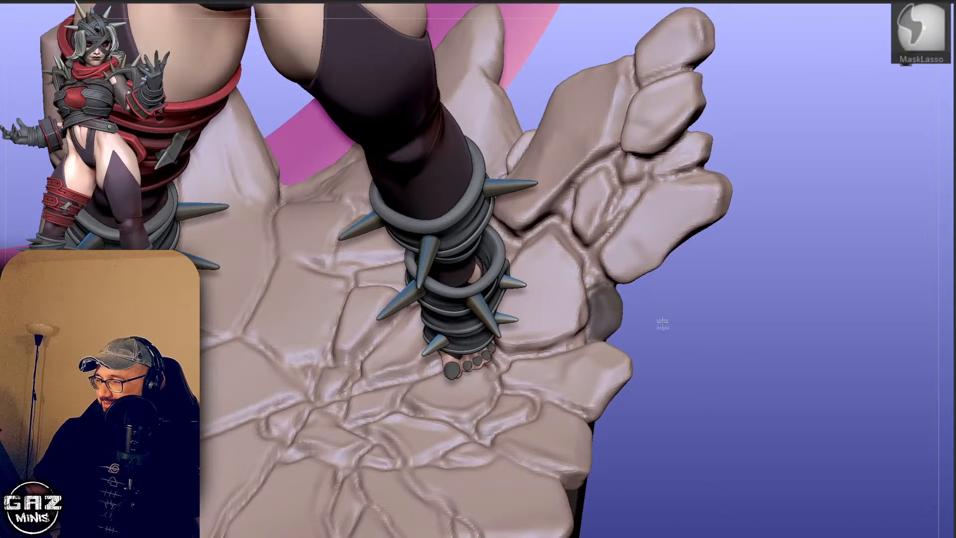
{"action": "left_click", "coordinate": [662, 322], "text": "ctrl"}
Pull the tip of the unmasked small edge rock outward with the SnakeHook brush, clear the mask and choose the ClayBuildup brush.
{"action": "key", "text": "b"}
{"action": "key", "text": "s"}
{"action": "key", "text": "h"}
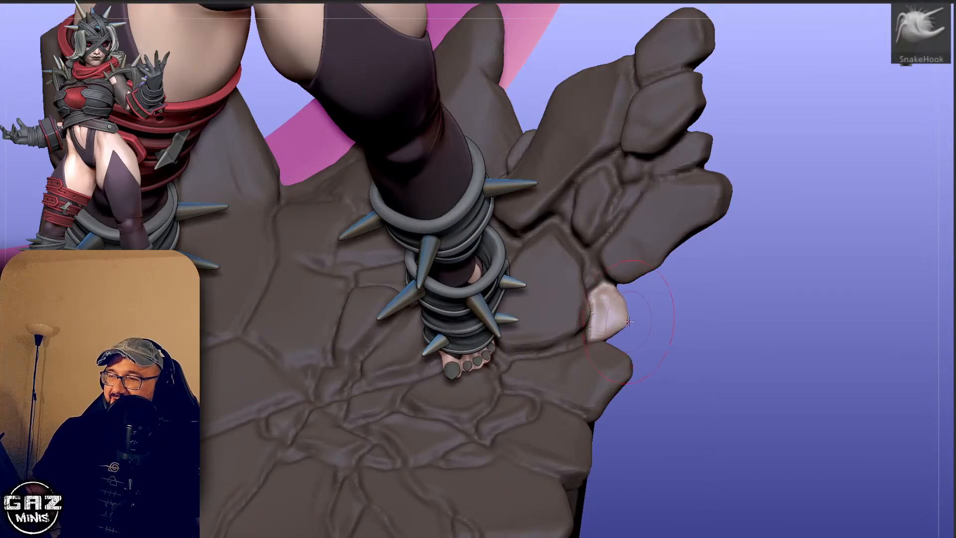
{"action": "mouse_move", "coordinate": [696, 274]}
{"action": "left_mouse_down", "text": "ctrl"}
{"action": "mouse_move", "coordinate": [705, 292]}
{"action": "mouse_move", "coordinate": [689, 315]}
{"action": "mouse_move", "coordinate": [685, 293]}
{"action": "mouse_move", "coordinate": [629, 317]}
{"action": "left_mouse_up", "text": "ctrl"}
{"action": "key", "text": "b"}
{"action": "key", "text": "c"}
{"action": "key", "text": "b"}
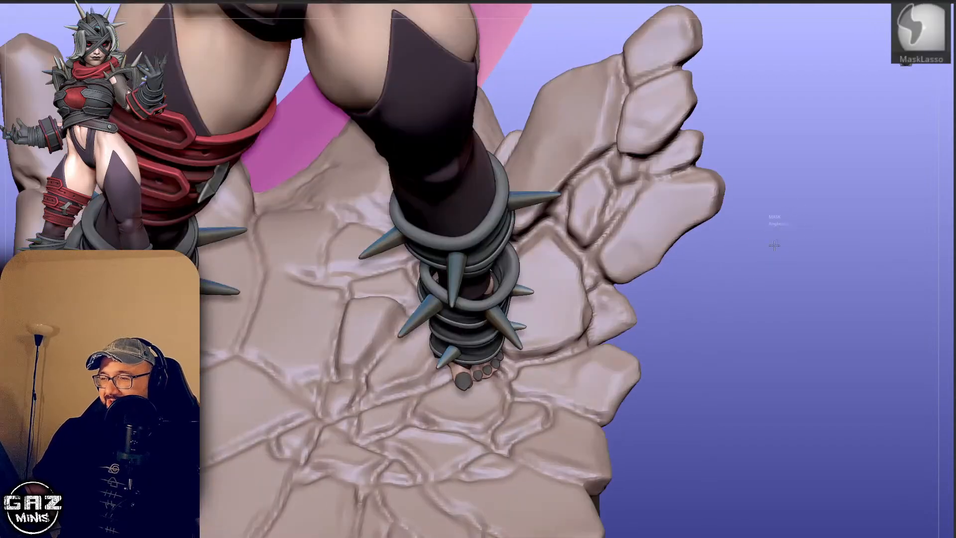
{"action": "left_click_drag", "start_coordinate": [773, 218], "coordinate": [781, 244], "text": "ctrl"}
Add volume to the small rock below the finger-like rocks with the ClayBuildup and Inflat brushes, adjusting the draw size.
{"action": "left_click_drag", "start_coordinate": [755, 320], "coordinate": [722, 353]}
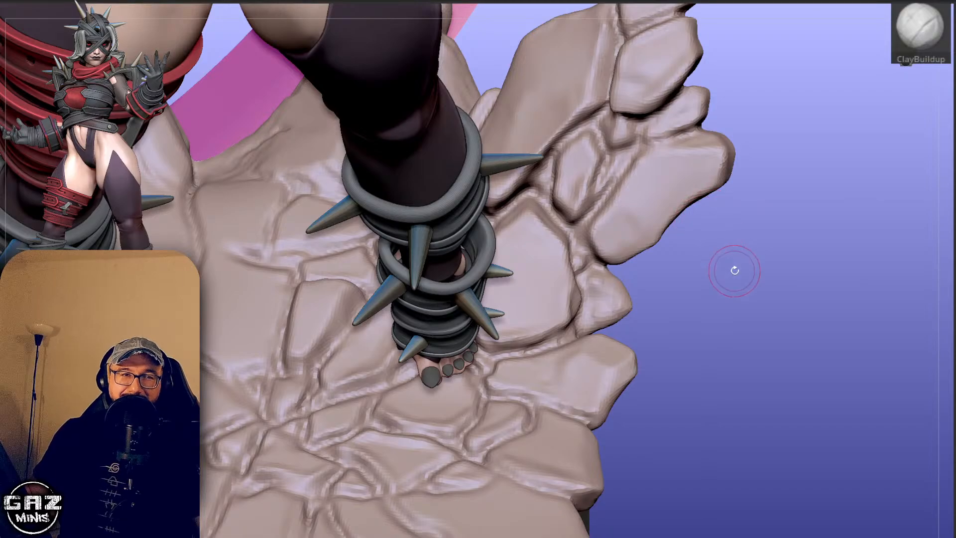
{"action": "left_click_drag", "start_coordinate": [734, 270], "coordinate": [625, 306]}
{"action": "key", "text": "b"}
{"action": "key", "text": "i"}
{"action": "key", "text": "n"}
{"action": "key", "text": "s"}
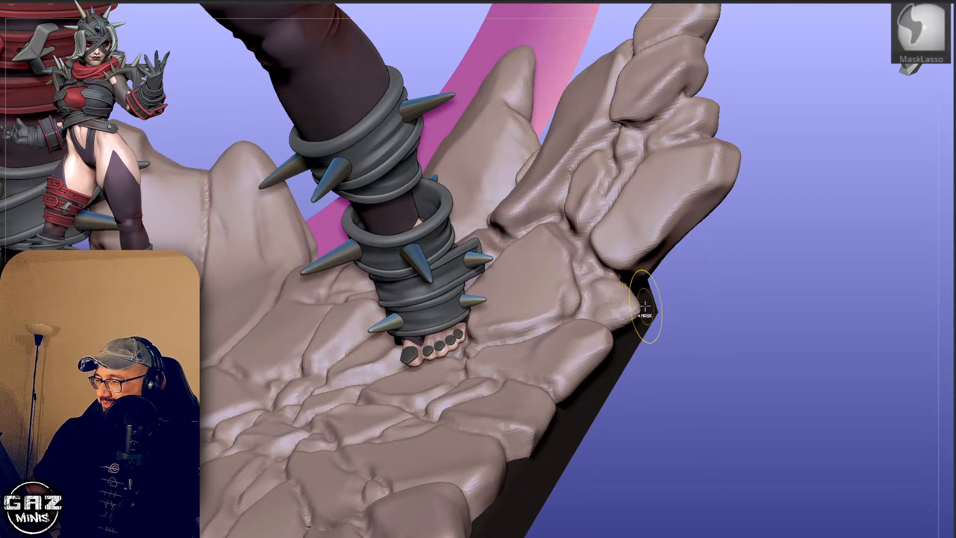
Flatten the tip and side of the small edge rock with hPolish and smooth its surface.
{"action": "key", "text": "b"}
{"action": "key", "text": "h"}
{"action": "key", "text": "p"}
{"action": "left_click_drag", "start_coordinate": [766, 244], "coordinate": [695, 281]}
{"action": "left_click_drag", "start_coordinate": [651, 319], "coordinate": [635, 311], "text": "shift"}
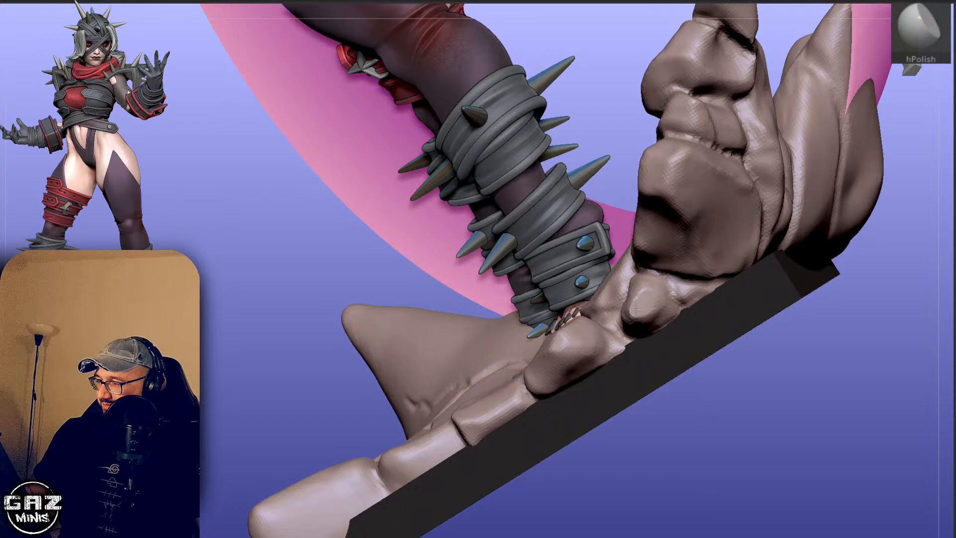
Define the crevices around the small edge rock beside the foot with the Orb Cracks brush.
{"action": "mouse_move", "coordinate": [892, 348]}
{"action": "left_mouse_down"}
{"action": "mouse_move", "coordinate": [832, 239]}
{"action": "mouse_move", "coordinate": [796, 270]}
{"action": "mouse_move", "coordinate": [806, 214]}
{"action": "mouse_move", "coordinate": [789, 190]}
{"action": "left_mouse_up"}
{"action": "key", "text": "b"}
{"action": "key", "text": "o"}
{"action": "key", "text": "c"}
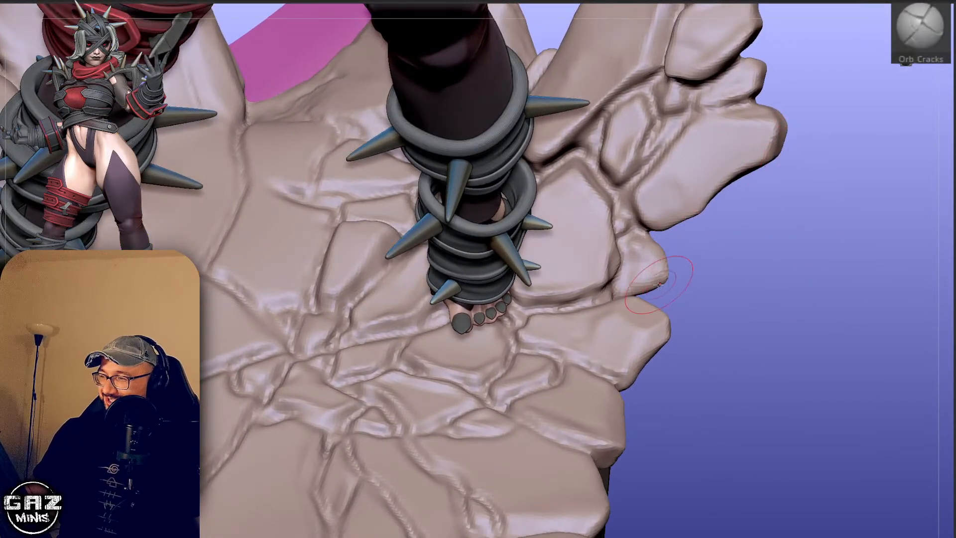
{"action": "left_click_drag", "start_coordinate": [726, 244], "coordinate": [716, 285]}
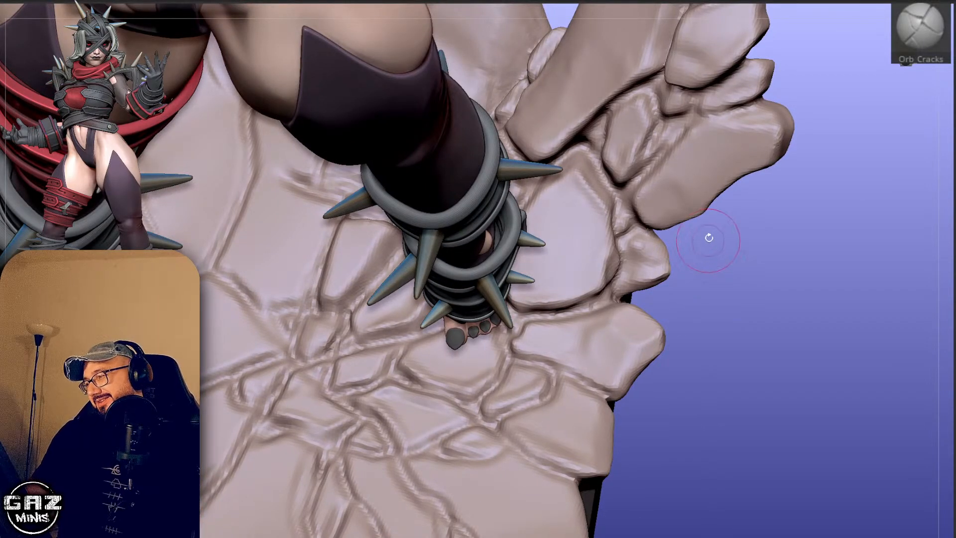
{"action": "left_click_drag", "start_coordinate": [708, 237], "coordinate": [673, 205]}
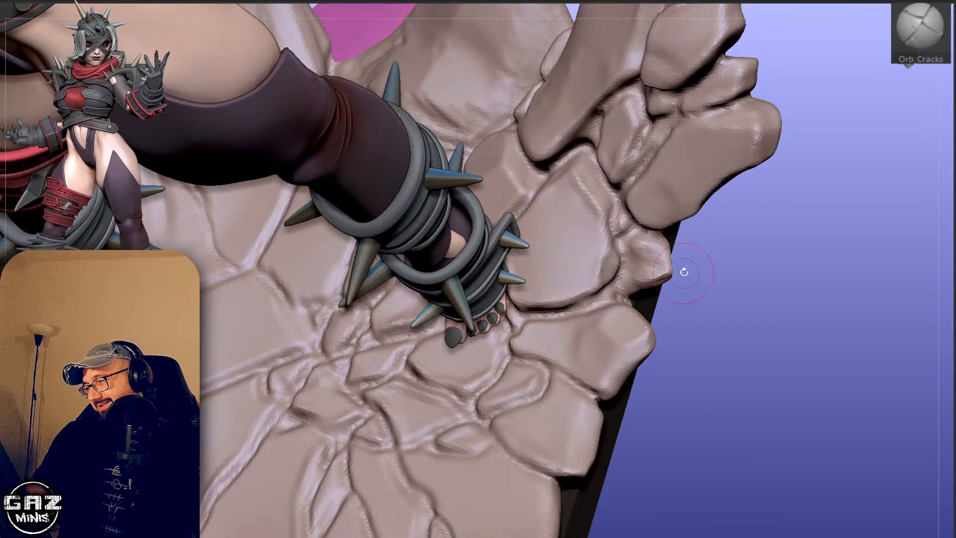
Polish flat facets onto the outer end of the small edge rock with the hPolish brush.
{"action": "key", "text": "b"}
{"action": "key", "text": "h"}
{"action": "key", "text": "p"}
{"action": "mouse_move", "coordinate": [650, 271]}
{"action": "left_mouse_down"}
{"action": "mouse_move", "coordinate": [646, 262]}
{"action": "mouse_move", "coordinate": [661, 255]}
{"action": "left_mouse_up"}
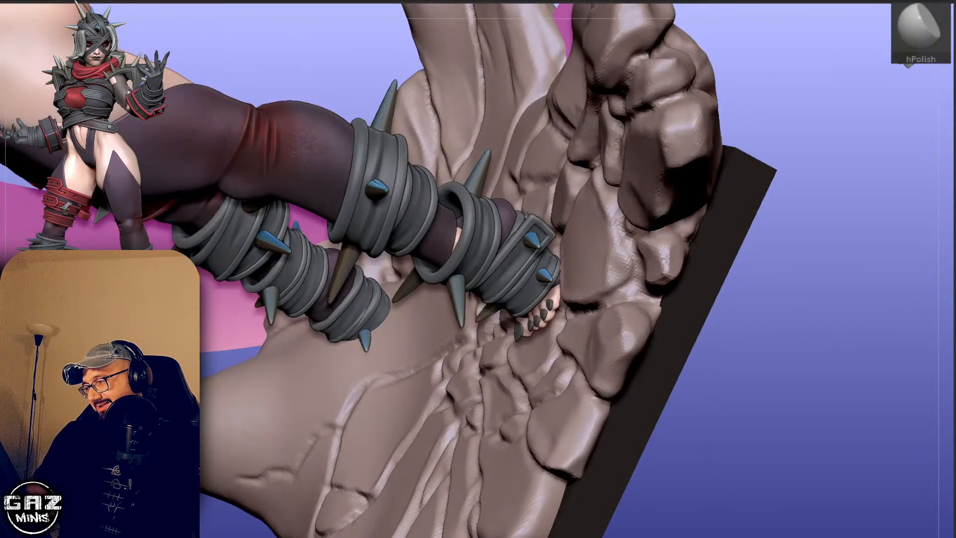
{"action": "left_click_drag", "start_coordinate": [723, 253], "coordinate": [819, 154]}
{"action": "mouse_move", "coordinate": [817, 235]}
{"action": "left_mouse_down"}
{"action": "mouse_move", "coordinate": [819, 204]}
{"action": "mouse_move", "coordinate": [807, 239]}
{"action": "left_mouse_up"}
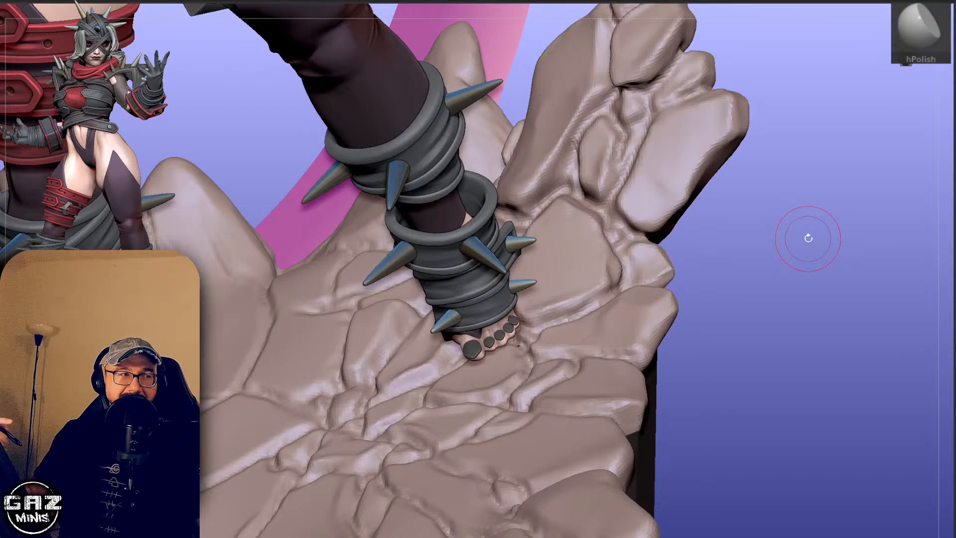
Swell the outer tip of the edge rock beside the toes, just below the small rock, with the Inflat brush.
{"action": "mouse_move", "coordinate": [734, 287]}
{"action": "left_mouse_down"}
{"action": "mouse_move", "coordinate": [703, 276]}
{"action": "mouse_move", "coordinate": [693, 345]}
{"action": "left_mouse_up"}
{"action": "key", "text": "2"}
{"action": "left_click_drag", "start_coordinate": [771, 295], "coordinate": [657, 300]}
{"action": "mouse_move", "coordinate": [771, 243]}
{"action": "left_mouse_down"}
{"action": "mouse_move", "coordinate": [759, 258]}
{"action": "mouse_move", "coordinate": [679, 271]}
{"action": "left_mouse_up"}
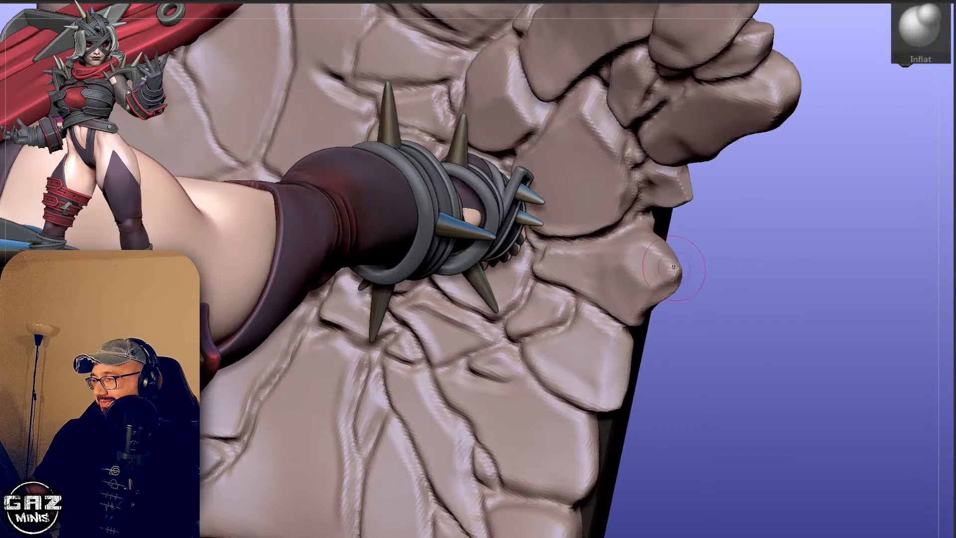
Flatten the swollen tip of the edge rock beside the toes with the hPolish brush.
{"action": "key", "text": "b"}
{"action": "key", "text": "h"}
{"action": "key", "text": "p"}
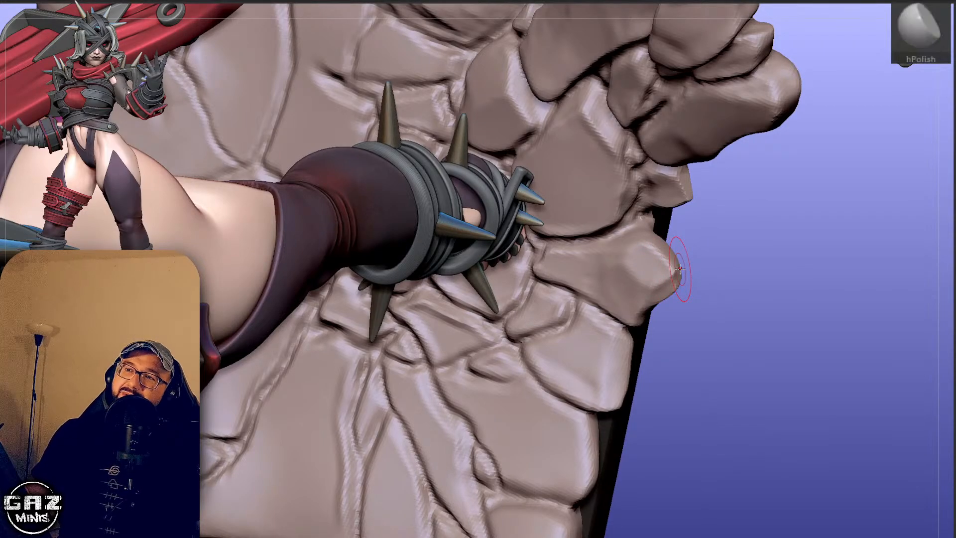
{"action": "mouse_move", "coordinate": [678, 269]}
{"action": "left_mouse_down"}
{"action": "mouse_move", "coordinate": [664, 263]}
{"action": "mouse_move", "coordinate": [675, 269]}
{"action": "left_mouse_up"}
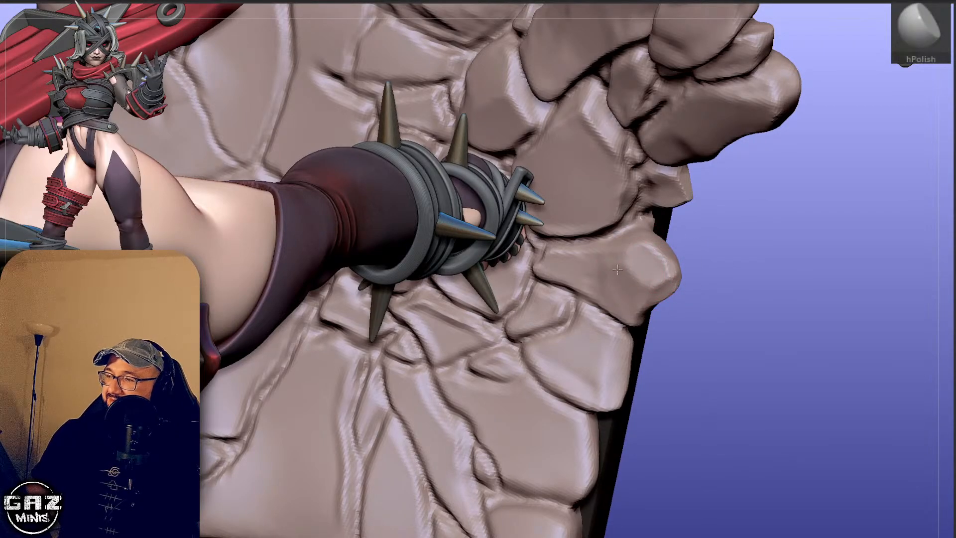
{"action": "left_click_drag", "start_coordinate": [782, 209], "coordinate": [798, 139]}
{"action": "left_click_drag", "start_coordinate": [825, 262], "coordinate": [832, 217]}
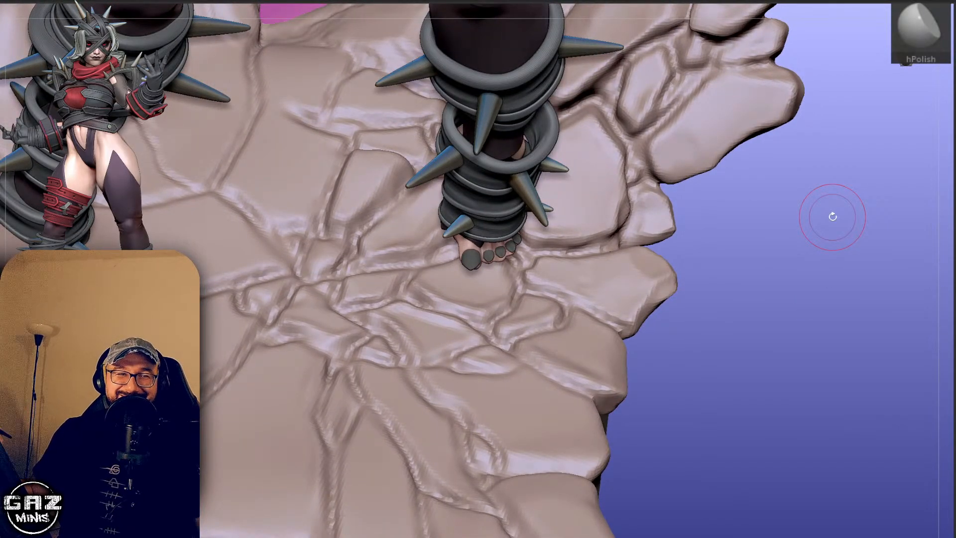
Shape further flat facets and a harder edge on the outer end of the rock beside the toes with hPolish.
{"action": "left_click_drag", "start_coordinate": [832, 216], "coordinate": [672, 284]}
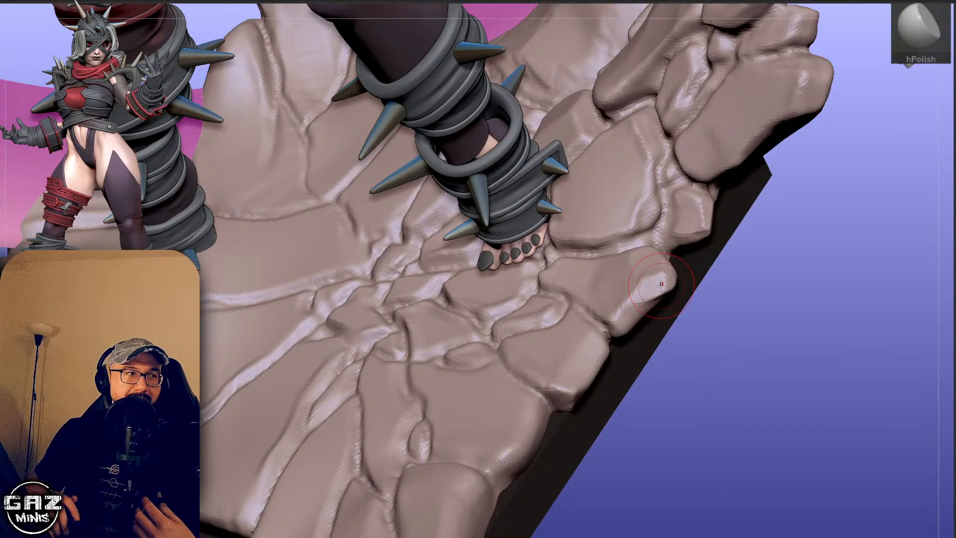
{"action": "left_click_drag", "start_coordinate": [789, 252], "coordinate": [663, 293]}
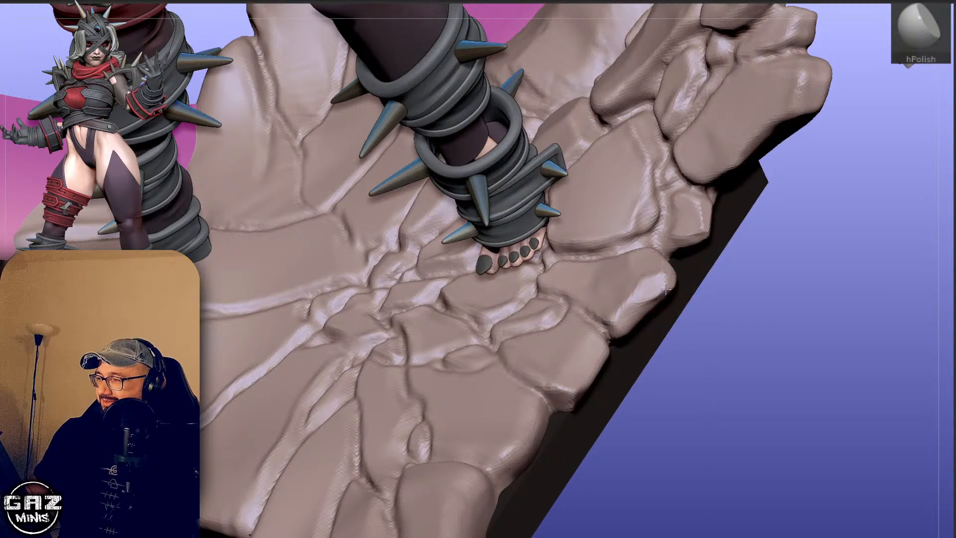
{"action": "left_click_drag", "start_coordinate": [796, 244], "coordinate": [670, 279]}
{"action": "left_click_drag", "start_coordinate": [868, 258], "coordinate": [614, 288]}
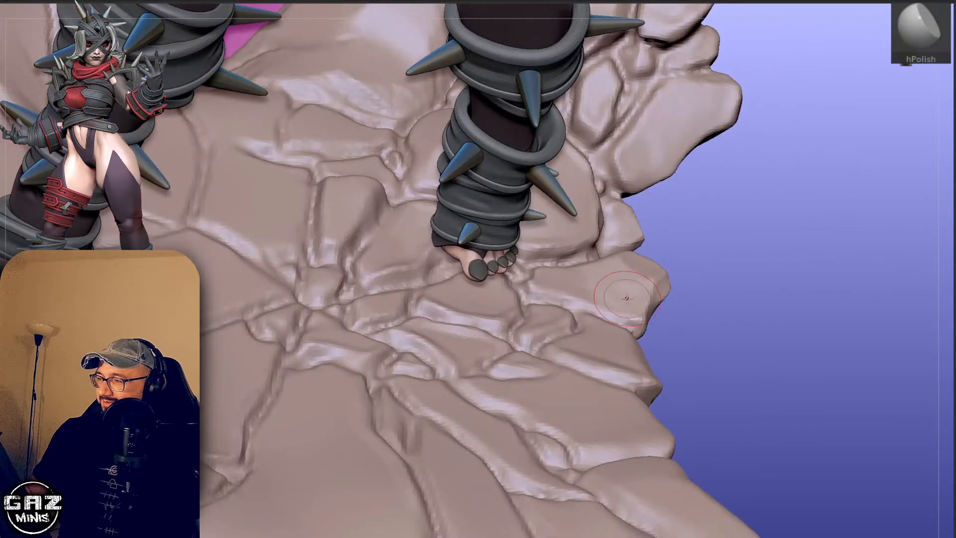
Carve the curved crack on the inner side of the next edge rock in front of the toes with the Orb Cracks brush.
{"action": "mouse_move", "coordinate": [778, 267]}
{"action": "left_mouse_down"}
{"action": "mouse_move", "coordinate": [776, 298]}
{"action": "mouse_move", "coordinate": [782, 277]}
{"action": "mouse_move", "coordinate": [769, 295]}
{"action": "mouse_move", "coordinate": [722, 279]}
{"action": "left_mouse_up"}
{"action": "key", "text": "2"}
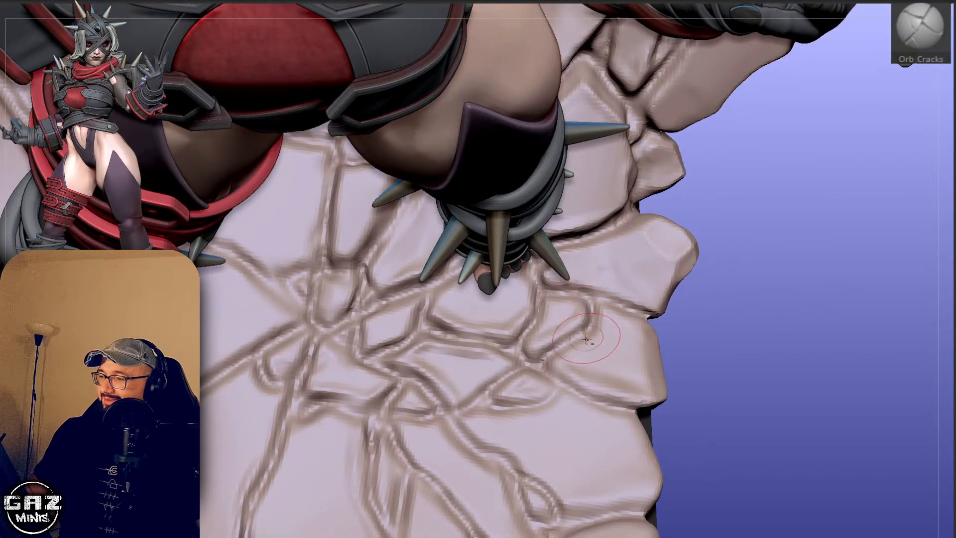
{"action": "left_click_drag", "start_coordinate": [532, 351], "coordinate": [590, 316]}
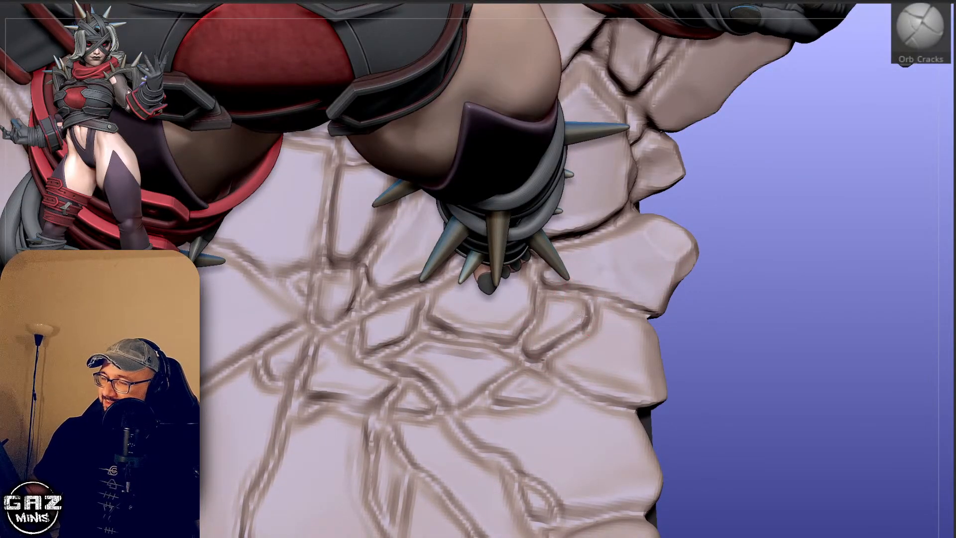
{"action": "mouse_move", "coordinate": [815, 255]}
{"action": "left_mouse_down"}
{"action": "mouse_move", "coordinate": [821, 231]}
{"action": "mouse_move", "coordinate": [819, 242]}
{"action": "mouse_move", "coordinate": [849, 223]}
{"action": "mouse_move", "coordinate": [874, 227]}
{"action": "mouse_move", "coordinate": [841, 214]}
{"action": "left_mouse_up"}
{"action": "left_click_drag", "start_coordinate": [643, 303], "coordinate": [587, 329]}
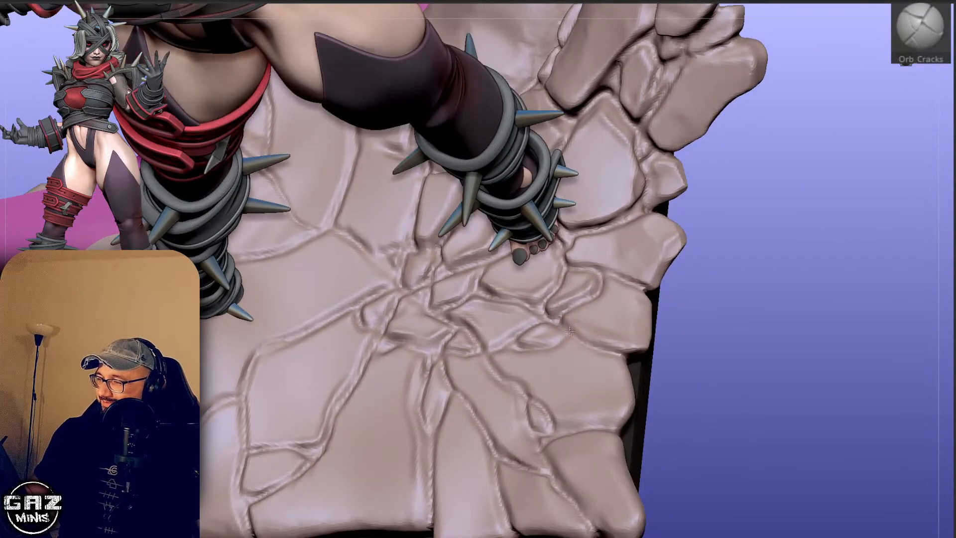
Flatten the outer face and top edge of the next edge rock in front of the toes with the hPolish brush.
{"action": "left_click_drag", "start_coordinate": [671, 374], "coordinate": [652, 372]}
{"action": "left_click_drag", "start_coordinate": [725, 354], "coordinate": [674, 332]}
{"action": "left_click_drag", "start_coordinate": [727, 310], "coordinate": [667, 335]}
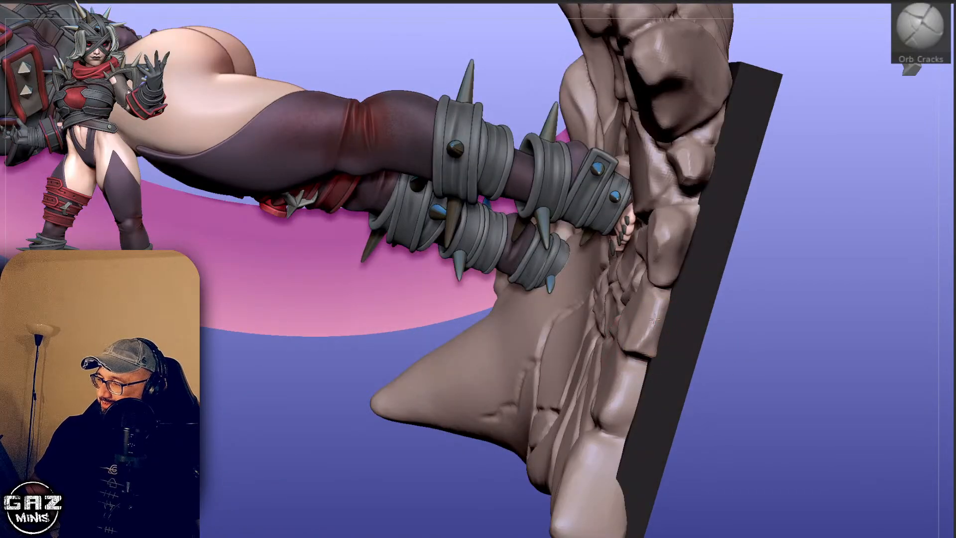
{"action": "left_click_drag", "start_coordinate": [751, 273], "coordinate": [655, 314]}
{"action": "key", "text": "b"}
{"action": "key", "text": "h"}
{"action": "key", "text": "p"}
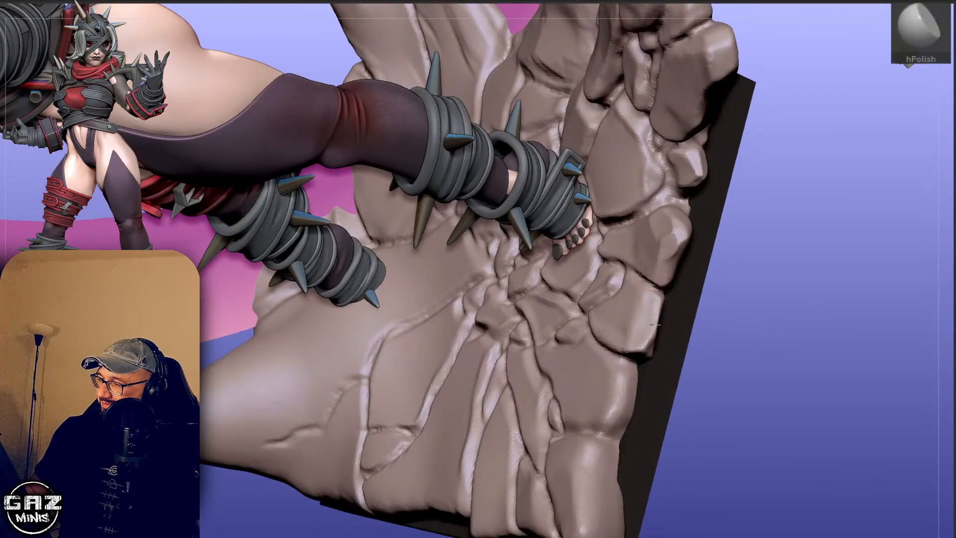
{"action": "left_click_drag", "start_coordinate": [732, 293], "coordinate": [809, 263]}
{"action": "left_click_drag", "start_coordinate": [712, 281], "coordinate": [759, 294]}
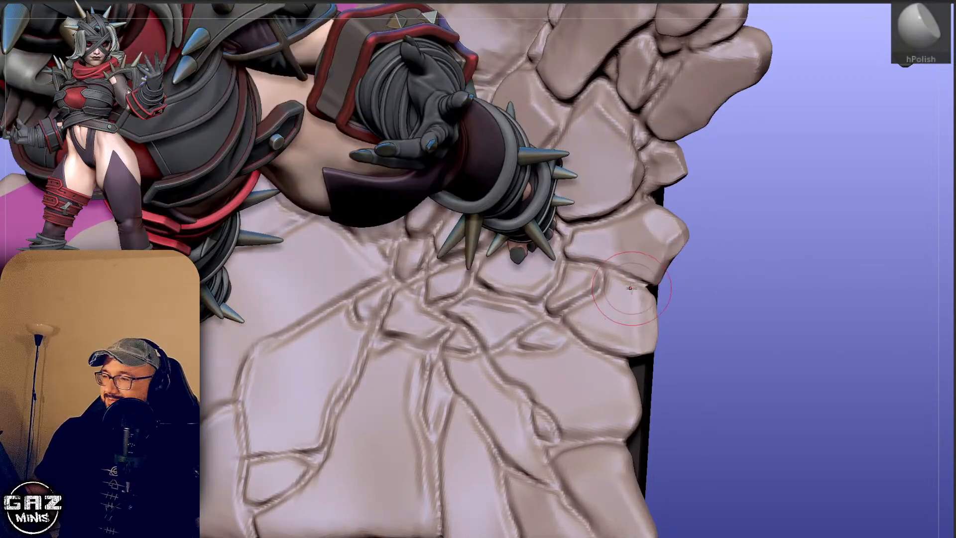
Cut an extra crack splitting off a small piece of the edge rock in front of the toes with Orb Cracks.
{"action": "key", "text": "b"}
{"action": "key", "text": "o"}
{"action": "key", "text": "c"}
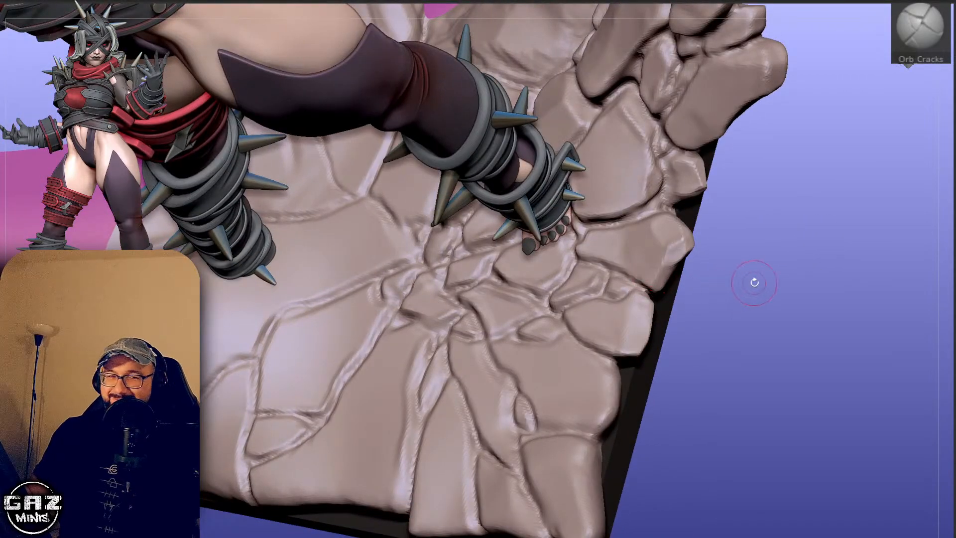
{"action": "mouse_move", "coordinate": [807, 272]}
{"action": "left_mouse_down", "text": "alt"}
{"action": "mouse_move", "coordinate": [796, 232]}
{"action": "mouse_move", "coordinate": [784, 238]}
{"action": "left_mouse_up", "text": "alt"}
Swell the rock at the base's front corner using the Inflat brush with an adjusted draw size.
{"action": "key", "text": "s"}
{"action": "key", "text": "b"}
{"action": "key", "text": "i"}
{"action": "key", "text": "n"}
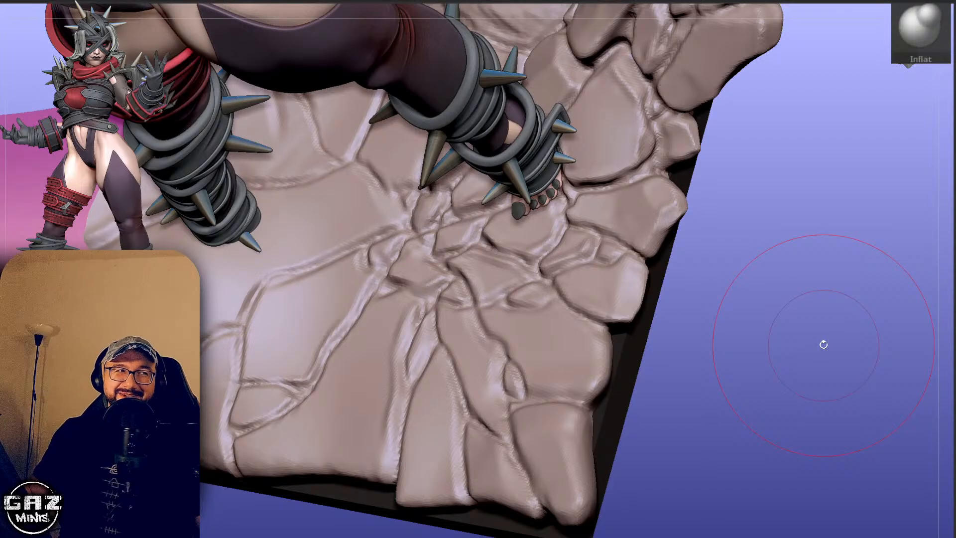
{"action": "mouse_move", "coordinate": [800, 222]}
{"action": "left_mouse_down"}
{"action": "mouse_move", "coordinate": [894, 229]}
{"action": "mouse_move", "coordinate": [802, 186]}
{"action": "mouse_move", "coordinate": [777, 224]}
{"action": "left_mouse_up"}
{"action": "key", "text": "s"}
{"action": "left_click_drag", "start_coordinate": [771, 224], "coordinate": [771, 224]}
{"action": "mouse_move", "coordinate": [851, 224]}
{"action": "left_mouse_down"}
{"action": "mouse_move", "coordinate": [853, 181]}
{"action": "mouse_move", "coordinate": [850, 220]}
{"action": "left_mouse_up"}
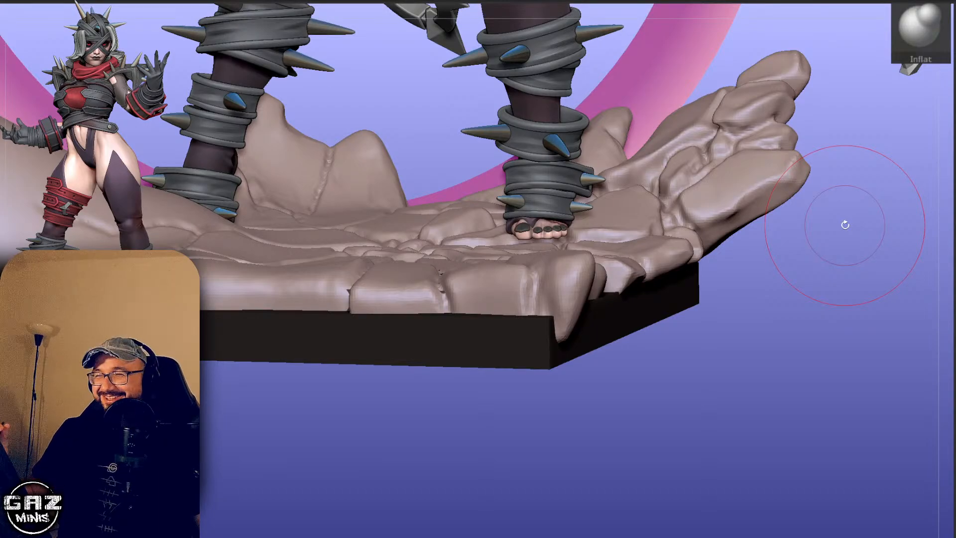
Flatten the front and lower tip of the corner rock overhanging the base with the hPolish brush.
{"action": "mouse_move", "coordinate": [844, 225]}
{"action": "left_mouse_down"}
{"action": "mouse_move", "coordinate": [772, 292]}
{"action": "mouse_move", "coordinate": [769, 277]}
{"action": "left_mouse_up"}
{"action": "key", "text": "b"}
{"action": "key", "text": "h"}
{"action": "key", "text": "p"}
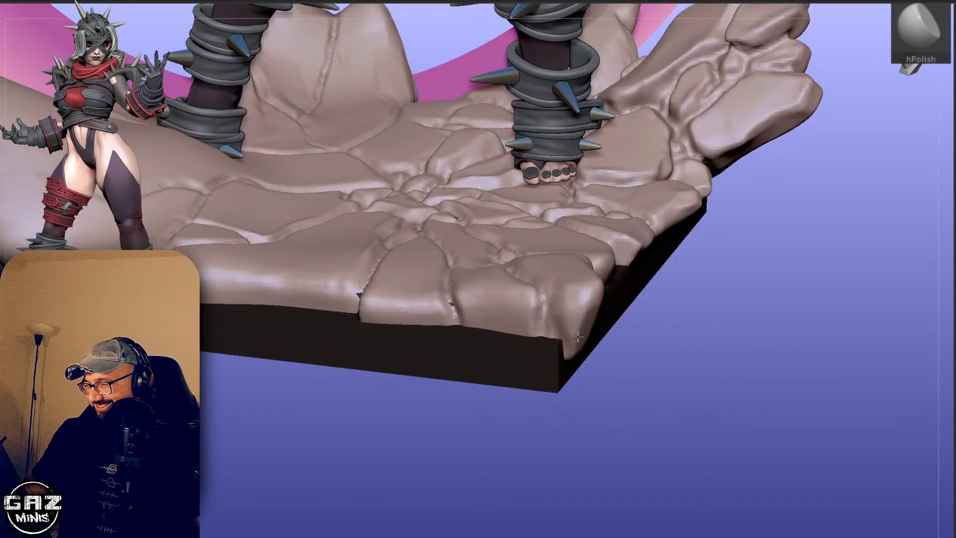
{"action": "left_click_drag", "start_coordinate": [570, 347], "coordinate": [591, 375]}
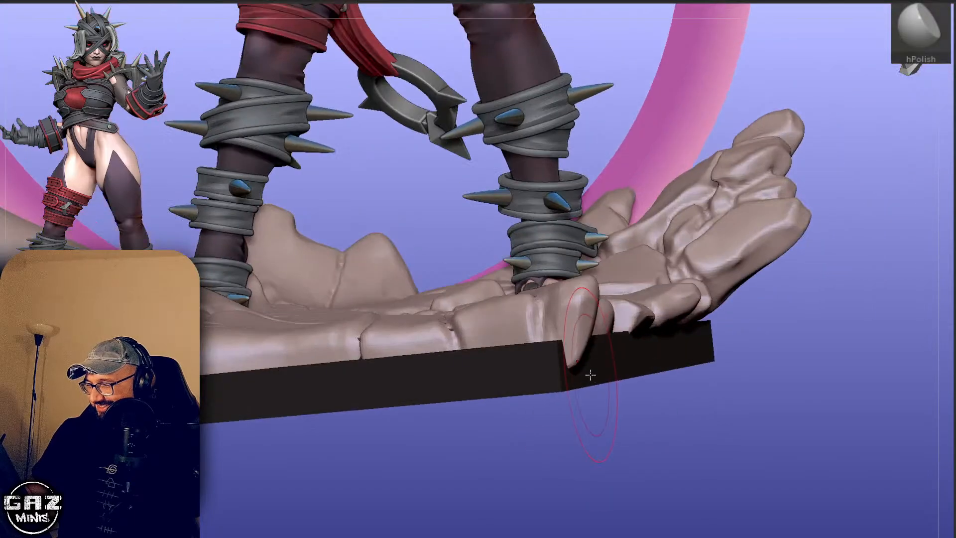
{"action": "left_click_drag", "start_coordinate": [607, 426], "coordinate": [576, 363]}
{"action": "right_click_drag", "start_coordinate": [610, 275], "coordinate": [575, 369]}
Reshape the lower edge of the corner rock over the plinth with the Move brush.
{"action": "key", "text": "b"}
{"action": "key", "text": "m"}
{"action": "key", "text": "v"}
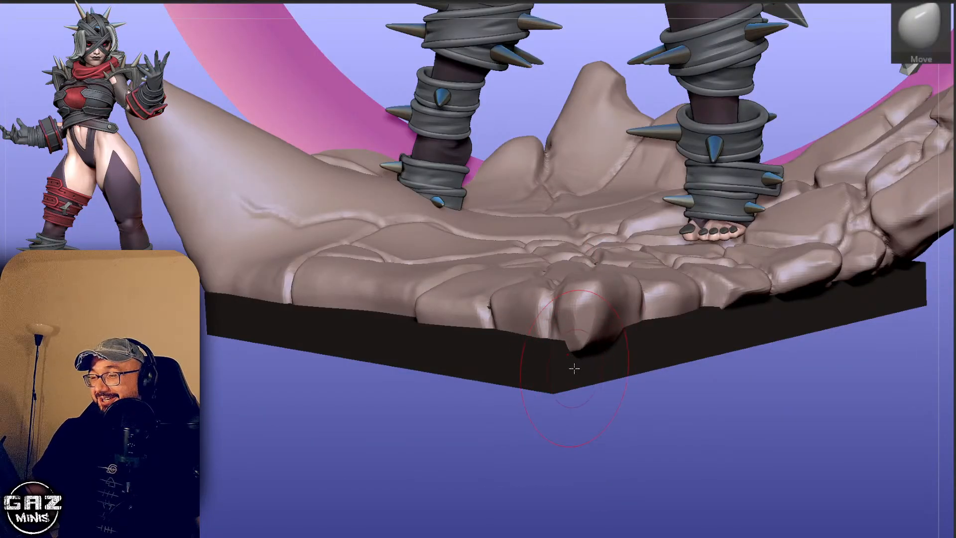
{"action": "right_click_drag", "start_coordinate": [659, 419], "coordinate": [618, 358]}
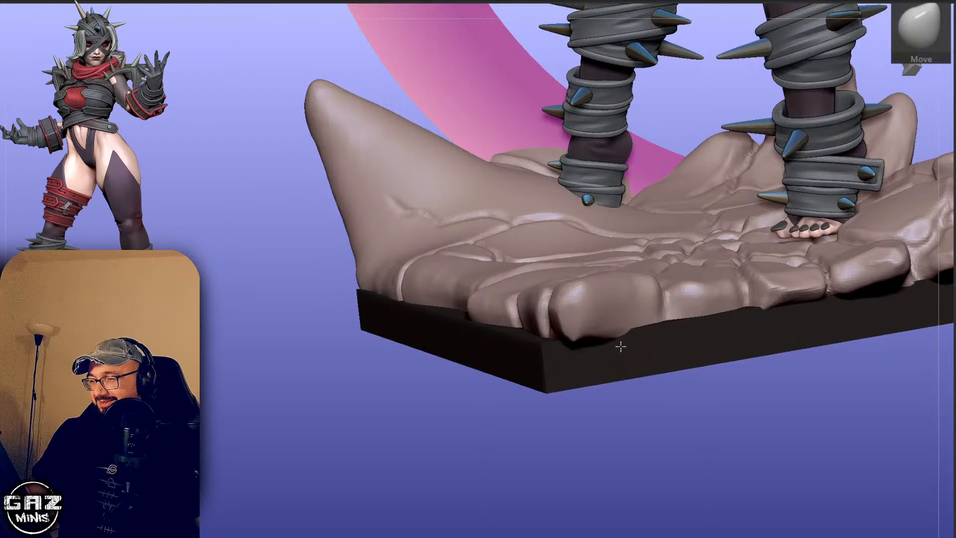
Polish the side of the corner rock with hPolish and adjust its lower outline with the Move brush.
{"action": "key", "text": "b"}
{"action": "key", "text": "h"}
{"action": "key", "text": "p"}
{"action": "mouse_move", "coordinate": [576, 383]}
{"action": "right_mouse_down"}
{"action": "mouse_move", "coordinate": [565, 324]}
{"action": "mouse_move", "coordinate": [595, 336]}
{"action": "mouse_move", "coordinate": [616, 378]}
{"action": "right_mouse_up"}
{"action": "key", "text": "b"}
{"action": "key", "text": "m"}
{"action": "key", "text": "v"}
{"action": "right_click_drag", "start_coordinate": [645, 426], "coordinate": [617, 388]}
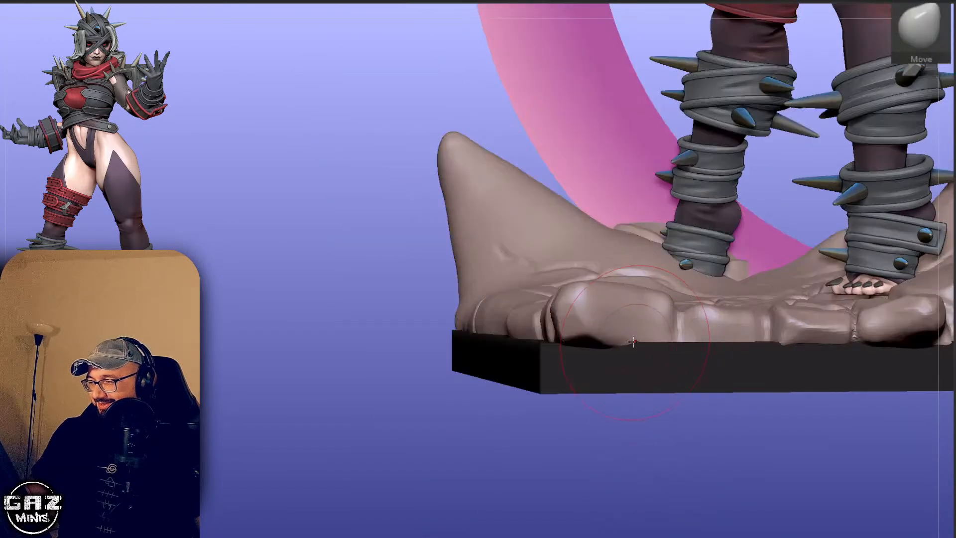
Polish flat facets onto the corner rock and the neighbouring rock along the base's side with the hPolish brush.
{"action": "key", "text": "b"}
{"action": "key", "text": "h"}
{"action": "key", "text": "p"}
{"action": "right_click_drag", "start_coordinate": [563, 320], "coordinate": [598, 313]}
{"action": "right_click_drag", "start_coordinate": [666, 293], "coordinate": [600, 309]}
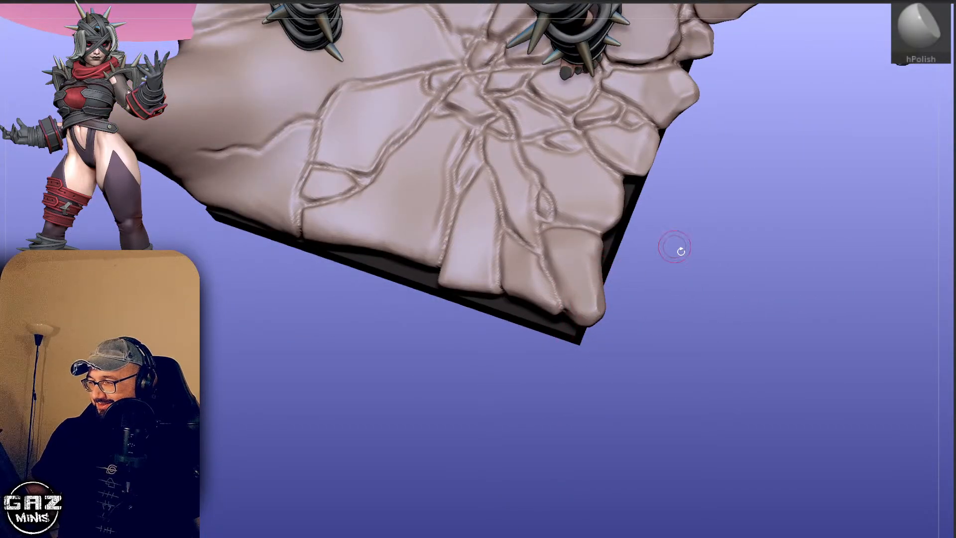
{"action": "right_click_drag", "start_coordinate": [681, 251], "coordinate": [657, 300]}
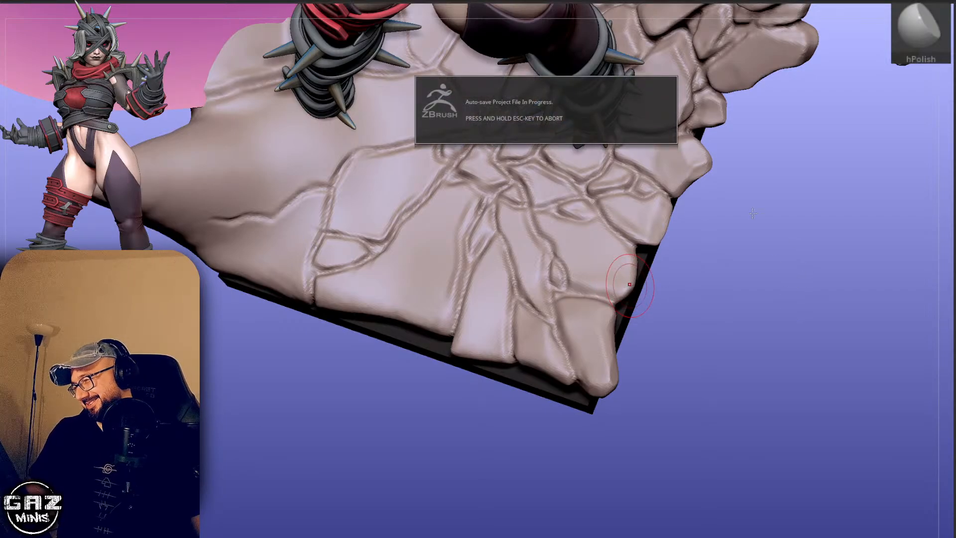
Examine the cracks and the front edge of the rock base from above and from the side.
{"action": "mouse_move", "coordinate": [694, 286]}
{"action": "left_mouse_down"}
{"action": "mouse_move", "coordinate": [669, 311]}
{"action": "mouse_move", "coordinate": [672, 282]}
{"action": "mouse_move", "coordinate": [733, 231]}
{"action": "mouse_move", "coordinate": [672, 327]}
{"action": "left_mouse_up"}
{"action": "key", "text": "2"}
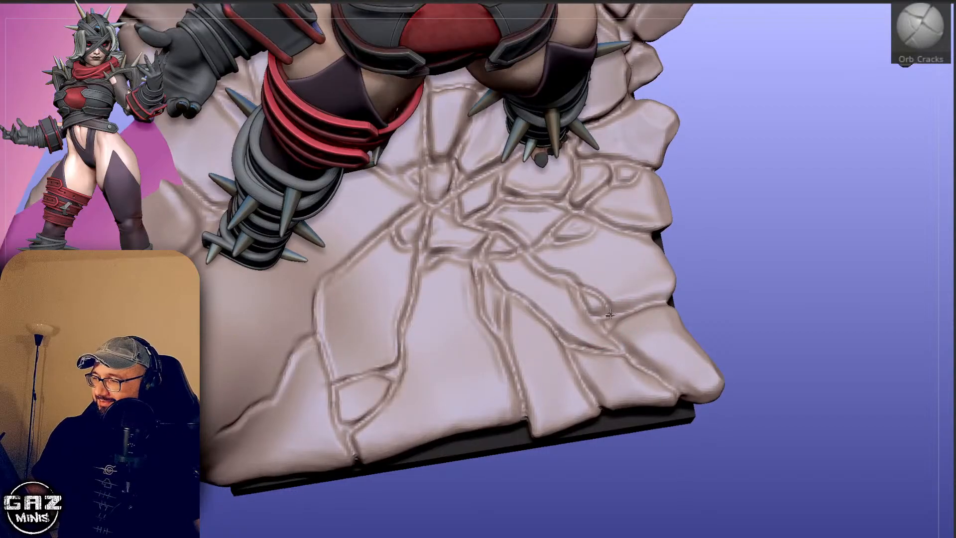
{"action": "key", "text": "3"}
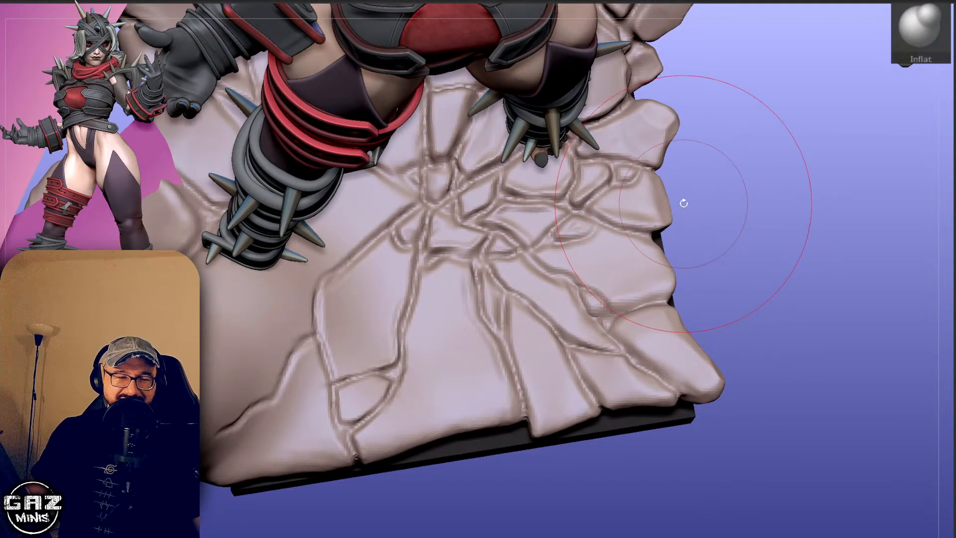
{"action": "key", "text": "ctrl"}
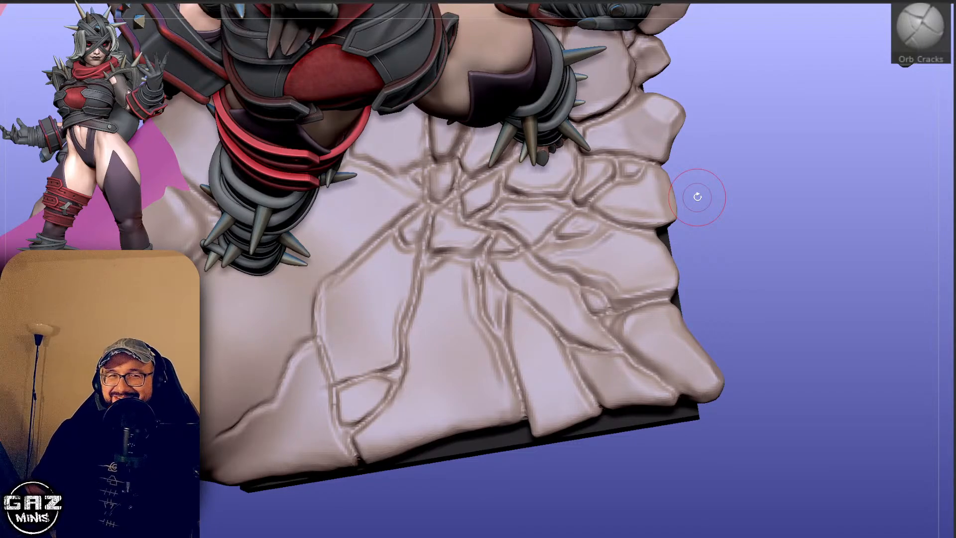
{"action": "left_click_drag", "start_coordinate": [745, 245], "coordinate": [811, 190]}
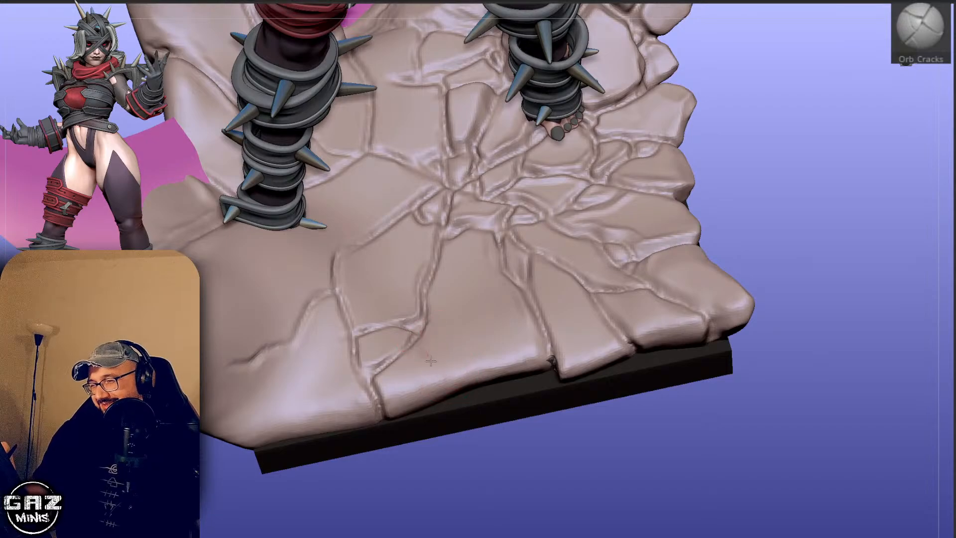
{"action": "left_click_drag", "start_coordinate": [461, 470], "coordinate": [550, 402]}
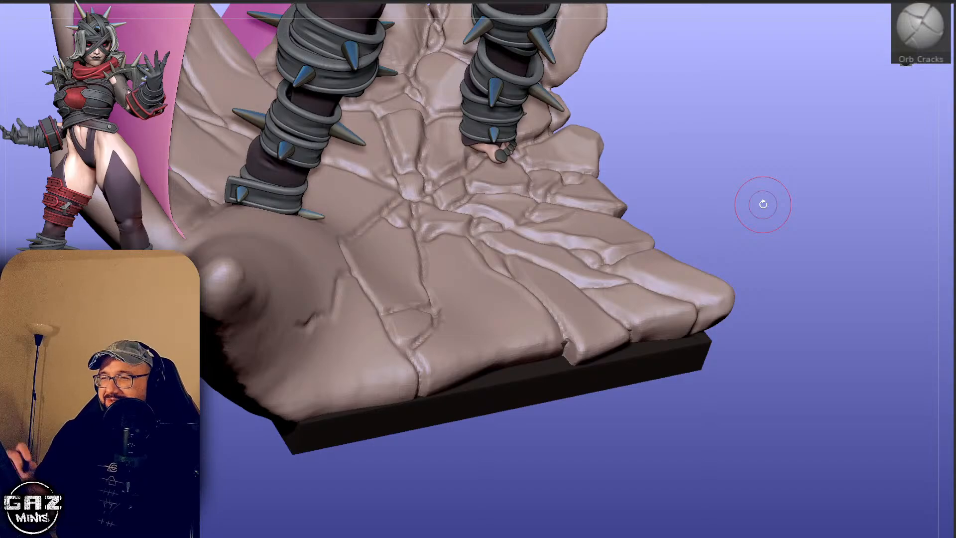
{"action": "left_click_drag", "start_coordinate": [772, 203], "coordinate": [575, 338]}
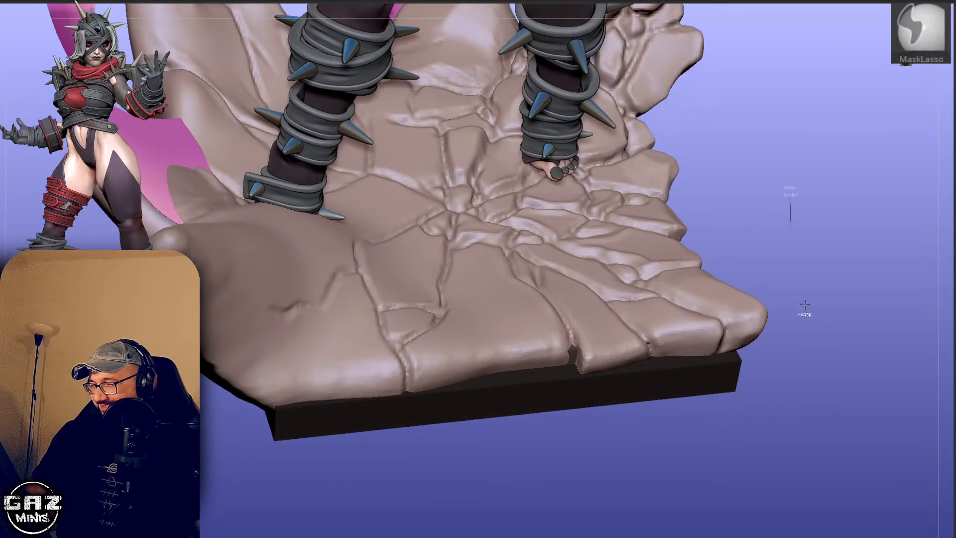
{"action": "mouse_move", "coordinate": [792, 199]}
{"action": "left_mouse_down"}
{"action": "mouse_move", "coordinate": [809, 259]}
{"action": "mouse_move", "coordinate": [837, 188]}
{"action": "mouse_move", "coordinate": [831, 144]}
{"action": "left_mouse_up"}
{"action": "key", "text": "b"}
{"action": "key", "text": "m"}
{"action": "key", "text": "v"}
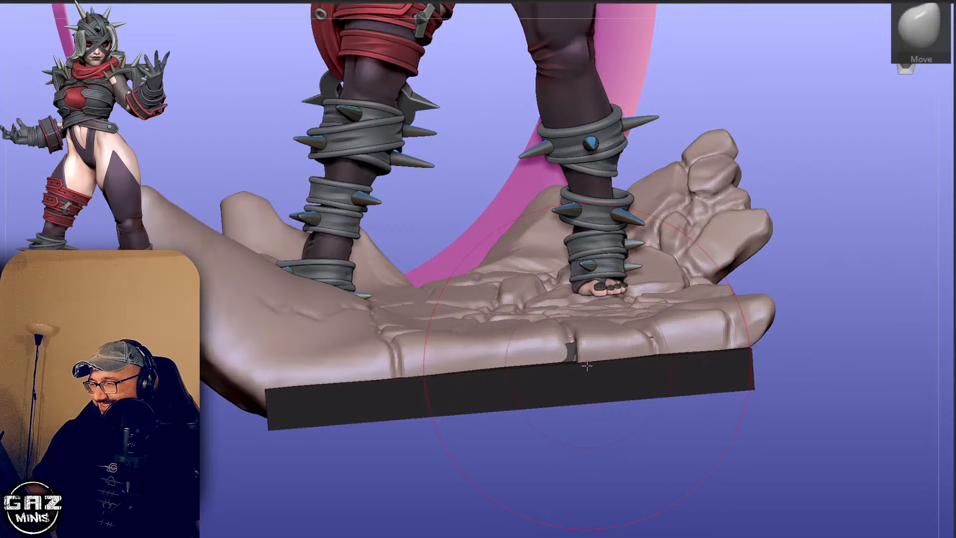
{"action": "left_click_drag", "start_coordinate": [821, 228], "coordinate": [736, 313]}
{"action": "left_click_drag", "start_coordinate": [774, 345], "coordinate": [704, 303]}
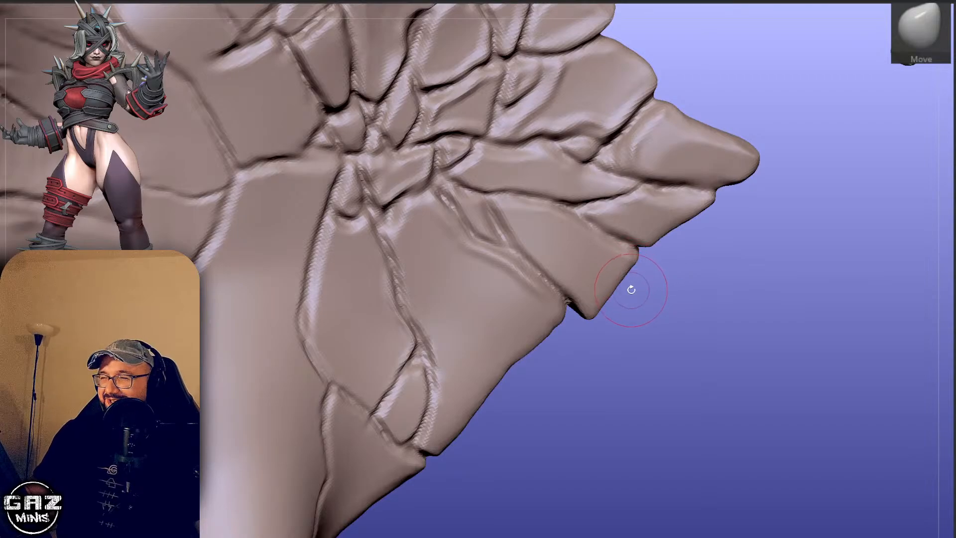
Isolate the rock beside the gap in the front edge with an inverted lasso mask and pull its edge outward with SnakeHook.
{"action": "key", "text": "b"}
{"action": "key", "text": "d"}
{"action": "key", "text": "s"}
{"action": "left_click_drag", "start_coordinate": [630, 290], "coordinate": [634, 296]}
{"action": "mouse_move", "coordinate": [639, 249]}
{"action": "left_mouse_down", "text": "ctrl"}
{"action": "mouse_move", "coordinate": [551, 245]}
{"action": "mouse_move", "coordinate": [587, 362]}
{"action": "mouse_move", "coordinate": [627, 278]}
{"action": "left_mouse_up", "text": "ctrl"}
{"action": "key", "text": "b"}
{"action": "key", "text": "s"}
{"action": "key", "text": "h"}
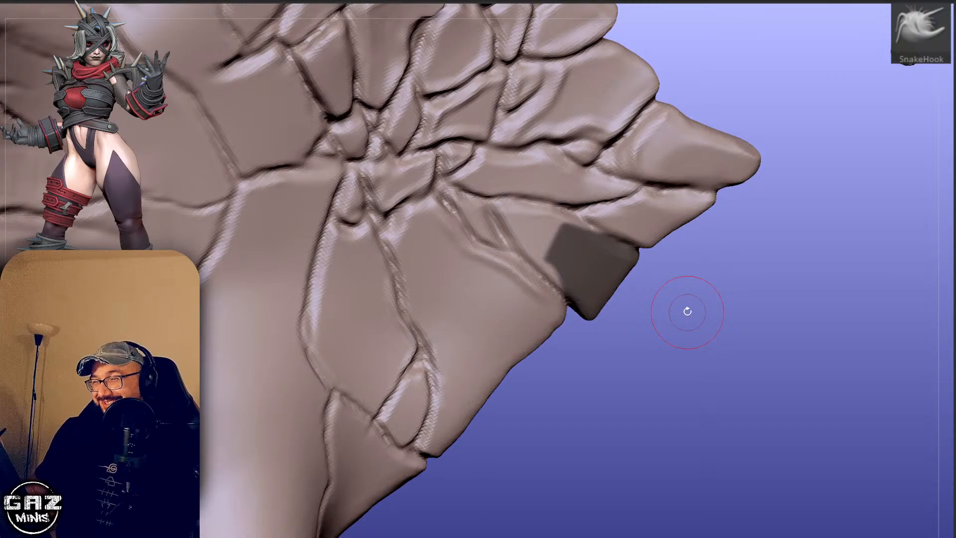
{"action": "left_click", "coordinate": [646, 310], "text": "ctrl"}
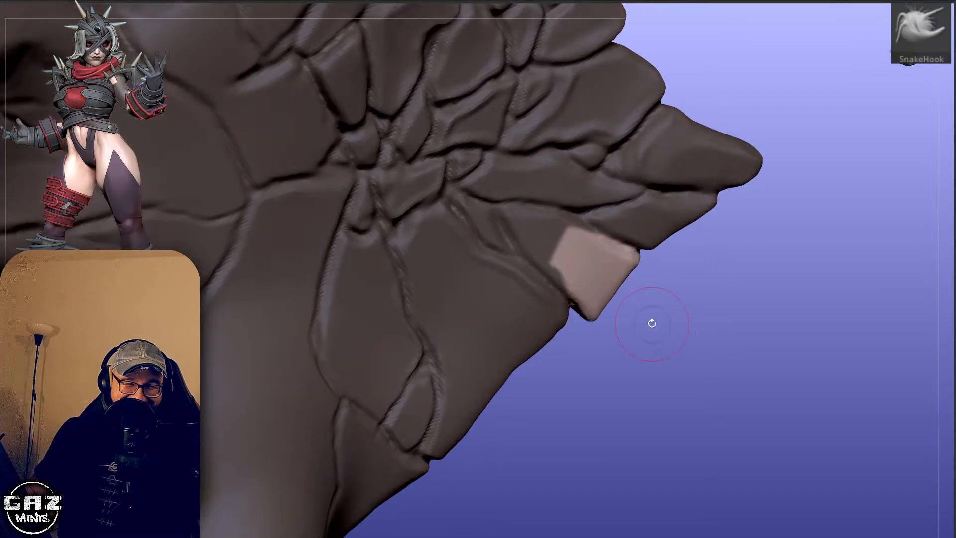
{"action": "mouse_move", "coordinate": [611, 305]}
{"action": "left_mouse_down"}
{"action": "mouse_move", "coordinate": [626, 314]}
{"action": "mouse_move", "coordinate": [638, 286]}
{"action": "mouse_move", "coordinate": [766, 249]}
{"action": "mouse_move", "coordinate": [792, 263]}
{"action": "left_mouse_up"}
{"action": "left_click_drag", "start_coordinate": [737, 289], "coordinate": [698, 307]}
Flatten the tip of the pulled-out rock into facets with the hPolish brush.
{"action": "key", "text": "b"}
{"action": "key", "text": "h"}
{"action": "key", "text": "p"}
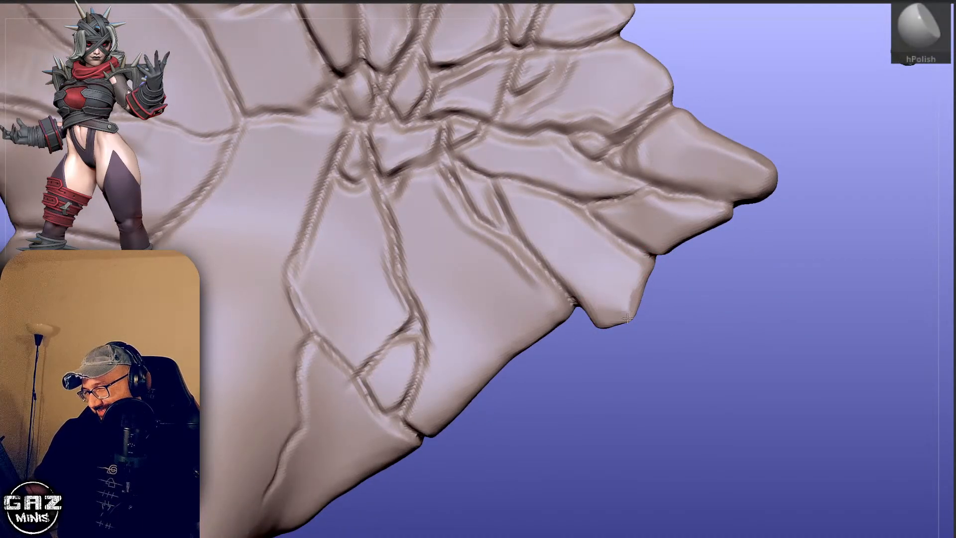
{"action": "mouse_move", "coordinate": [737, 237]}
{"action": "left_mouse_down"}
{"action": "mouse_move", "coordinate": [751, 213]}
{"action": "mouse_move", "coordinate": [810, 231]}
{"action": "mouse_move", "coordinate": [774, 249]}
{"action": "mouse_move", "coordinate": [777, 266]}
{"action": "mouse_move", "coordinate": [707, 278]}
{"action": "left_mouse_up"}
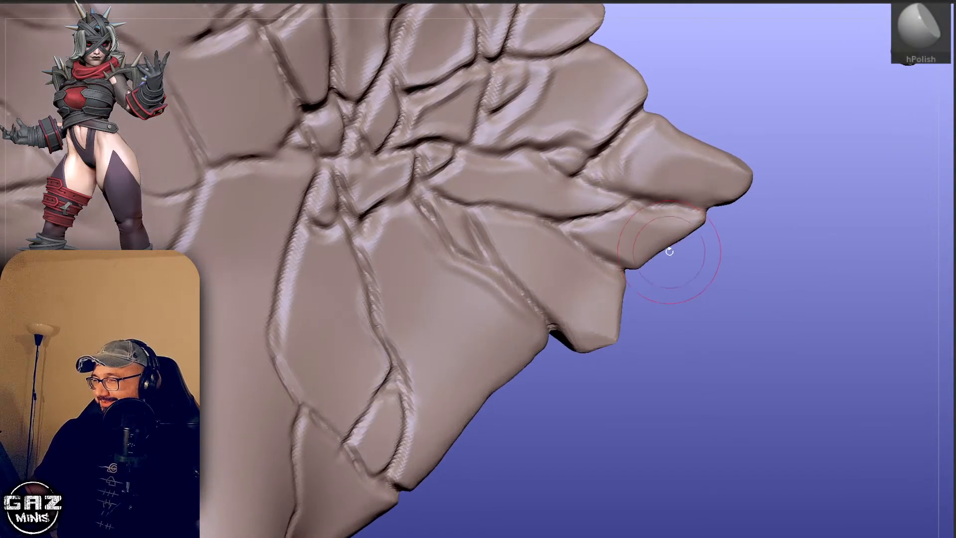
Pull the outer edge of the rock next to the corner rock outward with the SnakeHook brush.
{"action": "key", "text": "b"}
{"action": "key", "text": "s"}
{"action": "key", "text": "h"}
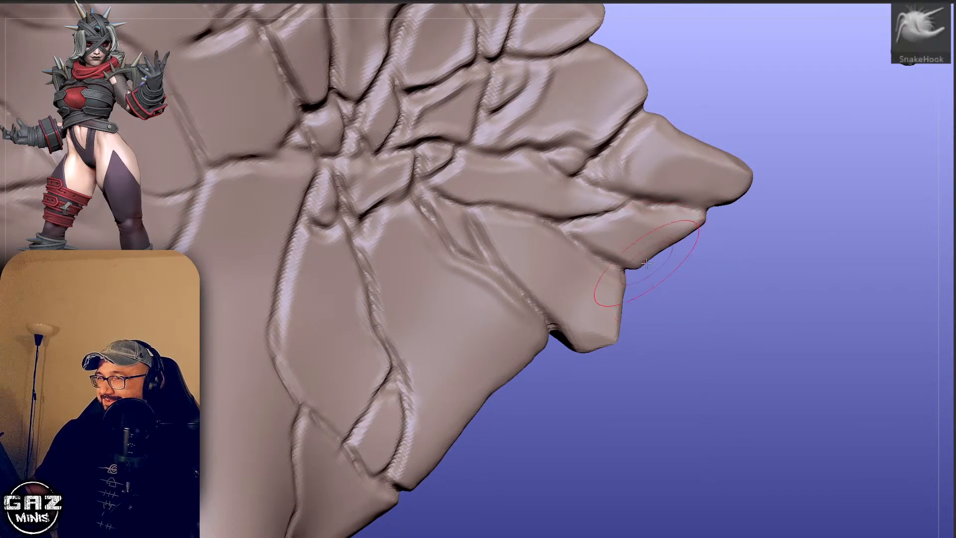
{"action": "key", "text": "s"}
{"action": "mouse_move", "coordinate": [656, 250]}
{"action": "left_mouse_down"}
{"action": "mouse_move", "coordinate": [664, 259]}
{"action": "mouse_move", "coordinate": [691, 247]}
{"action": "left_mouse_up"}
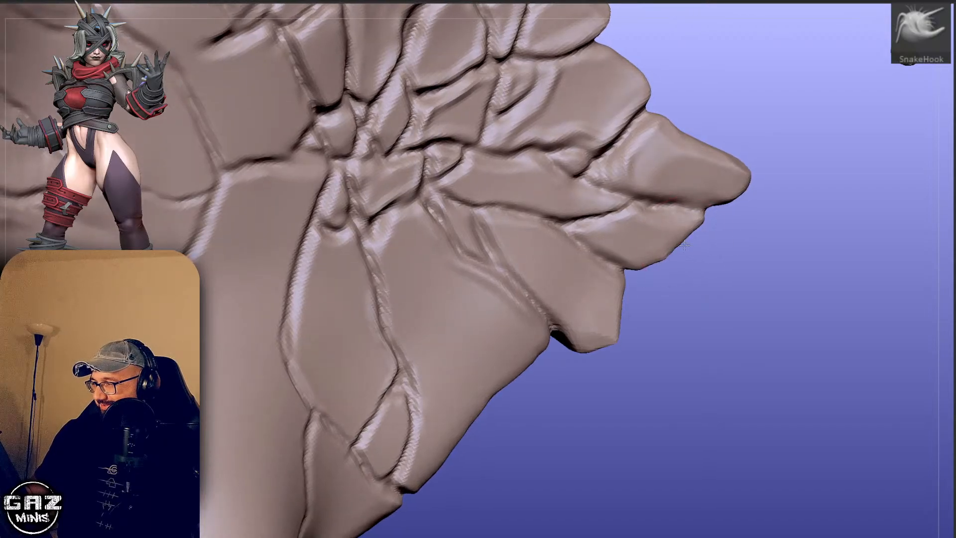
{"action": "mouse_move", "coordinate": [751, 215]}
{"action": "left_mouse_down"}
{"action": "mouse_move", "coordinate": [751, 180]}
{"action": "mouse_move", "coordinate": [790, 198]}
{"action": "left_mouse_up"}
Polish the extended edge of the rock next to the corner rock with hPolish.
{"action": "key", "text": "s"}
{"action": "key", "text": "b"}
{"action": "key", "text": "h"}
{"action": "key", "text": "p"}
{"action": "left_click_drag", "start_coordinate": [756, 198], "coordinate": [760, 194]}
{"action": "mouse_move", "coordinate": [842, 161]}
{"action": "left_mouse_down"}
{"action": "mouse_move", "coordinate": [821, 188]}
{"action": "mouse_move", "coordinate": [864, 184]}
{"action": "mouse_move", "coordinate": [823, 187]}
{"action": "left_mouse_up"}
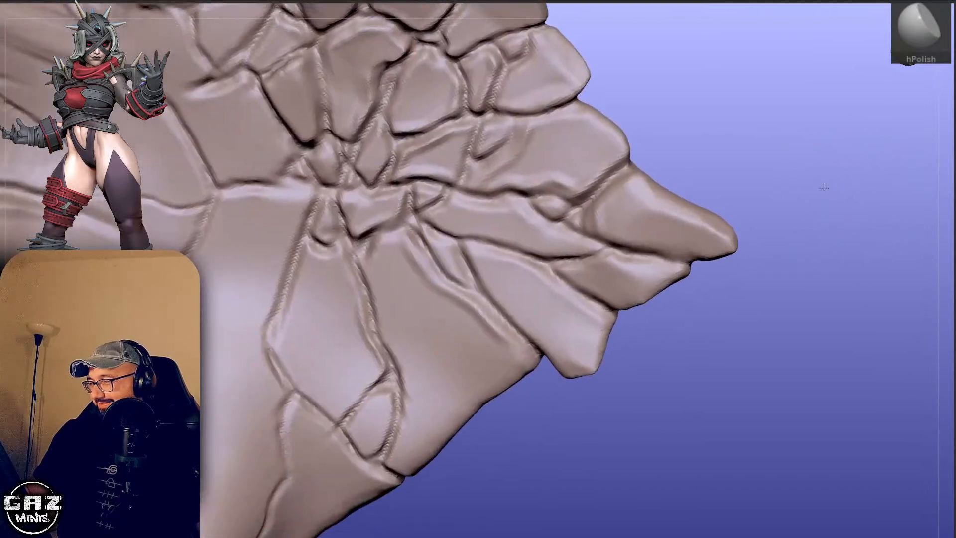
{"action": "left_click_drag", "start_coordinate": [715, 171], "coordinate": [772, 150]}
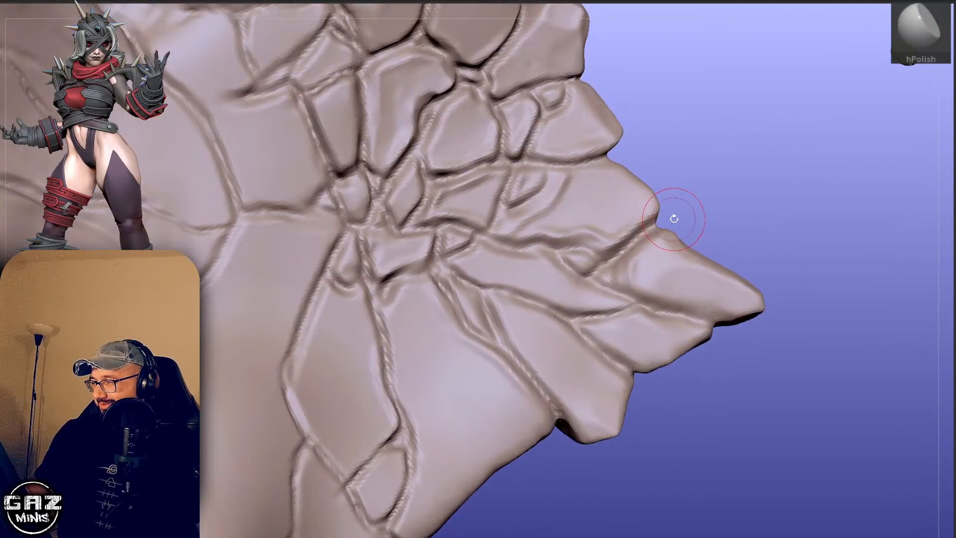
Mask part of the corner rock and pull the adjoining rock's edge into a sharper tip with SnakeHook.
{"action": "mouse_move", "coordinate": [673, 212]}
{"action": "left_mouse_down", "text": "ctrl"}
{"action": "mouse_move", "coordinate": [667, 312]}
{"action": "mouse_move", "coordinate": [724, 273]}
{"action": "mouse_move", "coordinate": [678, 199]}
{"action": "mouse_move", "coordinate": [648, 232]}
{"action": "left_mouse_up", "text": "ctrl"}
{"action": "key", "text": "bracketright"}
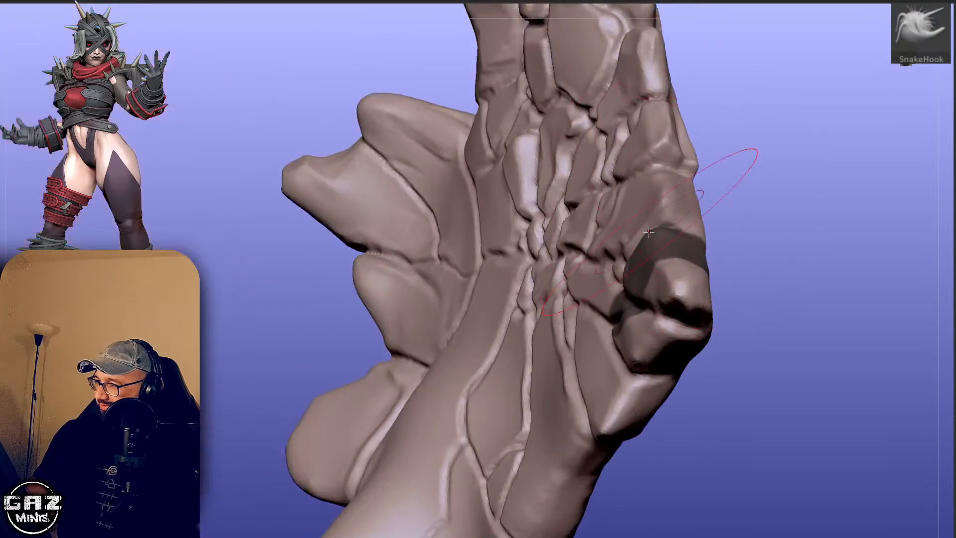
{"action": "left_click_drag", "start_coordinate": [724, 205], "coordinate": [761, 211]}
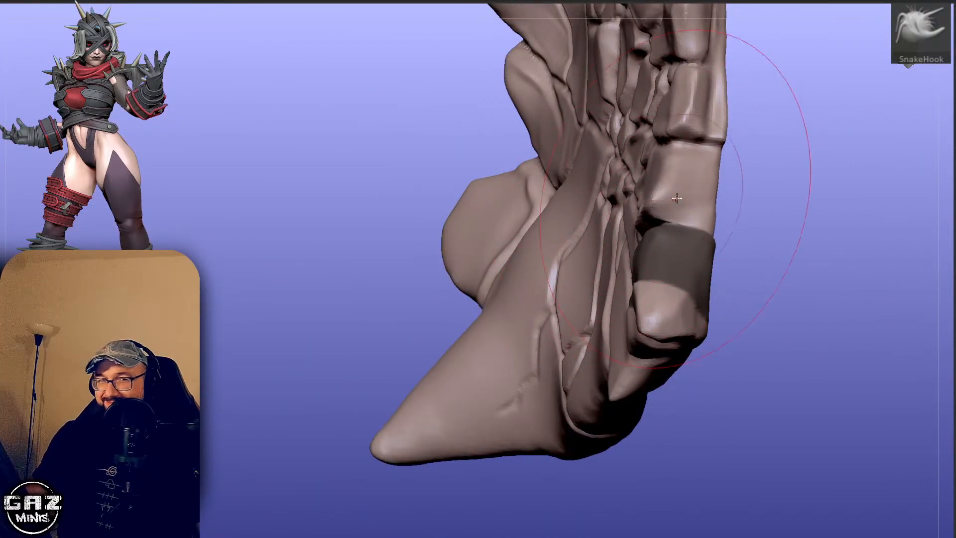
{"action": "mouse_move", "coordinate": [832, 235]}
{"action": "left_mouse_down"}
{"action": "mouse_move", "coordinate": [792, 173]}
{"action": "mouse_move", "coordinate": [759, 172]}
{"action": "left_mouse_up"}
Carve a crack across the corner rock and rework the crack junction behind it with the Orb Cracks brush.
{"action": "key", "text": "1"}
{"action": "key", "text": "s"}
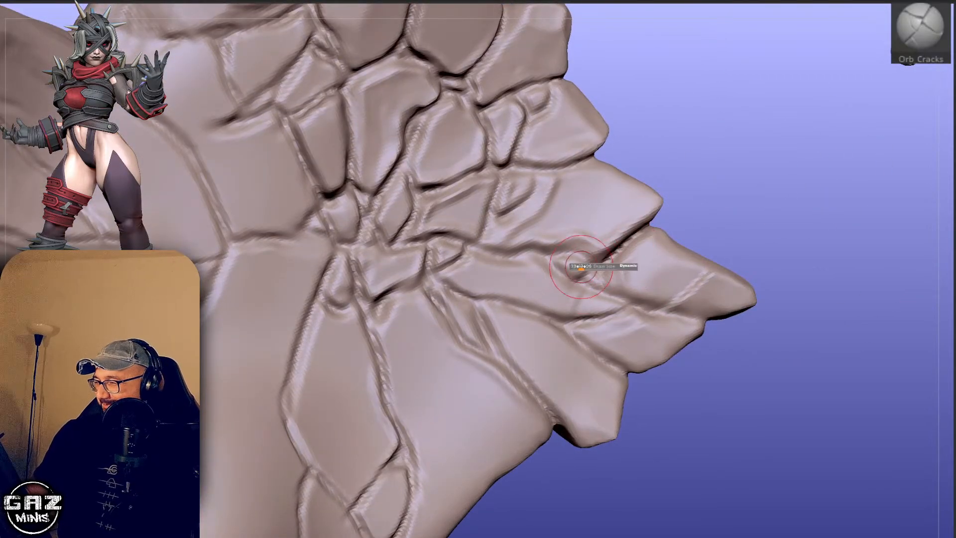
{"action": "mouse_move", "coordinate": [575, 279]}
{"action": "left_mouse_down"}
{"action": "mouse_move", "coordinate": [586, 265]}
{"action": "mouse_move", "coordinate": [577, 284]}
{"action": "left_mouse_up"}
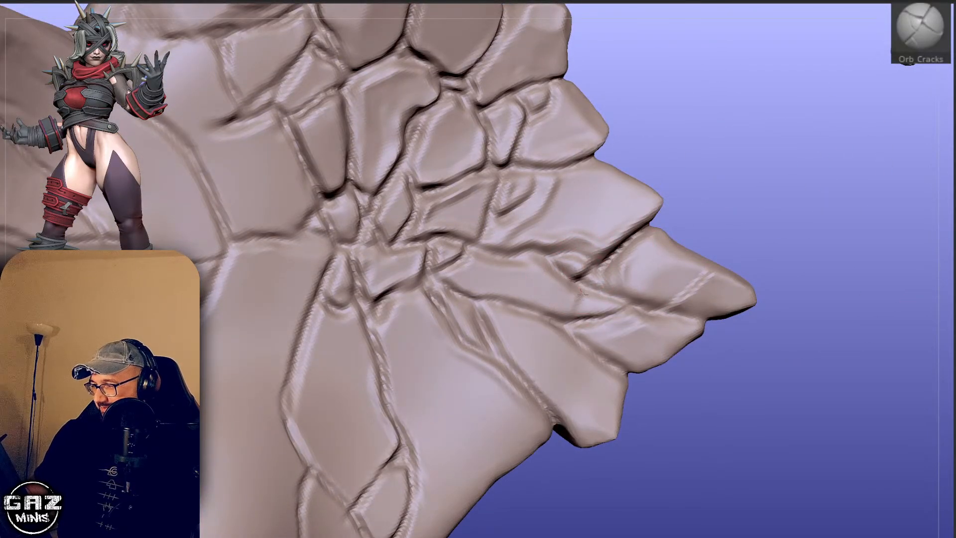
Isolate a rock slab in the middle of the front edge with an inverted mask and raise it with SnakeHook.
{"action": "key", "text": "f"}
{"action": "left_click_drag", "start_coordinate": [747, 232], "coordinate": [786, 378]}
{"action": "key", "text": "alt+s"}
{"action": "mouse_move", "coordinate": [522, 393]}
{"action": "left_mouse_down"}
{"action": "mouse_move", "coordinate": [492, 304]}
{"action": "mouse_move", "coordinate": [477, 387]}
{"action": "left_mouse_up"}
{"action": "left_click", "coordinate": [471, 429], "text": "ctrl"}
{"action": "mouse_move", "coordinate": [488, 423]}
{"action": "left_mouse_down"}
{"action": "mouse_move", "coordinate": [512, 352]}
{"action": "mouse_move", "coordinate": [520, 354]}
{"action": "left_mouse_up"}
{"action": "key", "text": "b"}
{"action": "key", "text": "s"}
{"action": "key", "text": "h"}
{"action": "mouse_move", "coordinate": [522, 428]}
{"action": "left_mouse_down"}
{"action": "mouse_move", "coordinate": [528, 369]}
{"action": "mouse_move", "coordinate": [543, 349]}
{"action": "left_mouse_up"}
{"action": "left_click_drag", "start_coordinate": [647, 297], "coordinate": [660, 311], "text": "ctrl"}
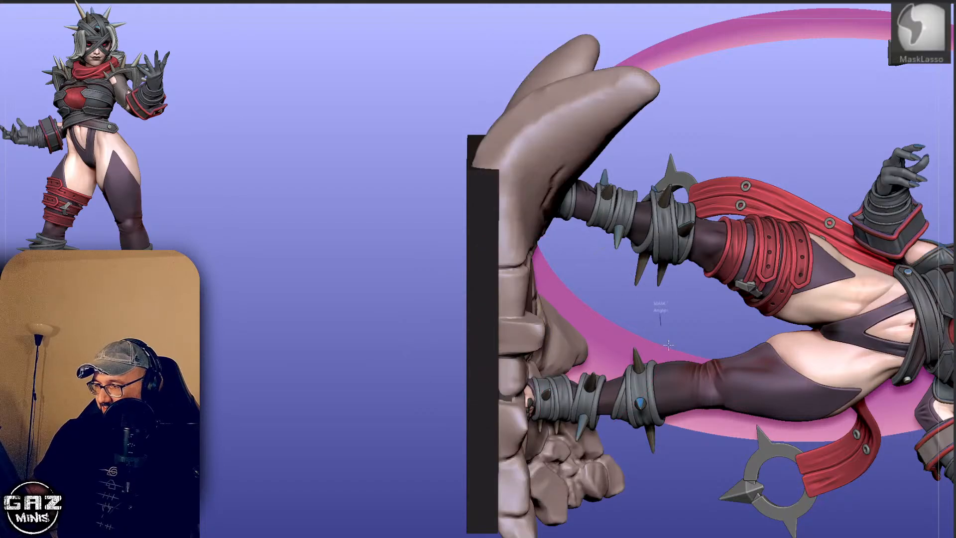
Isolate the rock below the tall spike with an inverted mask and pull it with the SnakeHook brush.
{"action": "left_click_drag", "start_coordinate": [442, 344], "coordinate": [427, 374]}
{"action": "left_click_drag", "start_coordinate": [440, 285], "coordinate": [741, 170]}
{"action": "left_click_drag", "start_coordinate": [465, 255], "coordinate": [484, 244], "text": "shift"}
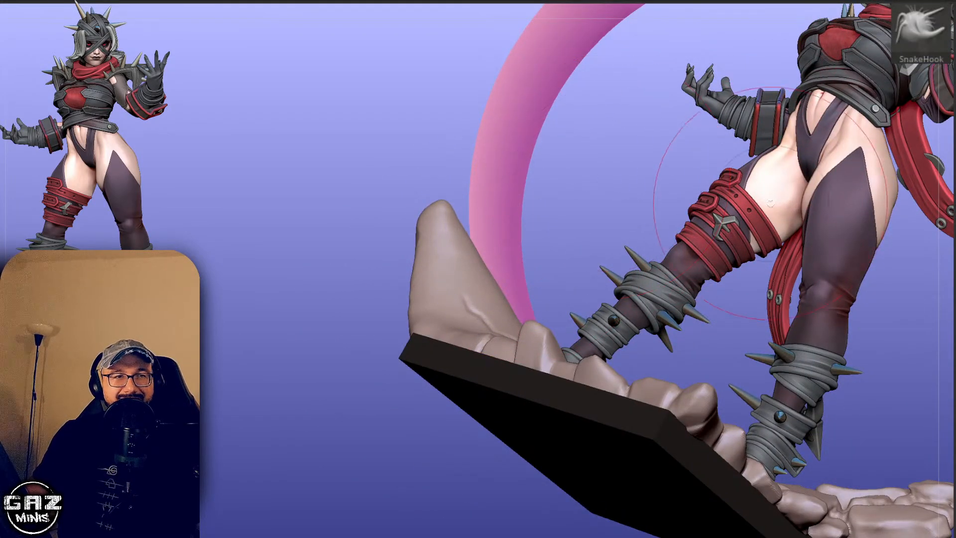
{"action": "left_click_drag", "start_coordinate": [729, 333], "coordinate": [707, 264], "text": "shift"}
{"action": "mouse_move", "coordinate": [846, 204]}
{"action": "left_mouse_down"}
{"action": "mouse_move", "coordinate": [572, 313]}
{"action": "mouse_move", "coordinate": [428, 390]}
{"action": "mouse_move", "coordinate": [424, 424]}
{"action": "mouse_move", "coordinate": [440, 472]}
{"action": "left_mouse_up"}
{"action": "mouse_move", "coordinate": [427, 372]}
{"action": "left_mouse_down", "text": "ctrl"}
{"action": "mouse_move", "coordinate": [427, 322]}
{"action": "mouse_move", "coordinate": [357, 396]}
{"action": "left_mouse_up", "text": "ctrl"}
{"action": "left_click", "coordinate": [362, 409], "text": "ctrl"}
{"action": "left_click_drag", "start_coordinate": [368, 463], "coordinate": [409, 386]}
{"action": "key", "text": "s"}
{"action": "left_click_drag", "start_coordinate": [429, 343], "coordinate": [429, 327]}
{"action": "mouse_move", "coordinate": [530, 259]}
{"action": "left_mouse_down", "text": "ctrl"}
{"action": "mouse_move", "coordinate": [535, 251]}
{"action": "mouse_move", "coordinate": [522, 293]}
{"action": "left_mouse_up", "text": "ctrl"}
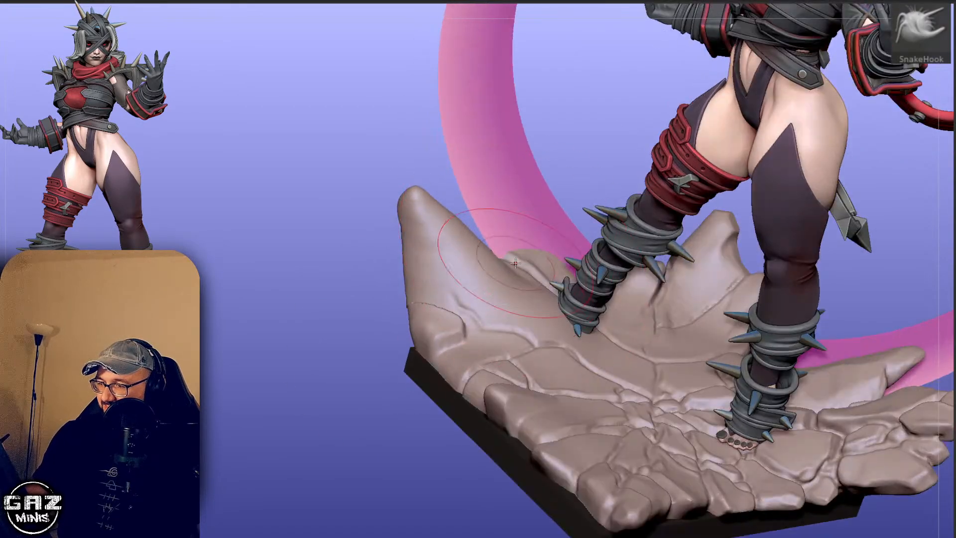
Restore the mask around the rock below the spike, pull the rock farther over the plinth edge, and clear the mask.
{"action": "left_click_drag", "start_coordinate": [360, 429], "coordinate": [381, 426]}
{"action": "key", "text": "ctrl+z"}
{"action": "key", "text": "s"}
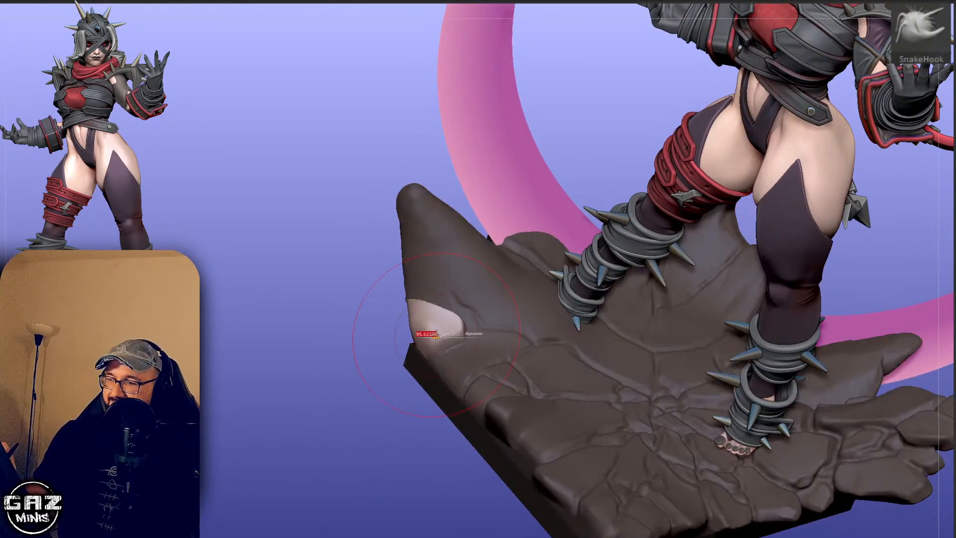
{"action": "mouse_move", "coordinate": [429, 332]}
{"action": "left_mouse_down"}
{"action": "mouse_move", "coordinate": [437, 332]}
{"action": "mouse_move", "coordinate": [421, 328]}
{"action": "left_mouse_up"}
{"action": "left_click", "coordinate": [399, 458], "text": "ctrl"}
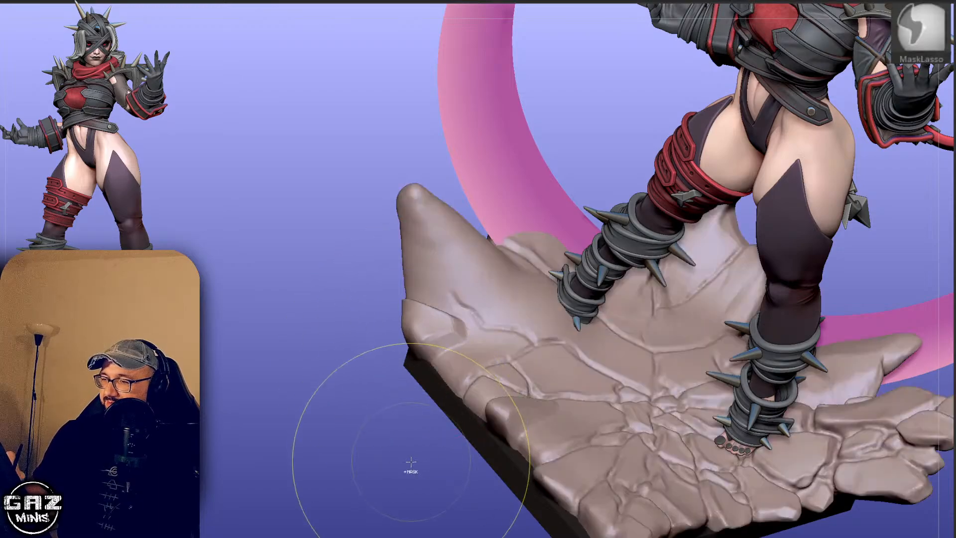
Build up clay ridges on the rock below the tall spike with the ClayBuildup brush.
{"action": "left_click_drag", "start_coordinate": [438, 427], "coordinate": [473, 344]}
{"action": "key", "text": "b"}
{"action": "key", "text": "c"}
{"action": "key", "text": "b"}
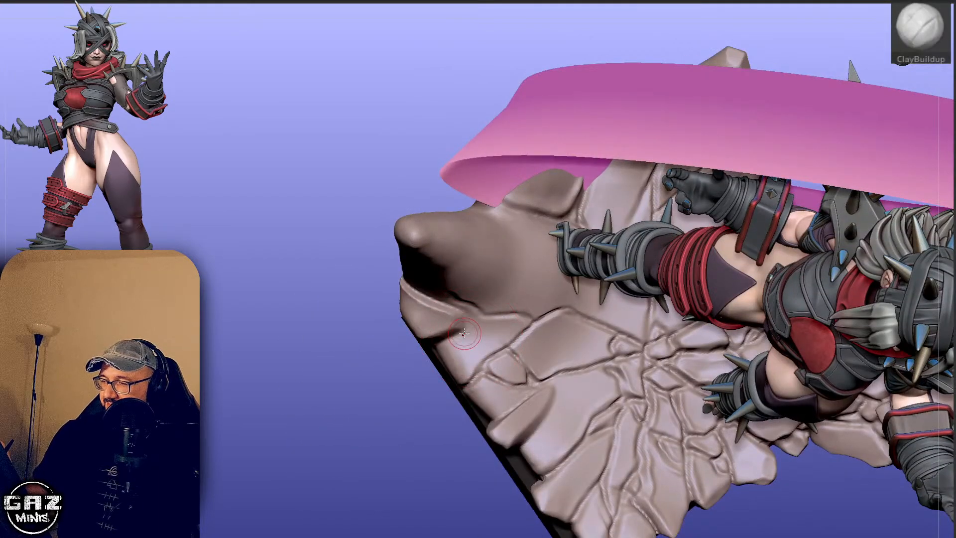
{"action": "left_click_drag", "start_coordinate": [404, 437], "coordinate": [418, 371]}
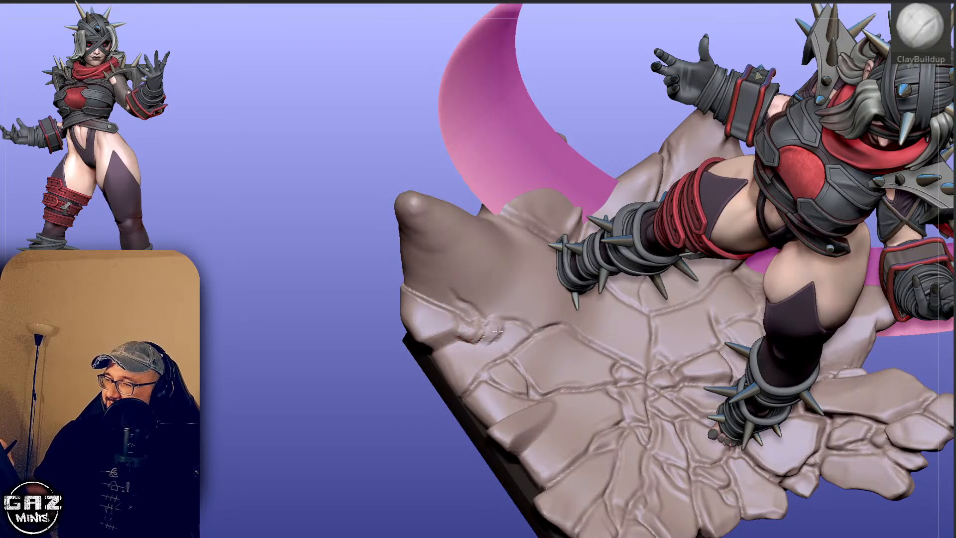
{"action": "left_click_drag", "start_coordinate": [368, 432], "coordinate": [393, 465], "text": "ctrl"}
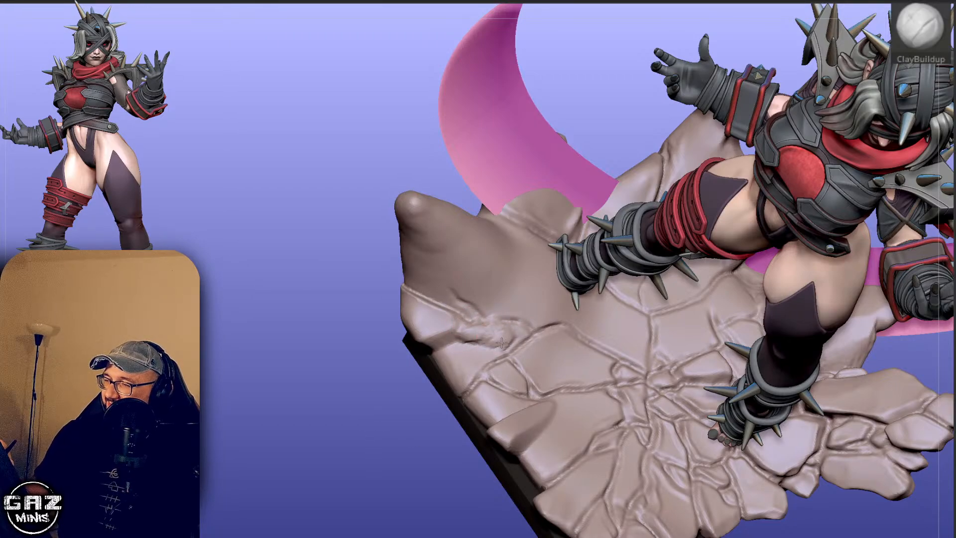
{"action": "left_click_drag", "start_coordinate": [482, 329], "coordinate": [471, 323]}
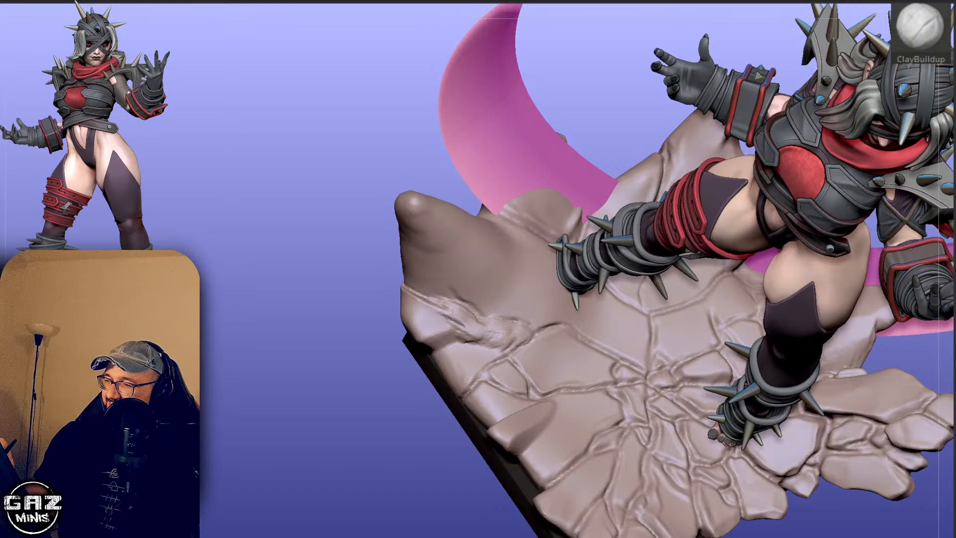
{"action": "mouse_move", "coordinate": [410, 453]}
{"action": "left_mouse_down"}
{"action": "mouse_move", "coordinate": [493, 324]}
{"action": "mouse_move", "coordinate": [461, 337]}
{"action": "mouse_move", "coordinate": [429, 309]}
{"action": "mouse_move", "coordinate": [423, 332]}
{"action": "left_mouse_up"}
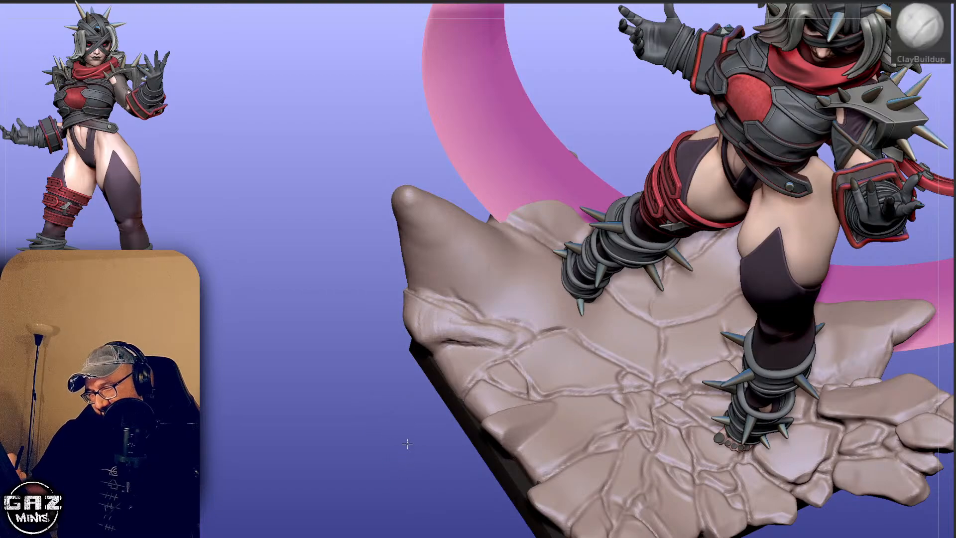
Flatten the built-up clay on the rock below the spike with the TrimDynamic brush.
{"action": "left_click_drag", "start_coordinate": [388, 418], "coordinate": [406, 472], "text": "shift"}
{"action": "key", "text": "b"}
{"action": "key", "text": "t"}
{"action": "key", "text": "d"}
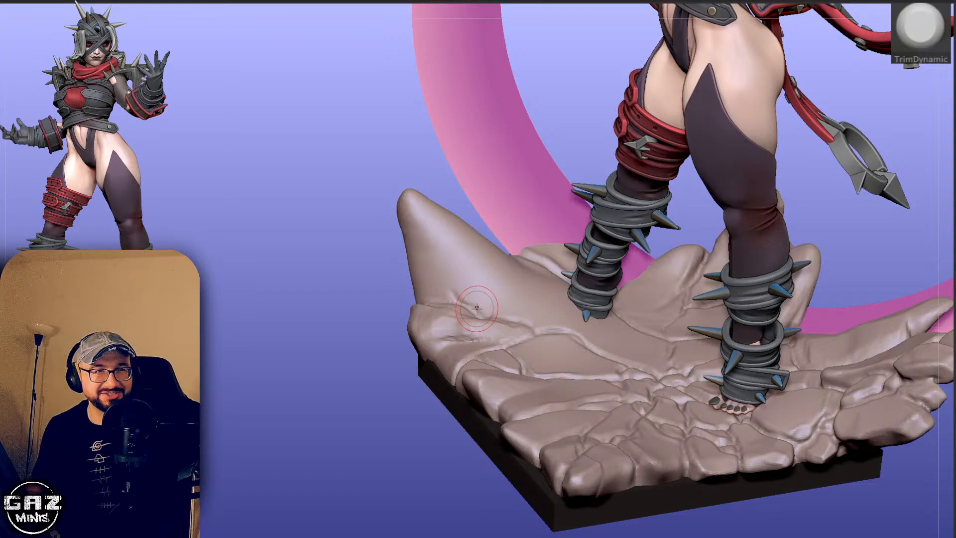
Review the reshaped rock base and the whole miniature from several angles and distances.
{"action": "key", "text": "3"}
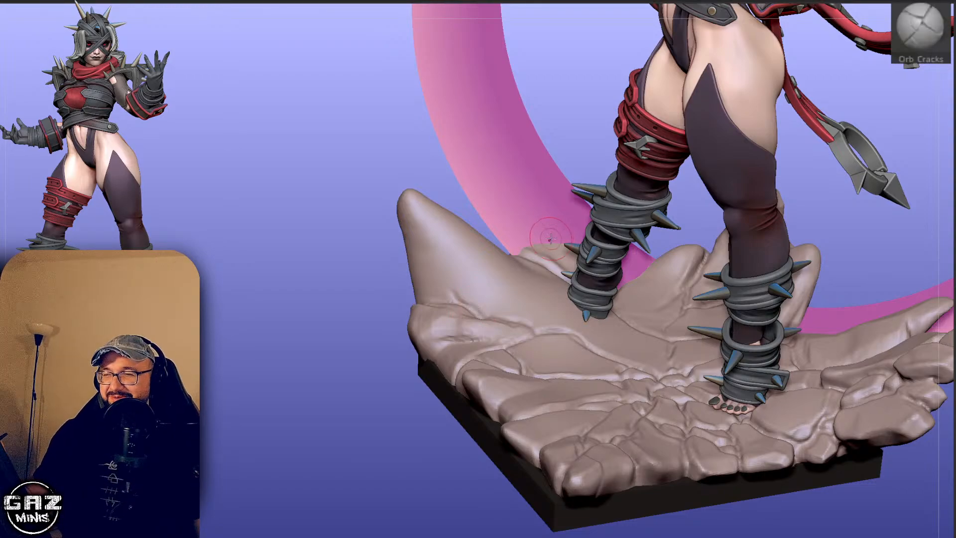
{"action": "mouse_move", "coordinate": [852, 235]}
{"action": "left_mouse_down"}
{"action": "mouse_move", "coordinate": [817, 207]}
{"action": "mouse_move", "coordinate": [889, 183]}
{"action": "mouse_move", "coordinate": [816, 193]}
{"action": "left_mouse_up"}
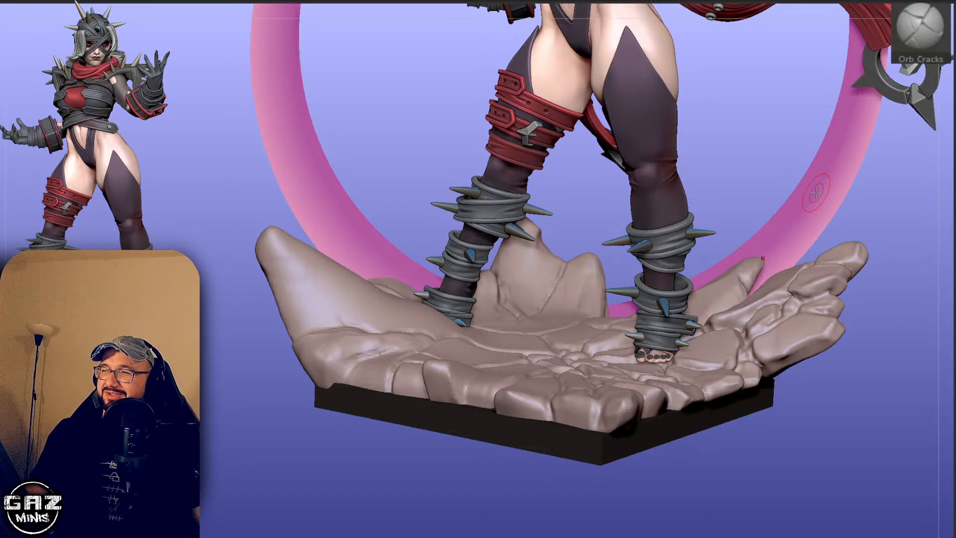
{"action": "mouse_move", "coordinate": [736, 147]}
{"action": "left_mouse_down", "text": "alt"}
{"action": "mouse_move", "coordinate": [734, 124]}
{"action": "mouse_move", "coordinate": [719, 245]}
{"action": "left_mouse_up", "text": "alt"}
{"action": "mouse_move", "coordinate": [881, 128]}
{"action": "left_mouse_down"}
{"action": "mouse_move", "coordinate": [751, 198]}
{"action": "mouse_move", "coordinate": [871, 184]}
{"action": "mouse_move", "coordinate": [512, 254]}
{"action": "mouse_move", "coordinate": [604, 252]}
{"action": "mouse_move", "coordinate": [649, 236]}
{"action": "mouse_move", "coordinate": [901, 292]}
{"action": "left_mouse_up"}
{"action": "left_click_drag", "start_coordinate": [877, 257], "coordinate": [806, 268]}
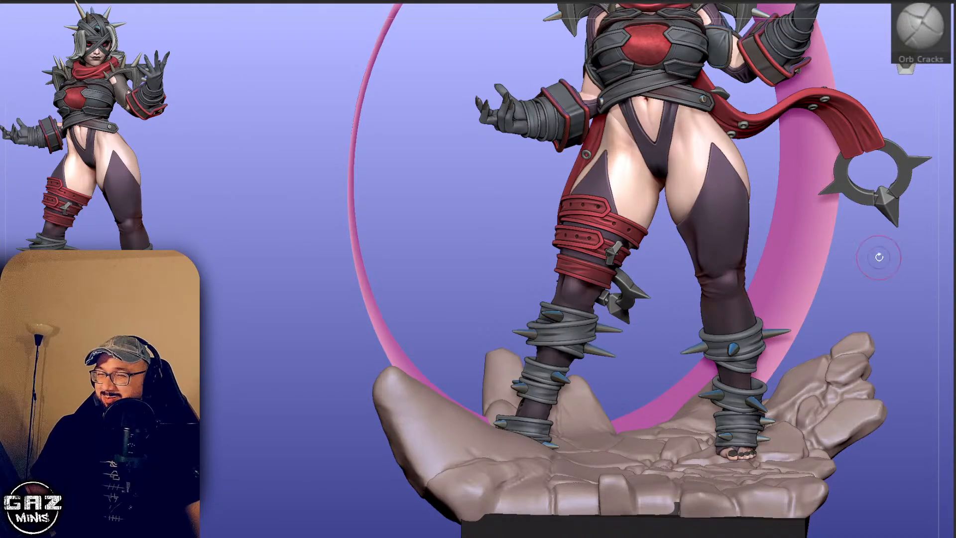
{"action": "left_click_drag", "start_coordinate": [874, 256], "coordinate": [716, 255]}
{"action": "left_click_drag", "start_coordinate": [700, 349], "coordinate": [684, 292], "text": "alt"}
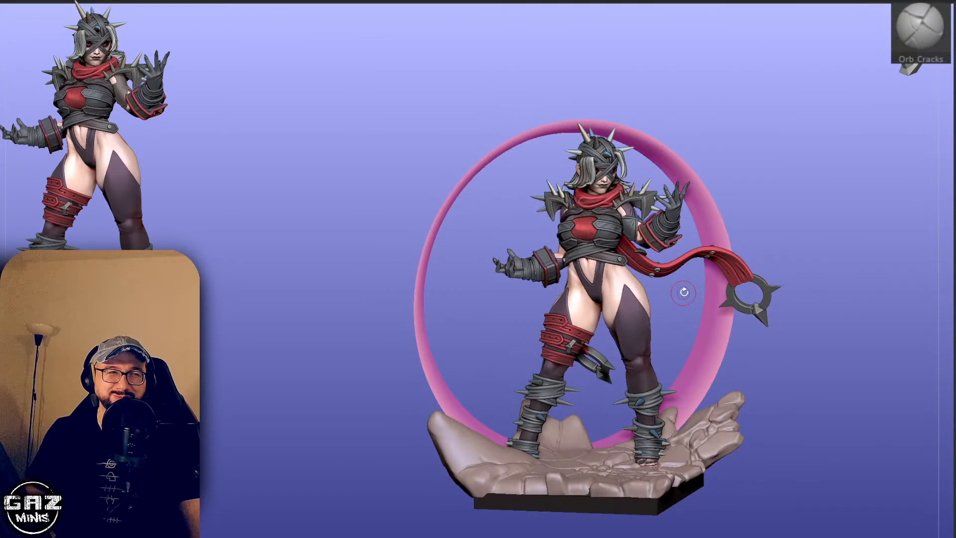
Build up clay on the small rock below the tall spike at the plinth edge with the ClayBuildup brush.
{"action": "left_click_drag", "start_coordinate": [810, 166], "coordinate": [719, 295]}
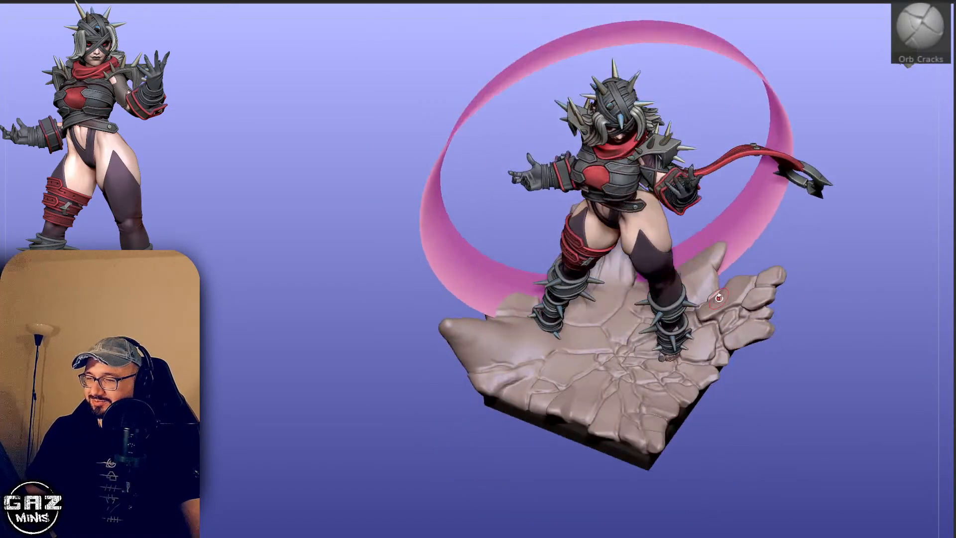
{"action": "mouse_move", "coordinate": [461, 468]}
{"action": "left_mouse_down", "text": "alt"}
{"action": "mouse_move", "coordinate": [463, 484]}
{"action": "mouse_move", "coordinate": [437, 488]}
{"action": "mouse_move", "coordinate": [438, 497]}
{"action": "left_mouse_up", "text": "alt"}
{"action": "key", "text": "b"}
{"action": "key", "text": "c"}
{"action": "key", "text": "b"}
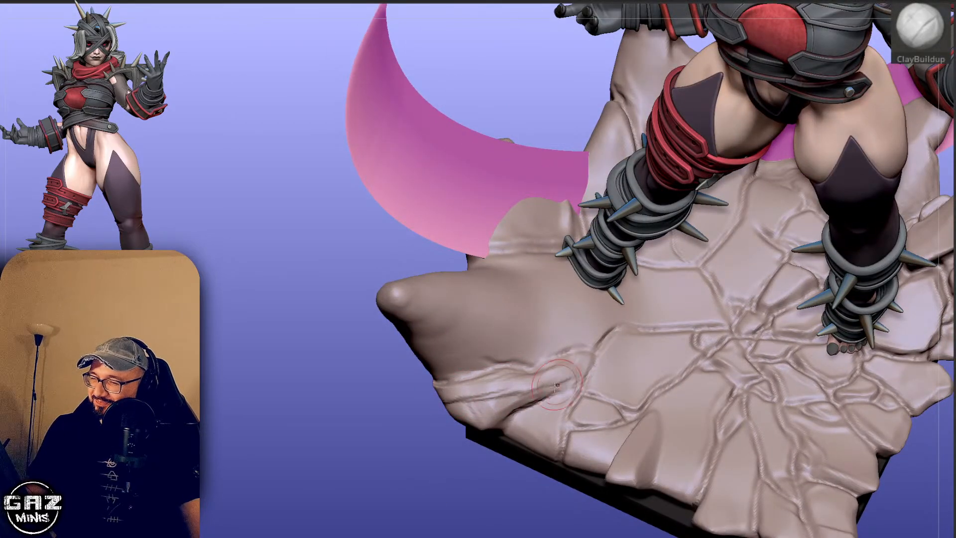
{"action": "left_click_drag", "start_coordinate": [477, 486], "coordinate": [461, 482]}
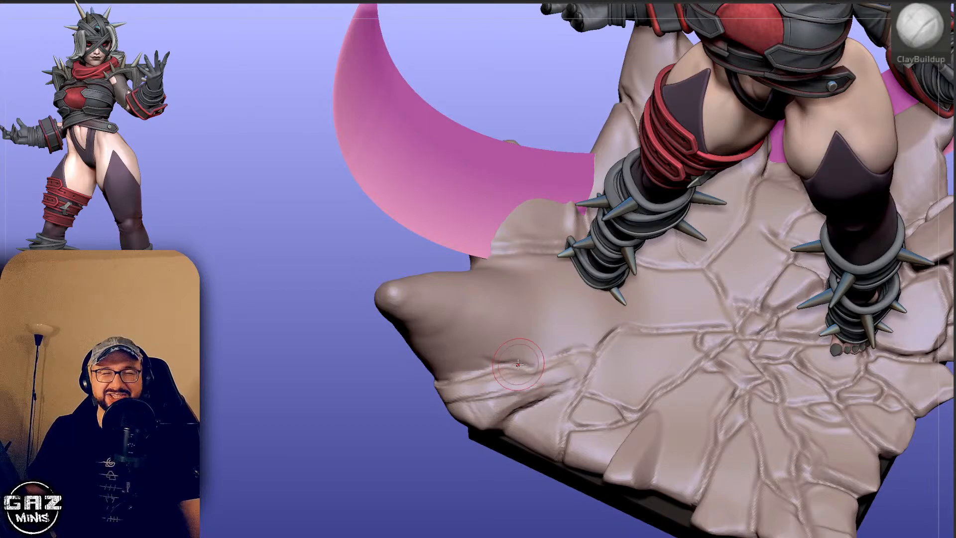
{"action": "left_click_drag", "start_coordinate": [545, 372], "coordinate": [513, 376]}
{"action": "key", "text": "ctrl+z"}
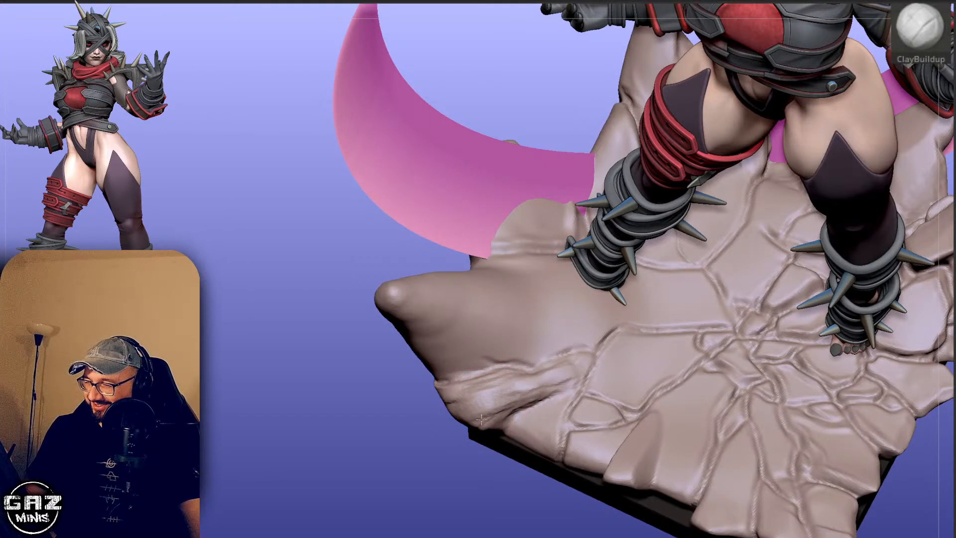
{"action": "left_click_drag", "start_coordinate": [476, 476], "coordinate": [489, 432]}
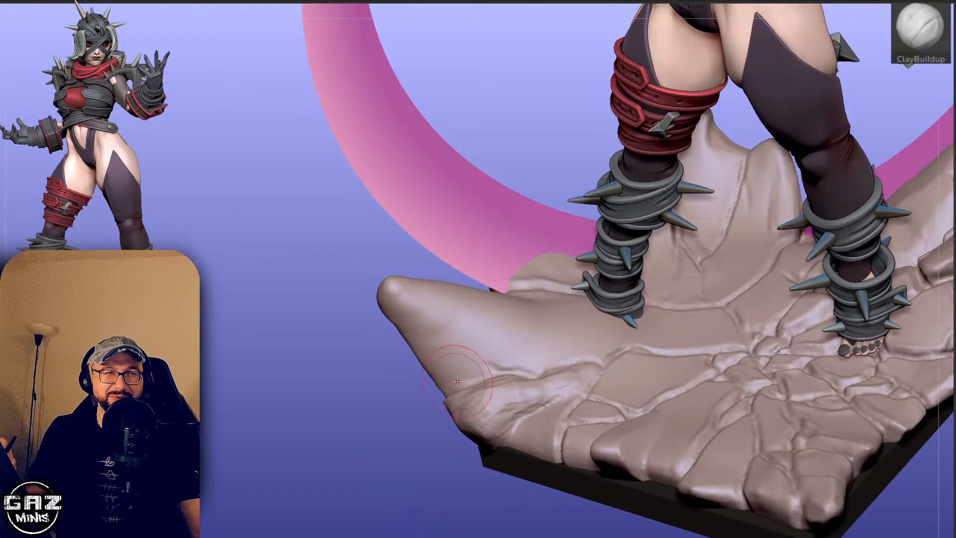
{"action": "mouse_move", "coordinate": [395, 435]}
{"action": "left_mouse_down"}
{"action": "mouse_move", "coordinate": [409, 490]}
{"action": "mouse_move", "coordinate": [407, 462]}
{"action": "mouse_move", "coordinate": [478, 393]}
{"action": "left_mouse_up"}
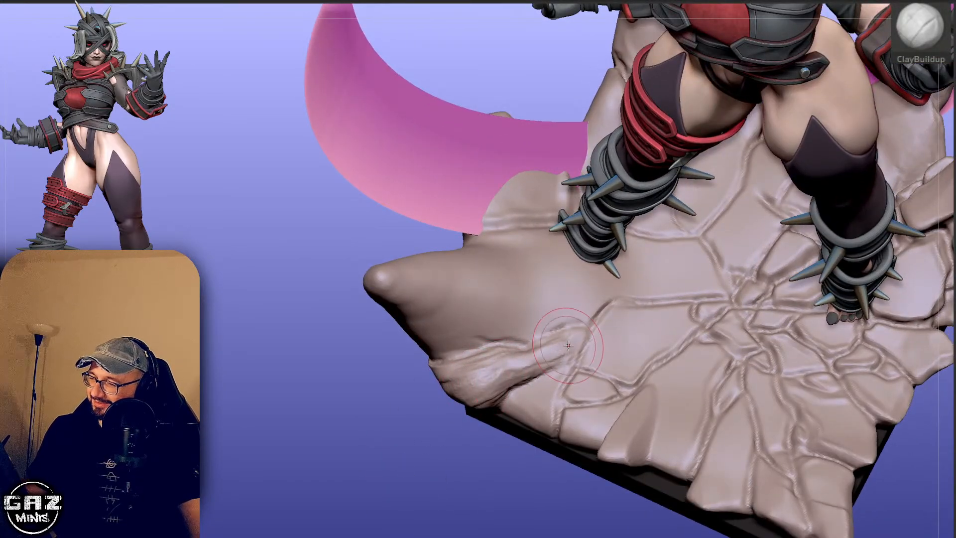
Flatten the built-up clay on the small rock below the spike into hard facets with the hPolish brush.
{"action": "key", "text": "b"}
{"action": "key", "text": "h"}
{"action": "key", "text": "p"}
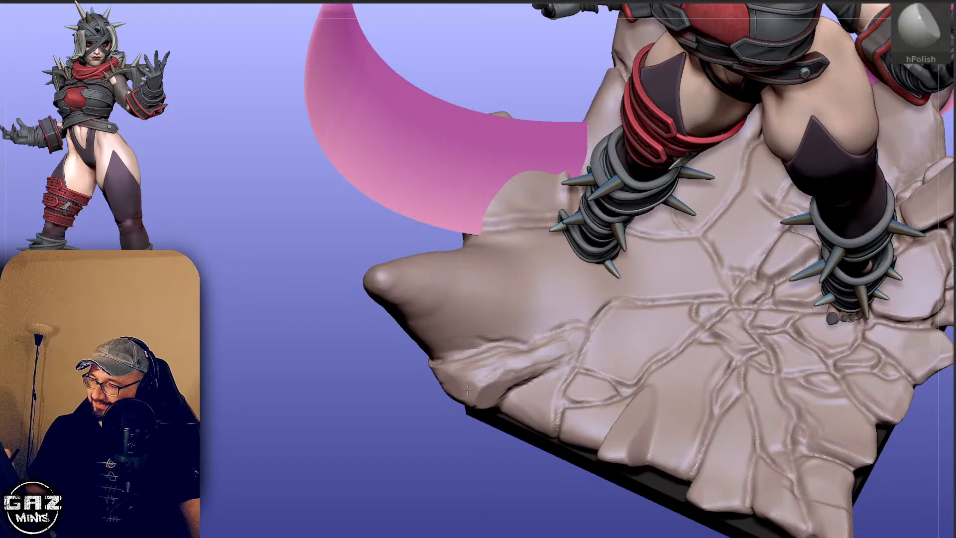
{"action": "left_click_drag", "start_coordinate": [467, 389], "coordinate": [504, 371]}
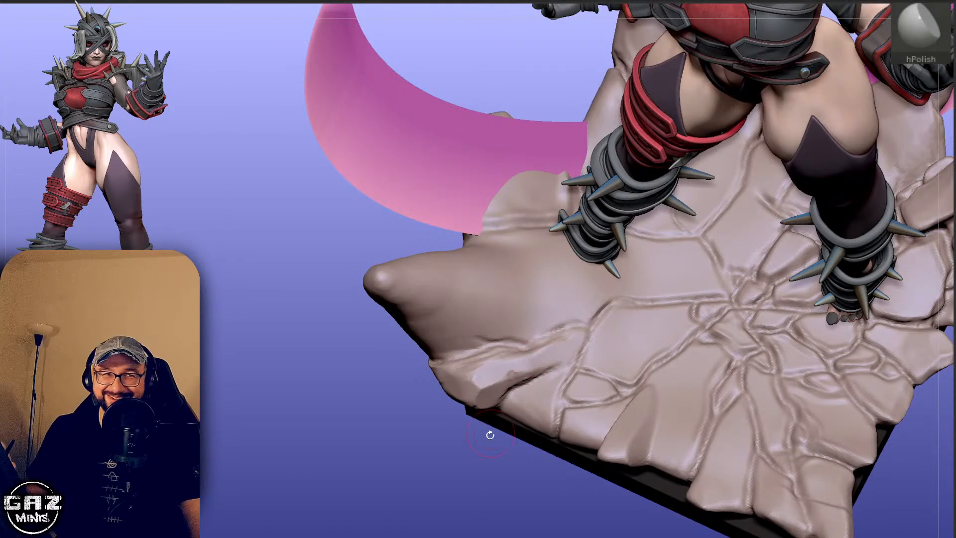
{"action": "mouse_move", "coordinate": [490, 435]}
{"action": "left_mouse_down"}
{"action": "mouse_move", "coordinate": [454, 435]}
{"action": "mouse_move", "coordinate": [555, 315]}
{"action": "left_mouse_up"}
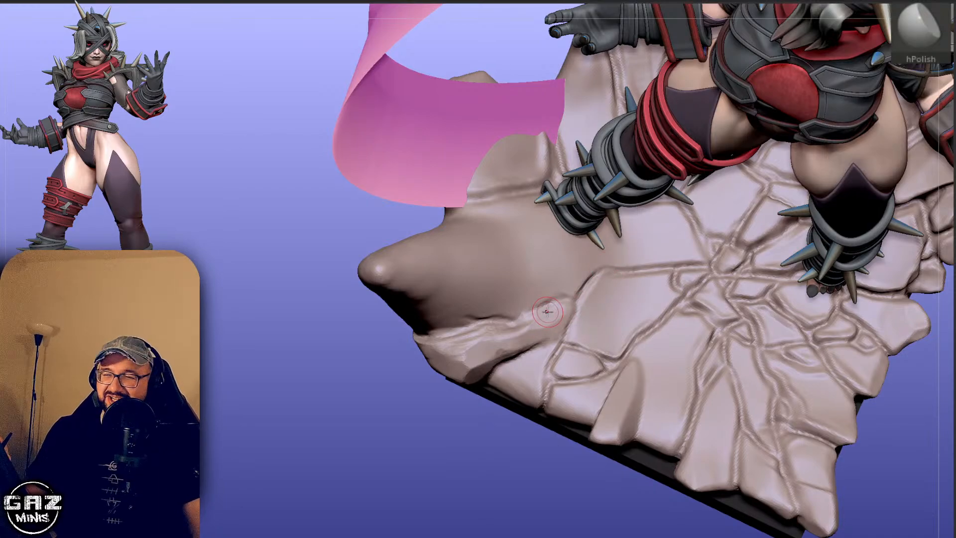
Carve a crack along the seam between the small rock and the spike with Orb_Cracks, and smooth it lightly.
{"action": "key", "text": "1"}
{"action": "left_click_drag", "start_coordinate": [571, 299], "coordinate": [492, 321]}
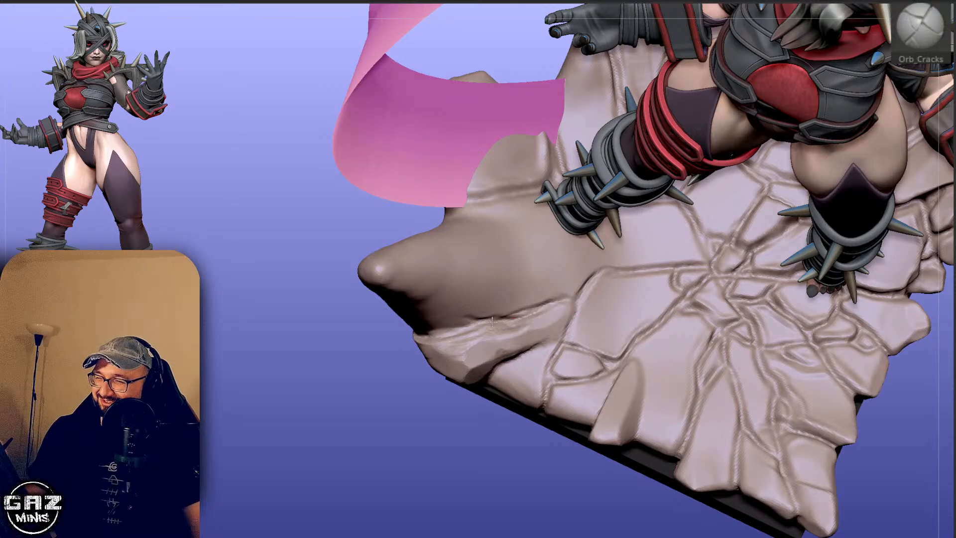
{"action": "left_click_drag", "start_coordinate": [562, 302], "coordinate": [499, 319], "text": "shift"}
{"action": "left_click_drag", "start_coordinate": [453, 444], "coordinate": [436, 454], "text": "alt"}
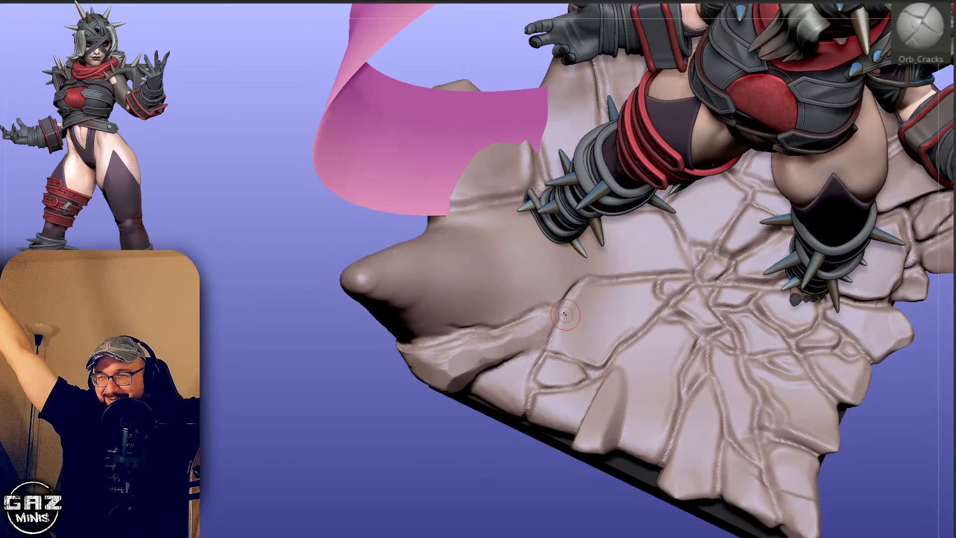
{"action": "left_click_drag", "start_coordinate": [477, 491], "coordinate": [464, 489]}
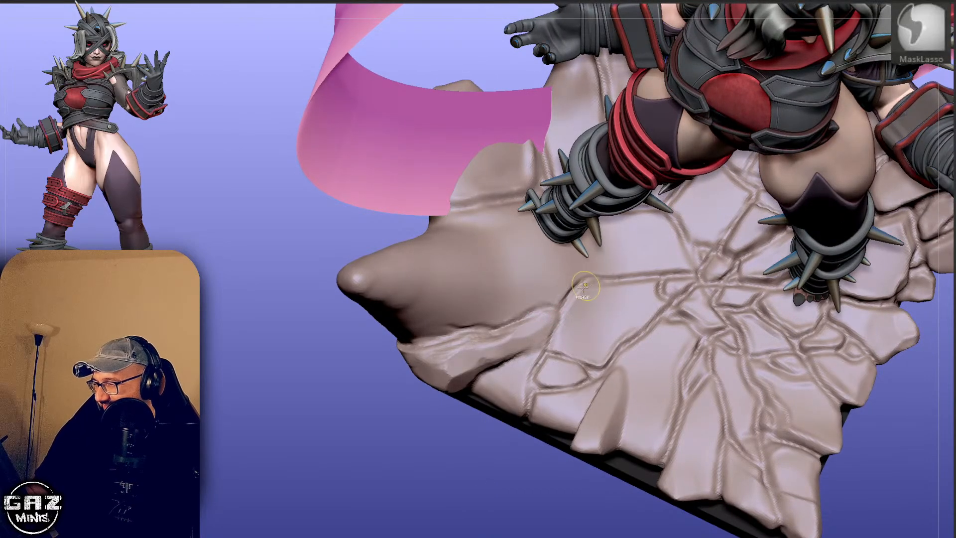
Carve a long crack across the flank of the tall spike toward its outer edge with Orb_Cracks.
{"action": "mouse_move", "coordinate": [469, 455]}
{"action": "left_mouse_down"}
{"action": "mouse_move", "coordinate": [471, 471]}
{"action": "mouse_move", "coordinate": [447, 451]}
{"action": "left_mouse_up"}
{"action": "left_click_drag", "start_coordinate": [539, 303], "coordinate": [494, 286]}
{"action": "mouse_move", "coordinate": [443, 444]}
{"action": "left_mouse_down"}
{"action": "mouse_move", "coordinate": [513, 291]}
{"action": "mouse_move", "coordinate": [446, 276]}
{"action": "left_mouse_up"}
{"action": "mouse_move", "coordinate": [346, 431]}
{"action": "left_mouse_down"}
{"action": "mouse_move", "coordinate": [405, 442]}
{"action": "mouse_move", "coordinate": [510, 346]}
{"action": "left_mouse_up"}
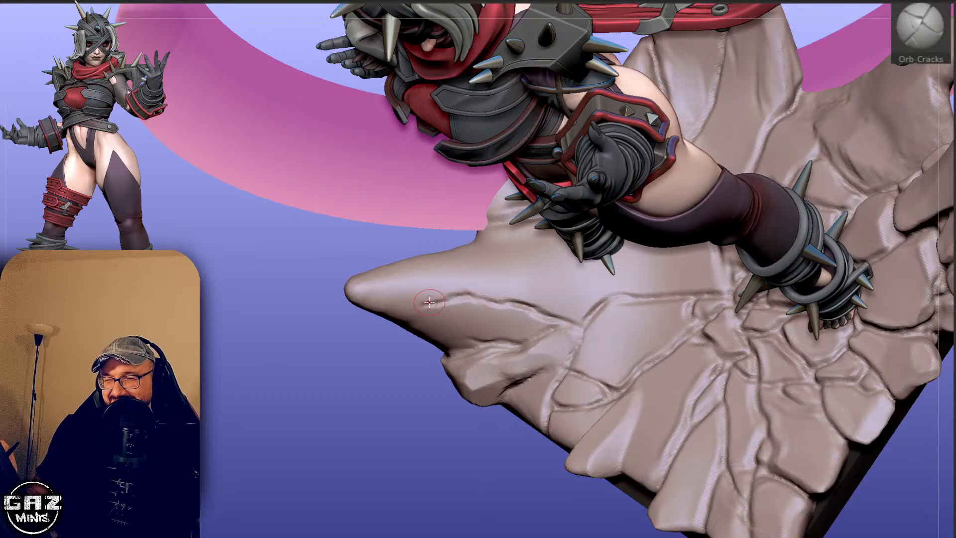
{"action": "mouse_move", "coordinate": [375, 341]}
{"action": "left_mouse_down"}
{"action": "mouse_move", "coordinate": [879, 208]}
{"action": "mouse_move", "coordinate": [515, 252]}
{"action": "mouse_move", "coordinate": [541, 186]}
{"action": "mouse_move", "coordinate": [497, 274]}
{"action": "mouse_move", "coordinate": [418, 345]}
{"action": "left_mouse_up"}
Mask the rock base except for a patch just below the tip of the tall spike.
{"action": "mouse_move", "coordinate": [459, 315]}
{"action": "left_mouse_down", "text": "ctrl"}
{"action": "mouse_move", "coordinate": [381, 321]}
{"action": "mouse_move", "coordinate": [381, 330]}
{"action": "left_mouse_up", "text": "ctrl"}
{"action": "left_click", "coordinate": [383, 353], "text": "ctrl"}
{"action": "key", "text": "s"}
{"action": "mouse_move", "coordinate": [389, 366]}
{"action": "left_mouse_down"}
{"action": "mouse_move", "coordinate": [408, 325]}
{"action": "mouse_move", "coordinate": [420, 324]}
{"action": "left_mouse_up"}
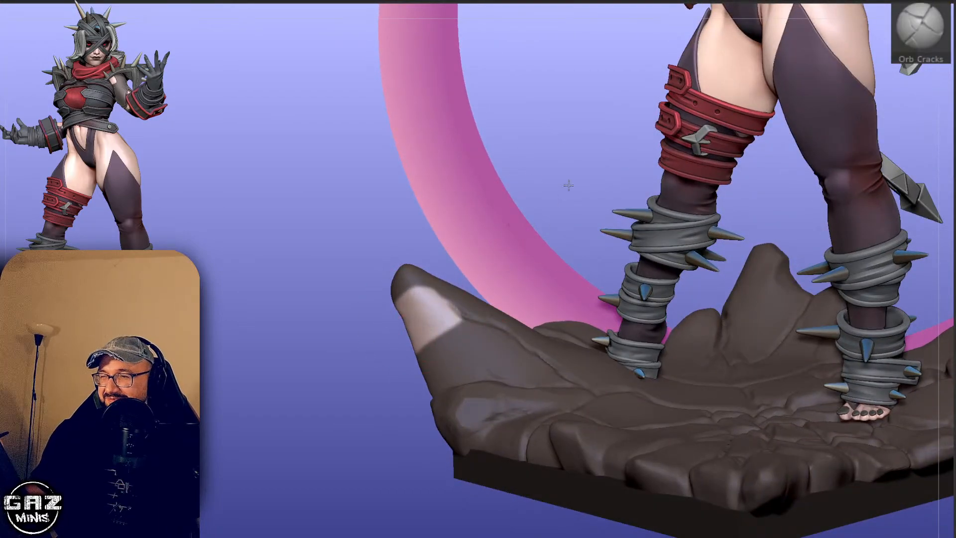
{"action": "left_click_drag", "start_coordinate": [568, 186], "coordinate": [598, 172], "text": "shift"}
Pull the unmasked patch below the spike's tip outward into a protruding chunk with the Move brush, and clear the mask.
{"action": "key", "text": "b"}
{"action": "key", "text": "m"}
{"action": "key", "text": "v"}
{"action": "left_click_drag", "start_coordinate": [449, 306], "coordinate": [440, 311]}
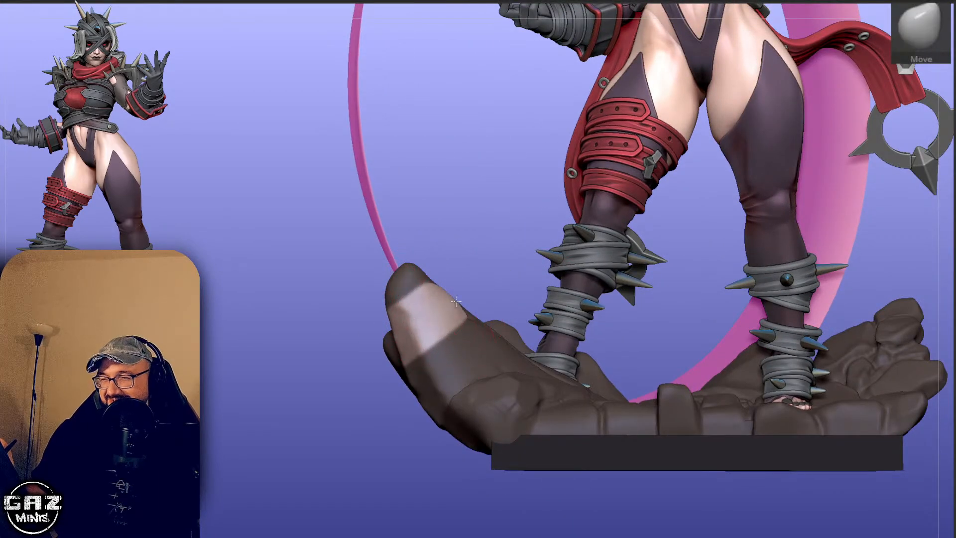
{"action": "left_click_drag", "start_coordinate": [512, 233], "coordinate": [547, 225]}
{"action": "left_click_drag", "start_coordinate": [450, 296], "coordinate": [443, 302]}
{"action": "left_click_drag", "start_coordinate": [548, 209], "coordinate": [509, 230]}
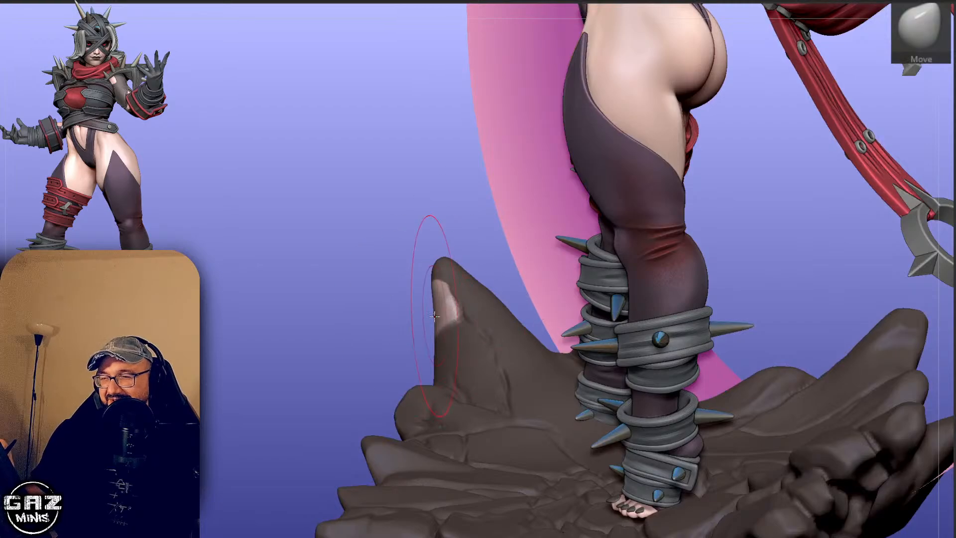
{"action": "left_click_drag", "start_coordinate": [459, 192], "coordinate": [423, 316], "text": "shift"}
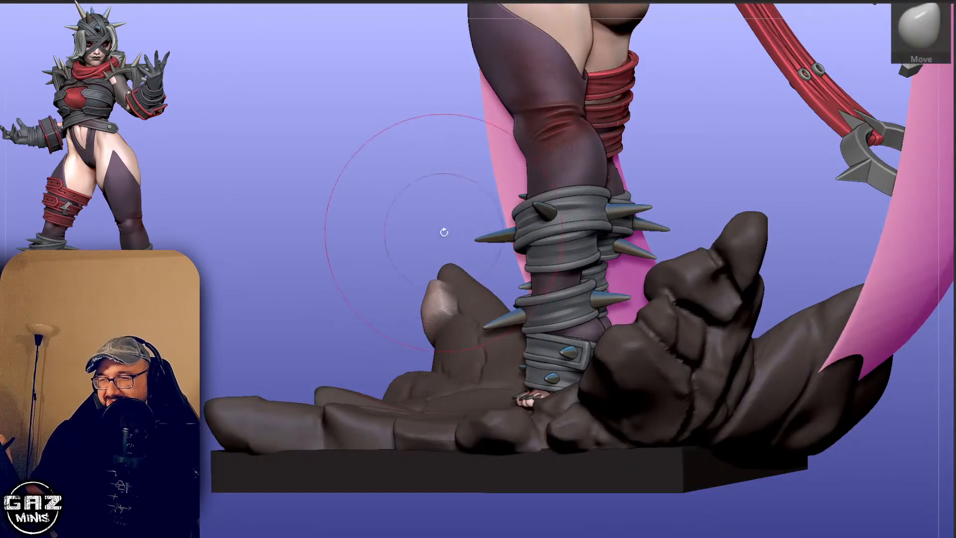
{"action": "mouse_move", "coordinate": [443, 230]}
{"action": "left_mouse_down", "text": "ctrl"}
{"action": "mouse_move", "coordinate": [463, 224]}
{"action": "mouse_move", "coordinate": [475, 244]}
{"action": "left_mouse_up", "text": "ctrl"}
Polish flat facets onto the protruding chunk below the spike's tip with the hPolish brush.
{"action": "key", "text": "b"}
{"action": "key", "text": "h"}
{"action": "key", "text": "p"}
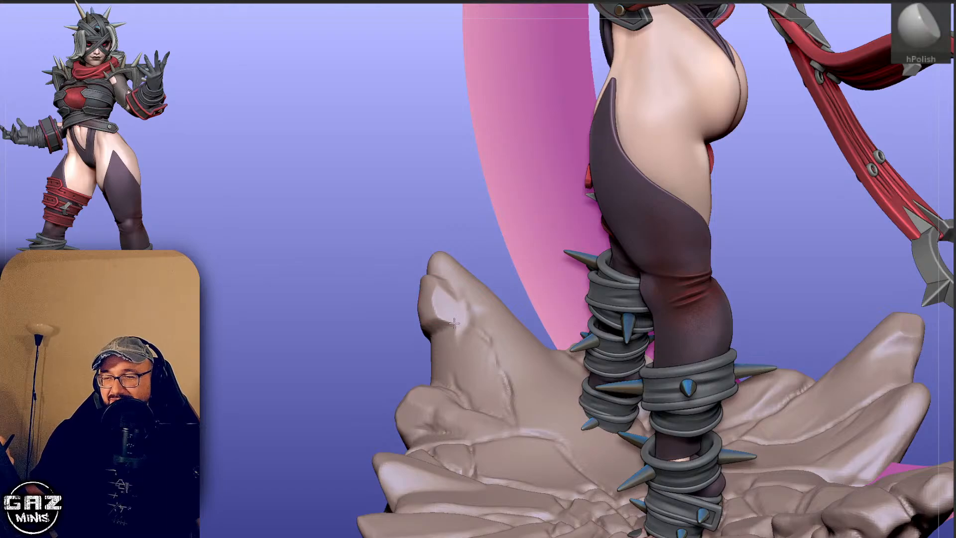
{"action": "left_click_drag", "start_coordinate": [454, 323], "coordinate": [455, 318]}
{"action": "left_click_drag", "start_coordinate": [480, 241], "coordinate": [478, 319]}
Sharpen the cracks around the chunk near the spike's tip with Orb_Cracks, and return to the hPolish brush.
{"action": "key", "text": "b"}
{"action": "key", "text": "o"}
{"action": "key", "text": "c"}
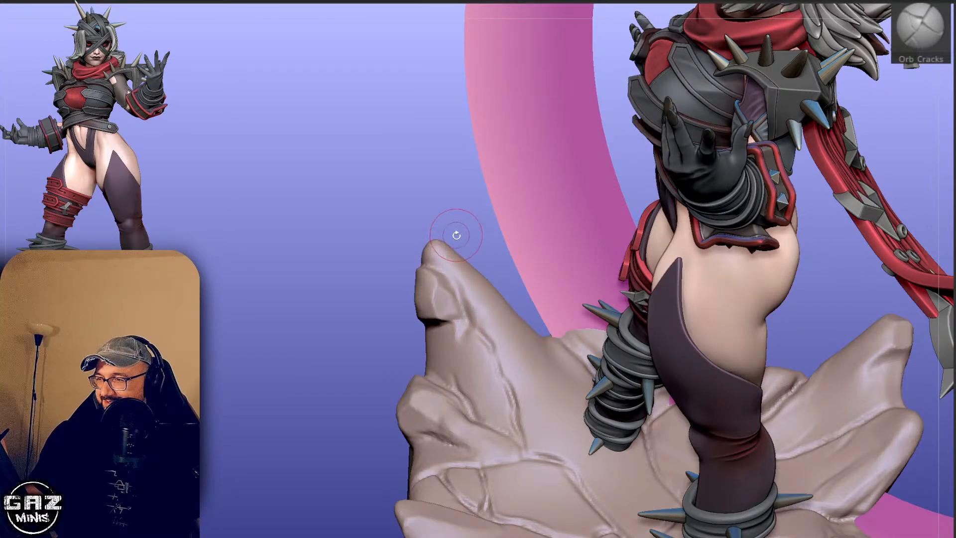
{"action": "mouse_move", "coordinate": [457, 234]}
{"action": "left_mouse_down"}
{"action": "mouse_move", "coordinate": [472, 238]}
{"action": "mouse_move", "coordinate": [441, 241]}
{"action": "mouse_move", "coordinate": [480, 215]}
{"action": "mouse_move", "coordinate": [443, 221]}
{"action": "mouse_move", "coordinate": [466, 265]}
{"action": "left_mouse_up"}
{"action": "key", "text": "b"}
{"action": "key", "text": "h"}
{"action": "key", "text": "p"}
Mask all but a patch on the spike's inner slope and pull that patch out into a second chunk with the Move brush.
{"action": "mouse_move", "coordinate": [476, 253]}
{"action": "left_mouse_down", "text": "ctrl"}
{"action": "mouse_move", "coordinate": [480, 331]}
{"action": "mouse_move", "coordinate": [491, 273]}
{"action": "left_mouse_up", "text": "ctrl"}
{"action": "left_click", "coordinate": [506, 254], "text": "ctrl"}
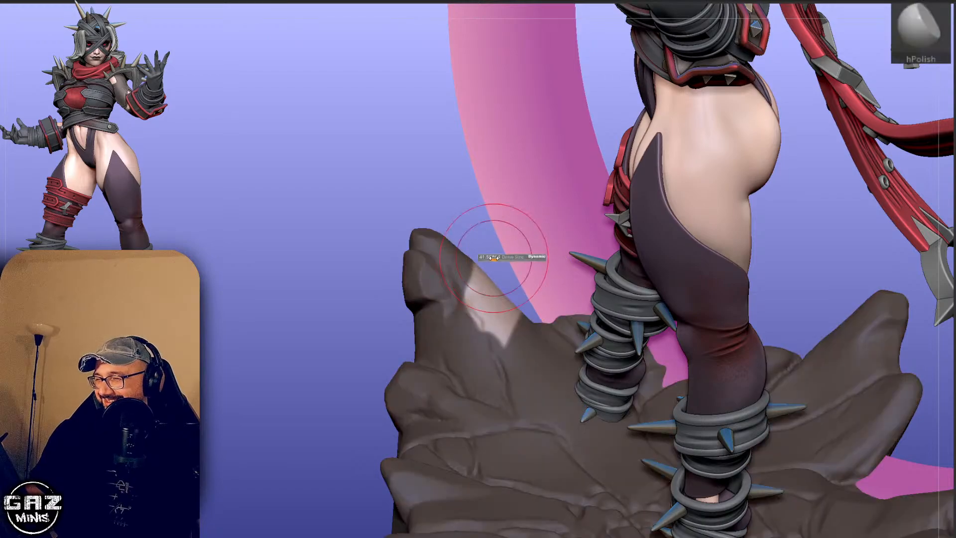
{"action": "key", "text": "b"}
{"action": "key", "text": "m"}
{"action": "key", "text": "v"}
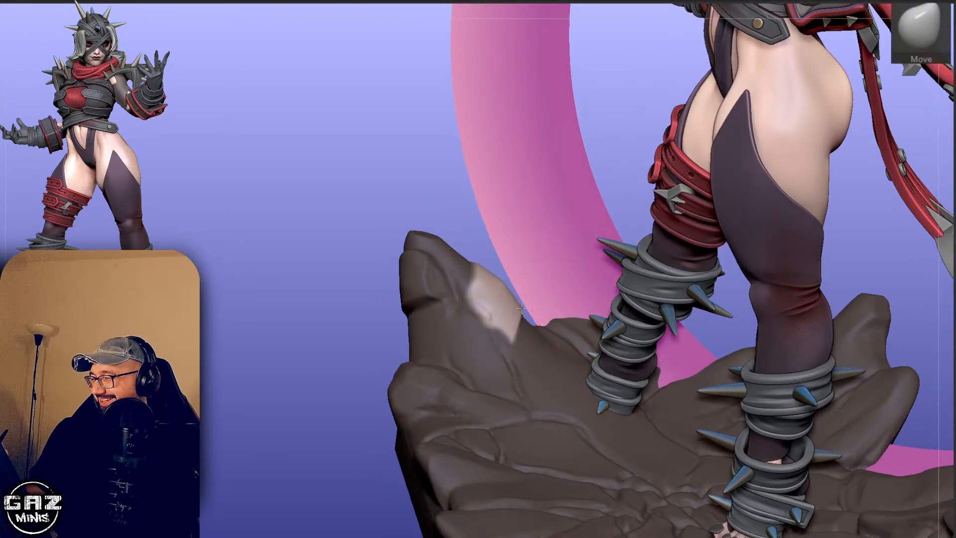
{"action": "mouse_move", "coordinate": [618, 139]}
{"action": "left_mouse_down"}
{"action": "mouse_move", "coordinate": [591, 160]}
{"action": "mouse_move", "coordinate": [580, 187]}
{"action": "left_mouse_up"}
Carve a crack into the second chunk on the spike's inner slope with Orb_Cracks, and clear the mask.
{"action": "key", "text": "b"}
{"action": "key", "text": "o"}
{"action": "key", "text": "c"}
{"action": "key", "text": "s"}
{"action": "left_click_drag", "start_coordinate": [478, 318], "coordinate": [473, 318]}
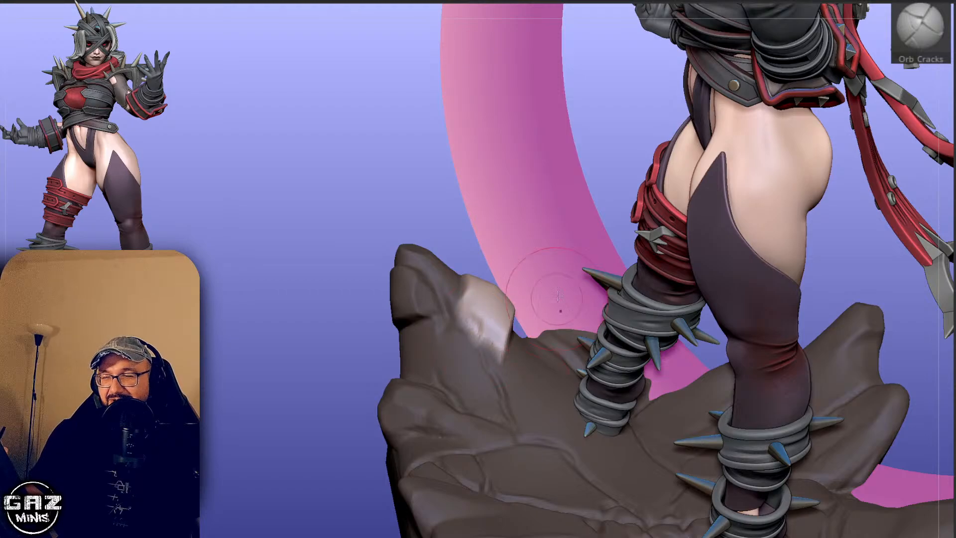
{"action": "left_click", "coordinate": [558, 209], "text": "ctrl"}
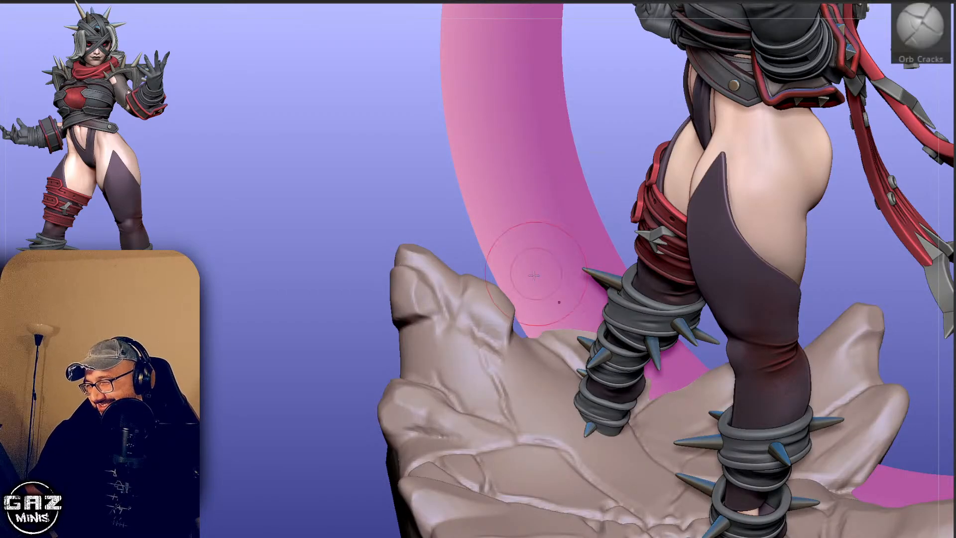
Polish the second chunk on the spike's inner slope into flat facets with hPolish, and check it from several angles.
{"action": "key", "text": "b"}
{"action": "key", "text": "h"}
{"action": "key", "text": "p"}
{"action": "left_click_drag", "start_coordinate": [480, 316], "coordinate": [491, 339]}
{"action": "left_click_drag", "start_coordinate": [613, 181], "coordinate": [583, 227]}
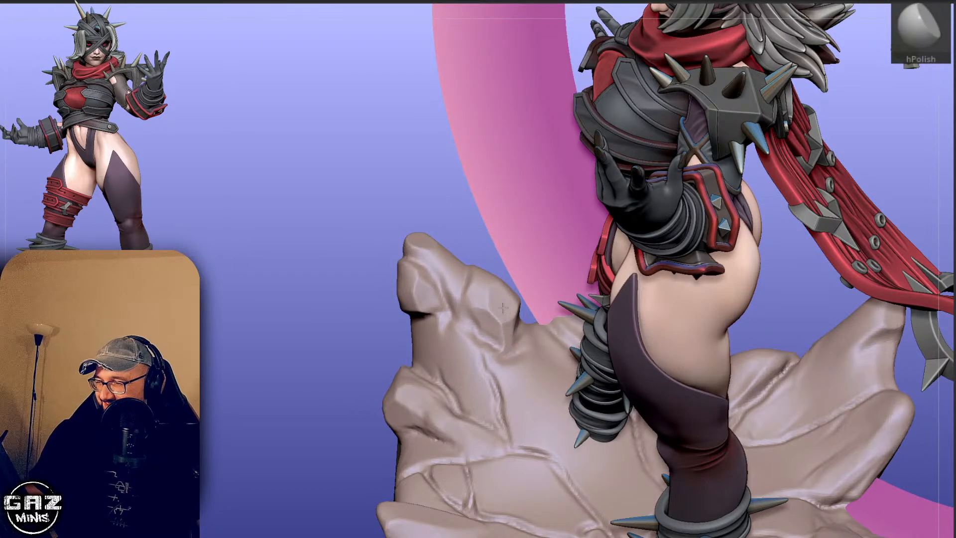
{"action": "left_click_drag", "start_coordinate": [503, 308], "coordinate": [508, 317]}
{"action": "left_click_drag", "start_coordinate": [493, 264], "coordinate": [536, 237]}
{"action": "left_click_drag", "start_coordinate": [596, 179], "coordinate": [700, 86]}
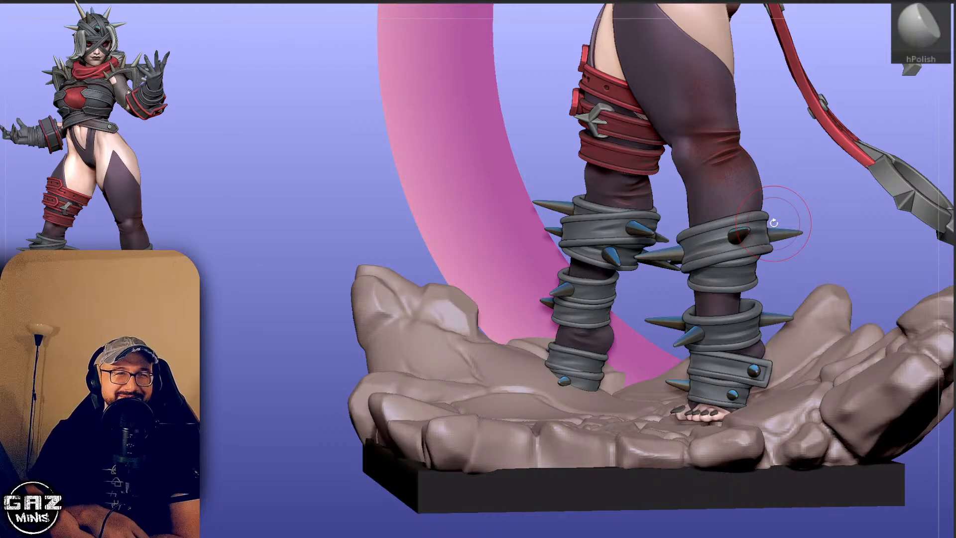
{"action": "left_click_drag", "start_coordinate": [773, 223], "coordinate": [776, 276]}
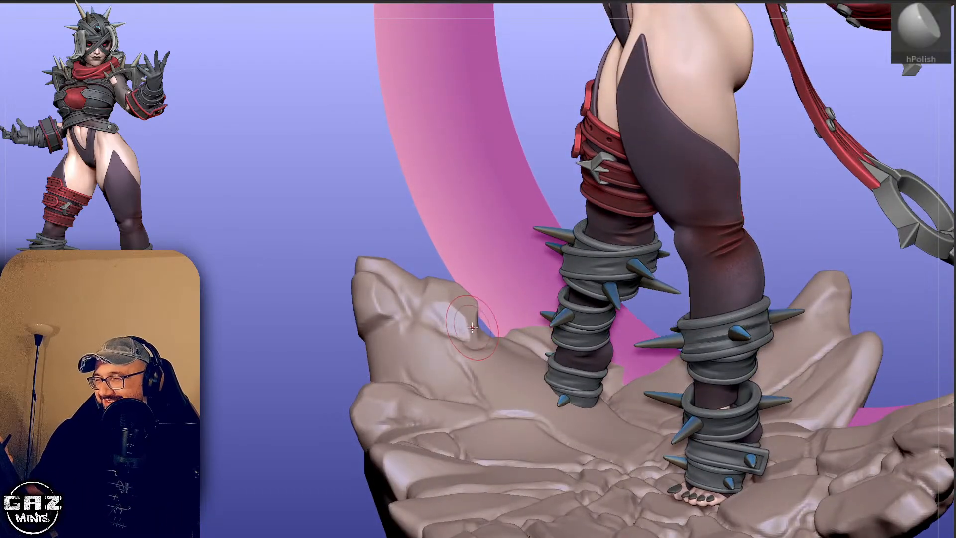
{"action": "mouse_move", "coordinate": [545, 143]}
{"action": "left_mouse_down"}
{"action": "mouse_move", "coordinate": [550, 179]}
{"action": "mouse_move", "coordinate": [535, 271]}
{"action": "mouse_move", "coordinate": [463, 334]}
{"action": "left_mouse_up"}
{"action": "key", "text": "2"}
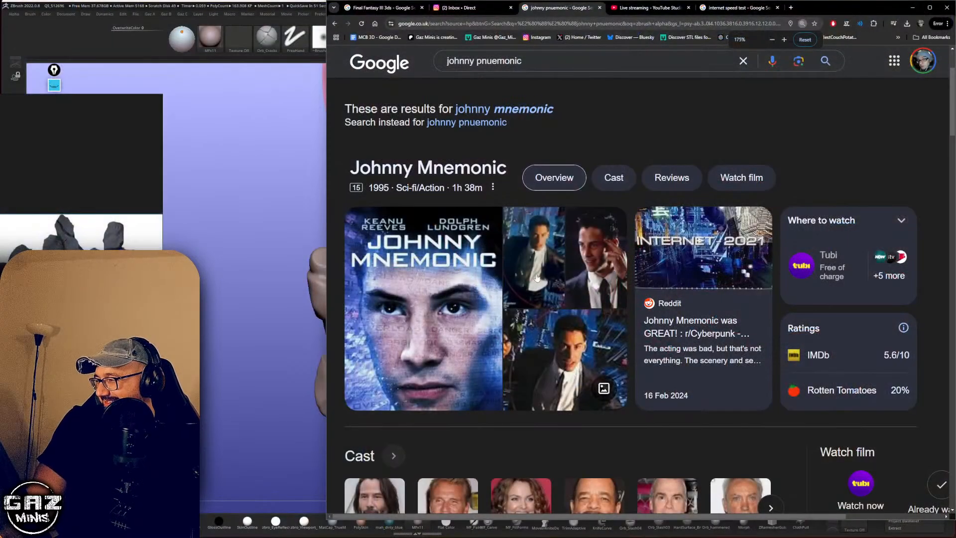
In the web browser, look over the film results, correct the search to "johnny mnemonic", and open its image results.
{"action": "scroll", "coordinate": [524, 260], "scroll_direction": "down", "scroll_amount": 1}
{"action": "scroll", "coordinate": [524, 261], "scroll_direction": "down", "scroll_amount": 4}
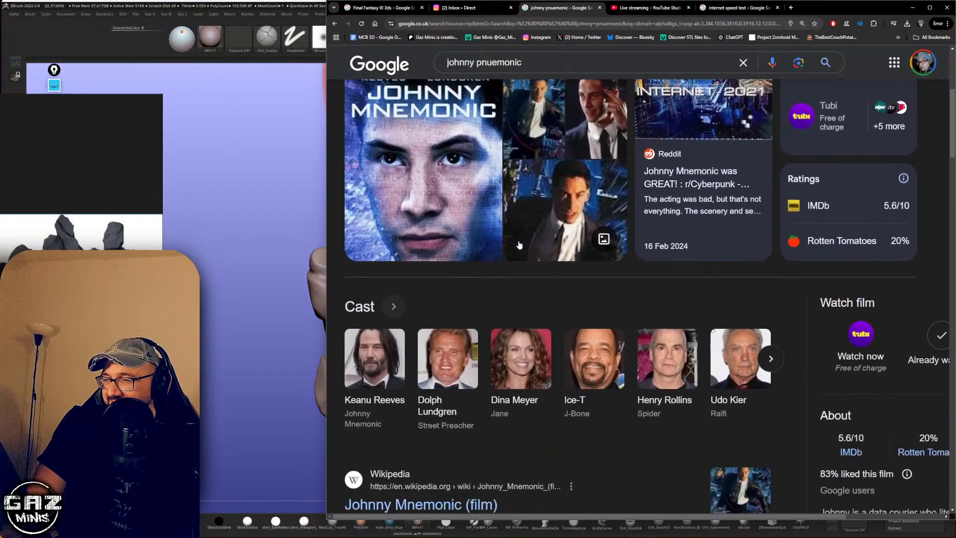
{"action": "scroll", "coordinate": [527, 254], "scroll_direction": "up", "scroll_amount": 5}
{"action": "scroll", "coordinate": [528, 254], "scroll_direction": "up", "scroll_amount": 2}
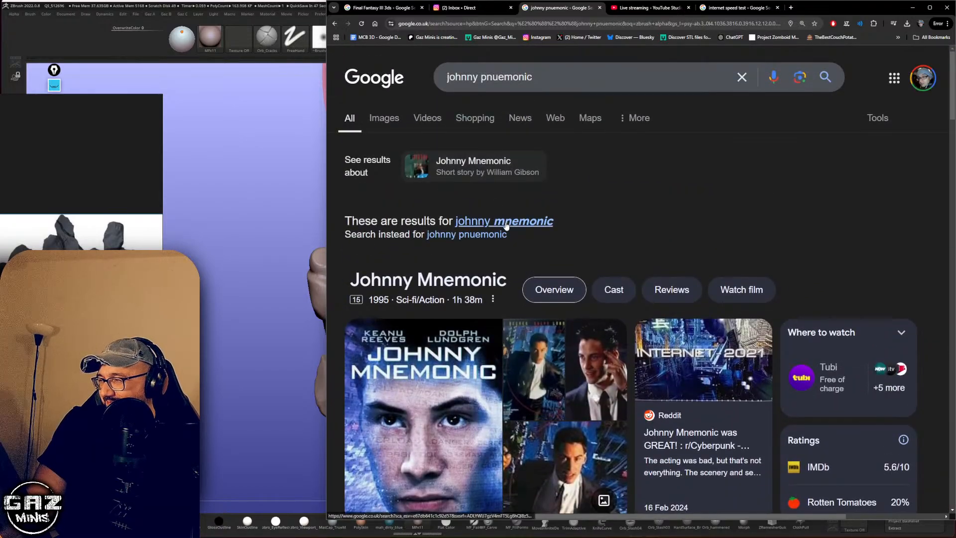
{"action": "left_click", "coordinate": [497, 222]}
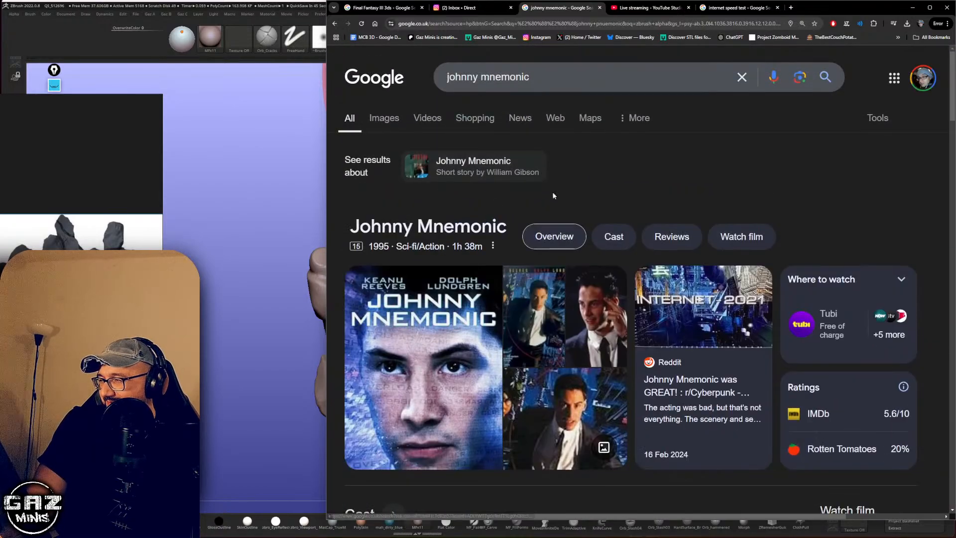
{"action": "left_click", "coordinate": [394, 123]}
Widen the browser window and browse the Johnny Mnemonic image results for stills and posters.
{"action": "scroll", "coordinate": [534, 204], "scroll_direction": "down", "scroll_amount": 3}
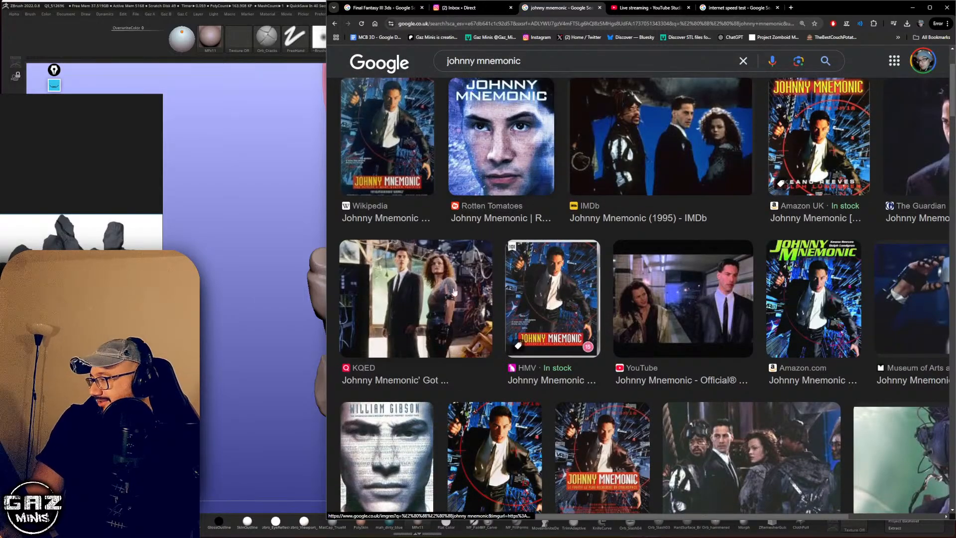
{"action": "left_click_drag", "start_coordinate": [327, 318], "coordinate": [256, 318]}
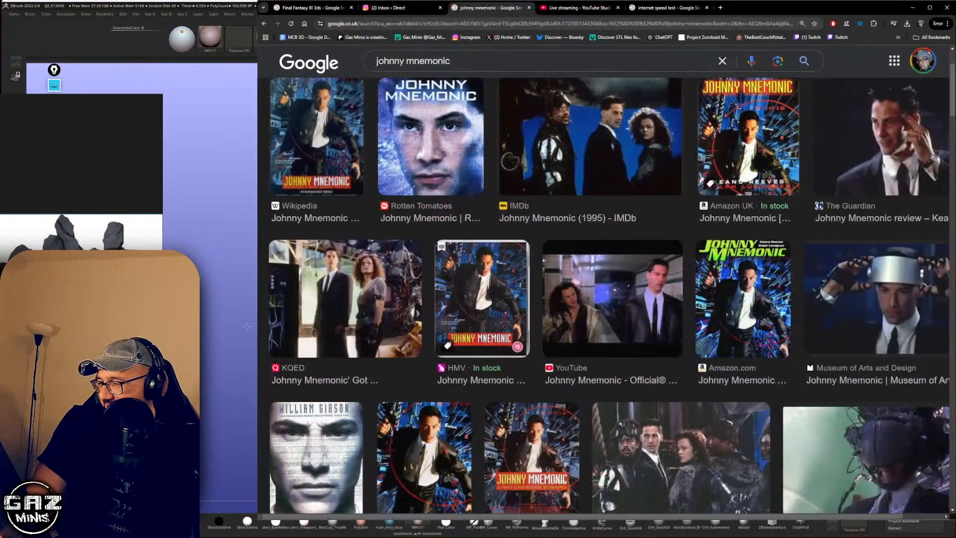
{"action": "scroll", "coordinate": [525, 233], "scroll_direction": "down", "scroll_amount": 5}
{"action": "scroll", "coordinate": [526, 234], "scroll_direction": "down", "scroll_amount": 1}
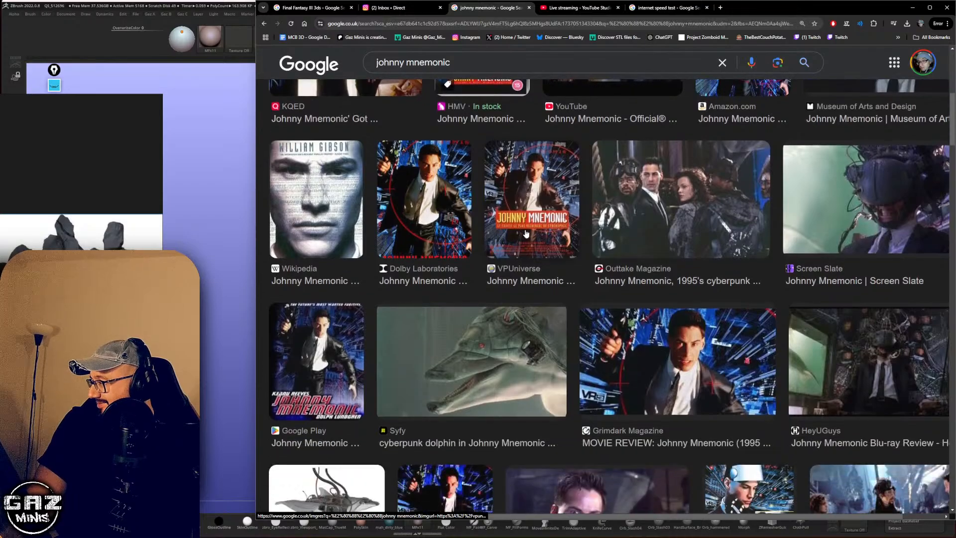
{"action": "scroll", "coordinate": [784, 239], "scroll_direction": "down", "scroll_amount": 1}
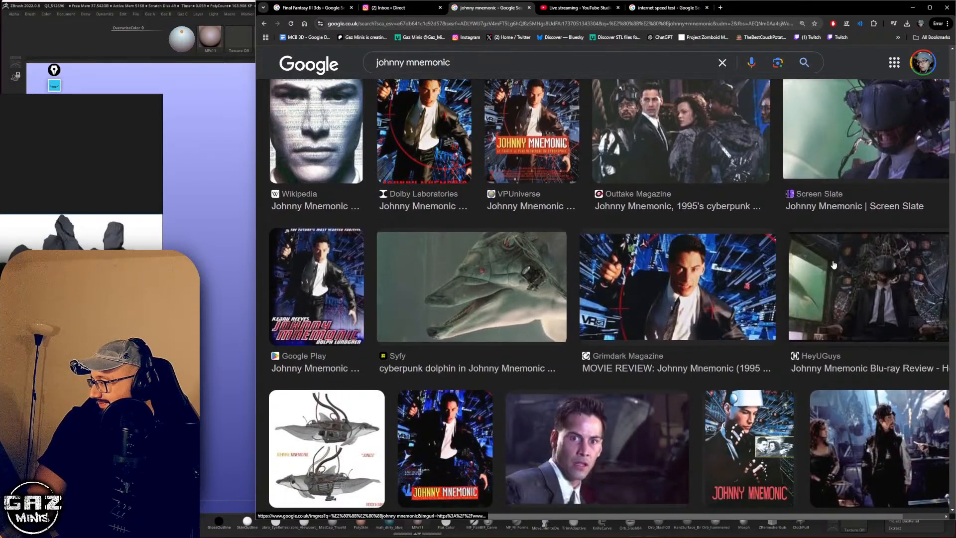
{"action": "scroll", "coordinate": [546, 314], "scroll_direction": "down", "scroll_amount": 1}
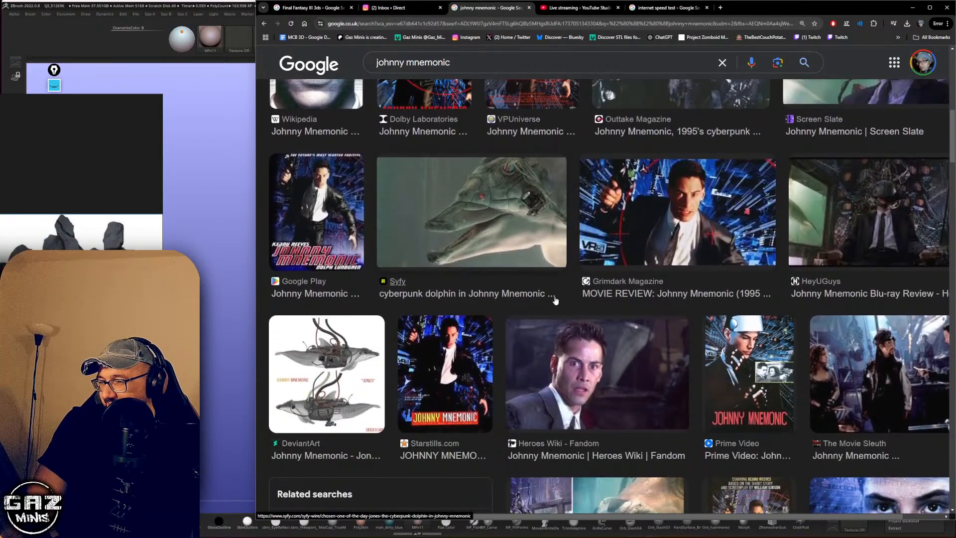
Leave the image results for the sculpt and examine the rock base around the figure from several angles.
{"action": "scroll", "coordinate": [531, 290], "scroll_direction": "up", "scroll_amount": 6}
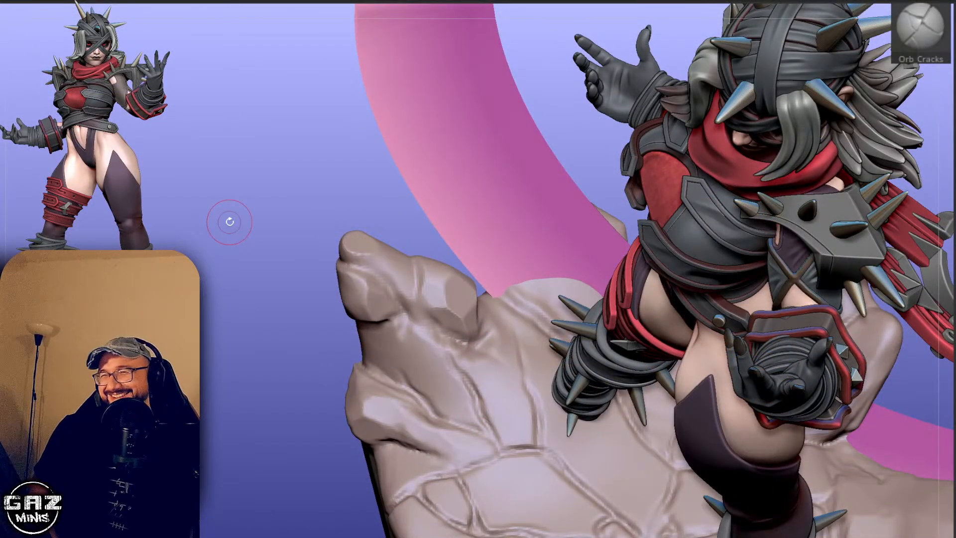
{"action": "left_click_drag", "start_coordinate": [950, 204], "coordinate": [938, 159]}
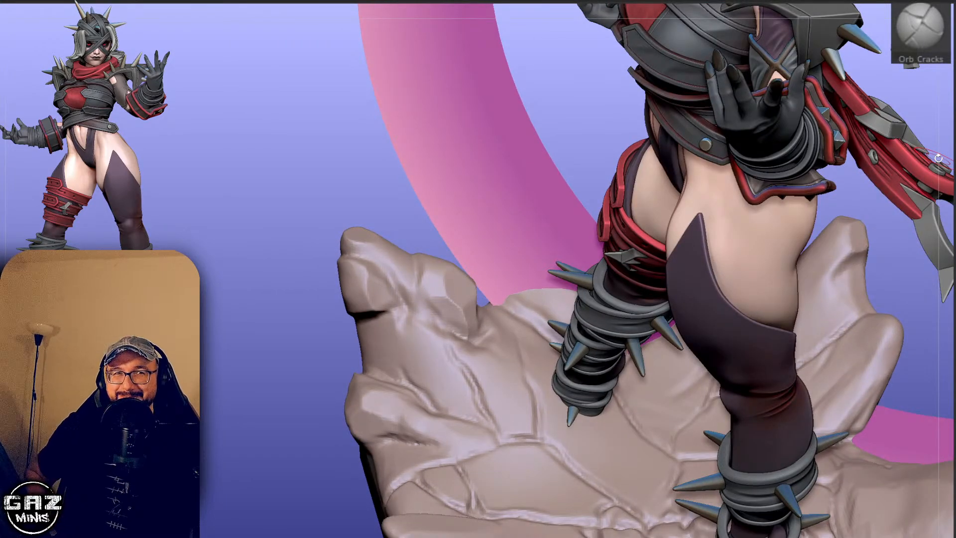
{"action": "left_click_drag", "start_coordinate": [939, 159], "coordinate": [588, 157]}
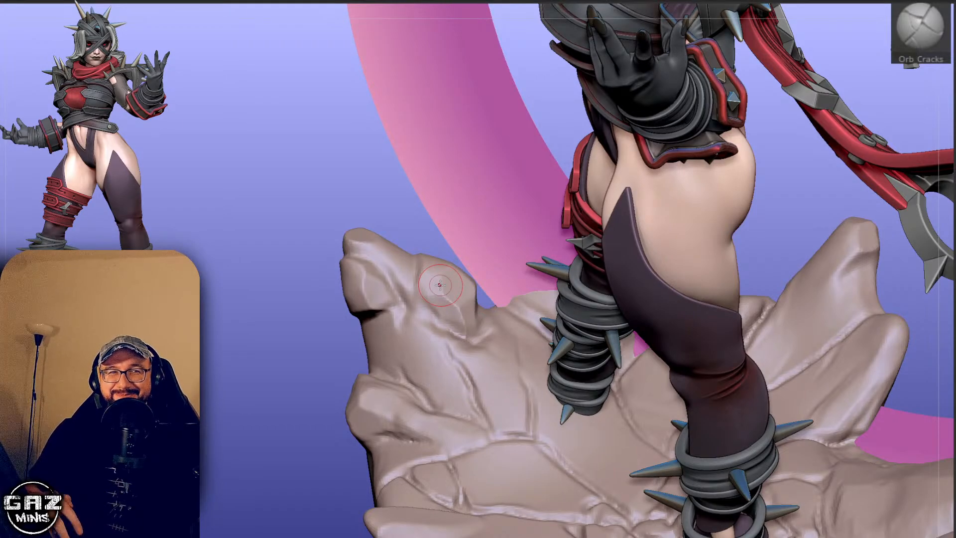
{"action": "left_click_drag", "start_coordinate": [800, 206], "coordinate": [864, 225]}
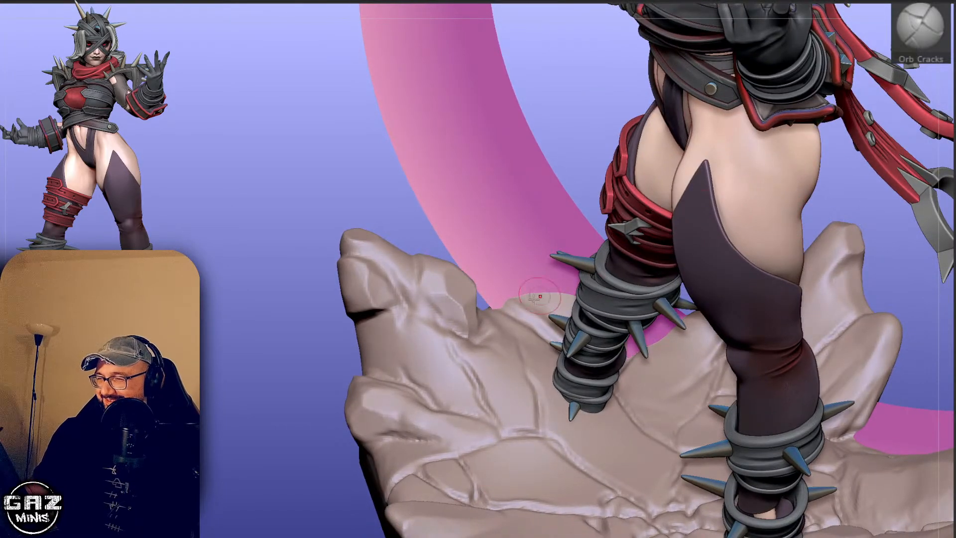
{"action": "left_click_drag", "start_coordinate": [558, 230], "coordinate": [498, 249]}
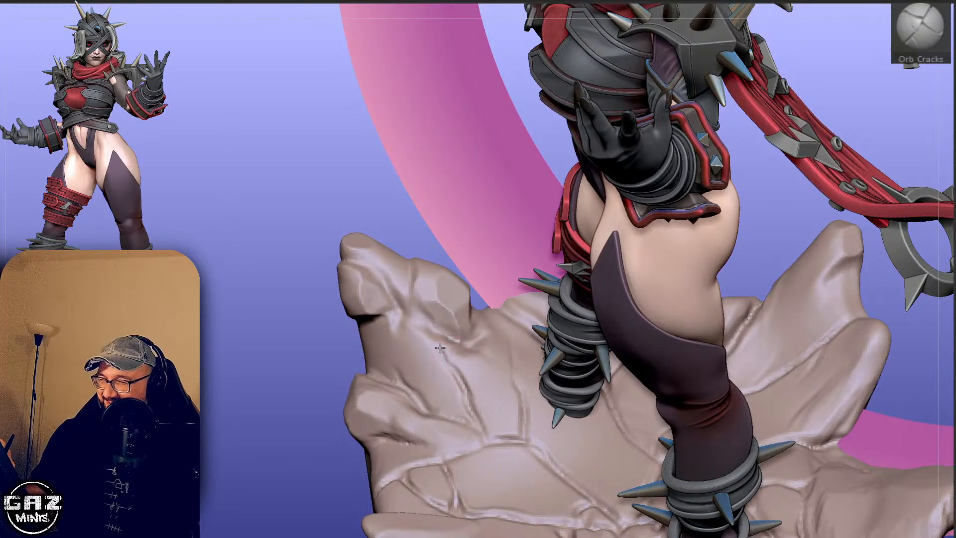
{"action": "left_click_drag", "start_coordinate": [391, 293], "coordinate": [360, 259]}
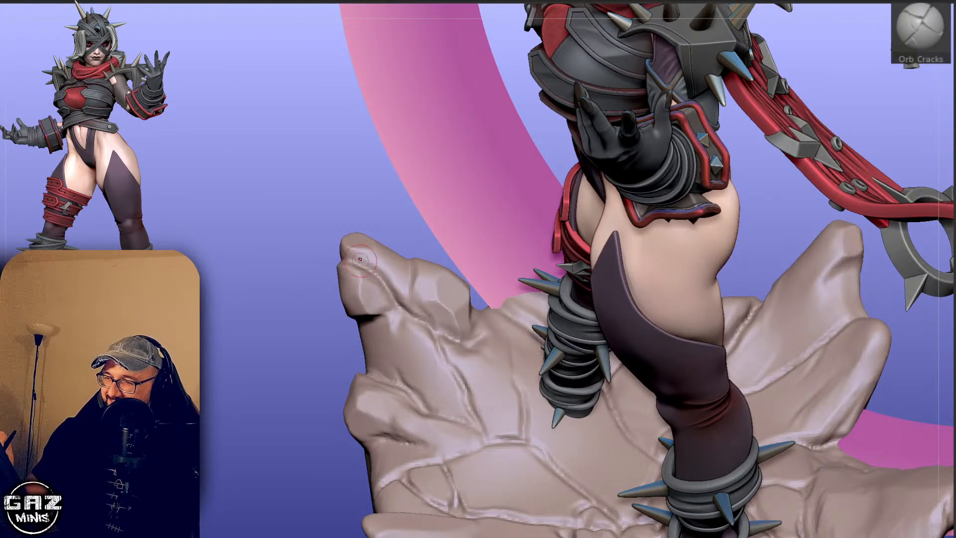
Carve cracks with Orb_Cracks into the outer side of the faceted rock outcrop, running up from its lower edge.
{"action": "left_click_drag", "start_coordinate": [376, 212], "coordinate": [383, 261]}
{"action": "left_click_drag", "start_coordinate": [380, 195], "coordinate": [549, 224]}
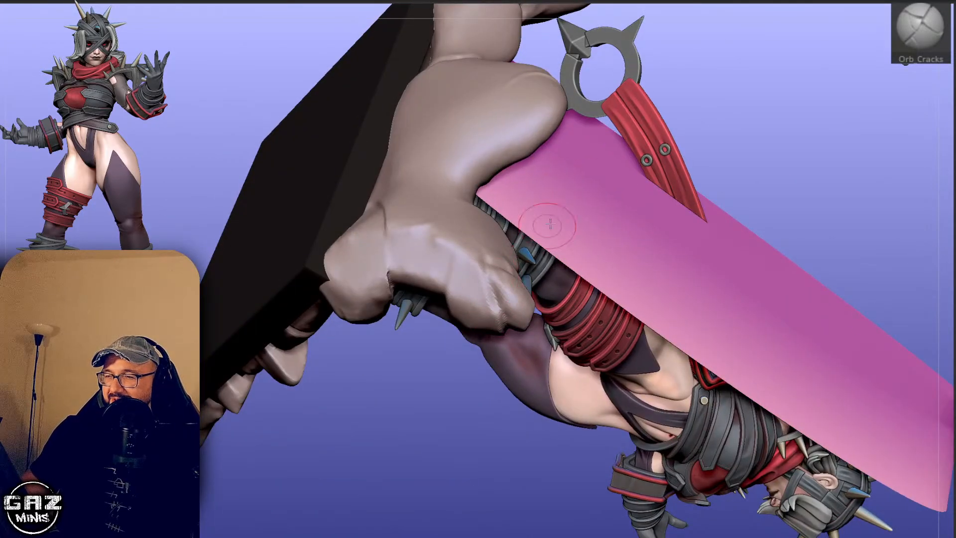
{"action": "right_click_drag", "start_coordinate": [550, 224], "coordinate": [534, 251]}
{"action": "left_click_drag", "start_coordinate": [509, 357], "coordinate": [509, 308]}
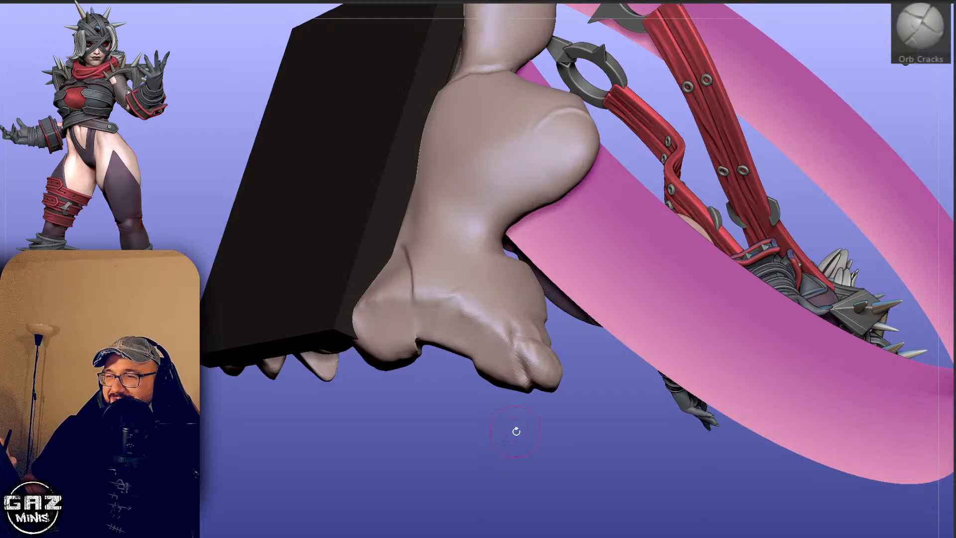
{"action": "left_click_drag", "start_coordinate": [517, 430], "coordinate": [507, 319]}
{"action": "right_click_drag", "start_coordinate": [458, 254], "coordinate": [473, 271]}
{"action": "right_click_drag", "start_coordinate": [432, 200], "coordinate": [428, 194]}
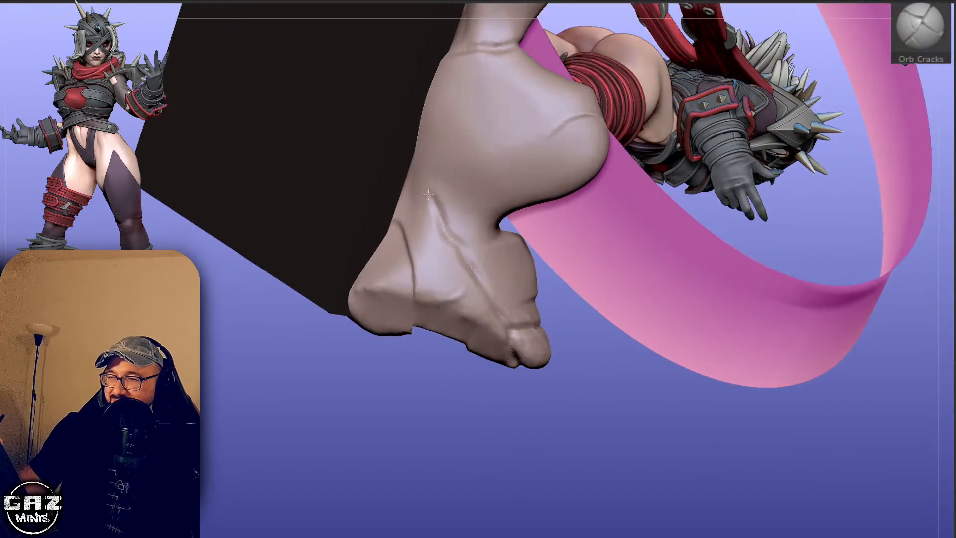
Isolate the rock base and deepen the crack running down the tall spike's inner slope to the flat slabs with Orb_Cracks.
{"action": "mouse_move", "coordinate": [486, 431]}
{"action": "right_mouse_down"}
{"action": "mouse_move", "coordinate": [557, 378]}
{"action": "mouse_move", "coordinate": [604, 239]}
{"action": "mouse_move", "coordinate": [697, 278]}
{"action": "mouse_move", "coordinate": [769, 217]}
{"action": "mouse_move", "coordinate": [723, 322]}
{"action": "mouse_move", "coordinate": [687, 299]}
{"action": "right_mouse_up"}
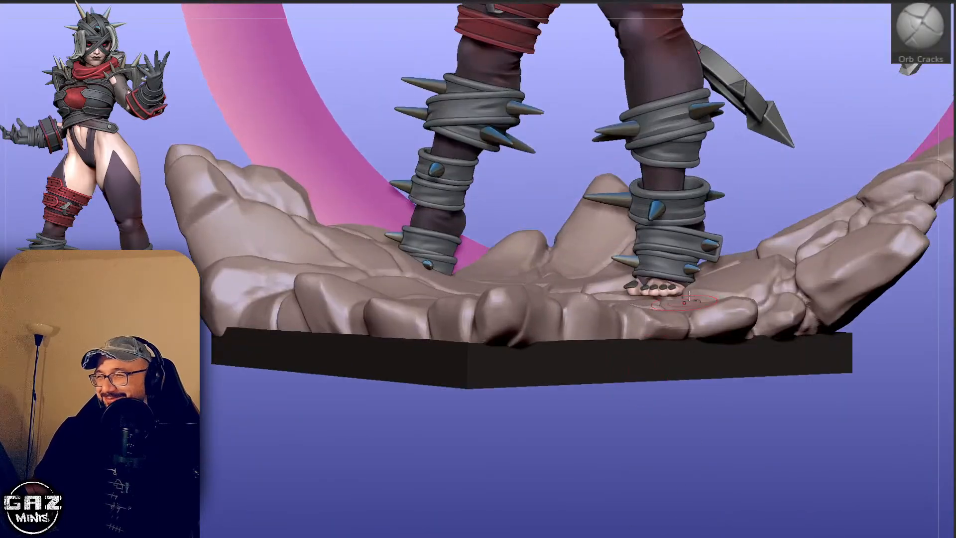
{"action": "right_click_drag", "start_coordinate": [800, 134], "coordinate": [771, 204]}
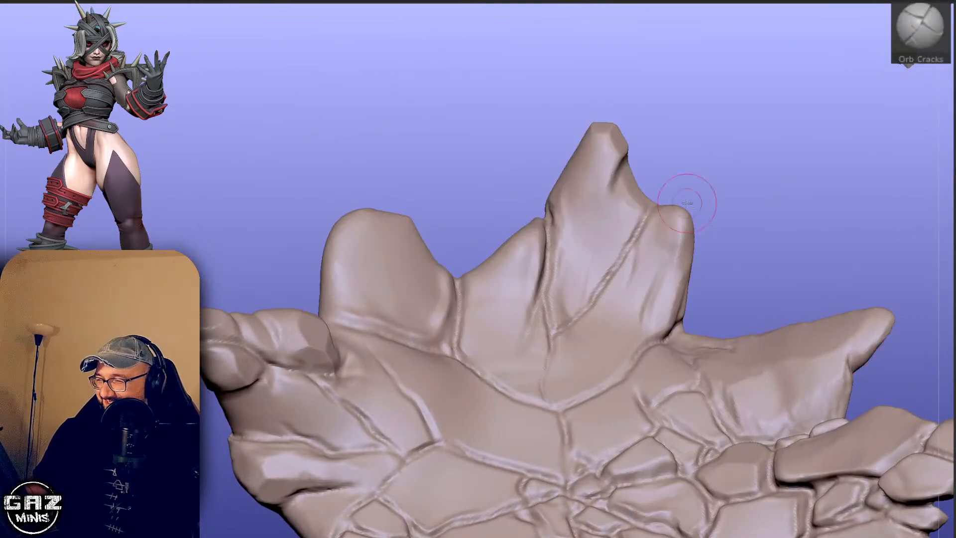
{"action": "right_click_drag", "start_coordinate": [685, 199], "coordinate": [733, 222]}
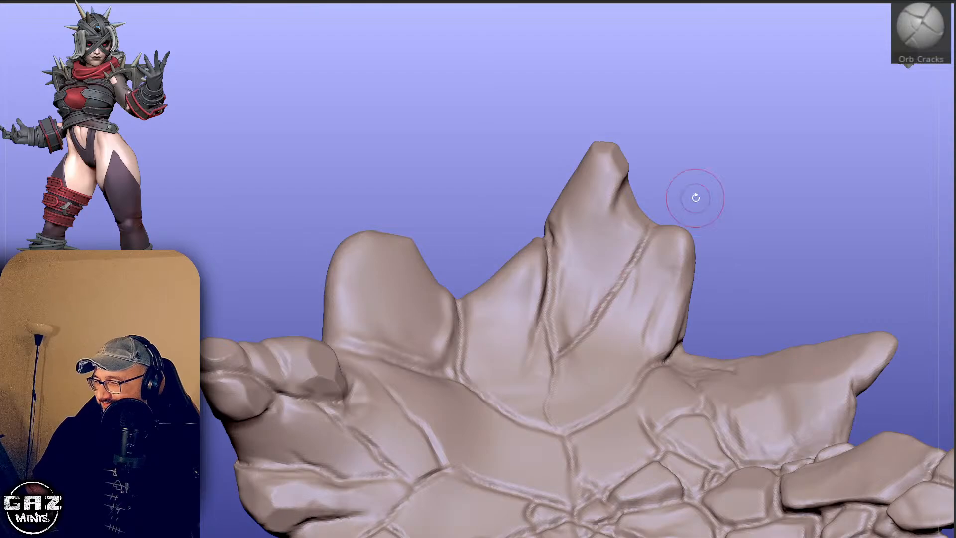
{"action": "mouse_move", "coordinate": [646, 244]}
{"action": "left_mouse_down"}
{"action": "mouse_move", "coordinate": [619, 315]}
{"action": "mouse_move", "coordinate": [559, 354]}
{"action": "left_mouse_up"}
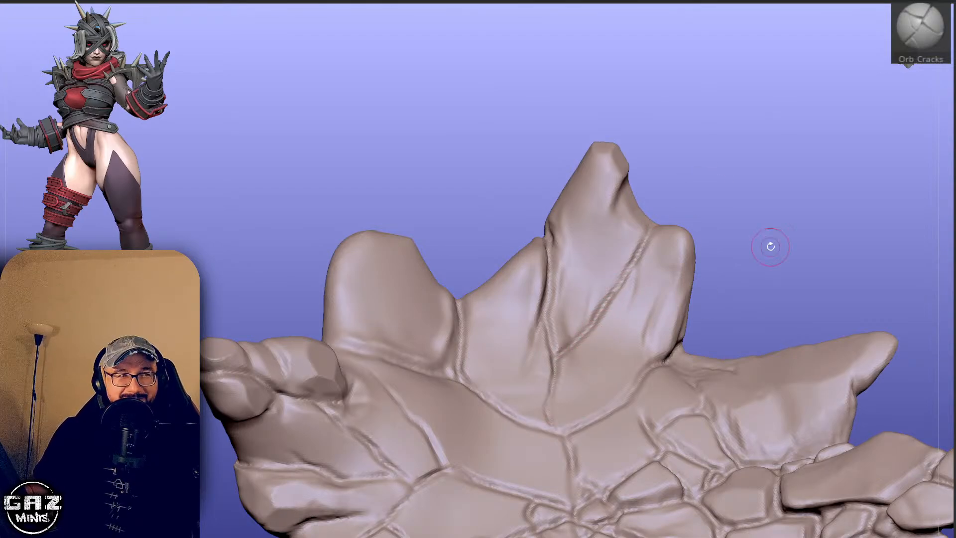
{"action": "right_click_drag", "start_coordinate": [771, 246], "coordinate": [629, 280]}
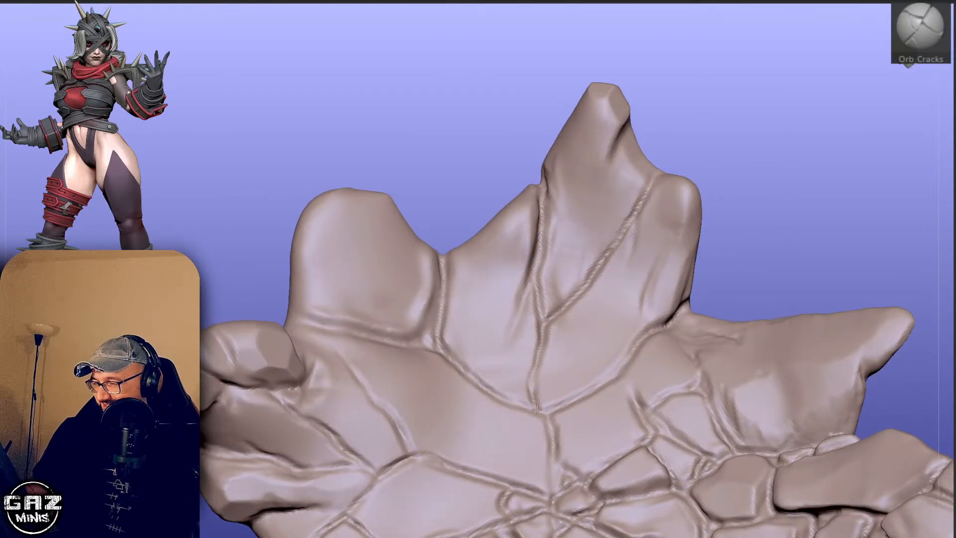
{"action": "right_click_drag", "start_coordinate": [632, 320], "coordinate": [547, 409]}
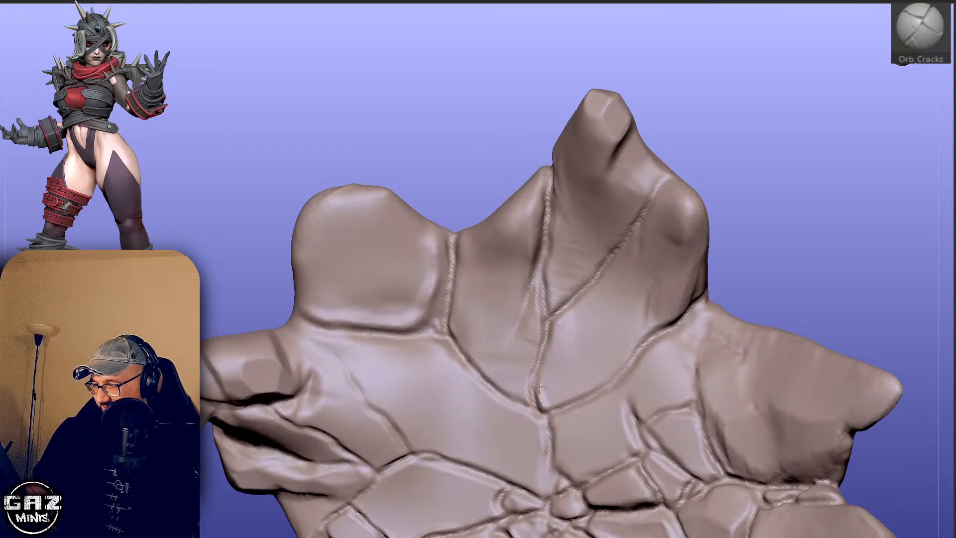
Carve branching Orb_Cracks lines into the rock shoulder beside the tall spike, splitting it into an upper and a lower chunk.
{"action": "mouse_move", "coordinate": [546, 352]}
{"action": "left_mouse_down"}
{"action": "mouse_move", "coordinate": [551, 366]}
{"action": "mouse_move", "coordinate": [586, 386]}
{"action": "left_mouse_up"}
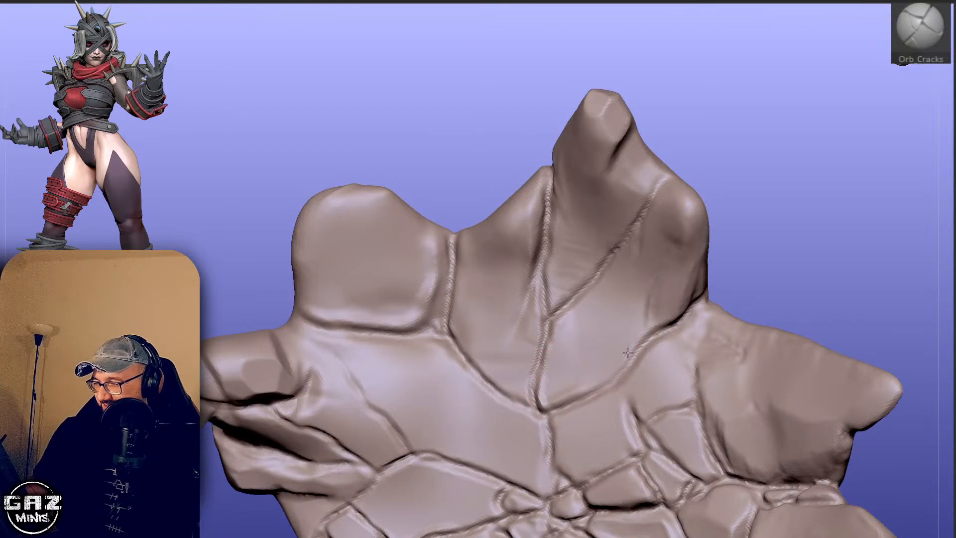
{"action": "right_click_drag", "start_coordinate": [655, 321], "coordinate": [676, 294]}
{"action": "left_click_drag", "start_coordinate": [648, 330], "coordinate": [645, 297]}
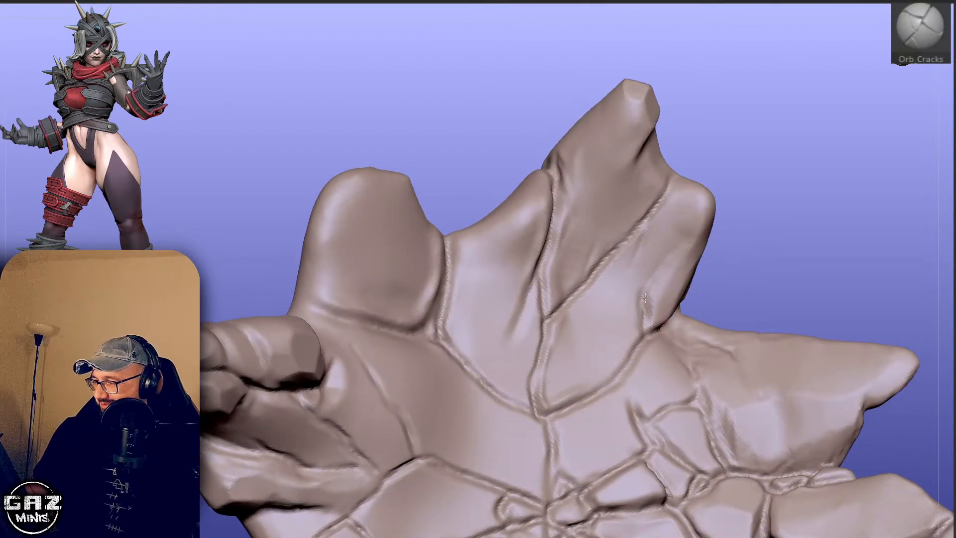
{"action": "mouse_move", "coordinate": [674, 241]}
{"action": "right_mouse_down"}
{"action": "mouse_move", "coordinate": [657, 278]}
{"action": "mouse_move", "coordinate": [691, 253]}
{"action": "mouse_move", "coordinate": [680, 257]}
{"action": "right_mouse_up"}
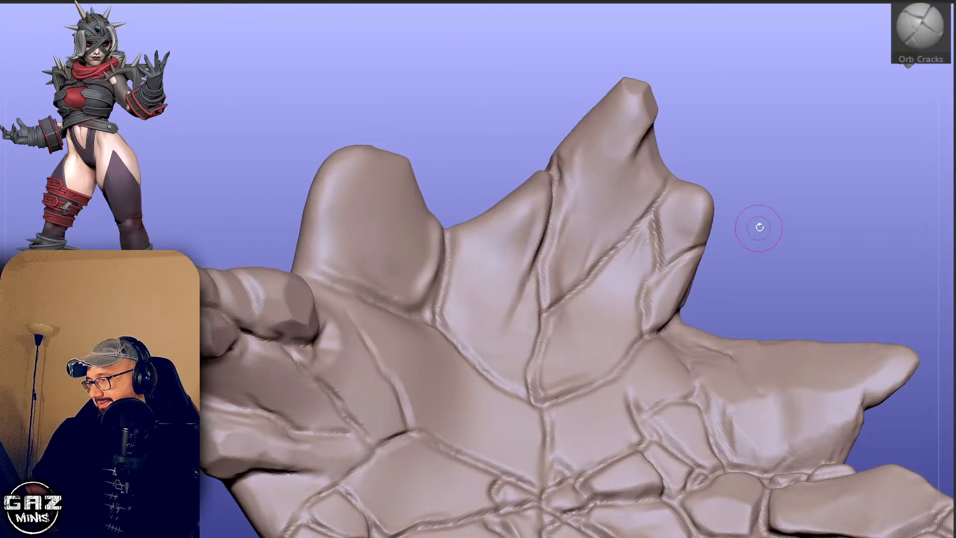
{"action": "mouse_move", "coordinate": [757, 226]}
{"action": "right_mouse_down"}
{"action": "mouse_move", "coordinate": [720, 251]}
{"action": "mouse_move", "coordinate": [762, 245]}
{"action": "mouse_move", "coordinate": [828, 200]}
{"action": "mouse_move", "coordinate": [800, 197]}
{"action": "mouse_move", "coordinate": [731, 229]}
{"action": "right_mouse_up"}
Show the full figure and extend the shoulder's crack around the outer side of the base with Orb_Cracks.
{"action": "key", "text": "alt+shift+s"}
{"action": "left_click_drag", "start_coordinate": [591, 263], "coordinate": [639, 243]}
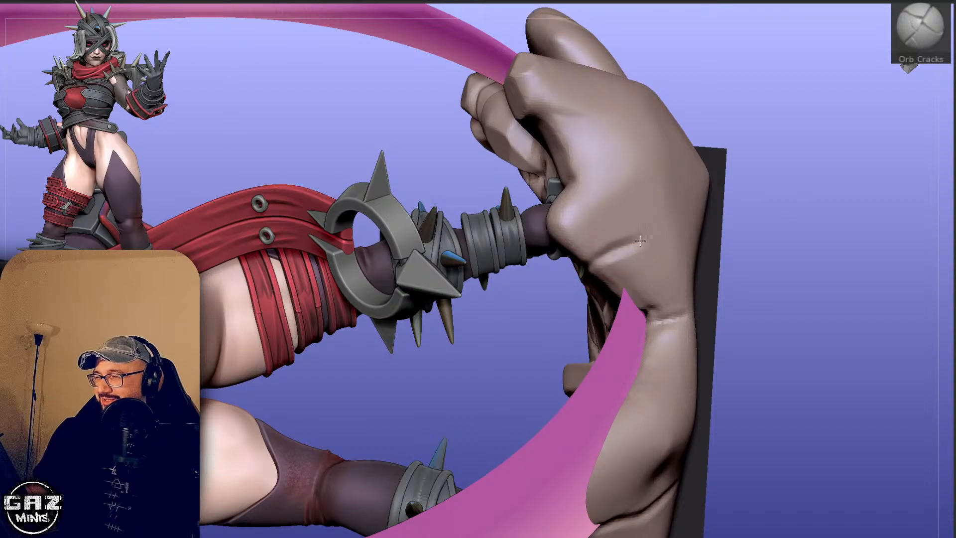
{"action": "mouse_move", "coordinate": [755, 206]}
{"action": "right_mouse_down"}
{"action": "mouse_move", "coordinate": [652, 236]}
{"action": "mouse_move", "coordinate": [781, 197]}
{"action": "right_mouse_up"}
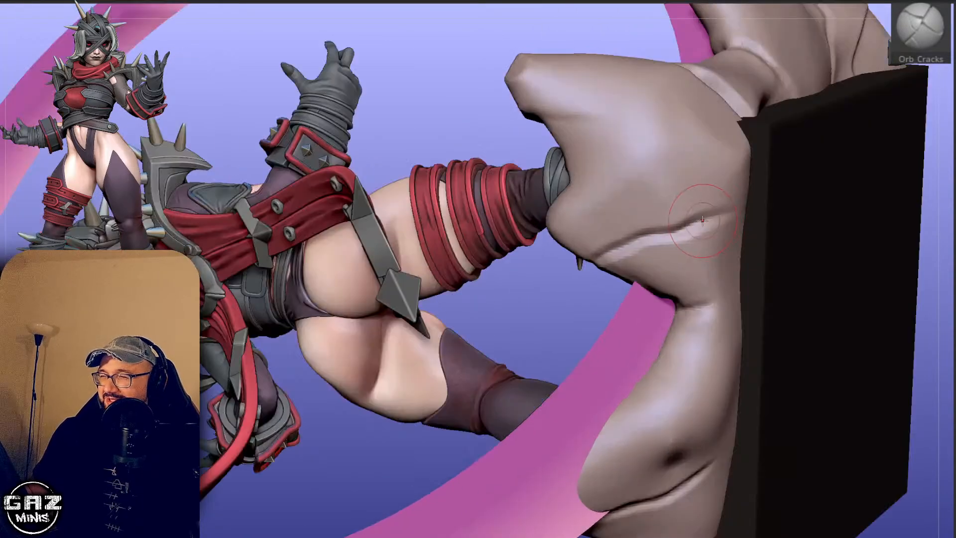
{"action": "mouse_move", "coordinate": [418, 467]}
{"action": "right_mouse_down"}
{"action": "mouse_move", "coordinate": [789, 181]}
{"action": "mouse_move", "coordinate": [705, 258]}
{"action": "right_mouse_up"}
Isolate the shoulder's lower chunk with a lasso mask and move it outward from the spike.
{"action": "key", "text": "ctrl"}
{"action": "mouse_move", "coordinate": [736, 234]}
{"action": "left_mouse_down", "text": "ctrl"}
{"action": "mouse_move", "coordinate": [706, 326]}
{"action": "mouse_move", "coordinate": [686, 332]}
{"action": "left_mouse_up", "text": "ctrl"}
{"action": "left_click_drag", "start_coordinate": [701, 267], "coordinate": [700, 268], "text": "ctrl"}
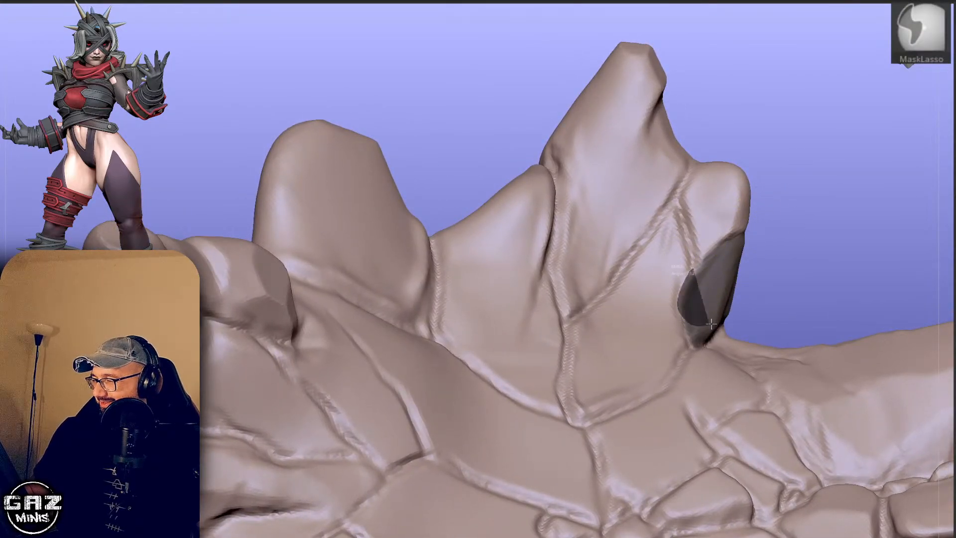
{"action": "left_click", "coordinate": [776, 256], "text": "ctrl"}
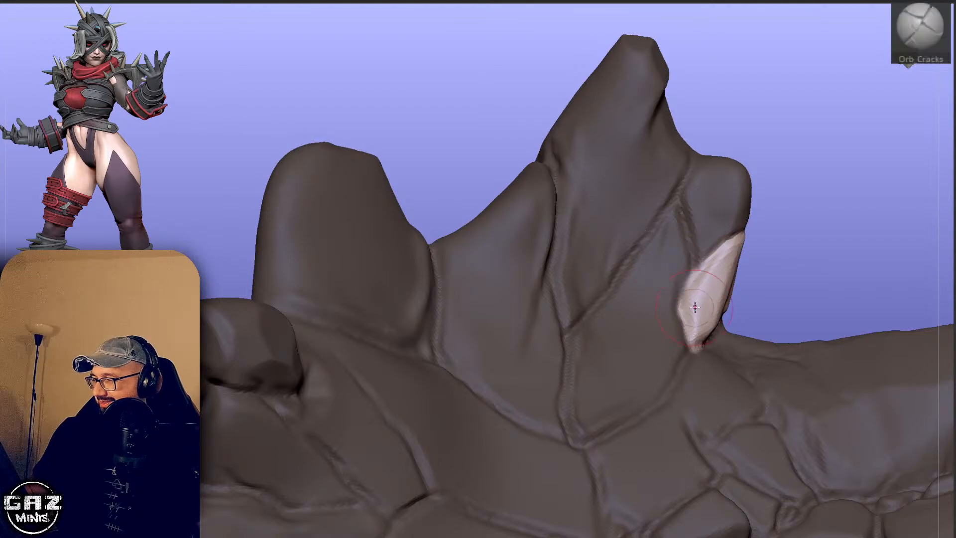
{"action": "key", "text": "w"}
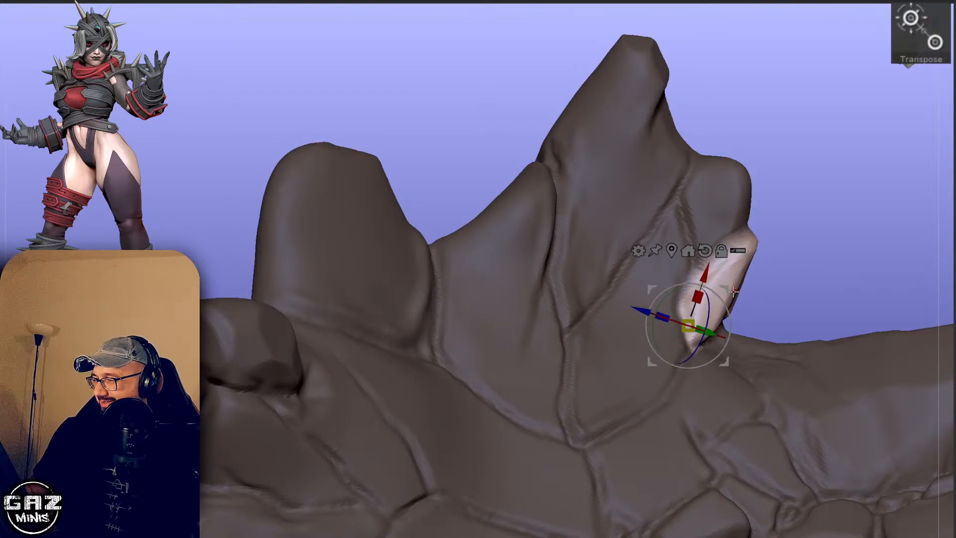
{"action": "left_click_drag", "start_coordinate": [733, 292], "coordinate": [735, 288]}
{"action": "key", "text": "q"}
Clear the mask and polish a flat facet onto the tip of the shoulder's upper chunk with hPolish.
{"action": "left_click", "coordinate": [790, 205], "text": "ctrl"}
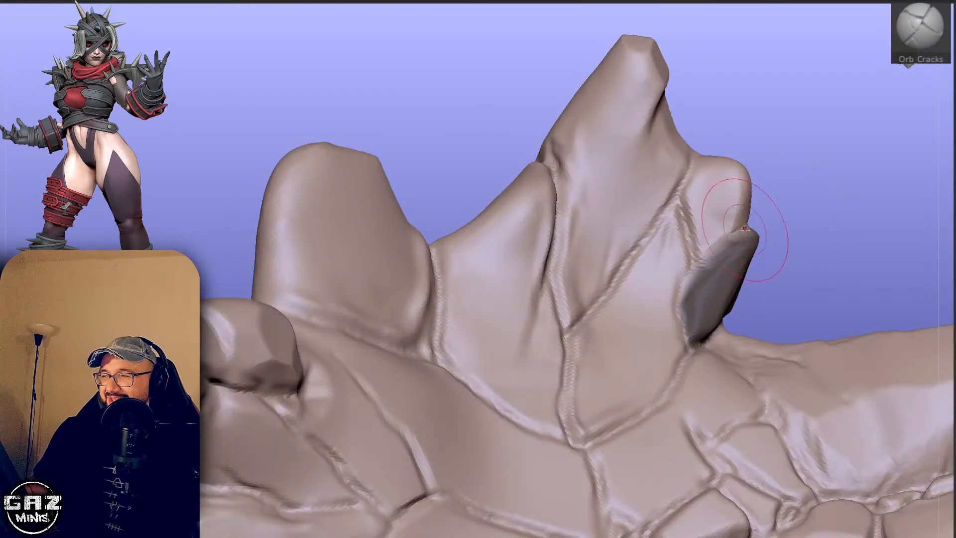
{"action": "key", "text": "b"}
{"action": "key", "text": "m"}
{"action": "key", "text": "v"}
{"action": "left_click_drag", "start_coordinate": [779, 225], "coordinate": [774, 241], "text": "ctrl"}
{"action": "key", "text": "s"}
{"action": "key", "text": "b"}
{"action": "key", "text": "h"}
{"action": "key", "text": "p"}
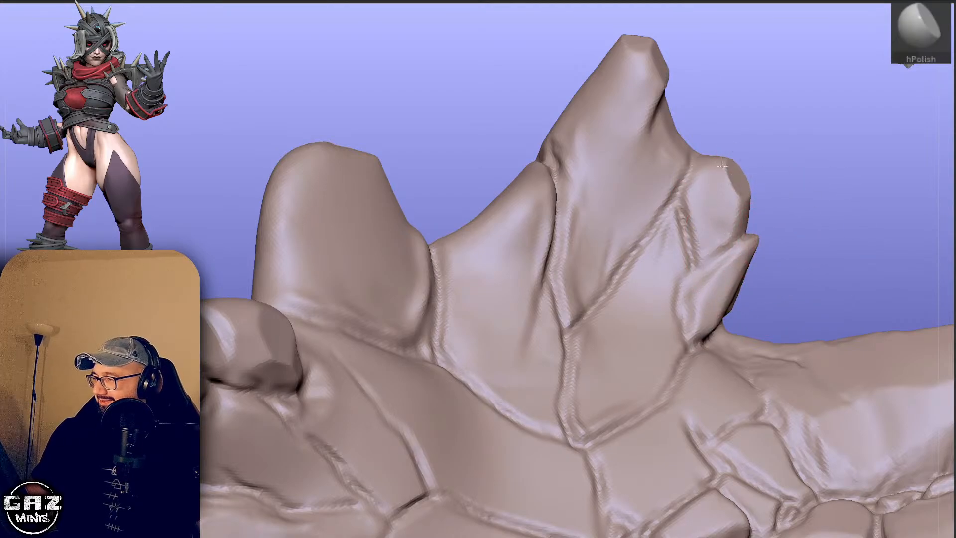
{"action": "left_click_drag", "start_coordinate": [722, 166], "coordinate": [730, 159]}
Mask everything except the crack between the tall spike and the upper chunk, push it inward, and clear the mask.
{"action": "left_click_drag", "start_coordinate": [700, 138], "coordinate": [707, 177], "text": "alt"}
{"action": "left_click", "coordinate": [736, 163], "text": "ctrl"}
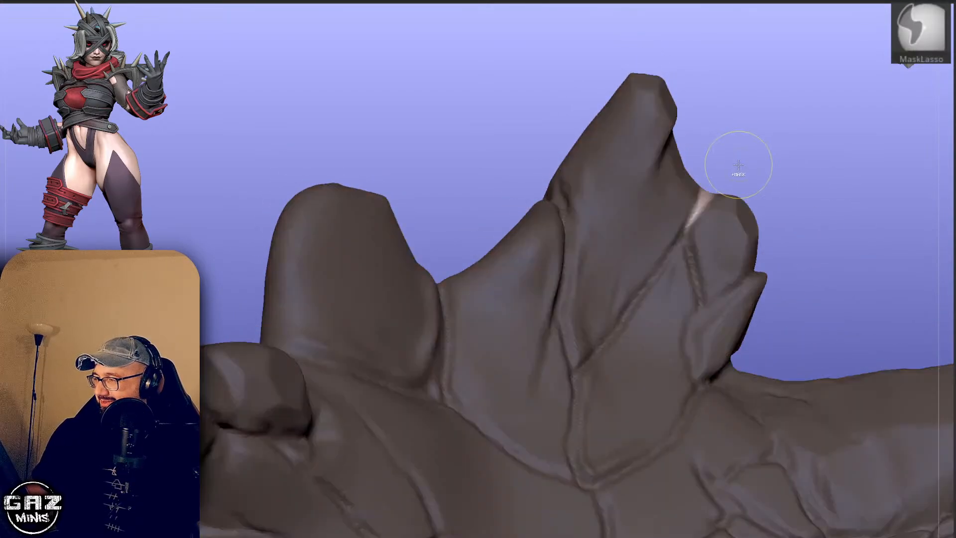
{"action": "mouse_move", "coordinate": [792, 200]}
{"action": "left_mouse_down", "text": "ctrl"}
{"action": "mouse_move", "coordinate": [805, 207]}
{"action": "mouse_move", "coordinate": [782, 249]}
{"action": "left_mouse_up", "text": "ctrl"}
Mask all but the crack behind the outermost rock of the cracked outcrop, push it inward with Move, and clear the mask.
{"action": "left_click_drag", "start_coordinate": [776, 224], "coordinate": [751, 152], "text": "alt"}
{"action": "mouse_move", "coordinate": [757, 155]}
{"action": "left_mouse_down", "text": "alt"}
{"action": "mouse_move", "coordinate": [784, 188]}
{"action": "mouse_move", "coordinate": [816, 188]}
{"action": "mouse_move", "coordinate": [810, 166]}
{"action": "mouse_move", "coordinate": [753, 198]}
{"action": "mouse_move", "coordinate": [864, 226]}
{"action": "mouse_move", "coordinate": [790, 175]}
{"action": "mouse_move", "coordinate": [725, 192]}
{"action": "mouse_move", "coordinate": [700, 175]}
{"action": "left_mouse_up", "text": "alt"}
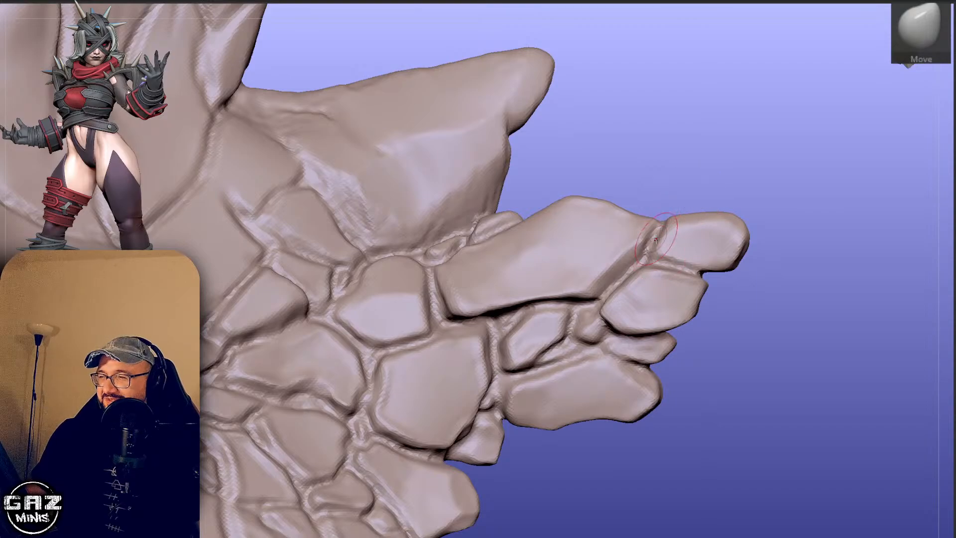
{"action": "key", "text": "ctrl"}
{"action": "left_click", "coordinate": [683, 184], "text": "ctrl"}
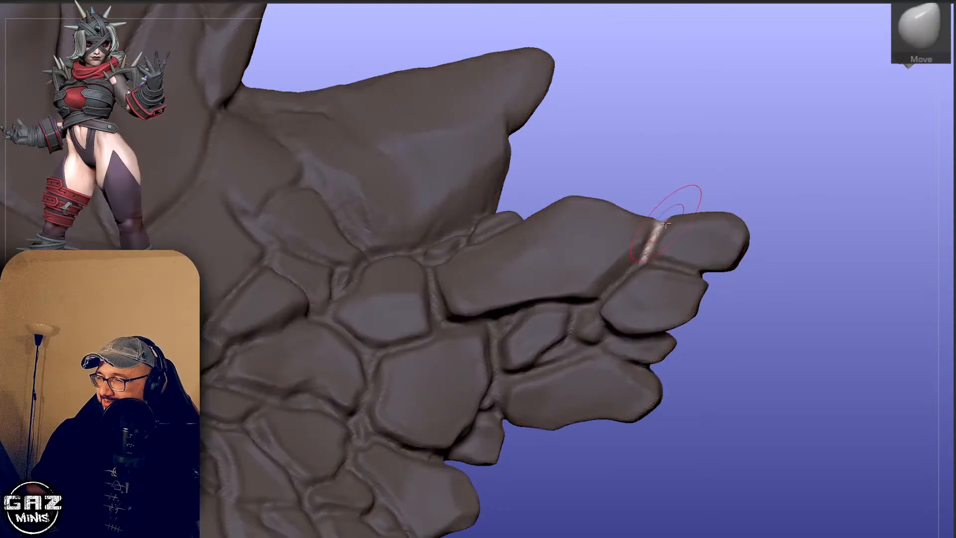
{"action": "mouse_move", "coordinate": [703, 188]}
{"action": "left_mouse_down", "text": "ctrl"}
{"action": "mouse_move", "coordinate": [791, 193]}
{"action": "mouse_move", "coordinate": [834, 128]}
{"action": "mouse_move", "coordinate": [864, 154]}
{"action": "mouse_move", "coordinate": [835, 189]}
{"action": "mouse_move", "coordinate": [748, 211]}
{"action": "mouse_move", "coordinate": [785, 200]}
{"action": "left_mouse_up", "text": "ctrl"}
Isolate the notch between the large slab and the small rock beside it with a mask, deepen it with Move, and unmask.
{"action": "left_click_drag", "start_coordinate": [594, 216], "coordinate": [593, 220]}
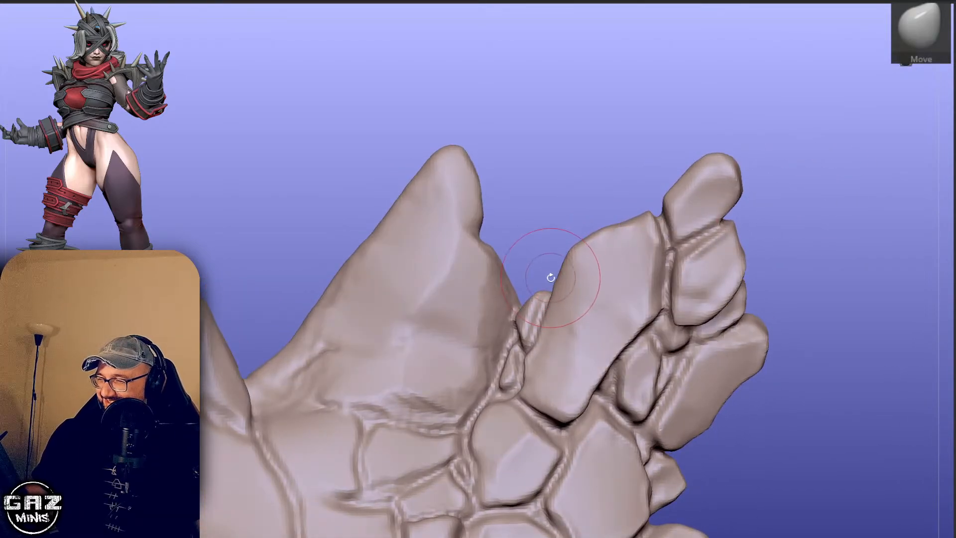
{"action": "left_click_drag", "start_coordinate": [550, 278], "coordinate": [553, 309]}
{"action": "left_click", "coordinate": [546, 228], "text": "ctrl"}
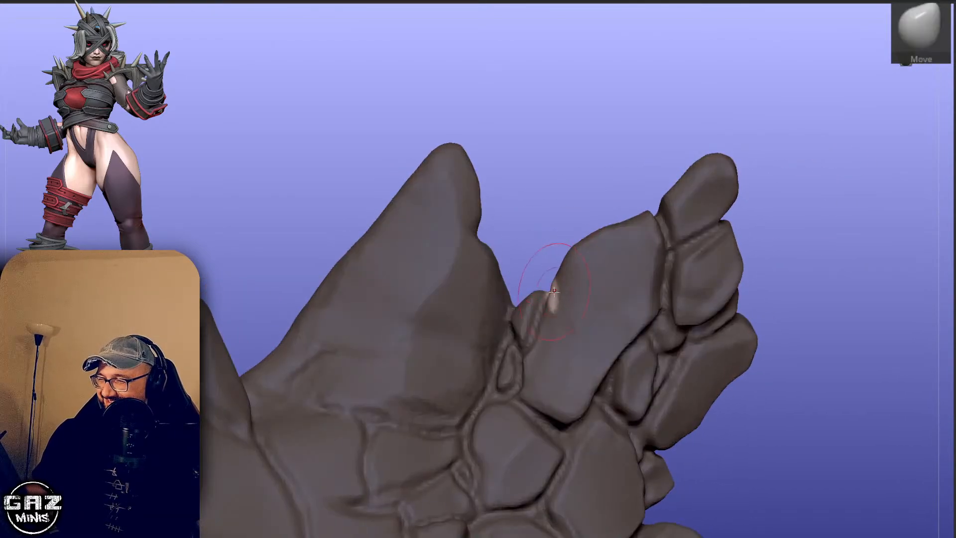
{"action": "left_click", "coordinate": [557, 247], "text": "ctrl"}
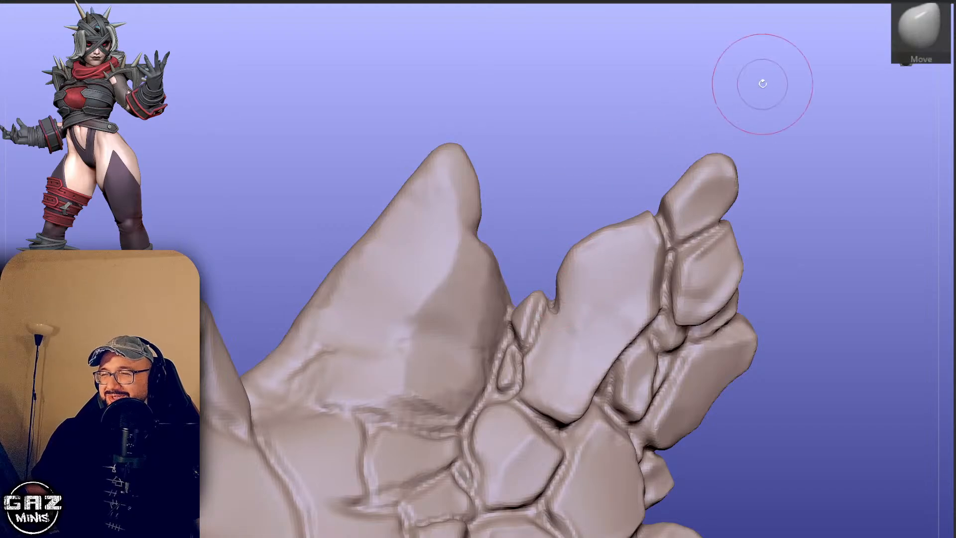
{"action": "mouse_move", "coordinate": [763, 82]}
{"action": "left_mouse_down"}
{"action": "mouse_move", "coordinate": [796, 159]}
{"action": "mouse_move", "coordinate": [793, 181]}
{"action": "left_mouse_up"}
{"action": "key", "text": "b"}
{"action": "key", "text": "c"}
{"action": "key", "text": "b"}
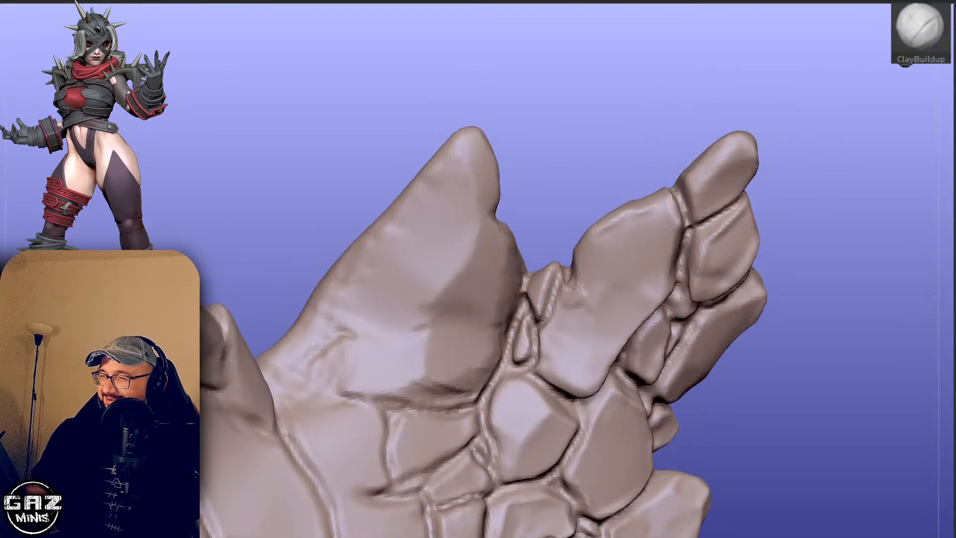
{"action": "key", "text": "b"}
{"action": "key", "text": "h"}
{"action": "key", "text": "p"}
{"action": "mouse_move", "coordinate": [826, 153]}
{"action": "left_mouse_down"}
{"action": "mouse_move", "coordinate": [748, 145]}
{"action": "mouse_move", "coordinate": [784, 192]}
{"action": "mouse_move", "coordinate": [852, 175]}
{"action": "mouse_move", "coordinate": [855, 131]}
{"action": "left_mouse_up"}
{"action": "key", "text": "b"}
{"action": "key", "text": "d"}
{"action": "key", "text": "s"}
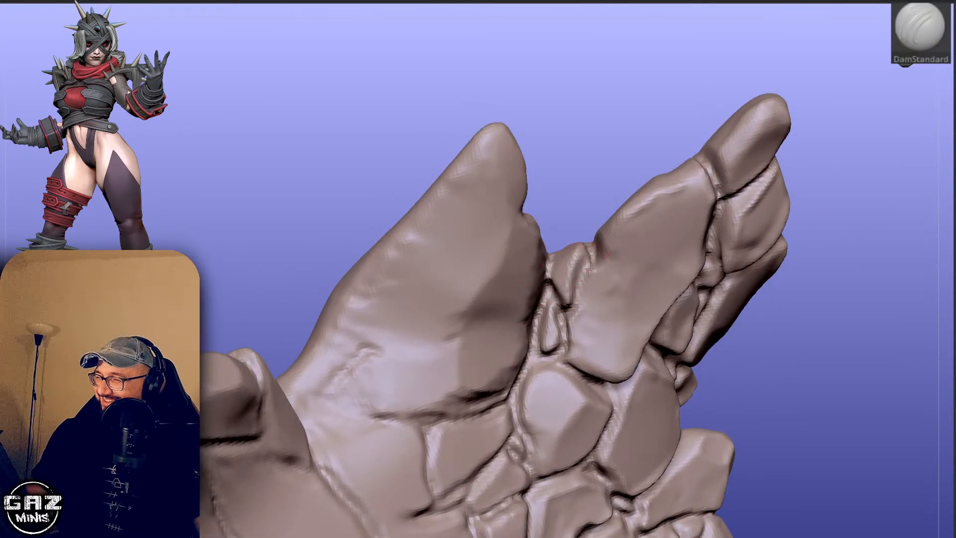
{"action": "mouse_move", "coordinate": [878, 182]}
{"action": "left_mouse_down"}
{"action": "mouse_move", "coordinate": [871, 135]}
{"action": "mouse_move", "coordinate": [817, 136]}
{"action": "left_mouse_up"}
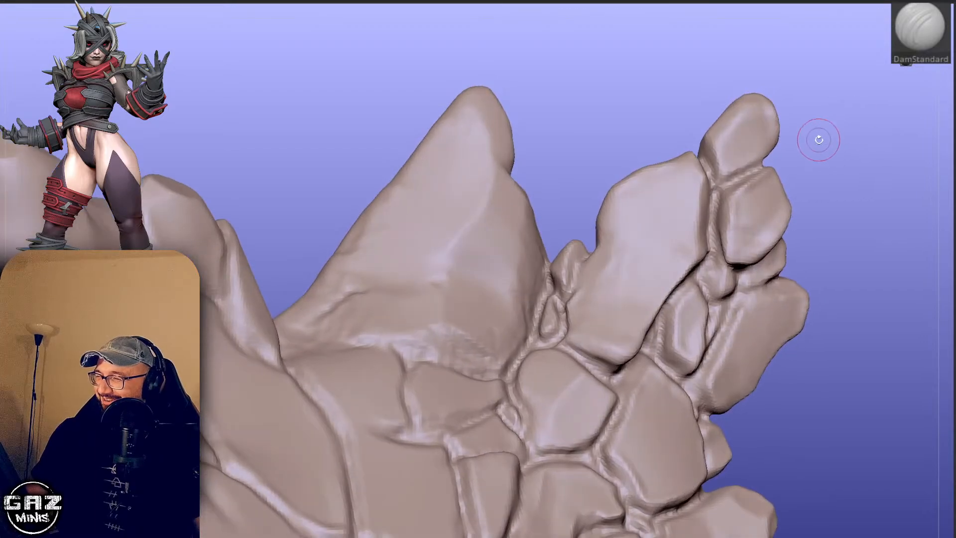
{"action": "left_click_drag", "start_coordinate": [563, 154], "coordinate": [593, 150]}
Carve a crack down the side face of the tall spike nearest the cracked outcrop with the Orb Cracks brush.
{"action": "key", "text": "2"}
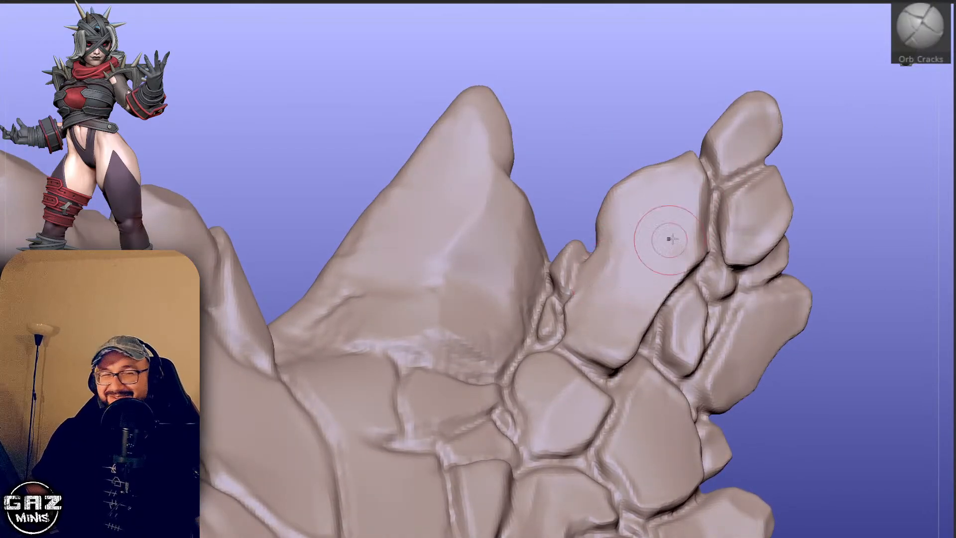
{"action": "mouse_move", "coordinate": [876, 177]}
{"action": "left_mouse_down"}
{"action": "mouse_move", "coordinate": [896, 169]}
{"action": "mouse_move", "coordinate": [881, 156]}
{"action": "left_mouse_up"}
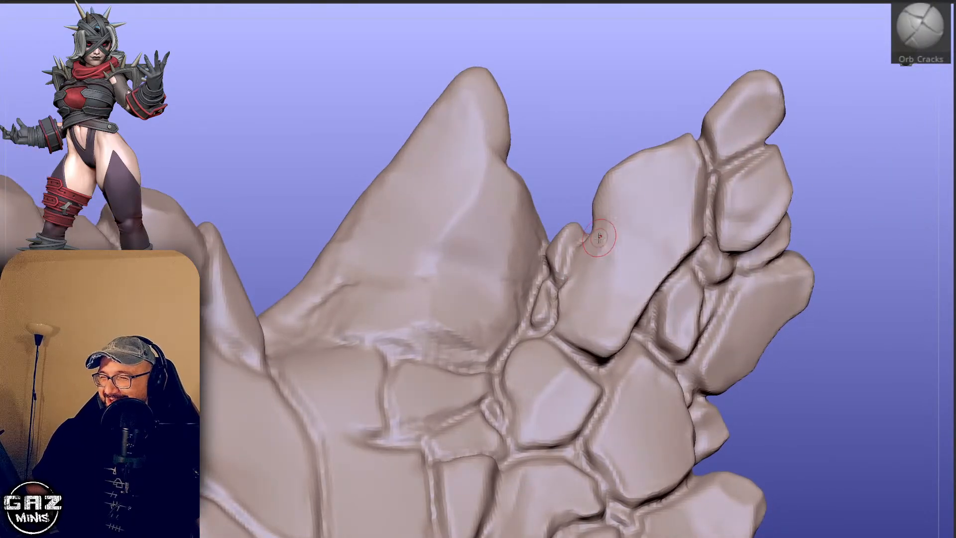
{"action": "mouse_move", "coordinate": [574, 195]}
{"action": "left_mouse_down"}
{"action": "mouse_move", "coordinate": [592, 205]}
{"action": "mouse_move", "coordinate": [542, 205]}
{"action": "mouse_move", "coordinate": [548, 162]}
{"action": "left_mouse_up"}
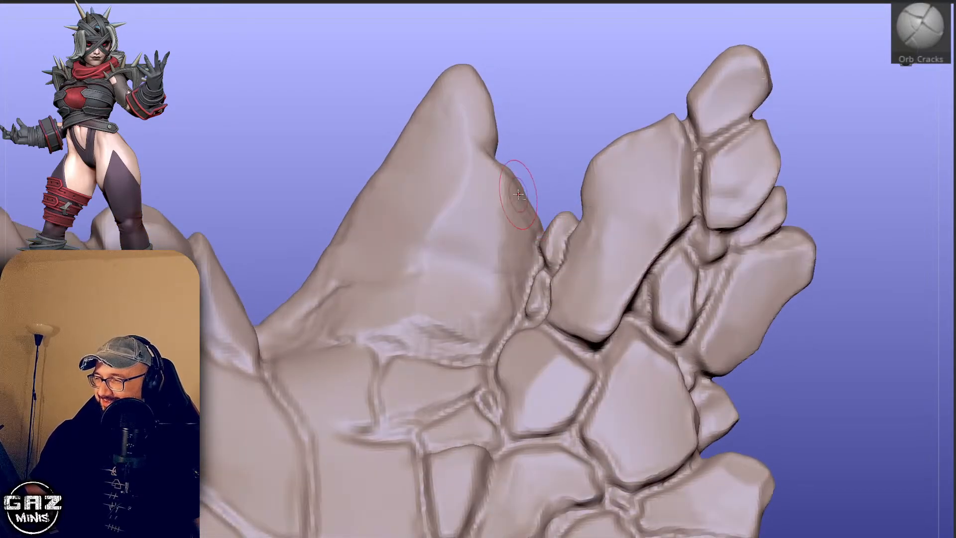
{"action": "mouse_move", "coordinate": [507, 200]}
{"action": "left_mouse_down"}
{"action": "mouse_move", "coordinate": [503, 270]}
{"action": "mouse_move", "coordinate": [481, 301]}
{"action": "left_mouse_up"}
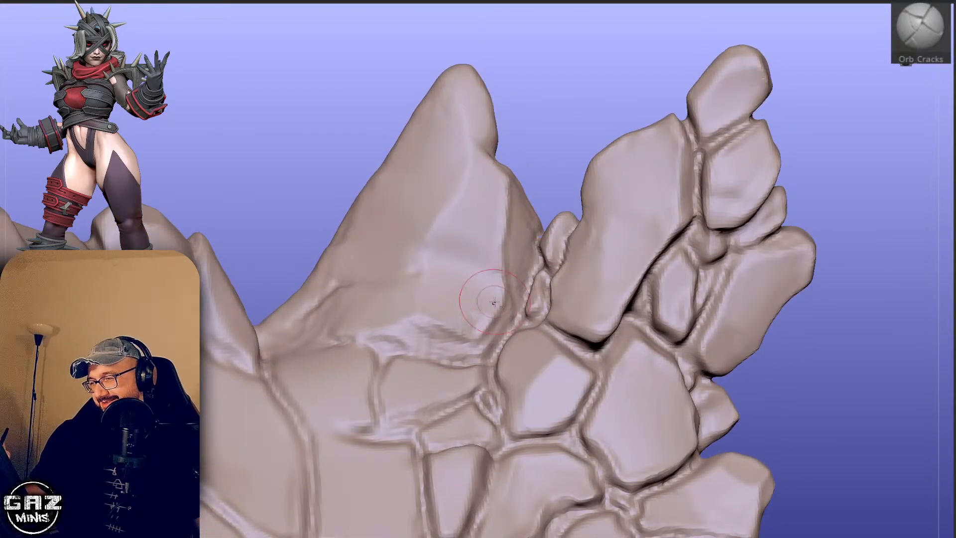
{"action": "mouse_move", "coordinate": [551, 199]}
{"action": "left_mouse_down", "text": "alt"}
{"action": "mouse_move", "coordinate": [544, 168]}
{"action": "mouse_move", "coordinate": [564, 160]}
{"action": "left_mouse_up", "text": "alt"}
{"action": "mouse_move", "coordinate": [547, 198]}
{"action": "left_mouse_down", "text": "alt"}
{"action": "mouse_move", "coordinate": [612, 166]}
{"action": "mouse_move", "coordinate": [603, 150]}
{"action": "mouse_move", "coordinate": [599, 183]}
{"action": "left_mouse_up", "text": "alt"}
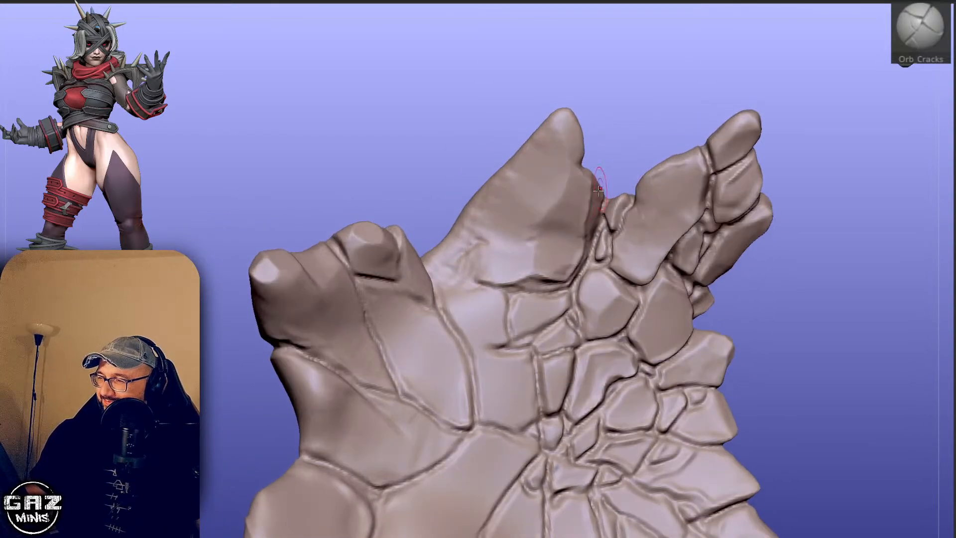
{"action": "mouse_move", "coordinate": [709, 101]}
{"action": "left_mouse_down"}
{"action": "mouse_move", "coordinate": [655, 117]}
{"action": "mouse_move", "coordinate": [792, 81]}
{"action": "mouse_move", "coordinate": [635, 179]}
{"action": "mouse_move", "coordinate": [716, 146]}
{"action": "left_mouse_up"}
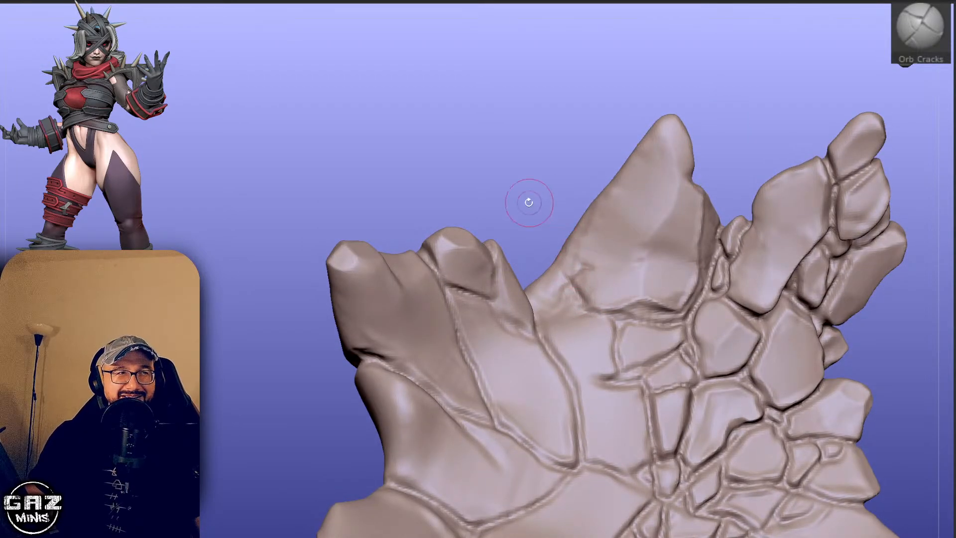
Carve a crack around the outer foot of the tall spike where it meets the base with Orb Cracks.
{"action": "left_click_drag", "start_coordinate": [529, 202], "coordinate": [585, 285]}
{"action": "left_click_drag", "start_coordinate": [541, 216], "coordinate": [557, 247]}
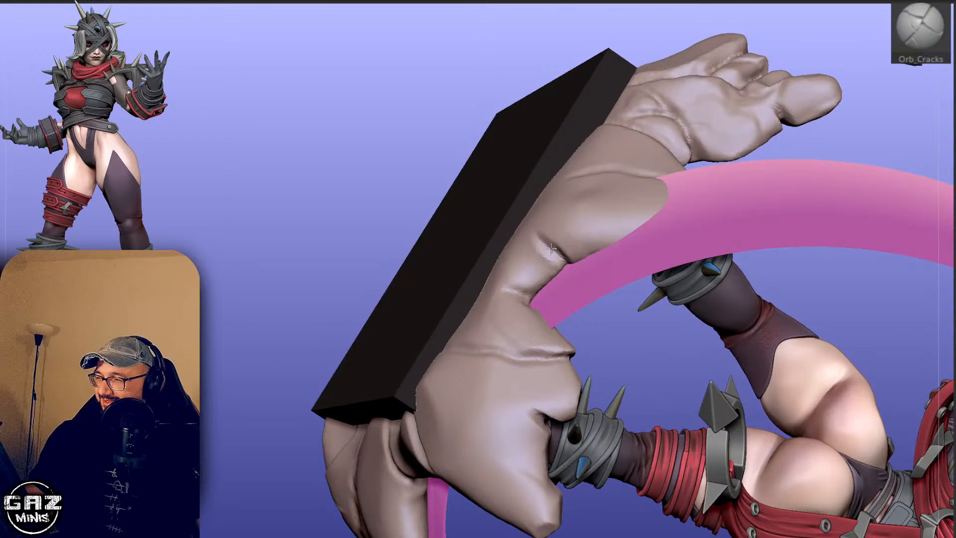
{"action": "left_click_drag", "start_coordinate": [898, 122], "coordinate": [640, 208]}
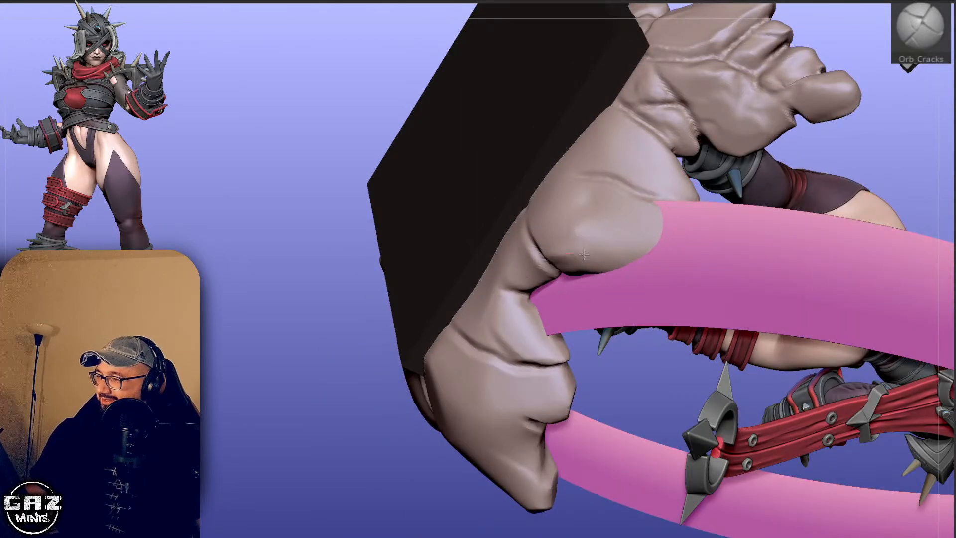
{"action": "left_click_drag", "start_coordinate": [898, 151], "coordinate": [898, 207]}
{"action": "left_click", "coordinate": [869, 149]}
{"action": "mouse_move", "coordinate": [650, 277]}
{"action": "left_mouse_down"}
{"action": "mouse_move", "coordinate": [742, 133]}
{"action": "mouse_move", "coordinate": [720, 126]}
{"action": "mouse_move", "coordinate": [717, 109]}
{"action": "mouse_move", "coordinate": [713, 120]}
{"action": "mouse_move", "coordinate": [687, 106]}
{"action": "mouse_move", "coordinate": [701, 115]}
{"action": "left_mouse_up"}
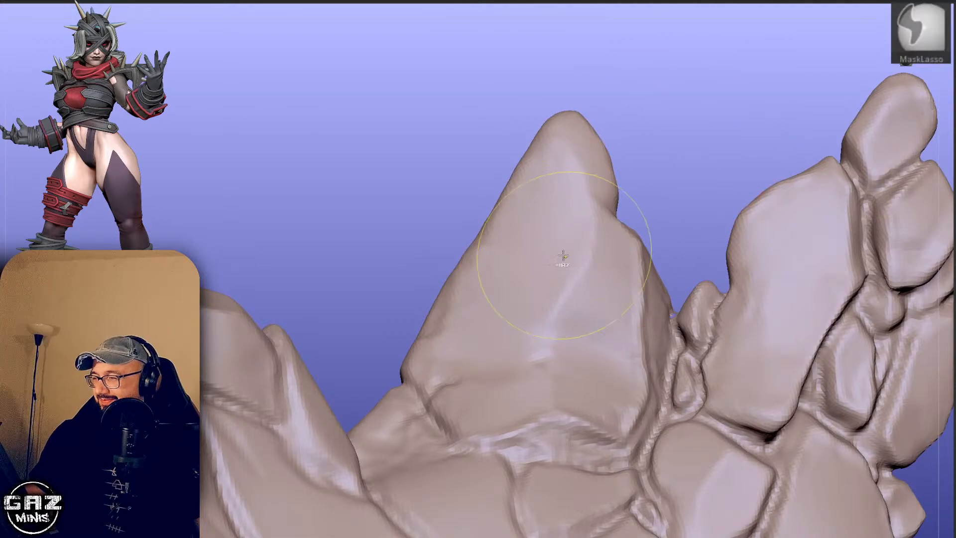
Mask everything except a small wedge on the tall spike's outer edge and push it inward with the Move brush.
{"action": "left_click_drag", "start_coordinate": [472, 183], "coordinate": [503, 277]}
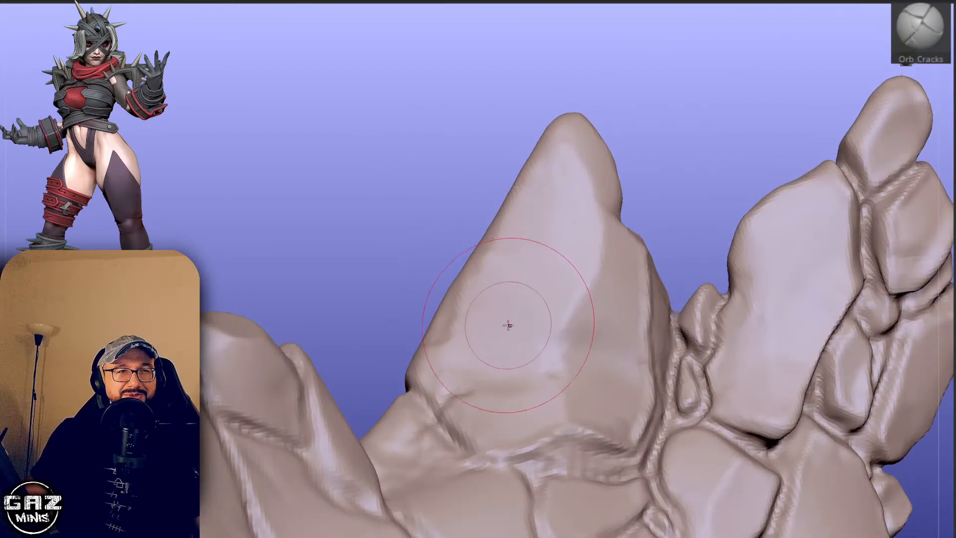
{"action": "mouse_move", "coordinate": [463, 231]}
{"action": "left_mouse_down", "text": "ctrl"}
{"action": "mouse_move", "coordinate": [498, 282]}
{"action": "mouse_move", "coordinate": [467, 168]}
{"action": "left_mouse_up", "text": "ctrl"}
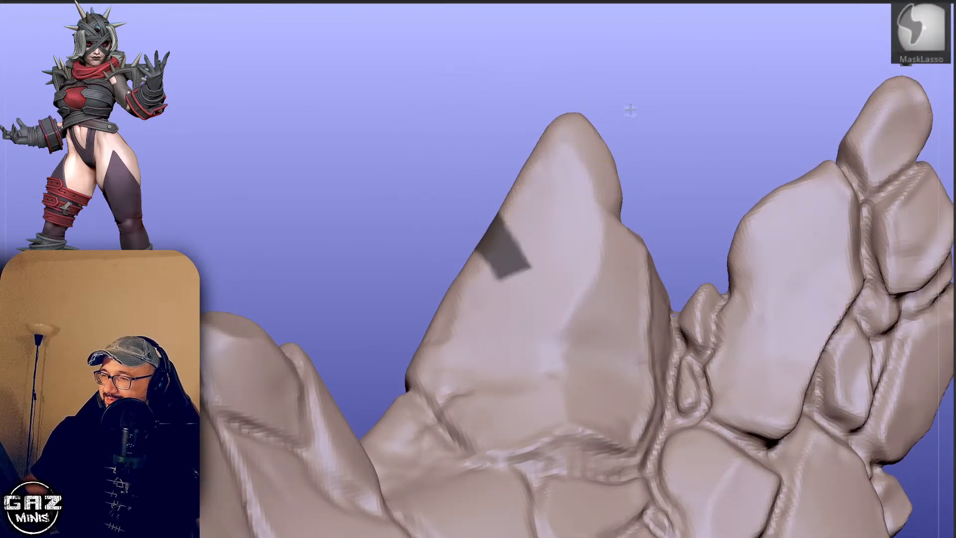
{"action": "left_click", "coordinate": [629, 107], "text": "ctrl"}
{"action": "key", "text": "b"}
{"action": "key", "text": "m"}
{"action": "key", "text": "v"}
{"action": "left_click_drag", "start_coordinate": [482, 231], "coordinate": [512, 251]}
{"action": "key", "text": "s"}
{"action": "left_click_drag", "start_coordinate": [486, 249], "coordinate": [507, 259]}
{"action": "key", "text": "s"}
Smooth the surface inside the new notch on the tall spike and clear the mask.
{"action": "mouse_move", "coordinate": [667, 119]}
{"action": "left_mouse_down", "text": "ctrl"}
{"action": "mouse_move", "coordinate": [684, 165]}
{"action": "mouse_move", "coordinate": [672, 166]}
{"action": "left_mouse_up", "text": "ctrl"}
{"action": "left_click_drag", "start_coordinate": [490, 259], "coordinate": [485, 245], "text": "shift"}
{"action": "left_click_drag", "start_coordinate": [463, 170], "coordinate": [485, 219]}
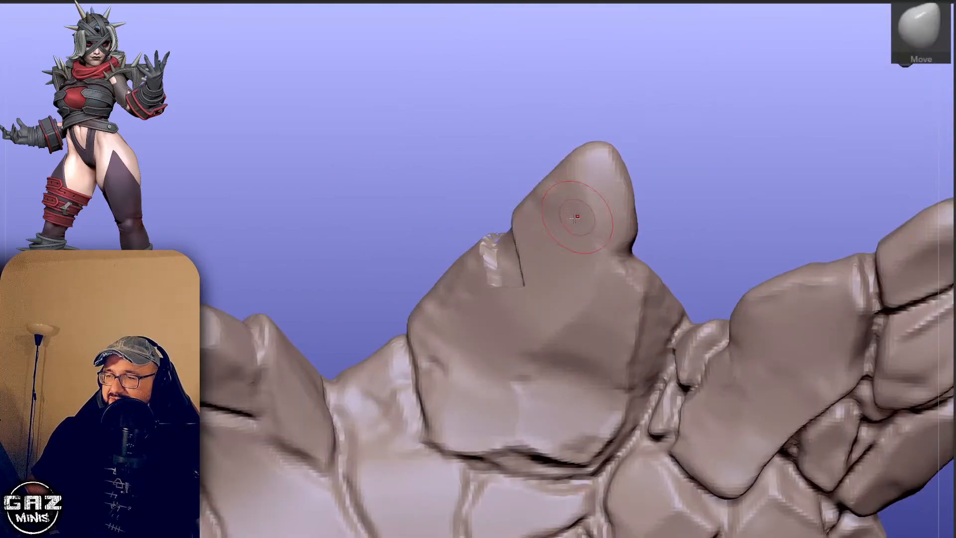
{"action": "left_click_drag", "start_coordinate": [490, 253], "coordinate": [507, 289], "text": "shift"}
{"action": "left_click_drag", "start_coordinate": [721, 128], "coordinate": [726, 180], "text": "ctrl"}
{"action": "left_click_drag", "start_coordinate": [744, 159], "coordinate": [744, 102]}
Carve a crack from the notch down the front face of the tall spike with Orb Cracks.
{"action": "key", "text": "b"}
{"action": "key", "text": "o"}
{"action": "key", "text": "c"}
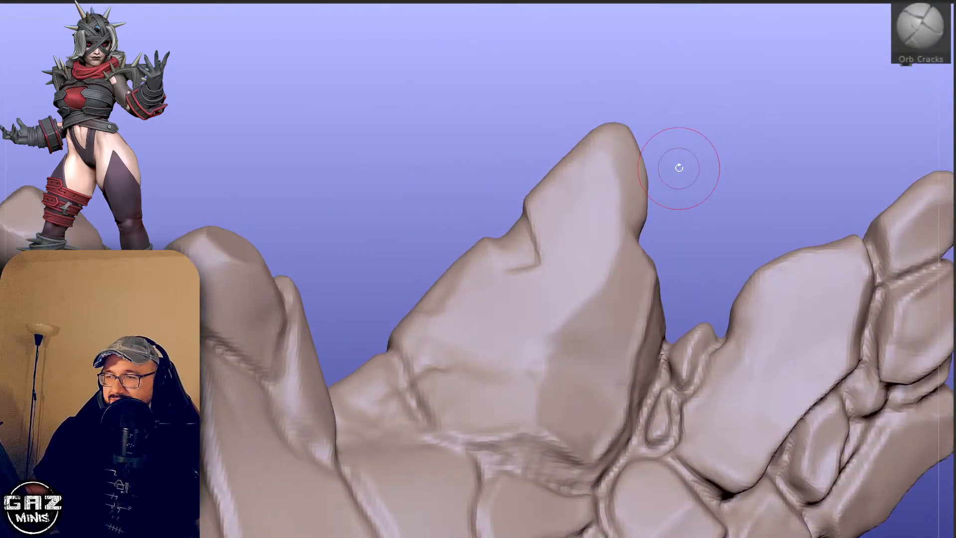
{"action": "mouse_move", "coordinate": [678, 167]}
{"action": "left_mouse_down"}
{"action": "mouse_move", "coordinate": [687, 135]}
{"action": "mouse_move", "coordinate": [676, 124]}
{"action": "mouse_move", "coordinate": [645, 166]}
{"action": "mouse_move", "coordinate": [632, 168]}
{"action": "left_mouse_up"}
{"action": "left_click_drag", "start_coordinate": [513, 226], "coordinate": [528, 288]}
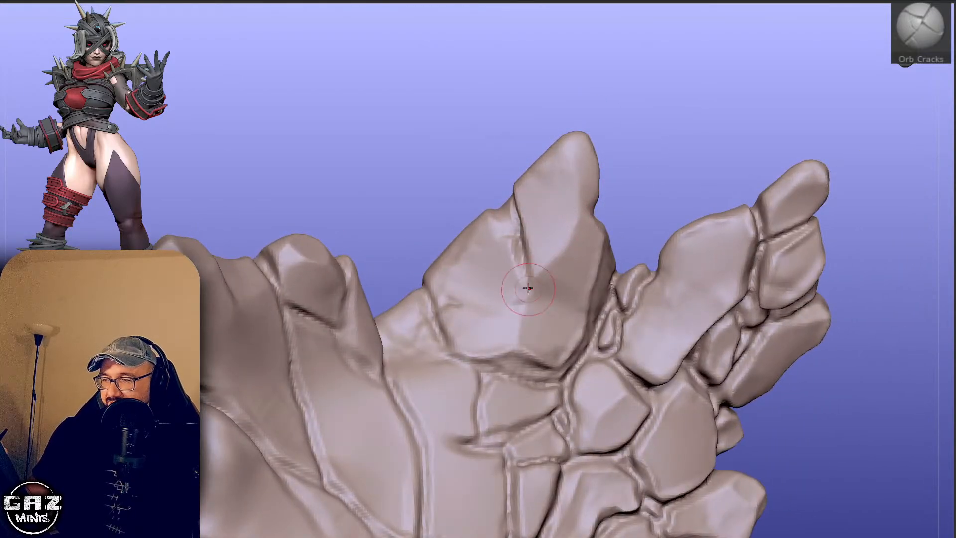
Extend the front crack to the foot of the tall spike and deepen it along its length from the notch.
{"action": "right_click_drag", "start_coordinate": [589, 274], "coordinate": [556, 266]}
{"action": "left_click_drag", "start_coordinate": [526, 281], "coordinate": [544, 355]}
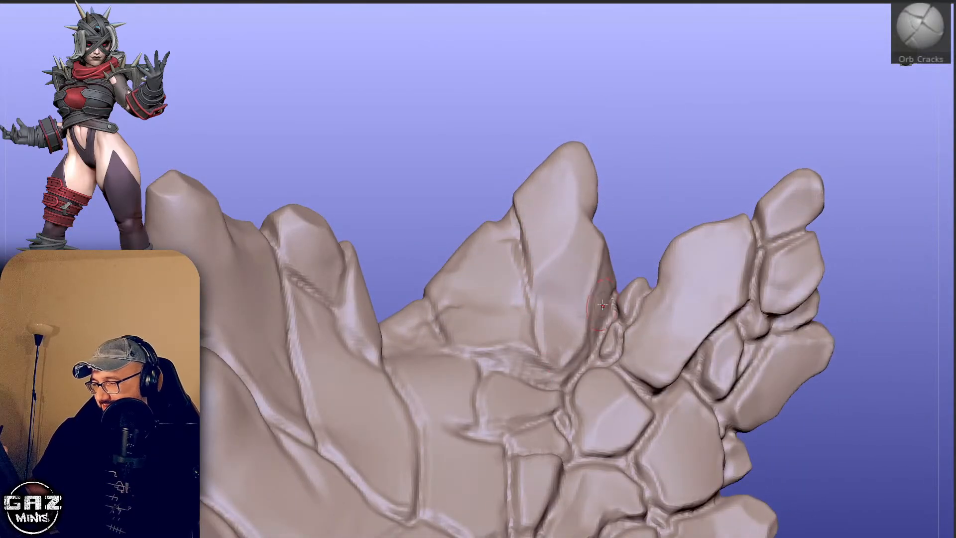
{"action": "right_click_drag", "start_coordinate": [544, 355], "coordinate": [542, 376]}
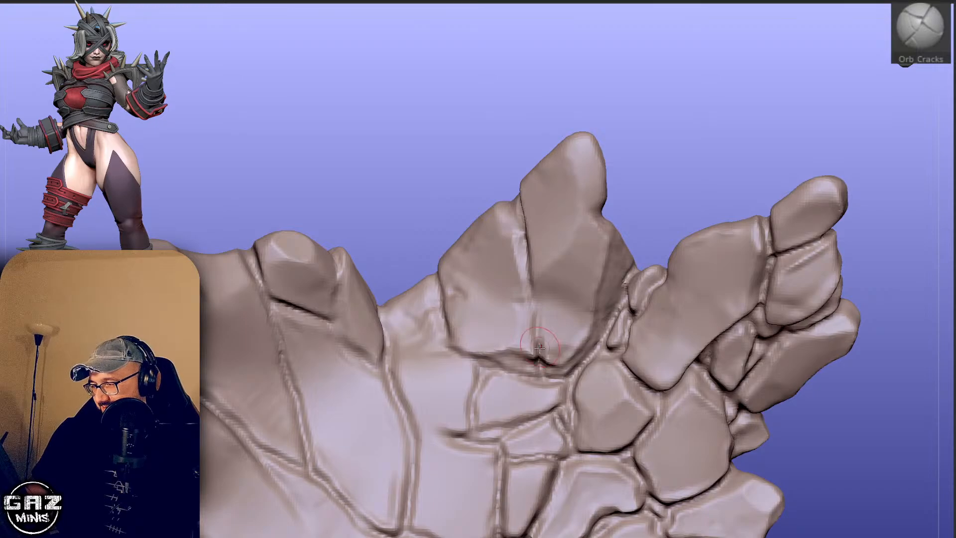
{"action": "right_click_drag", "start_coordinate": [567, 201], "coordinate": [519, 188]}
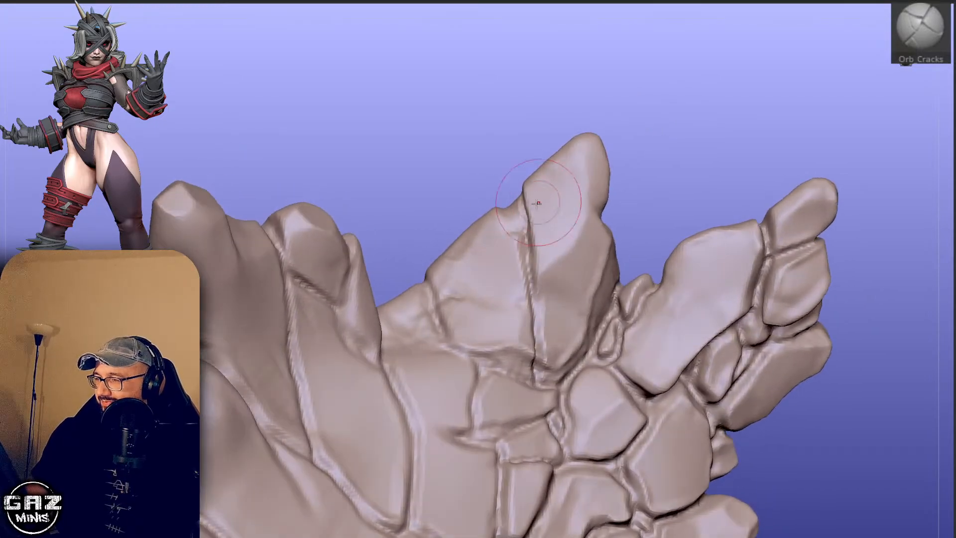
{"action": "mouse_move", "coordinate": [518, 187]}
{"action": "left_mouse_down"}
{"action": "mouse_move", "coordinate": [529, 249]}
{"action": "mouse_move", "coordinate": [565, 318]}
{"action": "left_mouse_up"}
{"action": "mouse_move", "coordinate": [565, 317]}
{"action": "right_mouse_down"}
{"action": "mouse_move", "coordinate": [636, 185]}
{"action": "mouse_move", "coordinate": [674, 144]}
{"action": "right_mouse_up"}
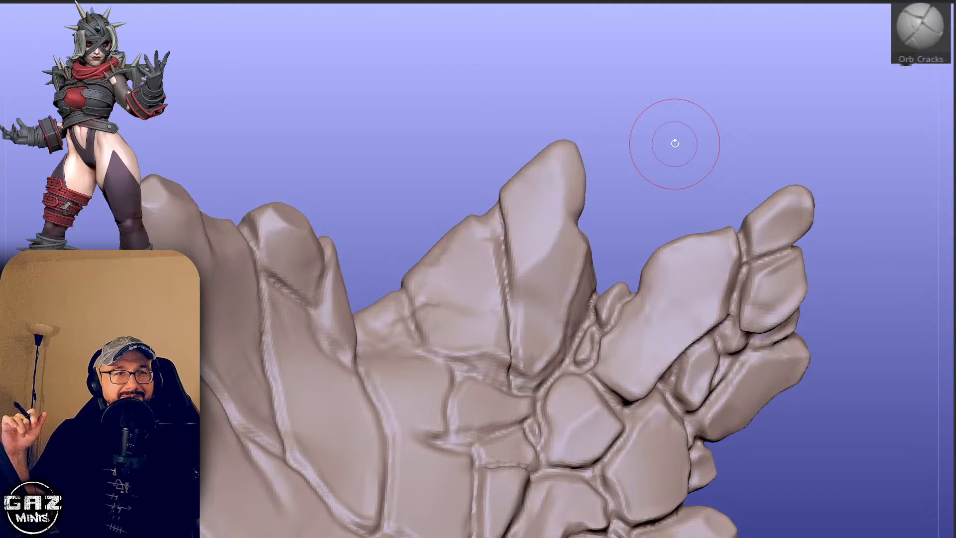
Isolate the notch at the top of the spike's front crack with a mask, reshape it with Move, and unmask.
{"action": "key", "text": "ctrl"}
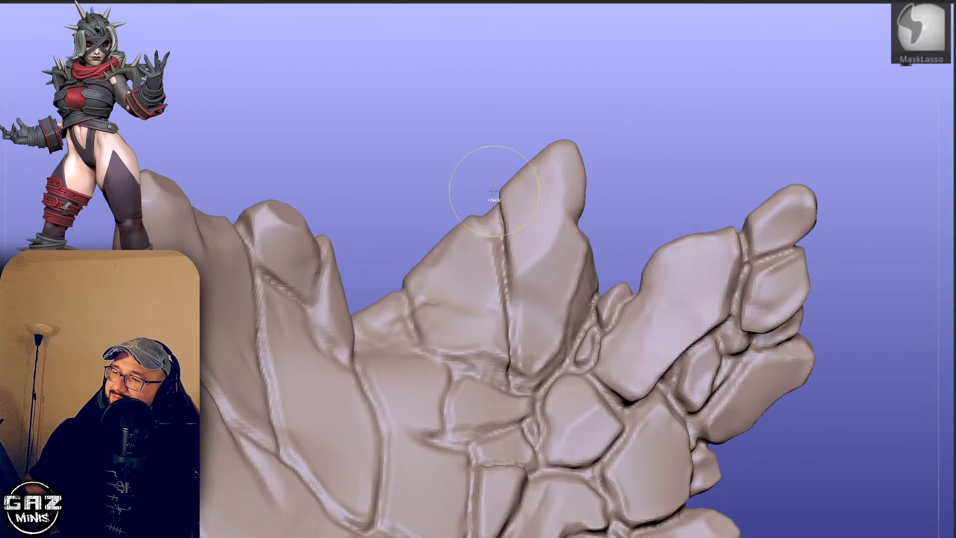
{"action": "mouse_move", "coordinate": [507, 257]}
{"action": "left_mouse_down", "text": "ctrl"}
{"action": "mouse_move", "coordinate": [464, 178]}
{"action": "mouse_move", "coordinate": [499, 221]}
{"action": "left_mouse_up", "text": "ctrl"}
{"action": "left_click", "coordinate": [473, 150], "text": "ctrl"}
{"action": "key", "text": "b"}
{"action": "key", "text": "m"}
{"action": "key", "text": "v"}
{"action": "left_click_drag", "start_coordinate": [622, 196], "coordinate": [627, 203], "text": "ctrl"}
Flatten the edge of the split-off chunk beside the spike's front crack with TrimDynamic.
{"action": "mouse_move", "coordinate": [628, 203]}
{"action": "right_mouse_down"}
{"action": "mouse_move", "coordinate": [638, 87]}
{"action": "mouse_move", "coordinate": [630, 114]}
{"action": "right_mouse_up"}
{"action": "key", "text": "b"}
{"action": "key", "text": "t"}
{"action": "key", "text": "d"}
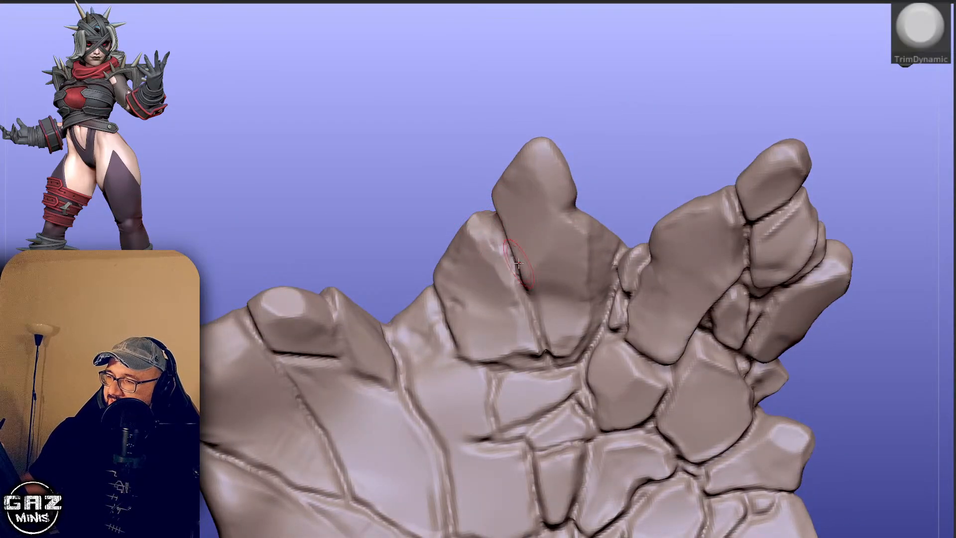
{"action": "mouse_move", "coordinate": [628, 130]}
{"action": "left_mouse_down", "text": "shift"}
{"action": "mouse_move", "coordinate": [647, 106]}
{"action": "mouse_move", "coordinate": [613, 135]}
{"action": "left_mouse_up", "text": "shift"}
Recut the upper end of the spike's crack where it meets the notch with Orb Cracks.
{"action": "key", "text": "b"}
{"action": "key", "text": "o"}
{"action": "key", "text": "c"}
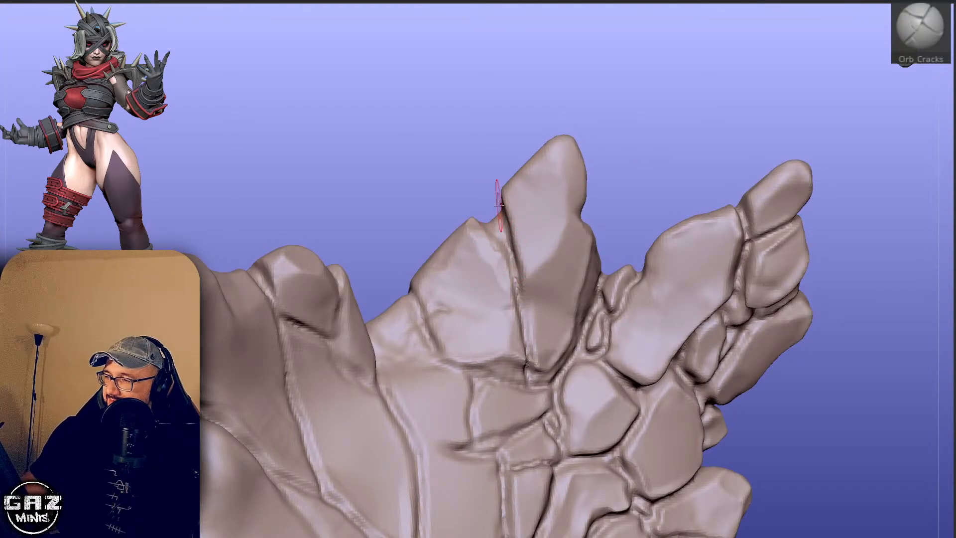
{"action": "left_click_drag", "start_coordinate": [498, 205], "coordinate": [680, 301]}
Isolate the rock base and carve a long diagonal crack across the back of the tall spike toward the underside.
{"action": "key", "text": "alt+shift+s"}
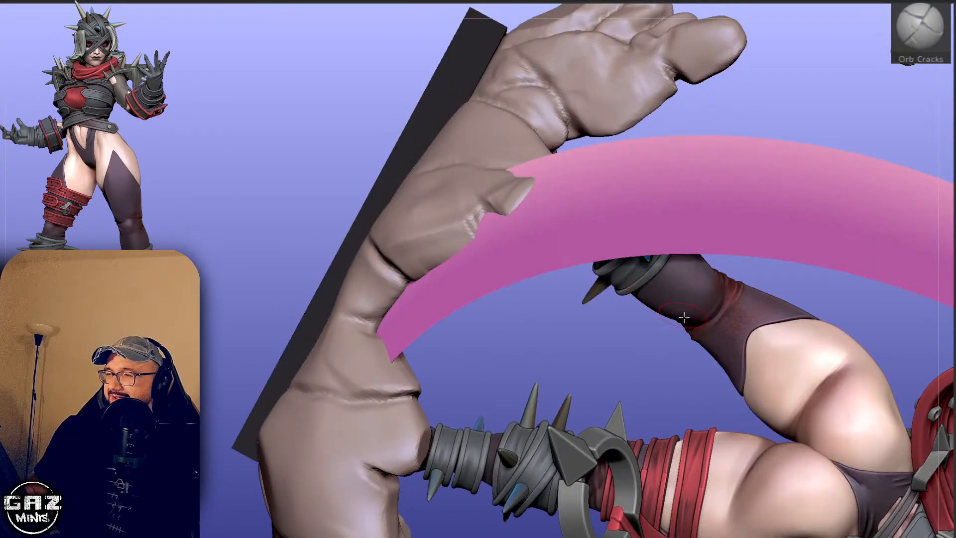
{"action": "left_click_drag", "start_coordinate": [689, 136], "coordinate": [518, 235]}
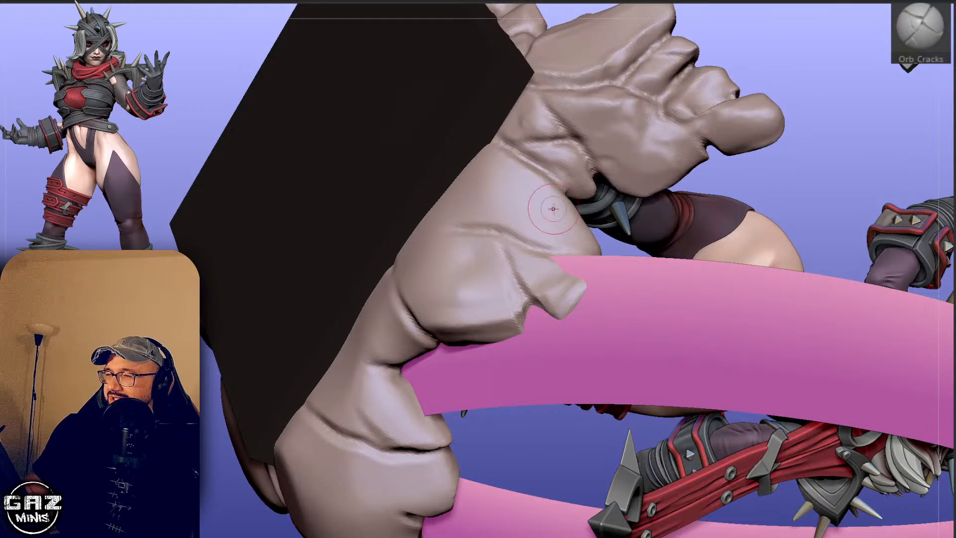
{"action": "left_click_drag", "start_coordinate": [806, 110], "coordinate": [844, 152], "text": "alt"}
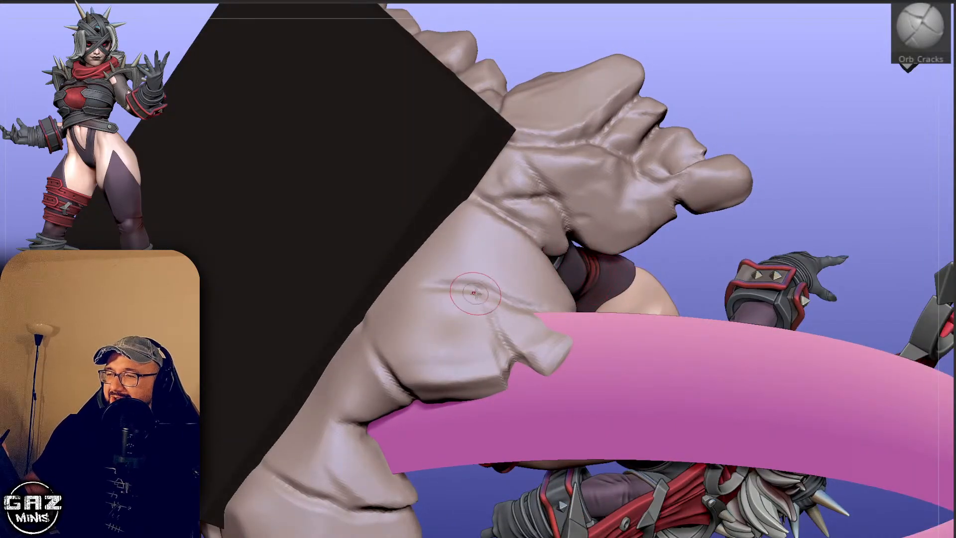
{"action": "left_click_drag", "start_coordinate": [457, 272], "coordinate": [422, 241]}
{"action": "key", "text": "alt+shift+s"}
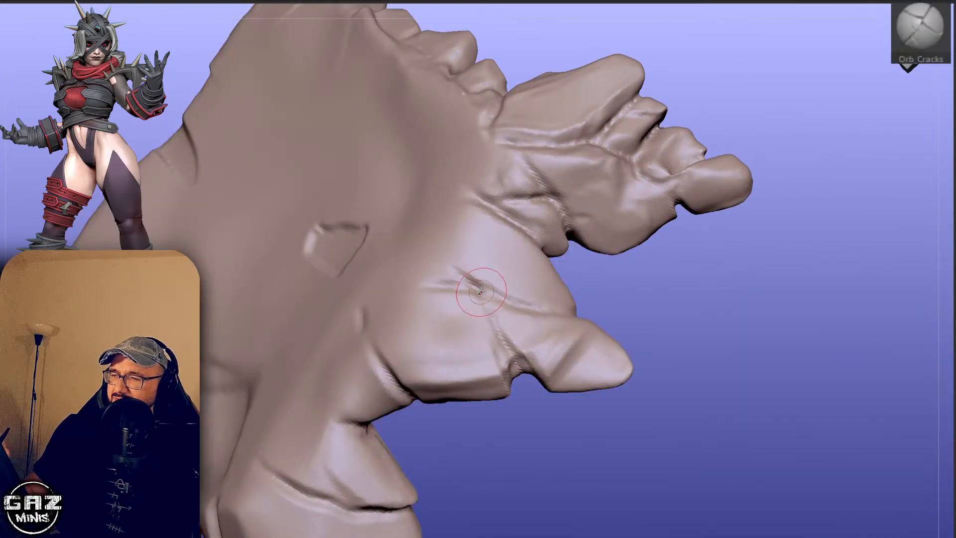
{"action": "left_click_drag", "start_coordinate": [481, 291], "coordinate": [416, 231]}
{"action": "left_click_drag", "start_coordinate": [524, 310], "coordinate": [472, 279]}
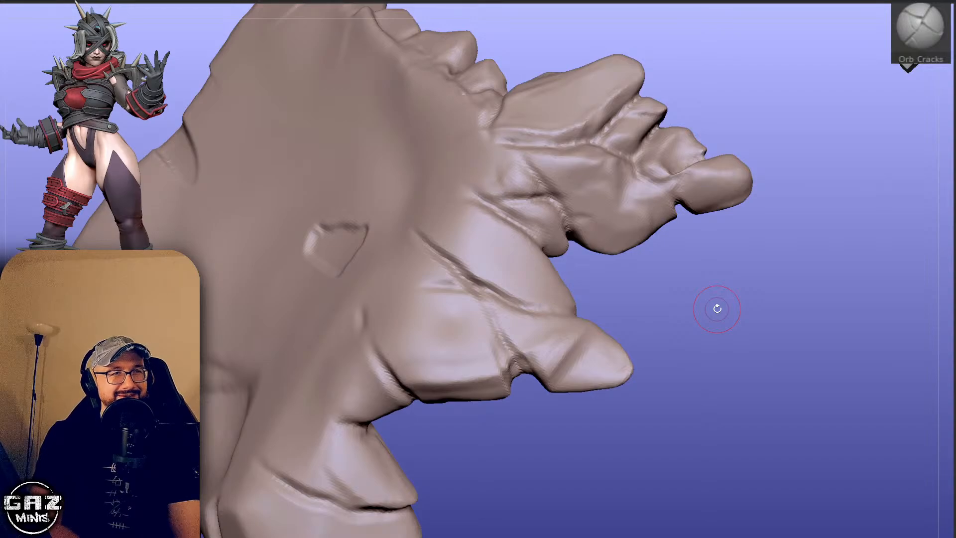
{"action": "mouse_move", "coordinate": [717, 309]}
{"action": "left_mouse_down"}
{"action": "mouse_move", "coordinate": [776, 279]}
{"action": "mouse_move", "coordinate": [852, 174]}
{"action": "mouse_move", "coordinate": [829, 284]}
{"action": "mouse_move", "coordinate": [849, 305]}
{"action": "mouse_move", "coordinate": [723, 277]}
{"action": "mouse_move", "coordinate": [893, 255]}
{"action": "left_mouse_up"}
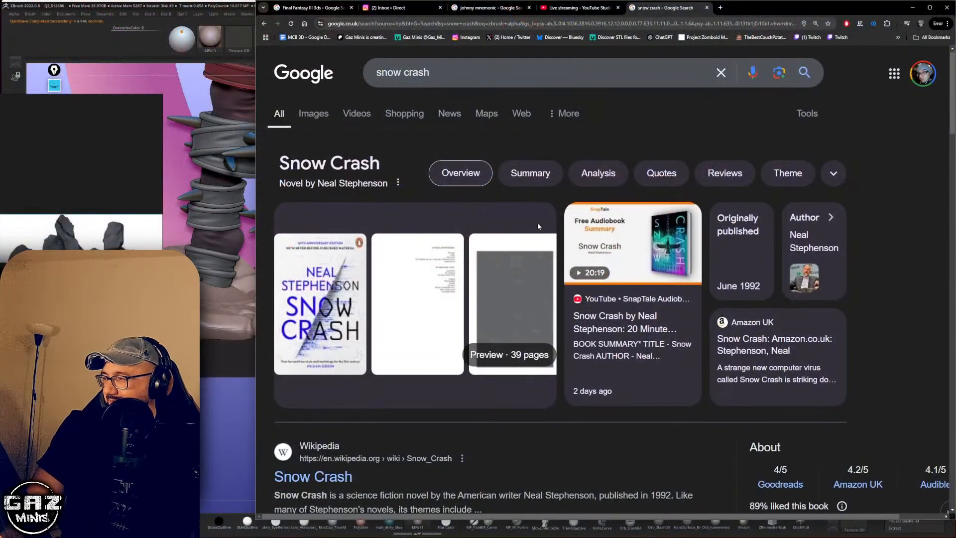
Switch to the web browser and read through the Google results for the novel Snow Crash.
{"action": "scroll", "coordinate": [536, 222], "scroll_direction": "down", "scroll_amount": 3}
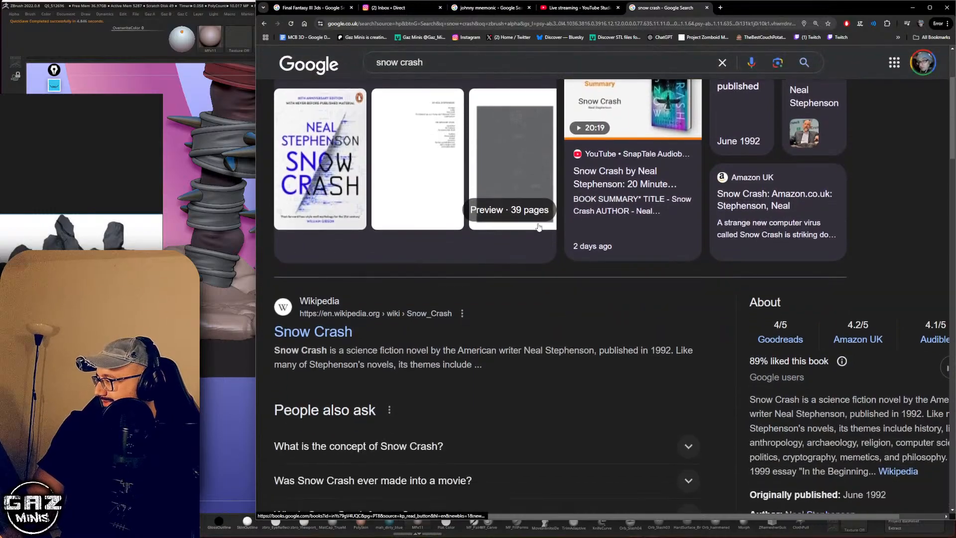
{"action": "scroll", "coordinate": [538, 226], "scroll_direction": "down", "scroll_amount": 1}
{"action": "scroll", "coordinate": [682, 345], "scroll_direction": "down", "scroll_amount": 1}
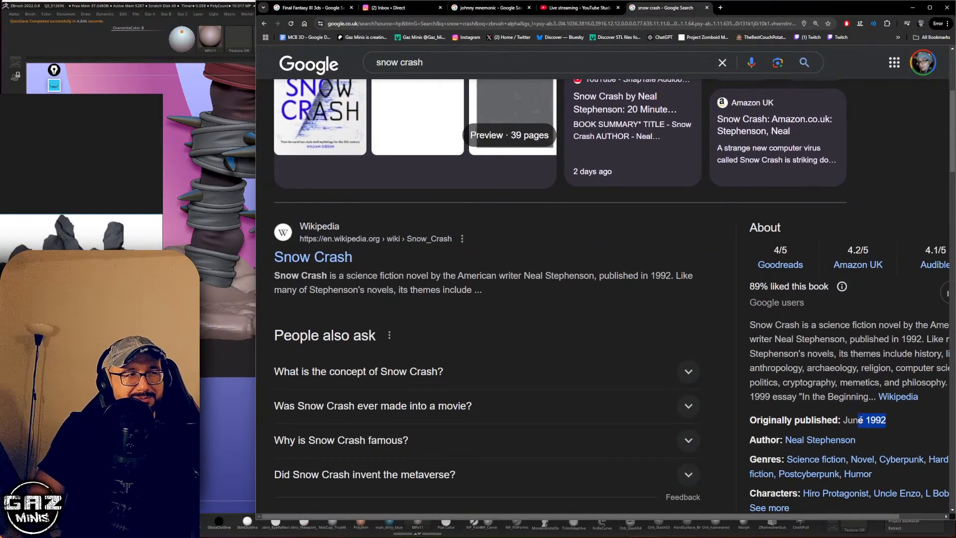
{"action": "left_click", "coordinate": [482, 11]}
{"action": "left_click", "coordinate": [670, 7]}
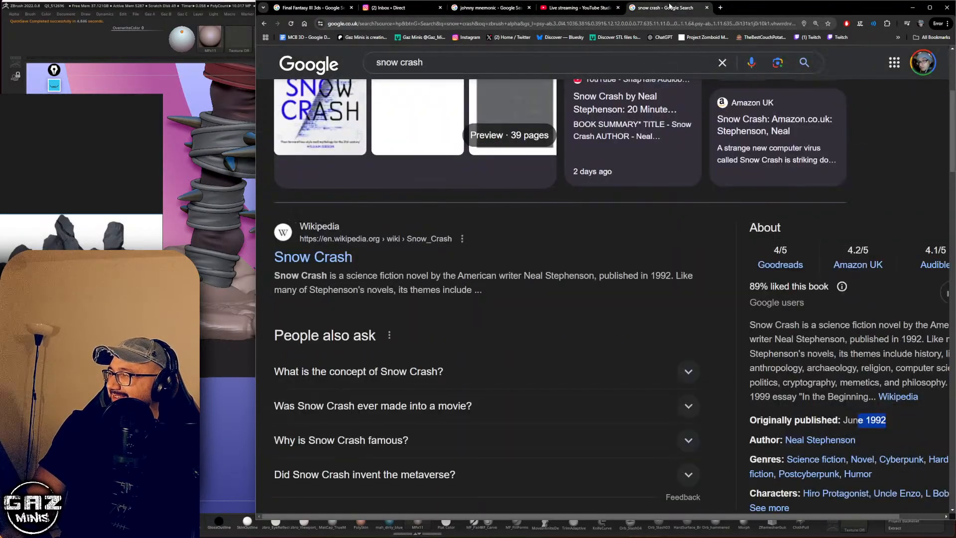
Search Google for "johnny mnemonic book" and look through the results.
{"action": "left_click_drag", "start_coordinate": [429, 69], "coordinate": [326, 69]}
{"action": "type", "text": "johnny mnemonic"}
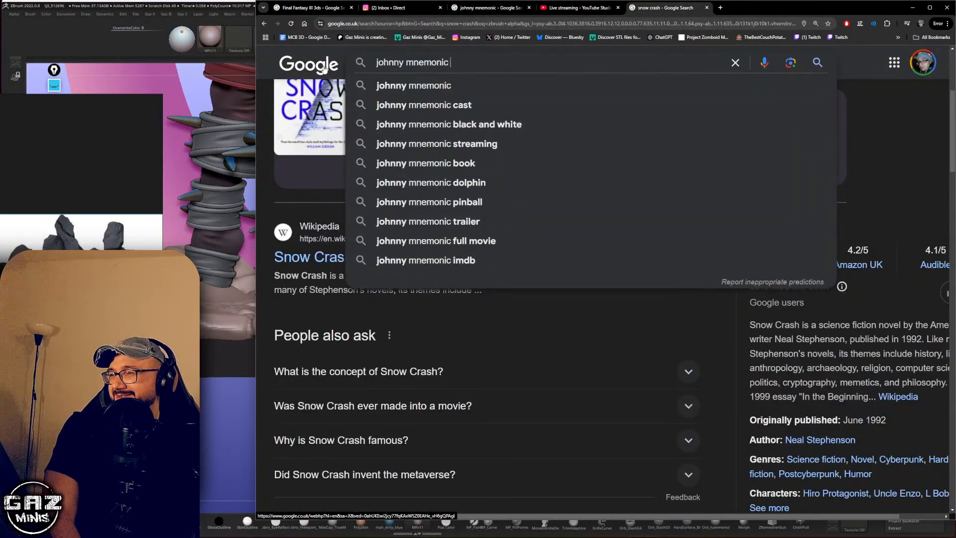
{"action": "type", "text": "book"}
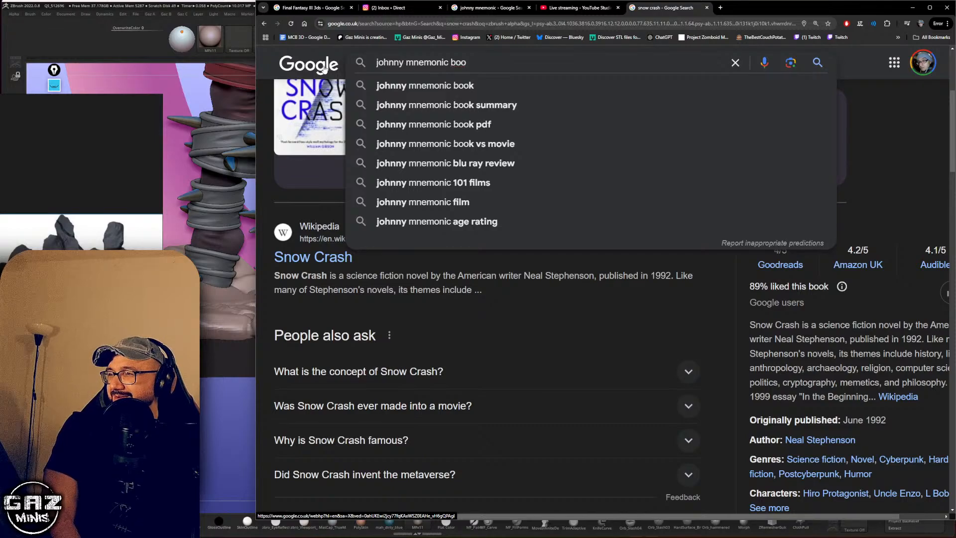
{"action": "key", "text": "Return"}
{"action": "scroll", "coordinate": [576, 217], "scroll_direction": "down", "scroll_amount": 1}
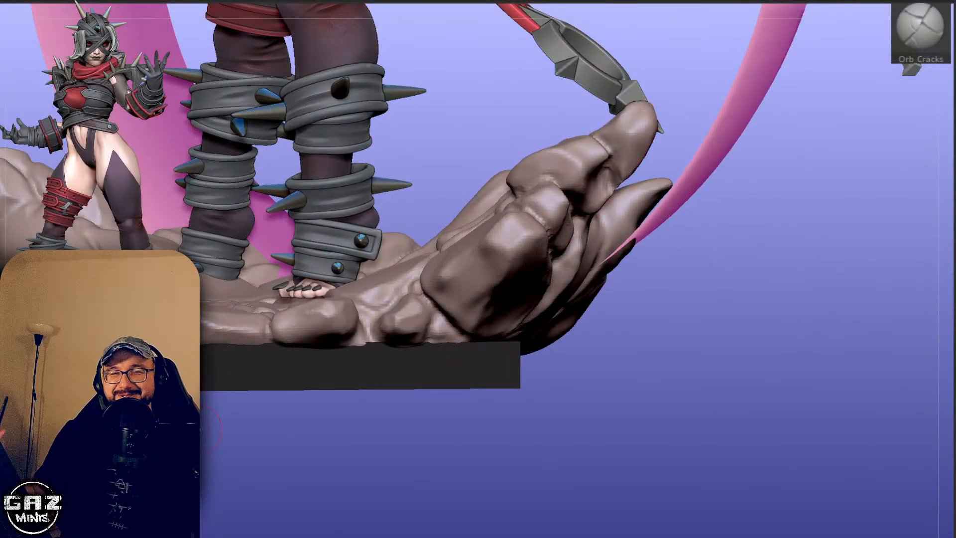
Return to ZBrush, then carve and smooth the notch beneath the tip of the rock base's side spike with Orb Cracks.
{"action": "left_click_drag", "start_coordinate": [199, 429], "coordinate": [614, 348]}
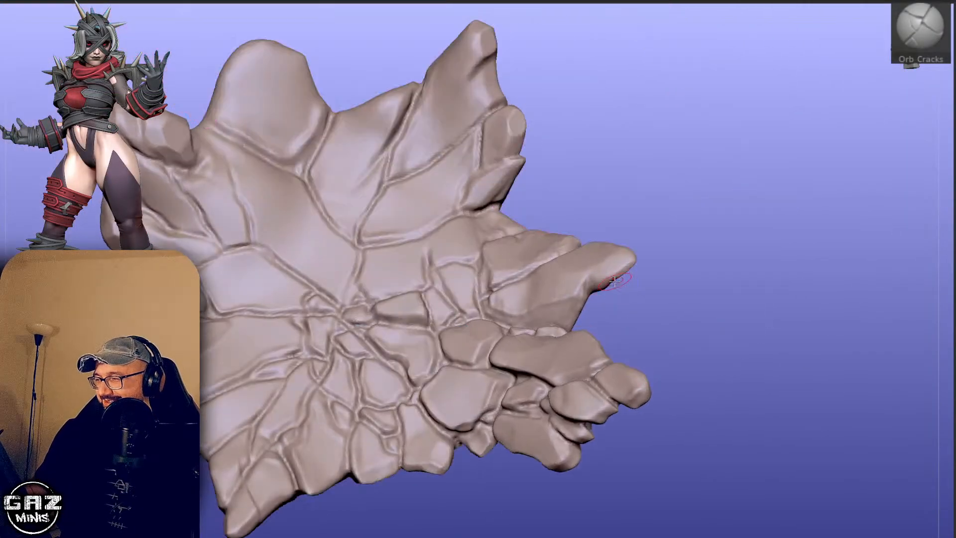
{"action": "left_click_drag", "start_coordinate": [590, 284], "coordinate": [593, 292]}
{"action": "left_click_drag", "start_coordinate": [622, 309], "coordinate": [642, 299]}
{"action": "mouse_move", "coordinate": [589, 278]}
{"action": "left_mouse_down", "text": "shift"}
{"action": "mouse_move", "coordinate": [610, 291]}
{"action": "mouse_move", "coordinate": [592, 294]}
{"action": "left_mouse_up", "text": "shift"}
{"action": "left_click_drag", "start_coordinate": [622, 308], "coordinate": [619, 326]}
{"action": "left_click_drag", "start_coordinate": [591, 269], "coordinate": [571, 301]}
{"action": "left_click_drag", "start_coordinate": [628, 310], "coordinate": [575, 317]}
{"action": "left_click_drag", "start_coordinate": [639, 299], "coordinate": [588, 298]}
Flatten the spike's surface just below the notched tip with hPolish.
{"action": "key", "text": "b"}
{"action": "key", "text": "h"}
{"action": "key", "text": "p"}
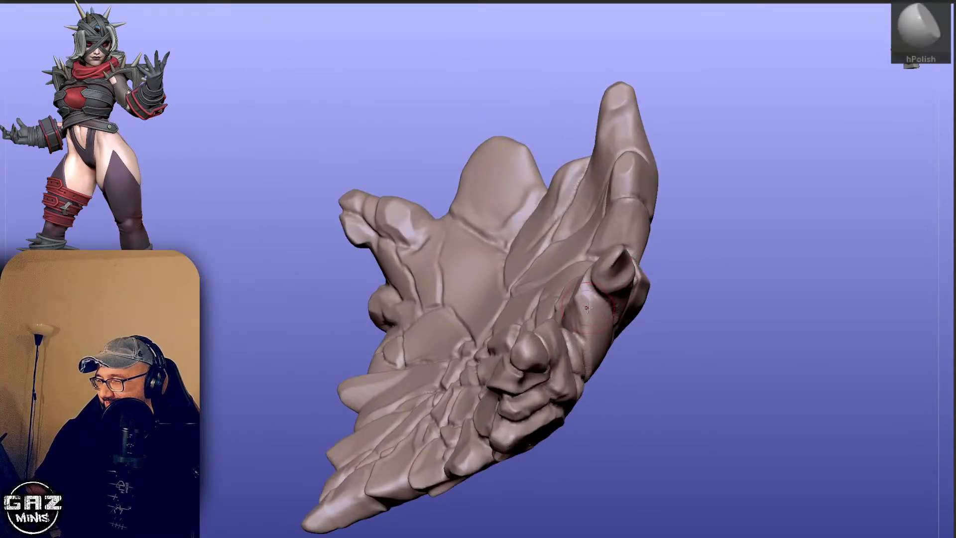
{"action": "left_click_drag", "start_coordinate": [657, 297], "coordinate": [624, 300]}
{"action": "left_click_drag", "start_coordinate": [672, 245], "coordinate": [704, 247]}
Carve a long crack with Orb Cracks from the notch under the spike's tip down its underside.
{"action": "key", "text": "b"}
{"action": "key", "text": "o"}
{"action": "key", "text": "c"}
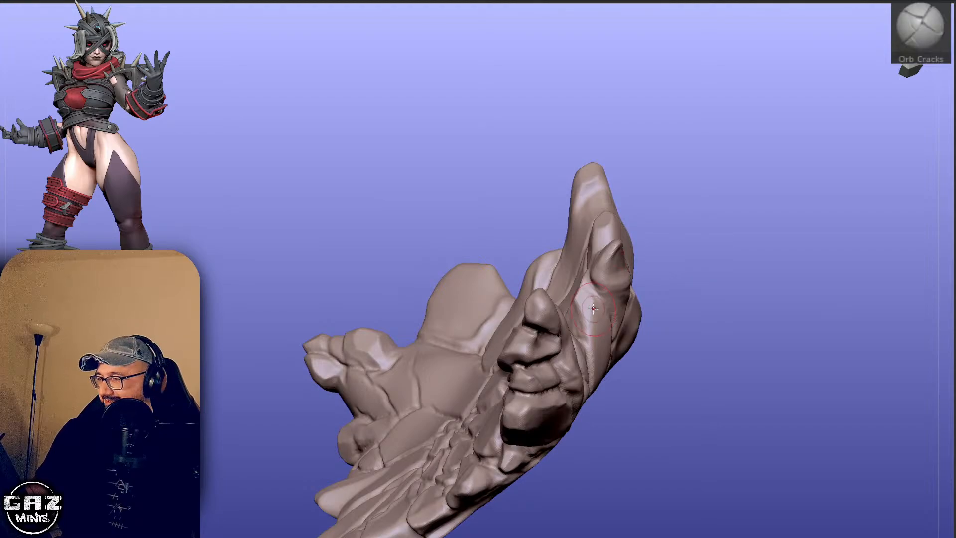
{"action": "left_click_drag", "start_coordinate": [762, 186], "coordinate": [734, 219]}
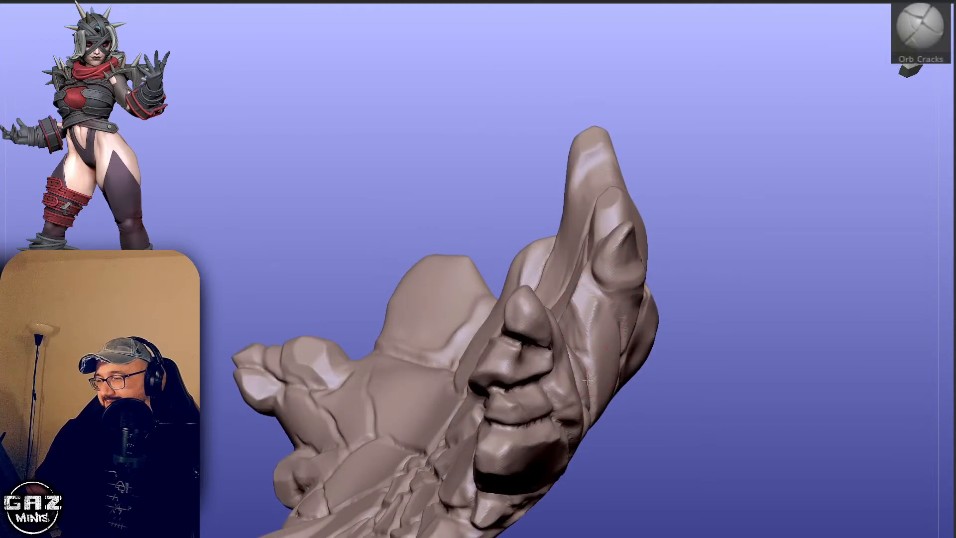
{"action": "left_click_drag", "start_coordinate": [665, 321], "coordinate": [648, 313]}
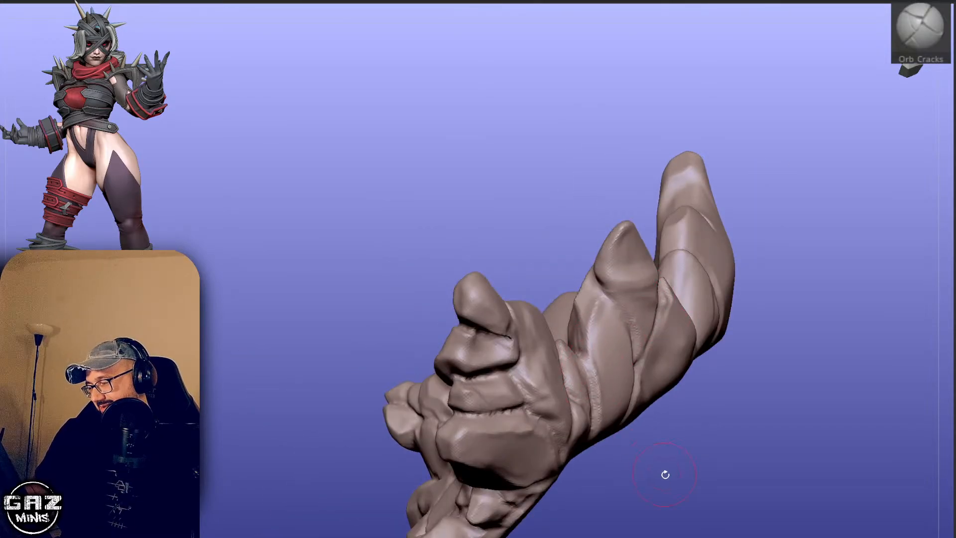
{"action": "left_click_drag", "start_coordinate": [665, 474], "coordinate": [721, 393]}
{"action": "right_click_drag", "start_coordinate": [784, 191], "coordinate": [752, 244], "text": "ctrl"}
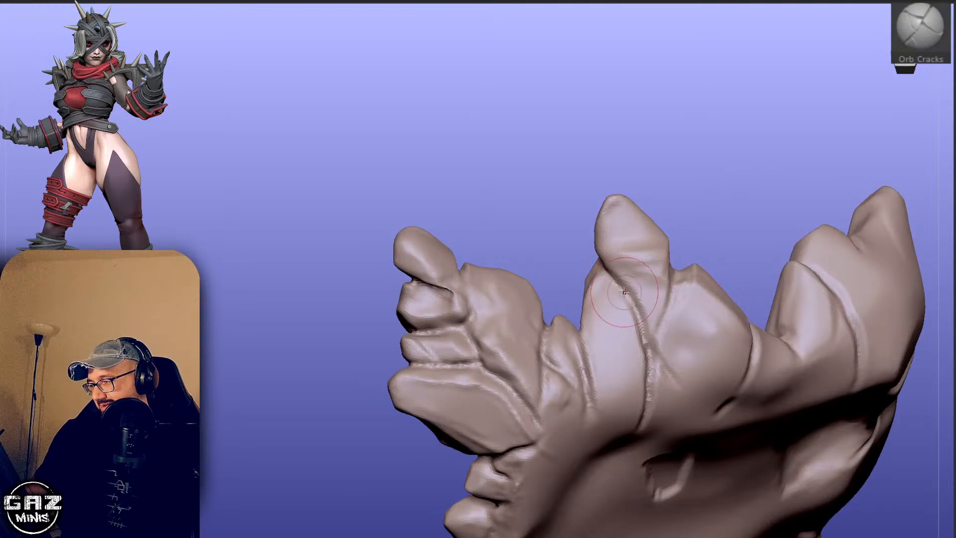
{"action": "mouse_move", "coordinate": [727, 192]}
{"action": "left_mouse_down"}
{"action": "mouse_move", "coordinate": [633, 275]}
{"action": "mouse_move", "coordinate": [732, 246]}
{"action": "mouse_move", "coordinate": [653, 265]}
{"action": "mouse_move", "coordinate": [612, 254]}
{"action": "left_mouse_up"}
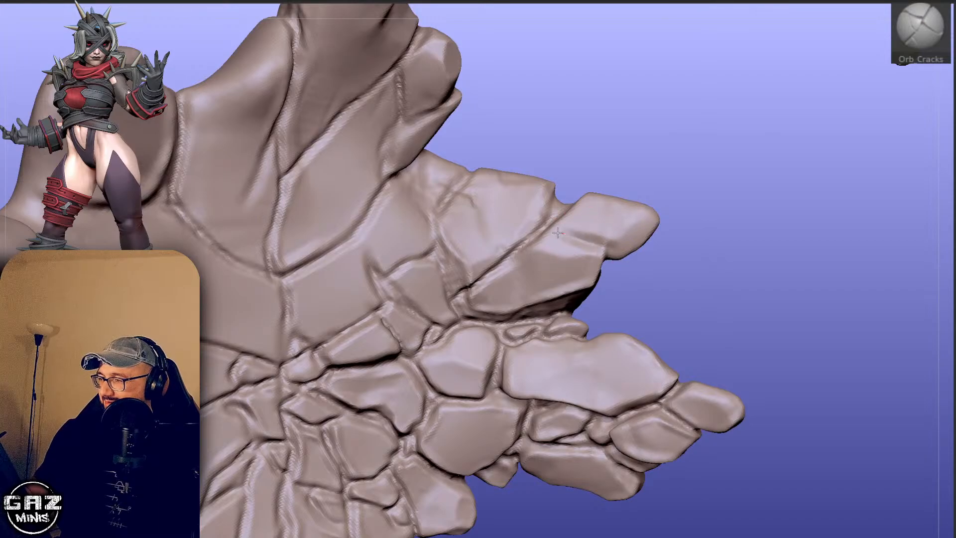
Mask the chunk at the spike's tip with MaskLasso and invert the mask so only that chunk is editable.
{"action": "left_click_drag", "start_coordinate": [634, 189], "coordinate": [543, 218]}
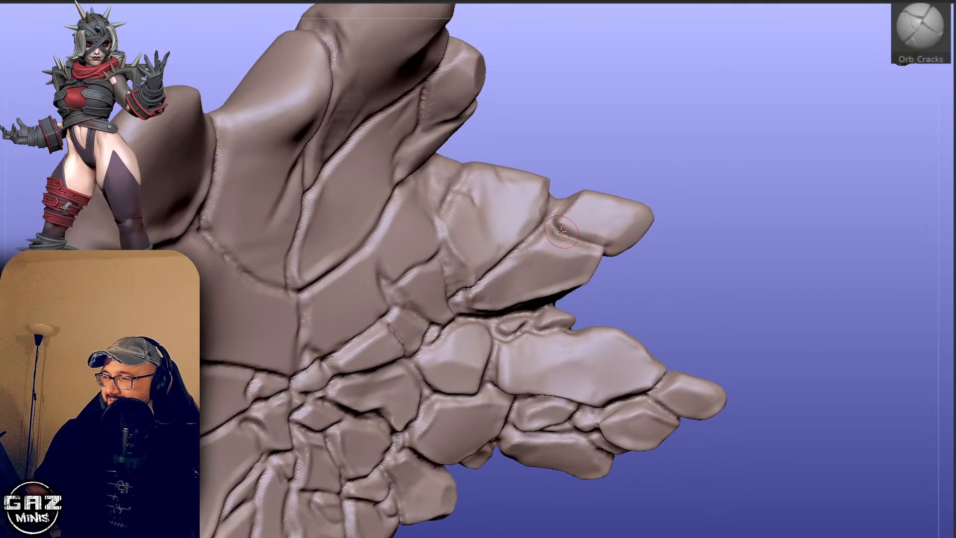
{"action": "mouse_move", "coordinate": [690, 209]}
{"action": "left_mouse_down"}
{"action": "mouse_move", "coordinate": [776, 167]}
{"action": "mouse_move", "coordinate": [811, 128]}
{"action": "mouse_move", "coordinate": [674, 132]}
{"action": "mouse_move", "coordinate": [614, 158]}
{"action": "mouse_move", "coordinate": [617, 179]}
{"action": "mouse_move", "coordinate": [589, 145]}
{"action": "mouse_move", "coordinate": [575, 161]}
{"action": "left_mouse_up"}
{"action": "left_click_drag", "start_coordinate": [625, 121], "coordinate": [633, 132]}
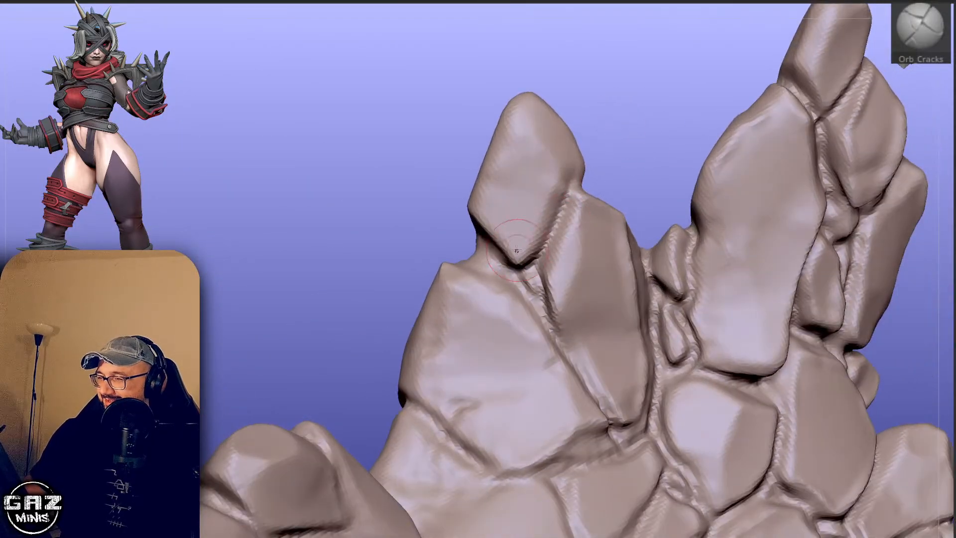
{"action": "mouse_move", "coordinate": [467, 231]}
{"action": "left_mouse_down", "text": "ctrl"}
{"action": "mouse_move", "coordinate": [503, 266]}
{"action": "mouse_move", "coordinate": [560, 214]}
{"action": "mouse_move", "coordinate": [551, 70]}
{"action": "mouse_move", "coordinate": [438, 227]}
{"action": "left_mouse_up", "text": "ctrl"}
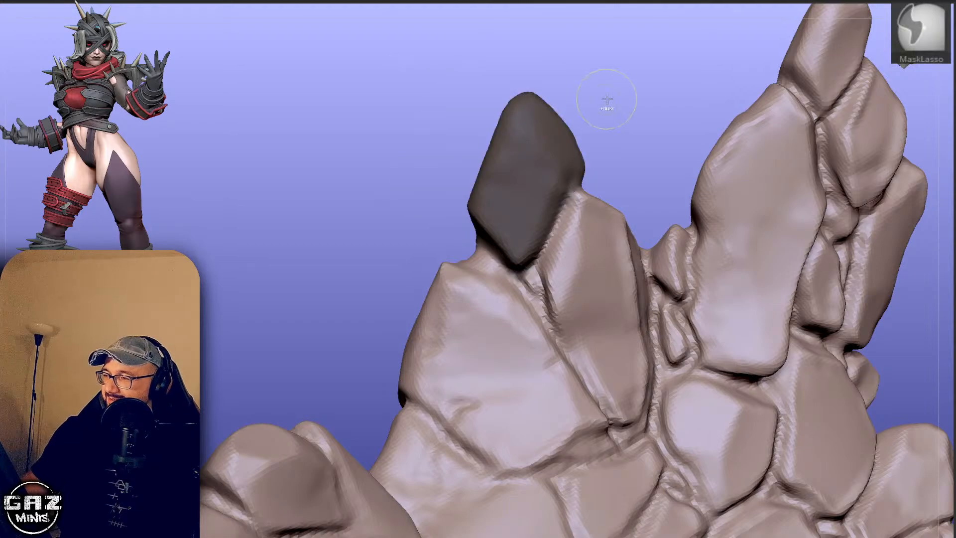
{"action": "left_click", "coordinate": [607, 99], "text": "ctrl"}
{"action": "mouse_move", "coordinate": [620, 115]}
{"action": "left_mouse_down"}
{"action": "mouse_move", "coordinate": [619, 89]}
{"action": "mouse_move", "coordinate": [628, 120]}
{"action": "mouse_move", "coordinate": [687, 100]}
{"action": "mouse_move", "coordinate": [736, 106]}
{"action": "mouse_move", "coordinate": [761, 203]}
{"action": "mouse_move", "coordinate": [677, 150]}
{"action": "left_mouse_up"}
Shift the unmasked tip chunk outward with the Move brush so it overhangs the rock below.
{"action": "key", "text": "b"}
{"action": "key", "text": "m"}
{"action": "key", "text": "v"}
{"action": "mouse_move", "coordinate": [505, 246]}
{"action": "left_mouse_down", "text": "ctrl"}
{"action": "mouse_move", "coordinate": [432, 256]}
{"action": "mouse_move", "coordinate": [443, 246]}
{"action": "left_mouse_up", "text": "ctrl"}
{"action": "left_click_drag", "start_coordinate": [672, 109], "coordinate": [715, 127]}
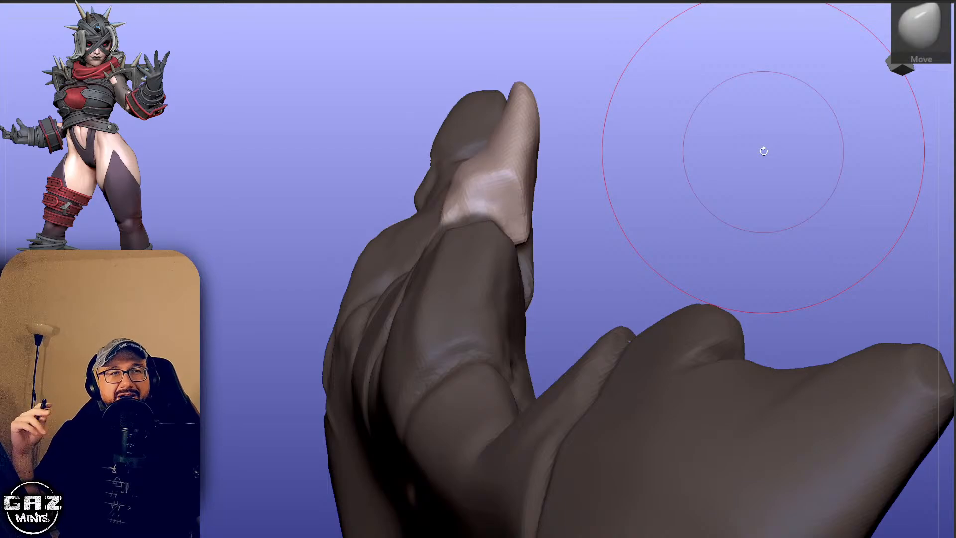
{"action": "left_click_drag", "start_coordinate": [764, 151], "coordinate": [654, 204]}
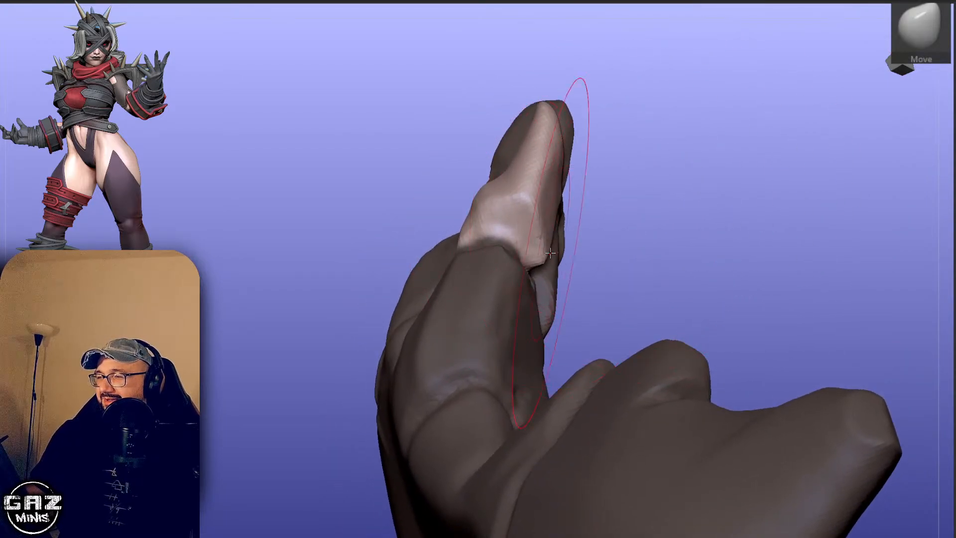
{"action": "left_click_drag", "start_coordinate": [543, 261], "coordinate": [557, 270]}
{"action": "mouse_move", "coordinate": [669, 210]}
{"action": "left_mouse_down"}
{"action": "mouse_move", "coordinate": [685, 232]}
{"action": "mouse_move", "coordinate": [633, 269]}
{"action": "left_mouse_up"}
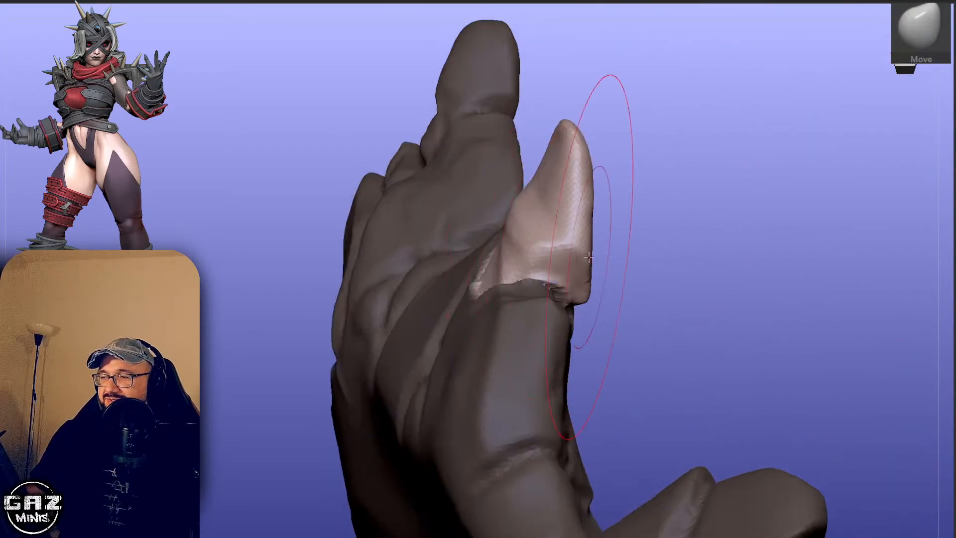
{"action": "mouse_move", "coordinate": [612, 211]}
{"action": "left_mouse_down"}
{"action": "mouse_move", "coordinate": [677, 196]}
{"action": "mouse_move", "coordinate": [634, 219]}
{"action": "left_mouse_up"}
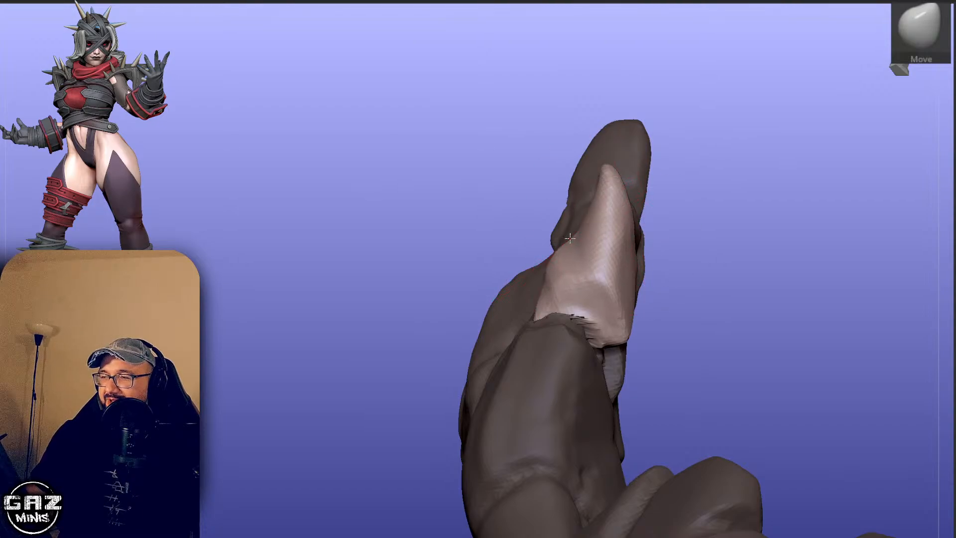
{"action": "left_click_drag", "start_coordinate": [570, 238], "coordinate": [562, 211]}
{"action": "left_click_drag", "start_coordinate": [707, 170], "coordinate": [631, 199]}
Soften the mask border and reshape the inner side of the tip chunk with the Move brush.
{"action": "mouse_move", "coordinate": [615, 148]}
{"action": "left_mouse_down", "text": "ctrl"}
{"action": "mouse_move", "coordinate": [569, 278]}
{"action": "mouse_move", "coordinate": [677, 174]}
{"action": "mouse_move", "coordinate": [648, 141]}
{"action": "mouse_move", "coordinate": [587, 267]}
{"action": "mouse_move", "coordinate": [635, 171]}
{"action": "left_mouse_up", "text": "ctrl"}
{"action": "key", "text": "ctrl+z"}
{"action": "left_click", "coordinate": [599, 243], "text": "ctrl"}
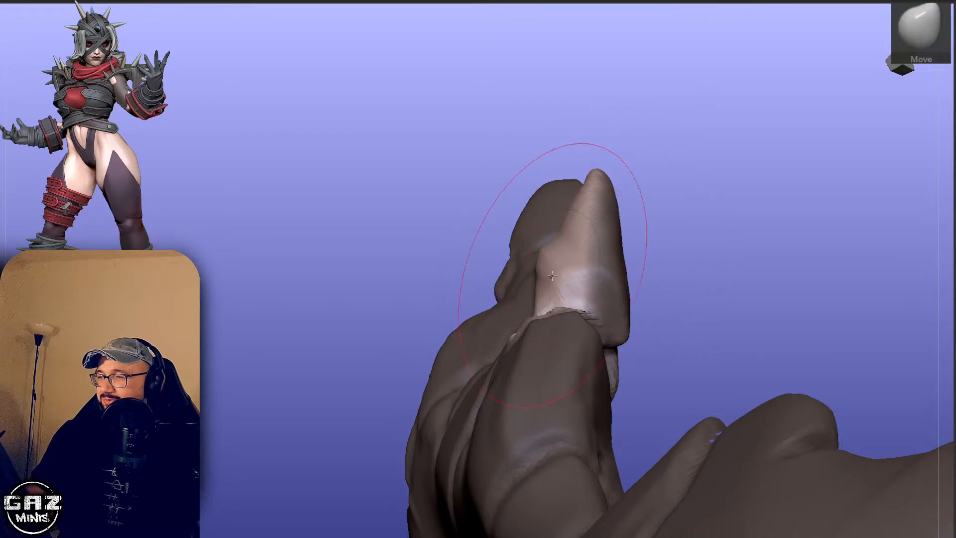
{"action": "left_click_drag", "start_coordinate": [552, 276], "coordinate": [532, 284]}
{"action": "mouse_move", "coordinate": [665, 214]}
{"action": "left_mouse_down"}
{"action": "mouse_move", "coordinate": [726, 200]}
{"action": "mouse_move", "coordinate": [631, 246]}
{"action": "mouse_move", "coordinate": [737, 209]}
{"action": "left_mouse_up"}
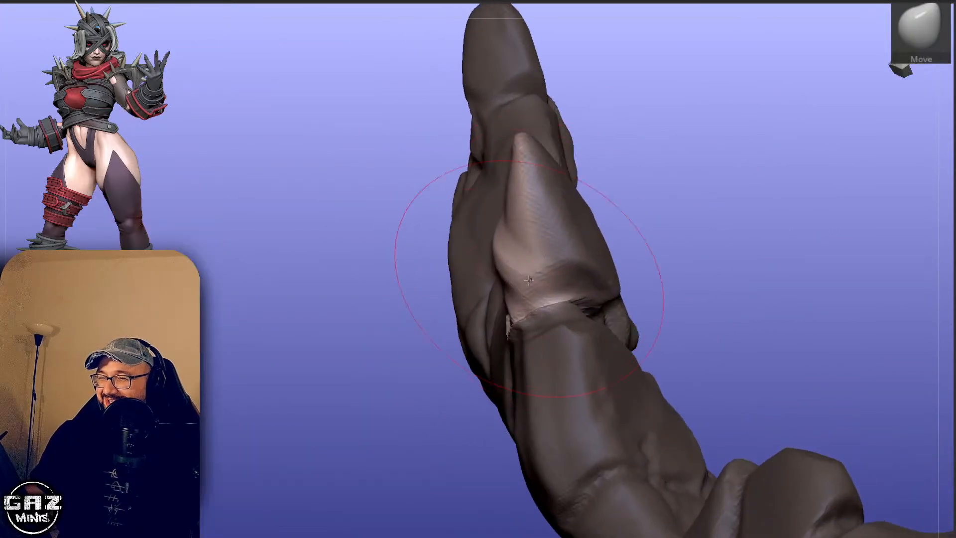
{"action": "left_click_drag", "start_coordinate": [529, 281], "coordinate": [520, 282]}
{"action": "left_click_drag", "start_coordinate": [709, 201], "coordinate": [642, 227]}
{"action": "left_click_drag", "start_coordinate": [642, 226], "coordinate": [660, 244], "text": "ctrl"}
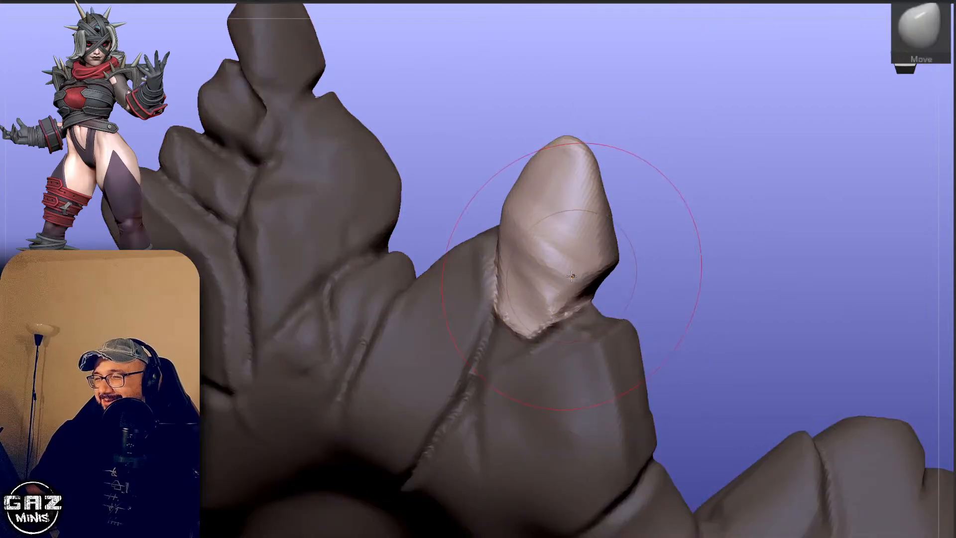
{"action": "key", "text": "bracketleft"}
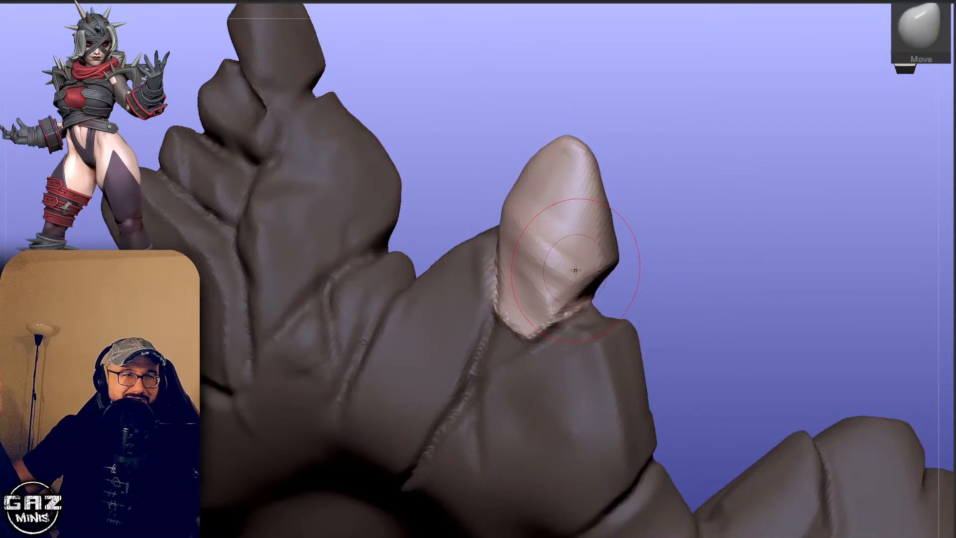
Polish the underside of the tip chunk where it meets the lower rock with hPolish and clear the mask.
{"action": "left_click_drag", "start_coordinate": [642, 199], "coordinate": [691, 211], "text": "alt"}
{"action": "key", "text": "b"}
{"action": "key", "text": "h"}
{"action": "key", "text": "p"}
{"action": "mouse_move", "coordinate": [577, 306]}
{"action": "left_mouse_down"}
{"action": "mouse_move", "coordinate": [542, 334]}
{"action": "mouse_move", "coordinate": [572, 336]}
{"action": "left_mouse_up"}
{"action": "left_click_drag", "start_coordinate": [715, 310], "coordinate": [730, 314], "text": "ctrl"}
{"action": "key", "text": "s"}
{"action": "left_click_drag", "start_coordinate": [713, 258], "coordinate": [666, 247]}
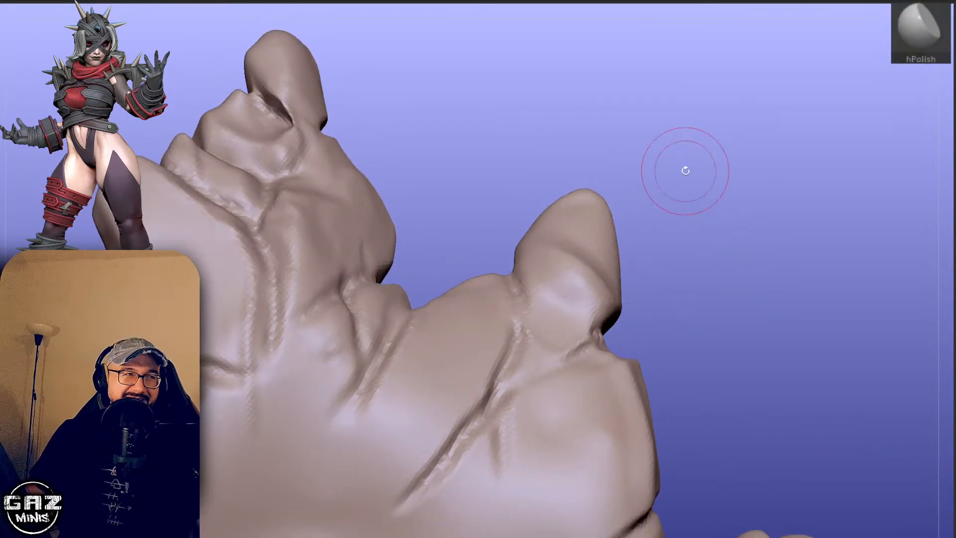
Recut the crack on the spike's back below the shifted tip chunk with Orb Cracks.
{"action": "left_click_drag", "start_coordinate": [685, 171], "coordinate": [685, 199]}
{"action": "key", "text": "b"}
{"action": "key", "text": "o"}
{"action": "key", "text": "c"}
{"action": "mouse_move", "coordinate": [516, 377]}
{"action": "left_mouse_down"}
{"action": "mouse_move", "coordinate": [523, 305]}
{"action": "mouse_move", "coordinate": [522, 353]}
{"action": "left_mouse_up"}
{"action": "right_click_drag", "start_coordinate": [536, 353], "coordinate": [541, 386]}
{"action": "mouse_move", "coordinate": [527, 371]}
{"action": "left_mouse_down"}
{"action": "mouse_move", "coordinate": [586, 354]}
{"action": "mouse_move", "coordinate": [572, 348]}
{"action": "mouse_move", "coordinate": [524, 366]}
{"action": "left_mouse_up"}
Extend the Orb Cracks groove around the outer side of the spike beneath the tip chunk.
{"action": "left_click_drag", "start_coordinate": [690, 240], "coordinate": [652, 249]}
{"action": "left_click_drag", "start_coordinate": [573, 347], "coordinate": [625, 305]}
{"action": "left_click_drag", "start_coordinate": [723, 243], "coordinate": [667, 263]}
{"action": "left_click_drag", "start_coordinate": [633, 309], "coordinate": [596, 325]}
{"action": "mouse_move", "coordinate": [782, 226]}
{"action": "left_mouse_down"}
{"action": "mouse_move", "coordinate": [791, 117]}
{"action": "mouse_move", "coordinate": [783, 111]}
{"action": "mouse_move", "coordinate": [769, 199]}
{"action": "left_mouse_up"}
Flatten the lower sides of the tip chunk with hPolish to form harder facets.
{"action": "key", "text": "b"}
{"action": "key", "text": "h"}
{"action": "key", "text": "p"}
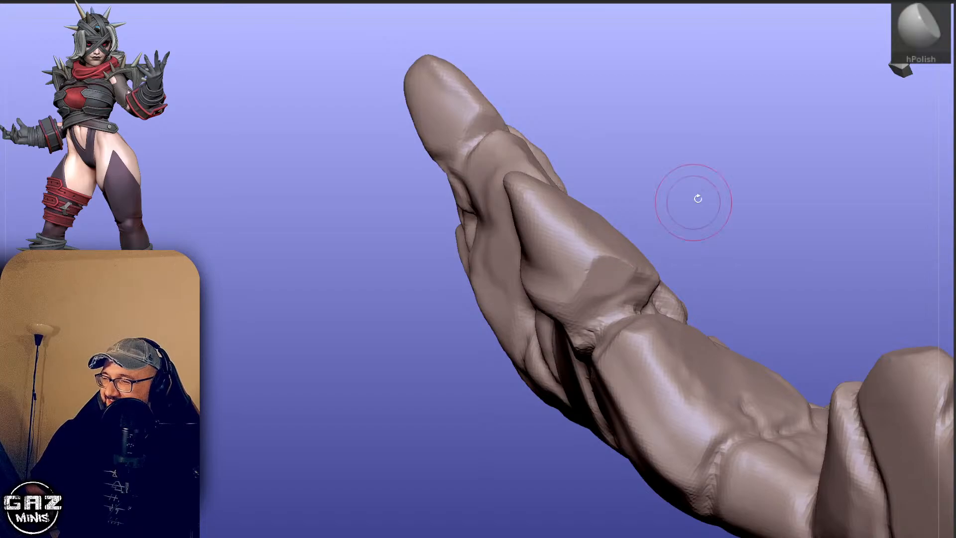
{"action": "mouse_move", "coordinate": [695, 199]}
{"action": "left_mouse_down"}
{"action": "mouse_move", "coordinate": [553, 282]}
{"action": "mouse_move", "coordinate": [592, 276]}
{"action": "left_mouse_up"}
{"action": "left_click_drag", "start_coordinate": [724, 209], "coordinate": [727, 197]}
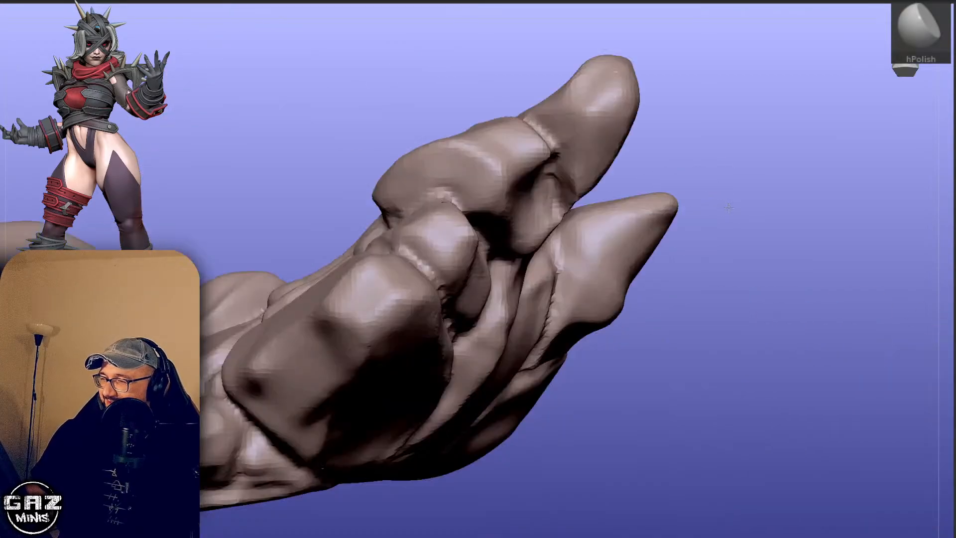
{"action": "left_click_drag", "start_coordinate": [787, 131], "coordinate": [752, 145]}
{"action": "mouse_move", "coordinate": [560, 244]}
{"action": "left_mouse_down"}
{"action": "mouse_move", "coordinate": [568, 237]}
{"action": "mouse_move", "coordinate": [560, 240]}
{"action": "left_mouse_up"}
Sharpen the seam between the tip chunk and the rock below across the spike's front with Orb Cracks.
{"action": "mouse_move", "coordinate": [722, 164]}
{"action": "left_mouse_down"}
{"action": "mouse_move", "coordinate": [759, 220]}
{"action": "mouse_move", "coordinate": [853, 107]}
{"action": "mouse_move", "coordinate": [439, 532]}
{"action": "mouse_move", "coordinate": [785, 270]}
{"action": "mouse_move", "coordinate": [617, 209]}
{"action": "mouse_move", "coordinate": [628, 203]}
{"action": "mouse_move", "coordinate": [588, 232]}
{"action": "left_mouse_up"}
{"action": "key", "text": "2"}
{"action": "mouse_move", "coordinate": [455, 312]}
{"action": "left_mouse_down"}
{"action": "mouse_move", "coordinate": [520, 226]}
{"action": "mouse_move", "coordinate": [535, 222]}
{"action": "left_mouse_up"}
{"action": "left_click_drag", "start_coordinate": [606, 195], "coordinate": [634, 205]}
{"action": "left_click_drag", "start_coordinate": [553, 239], "coordinate": [490, 307]}
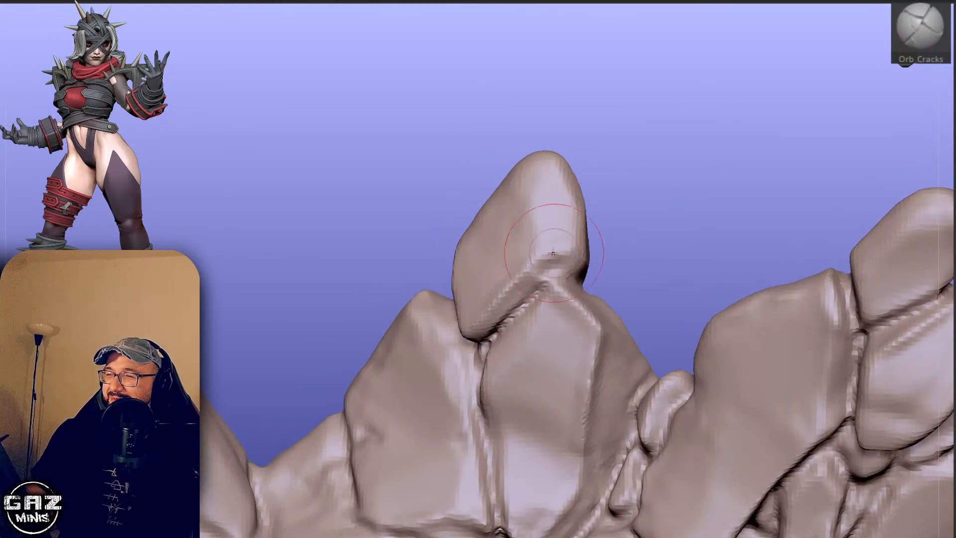
{"action": "left_click_drag", "start_coordinate": [649, 206], "coordinate": [648, 211]}
{"action": "left_click_drag", "start_coordinate": [551, 284], "coordinate": [562, 276]}
{"action": "left_click_drag", "start_coordinate": [622, 245], "coordinate": [644, 241]}
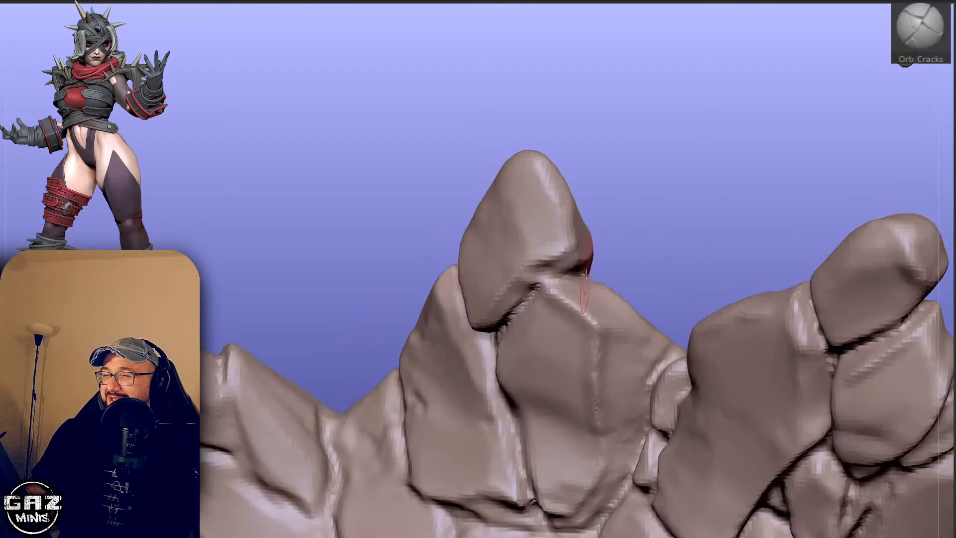
{"action": "left_click_drag", "start_coordinate": [586, 274], "coordinate": [534, 293]}
{"action": "mouse_move", "coordinate": [709, 167]}
{"action": "left_mouse_down"}
{"action": "mouse_move", "coordinate": [689, 159]}
{"action": "mouse_move", "coordinate": [620, 213]}
{"action": "left_mouse_up"}
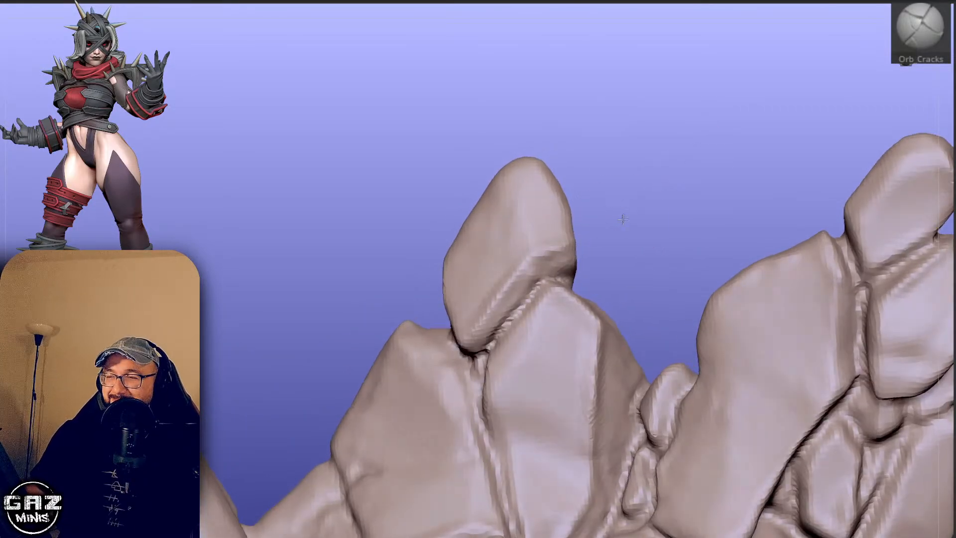
Score the edge of the rock directly below the tip chunk with Orb Cracks and flatten it into a facet with hPolish.
{"action": "left_click_drag", "start_coordinate": [532, 321], "coordinate": [498, 393]}
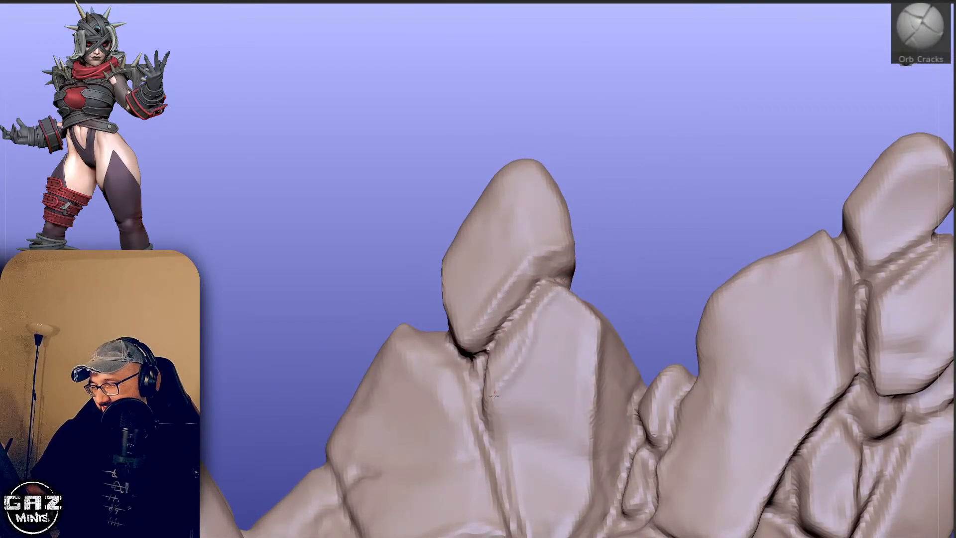
{"action": "mouse_move", "coordinate": [635, 234]}
{"action": "left_mouse_down"}
{"action": "mouse_move", "coordinate": [601, 246]}
{"action": "mouse_move", "coordinate": [632, 209]}
{"action": "left_mouse_up"}
{"action": "key", "text": "b"}
{"action": "key", "text": "h"}
{"action": "key", "text": "p"}
{"action": "left_click_drag", "start_coordinate": [523, 344], "coordinate": [511, 374]}
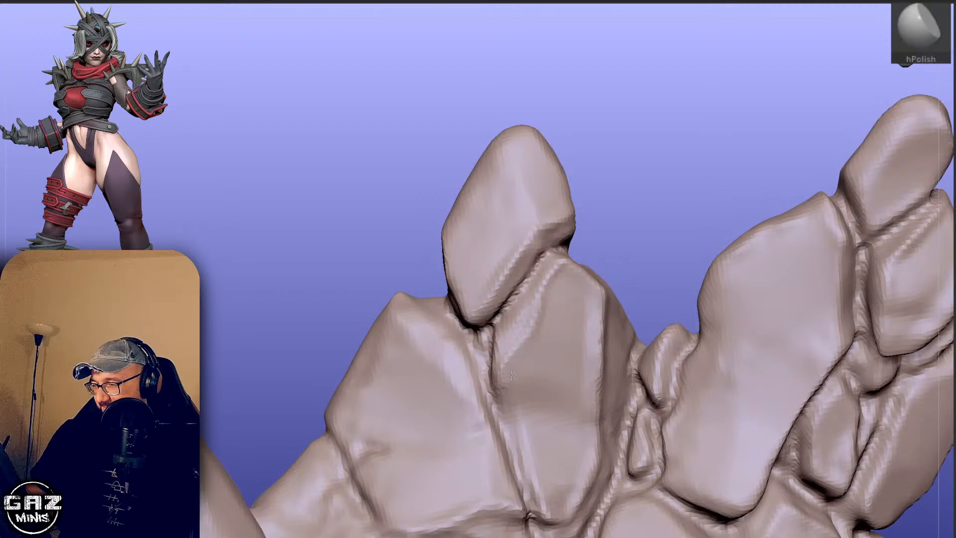
{"action": "left_click_drag", "start_coordinate": [629, 196], "coordinate": [616, 150], "text": "alt"}
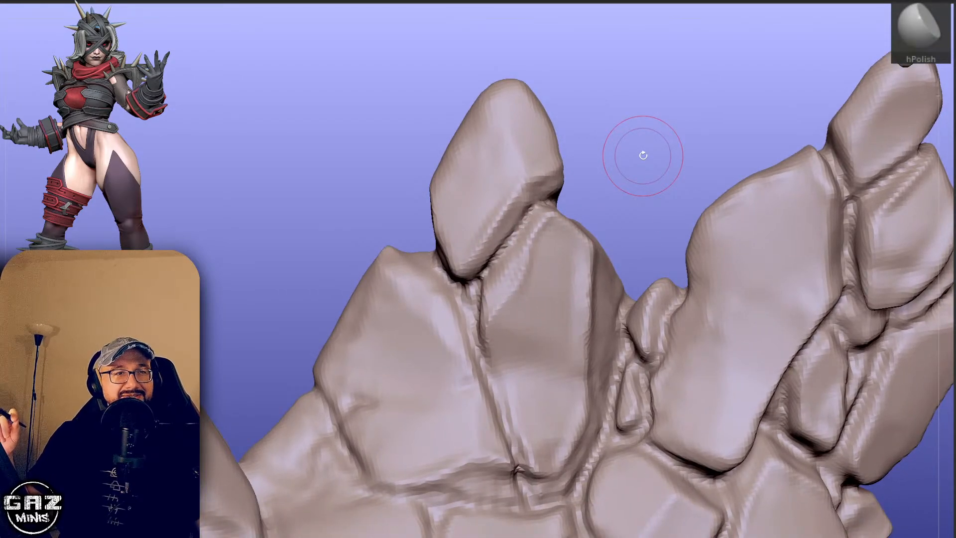
{"action": "left_click_drag", "start_coordinate": [634, 166], "coordinate": [617, 167]}
Deepen the long crack between the two rocks beneath the tip chunk with Orb Cracks.
{"action": "key", "text": "b"}
{"action": "key", "text": "o"}
{"action": "key", "text": "c"}
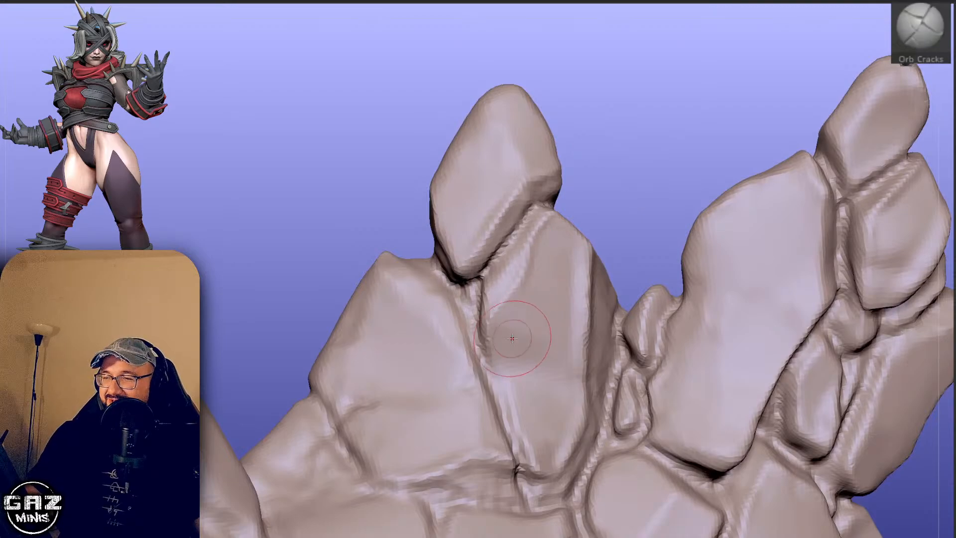
{"action": "mouse_move", "coordinate": [491, 343]}
{"action": "left_mouse_down"}
{"action": "mouse_move", "coordinate": [522, 435]}
{"action": "mouse_move", "coordinate": [482, 337]}
{"action": "left_mouse_up"}
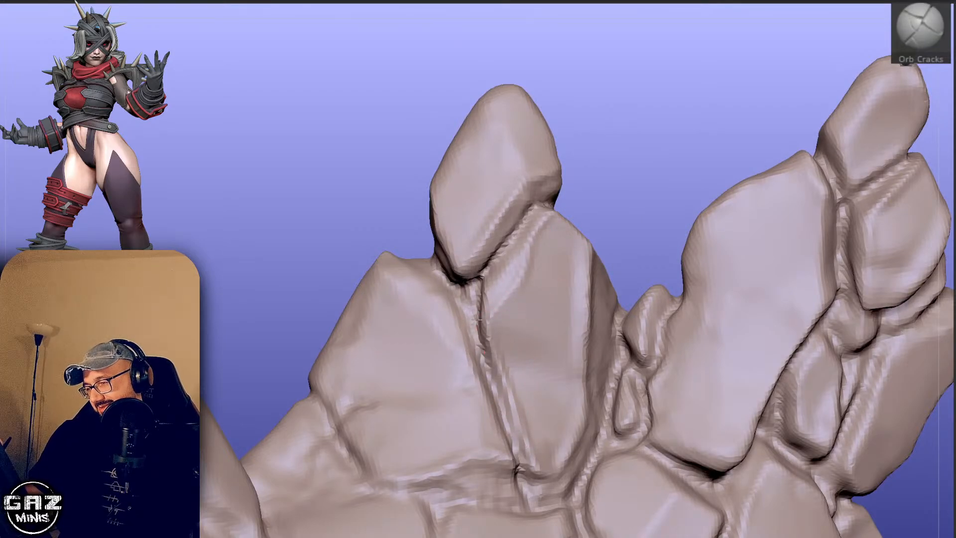
{"action": "left_click_drag", "start_coordinate": [470, 301], "coordinate": [502, 475]}
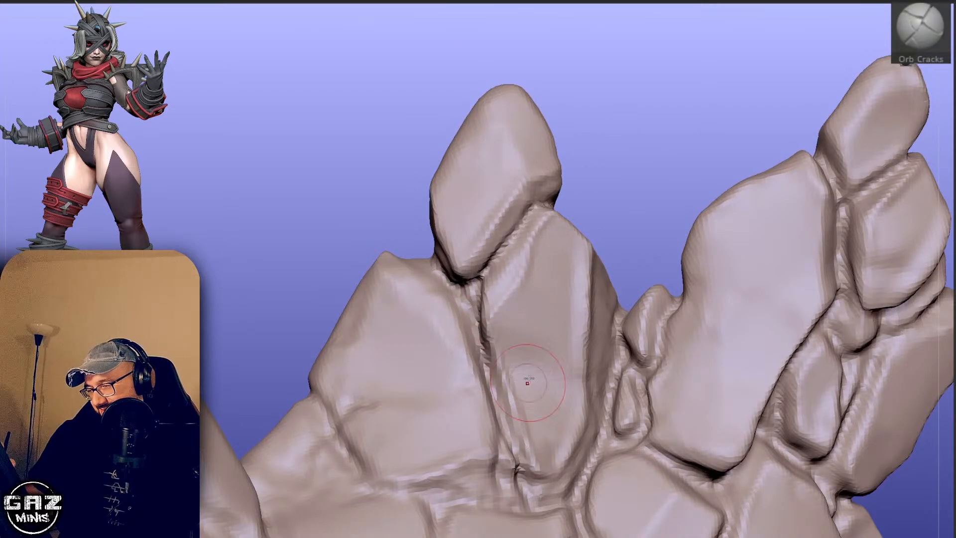
{"action": "left_click_drag", "start_coordinate": [615, 238], "coordinate": [605, 196], "text": "alt"}
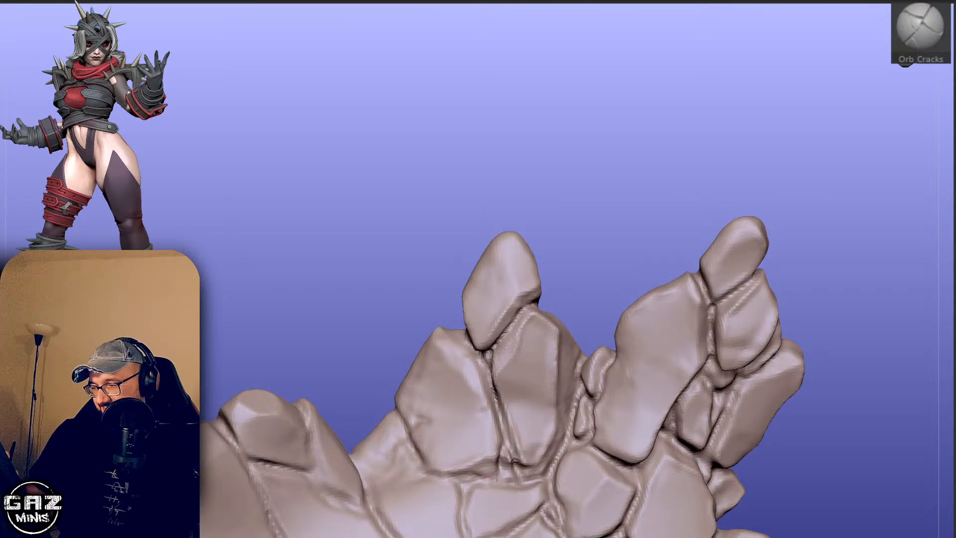
{"action": "left_click_drag", "start_coordinate": [615, 280], "coordinate": [598, 249], "text": "alt"}
{"action": "left_click_drag", "start_coordinate": [614, 192], "coordinate": [605, 167], "text": "alt"}
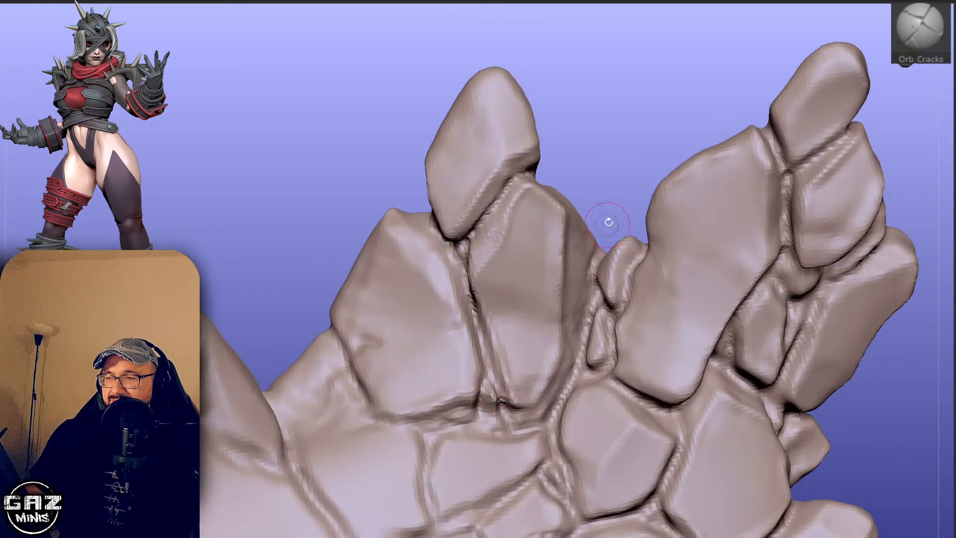
Carve the cracks at the foot of the split spike and beneath the small slab in front of it with Orb Cracks.
{"action": "left_click_drag", "start_coordinate": [609, 222], "coordinate": [598, 153]}
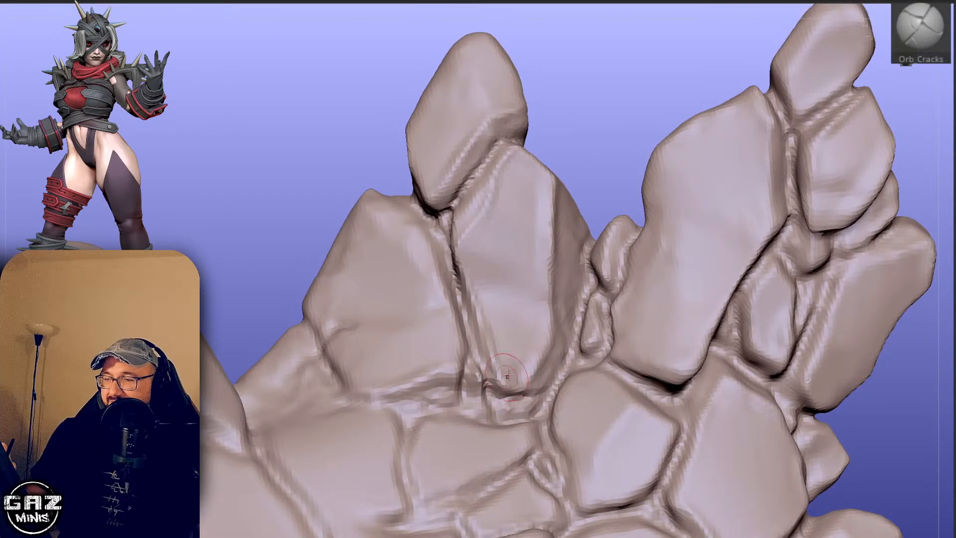
{"action": "left_click_drag", "start_coordinate": [603, 170], "coordinate": [610, 180]}
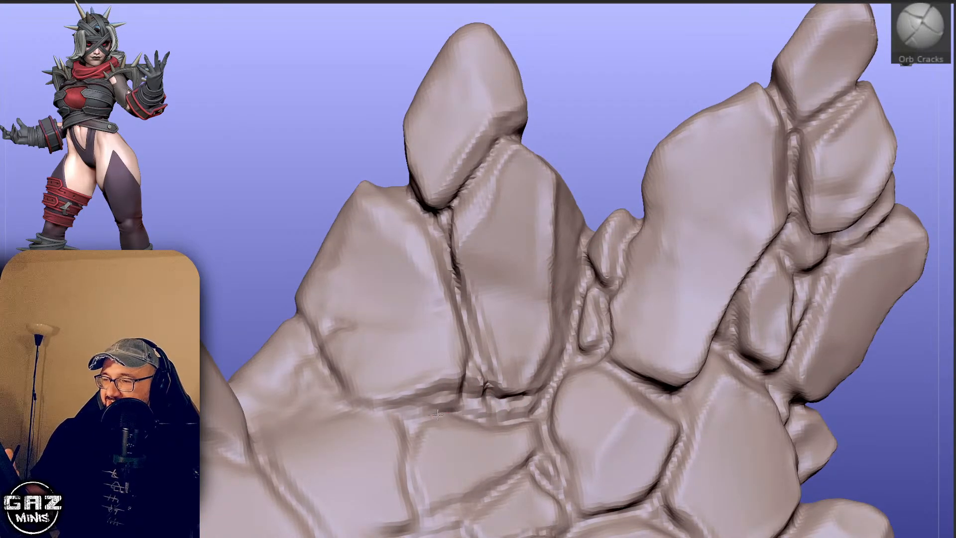
{"action": "left_click_drag", "start_coordinate": [602, 137], "coordinate": [589, 81]}
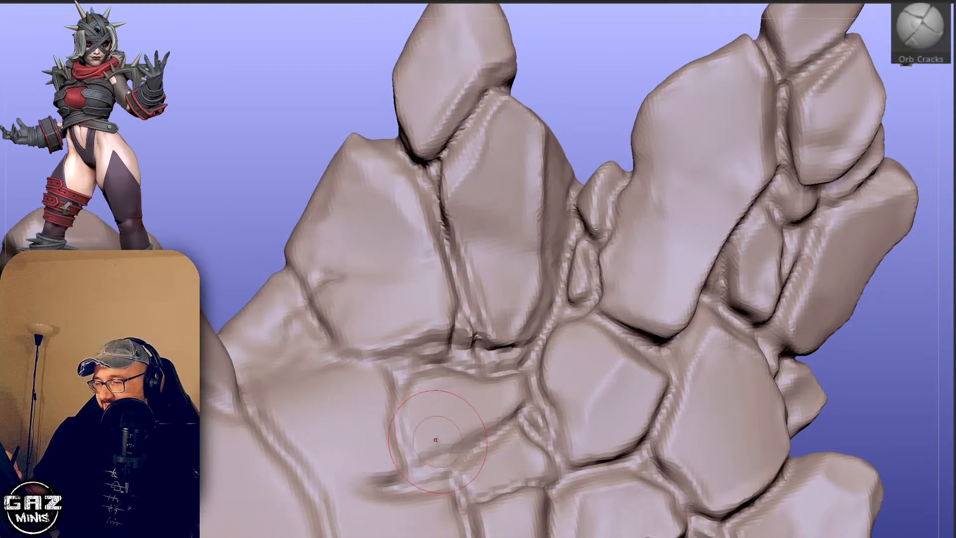
{"action": "left_click_drag", "start_coordinate": [853, 366], "coordinate": [843, 295]}
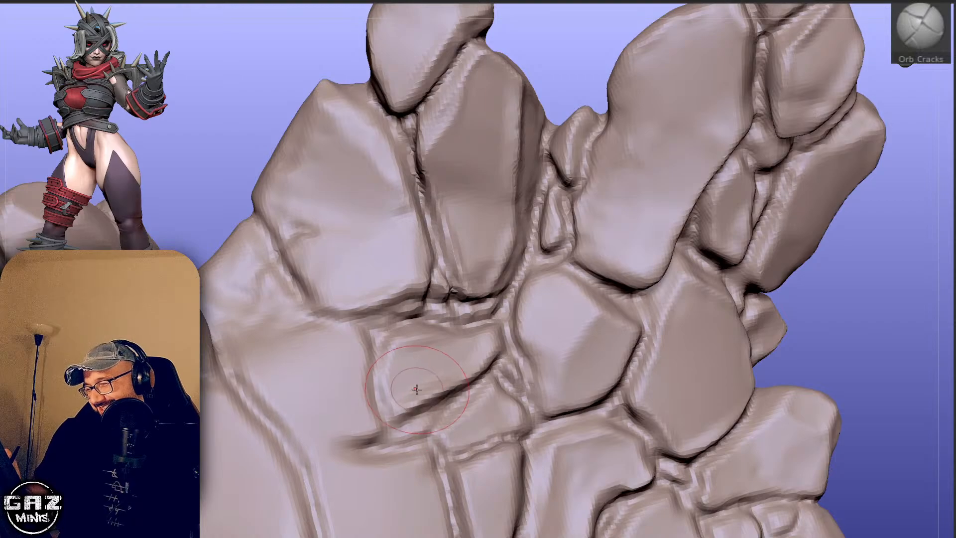
Build up the surface of the slab in front of the split spike with ClayBuildup and smooth it.
{"action": "key", "text": "b"}
{"action": "key", "text": "c"}
{"action": "key", "text": "b"}
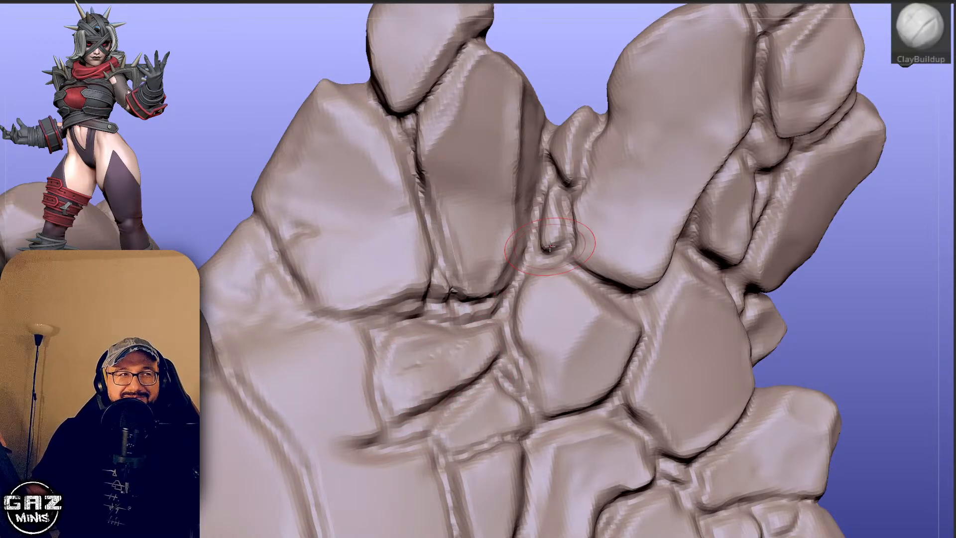
{"action": "mouse_move", "coordinate": [444, 355]}
{"action": "left_mouse_down", "text": "shift"}
{"action": "mouse_move", "coordinate": [427, 380]}
{"action": "mouse_move", "coordinate": [401, 379]}
{"action": "left_mouse_up", "text": "shift"}
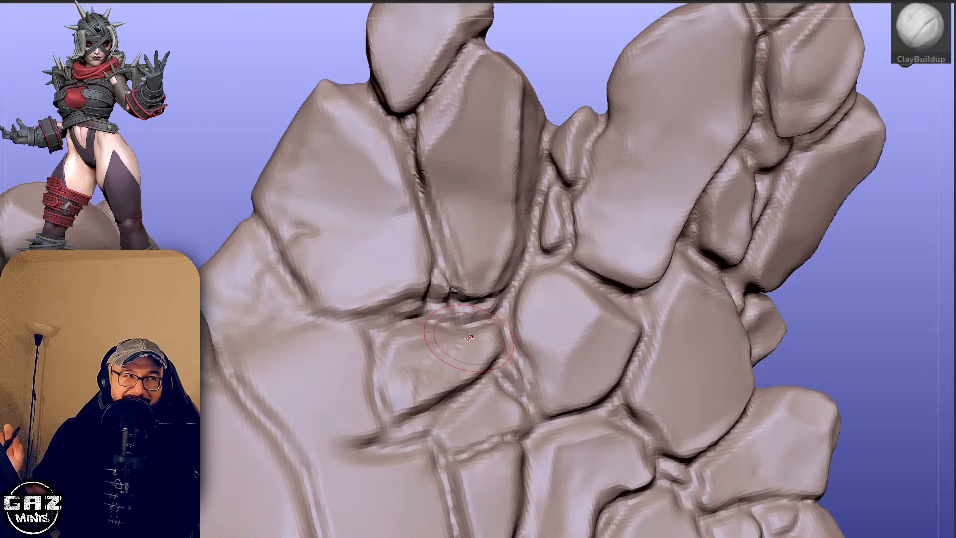
{"action": "left_click_drag", "start_coordinate": [847, 251], "coordinate": [797, 278]}
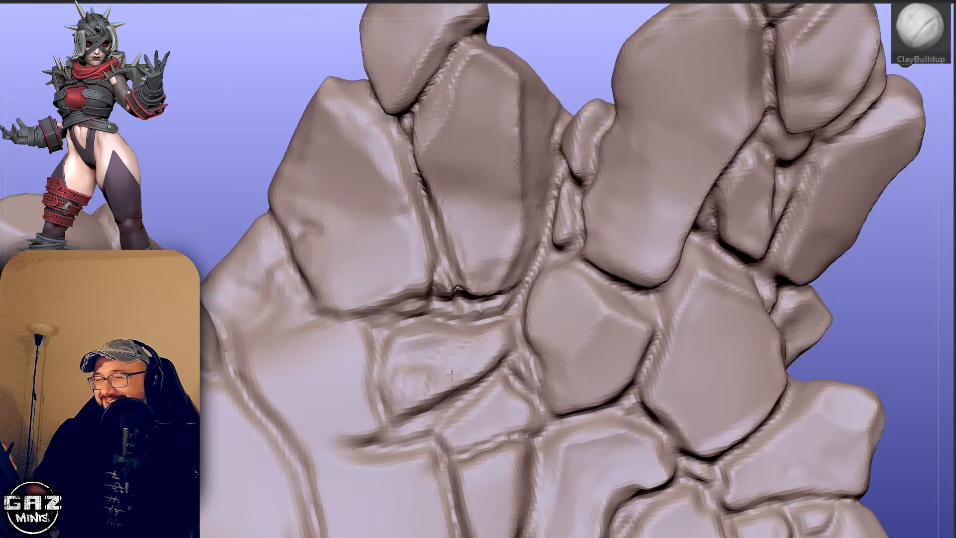
Flatten the built-up slab in front of the split spike with hPolish.
{"action": "key", "text": "b"}
{"action": "key", "text": "h"}
{"action": "key", "text": "p"}
{"action": "left_click_drag", "start_coordinate": [888, 272], "coordinate": [863, 234]}
Extend and sharpen the crack beneath the slab, where it meets the neighbouring flat rocks, with DamStandard.
{"action": "key", "text": "b"}
{"action": "key", "text": "d"}
{"action": "key", "text": "s"}
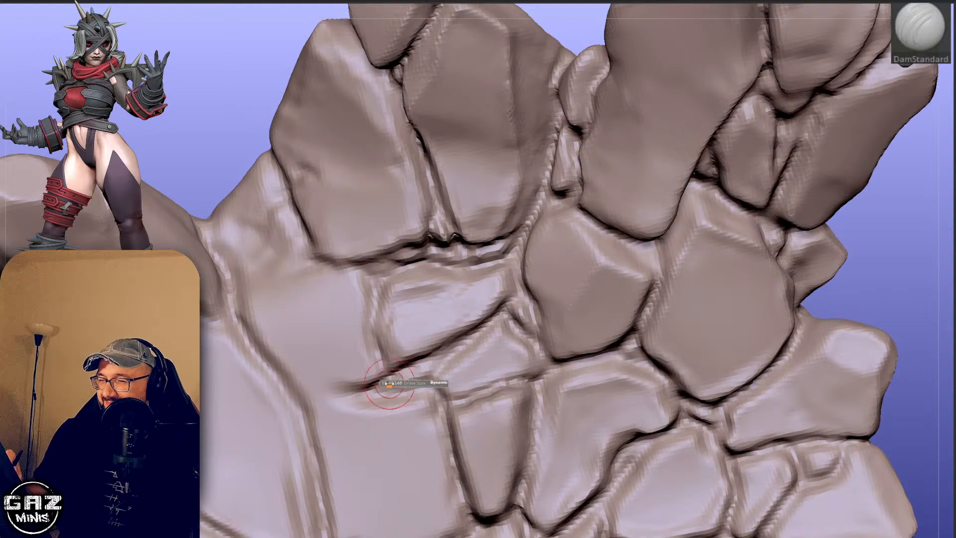
{"action": "left_click_drag", "start_coordinate": [374, 393], "coordinate": [419, 389]}
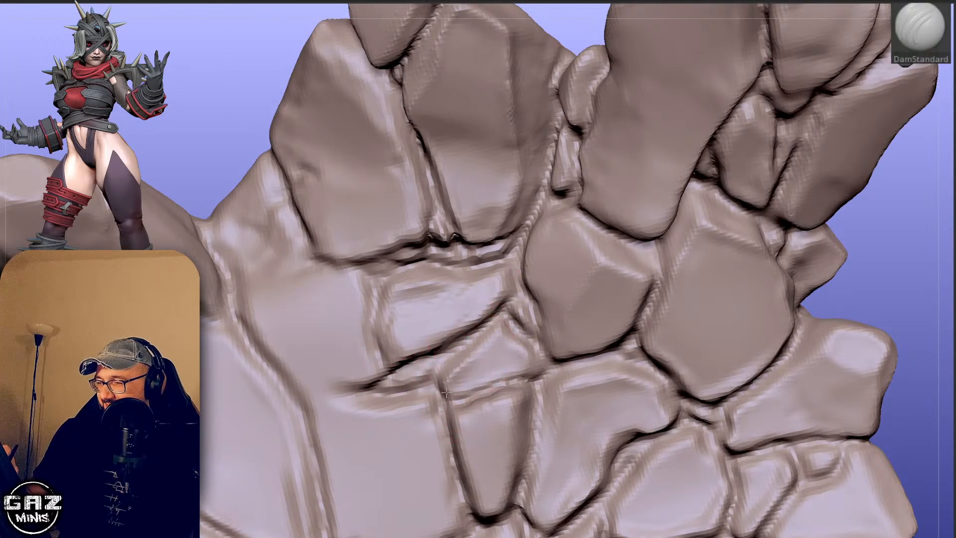
{"action": "mouse_move", "coordinate": [823, 273]}
{"action": "right_mouse_down"}
{"action": "mouse_move", "coordinate": [727, 305]}
{"action": "mouse_move", "coordinate": [830, 239]}
{"action": "right_mouse_up"}
{"action": "right_click_drag", "start_coordinate": [809, 286], "coordinate": [552, 348], "text": "ctrl"}
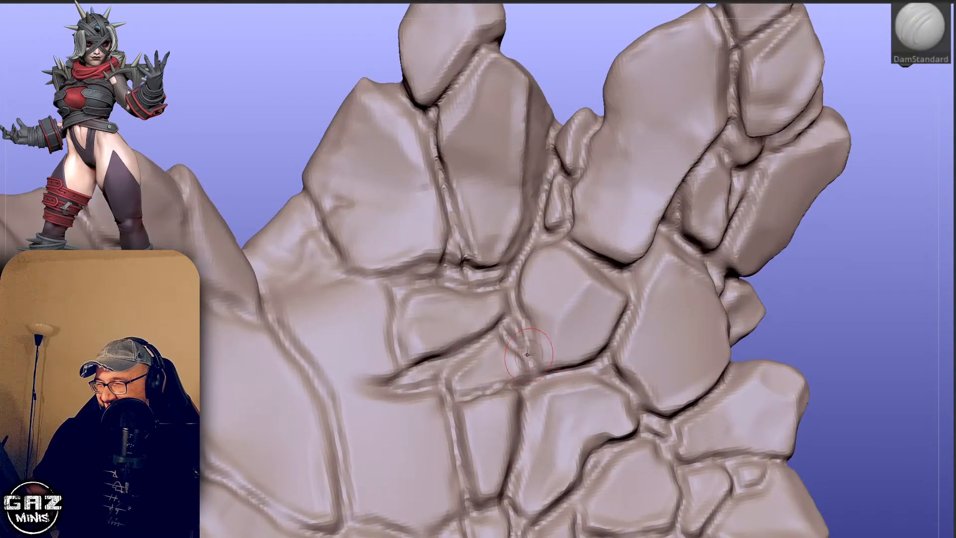
Sharpen the seam around the lower corner of the faceted rock beside the slab with DamStandard.
{"action": "left_click_drag", "start_coordinate": [540, 343], "coordinate": [570, 357]}
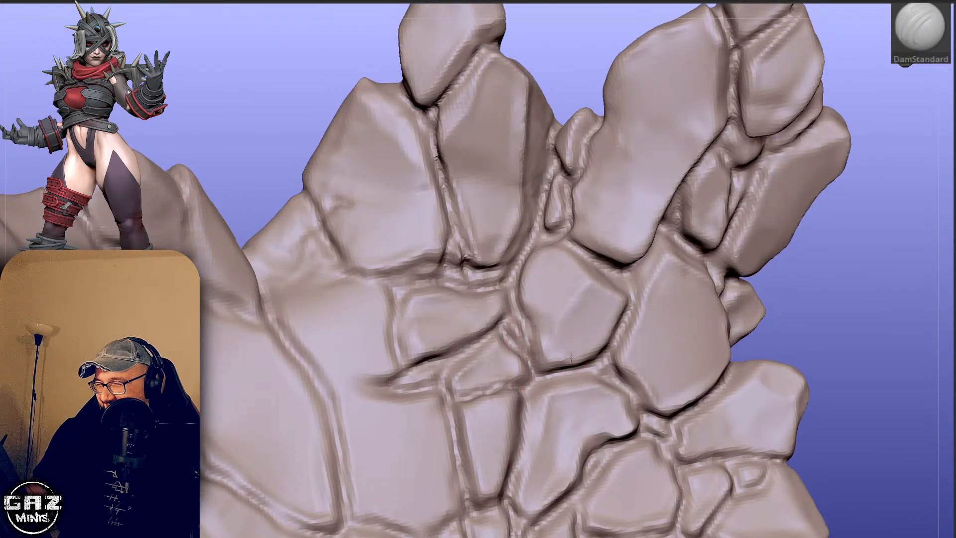
{"action": "right_click_drag", "start_coordinate": [749, 299], "coordinate": [615, 338]}
{"action": "mouse_move", "coordinate": [862, 284]}
{"action": "right_mouse_down"}
{"action": "mouse_move", "coordinate": [864, 209]}
{"action": "mouse_move", "coordinate": [866, 224]}
{"action": "right_mouse_up"}
{"action": "left_click_drag", "start_coordinate": [836, 234], "coordinate": [828, 296], "text": "alt"}
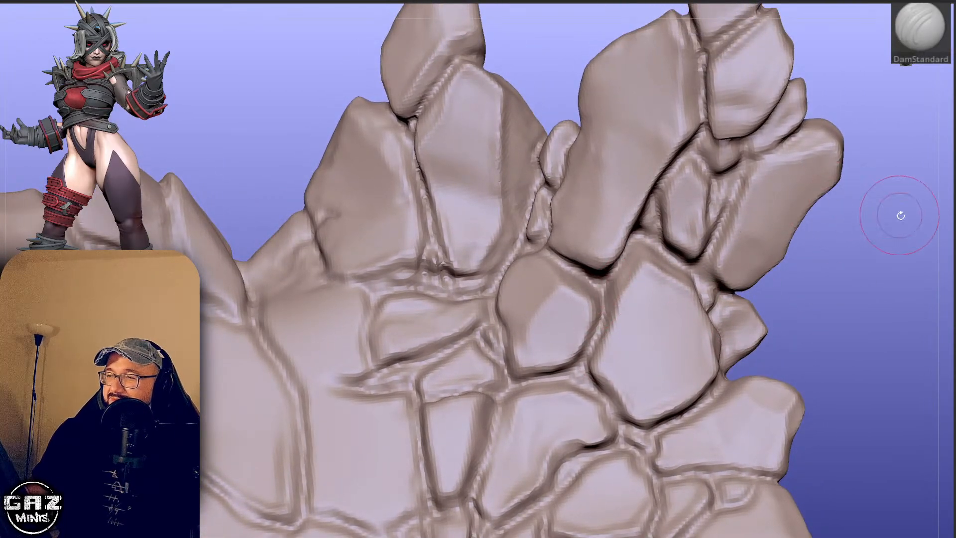
{"action": "left_click_drag", "start_coordinate": [901, 215], "coordinate": [757, 217]}
Score the inner edge of the large rounded rock and the seam beneath it with Orb Cracks.
{"action": "key", "text": "2"}
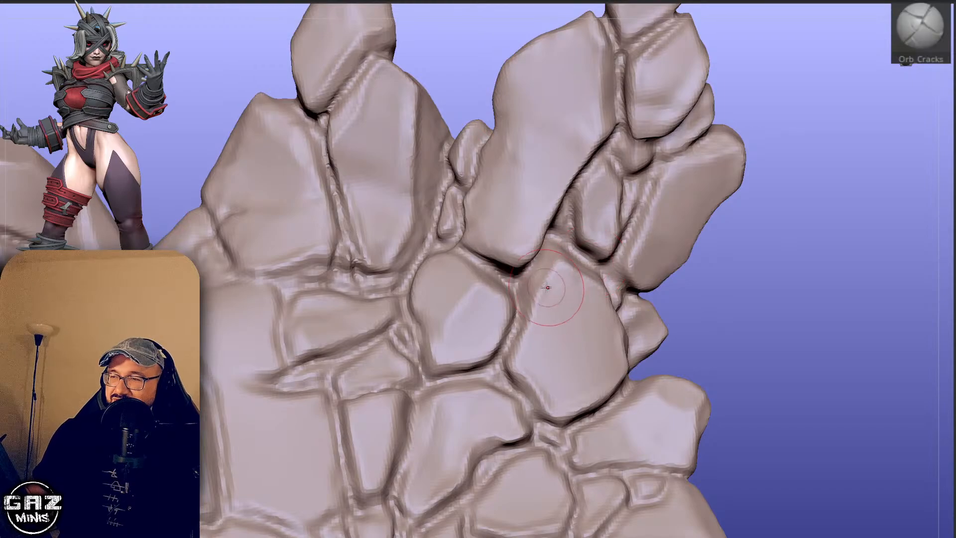
{"action": "mouse_move", "coordinate": [546, 287]}
{"action": "left_mouse_down"}
{"action": "mouse_move", "coordinate": [530, 341]}
{"action": "mouse_move", "coordinate": [551, 393]}
{"action": "left_mouse_up"}
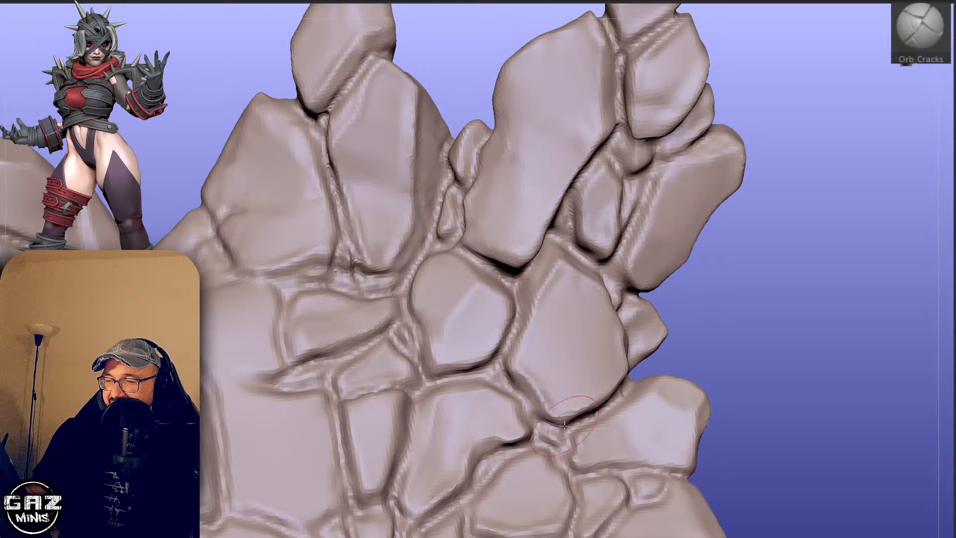
{"action": "left_click_drag", "start_coordinate": [485, 388], "coordinate": [518, 430]}
{"action": "mouse_move", "coordinate": [746, 272]}
{"action": "left_mouse_down", "text": "alt"}
{"action": "mouse_move", "coordinate": [774, 222]}
{"action": "mouse_move", "coordinate": [769, 233]}
{"action": "left_mouse_up", "text": "alt"}
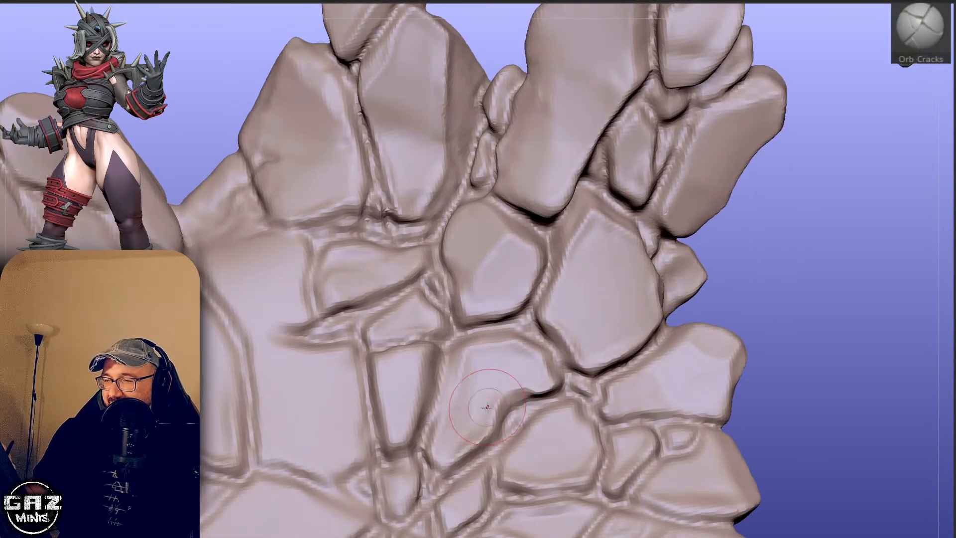
Carve the edge of the L-shaped rock below the faceted rock with Orb Cracks.
{"action": "left_click_drag", "start_coordinate": [467, 449], "coordinate": [509, 379]}
{"action": "mouse_move", "coordinate": [729, 294]}
{"action": "left_mouse_down", "text": "alt"}
{"action": "mouse_move", "coordinate": [739, 267]}
{"action": "mouse_move", "coordinate": [746, 306]}
{"action": "mouse_move", "coordinate": [779, 246]}
{"action": "mouse_move", "coordinate": [792, 251]}
{"action": "left_mouse_up", "text": "alt"}
{"action": "key", "text": "3"}
{"action": "key", "text": "1"}
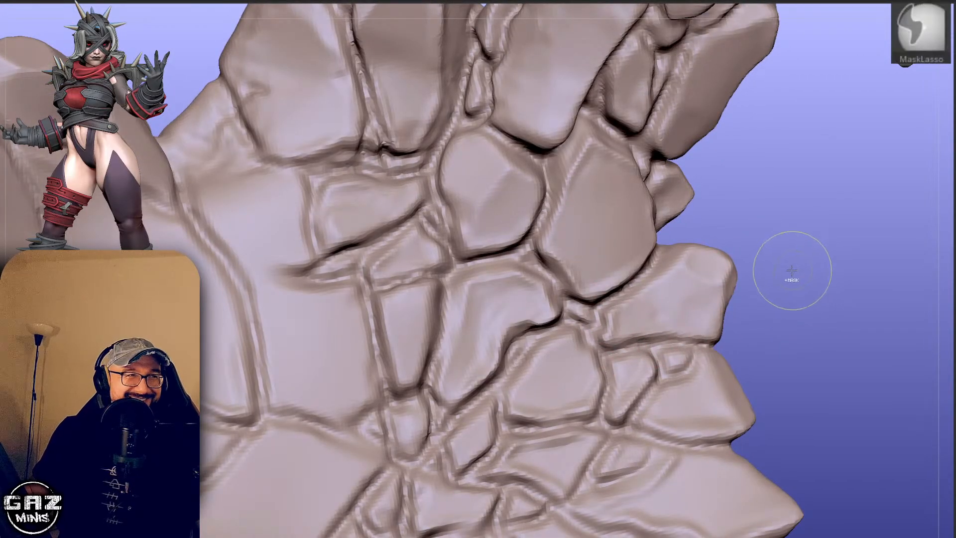
Deepen the seam between the two neighbouring rocks on the base's outer edge with Orb Cracks.
{"action": "mouse_move", "coordinate": [792, 273]}
{"action": "left_mouse_down"}
{"action": "mouse_move", "coordinate": [792, 201]}
{"action": "mouse_move", "coordinate": [786, 207]}
{"action": "left_mouse_up"}
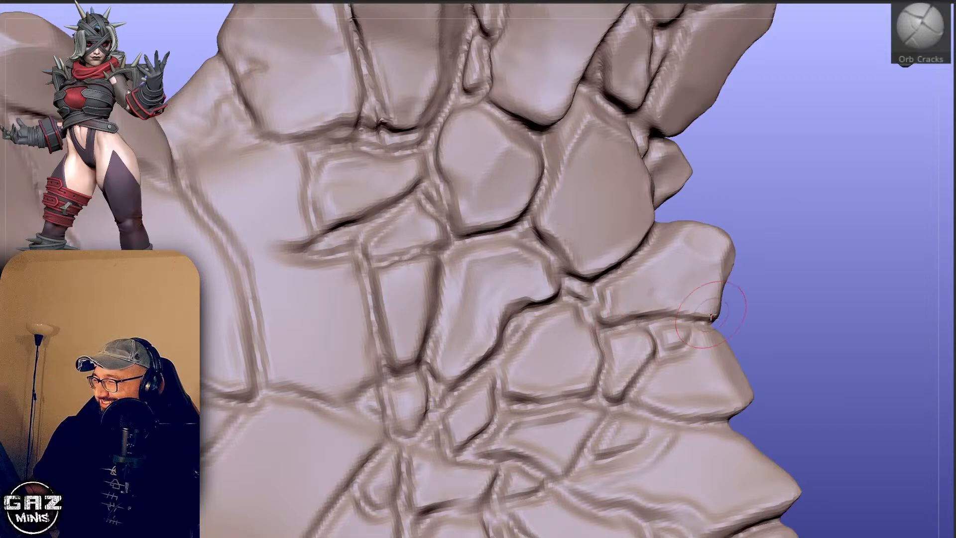
{"action": "mouse_move", "coordinate": [817, 293]}
{"action": "left_mouse_down"}
{"action": "mouse_move", "coordinate": [782, 254]}
{"action": "mouse_move", "coordinate": [773, 259]}
{"action": "left_mouse_up"}
{"action": "mouse_move", "coordinate": [647, 289]}
{"action": "left_mouse_down"}
{"action": "mouse_move", "coordinate": [652, 314]}
{"action": "mouse_move", "coordinate": [678, 310]}
{"action": "mouse_move", "coordinate": [687, 284]}
{"action": "left_mouse_up"}
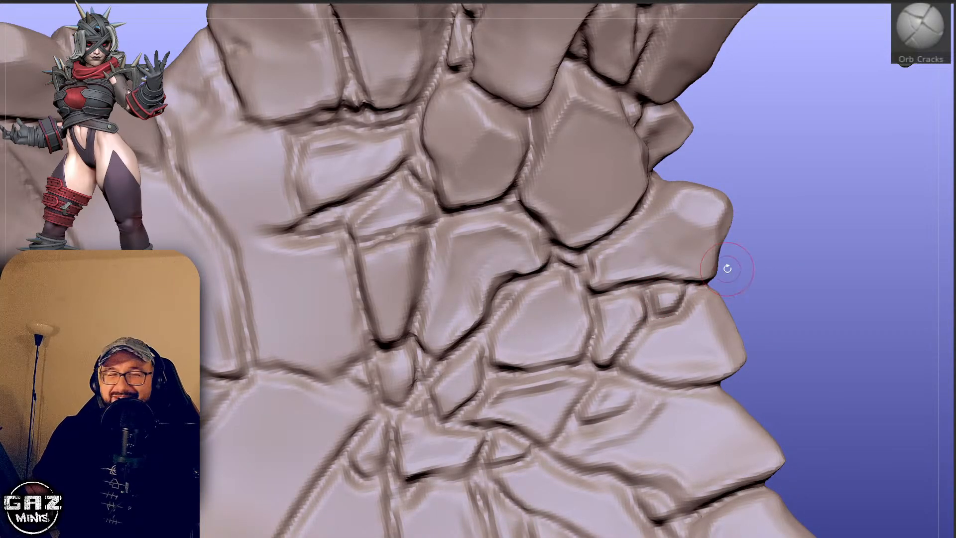
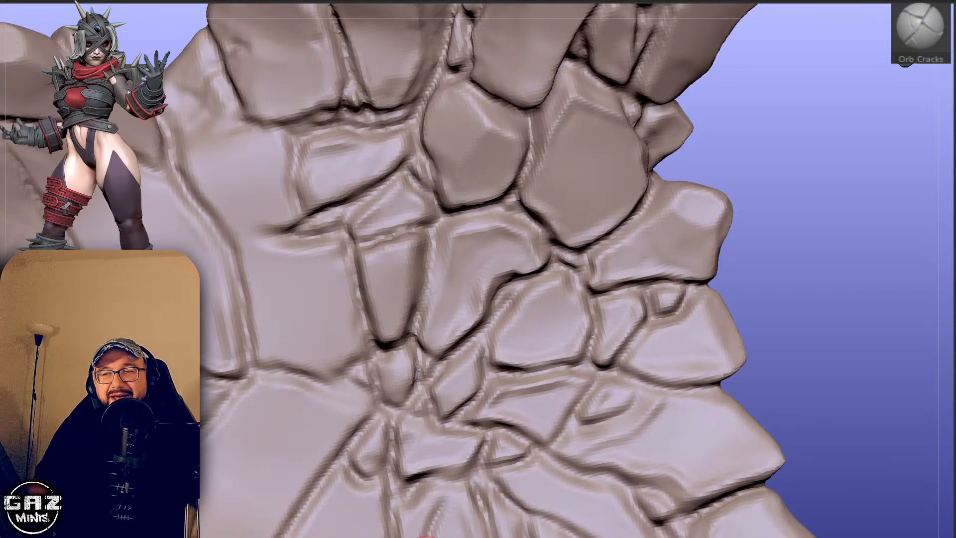
Mask everything except the gap between the two outer-edge rocks, push the gap inward with the Move brush, and clear the mask.
{"action": "mouse_move", "coordinate": [807, 225]}
{"action": "left_mouse_down"}
{"action": "mouse_move", "coordinate": [732, 262]}
{"action": "mouse_move", "coordinate": [754, 272]}
{"action": "left_mouse_up"}
{"action": "mouse_move", "coordinate": [772, 234]}
{"action": "left_mouse_down", "text": "alt"}
{"action": "mouse_move", "coordinate": [697, 247]}
{"action": "mouse_move", "coordinate": [741, 239]}
{"action": "mouse_move", "coordinate": [706, 253]}
{"action": "mouse_move", "coordinate": [731, 239]}
{"action": "left_mouse_up", "text": "alt"}
{"action": "left_click", "coordinate": [777, 246], "text": "ctrl"}
{"action": "key", "text": "b"}
{"action": "key", "text": "m"}
{"action": "key", "text": "v"}
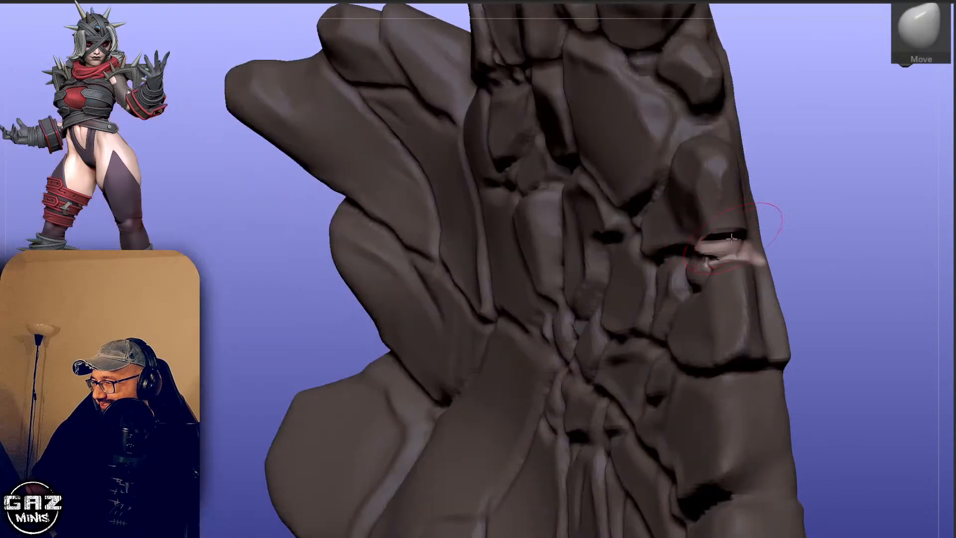
{"action": "left_click", "coordinate": [787, 211], "text": "ctrl"}
{"action": "left_click_drag", "start_coordinate": [847, 222], "coordinate": [820, 211]}
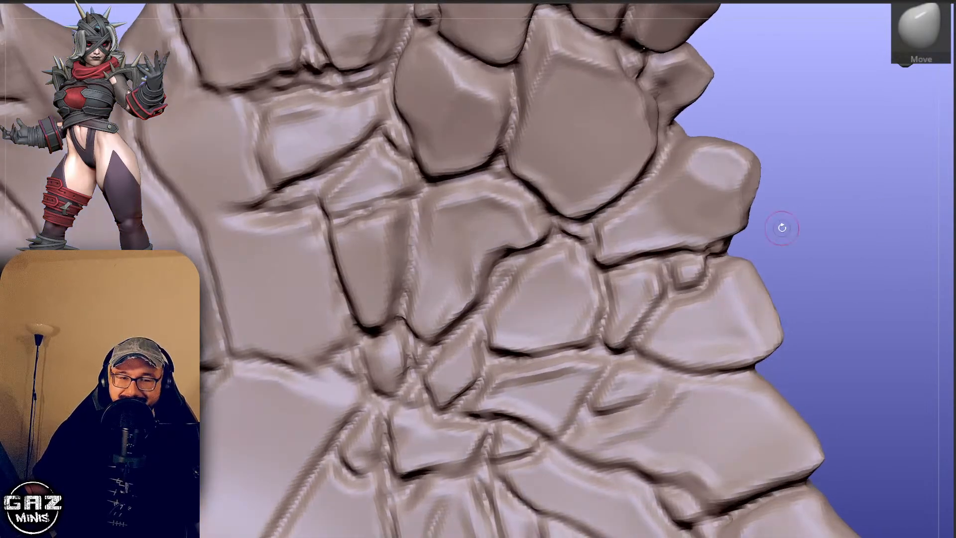
Build up the rock around the gap on the base's outer edge with ClayBuildup.
{"action": "left_click_drag", "start_coordinate": [766, 239], "coordinate": [708, 255]}
{"action": "key", "text": "b"}
{"action": "key", "text": "c"}
{"action": "key", "text": "b"}
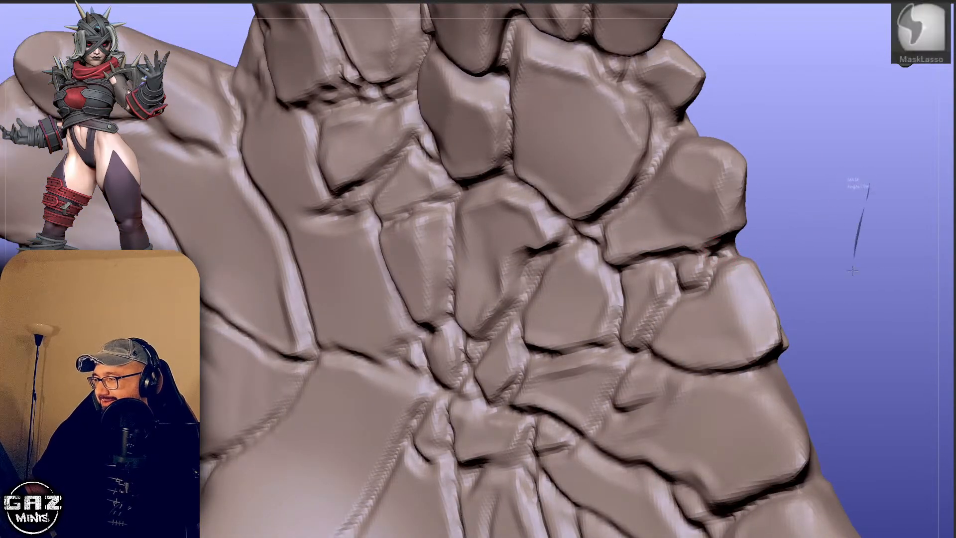
{"action": "left_click_drag", "start_coordinate": [856, 187], "coordinate": [756, 218]}
Carve a small pebble at the inner end of the upper outer-edge rock with Orb Cracks, undoing a stray stroke.
{"action": "key", "text": "b"}
{"action": "key", "text": "o"}
{"action": "key", "text": "c"}
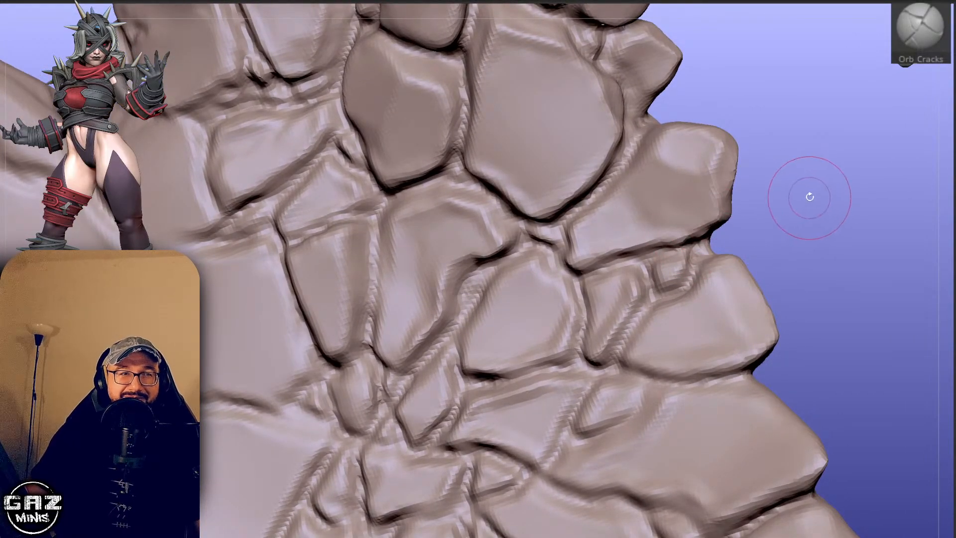
{"action": "left_click_drag", "start_coordinate": [808, 194], "coordinate": [760, 221]}
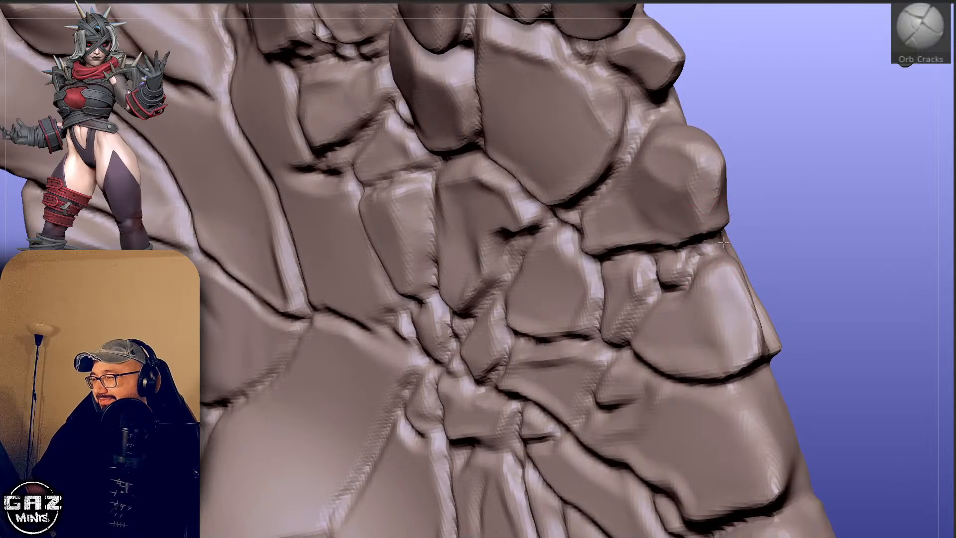
{"action": "mouse_move", "coordinate": [824, 209]}
{"action": "left_mouse_down"}
{"action": "mouse_move", "coordinate": [854, 166]}
{"action": "mouse_move", "coordinate": [791, 203]}
{"action": "mouse_move", "coordinate": [803, 211]}
{"action": "mouse_move", "coordinate": [798, 249]}
{"action": "left_mouse_up"}
{"action": "left_click_drag", "start_coordinate": [631, 252], "coordinate": [649, 278]}
{"action": "key", "text": "ctrl+z"}
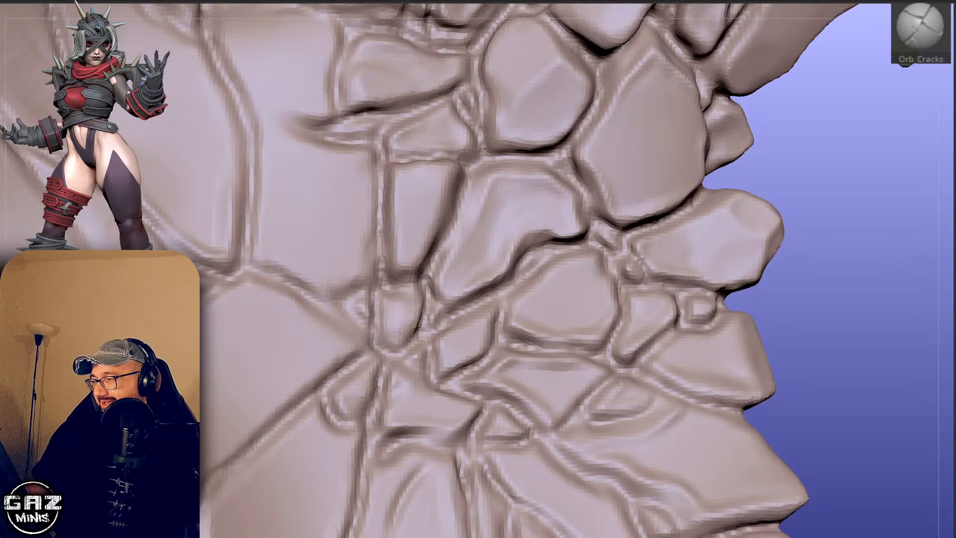
Resize the brush and deepen the seam between the flat polygonal rock and the narrow rock beside it with Orb Cracks.
{"action": "left_click_drag", "start_coordinate": [870, 209], "coordinate": [817, 202], "text": "alt"}
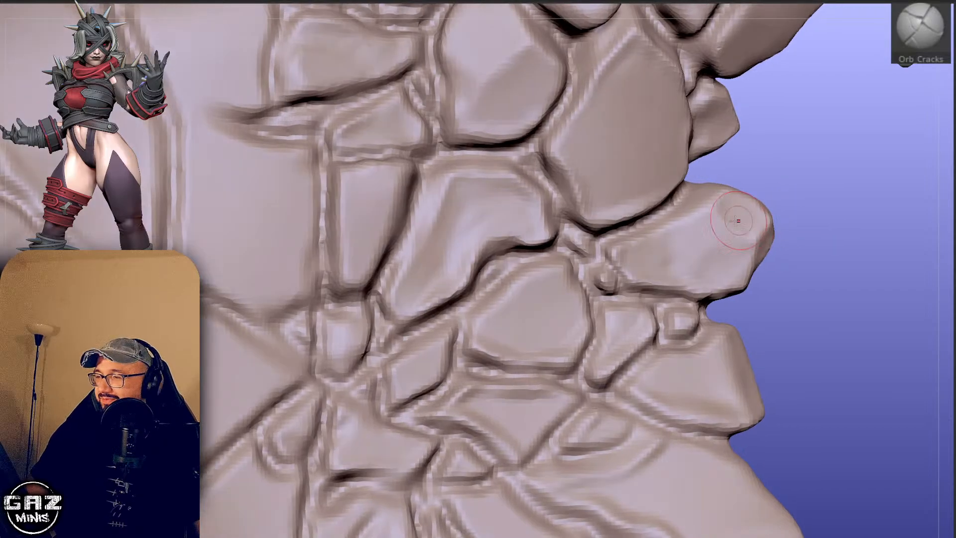
{"action": "key", "text": "s"}
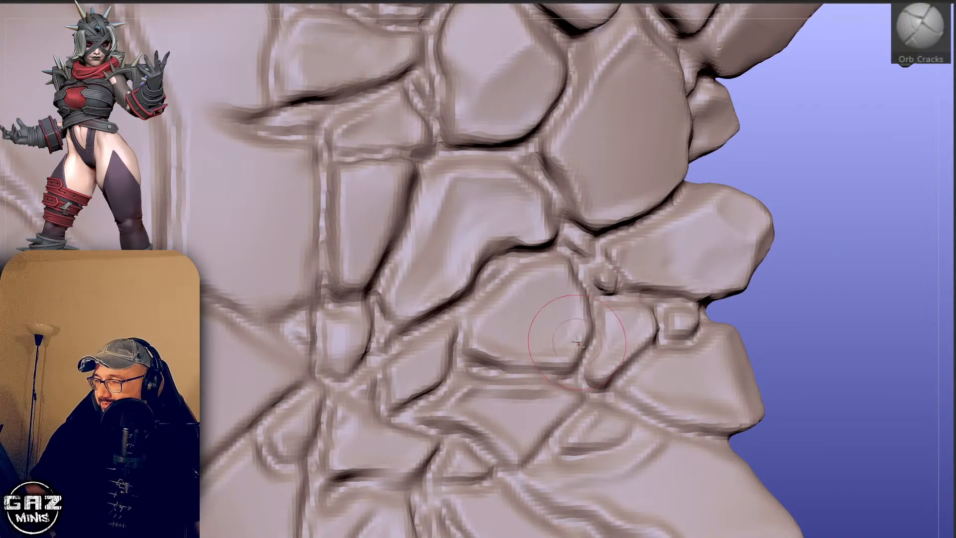
{"action": "mouse_move", "coordinate": [826, 247]}
{"action": "left_mouse_down", "text": "alt"}
{"action": "mouse_move", "coordinate": [761, 232]}
{"action": "mouse_move", "coordinate": [837, 243]}
{"action": "left_mouse_up", "text": "alt"}
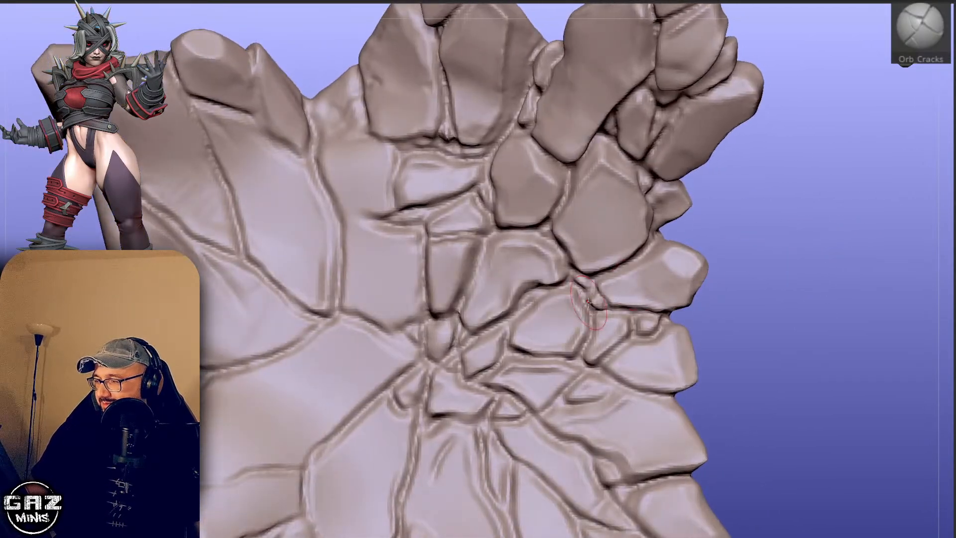
Add volume to the outer end of the flat polygonal rock with ClayBuildup and flatten it with hPolish.
{"action": "key", "text": "b"}
{"action": "key", "text": "c"}
{"action": "key", "text": "b"}
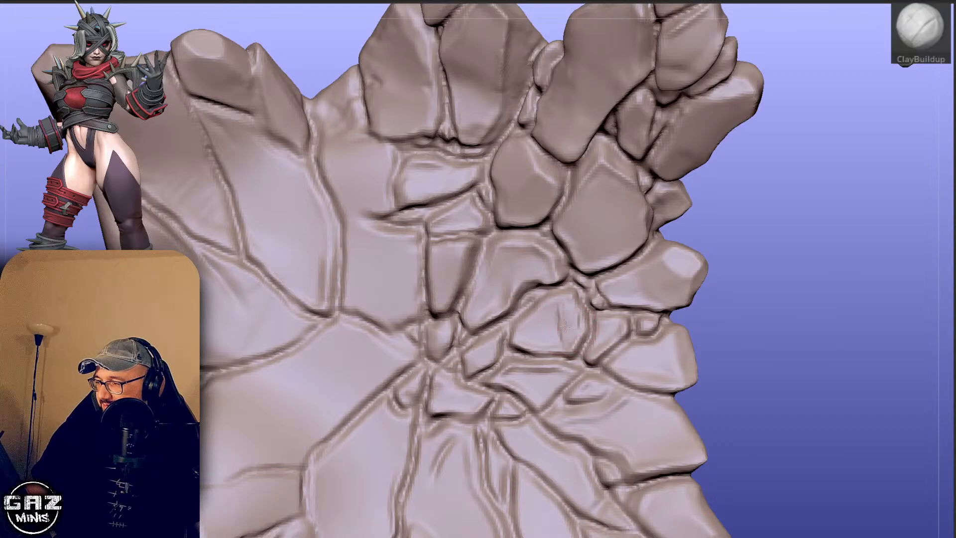
{"action": "key", "text": "b"}
{"action": "key", "text": "h"}
{"action": "key", "text": "p"}
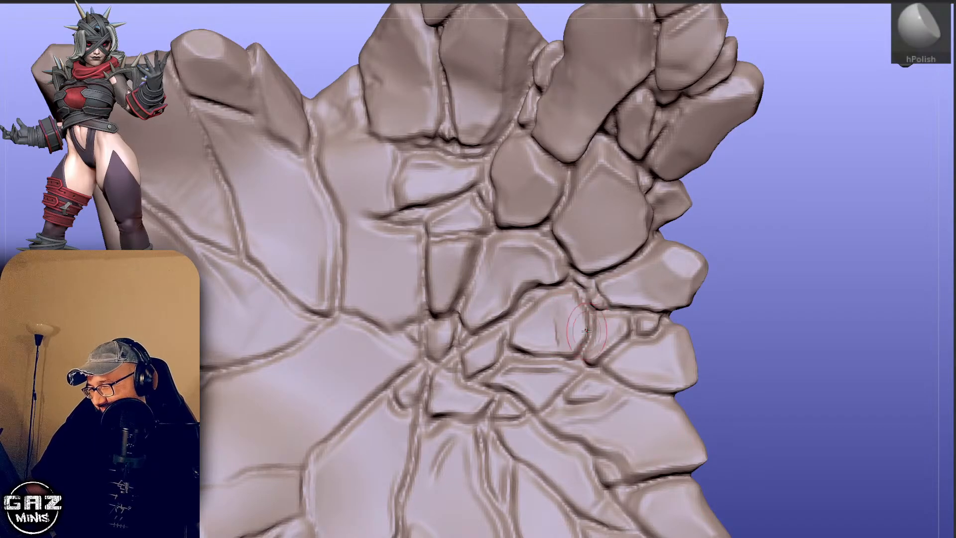
Cut cracks into the rocks at the base's raised corner and along their outer side with Orb Cracks.
{"action": "mouse_move", "coordinate": [801, 246]}
{"action": "left_mouse_down"}
{"action": "mouse_move", "coordinate": [840, 205]}
{"action": "mouse_move", "coordinate": [767, 284]}
{"action": "mouse_move", "coordinate": [817, 273]}
{"action": "mouse_move", "coordinate": [781, 288]}
{"action": "mouse_move", "coordinate": [802, 169]}
{"action": "mouse_move", "coordinate": [784, 172]}
{"action": "mouse_move", "coordinate": [761, 242]}
{"action": "left_mouse_up"}
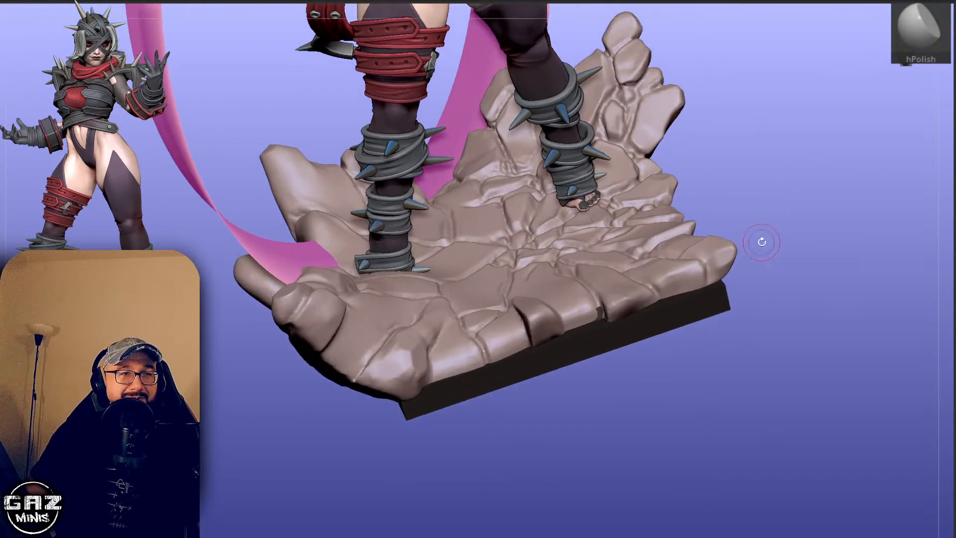
{"action": "mouse_move", "coordinate": [743, 308]}
{"action": "left_mouse_down"}
{"action": "mouse_move", "coordinate": [692, 381]}
{"action": "mouse_move", "coordinate": [608, 446]}
{"action": "mouse_move", "coordinate": [661, 373]}
{"action": "mouse_move", "coordinate": [628, 404]}
{"action": "mouse_move", "coordinate": [572, 389]}
{"action": "mouse_move", "coordinate": [472, 465]}
{"action": "mouse_move", "coordinate": [463, 453]}
{"action": "mouse_move", "coordinate": [490, 405]}
{"action": "mouse_move", "coordinate": [456, 418]}
{"action": "mouse_move", "coordinate": [503, 419]}
{"action": "left_mouse_up"}
{"action": "key", "text": "1"}
{"action": "mouse_move", "coordinate": [623, 345]}
{"action": "left_mouse_down"}
{"action": "mouse_move", "coordinate": [850, 102]}
{"action": "mouse_move", "coordinate": [642, 204]}
{"action": "left_mouse_up"}
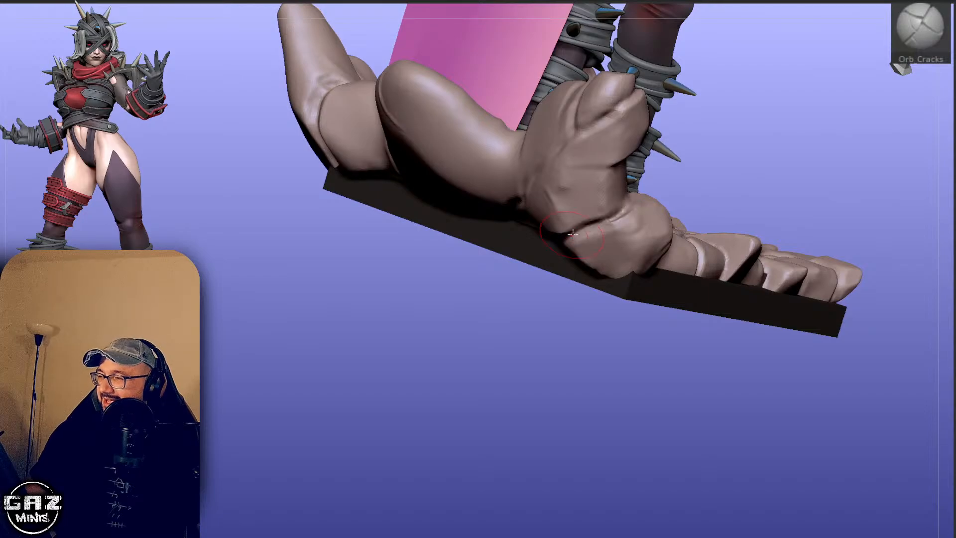
{"action": "mouse_move", "coordinate": [736, 179]}
{"action": "left_mouse_down"}
{"action": "mouse_move", "coordinate": [807, 164]}
{"action": "mouse_move", "coordinate": [676, 197]}
{"action": "mouse_move", "coordinate": [721, 198]}
{"action": "mouse_move", "coordinate": [596, 260]}
{"action": "left_mouse_up"}
{"action": "mouse_move", "coordinate": [687, 196]}
{"action": "left_mouse_down"}
{"action": "mouse_move", "coordinate": [659, 228]}
{"action": "mouse_move", "coordinate": [718, 253]}
{"action": "mouse_move", "coordinate": [713, 297]}
{"action": "left_mouse_up"}
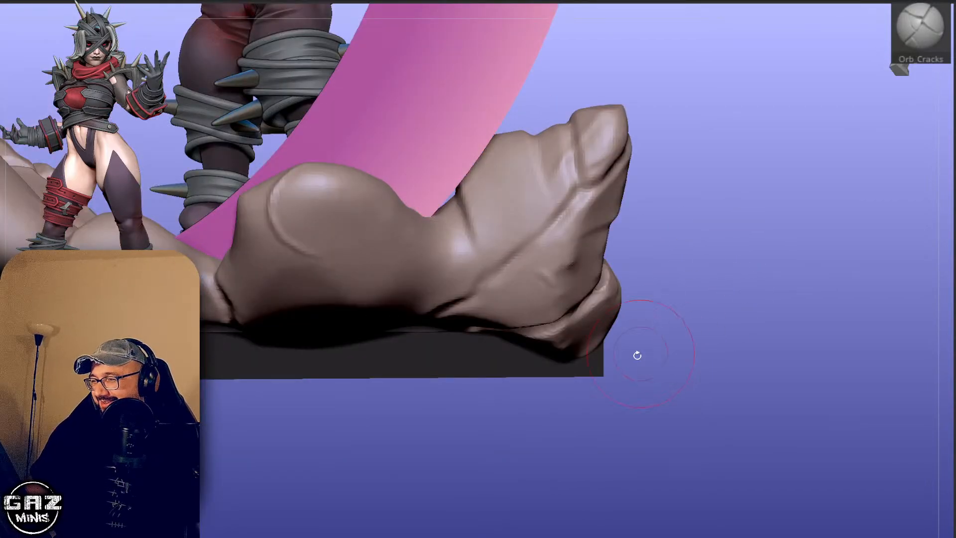
Isolate the rock base and flatten the underside of the small corner boulder with hPolish, undoing a stray stroke.
{"action": "left_click_drag", "start_coordinate": [668, 354], "coordinate": [664, 296]}
{"action": "key", "text": "alt+s"}
{"action": "key", "text": "b"}
{"action": "key", "text": "h"}
{"action": "key", "text": "p"}
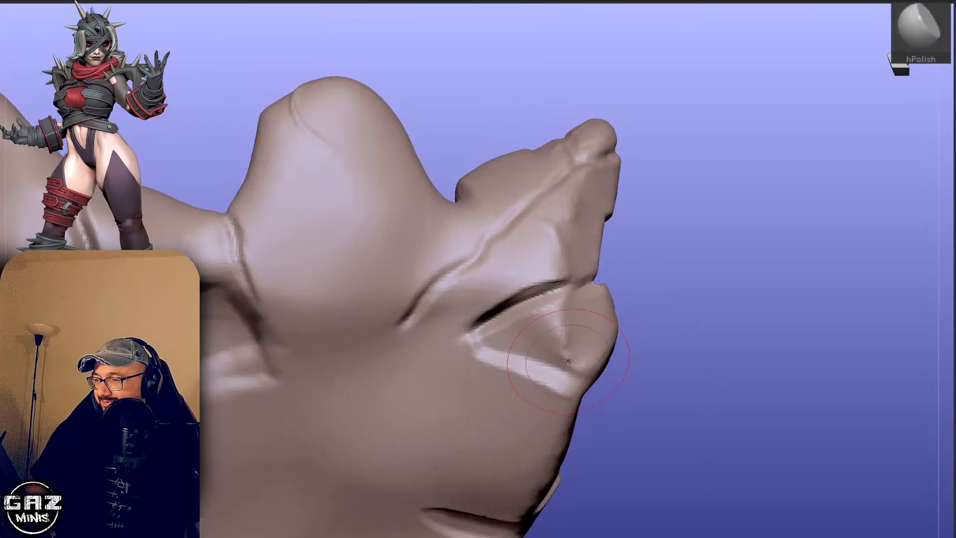
{"action": "mouse_move", "coordinate": [555, 371]}
{"action": "left_mouse_down"}
{"action": "mouse_move", "coordinate": [570, 343]}
{"action": "mouse_move", "coordinate": [557, 386]}
{"action": "mouse_move", "coordinate": [573, 390]}
{"action": "left_mouse_up"}
{"action": "key", "text": "ctrl+z"}
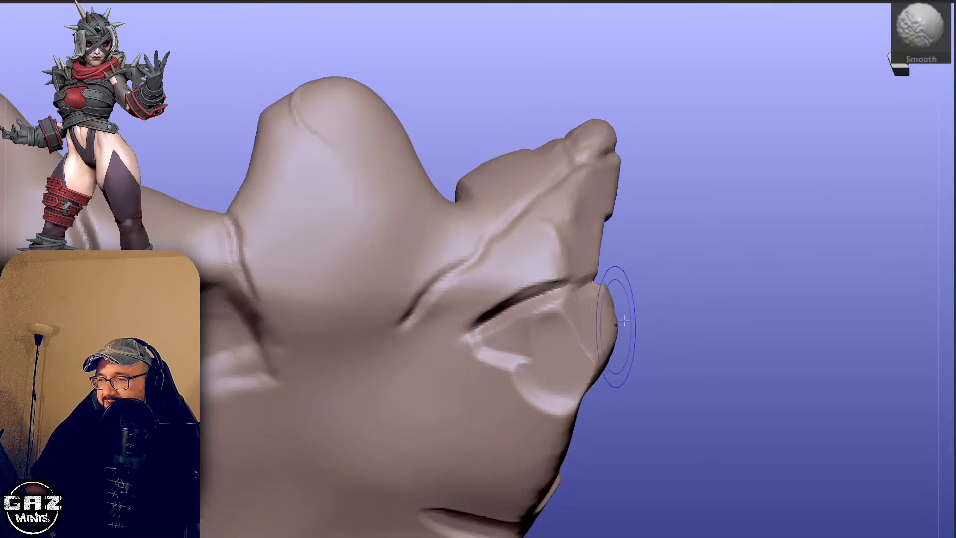
{"action": "key", "text": "alt+s"}
{"action": "mouse_move", "coordinate": [767, 202]}
{"action": "left_mouse_down"}
{"action": "mouse_move", "coordinate": [777, 246]}
{"action": "mouse_move", "coordinate": [747, 239]}
{"action": "left_mouse_up"}
{"action": "key", "text": "alt+s"}
{"action": "mouse_move", "coordinate": [580, 344]}
{"action": "left_mouse_down"}
{"action": "mouse_move", "coordinate": [550, 383]}
{"action": "mouse_move", "coordinate": [538, 380]}
{"action": "mouse_move", "coordinate": [557, 312]}
{"action": "left_mouse_up"}
{"action": "mouse_move", "coordinate": [577, 344]}
{"action": "left_mouse_down"}
{"action": "mouse_move", "coordinate": [531, 354]}
{"action": "mouse_move", "coordinate": [520, 390]}
{"action": "left_mouse_up"}
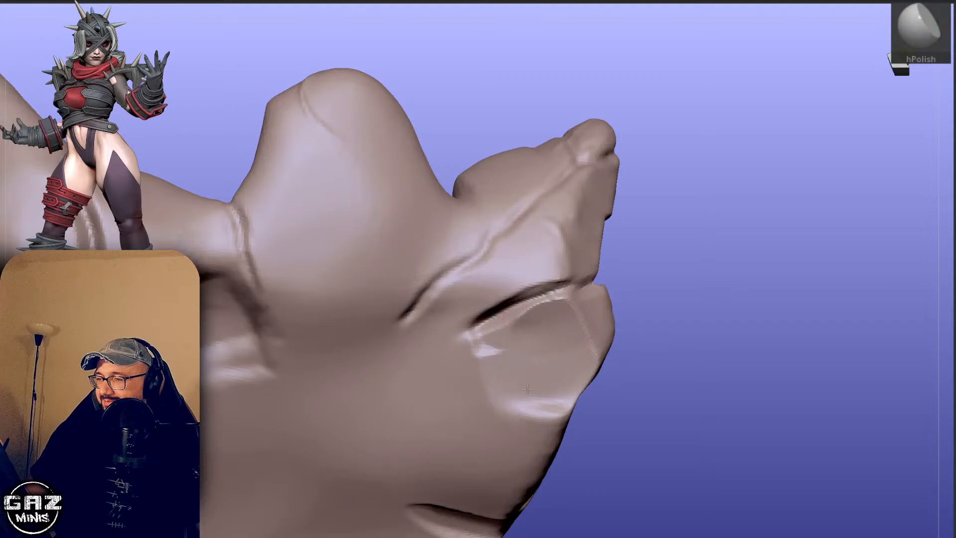
Show the full model and pull the corner boulder's lower edge up towards the base plate with Move.
{"action": "key", "text": "alt+s"}
{"action": "mouse_move", "coordinate": [778, 222]}
{"action": "left_mouse_down"}
{"action": "mouse_move", "coordinate": [757, 260]}
{"action": "mouse_move", "coordinate": [667, 271]}
{"action": "left_mouse_up"}
{"action": "key", "text": "b"}
{"action": "key", "text": "m"}
{"action": "key", "text": "v"}
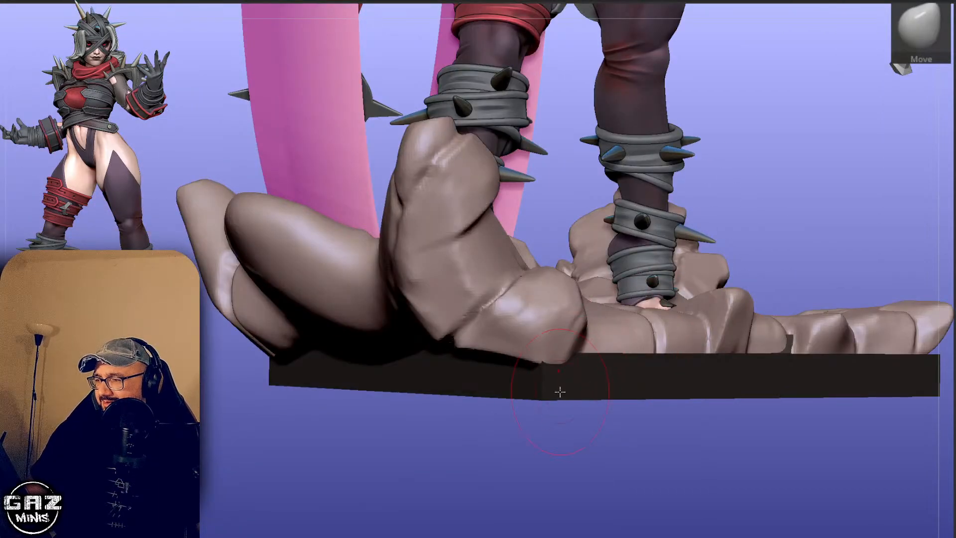
{"action": "left_click_drag", "start_coordinate": [560, 392], "coordinate": [556, 376]}
{"action": "mouse_move", "coordinate": [563, 411]}
{"action": "left_mouse_down"}
{"action": "mouse_move", "coordinate": [579, 392]}
{"action": "mouse_move", "coordinate": [523, 366]}
{"action": "mouse_move", "coordinate": [549, 353]}
{"action": "left_mouse_up"}
Flatten the reshaped lower face of the corner boulder with hPolish and compare it with the full model.
{"action": "key", "text": "alt+s"}
{"action": "key", "text": "b"}
{"action": "key", "text": "h"}
{"action": "key", "text": "p"}
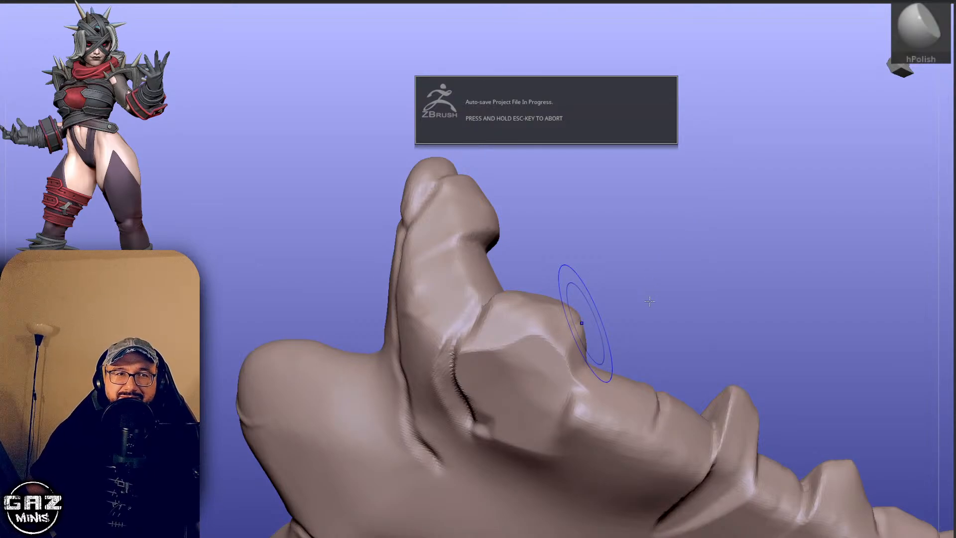
{"action": "key", "text": "alt+s"}
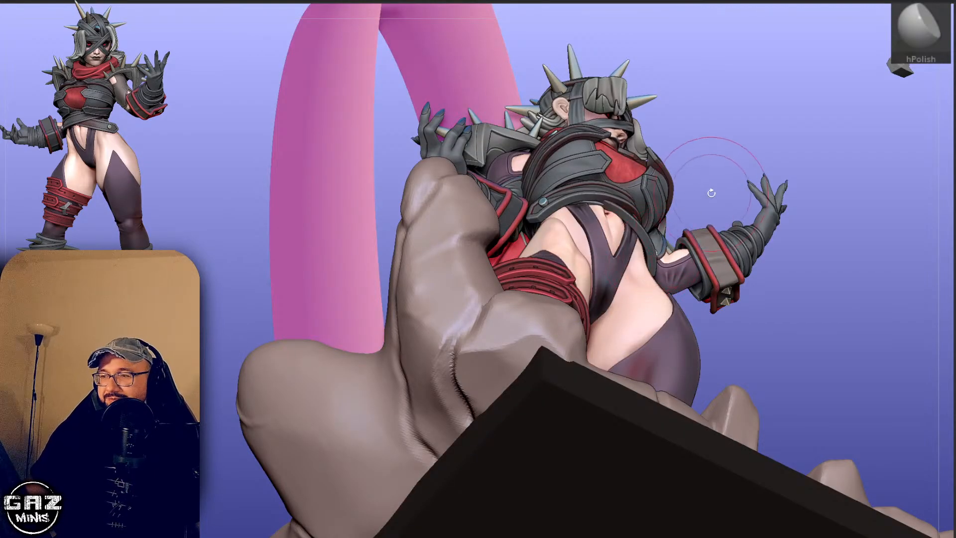
{"action": "left_click_drag", "start_coordinate": [847, 175], "coordinate": [637, 201]}
{"action": "key", "text": "alt+s"}
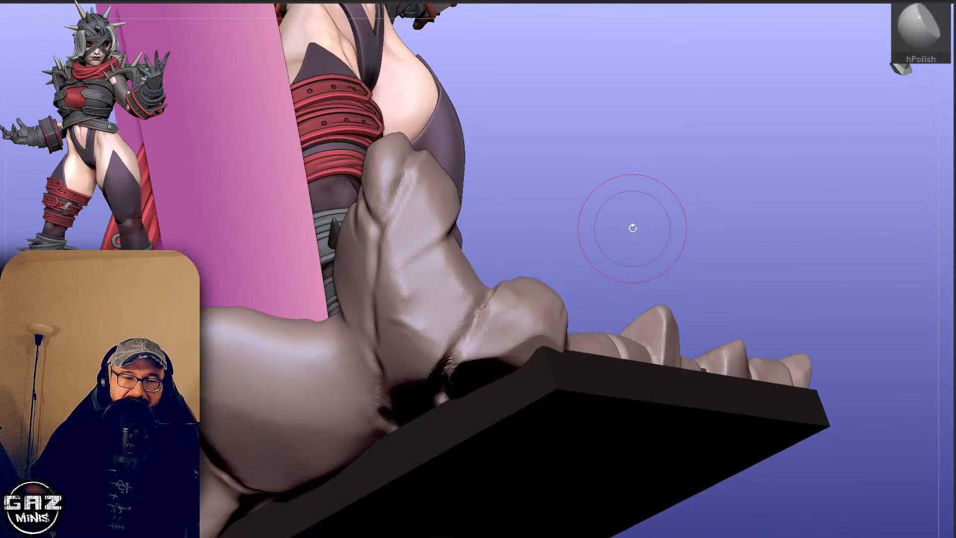
Cut a crack down the corner boulder and onto its underside with Orb Cracks, undoing a smoothing stroke on the neighbouring seam.
{"action": "key", "text": "2"}
{"action": "left_click_drag", "start_coordinate": [649, 259], "coordinate": [586, 301]}
{"action": "left_click_drag", "start_coordinate": [732, 213], "coordinate": [699, 230]}
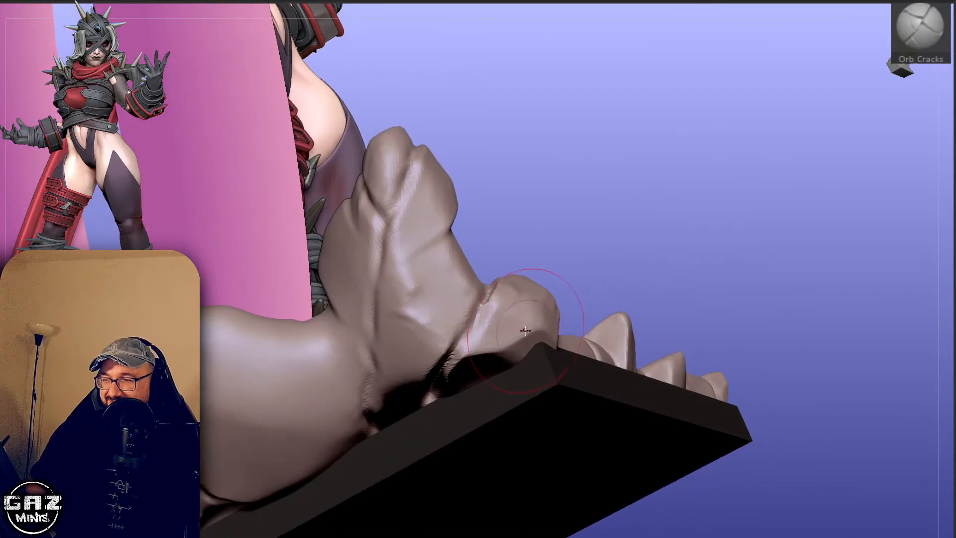
{"action": "key", "text": "ctrl"}
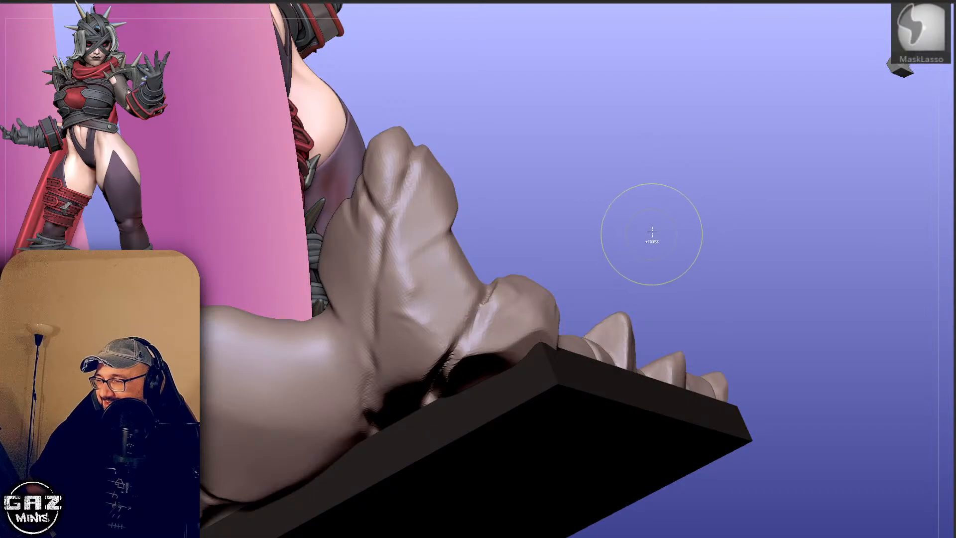
{"action": "left_click_drag", "start_coordinate": [707, 220], "coordinate": [589, 257]}
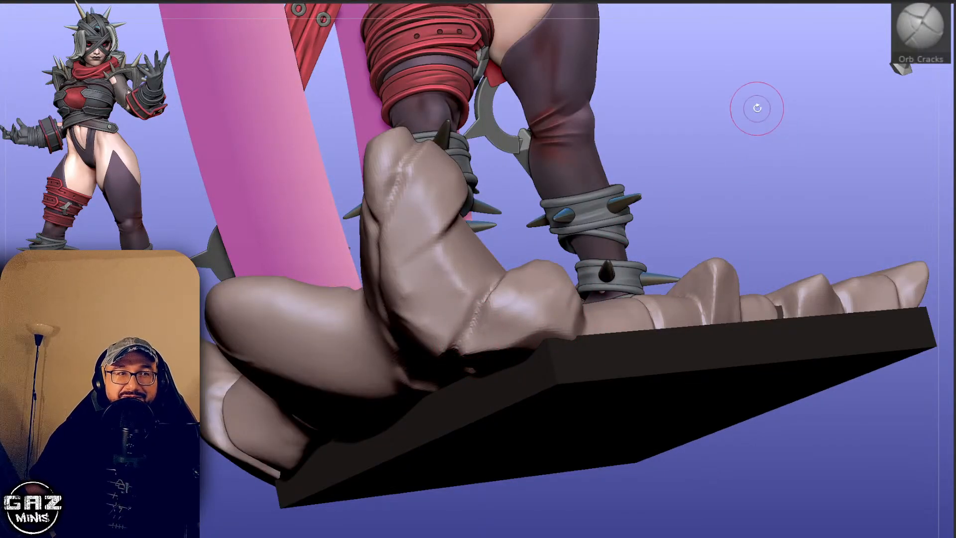
{"action": "left_click_drag", "start_coordinate": [721, 169], "coordinate": [753, 133]}
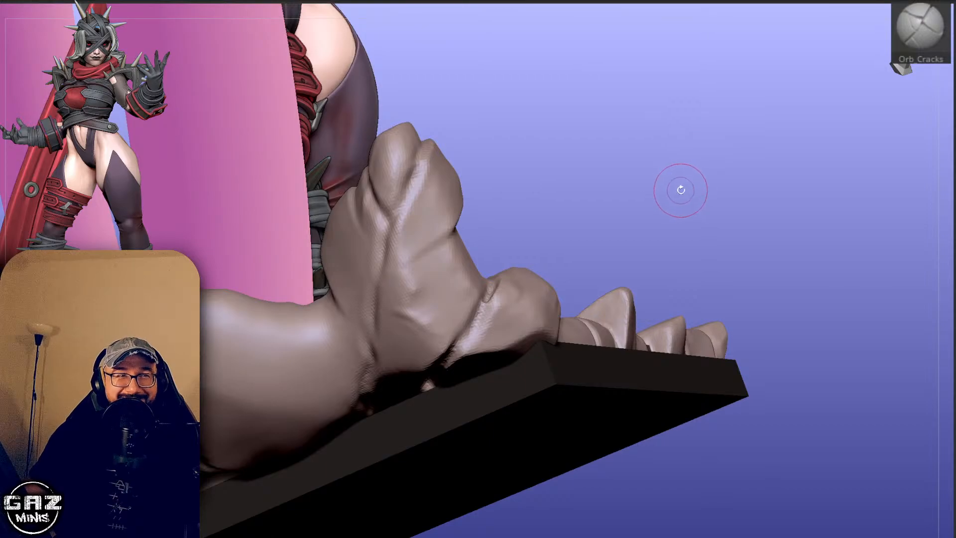
{"action": "left_click_drag", "start_coordinate": [661, 185], "coordinate": [696, 163]}
{"action": "mouse_move", "coordinate": [473, 344]}
{"action": "left_mouse_down", "text": "shift"}
{"action": "mouse_move", "coordinate": [479, 335]}
{"action": "mouse_move", "coordinate": [459, 353]}
{"action": "mouse_move", "coordinate": [485, 321]}
{"action": "left_mouse_up", "text": "shift"}
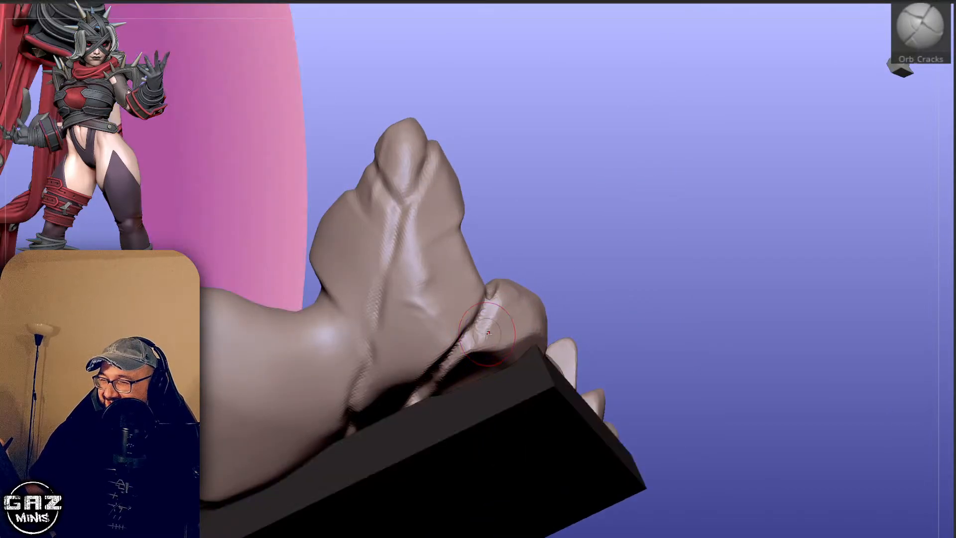
{"action": "key", "text": "ctrl+z"}
{"action": "left_click_drag", "start_coordinate": [637, 218], "coordinate": [655, 216]}
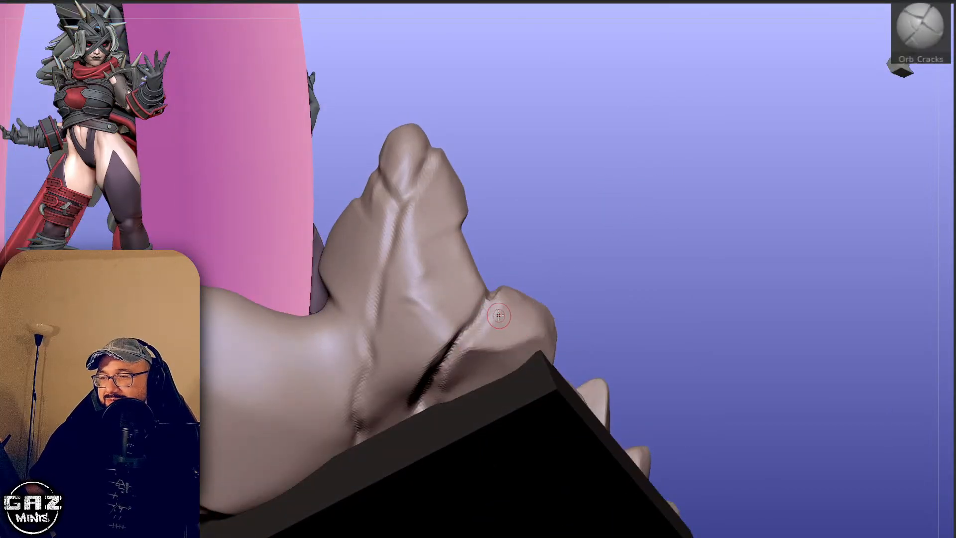
{"action": "left_click_drag", "start_coordinate": [504, 344], "coordinate": [509, 380]}
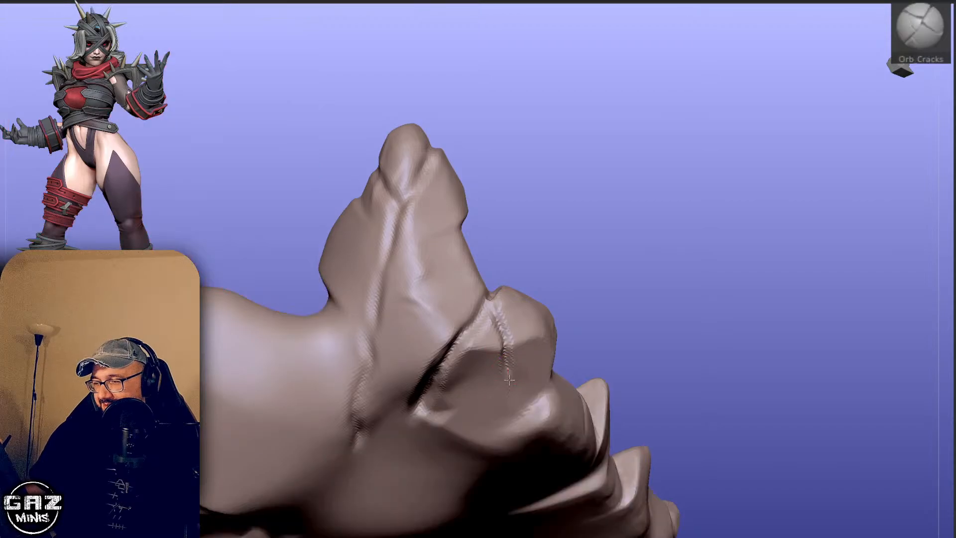
{"action": "left_click_drag", "start_coordinate": [603, 309], "coordinate": [506, 309]}
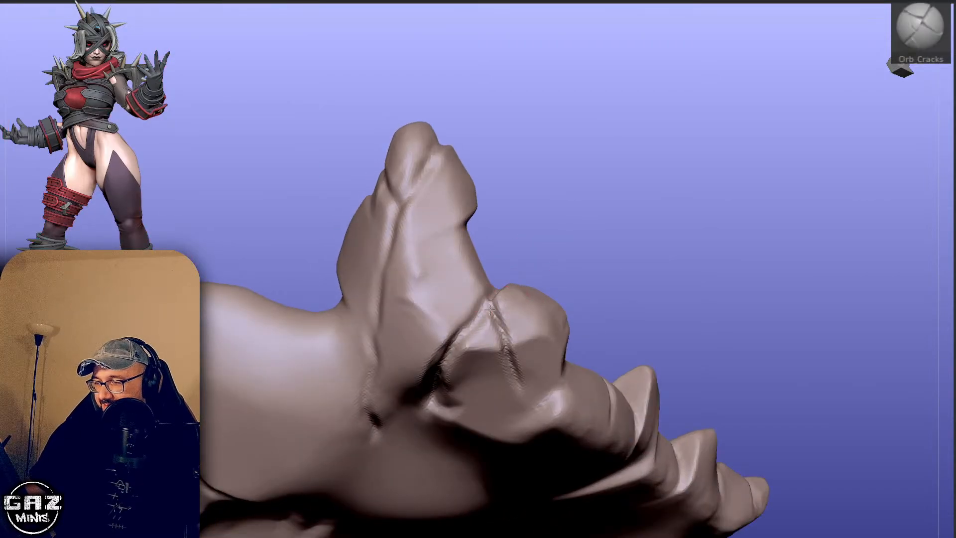
Mask around the gap between the raised spike and the corner boulder, push the gap inwards with Move, and smooth it.
{"action": "left_click_drag", "start_coordinate": [524, 224], "coordinate": [556, 170]}
{"action": "mouse_move", "coordinate": [533, 258]}
{"action": "left_mouse_down"}
{"action": "mouse_move", "coordinate": [508, 264]}
{"action": "mouse_move", "coordinate": [503, 287]}
{"action": "mouse_move", "coordinate": [476, 274]}
{"action": "left_mouse_up"}
{"action": "left_click", "coordinate": [527, 256], "text": "ctrl"}
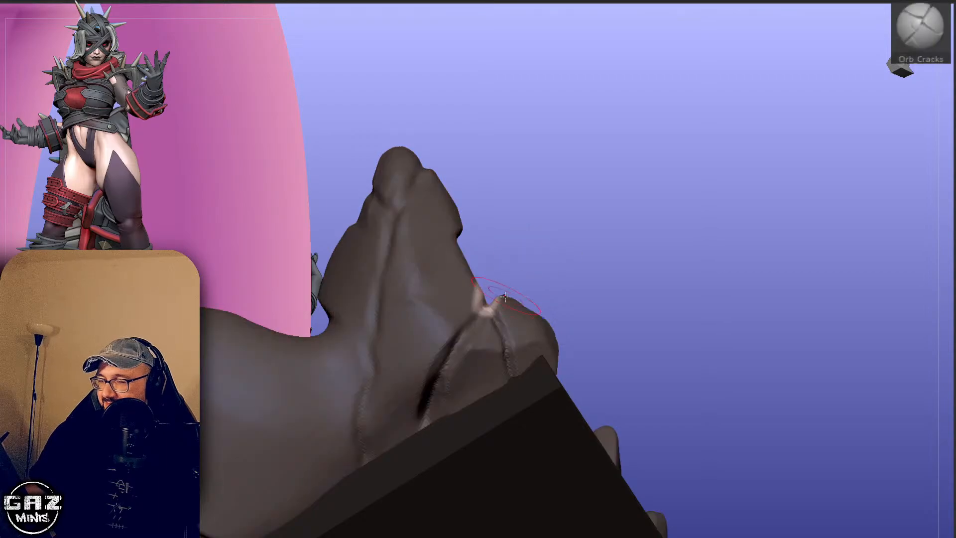
{"action": "key", "text": "b"}
{"action": "key", "text": "m"}
{"action": "key", "text": "v"}
{"action": "key", "text": "s"}
{"action": "left_click_drag", "start_coordinate": [488, 317], "coordinate": [491, 326]}
{"action": "mouse_move", "coordinate": [558, 259]}
{"action": "left_mouse_down", "text": "ctrl"}
{"action": "mouse_move", "coordinate": [566, 321]}
{"action": "mouse_move", "coordinate": [552, 344]}
{"action": "left_mouse_up", "text": "ctrl"}
{"action": "key", "text": "s"}
{"action": "left_click_drag", "start_coordinate": [502, 266], "coordinate": [493, 324], "text": "shift"}
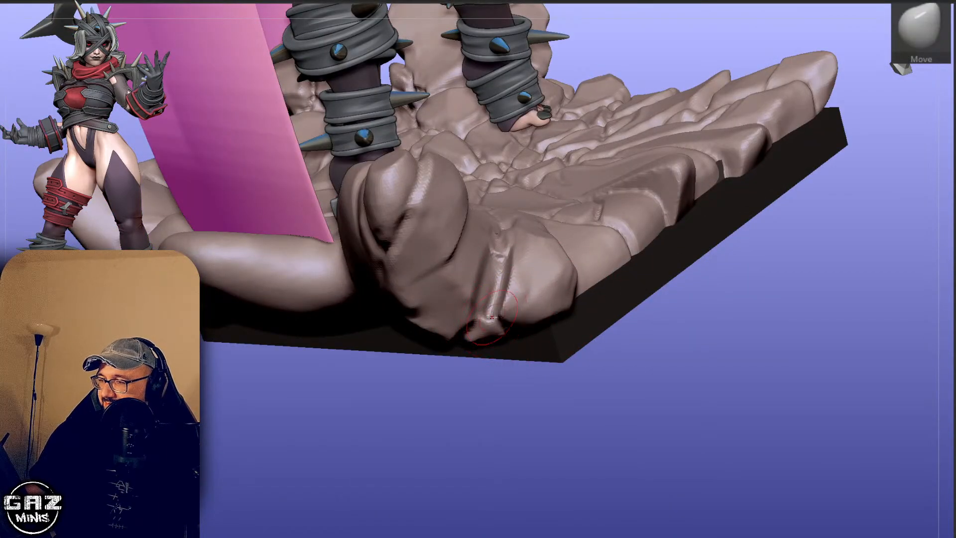
Rework the crevice between the corner boulder and the raised spike with ClayBuildup.
{"action": "key", "text": "b"}
{"action": "key", "text": "c"}
{"action": "key", "text": "b"}
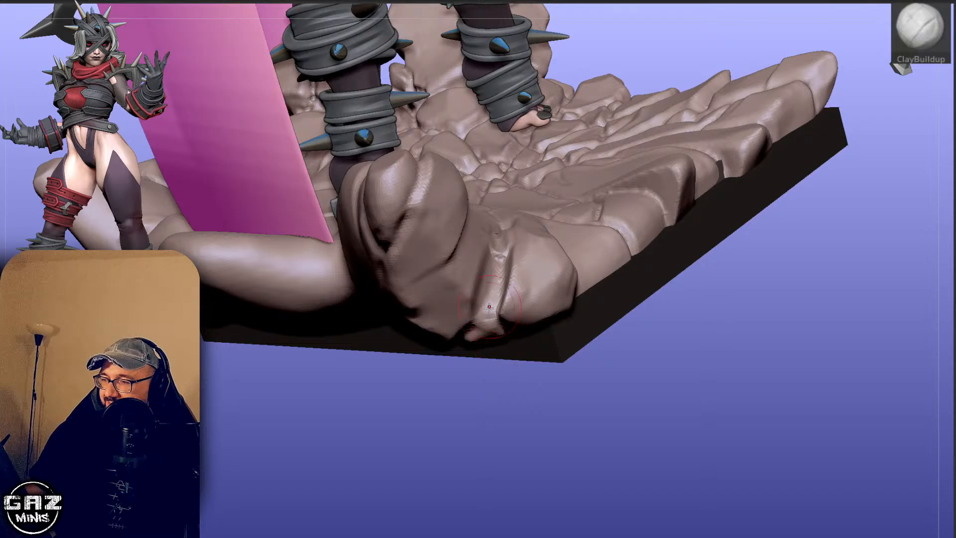
{"action": "mouse_move", "coordinate": [574, 411]}
{"action": "left_mouse_down"}
{"action": "mouse_move", "coordinate": [704, 204]}
{"action": "mouse_move", "coordinate": [700, 162]}
{"action": "mouse_move", "coordinate": [595, 207]}
{"action": "mouse_move", "coordinate": [545, 262]}
{"action": "mouse_move", "coordinate": [550, 254]}
{"action": "mouse_move", "coordinate": [452, 326]}
{"action": "mouse_move", "coordinate": [457, 358]}
{"action": "left_mouse_up"}
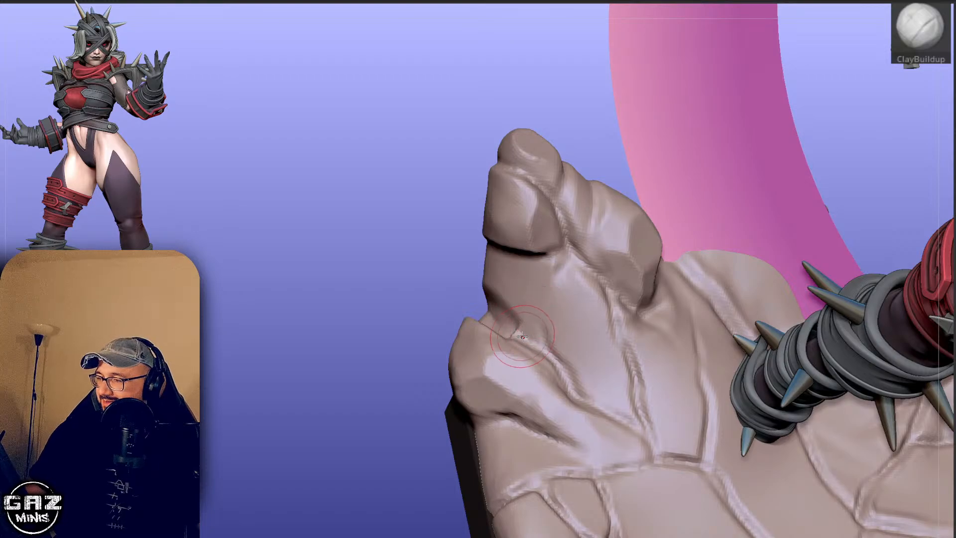
{"action": "left_click_drag", "start_coordinate": [514, 330], "coordinate": [517, 332]}
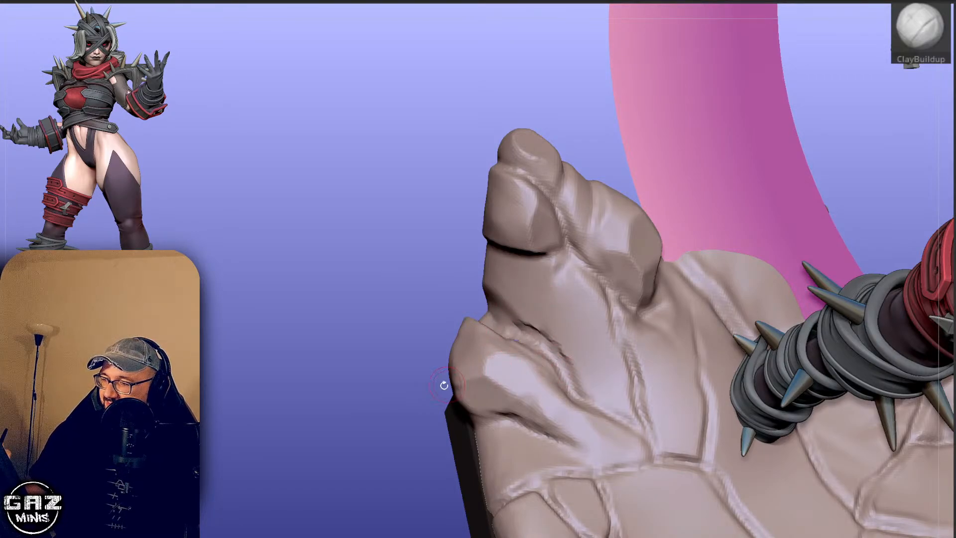
{"action": "mouse_move", "coordinate": [374, 495]}
{"action": "left_mouse_down"}
{"action": "mouse_move", "coordinate": [672, 203]}
{"action": "mouse_move", "coordinate": [715, 186]}
{"action": "mouse_move", "coordinate": [603, 213]}
{"action": "mouse_move", "coordinate": [618, 197]}
{"action": "mouse_move", "coordinate": [655, 194]}
{"action": "mouse_move", "coordinate": [651, 174]}
{"action": "mouse_move", "coordinate": [504, 284]}
{"action": "left_mouse_up"}
Deepen the crack beneath the outer block near the raised spike's tip with Orb Cracks.
{"action": "key", "text": "2"}
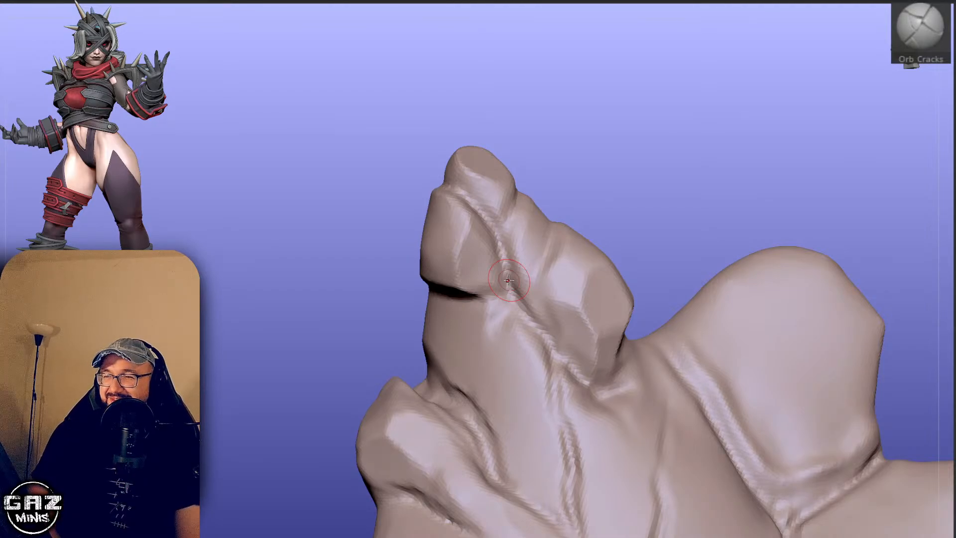
{"action": "left_click_drag", "start_coordinate": [674, 173], "coordinate": [665, 180]}
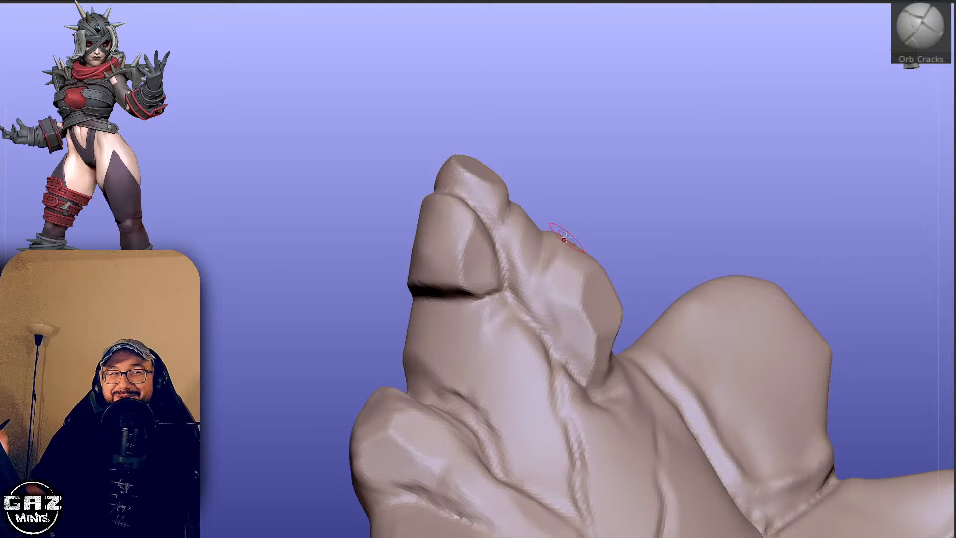
{"action": "left_click_drag", "start_coordinate": [602, 207], "coordinate": [596, 213]}
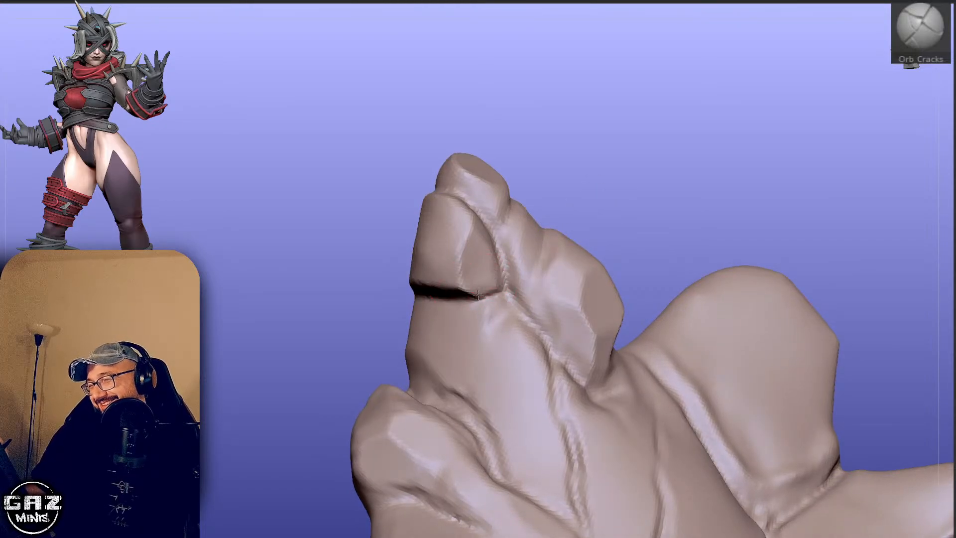
{"action": "left_click_drag", "start_coordinate": [481, 291], "coordinate": [502, 287]}
{"action": "left_click_drag", "start_coordinate": [604, 213], "coordinate": [593, 210]}
{"action": "key", "text": "b"}
{"action": "key", "text": "h"}
{"action": "key", "text": "p"}
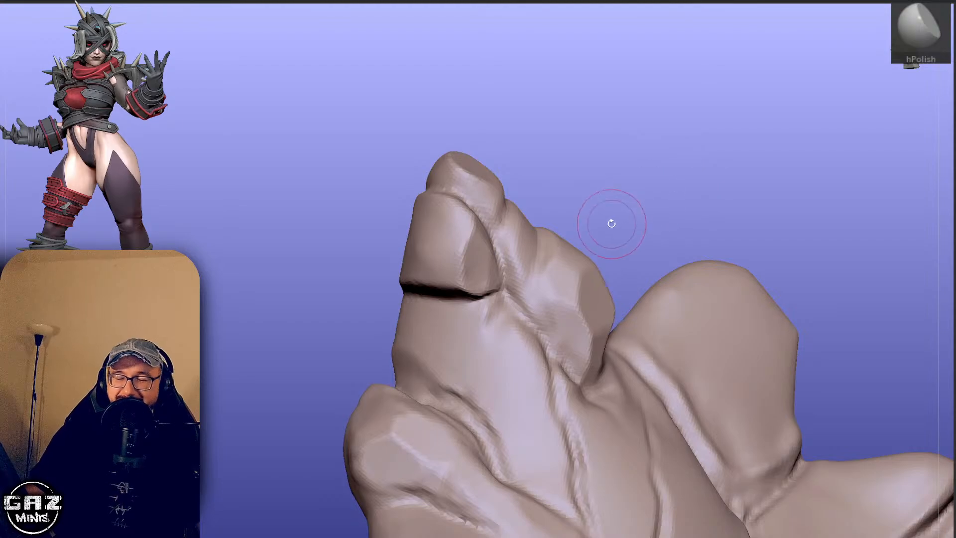
{"action": "key", "text": "1"}
{"action": "mouse_move", "coordinate": [610, 222]}
{"action": "left_mouse_down"}
{"action": "mouse_move", "coordinate": [645, 193]}
{"action": "mouse_move", "coordinate": [633, 174]}
{"action": "mouse_move", "coordinate": [600, 187]}
{"action": "left_mouse_up"}
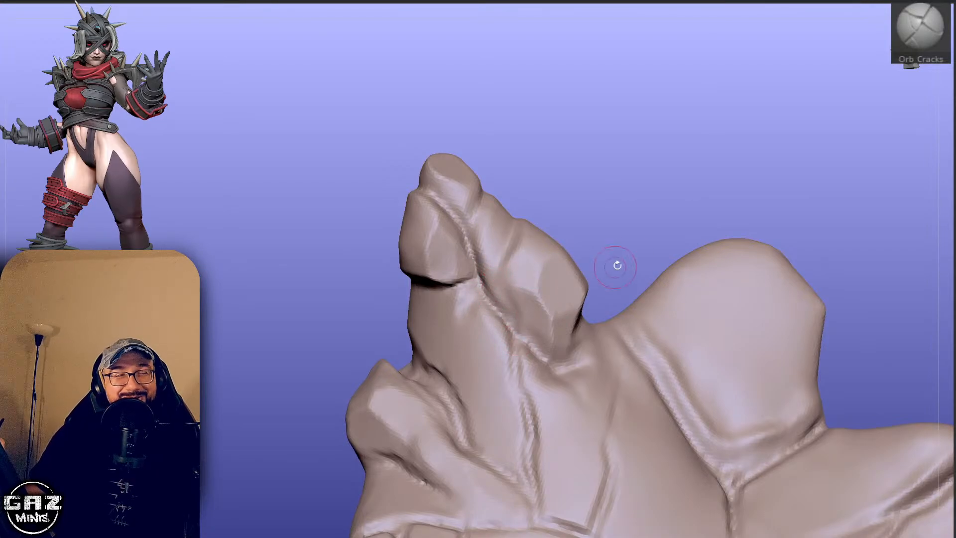
Cut a crack around the lower end of the faceted block on the raised spike's inner side with Orb Cracks.
{"action": "left_click_drag", "start_coordinate": [653, 244], "coordinate": [634, 246]}
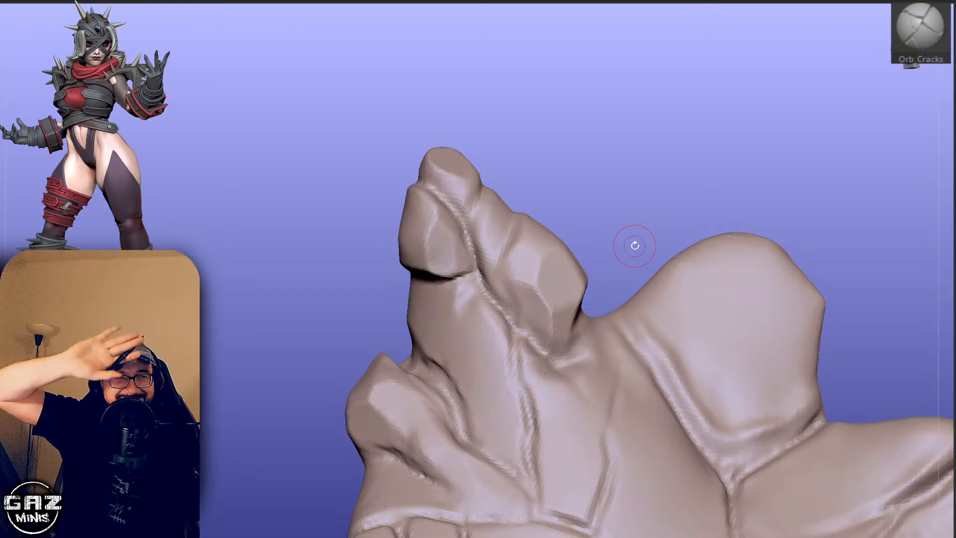
{"action": "mouse_move", "coordinate": [710, 165]}
{"action": "left_mouse_down", "text": "alt"}
{"action": "mouse_move", "coordinate": [651, 128]}
{"action": "mouse_move", "coordinate": [689, 148]}
{"action": "mouse_move", "coordinate": [696, 140]}
{"action": "mouse_move", "coordinate": [660, 125]}
{"action": "mouse_move", "coordinate": [674, 130]}
{"action": "left_mouse_up", "text": "alt"}
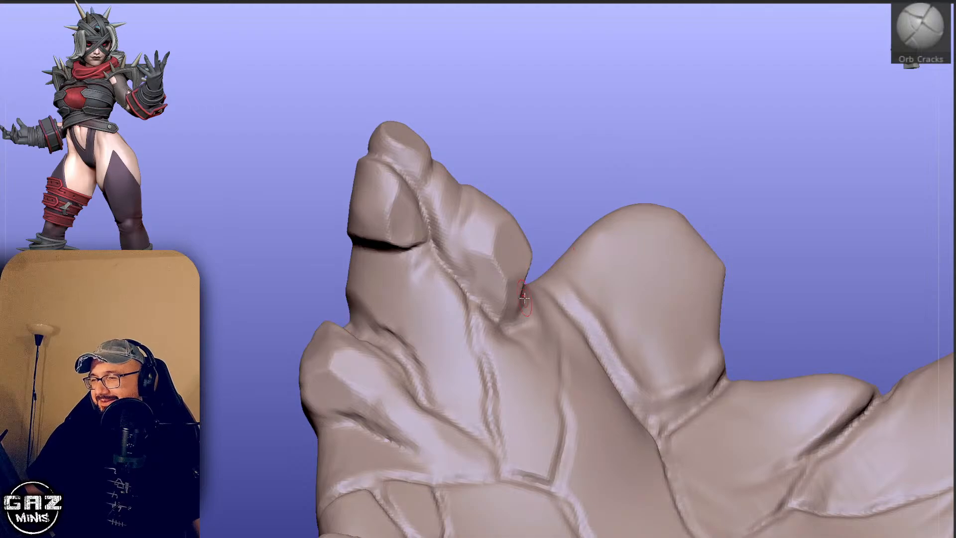
{"action": "left_click_drag", "start_coordinate": [623, 191], "coordinate": [650, 143]}
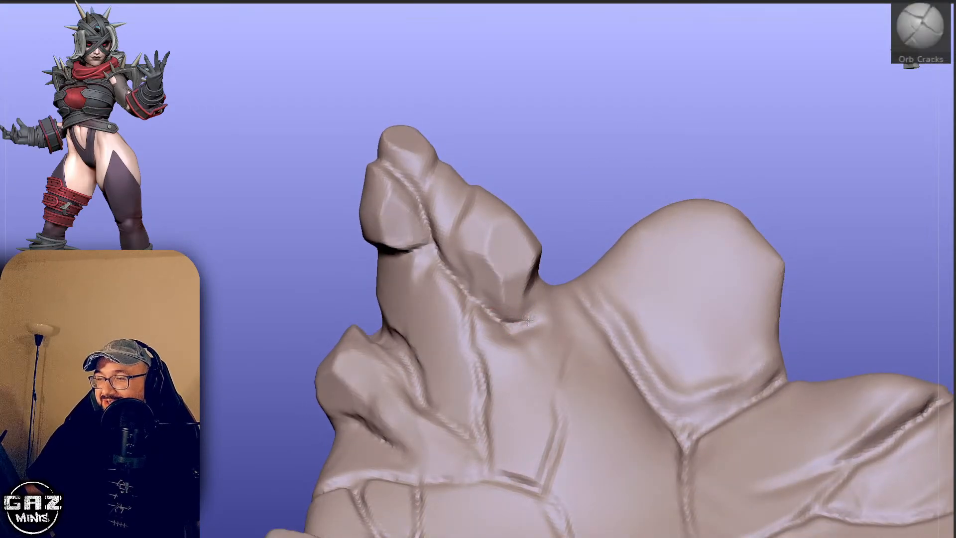
{"action": "left_click_drag", "start_coordinate": [528, 321], "coordinate": [535, 310]}
{"action": "left_click_drag", "start_coordinate": [579, 219], "coordinate": [599, 222]}
{"action": "left_click_drag", "start_coordinate": [547, 271], "coordinate": [531, 314]}
{"action": "mouse_move", "coordinate": [603, 224]}
{"action": "left_mouse_down"}
{"action": "mouse_move", "coordinate": [590, 199]}
{"action": "mouse_move", "coordinate": [739, 156]}
{"action": "mouse_move", "coordinate": [612, 226]}
{"action": "left_mouse_up"}
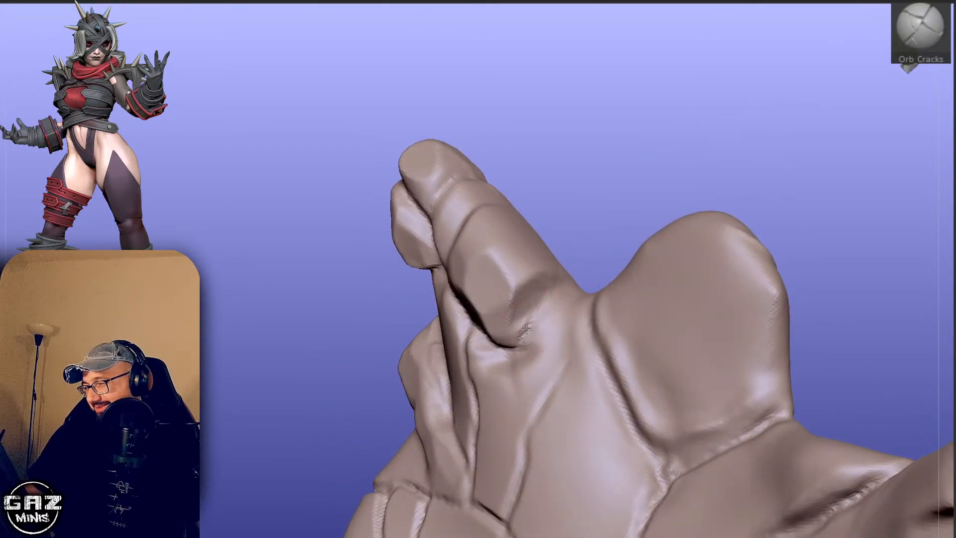
Extend the crack below the faceted block up towards the back of the raised spike.
{"action": "left_click_drag", "start_coordinate": [526, 329], "coordinate": [553, 294]}
{"action": "left_click_drag", "start_coordinate": [600, 218], "coordinate": [622, 195]}
{"action": "left_click_drag", "start_coordinate": [559, 299], "coordinate": [540, 314]}
{"action": "left_click_drag", "start_coordinate": [631, 209], "coordinate": [605, 249]}
{"action": "key", "text": "shift"}
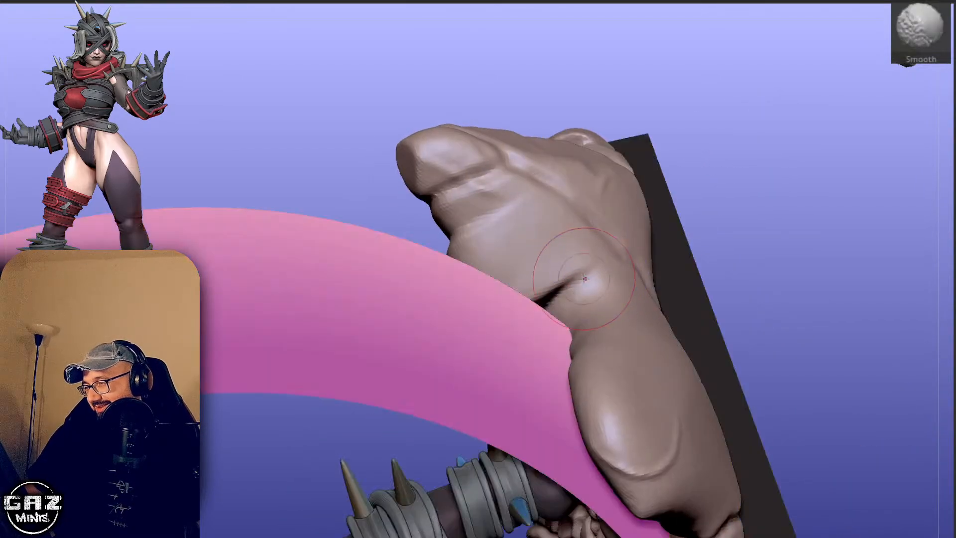
Carve the seam across the back where the raised spike meets the large rounded boulder with Orb Cracks.
{"action": "left_click_drag", "start_coordinate": [744, 156], "coordinate": [710, 187]}
{"action": "left_click_drag", "start_coordinate": [567, 294], "coordinate": [608, 258]}
{"action": "left_click_drag", "start_coordinate": [814, 175], "coordinate": [768, 149]}
{"action": "mouse_move", "coordinate": [597, 255]}
{"action": "left_mouse_down"}
{"action": "mouse_move", "coordinate": [566, 237]}
{"action": "mouse_move", "coordinate": [616, 266]}
{"action": "mouse_move", "coordinate": [592, 257]}
{"action": "mouse_move", "coordinate": [628, 263]}
{"action": "left_mouse_up"}
{"action": "mouse_move", "coordinate": [801, 224]}
{"action": "left_mouse_down"}
{"action": "mouse_move", "coordinate": [762, 222]}
{"action": "mouse_move", "coordinate": [717, 199]}
{"action": "left_mouse_up"}
{"action": "mouse_move", "coordinate": [605, 252]}
{"action": "left_mouse_down"}
{"action": "mouse_move", "coordinate": [654, 284]}
{"action": "mouse_move", "coordinate": [707, 296]}
{"action": "left_mouse_up"}
{"action": "key", "text": "shift+s"}
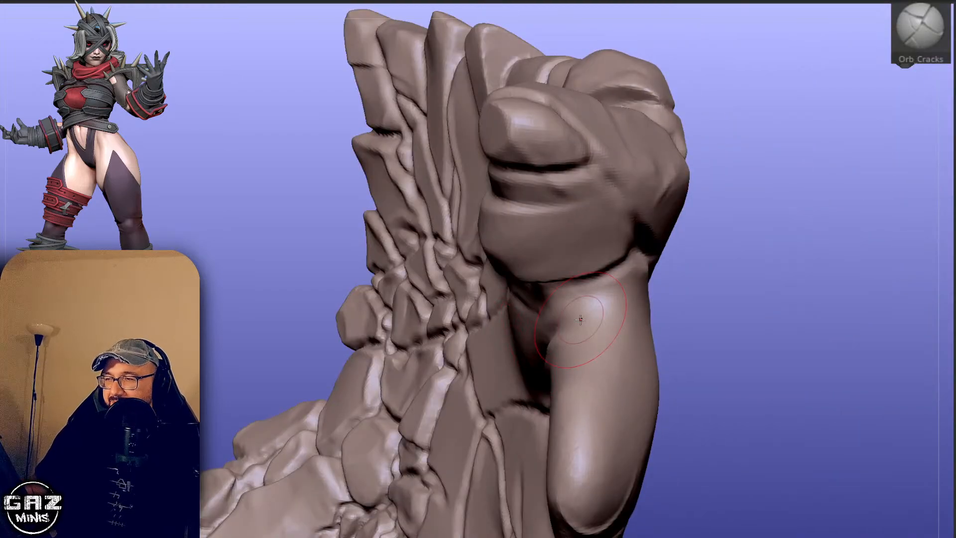
Mask everything except a narrow wedge across the raised spike, just above the faceted block, using a lasso mask and inversion.
{"action": "left_click_drag", "start_coordinate": [747, 279], "coordinate": [839, 153]}
{"action": "key", "text": "alt+s"}
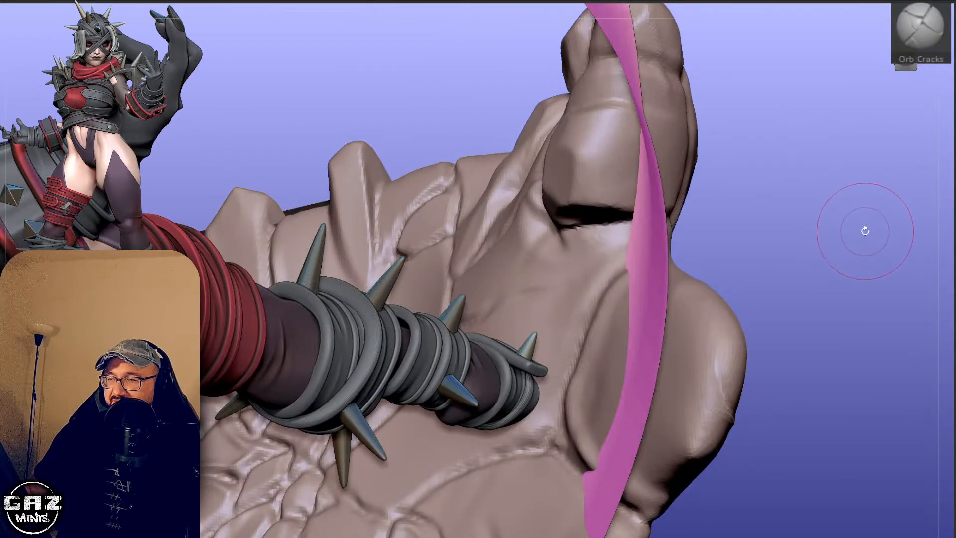
{"action": "mouse_move", "coordinate": [863, 230]}
{"action": "left_mouse_down", "text": "alt"}
{"action": "mouse_move", "coordinate": [802, 228]}
{"action": "mouse_move", "coordinate": [814, 256]}
{"action": "mouse_move", "coordinate": [791, 219]}
{"action": "mouse_move", "coordinate": [816, 139]}
{"action": "mouse_move", "coordinate": [885, 167]}
{"action": "mouse_move", "coordinate": [823, 149]}
{"action": "mouse_move", "coordinate": [872, 131]}
{"action": "mouse_move", "coordinate": [810, 133]}
{"action": "mouse_move", "coordinate": [808, 159]}
{"action": "left_mouse_up", "text": "alt"}
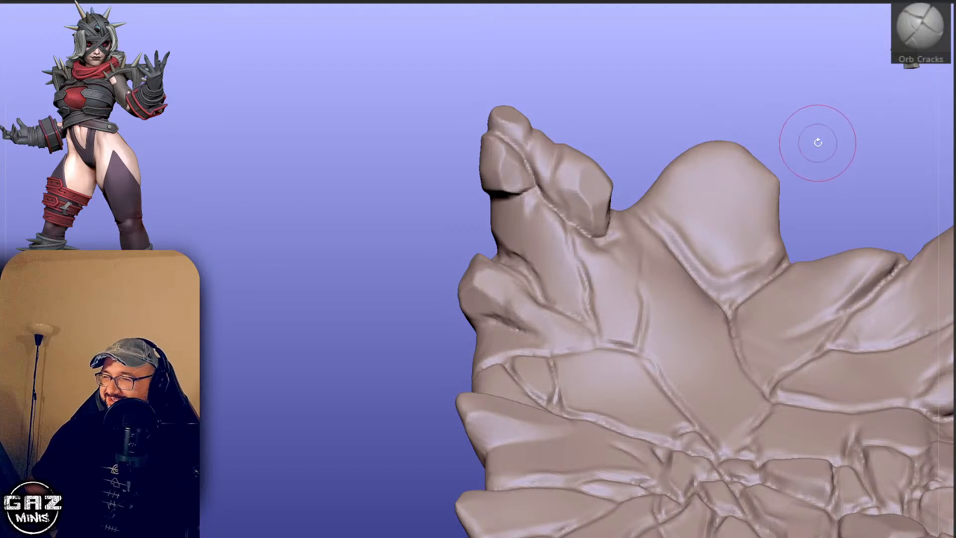
{"action": "key", "text": "b"}
{"action": "key", "text": "t"}
{"action": "key", "text": "d"}
{"action": "mouse_move", "coordinate": [698, 123]}
{"action": "left_mouse_down"}
{"action": "mouse_move", "coordinate": [799, 100]}
{"action": "mouse_move", "coordinate": [757, 134]}
{"action": "mouse_move", "coordinate": [718, 199]}
{"action": "mouse_move", "coordinate": [704, 177]}
{"action": "mouse_move", "coordinate": [672, 222]}
{"action": "mouse_move", "coordinate": [668, 203]}
{"action": "left_mouse_up"}
{"action": "key", "text": "s"}
{"action": "left_click_drag", "start_coordinate": [590, 215], "coordinate": [561, 322], "text": "ctrl"}
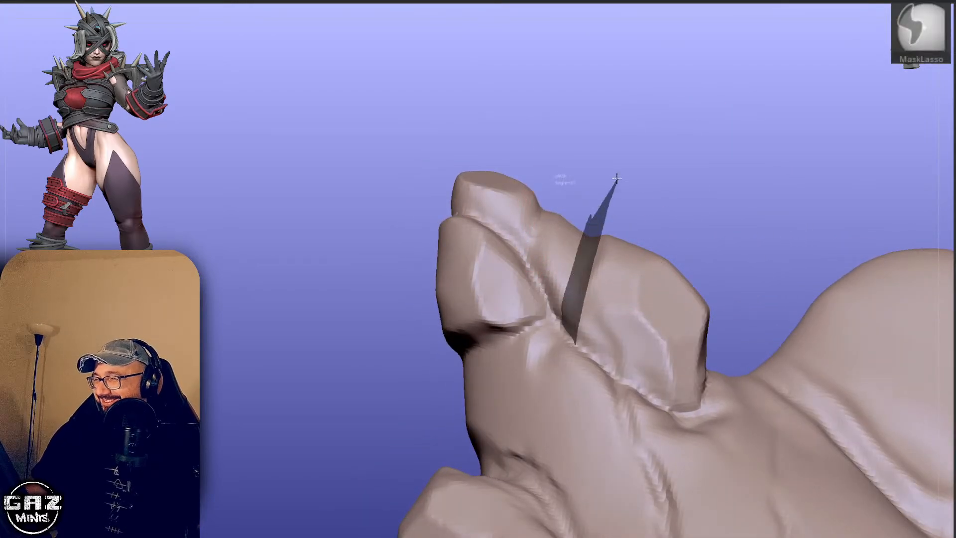
{"action": "left_click_drag", "start_coordinate": [616, 178], "coordinate": [618, 177], "text": "ctrl"}
{"action": "left_click", "coordinate": [655, 166], "text": "ctrl"}
Push the unmasked wedge across the raised spike inward with the Move brush to form a notch, and clear the mask.
{"action": "key", "text": "b"}
{"action": "key", "text": "m"}
{"action": "key", "text": "v"}
{"action": "left_click_drag", "start_coordinate": [593, 230], "coordinate": [590, 242]}
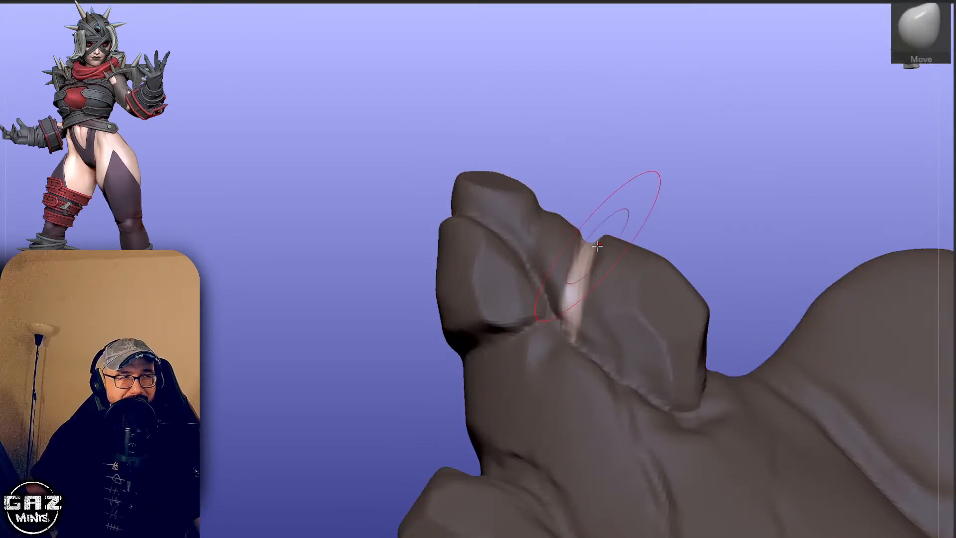
{"action": "right_click_drag", "start_coordinate": [600, 250], "coordinate": [584, 283]}
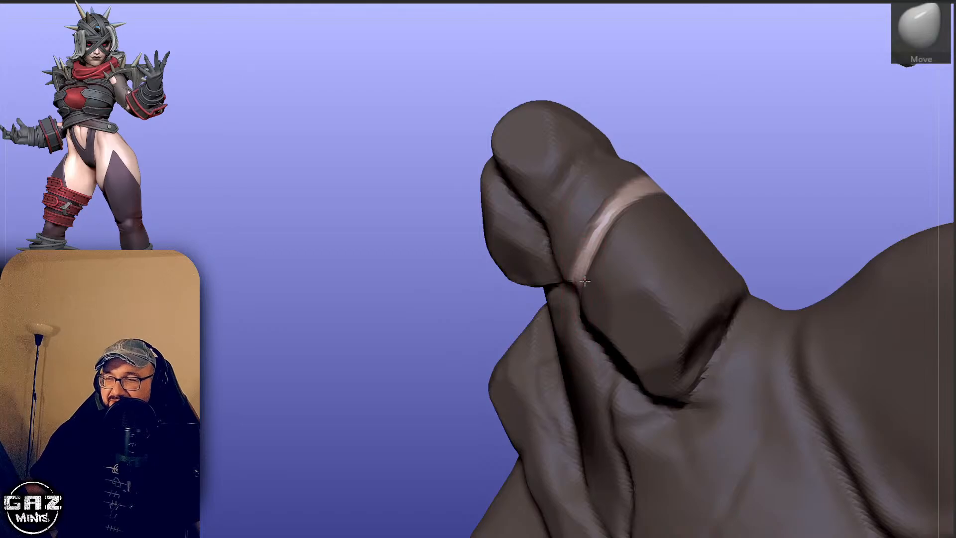
{"action": "left_click_drag", "start_coordinate": [680, 174], "coordinate": [724, 154]}
{"action": "left_click_drag", "start_coordinate": [635, 185], "coordinate": [625, 197]}
{"action": "left_click_drag", "start_coordinate": [731, 132], "coordinate": [751, 150], "text": "ctrl"}
{"action": "mouse_move", "coordinate": [747, 144]}
{"action": "left_mouse_down"}
{"action": "mouse_move", "coordinate": [762, 153]}
{"action": "mouse_move", "coordinate": [801, 127]}
{"action": "mouse_move", "coordinate": [764, 117]}
{"action": "mouse_move", "coordinate": [700, 154]}
{"action": "left_mouse_up"}
{"action": "left_click_drag", "start_coordinate": [734, 139], "coordinate": [738, 139]}
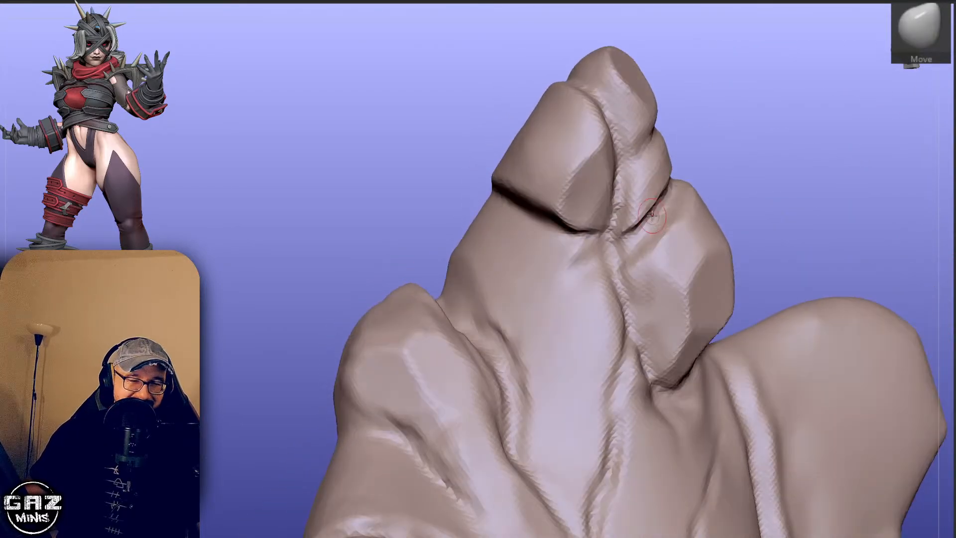
Rework the inner end of the notch above the faceted block with a ClayBuildup stroke.
{"action": "key", "text": "b"}
{"action": "key", "text": "c"}
{"action": "key", "text": "b"}
{"action": "left_click_drag", "start_coordinate": [625, 230], "coordinate": [629, 227]}
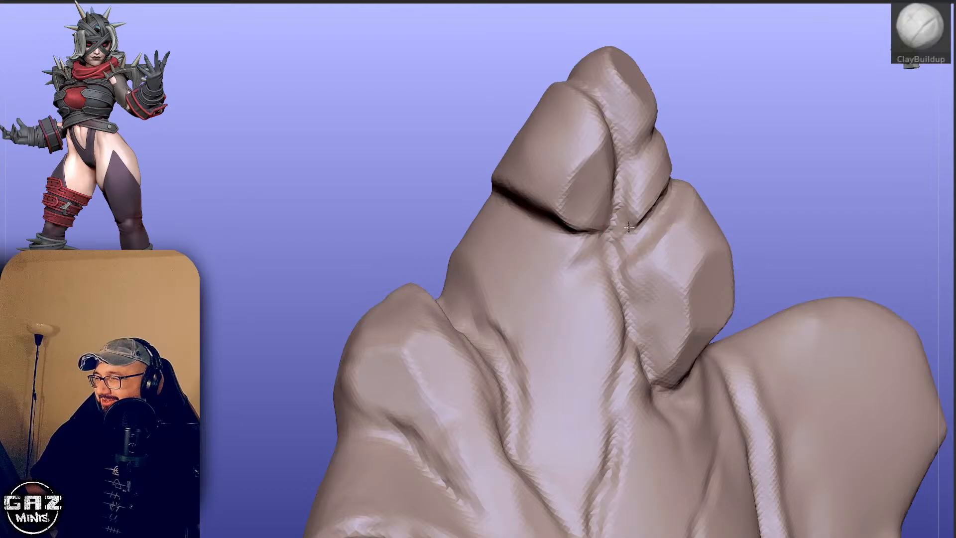
{"action": "left_click_drag", "start_coordinate": [791, 111], "coordinate": [770, 113]}
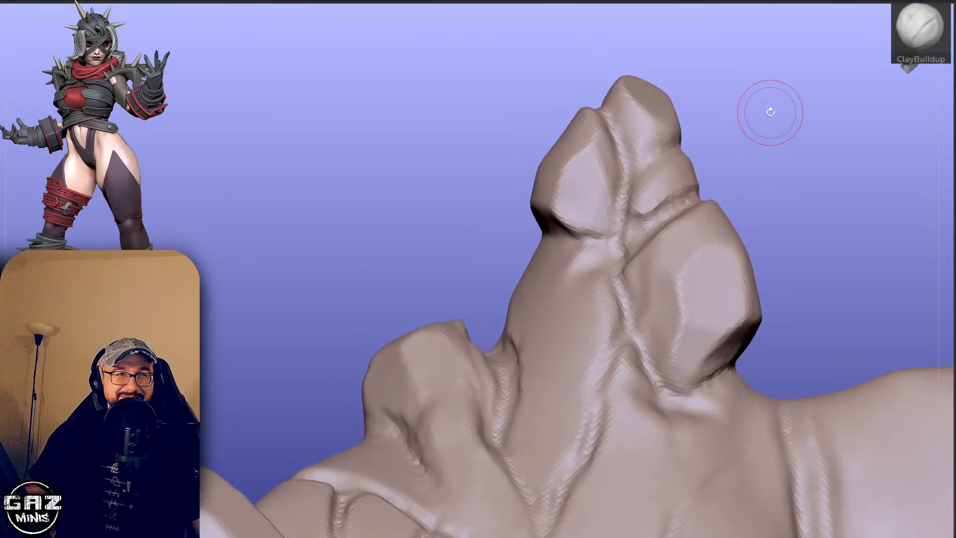
{"action": "left_click_drag", "start_coordinate": [798, 149], "coordinate": [790, 170]}
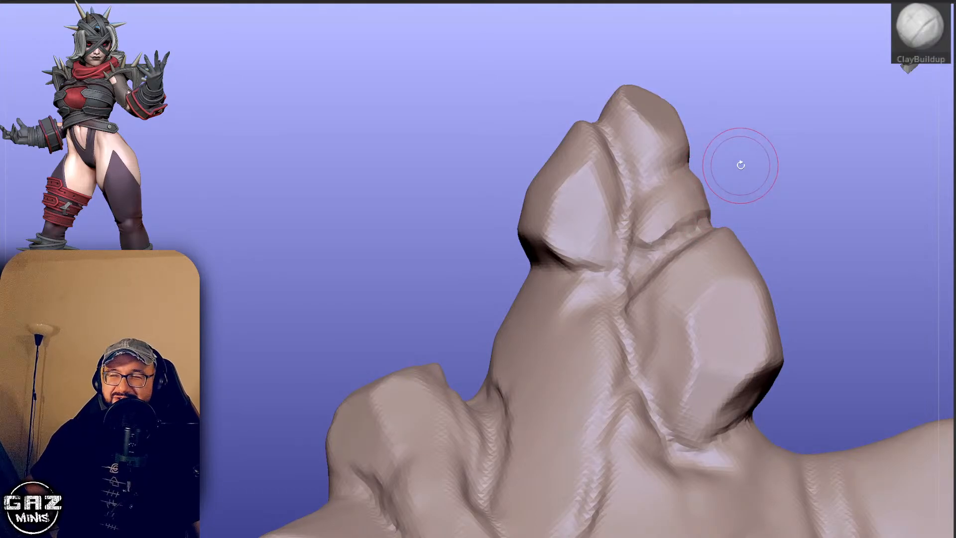
Deepen the notch above the faceted block and its junction with the central seam using Orb Cracks.
{"action": "key", "text": "2"}
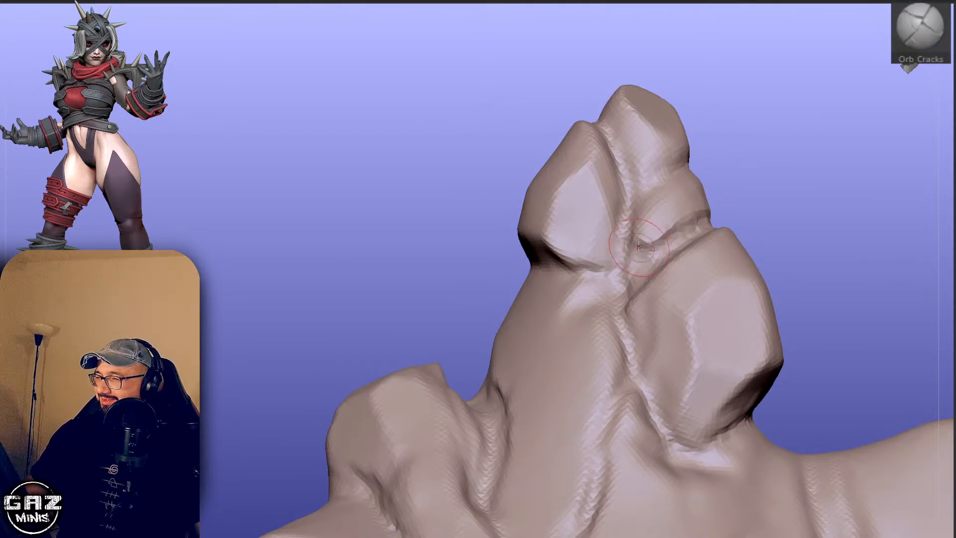
{"action": "left_click_drag", "start_coordinate": [659, 243], "coordinate": [627, 246]}
{"action": "left_click_drag", "start_coordinate": [749, 187], "coordinate": [769, 193]}
{"action": "left_click_drag", "start_coordinate": [629, 286], "coordinate": [679, 229]}
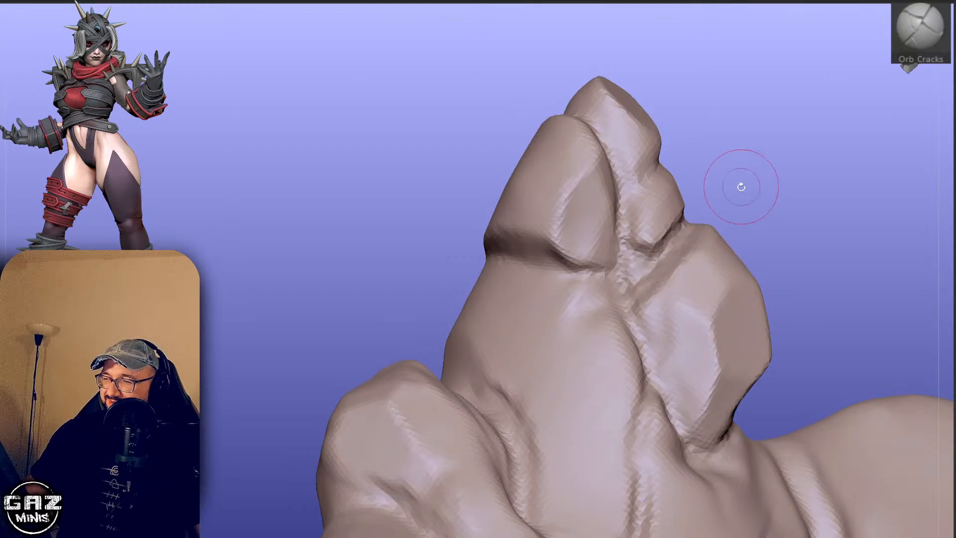
{"action": "left_click_drag", "start_coordinate": [740, 185], "coordinate": [712, 221]}
{"action": "left_click_drag", "start_coordinate": [653, 254], "coordinate": [725, 179]}
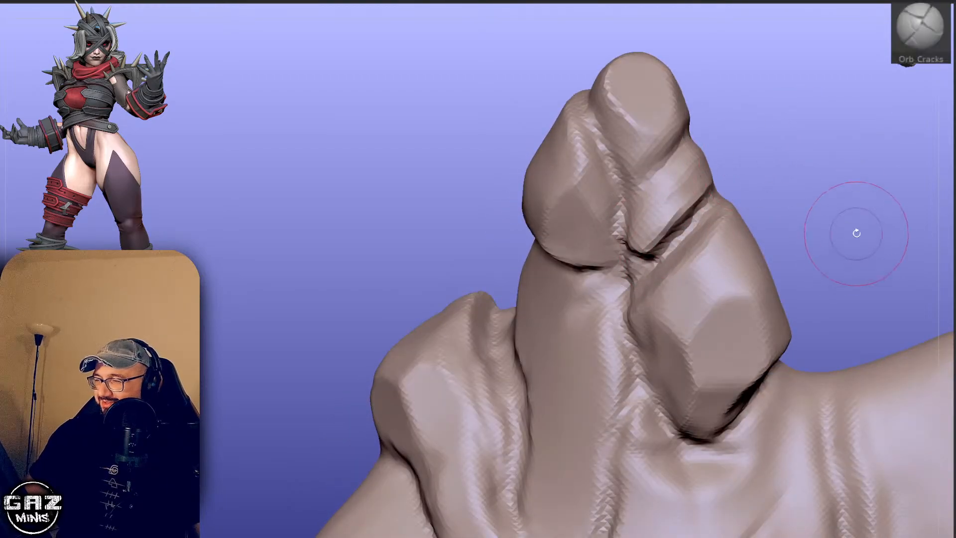
{"action": "left_click_drag", "start_coordinate": [856, 264], "coordinate": [789, 228]}
{"action": "left_click_drag", "start_coordinate": [697, 251], "coordinate": [664, 271]}
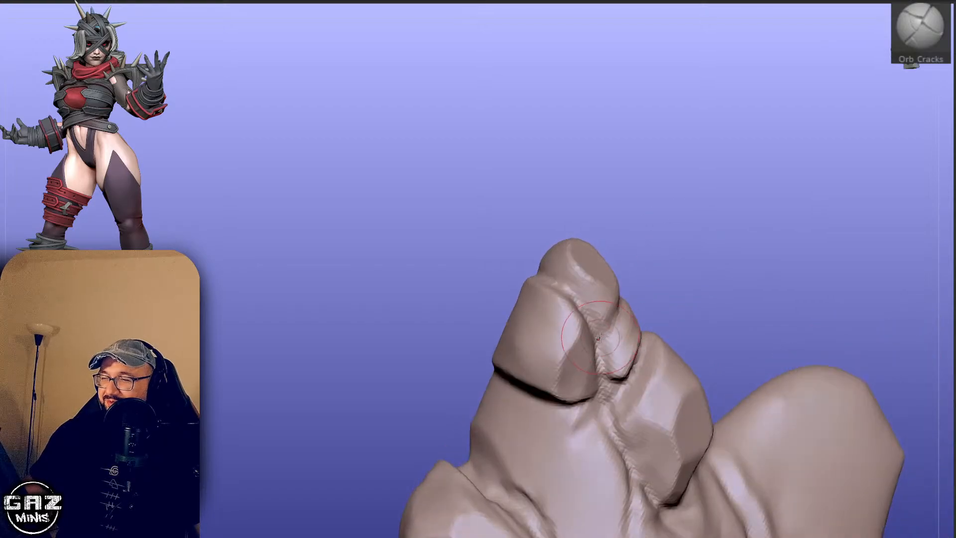
Carve the crack beneath the spike's tip block, where it meets the two blocks below it, with Orb Cracks.
{"action": "left_click_drag", "start_coordinate": [592, 332], "coordinate": [616, 313]}
{"action": "left_click_drag", "start_coordinate": [655, 273], "coordinate": [672, 266]}
{"action": "left_click_drag", "start_coordinate": [610, 319], "coordinate": [598, 327]}
{"action": "left_click_drag", "start_coordinate": [697, 254], "coordinate": [702, 280], "text": "alt"}
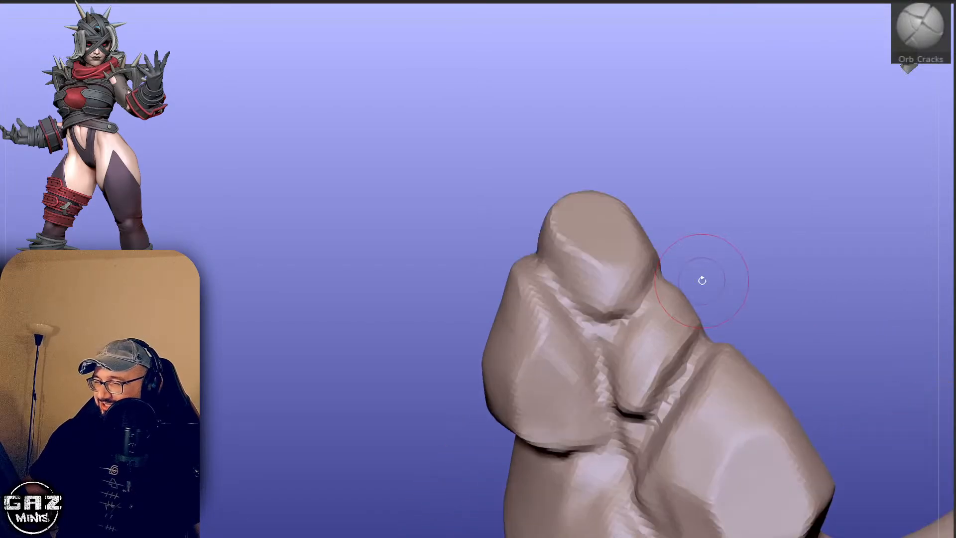
{"action": "left_click_drag", "start_coordinate": [760, 263], "coordinate": [763, 192], "text": "alt"}
{"action": "left_click_drag", "start_coordinate": [611, 270], "coordinate": [595, 297]}
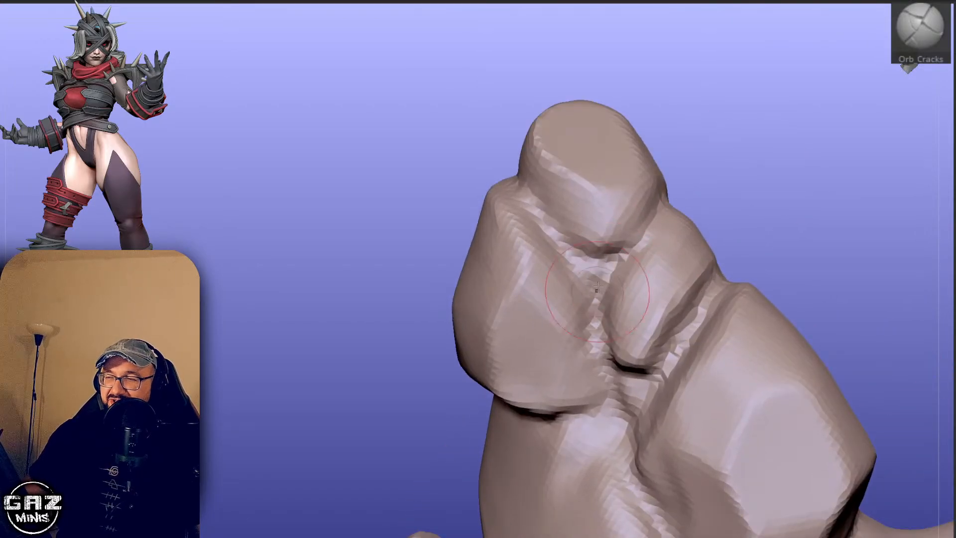
Isolate the rock base and cut a crack down the raised spike's inner face towards the boulder below with Orb Cracks.
{"action": "left_click_drag", "start_coordinate": [812, 236], "coordinate": [806, 162], "text": "ctrl"}
{"action": "mouse_move", "coordinate": [759, 272]}
{"action": "left_mouse_down", "text": "alt"}
{"action": "mouse_move", "coordinate": [750, 224]}
{"action": "mouse_move", "coordinate": [808, 188]}
{"action": "left_mouse_up", "text": "alt"}
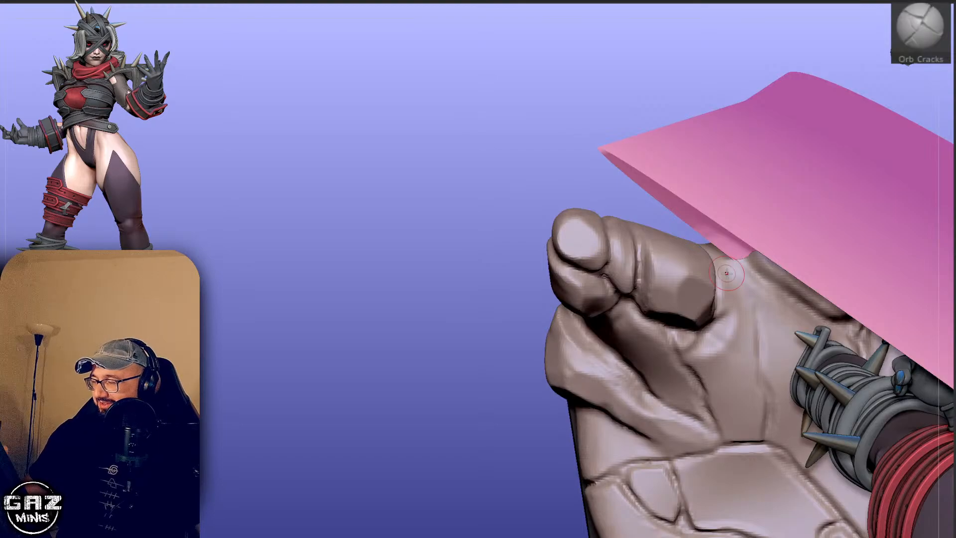
{"action": "right_click_drag", "start_coordinate": [725, 272], "coordinate": [698, 217]}
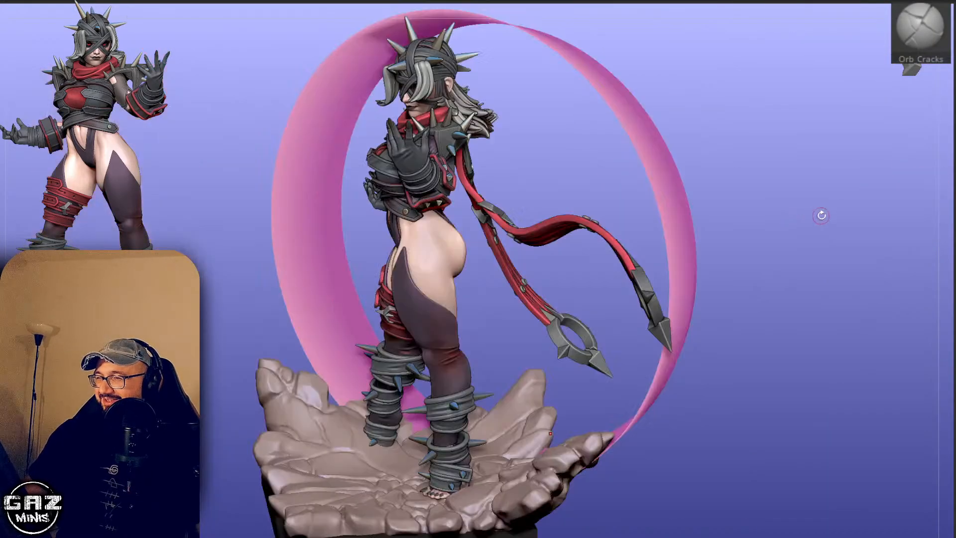
{"action": "left_click_drag", "start_coordinate": [822, 213], "coordinate": [796, 221]}
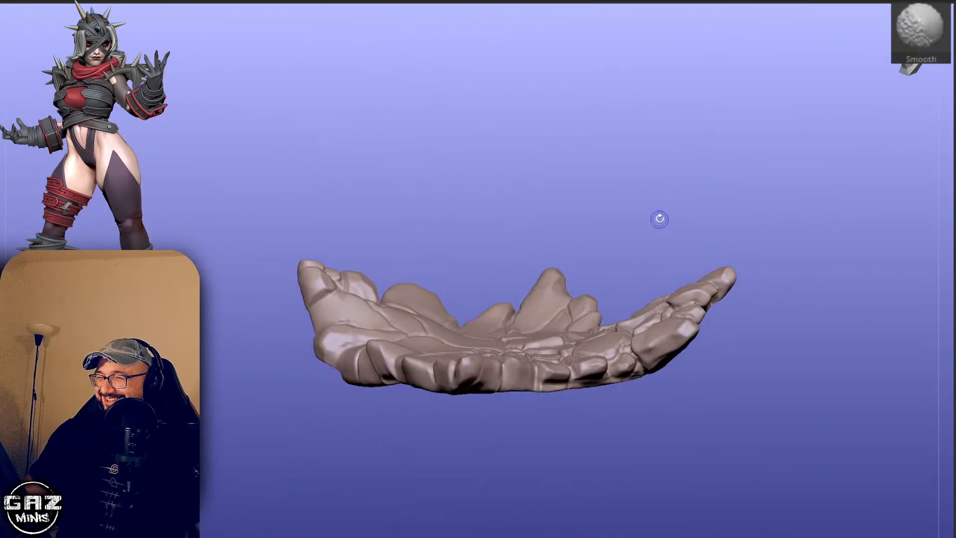
{"action": "left_click_drag", "start_coordinate": [659, 217], "coordinate": [946, 120]}
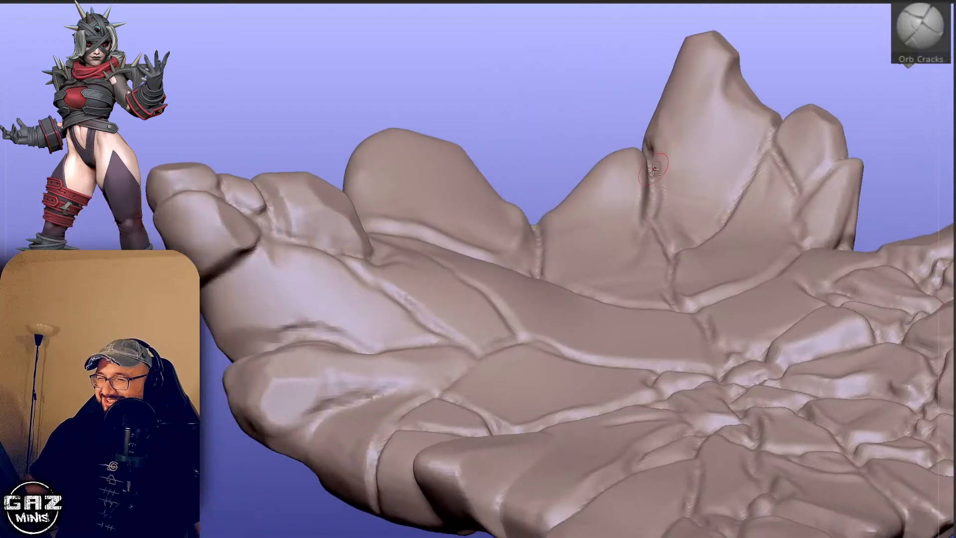
{"action": "left_click_drag", "start_coordinate": [557, 99], "coordinate": [522, 344], "text": "alt"}
{"action": "right_click_drag", "start_coordinate": [538, 339], "coordinate": [551, 314]}
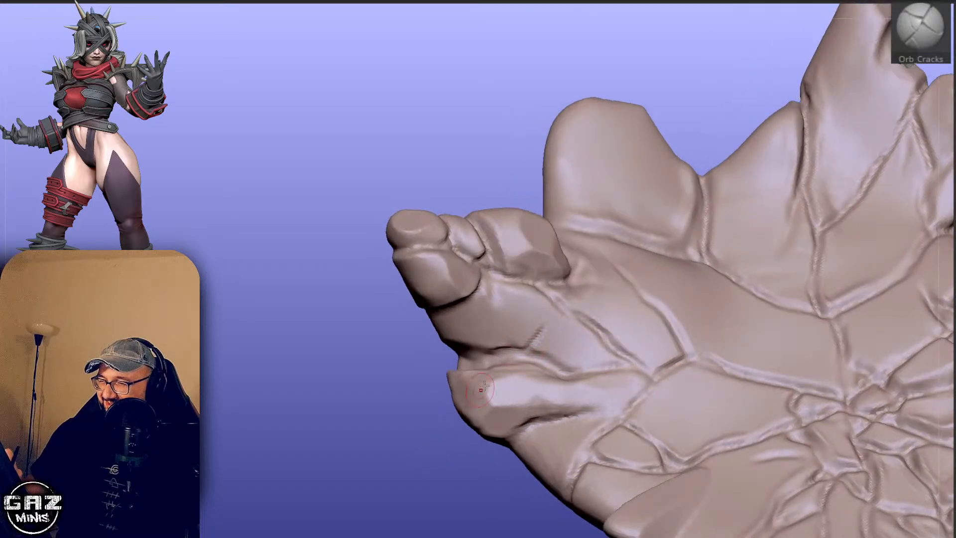
{"action": "key", "text": "ctrl+z"}
{"action": "left_click_drag", "start_coordinate": [546, 290], "coordinate": [560, 313]}
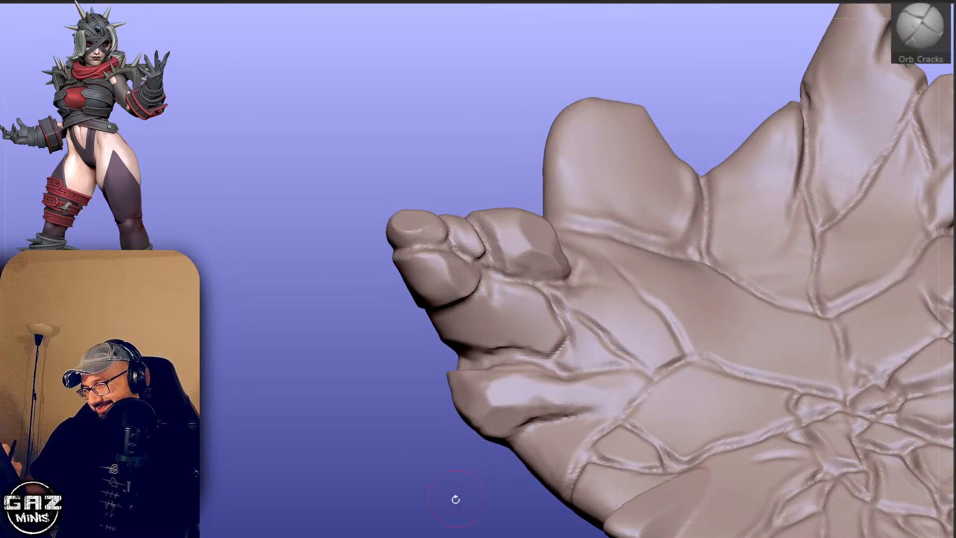
{"action": "left_click_drag", "start_coordinate": [455, 499], "coordinate": [422, 458]}
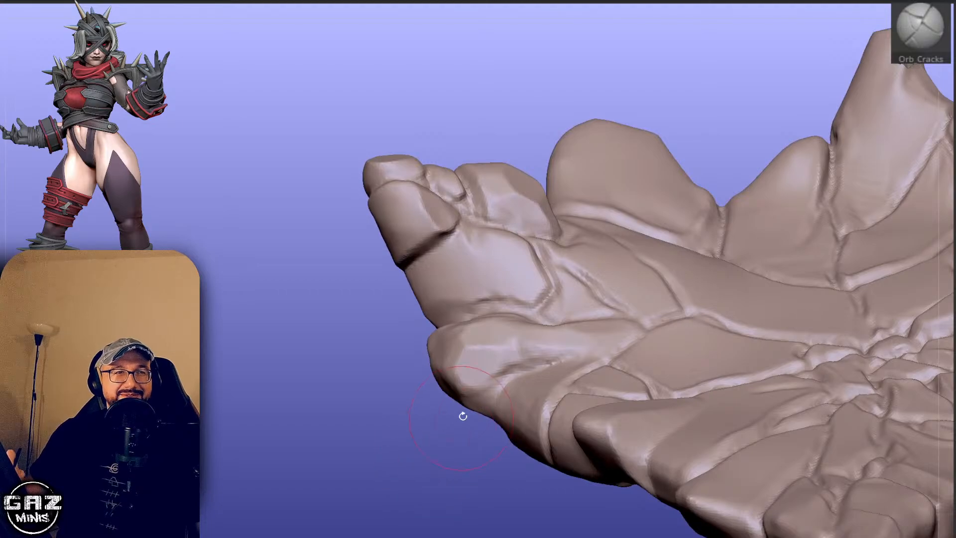
Build up the spike's outer face between the overhanging tip block and the boulder below with ClayBuildup.
{"action": "key", "text": "b"}
{"action": "key", "text": "c"}
{"action": "key", "text": "b"}
{"action": "left_click_drag", "start_coordinate": [475, 283], "coordinate": [423, 320]}
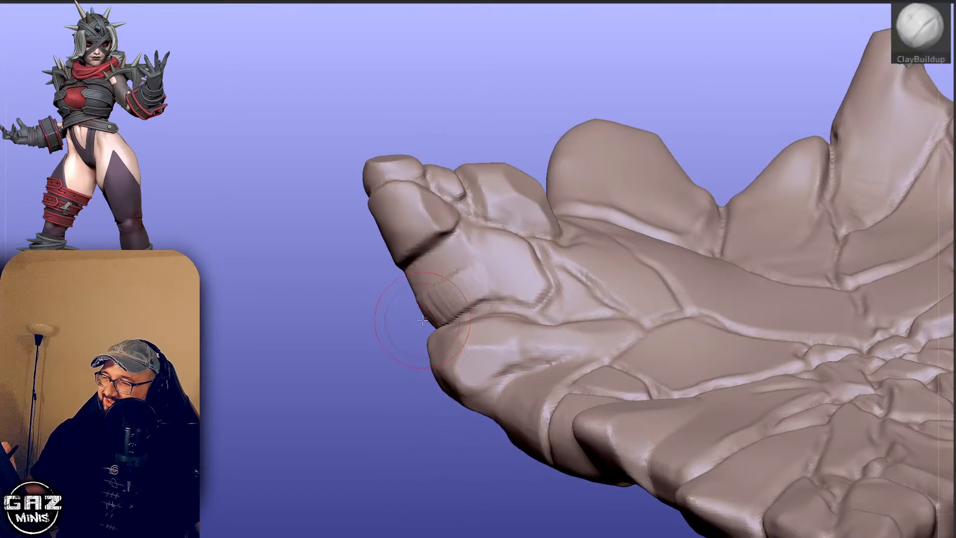
{"action": "left_click_drag", "start_coordinate": [360, 373], "coordinate": [382, 366]}
{"action": "mouse_move", "coordinate": [432, 309]}
{"action": "left_mouse_down"}
{"action": "mouse_move", "coordinate": [478, 284]}
{"action": "mouse_move", "coordinate": [450, 299]}
{"action": "mouse_move", "coordinate": [485, 257]}
{"action": "mouse_move", "coordinate": [499, 260]}
{"action": "left_mouse_up"}
Flatten the built-up outer face of the spike into facets with hPolish, undoing the unwanted strokes.
{"action": "key", "text": "b"}
{"action": "key", "text": "h"}
{"action": "key", "text": "p"}
{"action": "right_click_drag", "start_coordinate": [445, 297], "coordinate": [448, 331], "text": "alt"}
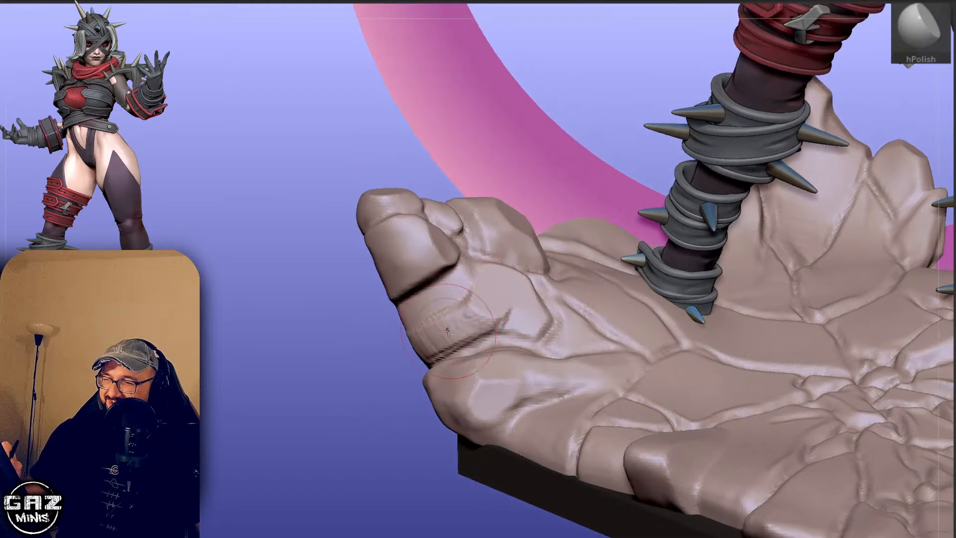
{"action": "mouse_move", "coordinate": [487, 310]}
{"action": "left_mouse_down"}
{"action": "mouse_move", "coordinate": [471, 313]}
{"action": "mouse_move", "coordinate": [478, 301]}
{"action": "mouse_move", "coordinate": [464, 300]}
{"action": "mouse_move", "coordinate": [438, 320]}
{"action": "left_mouse_up"}
{"action": "key", "text": "ctrl+z"}
{"action": "key", "text": "ctrl+z"}
{"action": "left_click_drag", "start_coordinate": [400, 371], "coordinate": [398, 384], "text": "alt"}
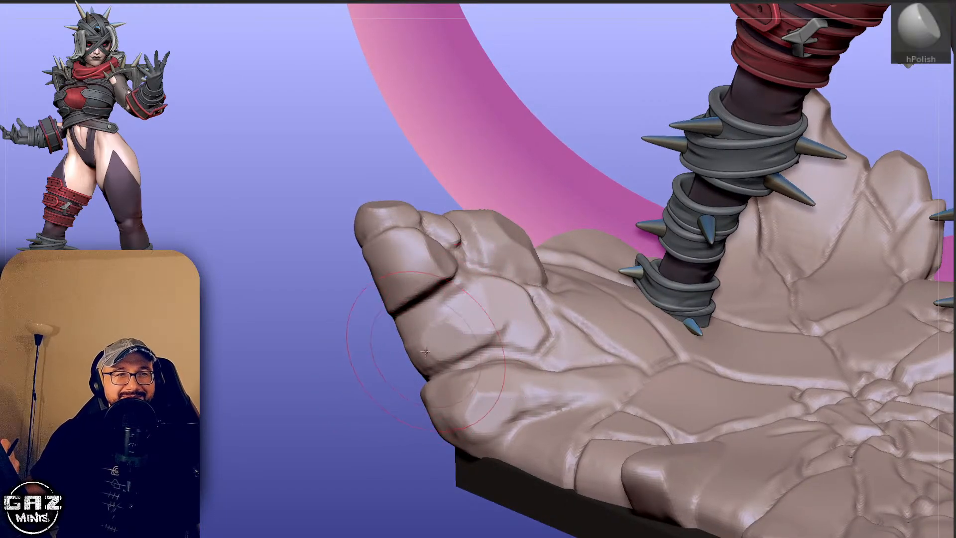
Mask everything except the outer edge of the spike between the tip block and the boulder, using a lasso mask and inversion.
{"action": "mouse_move", "coordinate": [393, 314]}
{"action": "left_mouse_down", "text": "ctrl"}
{"action": "mouse_move", "coordinate": [452, 348]}
{"action": "mouse_move", "coordinate": [409, 349]}
{"action": "left_mouse_up", "text": "ctrl"}
{"action": "left_click_drag", "start_coordinate": [376, 414], "coordinate": [397, 442]}
{"action": "mouse_move", "coordinate": [414, 375]}
{"action": "left_mouse_down", "text": "ctrl"}
{"action": "mouse_move", "coordinate": [469, 326]}
{"action": "mouse_move", "coordinate": [387, 305]}
{"action": "mouse_move", "coordinate": [384, 400]}
{"action": "mouse_move", "coordinate": [390, 372]}
{"action": "left_mouse_up", "text": "ctrl"}
{"action": "left_click", "coordinate": [386, 398], "text": "ctrl"}
Push the unmasked outer edge of the spike inward with the Move brush to undercut the tip block, and clear the mask.
{"action": "key", "text": "b"}
{"action": "key", "text": "m"}
{"action": "key", "text": "v"}
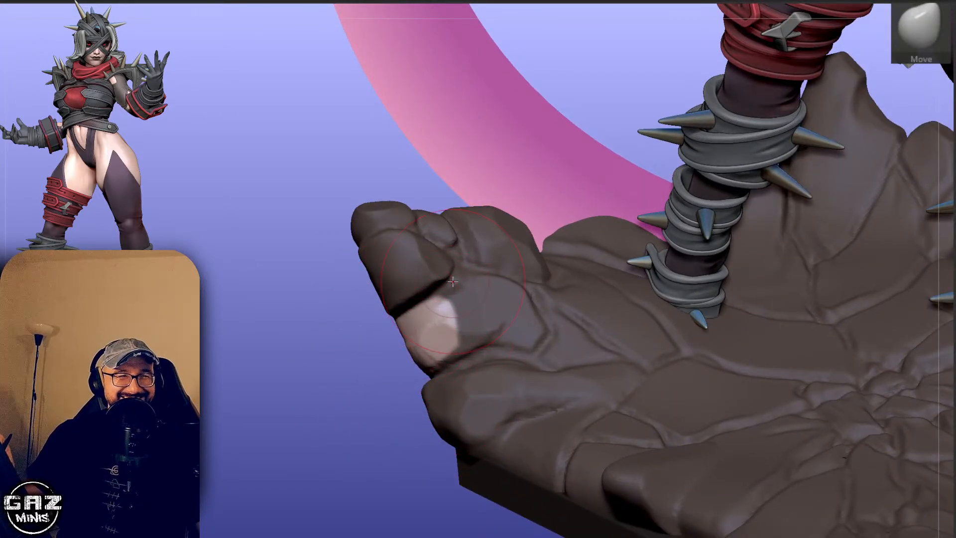
{"action": "key", "text": "s"}
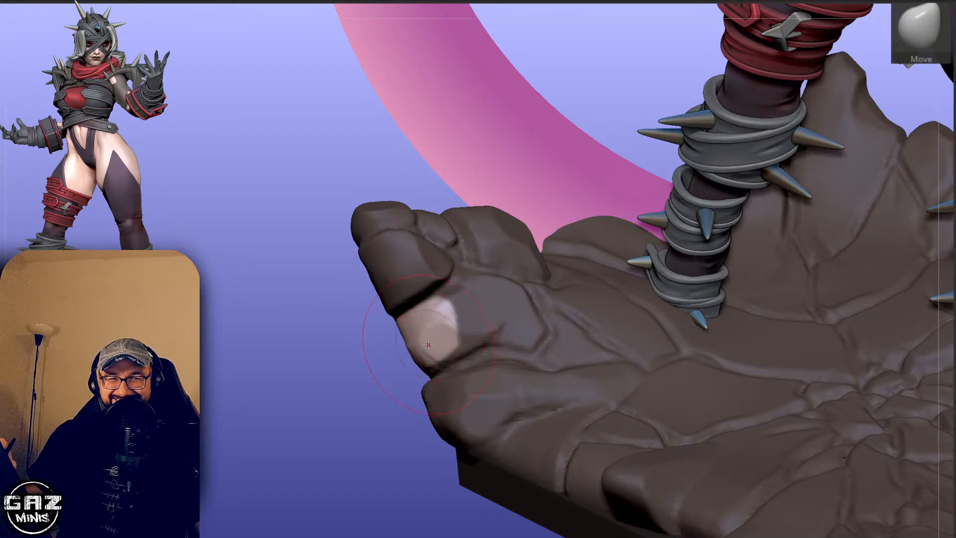
{"action": "left_click_drag", "start_coordinate": [417, 353], "coordinate": [429, 346]}
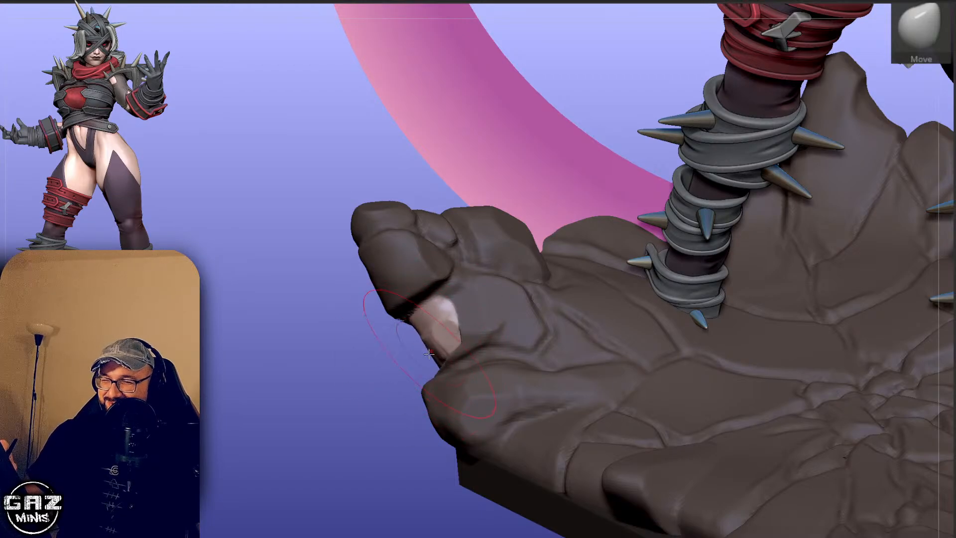
{"action": "left_click_drag", "start_coordinate": [384, 374], "coordinate": [398, 391], "text": "ctrl"}
{"action": "left_click_drag", "start_coordinate": [401, 384], "coordinate": [479, 339]}
Inspect the reshaped spike and the whole rock base from the back, side and front against the full figure.
{"action": "key", "text": "b"}
{"action": "key", "text": "h"}
{"action": "key", "text": "p"}
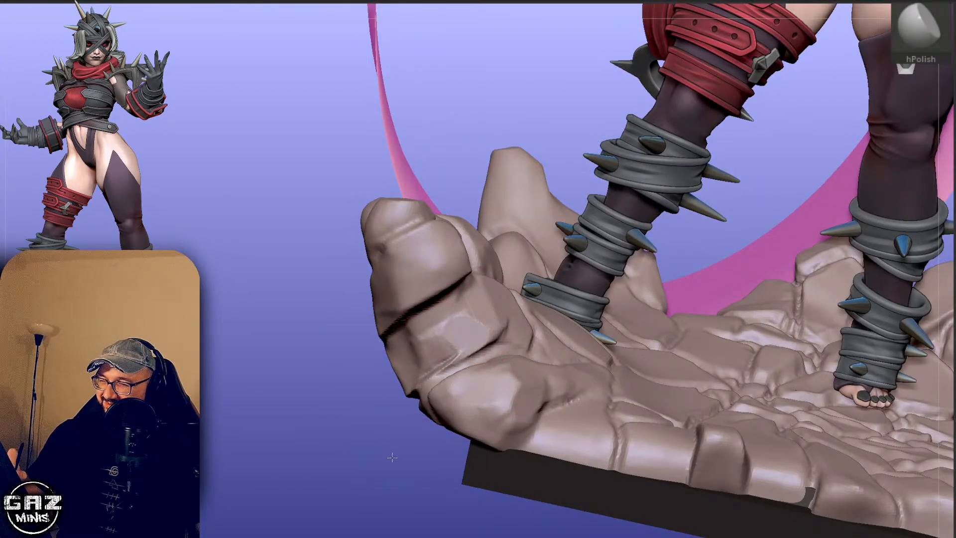
{"action": "left_click_drag", "start_coordinate": [392, 457], "coordinate": [448, 379]}
{"action": "left_click_drag", "start_coordinate": [374, 464], "coordinate": [498, 463]}
{"action": "left_click_drag", "start_coordinate": [550, 302], "coordinate": [596, 246]}
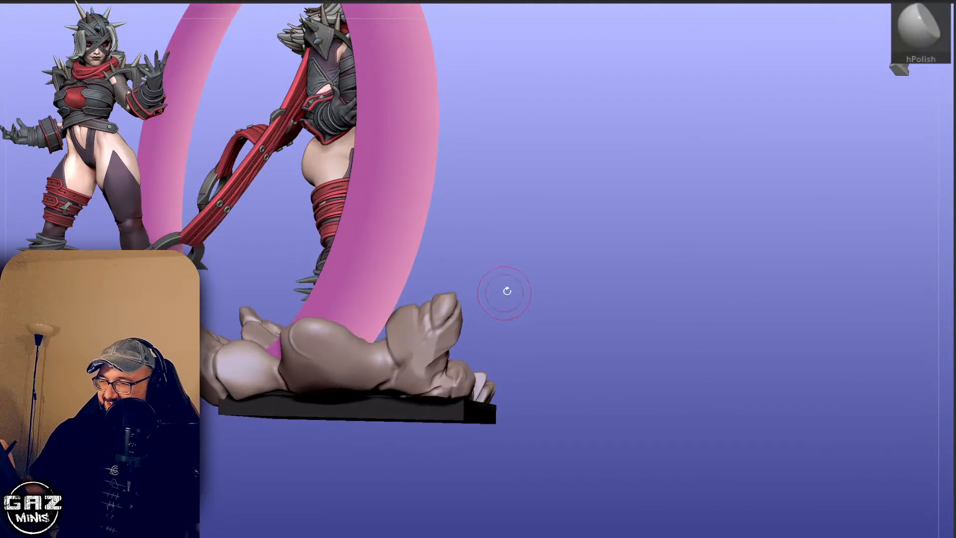
{"action": "left_click_drag", "start_coordinate": [507, 291], "coordinate": [528, 338], "text": "alt"}
{"action": "mouse_move", "coordinate": [435, 348]}
{"action": "left_mouse_down"}
{"action": "mouse_move", "coordinate": [385, 373]}
{"action": "mouse_move", "coordinate": [399, 401]}
{"action": "mouse_move", "coordinate": [393, 419]}
{"action": "mouse_move", "coordinate": [413, 438]}
{"action": "left_mouse_up"}
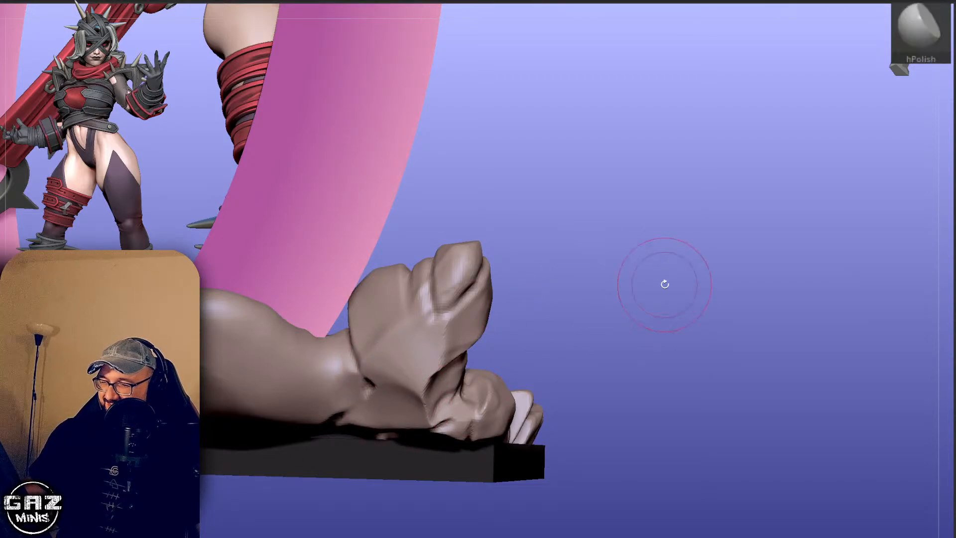
{"action": "left_click_drag", "start_coordinate": [664, 282], "coordinate": [631, 237]}
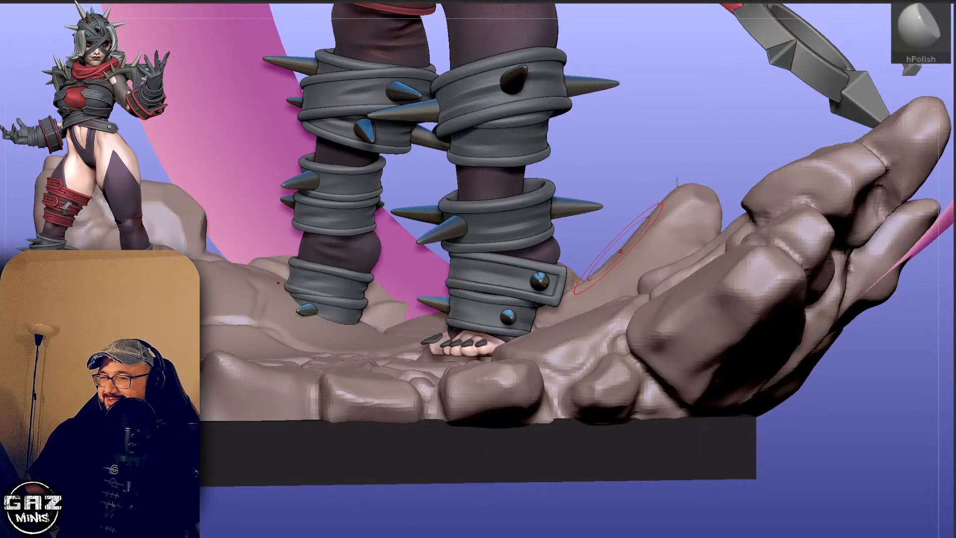
{"action": "key", "text": "f"}
{"action": "left_click_drag", "start_coordinate": [692, 160], "coordinate": [787, 159]}
{"action": "left_click_drag", "start_coordinate": [550, 298], "coordinate": [640, 244], "text": "alt"}
{"action": "left_click_drag", "start_coordinate": [640, 244], "coordinate": [640, 294]}
{"action": "key", "text": "shift+s"}
{"action": "left_click_drag", "start_coordinate": [527, 291], "coordinate": [558, 278], "text": "alt"}
{"action": "key", "text": "shift+s"}
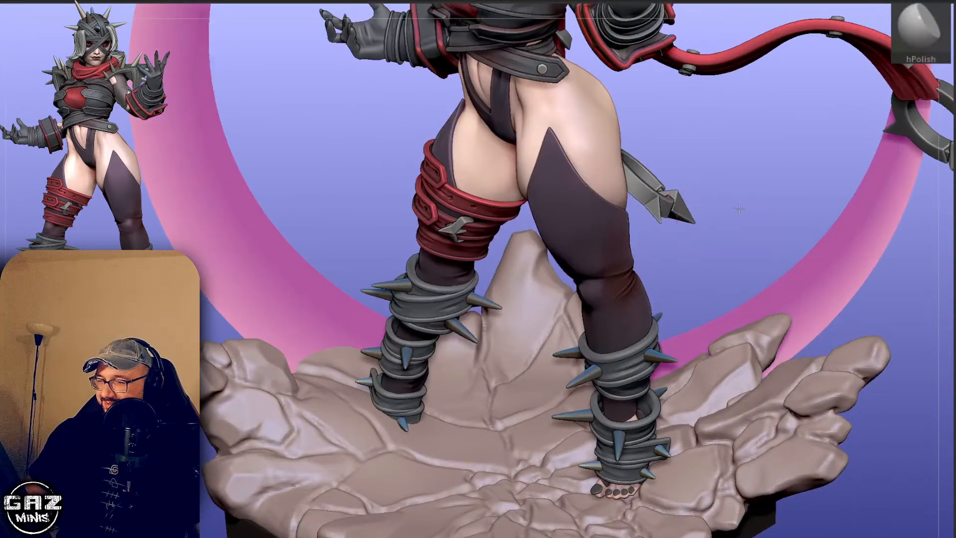
{"action": "mouse_move", "coordinate": [739, 209]}
{"action": "left_mouse_down"}
{"action": "mouse_move", "coordinate": [763, 160]}
{"action": "mouse_move", "coordinate": [726, 200]}
{"action": "left_mouse_up"}
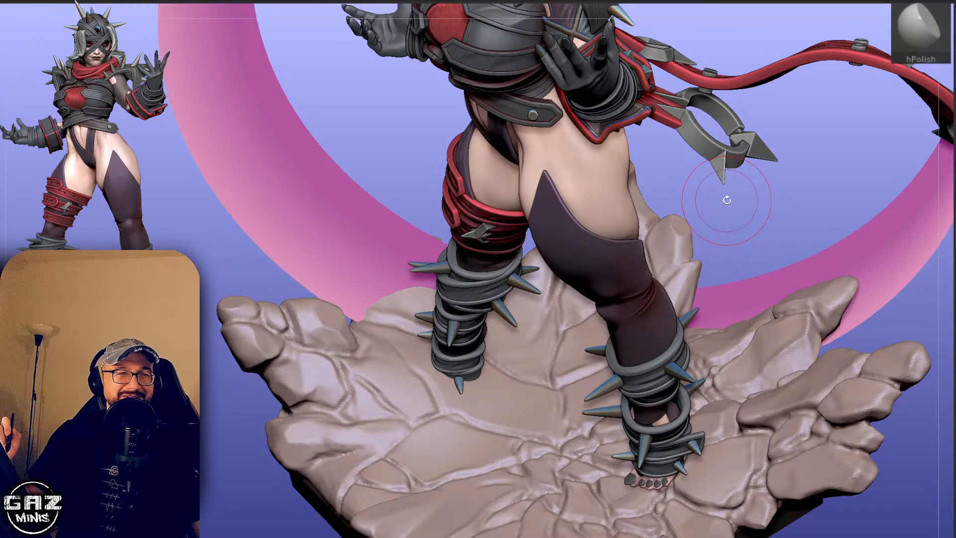
{"action": "mouse_move", "coordinate": [727, 200]}
{"action": "left_mouse_down"}
{"action": "mouse_move", "coordinate": [789, 145]}
{"action": "mouse_move", "coordinate": [352, 484]}
{"action": "mouse_move", "coordinate": [358, 437]}
{"action": "mouse_move", "coordinate": [309, 340]}
{"action": "left_mouse_up"}
Isolate the long boulder on the base's outer edge below the raised corner spike, using lasso masks, mask inversion and a softened border.
{"action": "key", "text": "ctrl"}
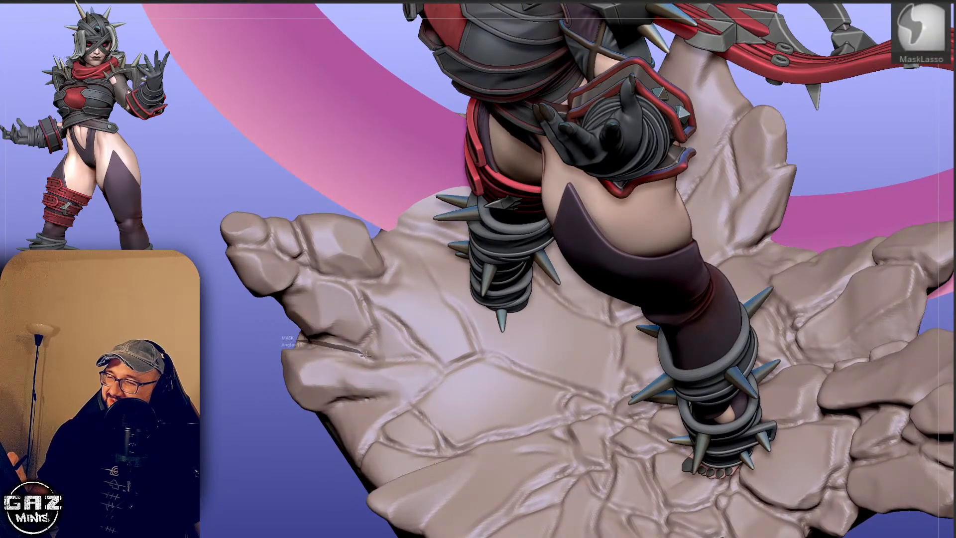
{"action": "mouse_move", "coordinate": [393, 398]}
{"action": "left_mouse_down", "text": "ctrl"}
{"action": "mouse_move", "coordinate": [265, 388]}
{"action": "mouse_move", "coordinate": [271, 338]}
{"action": "left_mouse_up", "text": "ctrl"}
{"action": "left_click_drag", "start_coordinate": [335, 485], "coordinate": [343, 513]}
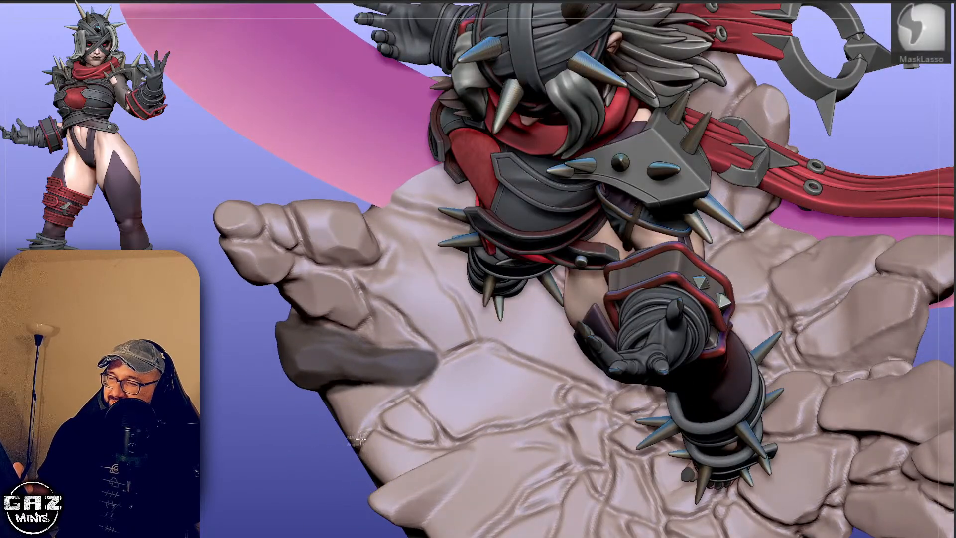
{"action": "mouse_move", "coordinate": [414, 360]}
{"action": "left_mouse_down", "text": "ctrl"}
{"action": "mouse_move", "coordinate": [333, 451]}
{"action": "mouse_move", "coordinate": [316, 498]}
{"action": "left_mouse_up", "text": "ctrl"}
{"action": "left_click", "coordinate": [307, 468], "text": "ctrl"}
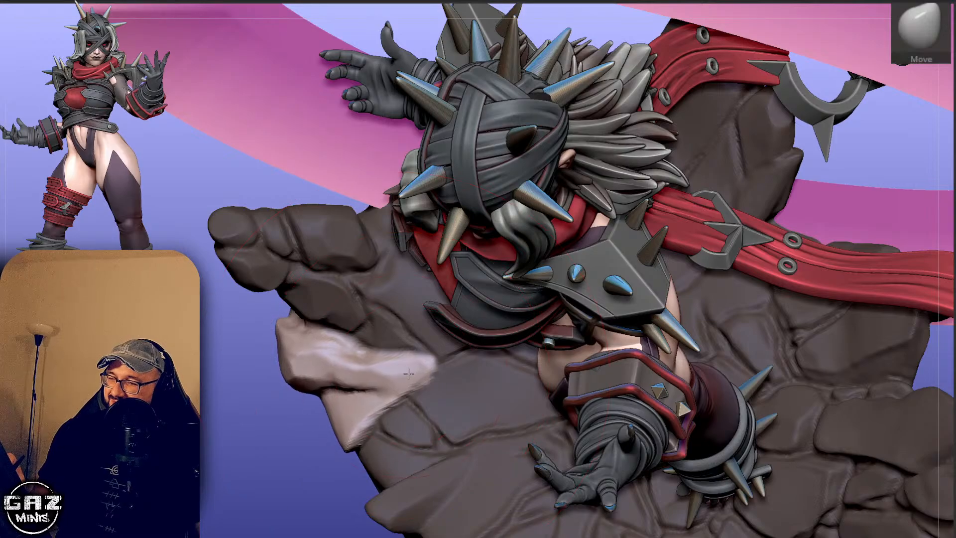
Pull the unmasked boulder outward and upward with the Move brush so it juts past the edge of the base.
{"action": "left_click_drag", "start_coordinate": [260, 452], "coordinate": [321, 332]}
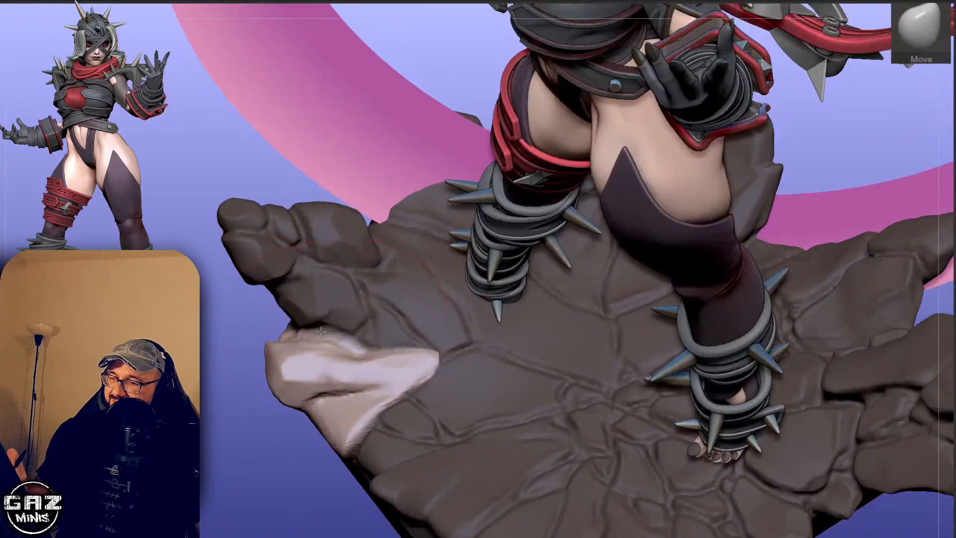
{"action": "left_click_drag", "start_coordinate": [267, 473], "coordinate": [291, 381]}
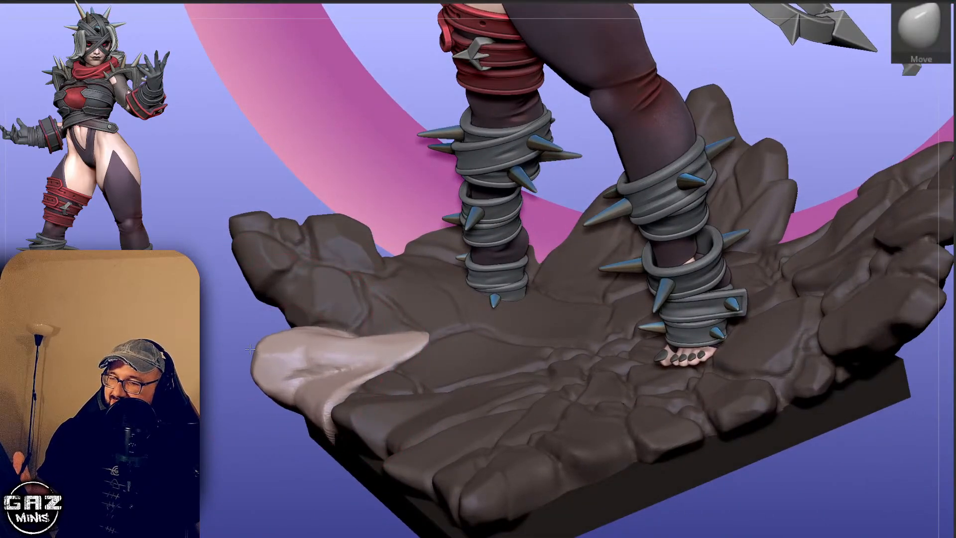
{"action": "left_click_drag", "start_coordinate": [259, 428], "coordinate": [225, 341]}
{"action": "left_click_drag", "start_coordinate": [229, 488], "coordinate": [215, 423]}
{"action": "left_click_drag", "start_coordinate": [262, 516], "coordinate": [302, 535]}
Mask the jutting boulder too, leaving only the small wedge of rock between it and the next front slab unmasked.
{"action": "mouse_move", "coordinate": [291, 455]}
{"action": "left_mouse_down", "text": "ctrl"}
{"action": "mouse_move", "coordinate": [308, 471]}
{"action": "mouse_move", "coordinate": [272, 534]}
{"action": "left_mouse_up", "text": "ctrl"}
{"action": "left_click_drag", "start_coordinate": [222, 417], "coordinate": [311, 378], "text": "ctrl"}
{"action": "left_click", "coordinate": [311, 448], "text": "ctrl"}
{"action": "mouse_move", "coordinate": [325, 433]}
{"action": "left_mouse_down", "text": "ctrl"}
{"action": "mouse_move", "coordinate": [337, 432]}
{"action": "mouse_move", "coordinate": [308, 453]}
{"action": "mouse_move", "coordinate": [311, 465]}
{"action": "mouse_move", "coordinate": [353, 394]}
{"action": "left_mouse_up", "text": "ctrl"}
{"action": "left_click", "coordinate": [340, 385], "text": "ctrl"}
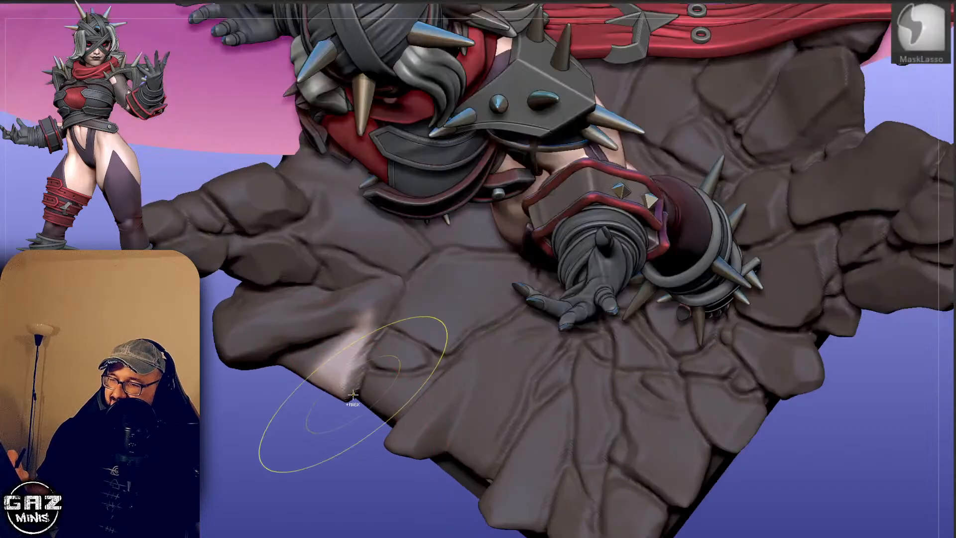
{"action": "left_click_drag", "start_coordinate": [322, 437], "coordinate": [330, 434], "text": "ctrl+alt"}
Soften the mask edge and pull the unmasked wedge out over the plinth with the Move brush, shaping its tip from several angles.
{"action": "mouse_move", "coordinate": [326, 449]}
{"action": "left_mouse_down"}
{"action": "mouse_move", "coordinate": [354, 449]}
{"action": "mouse_move", "coordinate": [342, 391]}
{"action": "left_mouse_up"}
{"action": "left_click", "coordinate": [348, 332], "text": "ctrl"}
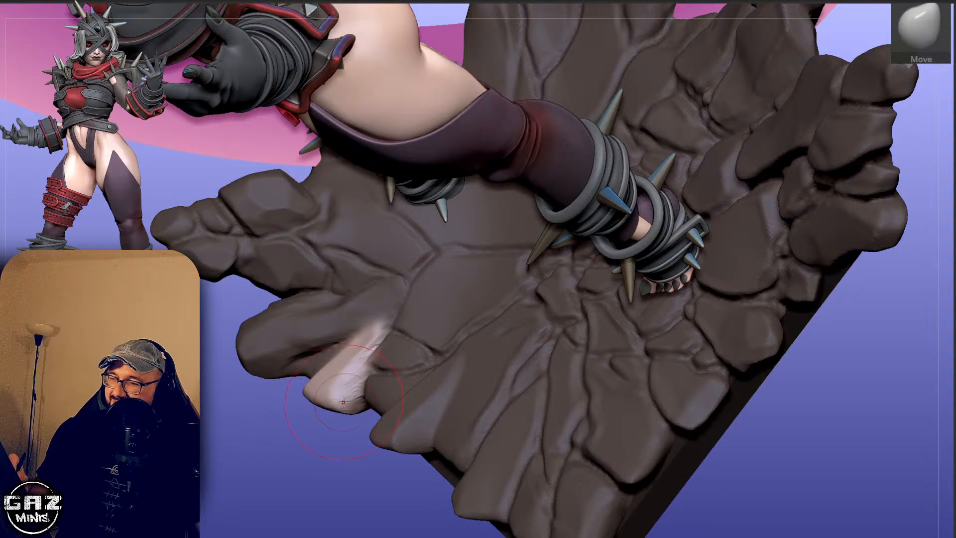
{"action": "left_click_drag", "start_coordinate": [334, 454], "coordinate": [341, 406]}
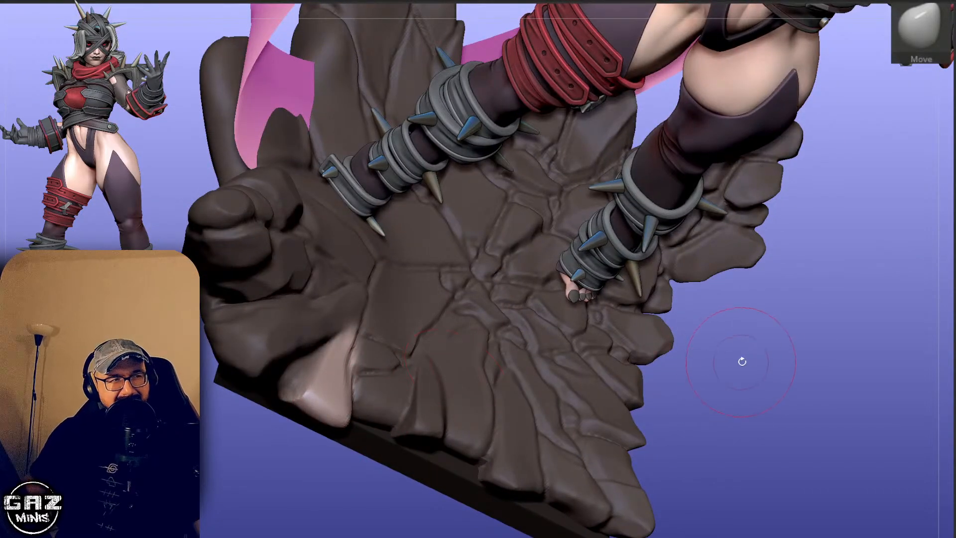
{"action": "left_click_drag", "start_coordinate": [742, 361], "coordinate": [455, 343]}
{"action": "left_click_drag", "start_coordinate": [431, 393], "coordinate": [445, 374]}
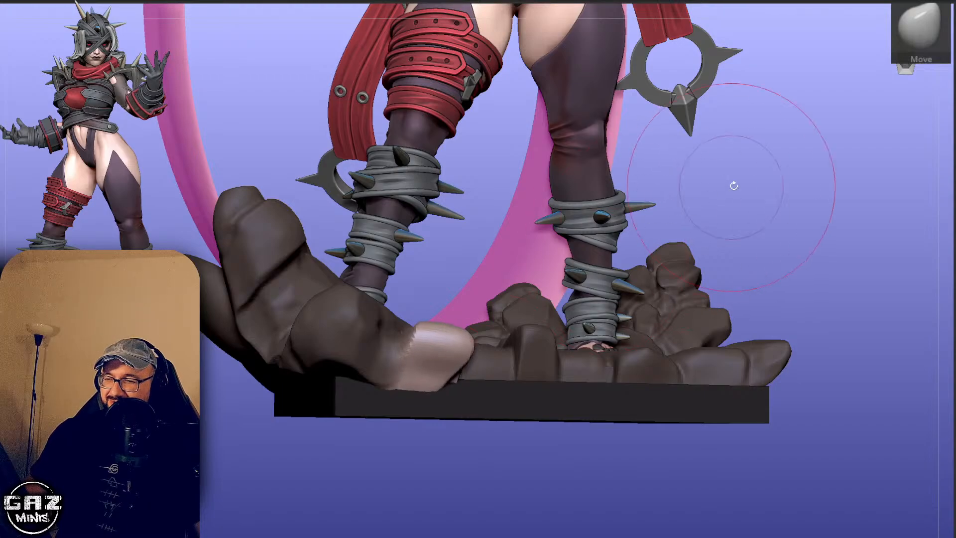
{"action": "mouse_move", "coordinate": [733, 186]}
{"action": "left_mouse_down"}
{"action": "mouse_move", "coordinate": [783, 202]}
{"action": "mouse_move", "coordinate": [784, 226]}
{"action": "left_mouse_up"}
{"action": "key", "text": "s"}
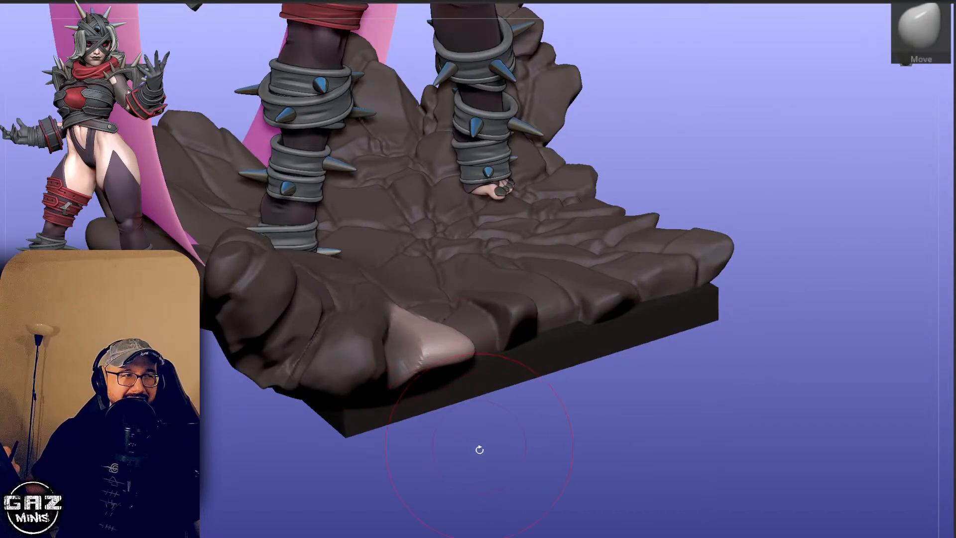
{"action": "left_click_drag", "start_coordinate": [479, 449], "coordinate": [621, 348]}
{"action": "left_click_drag", "start_coordinate": [511, 312], "coordinate": [516, 329]}
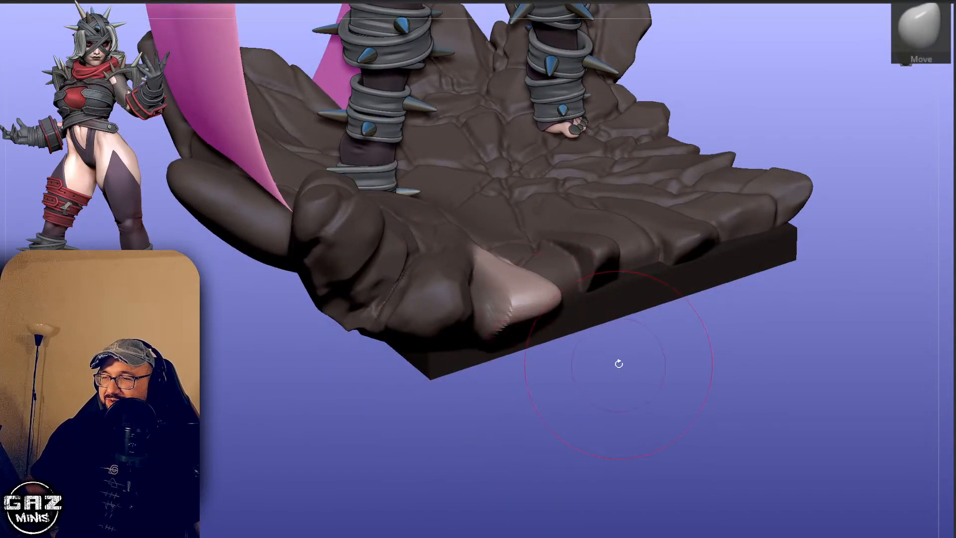
Clear the mask from the rock base and carve fissures across the small front-edge slab with the Orb Cracks brush.
{"action": "left_click_drag", "start_coordinate": [648, 398], "coordinate": [668, 449], "text": "ctrl"}
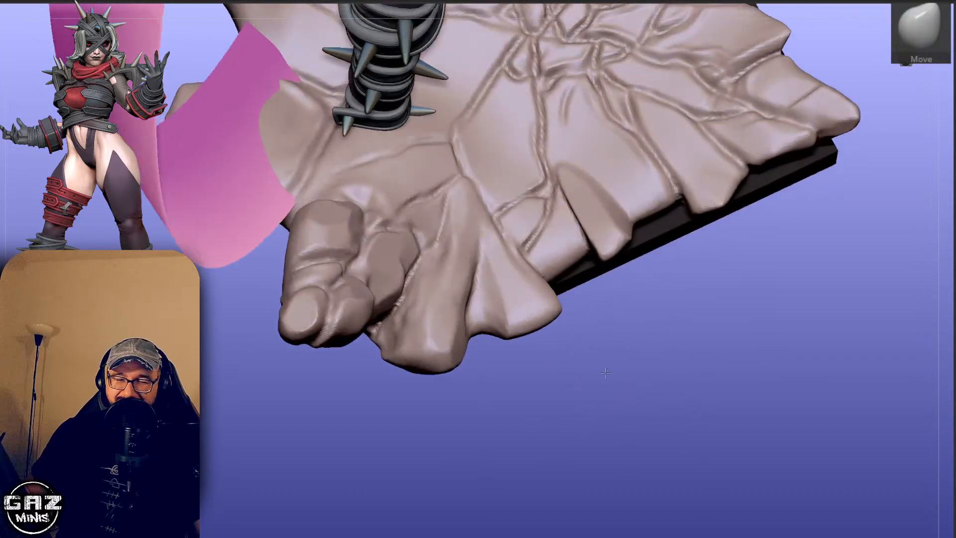
{"action": "mouse_move", "coordinate": [626, 386]}
{"action": "left_mouse_down"}
{"action": "mouse_move", "coordinate": [624, 326]}
{"action": "mouse_move", "coordinate": [508, 329]}
{"action": "left_mouse_up"}
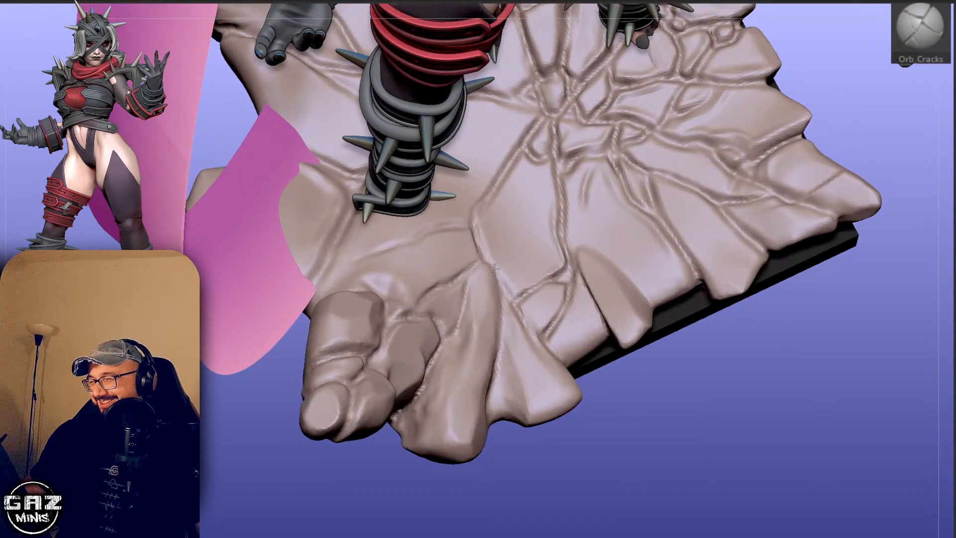
{"action": "left_click_drag", "start_coordinate": [570, 381], "coordinate": [512, 273]}
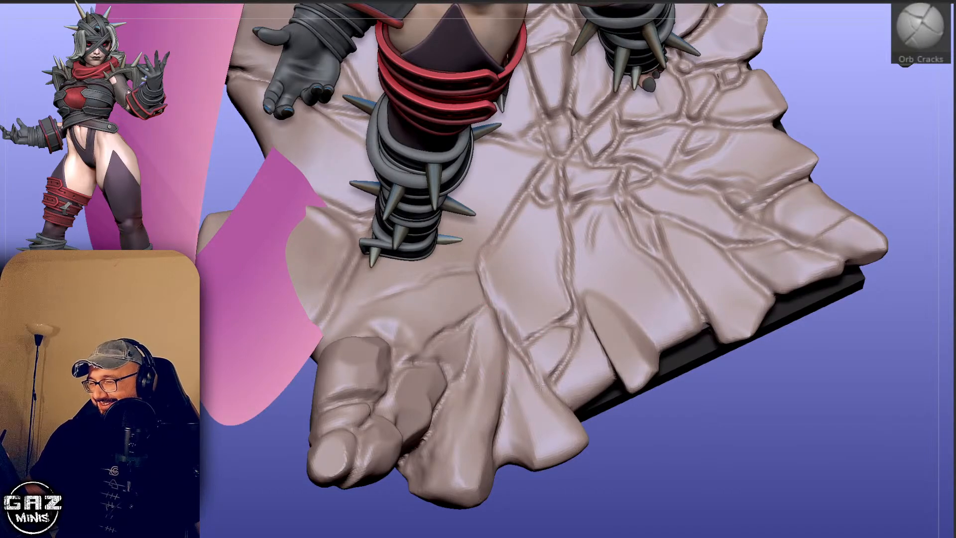
{"action": "left_click_drag", "start_coordinate": [636, 438], "coordinate": [551, 384]}
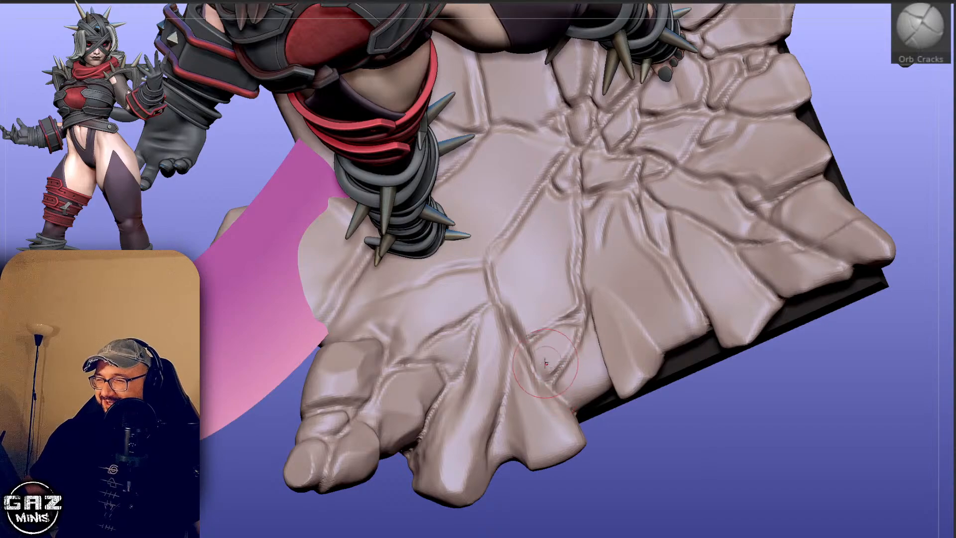
{"action": "right_click_drag", "start_coordinate": [578, 354], "coordinate": [567, 369]}
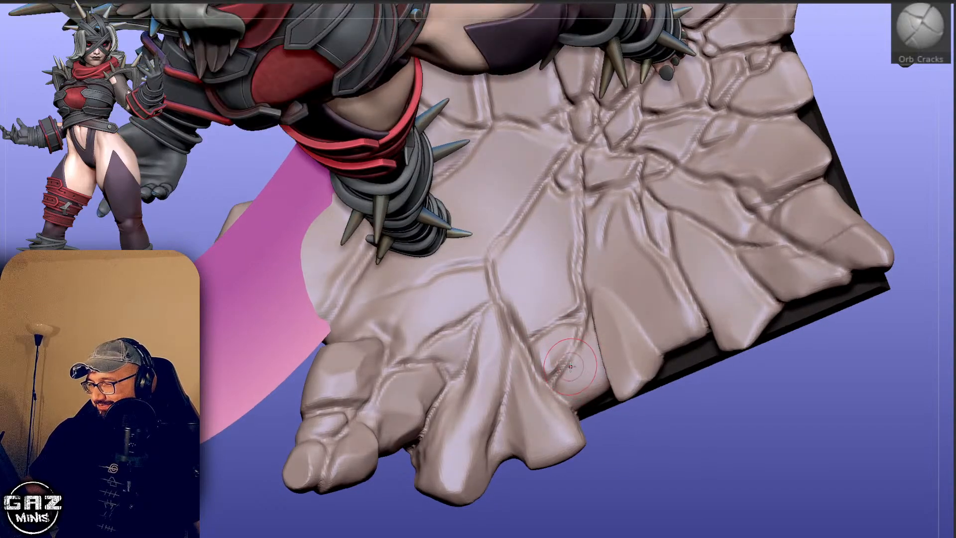
{"action": "left_click_drag", "start_coordinate": [553, 382], "coordinate": [583, 328]}
{"action": "right_click_drag", "start_coordinate": [607, 438], "coordinate": [595, 366]}
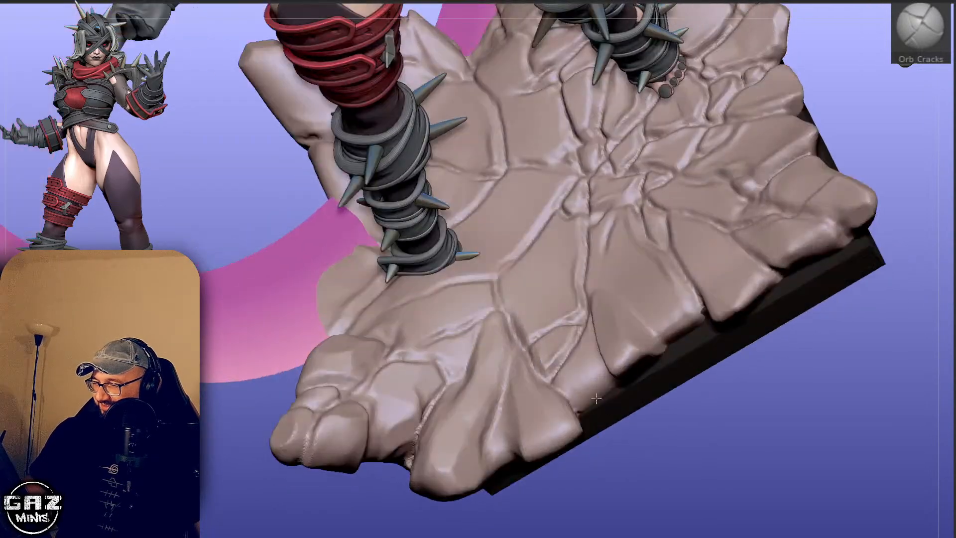
{"action": "right_click_drag", "start_coordinate": [633, 431], "coordinate": [642, 356]}
{"action": "left_click_drag", "start_coordinate": [567, 305], "coordinate": [606, 370]}
{"action": "left_click_drag", "start_coordinate": [666, 451], "coordinate": [611, 380]}
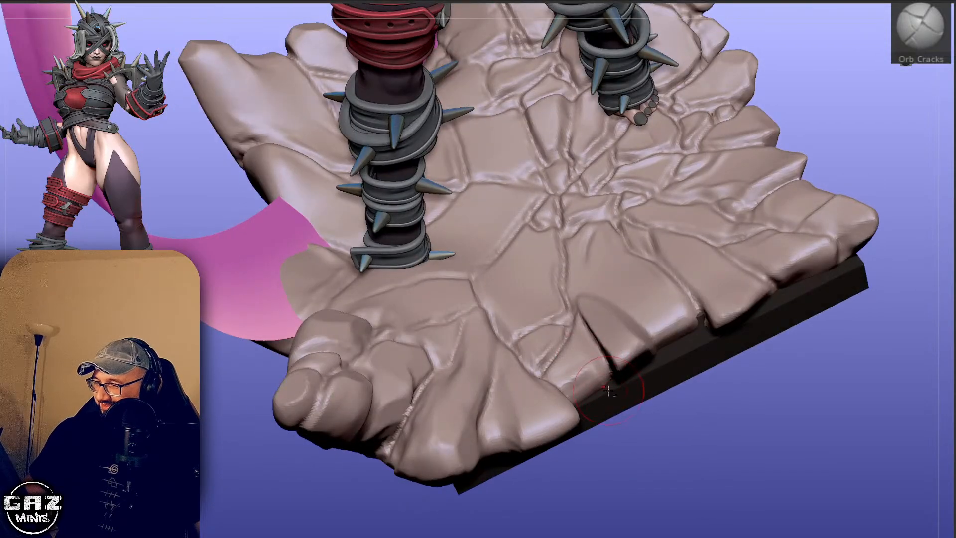
{"action": "left_click_drag", "start_coordinate": [644, 438], "coordinate": [643, 443]}
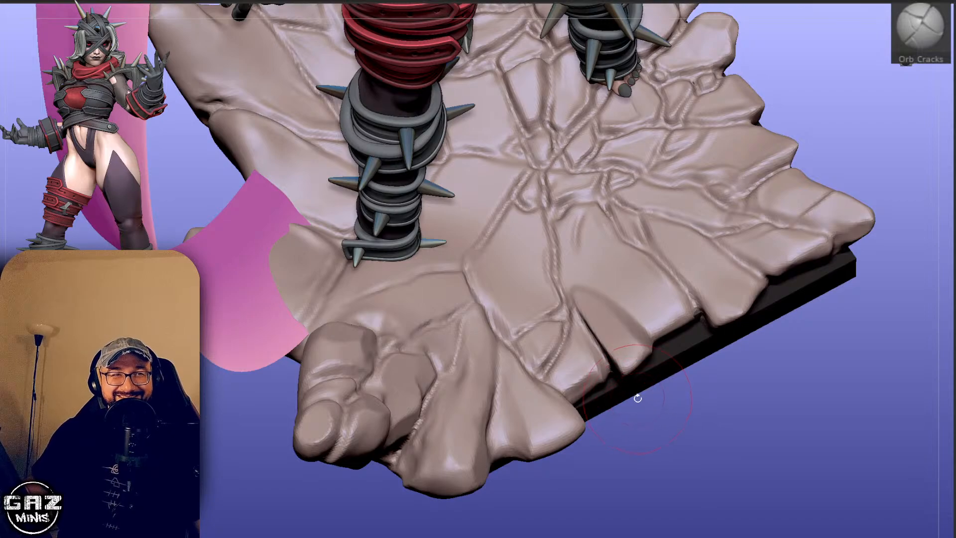
Isolate a narrow strip of the base's front edge with an inverted mask, push it in with the Move brush, and clear the mask.
{"action": "mouse_move", "coordinate": [637, 398]}
{"action": "left_mouse_down"}
{"action": "mouse_move", "coordinate": [651, 405]}
{"action": "mouse_move", "coordinate": [625, 420]}
{"action": "mouse_move", "coordinate": [623, 434]}
{"action": "mouse_move", "coordinate": [607, 432]}
{"action": "mouse_move", "coordinate": [640, 419]}
{"action": "mouse_move", "coordinate": [657, 319]}
{"action": "mouse_move", "coordinate": [719, 234]}
{"action": "left_mouse_up"}
{"action": "key", "text": "shift+s"}
{"action": "left_click", "coordinate": [638, 416], "text": "ctrl"}
{"action": "key", "text": "b"}
{"action": "key", "text": "m"}
{"action": "key", "text": "v"}
{"action": "left_click_drag", "start_coordinate": [776, 204], "coordinate": [796, 199]}
{"action": "left_click_drag", "start_coordinate": [563, 351], "coordinate": [561, 357]}
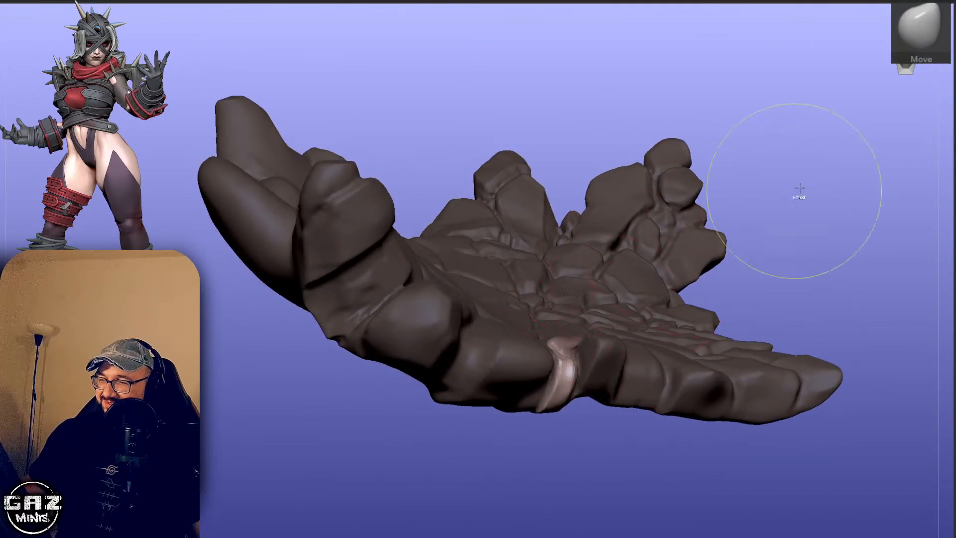
{"action": "mouse_move", "coordinate": [799, 196]}
{"action": "left_mouse_down", "text": "ctrl"}
{"action": "mouse_move", "coordinate": [833, 251]}
{"action": "mouse_move", "coordinate": [816, 297]}
{"action": "left_mouse_up", "text": "ctrl"}
{"action": "left_click_drag", "start_coordinate": [545, 404], "coordinate": [557, 443]}
Carve fine Orb Cracks lines from the new front-edge notch up into the small slab with a smaller brush.
{"action": "key", "text": "3"}
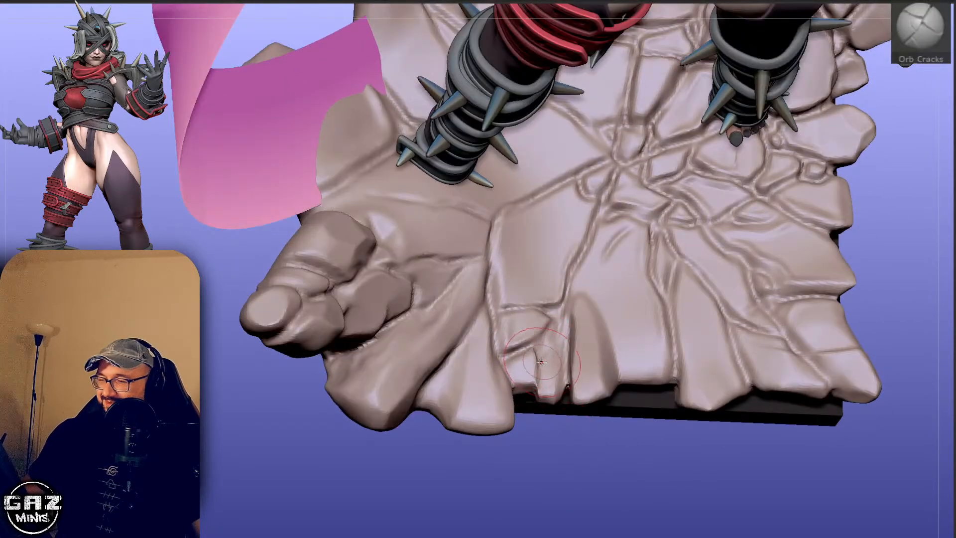
{"action": "left_click_drag", "start_coordinate": [540, 380], "coordinate": [543, 398]}
{"action": "left_click_drag", "start_coordinate": [547, 451], "coordinate": [548, 473]}
{"action": "key", "text": "s"}
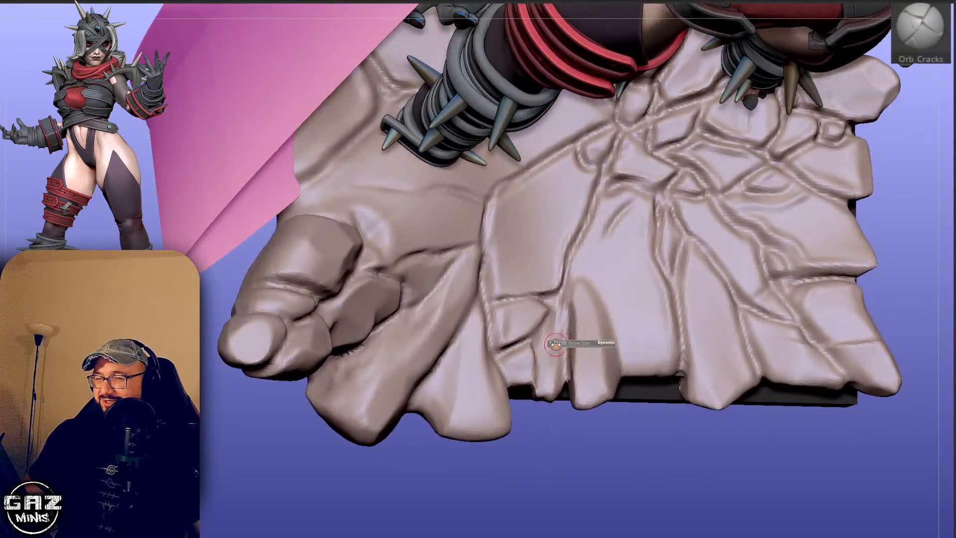
{"action": "left_click_drag", "start_coordinate": [537, 440], "coordinate": [541, 371]}
{"action": "left_click_drag", "start_coordinate": [565, 458], "coordinate": [540, 372]}
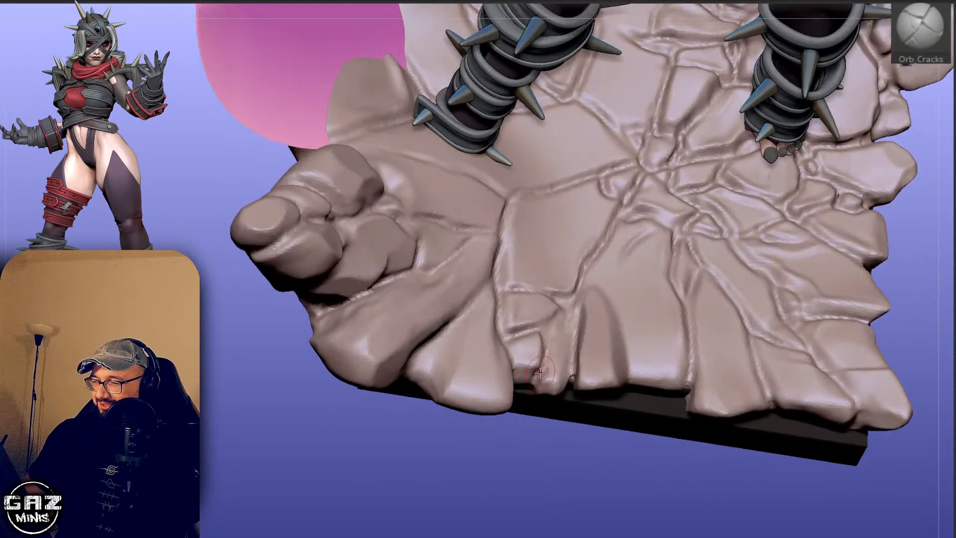
{"action": "left_click_drag", "start_coordinate": [548, 432], "coordinate": [548, 365]}
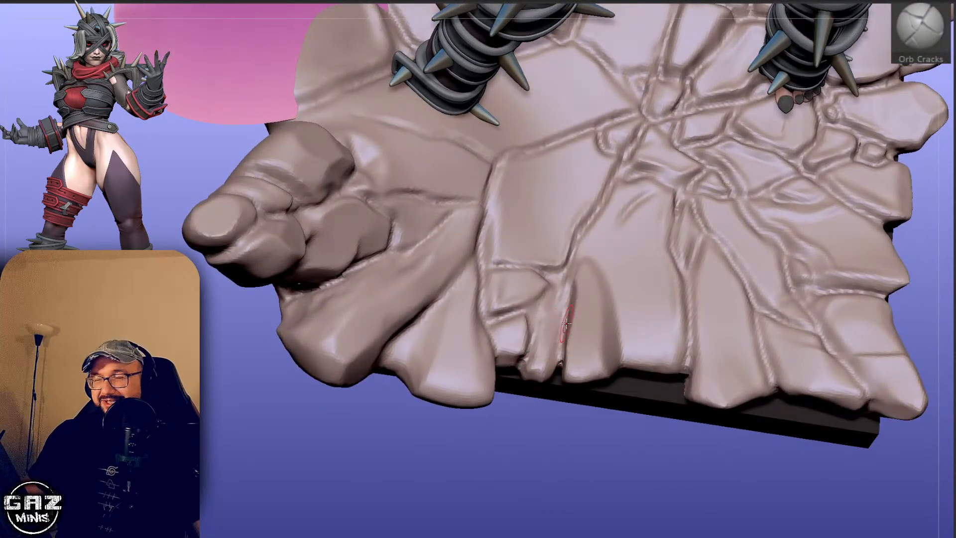
{"action": "left_click_drag", "start_coordinate": [552, 432], "coordinate": [552, 398]}
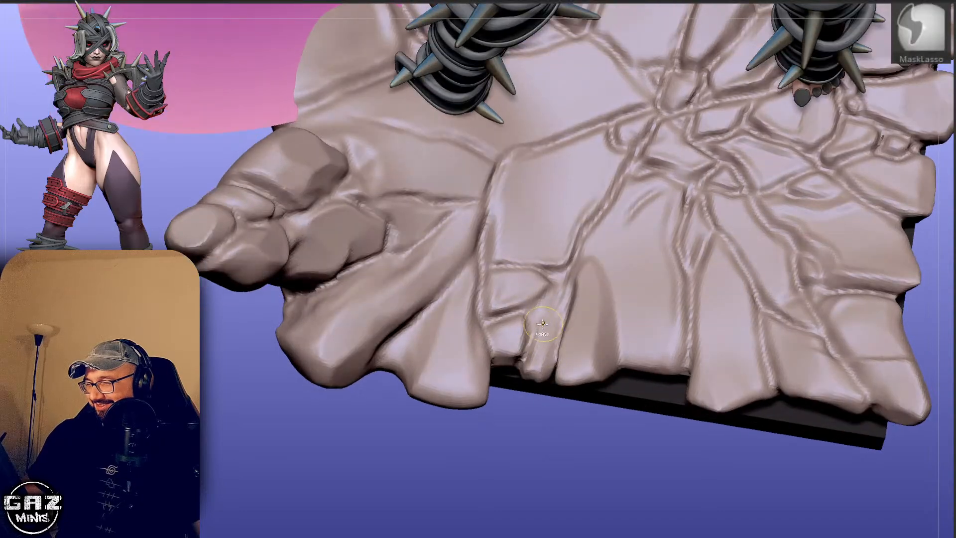
Carve additional cracks between the small front slabs and around the head of the neighbouring narrow slab.
{"action": "left_click_drag", "start_coordinate": [558, 301], "coordinate": [557, 305]}
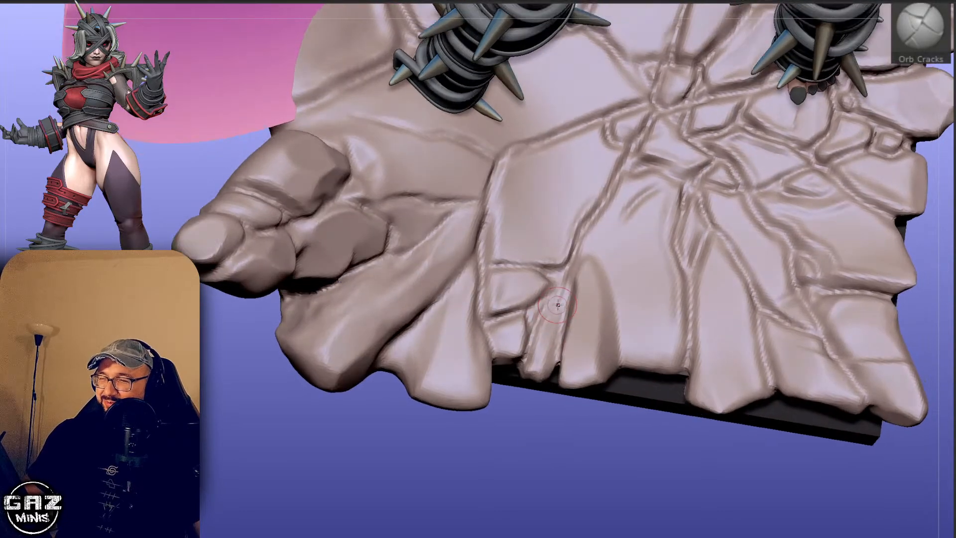
{"action": "mouse_move", "coordinate": [549, 465]}
{"action": "left_mouse_down"}
{"action": "mouse_move", "coordinate": [559, 386]}
{"action": "mouse_move", "coordinate": [548, 306]}
{"action": "left_mouse_up"}
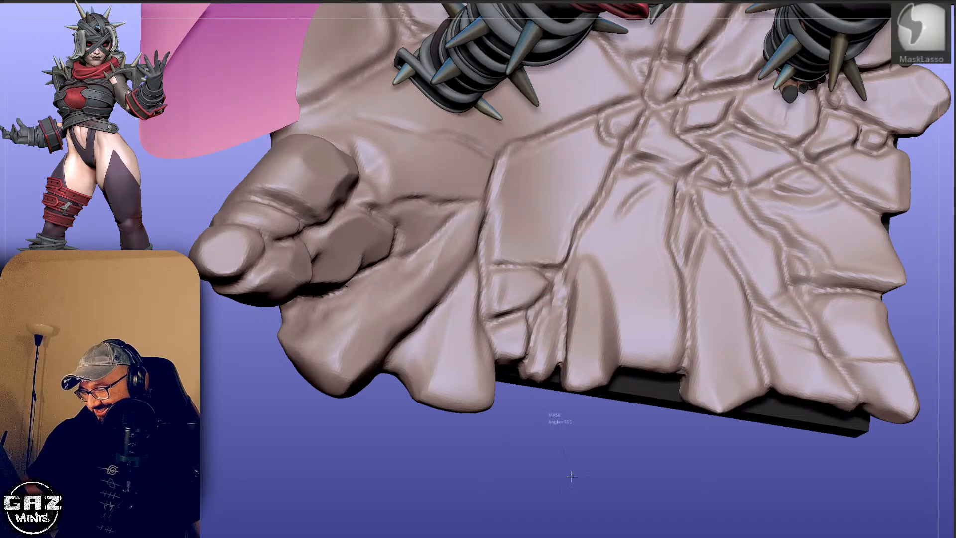
{"action": "mouse_move", "coordinate": [568, 473]}
{"action": "left_mouse_down"}
{"action": "mouse_move", "coordinate": [604, 316]}
{"action": "mouse_move", "coordinate": [594, 308]}
{"action": "left_mouse_up"}
{"action": "left_click_drag", "start_coordinate": [603, 482], "coordinate": [565, 486], "text": "alt"}
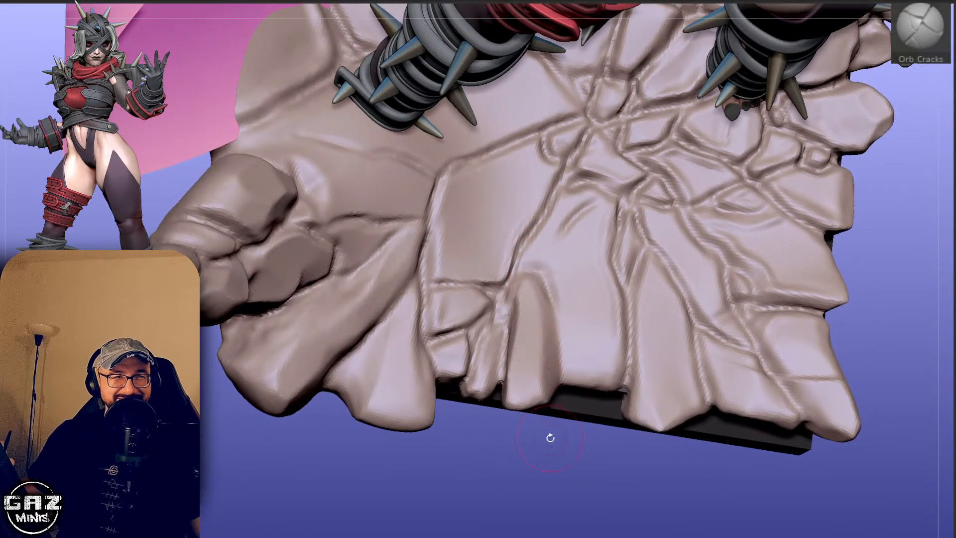
{"action": "left_click_drag", "start_coordinate": [550, 438], "coordinate": [560, 325]}
{"action": "left_click_drag", "start_coordinate": [541, 288], "coordinate": [533, 288]}
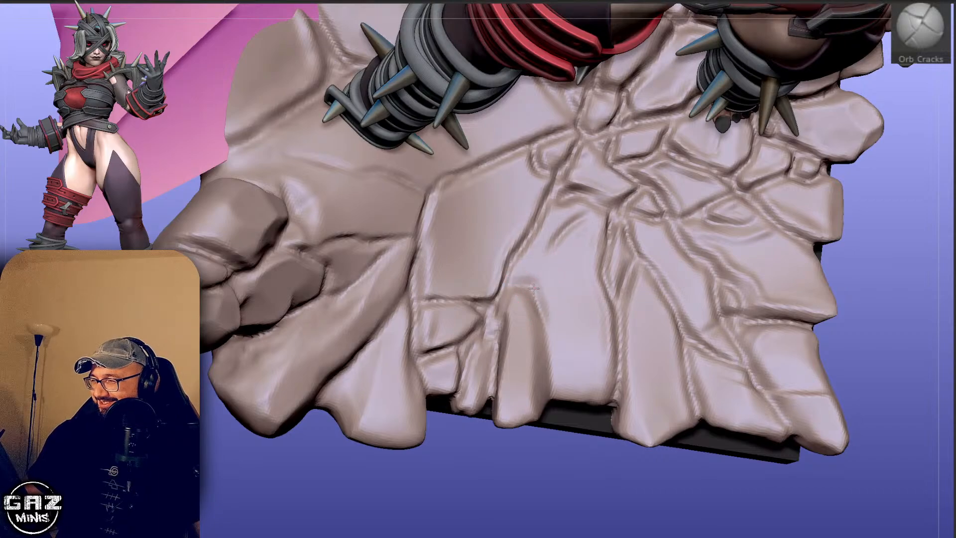
{"action": "key", "text": "ctrl+z"}
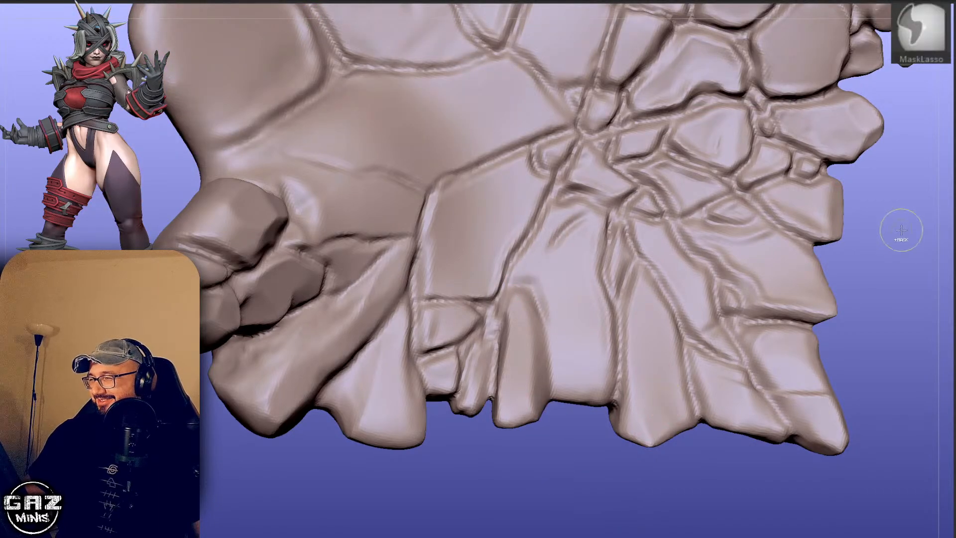
Flatten the shallow crease near the inner end of the wide front slab with the hPolish brush.
{"action": "left_click_drag", "start_coordinate": [833, 248], "coordinate": [811, 302], "text": "alt"}
{"action": "key", "text": "b"}
{"action": "key", "text": "h"}
{"action": "key", "text": "p"}
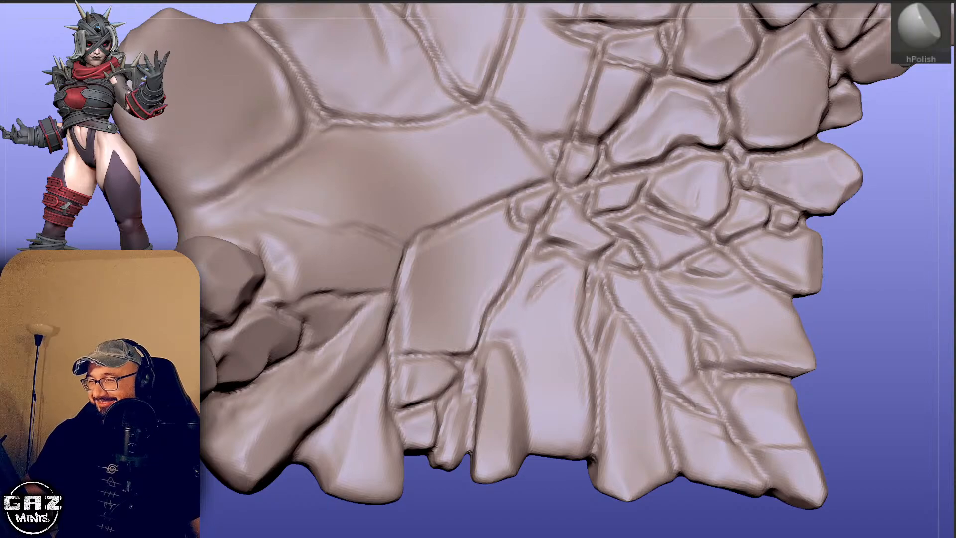
{"action": "left_click_drag", "start_coordinate": [543, 289], "coordinate": [555, 277]}
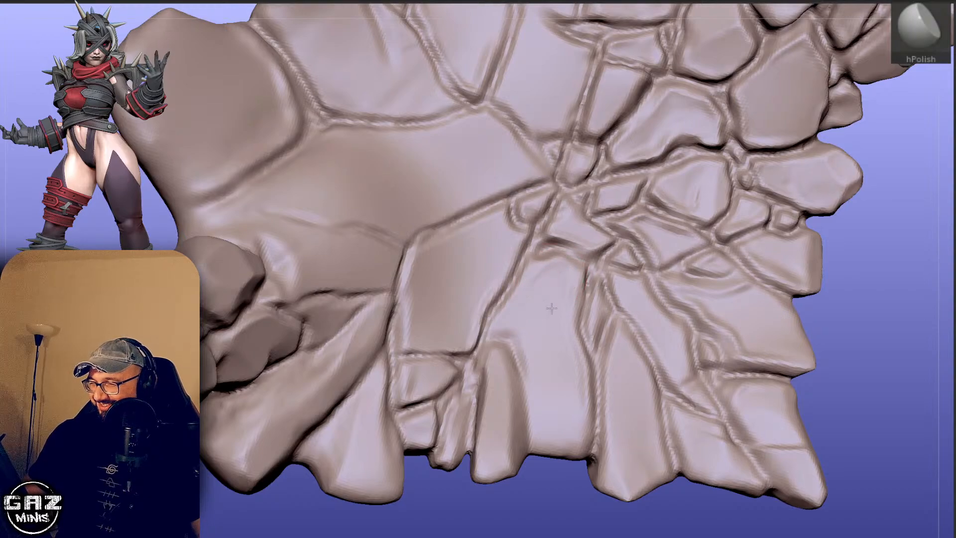
{"action": "left_click_drag", "start_coordinate": [852, 329], "coordinate": [780, 298]}
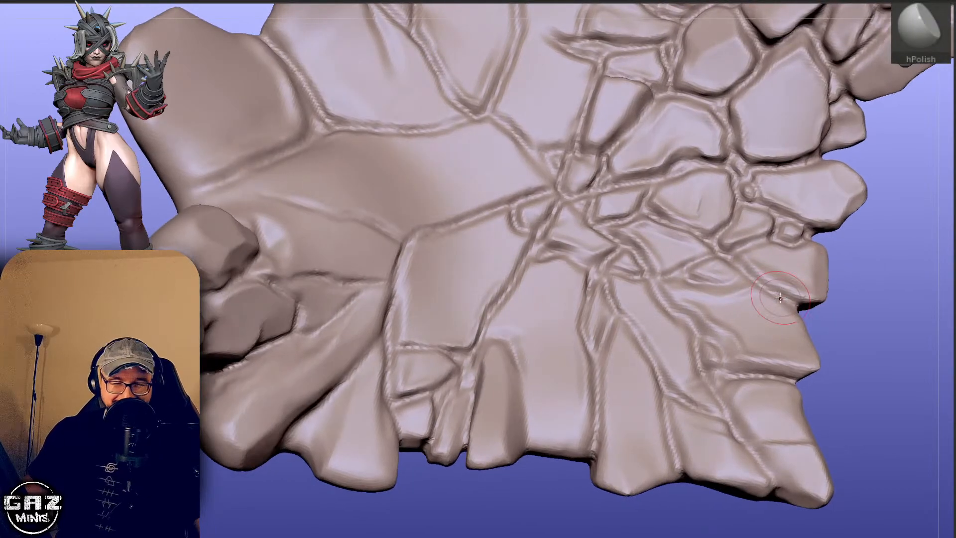
Cut a second notch into the wide front slab's edge using an inverted mask and the Move brush, clear the mask, and smooth the notch.
{"action": "key", "text": "b"}
{"action": "key", "text": "o"}
{"action": "key", "text": "c"}
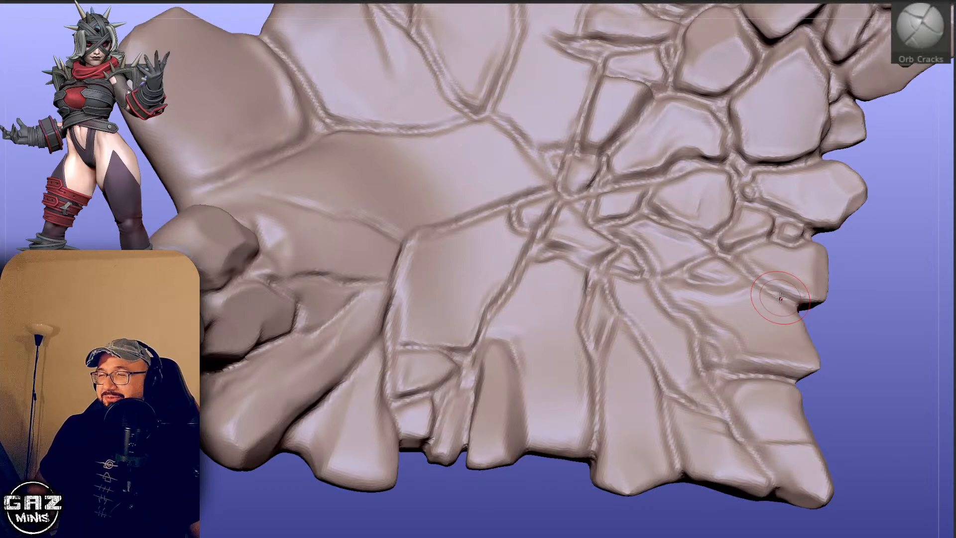
{"action": "left_click_drag", "start_coordinate": [836, 314], "coordinate": [818, 266]}
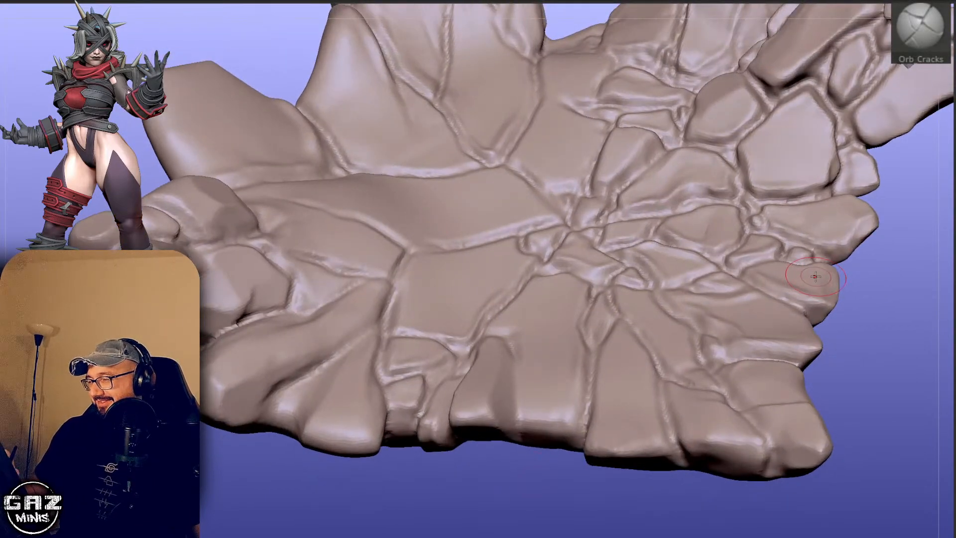
{"action": "mouse_move", "coordinate": [537, 450]}
{"action": "left_mouse_down"}
{"action": "mouse_move", "coordinate": [537, 479]}
{"action": "mouse_move", "coordinate": [535, 450]}
{"action": "mouse_move", "coordinate": [527, 477]}
{"action": "left_mouse_up"}
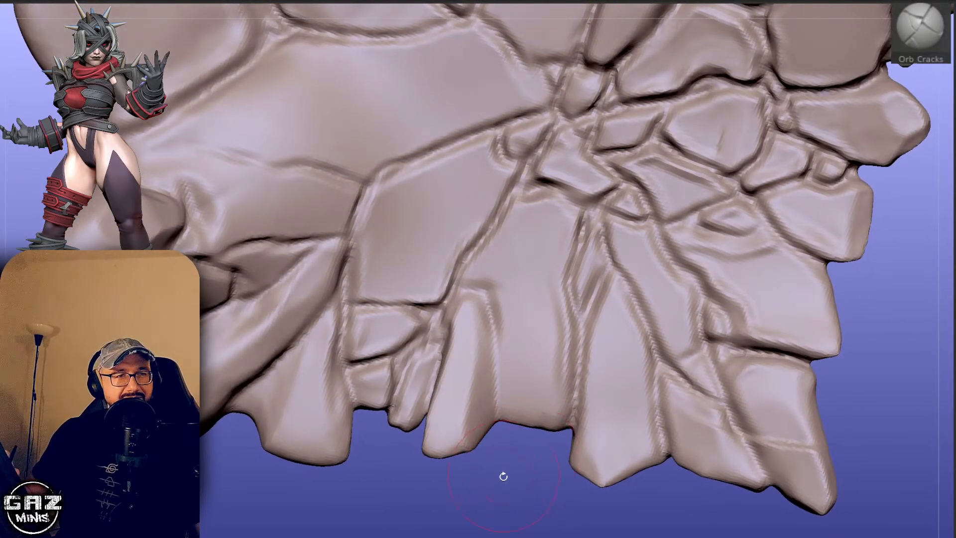
{"action": "mouse_move", "coordinate": [508, 428]}
{"action": "left_mouse_down"}
{"action": "mouse_move", "coordinate": [502, 352]}
{"action": "mouse_move", "coordinate": [525, 446]}
{"action": "mouse_move", "coordinate": [513, 378]}
{"action": "left_mouse_up"}
{"action": "left_click", "coordinate": [520, 436], "text": "ctrl"}
{"action": "key", "text": "s"}
{"action": "key", "text": "b"}
{"action": "key", "text": "m"}
{"action": "key", "text": "v"}
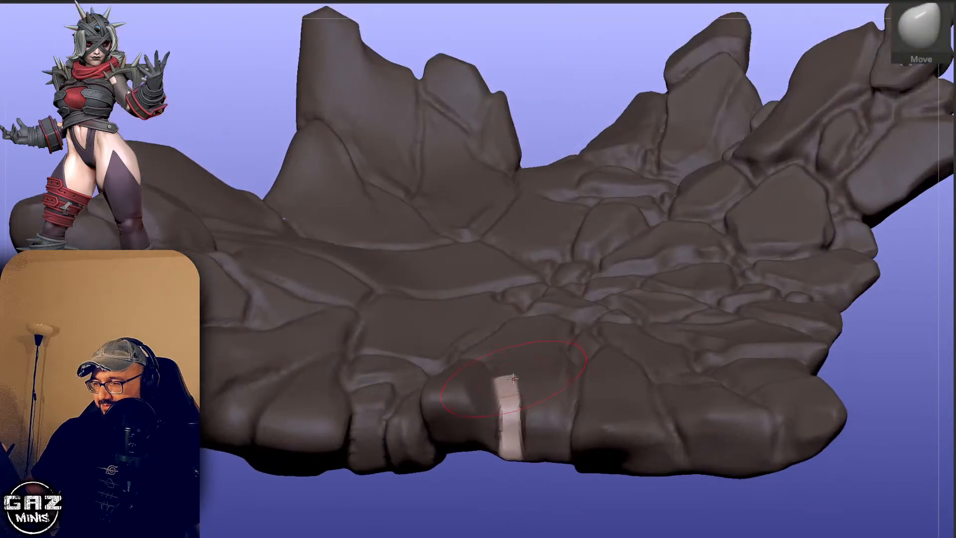
{"action": "mouse_move", "coordinate": [527, 490]}
{"action": "left_mouse_down", "text": "ctrl"}
{"action": "mouse_move", "coordinate": [535, 511]}
{"action": "mouse_move", "coordinate": [524, 525]}
{"action": "left_mouse_up", "text": "ctrl"}
{"action": "left_click_drag", "start_coordinate": [507, 386], "coordinate": [505, 410], "text": "shift"}
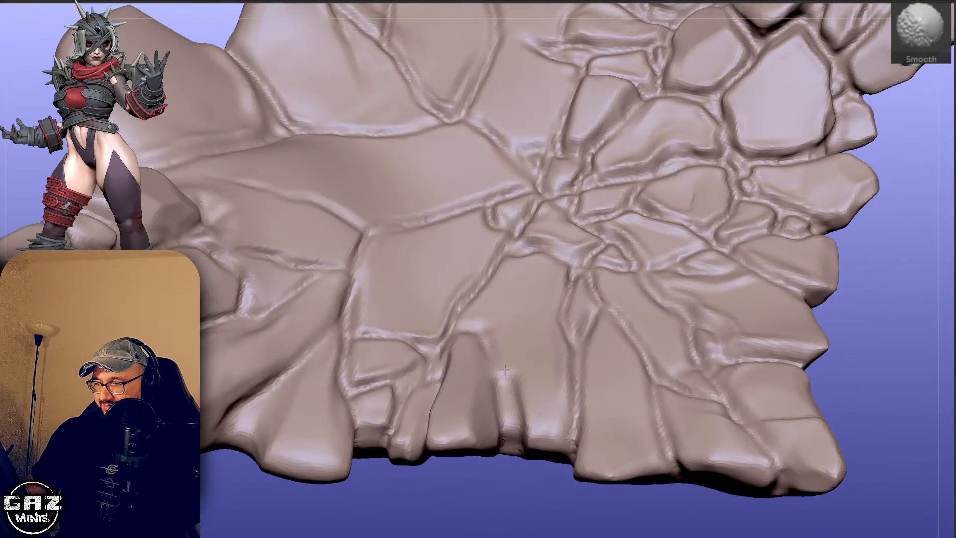
Carve Orb Cracks lines from the second notch up to the long existing crack and across the narrow slab's head.
{"action": "left_click_drag", "start_coordinate": [521, 481], "coordinate": [520, 491]}
{"action": "key", "text": "b"}
{"action": "key", "text": "o"}
{"action": "key", "text": "c"}
{"action": "key", "text": "s"}
{"action": "left_click_drag", "start_coordinate": [532, 367], "coordinate": [519, 367]}
{"action": "left_click_drag", "start_coordinate": [504, 427], "coordinate": [488, 344]}
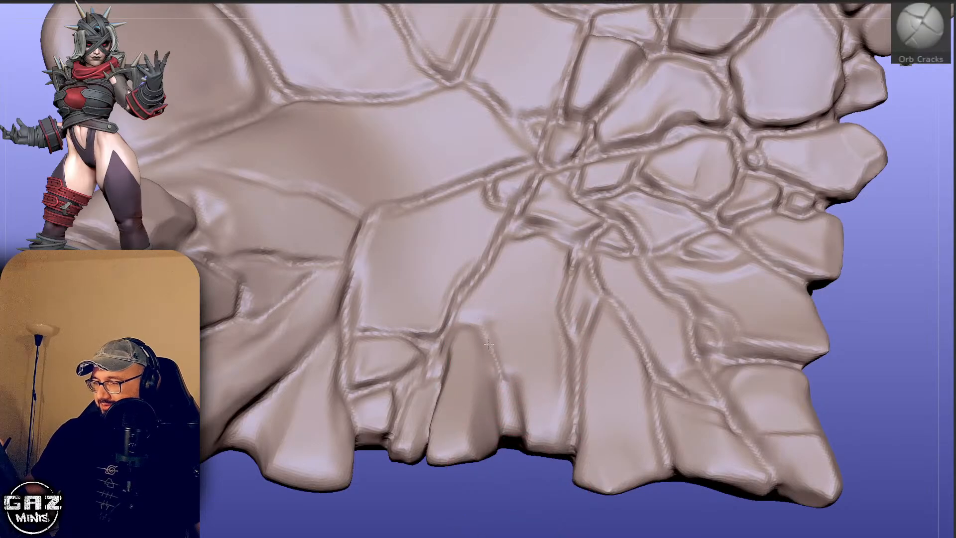
{"action": "left_click_drag", "start_coordinate": [518, 501], "coordinate": [517, 523]}
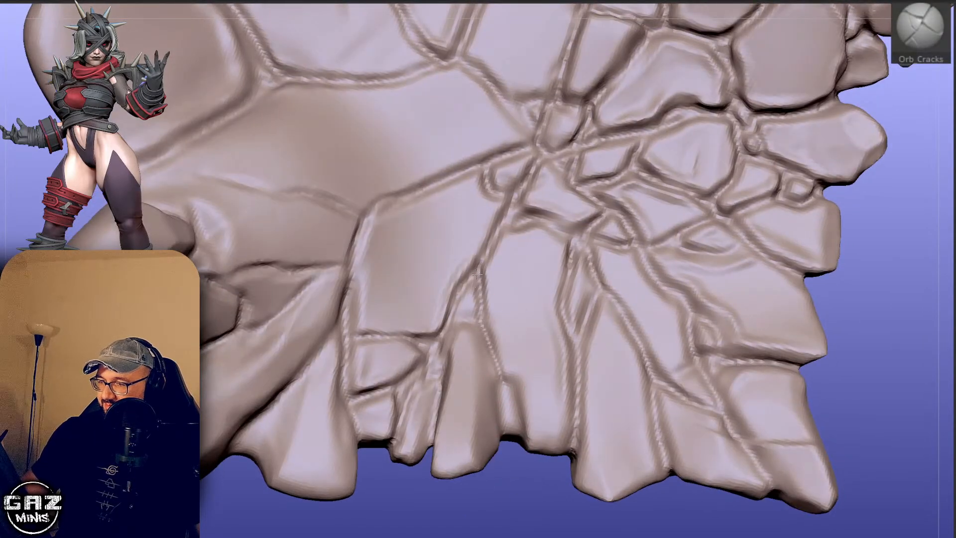
{"action": "left_click_drag", "start_coordinate": [467, 316], "coordinate": [490, 317]}
Refine the outer rocks along the raised sides of the base with the hPolish brush.
{"action": "left_click_drag", "start_coordinate": [856, 258], "coordinate": [799, 309], "text": "alt"}
{"action": "mouse_move", "coordinate": [814, 349]}
{"action": "left_mouse_down"}
{"action": "mouse_move", "coordinate": [843, 375]}
{"action": "mouse_move", "coordinate": [838, 291]}
{"action": "mouse_move", "coordinate": [775, 233]}
{"action": "mouse_move", "coordinate": [806, 251]}
{"action": "mouse_move", "coordinate": [739, 261]}
{"action": "mouse_move", "coordinate": [803, 273]}
{"action": "left_mouse_up"}
{"action": "left_click_drag", "start_coordinate": [362, 386], "coordinate": [384, 381]}
{"action": "key", "text": "b"}
{"action": "key", "text": "h"}
{"action": "key", "text": "p"}
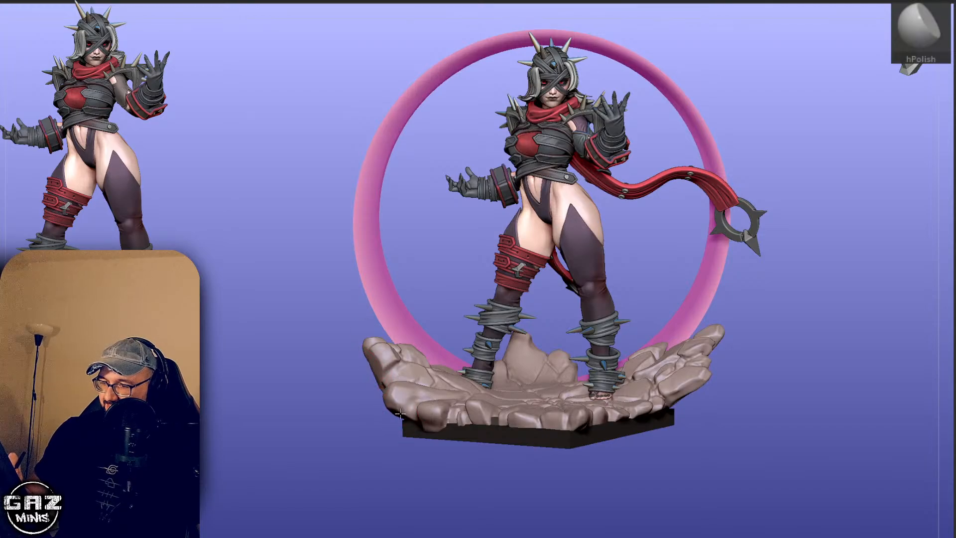
{"action": "left_click_drag", "start_coordinate": [828, 319], "coordinate": [781, 316], "text": "alt"}
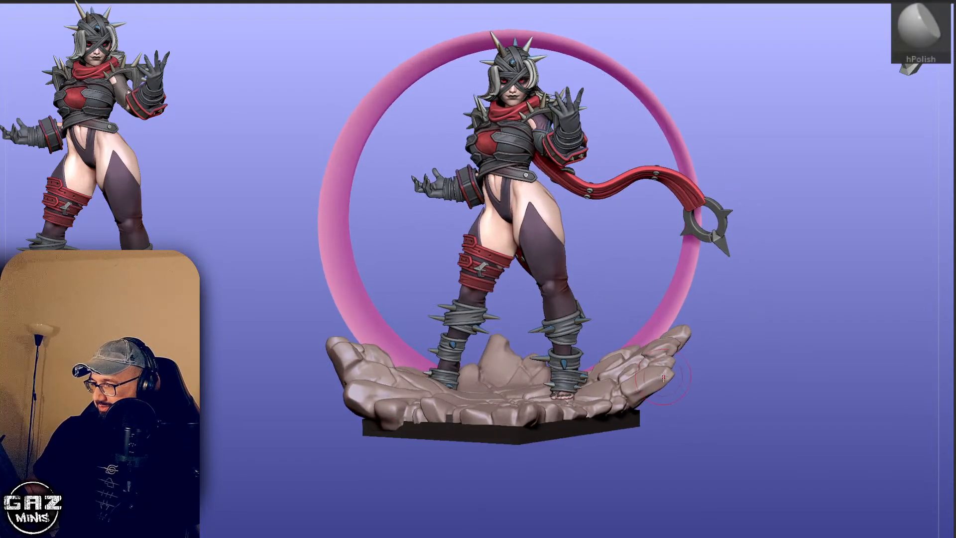
{"action": "left_click_drag", "start_coordinate": [671, 374], "coordinate": [674, 386]}
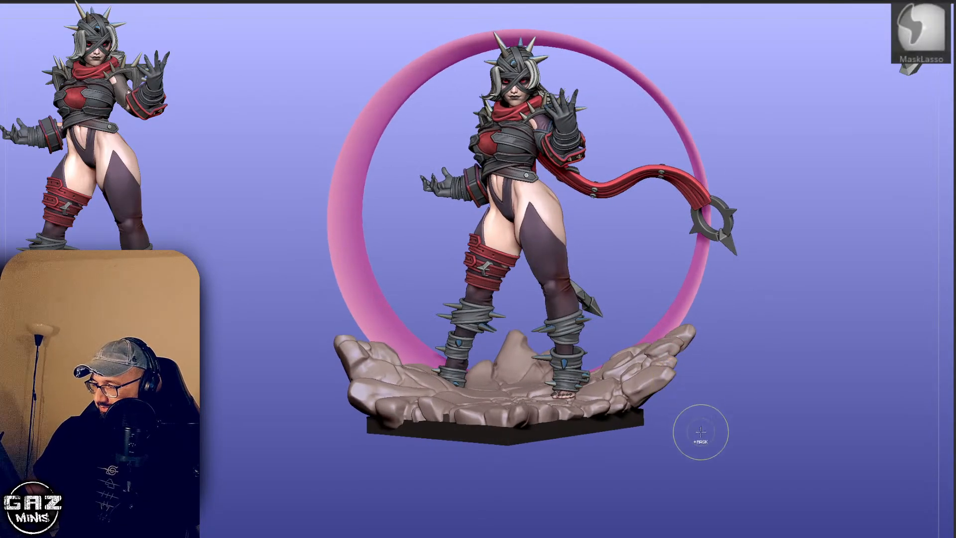
{"action": "mouse_move", "coordinate": [703, 422]}
{"action": "left_mouse_down"}
{"action": "mouse_move", "coordinate": [653, 404]}
{"action": "mouse_move", "coordinate": [683, 413]}
{"action": "mouse_move", "coordinate": [736, 405]}
{"action": "mouse_move", "coordinate": [733, 357]}
{"action": "mouse_move", "coordinate": [686, 319]}
{"action": "mouse_move", "coordinate": [753, 363]}
{"action": "mouse_move", "coordinate": [673, 377]}
{"action": "left_mouse_up"}
Adjust the shape of the outer rock on the base's raised side with a resized Move brush.
{"action": "key", "text": "b"}
{"action": "key", "text": "m"}
{"action": "key", "text": "v"}
{"action": "key", "text": "s"}
{"action": "left_click_drag", "start_coordinate": [692, 408], "coordinate": [640, 395]}
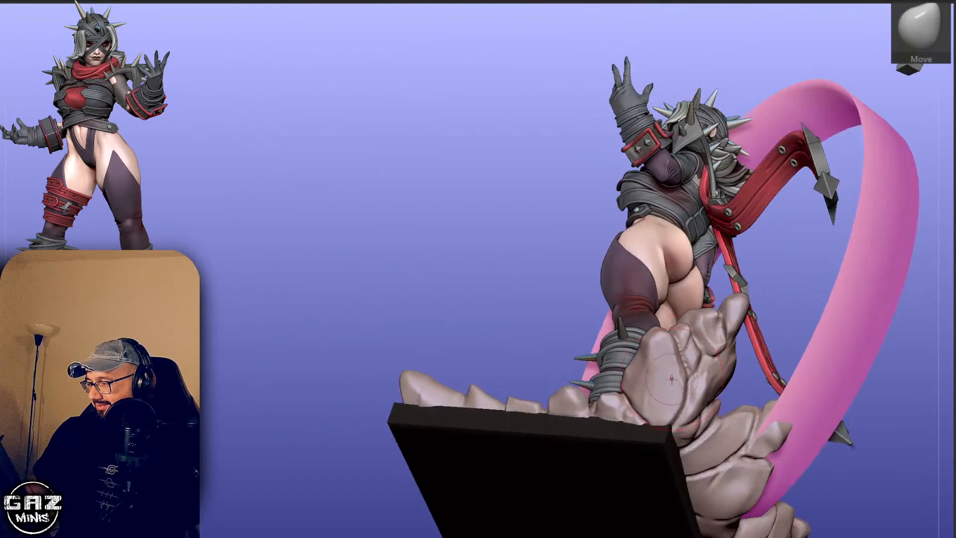
Flatten the faces of the tall rocks on the base's raised corner with the hPolish brush.
{"action": "key", "text": "b"}
{"action": "key", "text": "h"}
{"action": "key", "text": "p"}
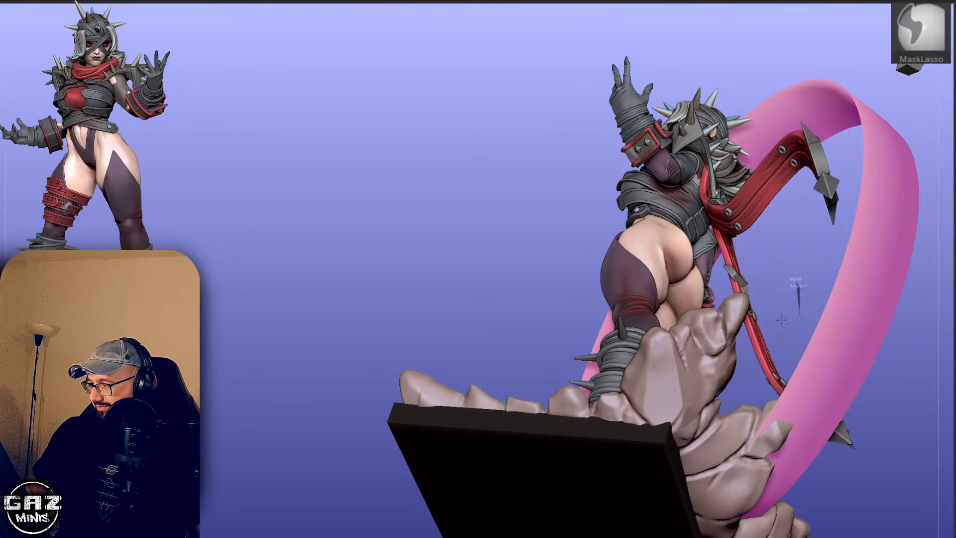
{"action": "mouse_move", "coordinate": [817, 272]}
{"action": "left_mouse_down"}
{"action": "mouse_move", "coordinate": [890, 367]}
{"action": "mouse_move", "coordinate": [733, 395]}
{"action": "left_mouse_up"}
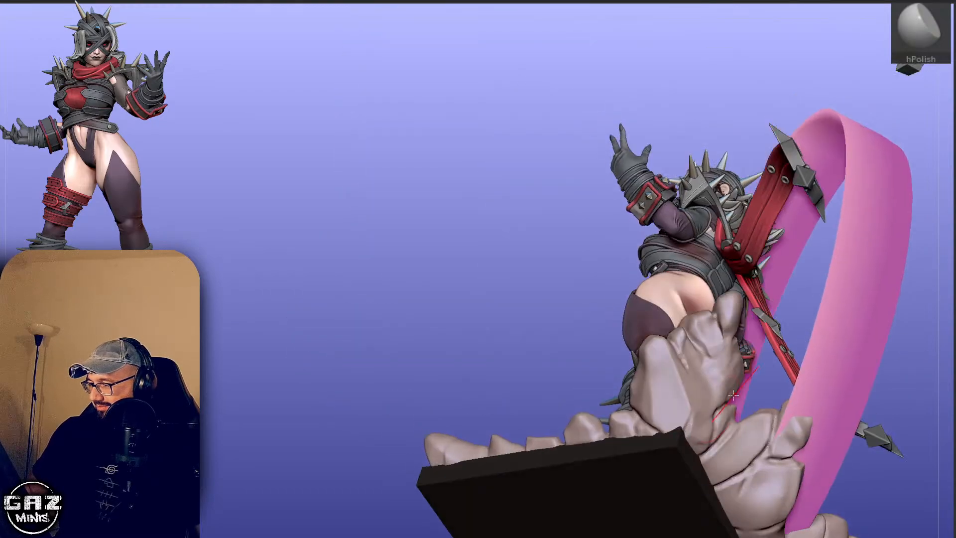
{"action": "mouse_move", "coordinate": [678, 418]}
{"action": "left_mouse_down"}
{"action": "mouse_move", "coordinate": [670, 434]}
{"action": "mouse_move", "coordinate": [684, 423]}
{"action": "left_mouse_up"}
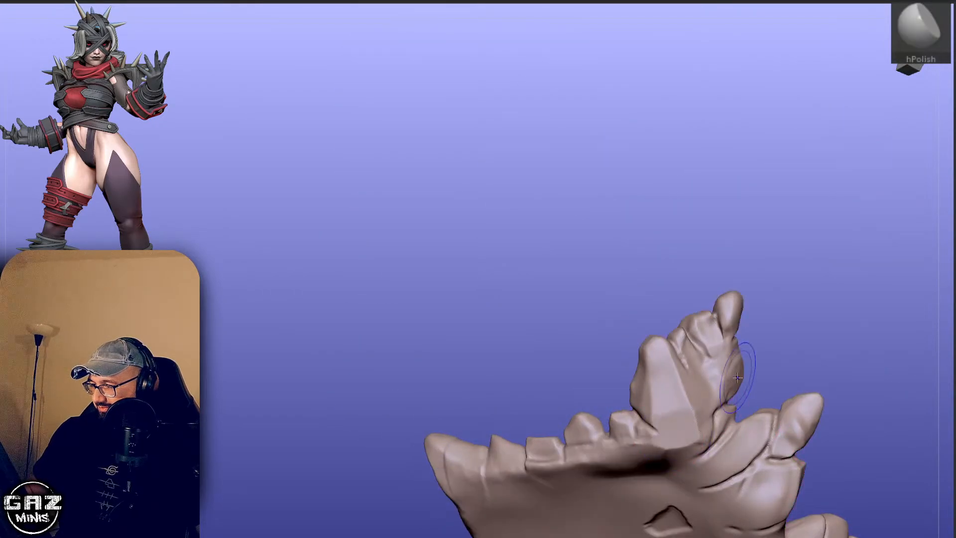
Duplicate the rock base and trim the copy down to only the raised corner's rocks.
{"action": "mouse_move", "coordinate": [811, 254]}
{"action": "left_mouse_down"}
{"action": "mouse_move", "coordinate": [852, 274]}
{"action": "mouse_move", "coordinate": [852, 317]}
{"action": "left_mouse_up"}
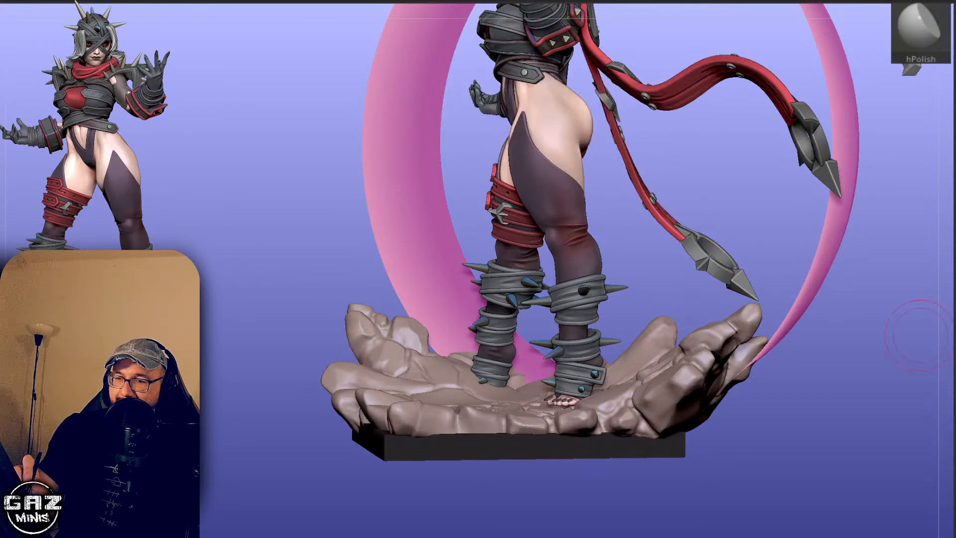
{"action": "left_click_drag", "start_coordinate": [852, 317], "coordinate": [841, 329]}
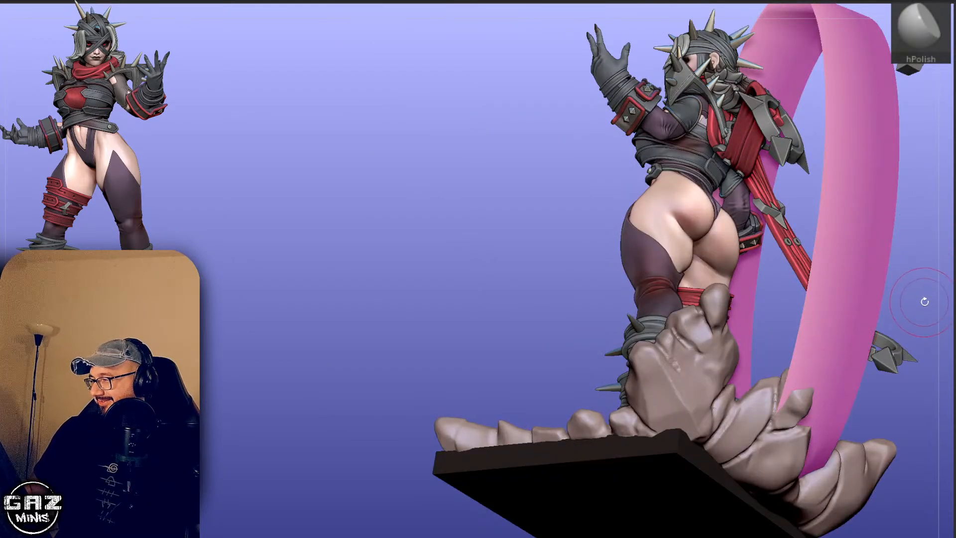
{"action": "left_click_drag", "start_coordinate": [924, 302], "coordinate": [849, 284]}
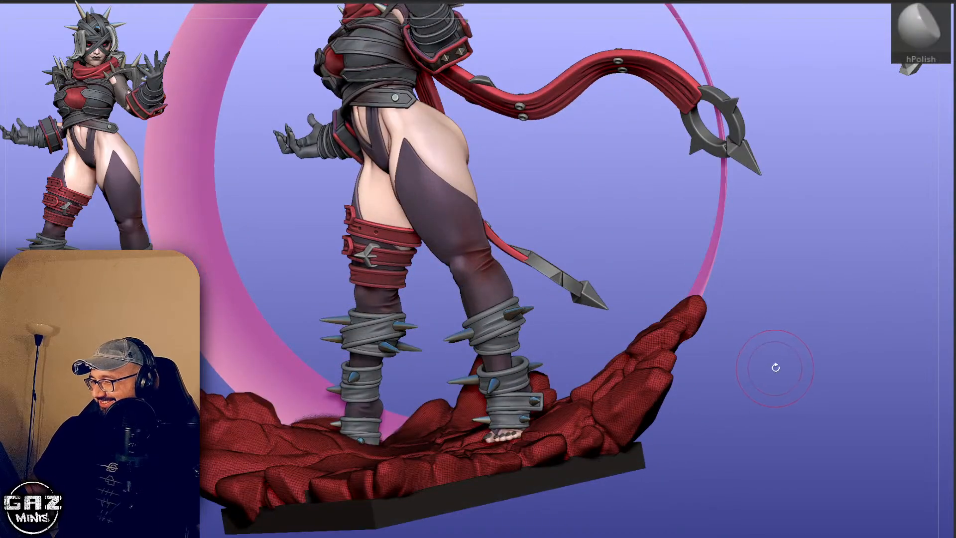
{"action": "left_click_drag", "start_coordinate": [775, 367], "coordinate": [744, 336]}
{"action": "mouse_move", "coordinate": [646, 455]}
{"action": "left_mouse_down", "text": "ctrl+shift"}
{"action": "mouse_move", "coordinate": [570, 350]}
{"action": "mouse_move", "coordinate": [549, 341]}
{"action": "left_mouse_up", "text": "ctrl+shift"}
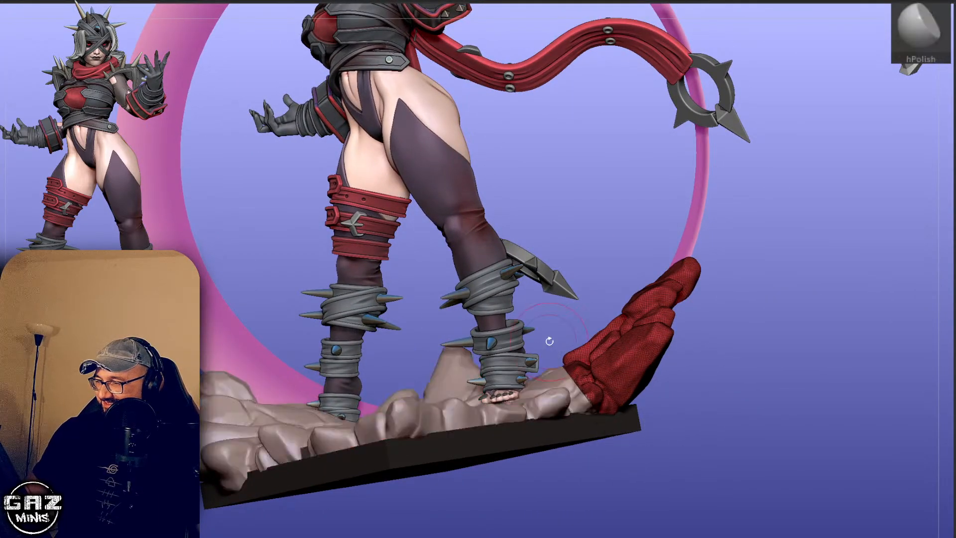
Move the copied rock chunk outward and down so it sits beneath the original corner rocks.
{"action": "key", "text": "w"}
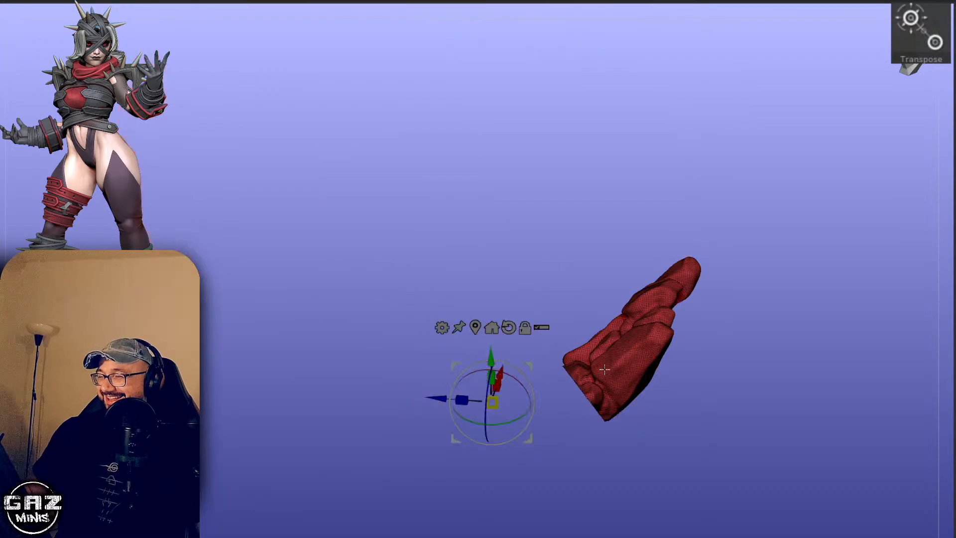
{"action": "left_click", "coordinate": [604, 371], "text": "alt"}
{"action": "left_click_drag", "start_coordinate": [645, 354], "coordinate": [649, 370]}
{"action": "left_click_drag", "start_coordinate": [641, 334], "coordinate": [641, 348]}
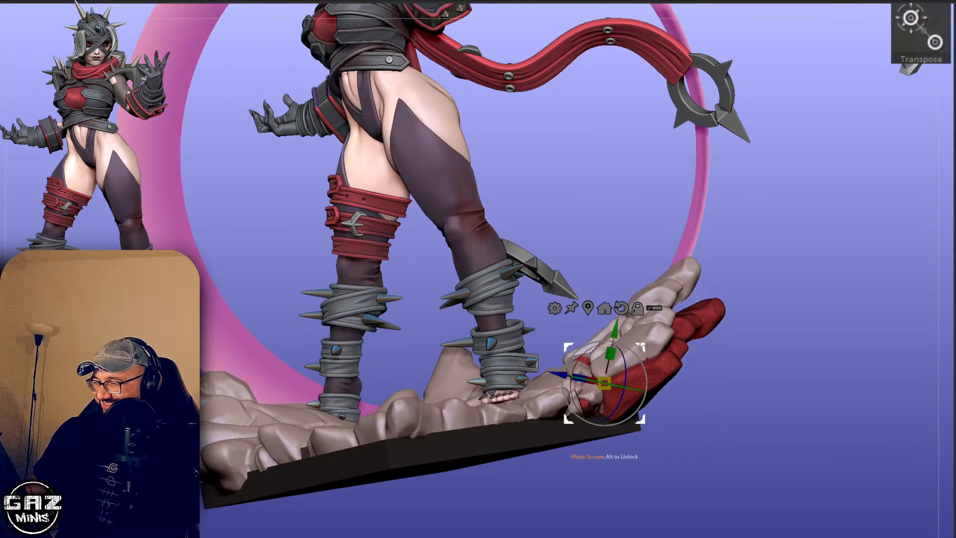
Trim the copied chunk's sides further with TrimCurve and reshape its outer rocks with the Move brush.
{"action": "key", "text": "q"}
{"action": "left_click_drag", "start_coordinate": [805, 300], "coordinate": [761, 301]}
{"action": "left_click_drag", "start_coordinate": [548, 423], "coordinate": [692, 271], "text": "ctrl+shift"}
{"action": "left_click_drag", "start_coordinate": [816, 219], "coordinate": [808, 348], "text": "ctrl"}
{"action": "left_click_drag", "start_coordinate": [802, 306], "coordinate": [779, 355]}
{"action": "left_click_drag", "start_coordinate": [650, 461], "coordinate": [571, 337], "text": "ctrl+shift"}
{"action": "key", "text": "b"}
{"action": "key", "text": "m"}
{"action": "key", "text": "v"}
{"action": "mouse_move", "coordinate": [767, 425]}
{"action": "left_mouse_down"}
{"action": "mouse_move", "coordinate": [794, 358]}
{"action": "mouse_move", "coordinate": [691, 346]}
{"action": "left_mouse_up"}
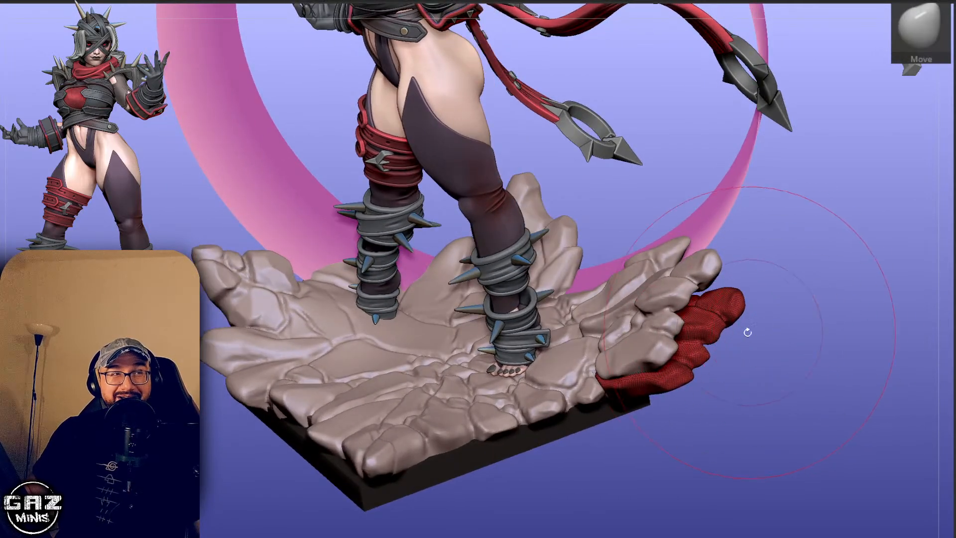
Thicken and smooth the copied chunk with the Inflat and Smooth brushes, adjusting its form with the Move brush.
{"action": "key", "text": "b"}
{"action": "key", "text": "i"}
{"action": "key", "text": "n"}
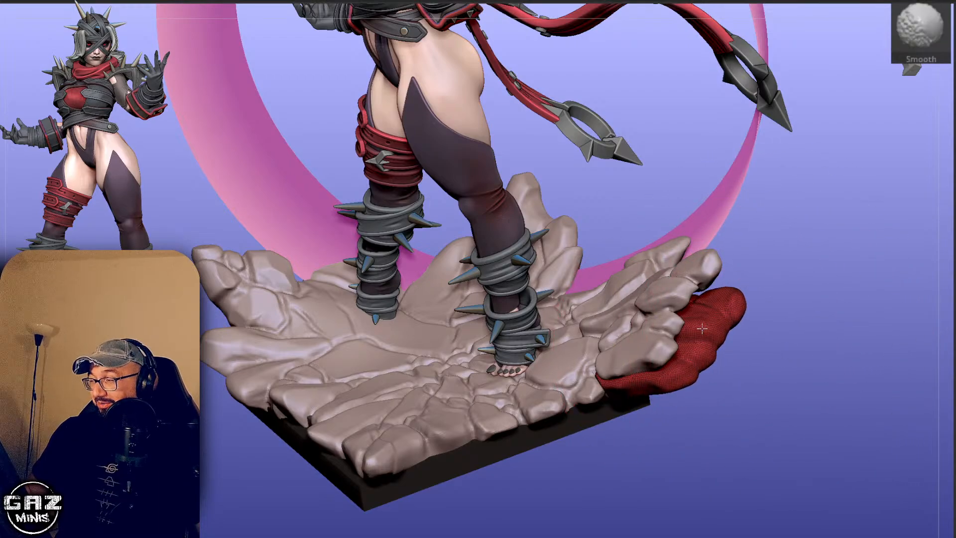
{"action": "mouse_move", "coordinate": [786, 351]}
{"action": "left_mouse_down"}
{"action": "mouse_move", "coordinate": [868, 272]}
{"action": "mouse_move", "coordinate": [769, 271]}
{"action": "left_mouse_up"}
{"action": "key", "text": "b"}
{"action": "key", "text": "m"}
{"action": "key", "text": "v"}
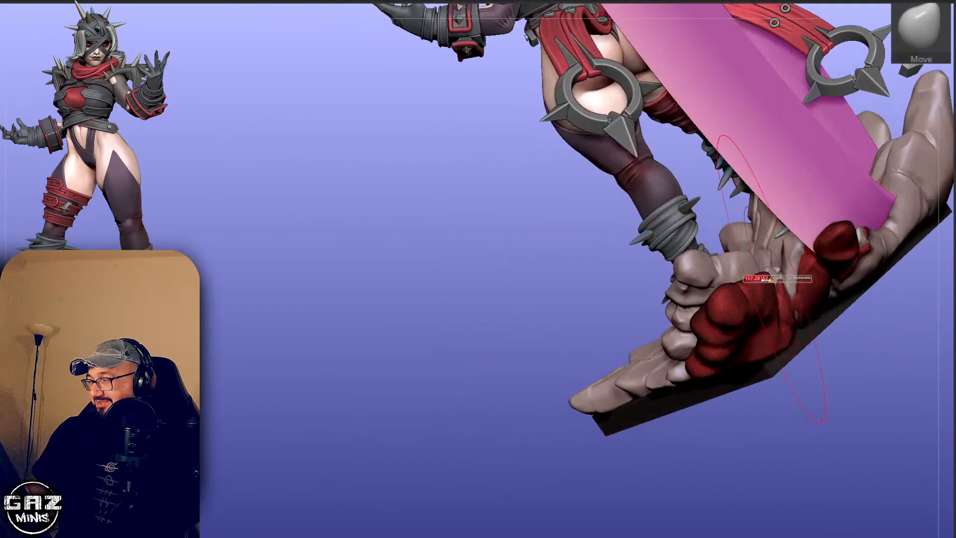
{"action": "mouse_move", "coordinate": [859, 352]}
{"action": "left_mouse_down"}
{"action": "mouse_move", "coordinate": [793, 333]}
{"action": "mouse_move", "coordinate": [800, 348]}
{"action": "mouse_move", "coordinate": [791, 357]}
{"action": "left_mouse_up"}
{"action": "key", "text": "shift"}
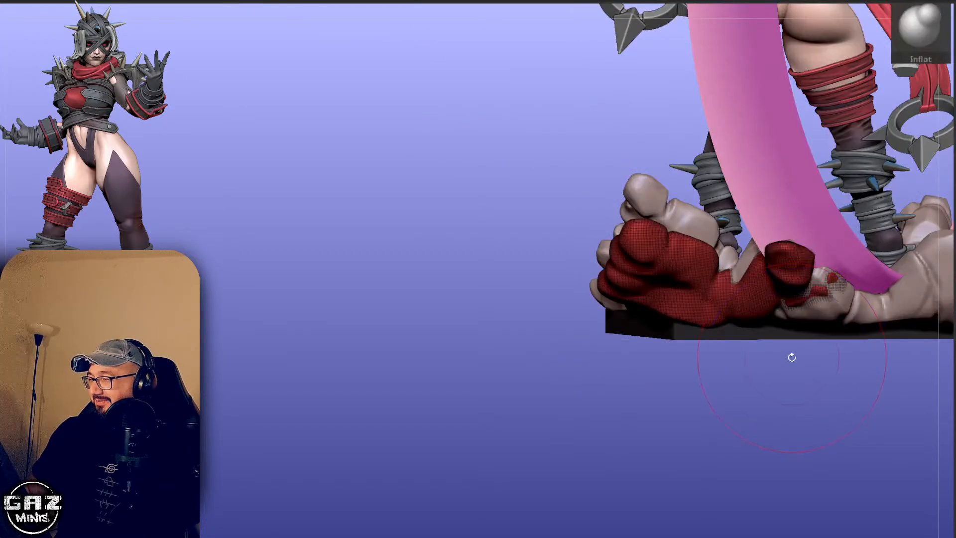
Pull the chunk's protruding rocks into place along the base's outer edge with the Move brush.
{"action": "key", "text": "b"}
{"action": "key", "text": "m"}
{"action": "key", "text": "v"}
{"action": "left_click_drag", "start_coordinate": [800, 271], "coordinate": [794, 281]}
{"action": "mouse_move", "coordinate": [781, 381]}
{"action": "left_mouse_down"}
{"action": "mouse_move", "coordinate": [827, 369]}
{"action": "mouse_move", "coordinate": [800, 441]}
{"action": "mouse_move", "coordinate": [719, 401]}
{"action": "mouse_move", "coordinate": [770, 387]}
{"action": "mouse_move", "coordinate": [838, 297]}
{"action": "left_mouse_up"}
{"action": "left_click_drag", "start_coordinate": [834, 227], "coordinate": [839, 273]}
Isolate the chunk, unify it into one polygroup, and cut the tip off its larger rock with TrimCurve.
{"action": "key", "text": "alt+s"}
{"action": "key", "text": "ctrl+w"}
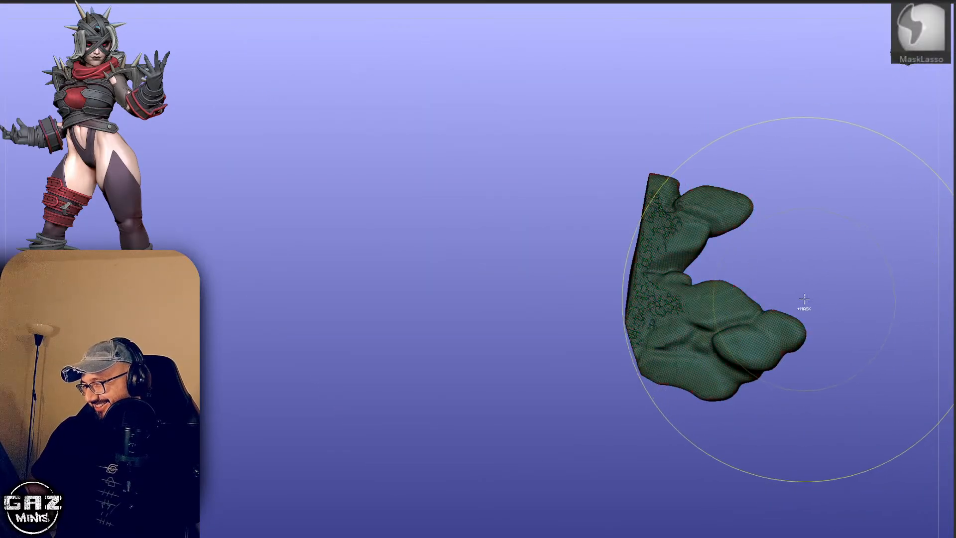
{"action": "key", "text": "ctrl+w"}
{"action": "mouse_move", "coordinate": [772, 394]}
{"action": "left_mouse_down", "text": "ctrl+shift"}
{"action": "mouse_move", "coordinate": [772, 239]}
{"action": "mouse_move", "coordinate": [762, 219]}
{"action": "left_mouse_up", "text": "ctrl+shift"}
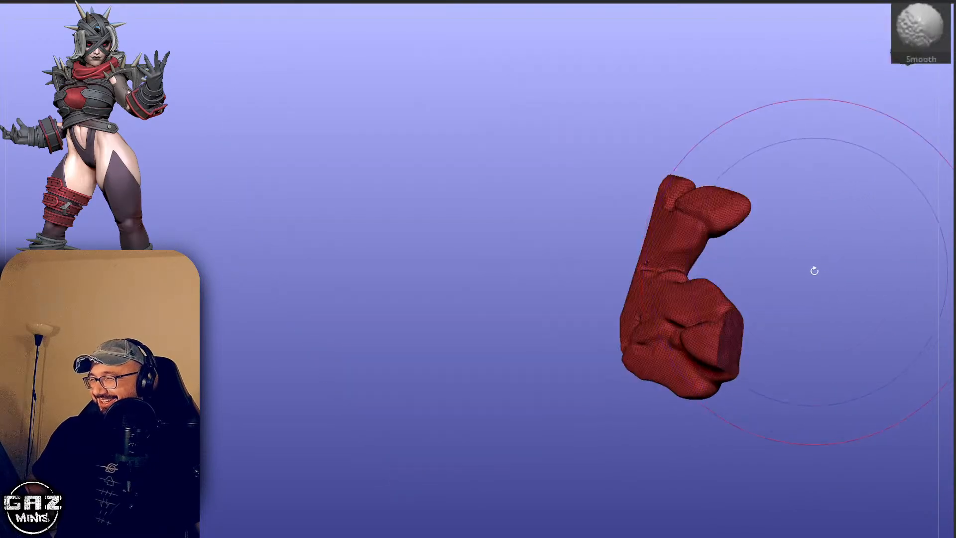
Cut the tip off the chunk's smaller rock with TrimCurve and bring the rest of the model back into view.
{"action": "mouse_move", "coordinate": [813, 269]}
{"action": "left_mouse_down"}
{"action": "mouse_move", "coordinate": [710, 229]}
{"action": "mouse_move", "coordinate": [710, 302]}
{"action": "left_mouse_up"}
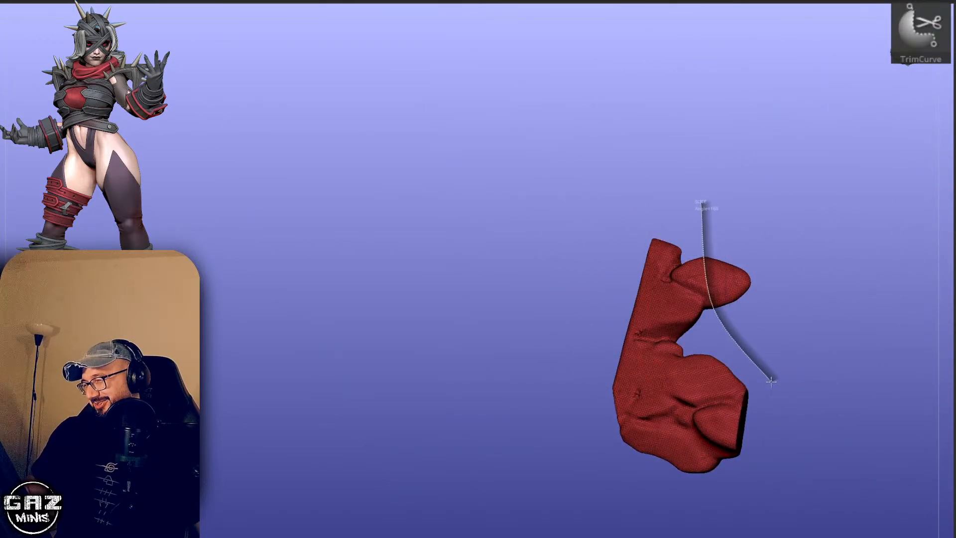
{"action": "left_click_drag", "start_coordinate": [770, 381], "coordinate": [772, 383], "text": "ctrl+shift"}
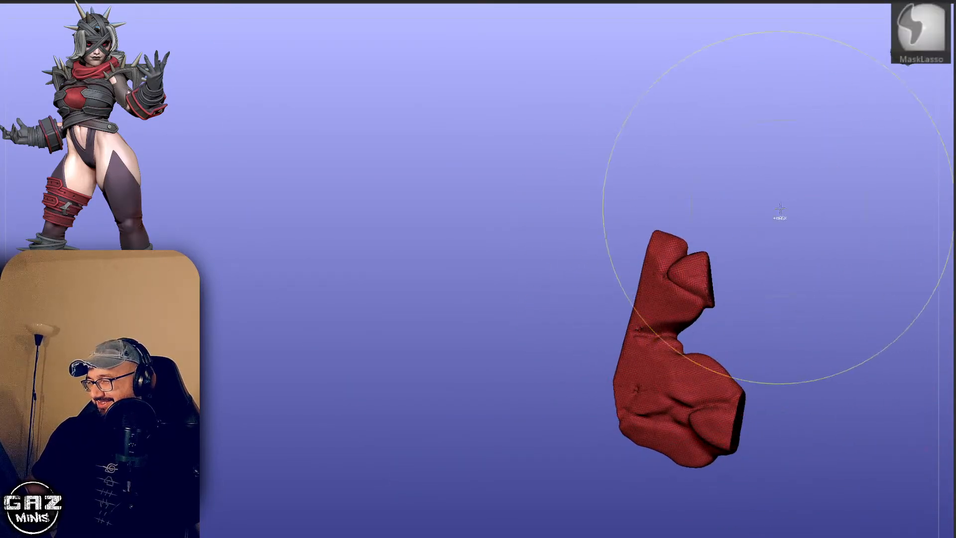
{"action": "left_click_drag", "start_coordinate": [776, 232], "coordinate": [795, 286], "text": "ctrl"}
{"action": "key", "text": "ctrl+z"}
{"action": "mouse_move", "coordinate": [779, 249]}
{"action": "left_mouse_down"}
{"action": "mouse_move", "coordinate": [769, 244]}
{"action": "mouse_move", "coordinate": [802, 292]}
{"action": "mouse_move", "coordinate": [821, 188]}
{"action": "mouse_move", "coordinate": [802, 179]}
{"action": "left_mouse_up"}
{"action": "key", "text": "ctrl+shift+s"}
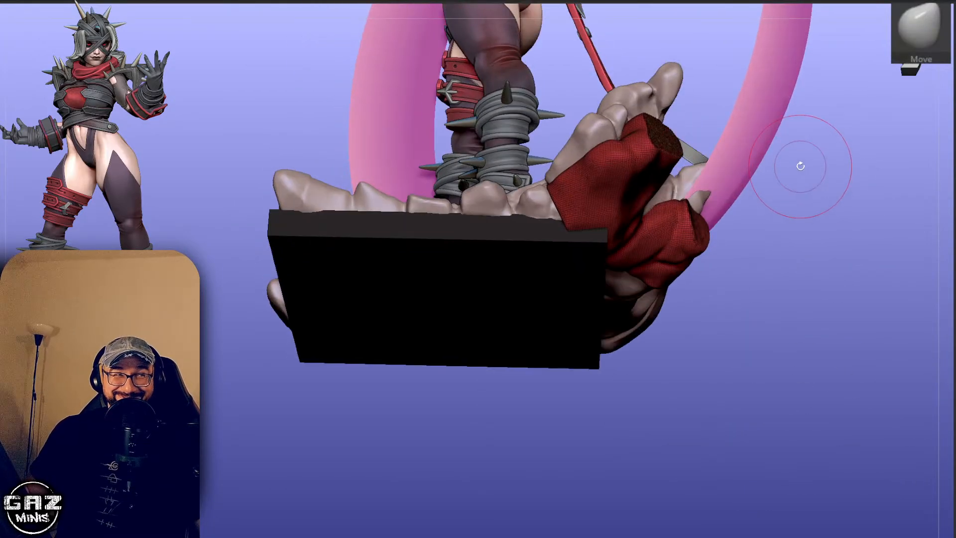
Polish the chunk's trimmed rock ends in isolation with the hPolish brush, then show the full model.
{"action": "key", "text": "b"}
{"action": "key", "text": "h"}
{"action": "key", "text": "p"}
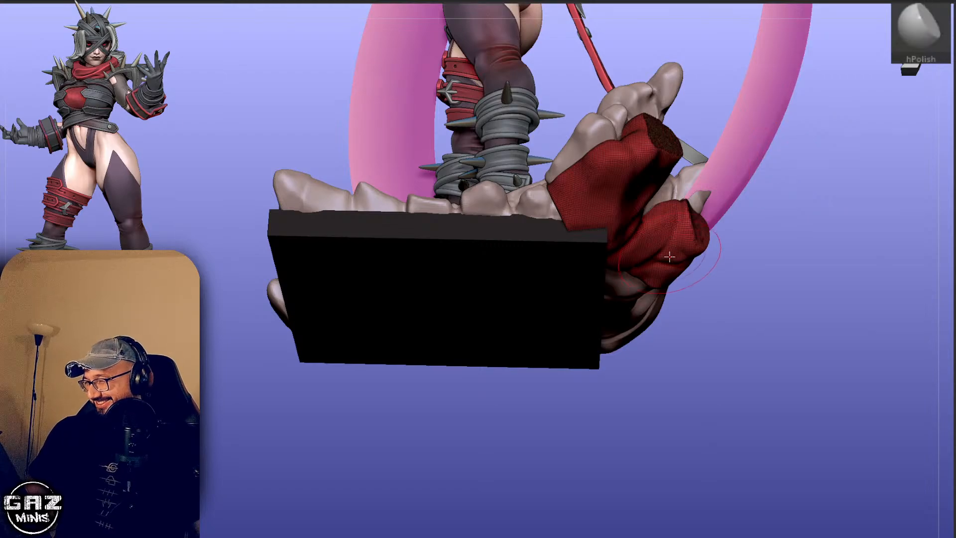
{"action": "left_click_drag", "start_coordinate": [760, 307], "coordinate": [720, 239]}
{"action": "key", "text": "ctrl+shift+s"}
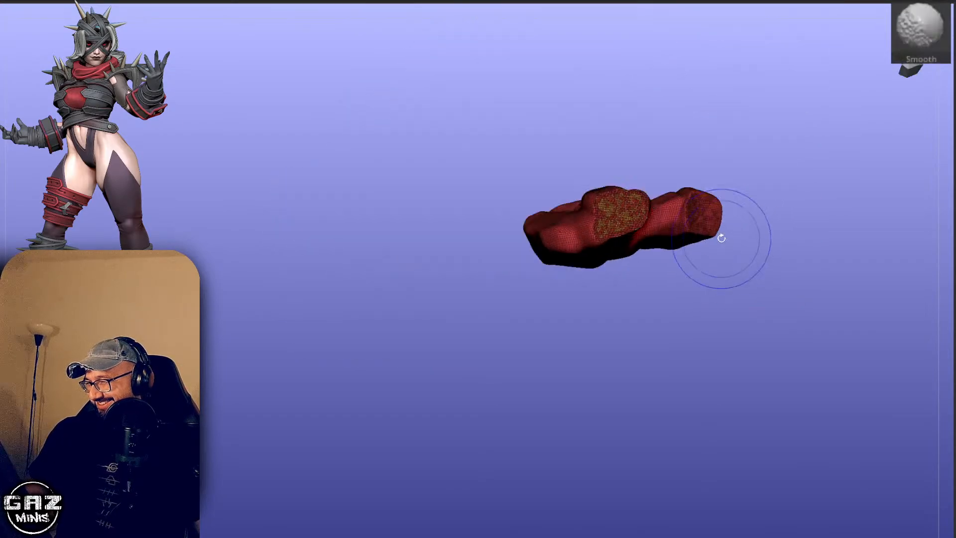
{"action": "left_click", "coordinate": [746, 230], "text": "ctrl"}
{"action": "left_click", "coordinate": [776, 204], "text": "ctrl"}
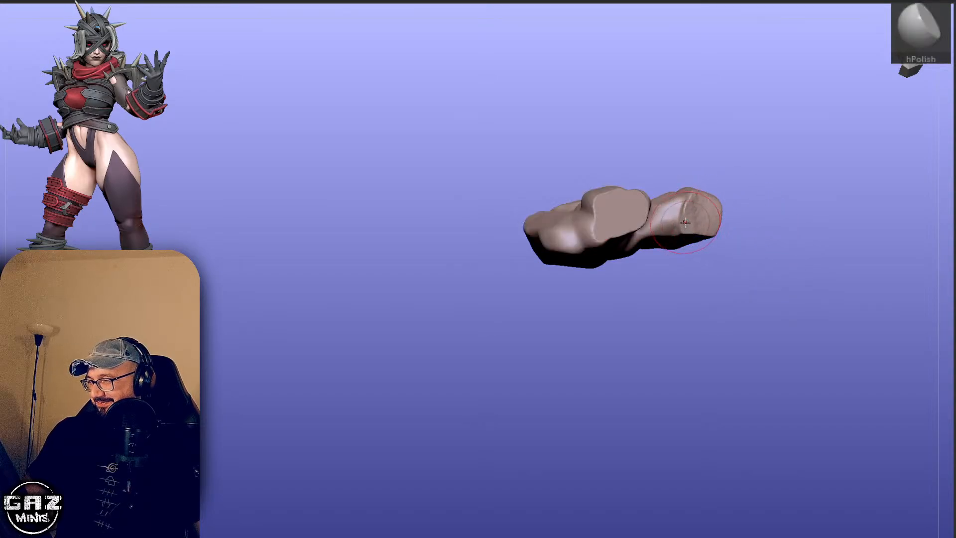
{"action": "left_click_drag", "start_coordinate": [697, 264], "coordinate": [692, 343]}
{"action": "left_click_drag", "start_coordinate": [679, 199], "coordinate": [690, 193]}
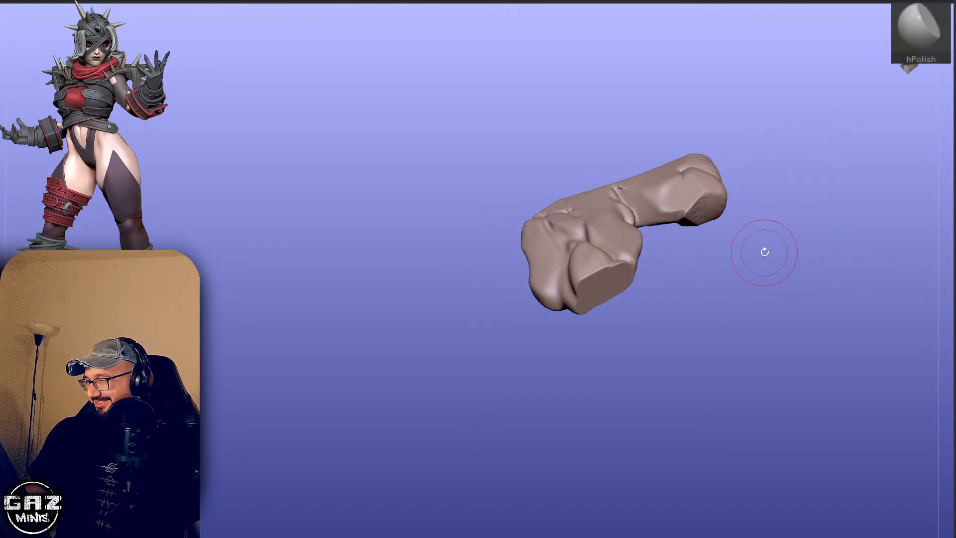
{"action": "left_click_drag", "start_coordinate": [764, 252], "coordinate": [665, 254]}
{"action": "key", "text": "shift+f"}
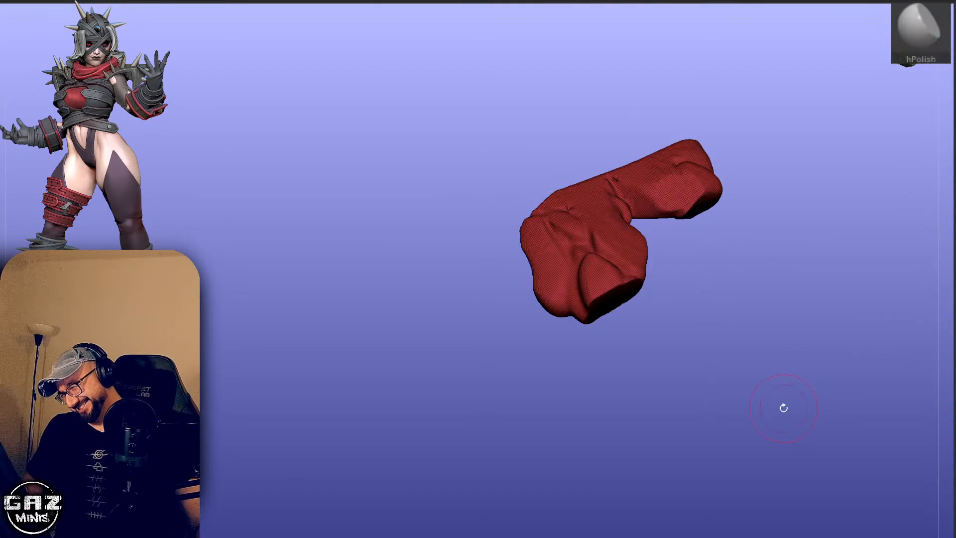
{"action": "key", "text": "alt+shift+s"}
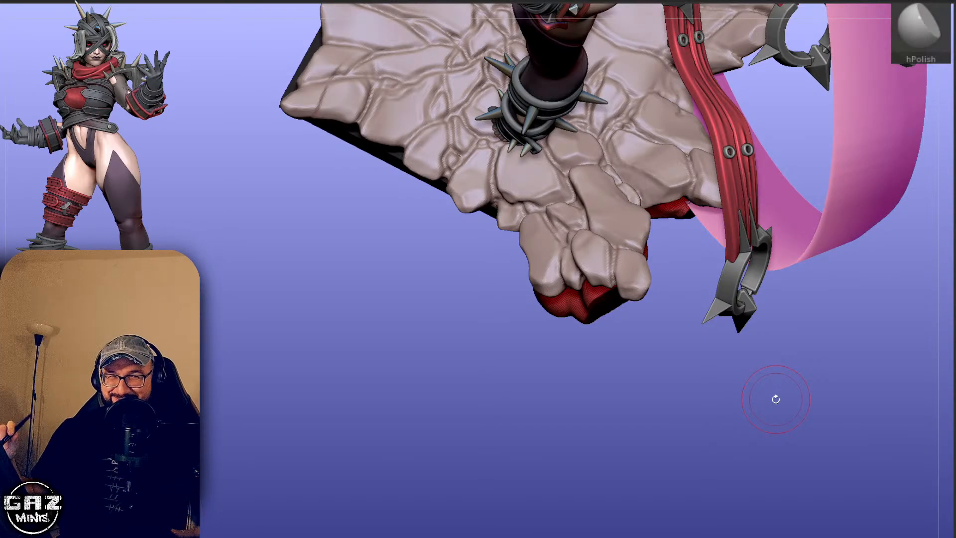
Bevel the isolated chunk's inner cut edge with the hPolish brush and restore the full model without the wireframe.
{"action": "left_click_drag", "start_coordinate": [775, 399], "coordinate": [803, 246]}
{"action": "key", "text": "shift+s"}
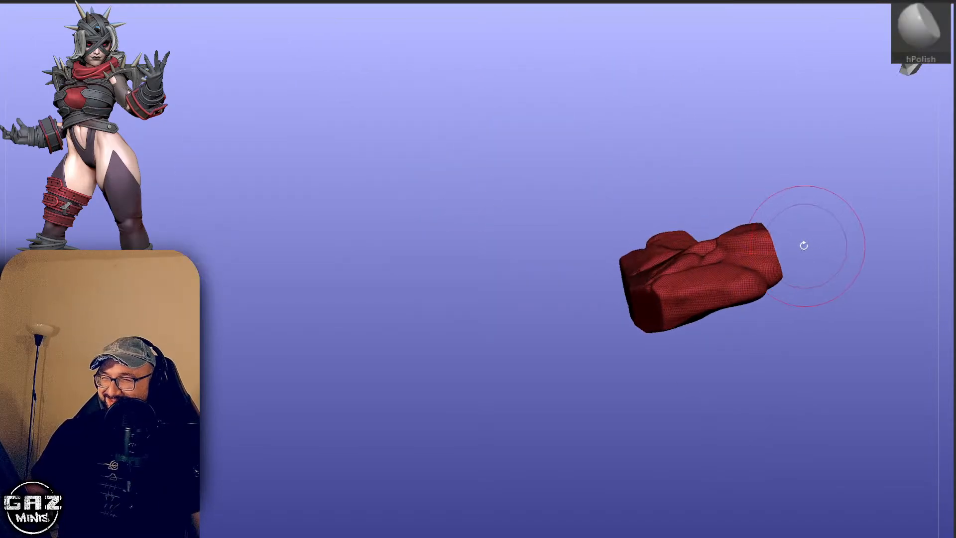
{"action": "left_click_drag", "start_coordinate": [668, 284], "coordinate": [656, 302]}
{"action": "left_click_drag", "start_coordinate": [798, 219], "coordinate": [794, 252]}
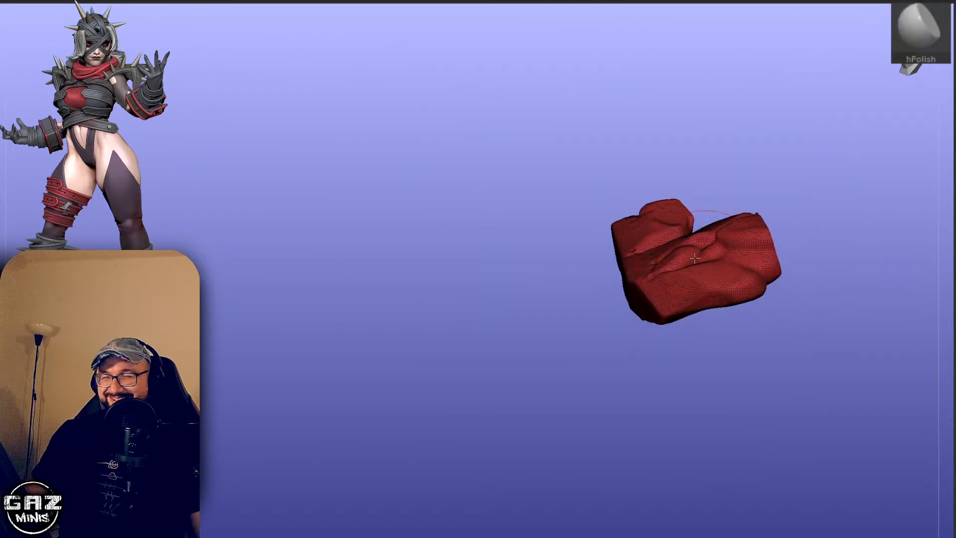
{"action": "key", "text": "shift+f"}
{"action": "left_click_drag", "start_coordinate": [822, 170], "coordinate": [824, 200]}
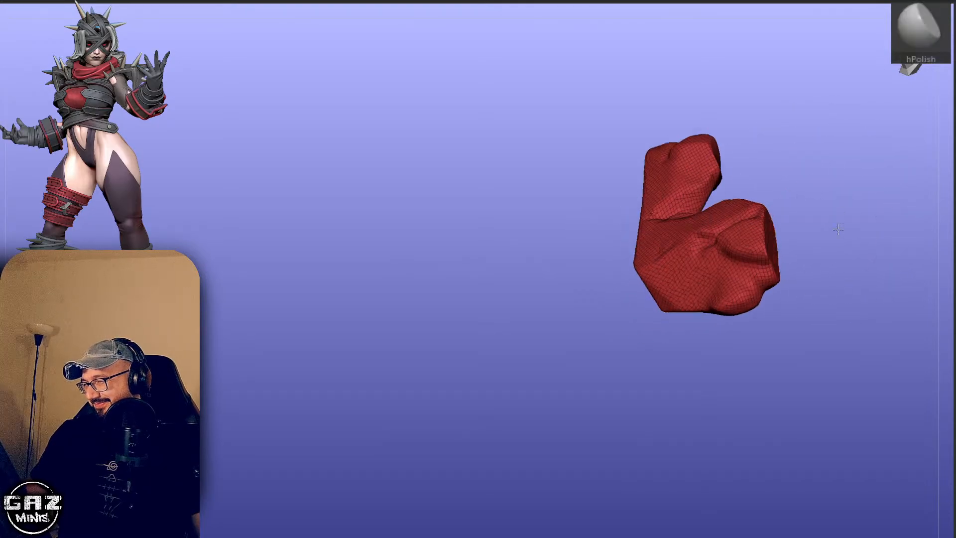
{"action": "key", "text": "shift+s"}
{"action": "key", "text": "v"}
{"action": "left_click_drag", "start_coordinate": [862, 258], "coordinate": [879, 241]}
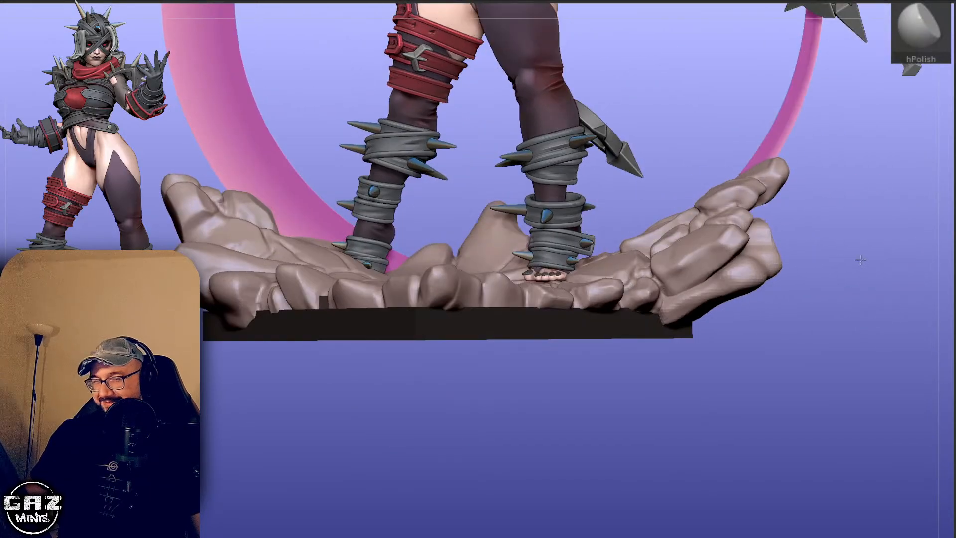
Shift the added rock chunk inward so it tucks closer beneath the original corner rocks.
{"action": "key", "text": "w"}
{"action": "left_click", "coordinate": [773, 272], "text": "alt"}
{"action": "left_click_drag", "start_coordinate": [792, 278], "coordinate": [761, 252]}
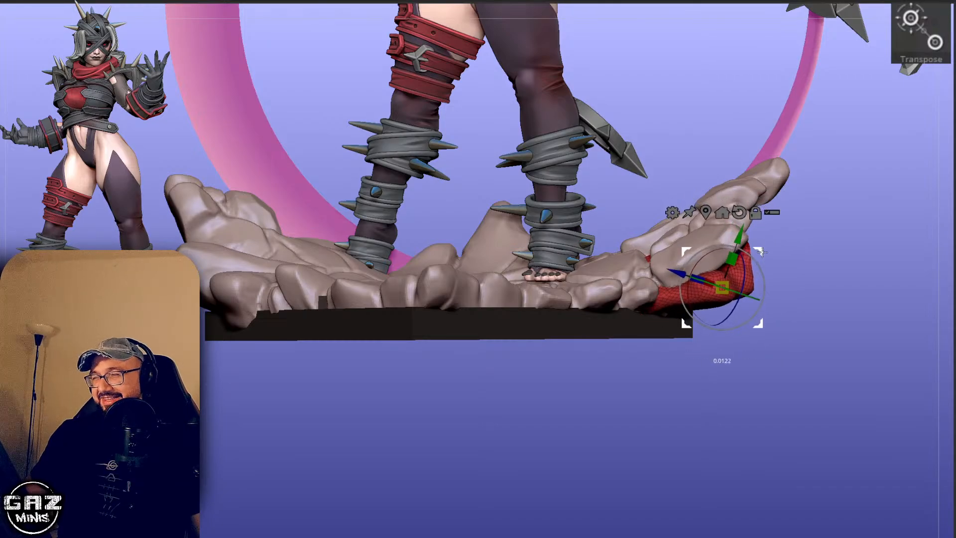
{"action": "key", "text": "q"}
{"action": "mouse_move", "coordinate": [823, 215]}
{"action": "left_mouse_down"}
{"action": "mouse_move", "coordinate": [898, 214]}
{"action": "mouse_move", "coordinate": [863, 220]}
{"action": "left_mouse_up"}
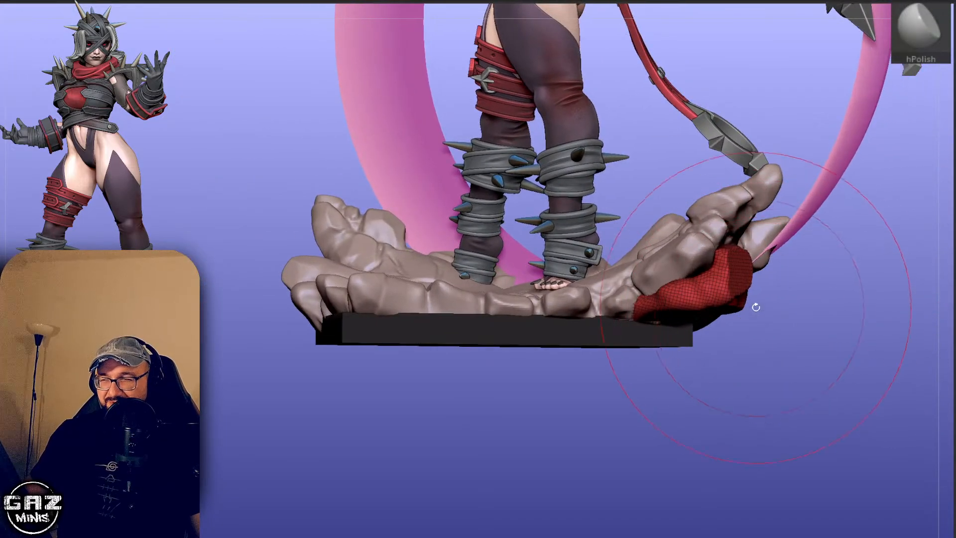
Reshape the added chunk's outer end with a large Move brush and hide its wireframe.
{"action": "key", "text": "b"}
{"action": "key", "text": "m"}
{"action": "key", "text": "v"}
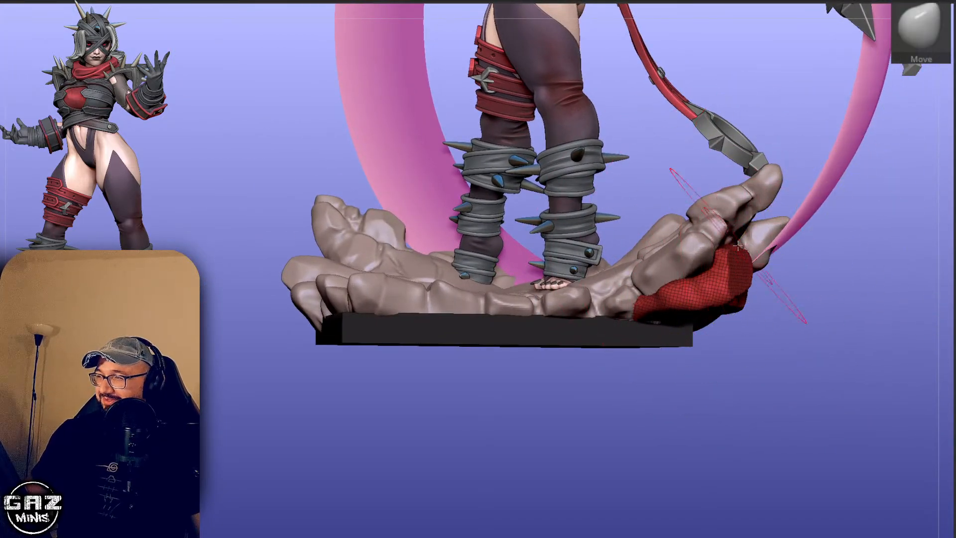
{"action": "left_click_drag", "start_coordinate": [737, 252], "coordinate": [743, 262]}
{"action": "left_click_drag", "start_coordinate": [817, 257], "coordinate": [798, 282]}
{"action": "left_click_drag", "start_coordinate": [739, 262], "coordinate": [731, 268]}
{"action": "key", "text": "shift+f"}
Polish the added lower rock's outer faces with the hPolish brush, checking it from above and below the base.
{"action": "mouse_move", "coordinate": [847, 264]}
{"action": "left_mouse_down"}
{"action": "mouse_move", "coordinate": [830, 282]}
{"action": "mouse_move", "coordinate": [775, 293]}
{"action": "left_mouse_up"}
{"action": "key", "text": "b"}
{"action": "key", "text": "h"}
{"action": "key", "text": "p"}
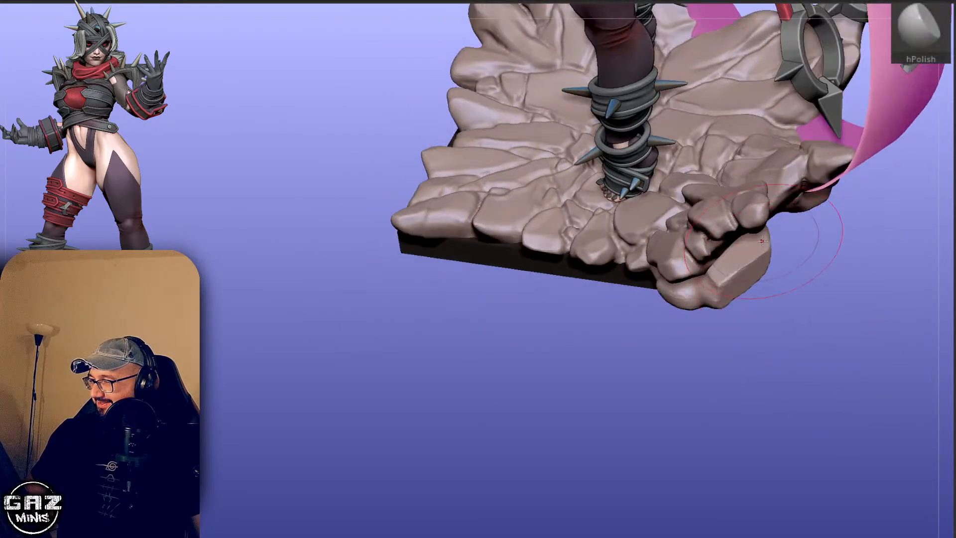
{"action": "left_click_drag", "start_coordinate": [848, 230], "coordinate": [691, 280]}
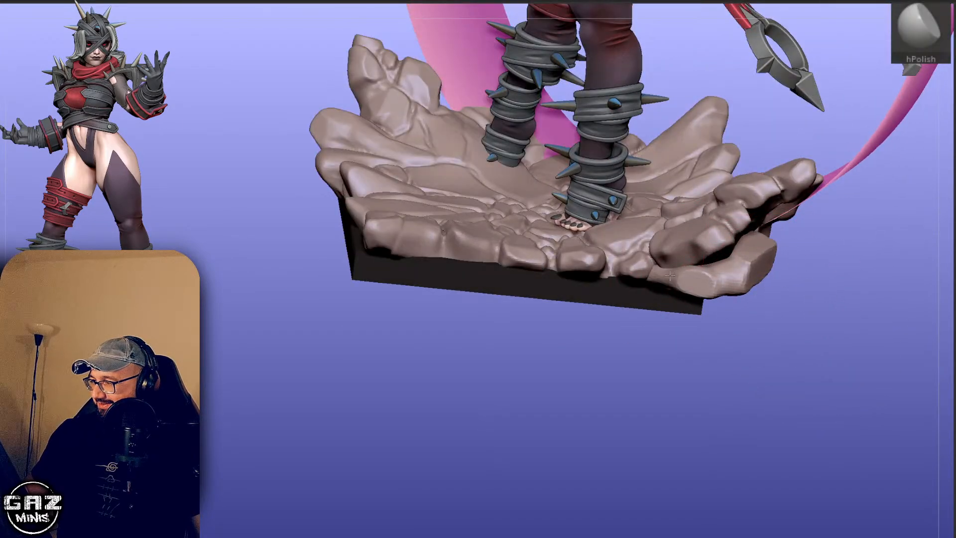
{"action": "left_click_drag", "start_coordinate": [713, 363], "coordinate": [802, 383]}
{"action": "key", "text": "alt+s"}
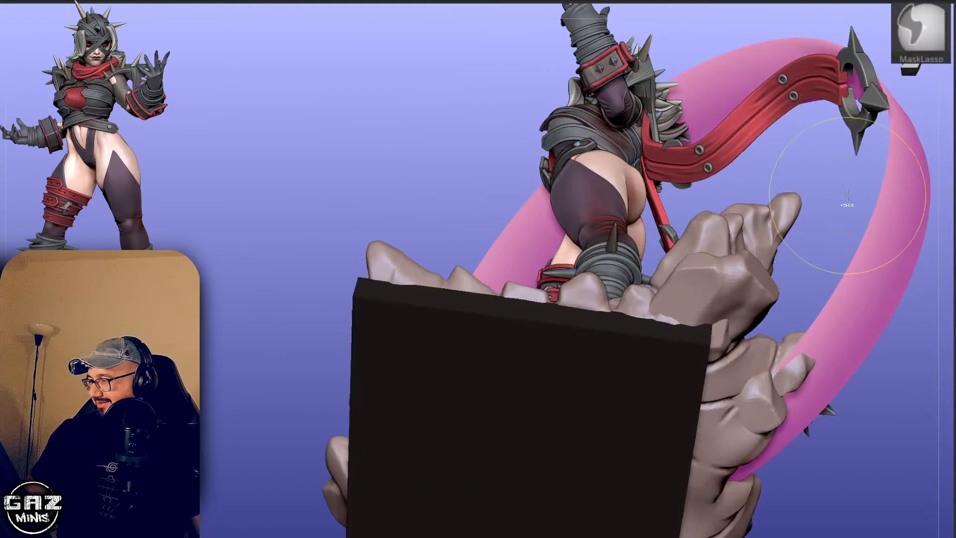
{"action": "mouse_move", "coordinate": [810, 224]}
{"action": "left_mouse_down"}
{"action": "mouse_move", "coordinate": [835, 226]}
{"action": "mouse_move", "coordinate": [809, 237]}
{"action": "left_mouse_up"}
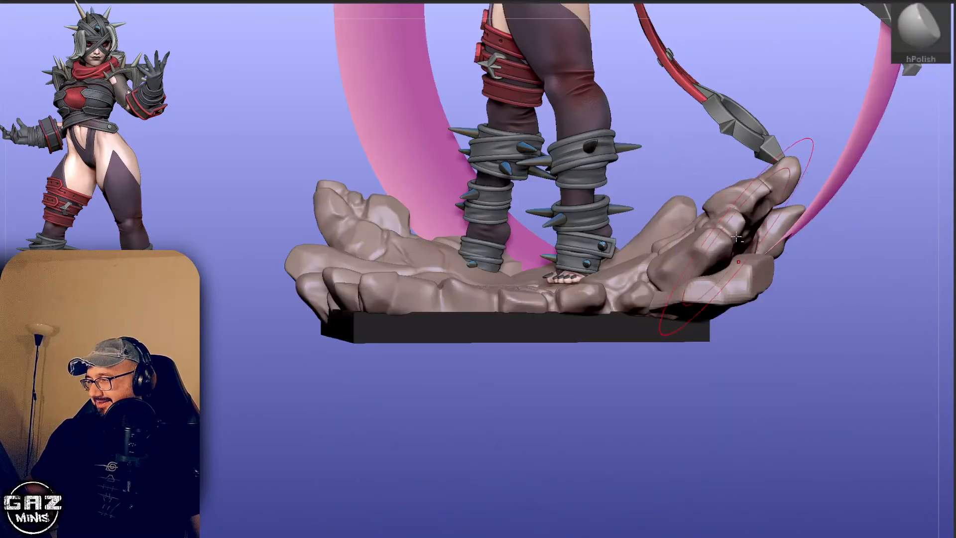
Use the wireframe to identify the active rock piece, and select the original corner rocks above it with the wireframe hidden.
{"action": "left_click_drag", "start_coordinate": [838, 282], "coordinate": [818, 211], "text": "alt"}
{"action": "key", "text": "shift+f"}
{"action": "key", "text": "shift+f"}
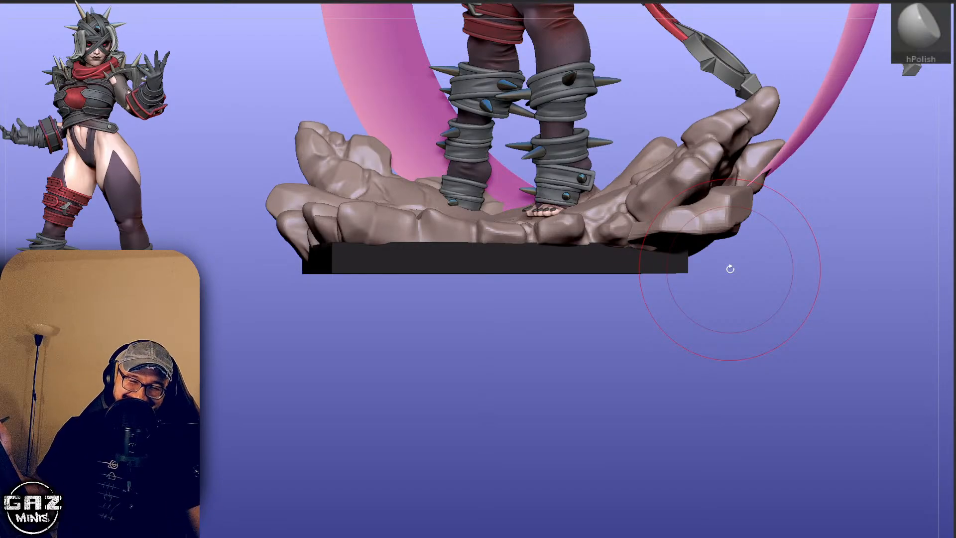
{"action": "left_click_drag", "start_coordinate": [730, 269], "coordinate": [739, 270]}
{"action": "key", "text": "shift+f"}
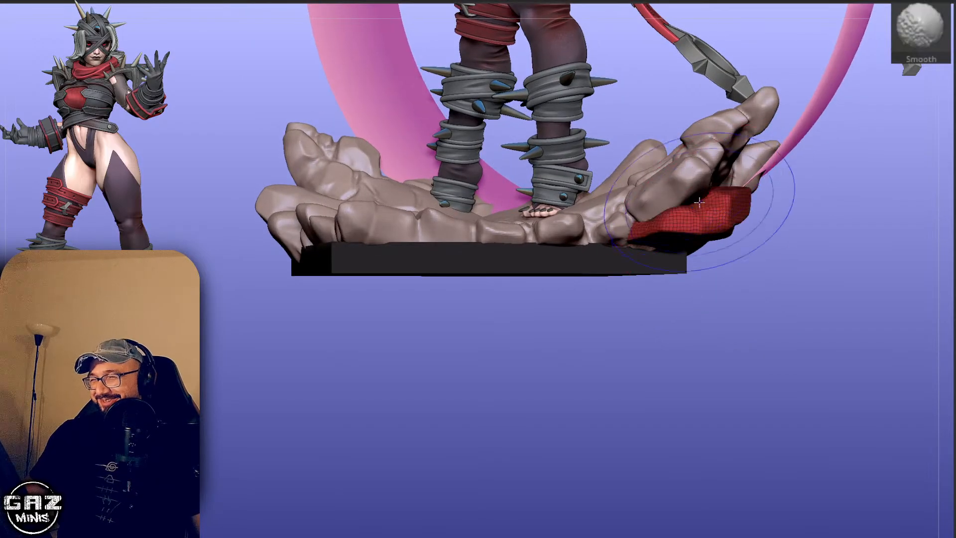
{"action": "left_click", "coordinate": [694, 183], "text": "alt"}
{"action": "key", "text": "shift+f"}
{"action": "mouse_move", "coordinate": [780, 221]}
{"action": "left_mouse_down"}
{"action": "mouse_move", "coordinate": [794, 222]}
{"action": "mouse_move", "coordinate": [789, 243]}
{"action": "mouse_move", "coordinate": [816, 219]}
{"action": "left_mouse_up"}
Adjust the added lower chunk's outer end beneath the raised corner with a large Move brush.
{"action": "key", "text": "1"}
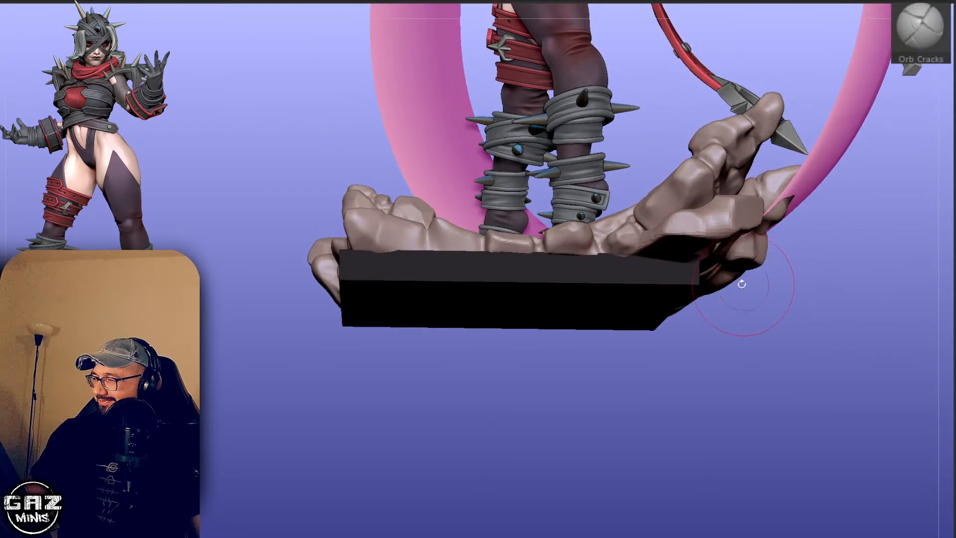
{"action": "mouse_move", "coordinate": [754, 231]}
{"action": "left_mouse_down"}
{"action": "mouse_move", "coordinate": [761, 238]}
{"action": "mouse_move", "coordinate": [740, 229]}
{"action": "mouse_move", "coordinate": [821, 222]}
{"action": "left_mouse_up"}
{"action": "key", "text": "2"}
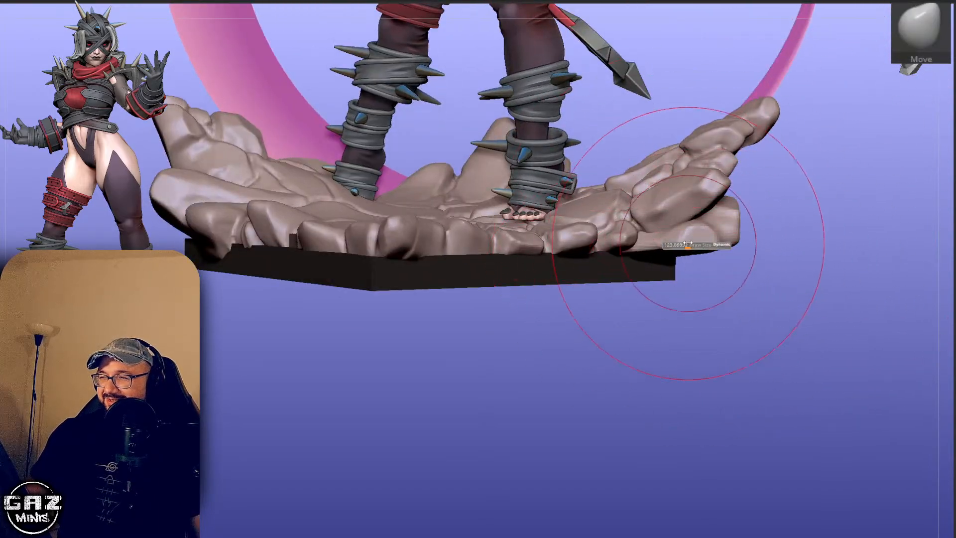
{"action": "left_click_drag", "start_coordinate": [764, 204], "coordinate": [789, 250]}
{"action": "key", "text": "shift+s"}
{"action": "key", "text": "s"}
{"action": "left_click_drag", "start_coordinate": [668, 268], "coordinate": [644, 269]}
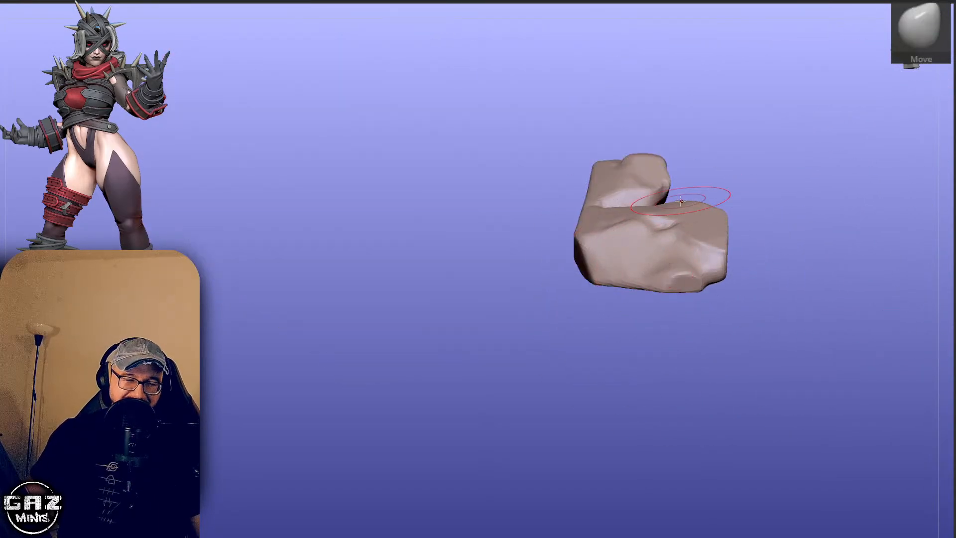
Carve a crack into the added chunk's outer end with the Orb Cracks brush, checking it isolated and against the base.
{"action": "key", "text": "1"}
{"action": "key", "text": "shift+s"}
{"action": "left_click_drag", "start_coordinate": [815, 219], "coordinate": [803, 182]}
{"action": "left_click_drag", "start_coordinate": [754, 259], "coordinate": [712, 264]}
{"action": "key", "text": "shift+s"}
{"action": "mouse_move", "coordinate": [752, 230]}
{"action": "left_mouse_down"}
{"action": "mouse_move", "coordinate": [744, 259]}
{"action": "mouse_move", "coordinate": [727, 247]}
{"action": "left_mouse_up"}
{"action": "key", "text": "shift+s"}
{"action": "left_click_drag", "start_coordinate": [784, 288], "coordinate": [722, 298]}
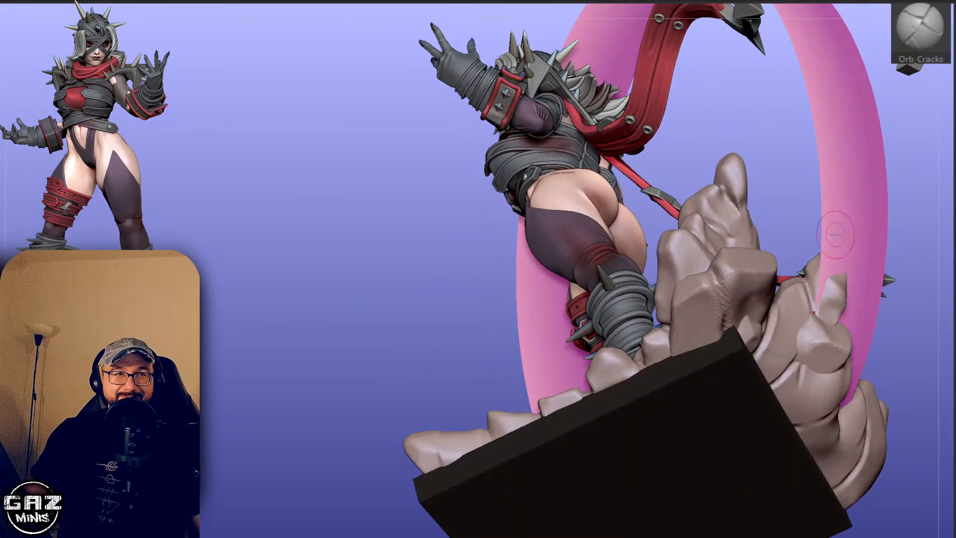
{"action": "left_click_drag", "start_coordinate": [908, 254], "coordinate": [836, 291], "text": "shift"}
{"action": "left_click_drag", "start_coordinate": [903, 276], "coordinate": [836, 340]}
{"action": "left_click_drag", "start_coordinate": [826, 348], "coordinate": [816, 393]}
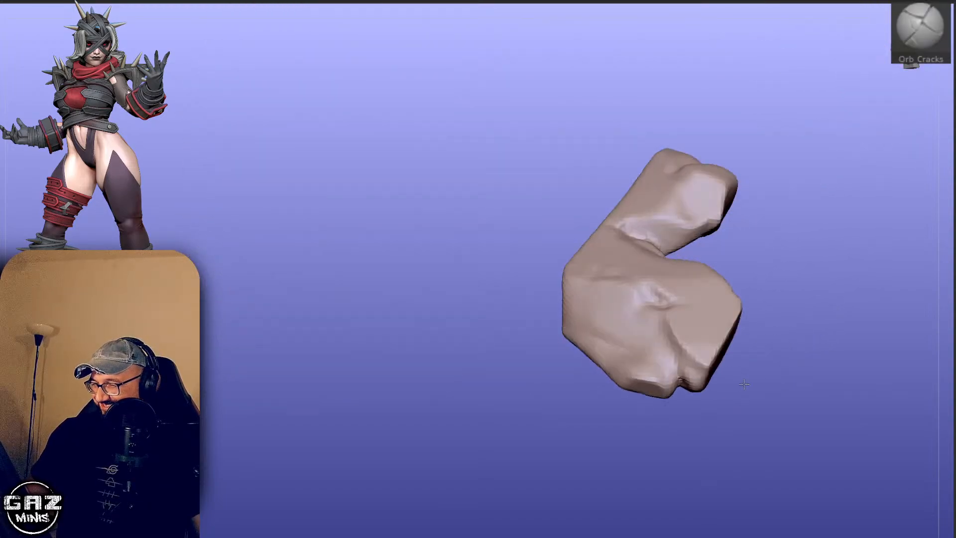
Mask the isolated chunk around the crack at its outer edge and deepen the unmasked notch with the Move brush.
{"action": "mouse_move", "coordinate": [711, 407]}
{"action": "left_mouse_down", "text": "ctrl"}
{"action": "mouse_move", "coordinate": [670, 398]}
{"action": "mouse_move", "coordinate": [712, 410]}
{"action": "mouse_move", "coordinate": [690, 371]}
{"action": "mouse_move", "coordinate": [707, 439]}
{"action": "mouse_move", "coordinate": [724, 417]}
{"action": "mouse_move", "coordinate": [682, 394]}
{"action": "mouse_move", "coordinate": [678, 379]}
{"action": "left_mouse_up", "text": "ctrl"}
{"action": "key", "text": "ctrl+z"}
{"action": "left_click", "coordinate": [774, 317], "text": "ctrl"}
{"action": "key", "text": "b"}
{"action": "key", "text": "m"}
{"action": "key", "text": "v"}
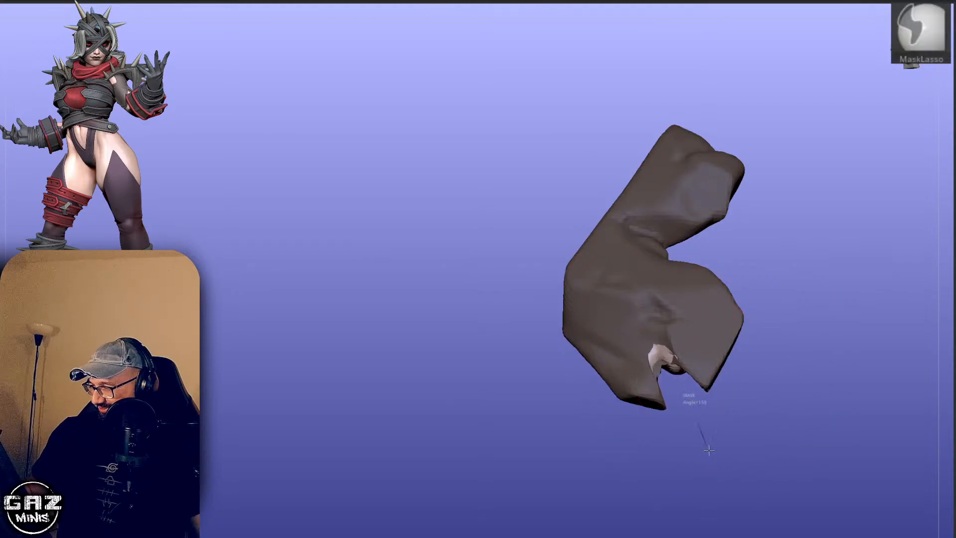
{"action": "key", "text": "ctrl+shift+a"}
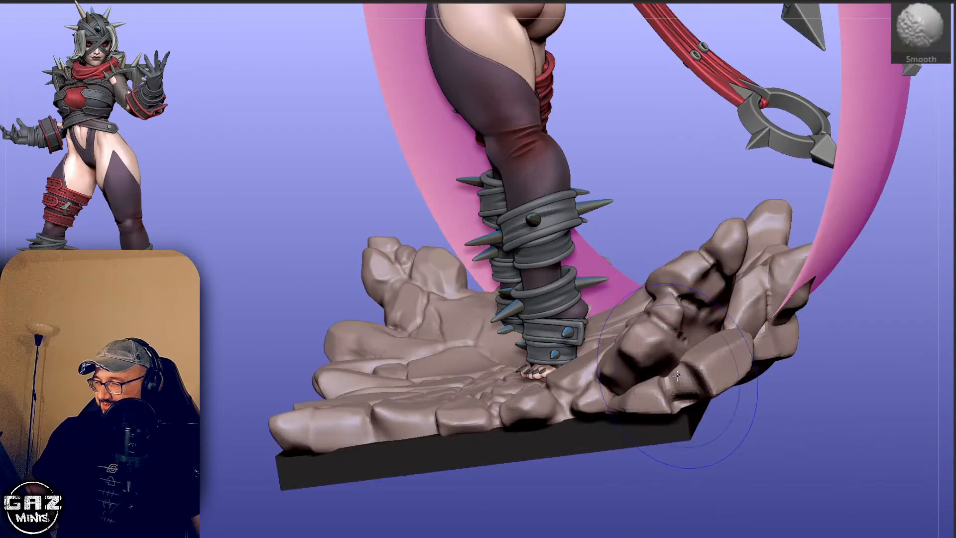
Smooth the widened notch in the added chunk and flatten its surrounding faces with the TrimDynamic brush.
{"action": "right_click_drag", "start_coordinate": [776, 403], "coordinate": [696, 381]}
{"action": "key", "text": "b"}
{"action": "key", "text": "o"}
{"action": "key", "text": "c"}
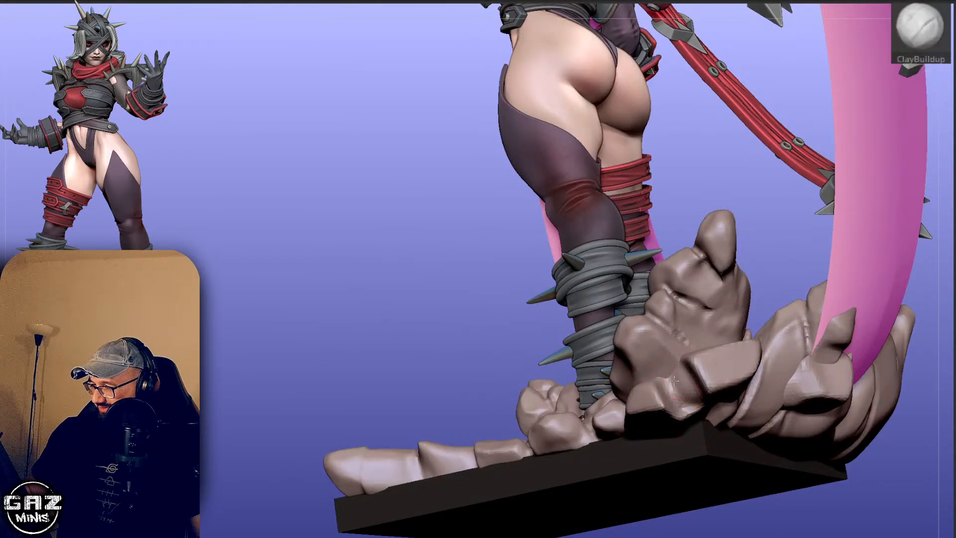
{"action": "key", "text": "b"}
{"action": "key", "text": "t"}
{"action": "key", "text": "d"}
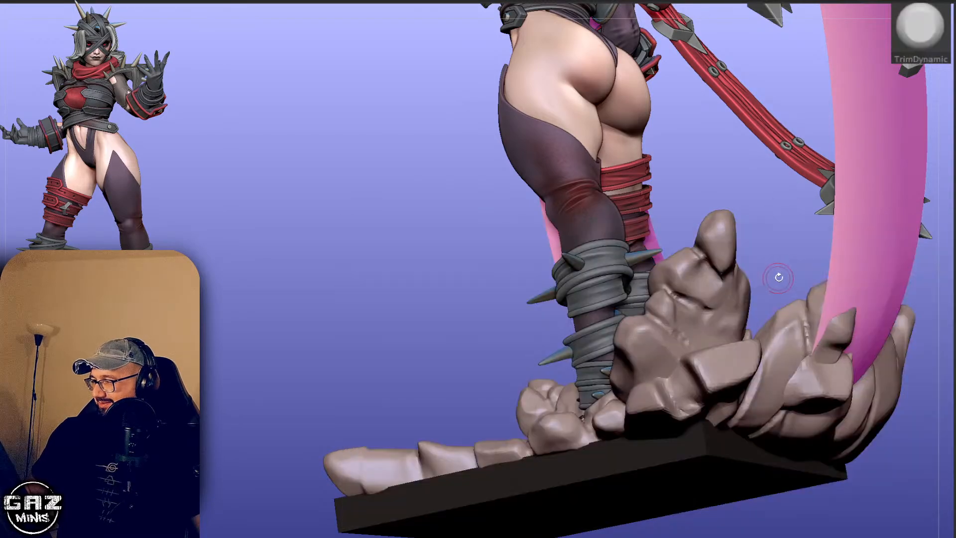
{"action": "right_click_drag", "start_coordinate": [778, 273], "coordinate": [664, 395]}
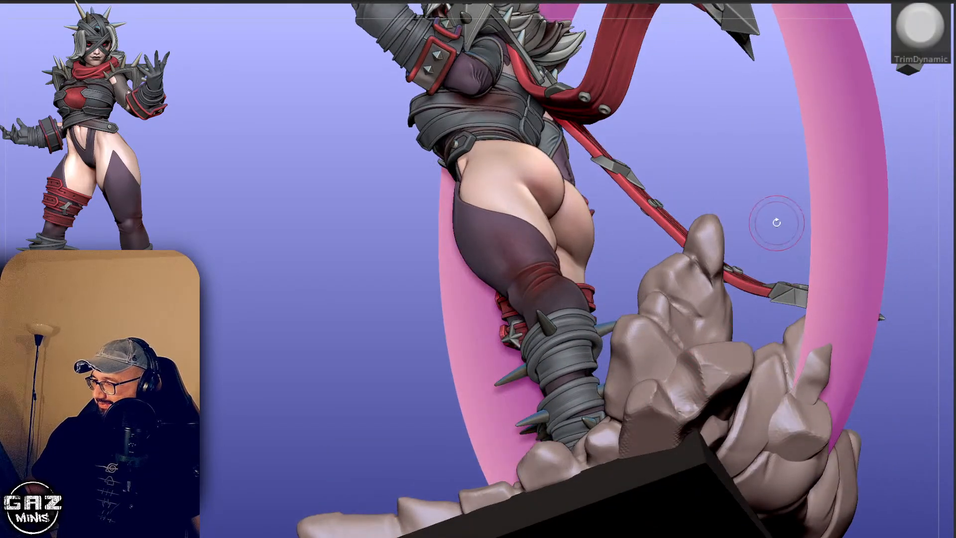
{"action": "right_click_drag", "start_coordinate": [776, 222], "coordinate": [667, 402]}
{"action": "right_click_drag", "start_coordinate": [725, 331], "coordinate": [939, 285]}
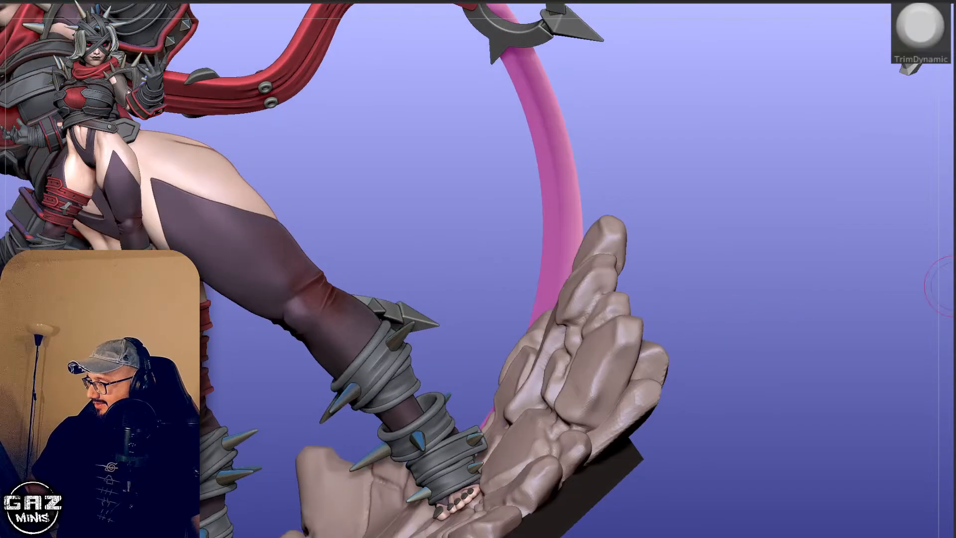
{"action": "right_click_drag", "start_coordinate": [778, 349], "coordinate": [673, 369]}
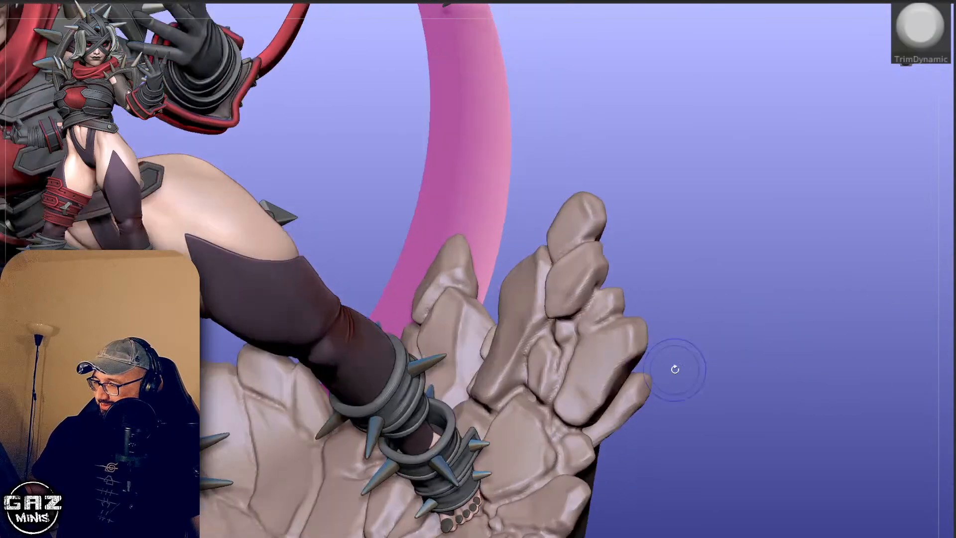
Isolate the chunk to trim the edges beside its notch with the TrimDynamic brush, and restore the full model.
{"action": "key", "text": "alt+s"}
{"action": "left_click_drag", "start_coordinate": [613, 418], "coordinate": [633, 385]}
{"action": "right_click_drag", "start_coordinate": [658, 361], "coordinate": [641, 322]}
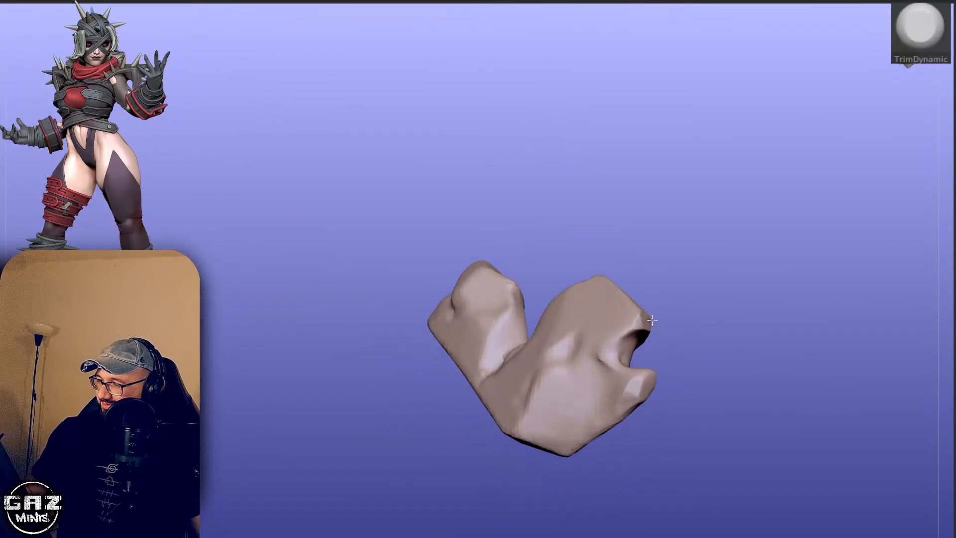
{"action": "key", "text": "alt+s"}
{"action": "mouse_move", "coordinate": [843, 294]}
{"action": "right_mouse_down"}
{"action": "mouse_move", "coordinate": [837, 249]}
{"action": "mouse_move", "coordinate": [836, 301]}
{"action": "mouse_move", "coordinate": [707, 316]}
{"action": "mouse_move", "coordinate": [754, 315]}
{"action": "mouse_move", "coordinate": [784, 328]}
{"action": "right_mouse_up"}
{"action": "key", "text": "alt+s"}
{"action": "key", "text": "alt+s"}
Nudge the original base rocks next to the added chunk at the back corner with a Move brush.
{"action": "key", "text": "b"}
{"action": "key", "text": "m"}
{"action": "key", "text": "v"}
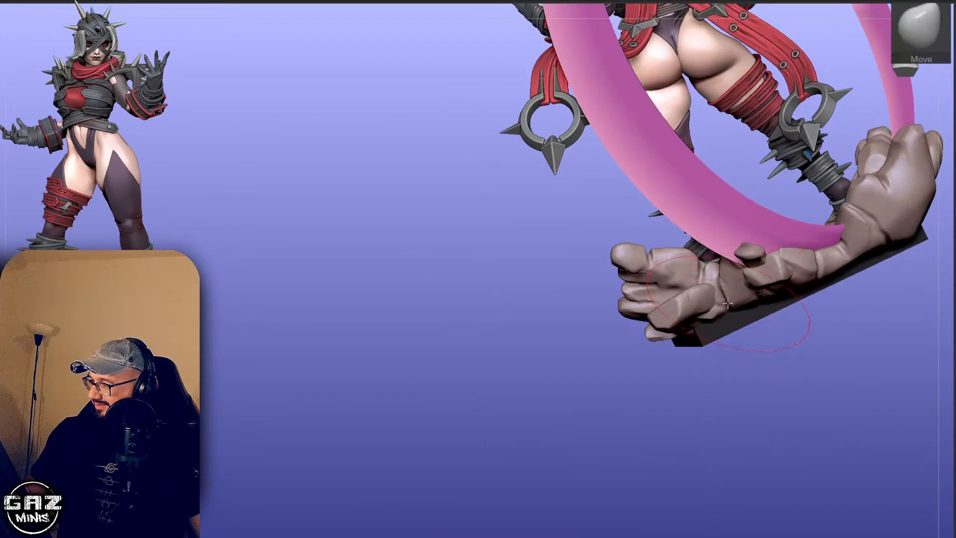
{"action": "right_click_drag", "start_coordinate": [730, 315], "coordinate": [735, 352]}
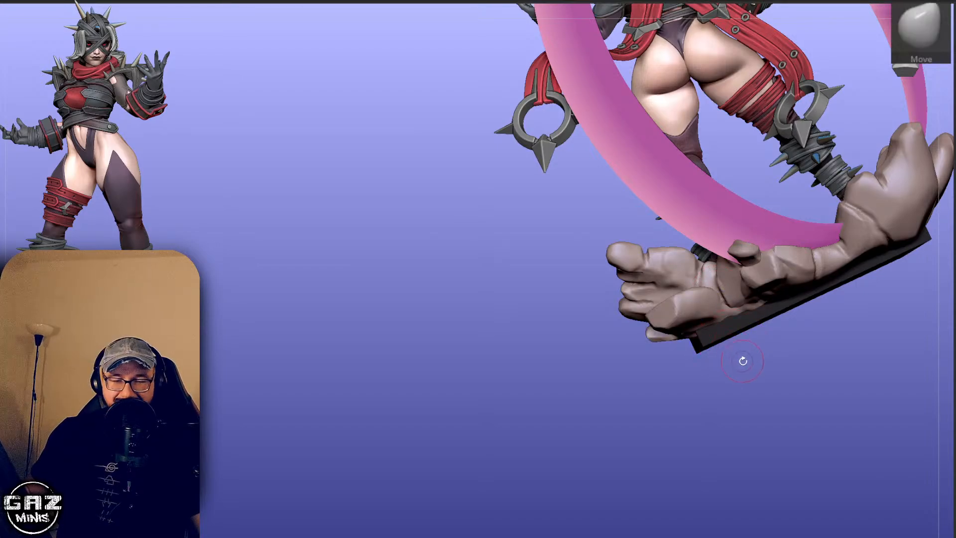
{"action": "mouse_move", "coordinate": [760, 369]}
{"action": "right_mouse_down"}
{"action": "mouse_move", "coordinate": [754, 343]}
{"action": "mouse_move", "coordinate": [720, 332]}
{"action": "mouse_move", "coordinate": [728, 337]}
{"action": "right_mouse_up"}
Carve a crease into the original base rock beside the added chunk with the DamStandard brush, using transparency to see it.
{"action": "key", "text": "b"}
{"action": "key", "text": "o"}
{"action": "key", "text": "c"}
{"action": "key", "text": "shift+t"}
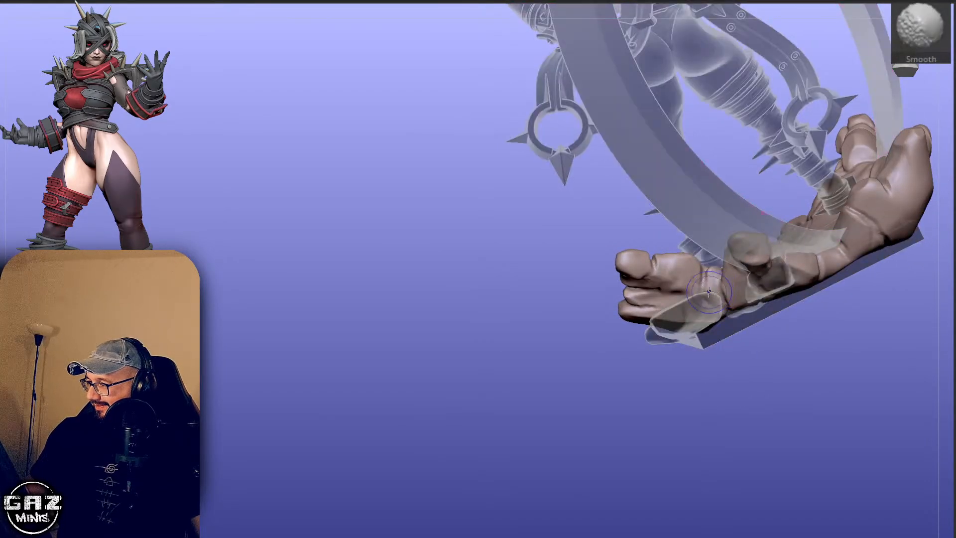
{"action": "right_click_drag", "start_coordinate": [773, 340], "coordinate": [778, 362], "text": "ctrl"}
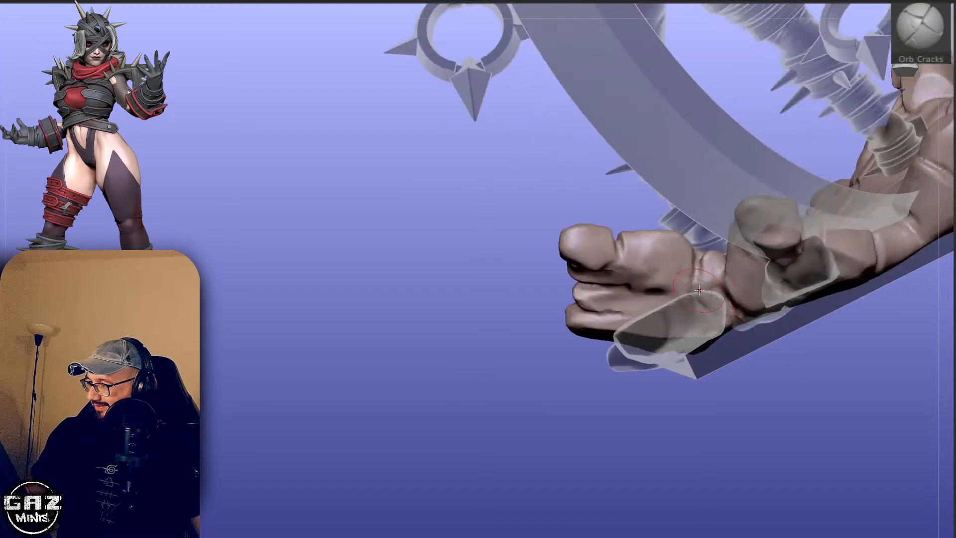
{"action": "key", "text": "b"}
{"action": "key", "text": "d"}
{"action": "key", "text": "s"}
{"action": "left_click_drag", "start_coordinate": [696, 289], "coordinate": [716, 294]}
{"action": "key", "text": "shift+t"}
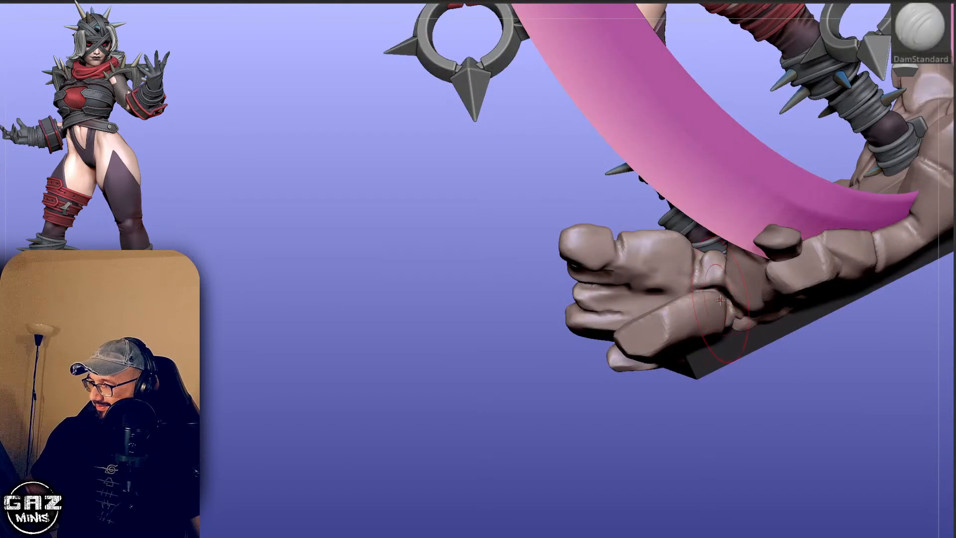
Pull the small base rock between the larger chunks toward the plinth edge with the Move brush.
{"action": "key", "text": "b"}
{"action": "key", "text": "m"}
{"action": "key", "text": "v"}
{"action": "mouse_move", "coordinate": [812, 372]}
{"action": "left_mouse_down"}
{"action": "mouse_move", "coordinate": [822, 394]}
{"action": "mouse_move", "coordinate": [811, 355]}
{"action": "left_mouse_up"}
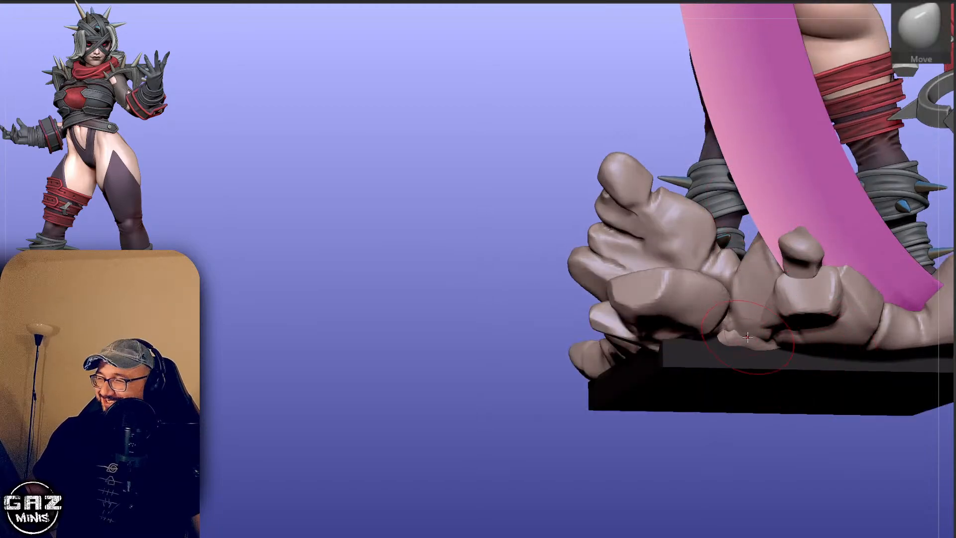
{"action": "left_click_drag", "start_coordinate": [741, 427], "coordinate": [737, 345]}
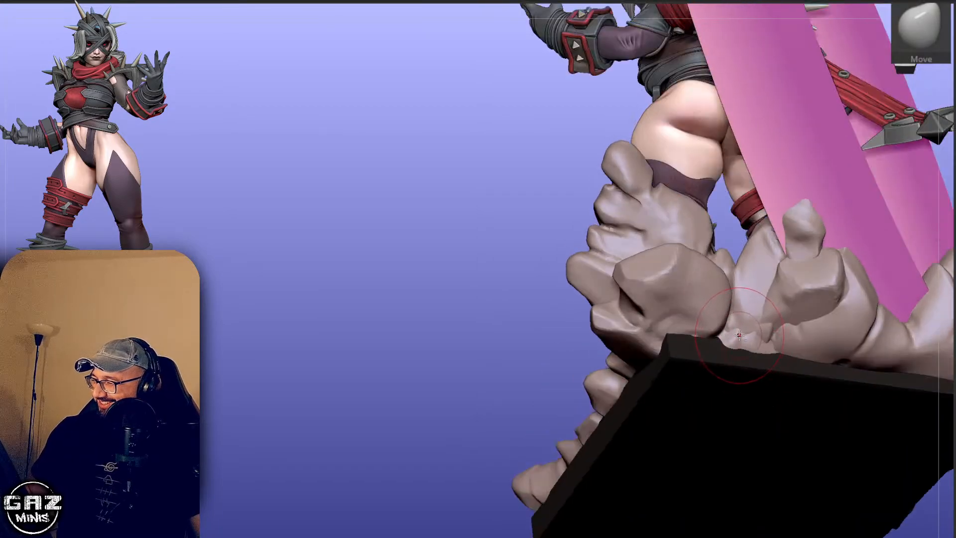
Build up and smooth the base rock surface just above the plinth corner with the ClayBuildup brush.
{"action": "key", "text": "b"}
{"action": "key", "text": "c"}
{"action": "key", "text": "b"}
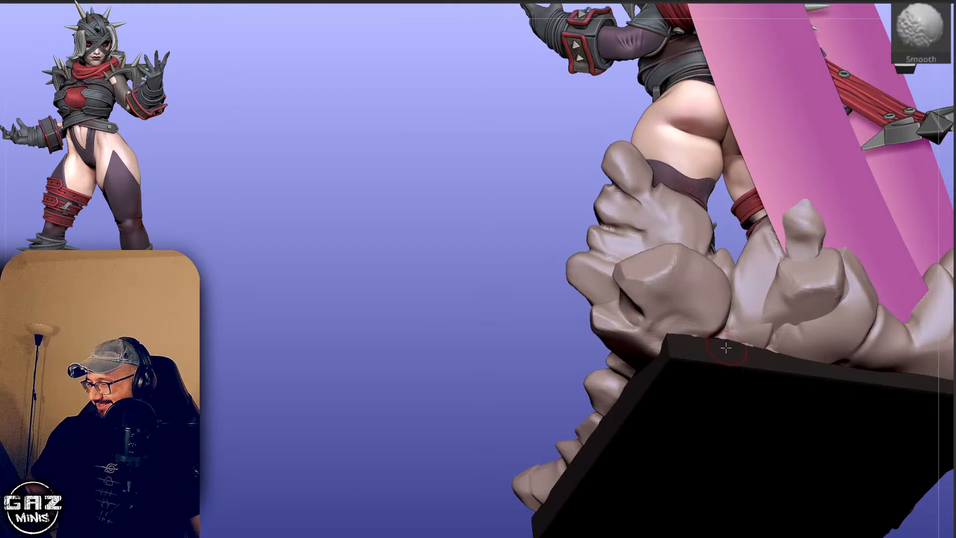
{"action": "left_click_drag", "start_coordinate": [539, 356], "coordinate": [605, 355]}
Select the added lower chunk and stroke along its underside with the Orb Cracks brush.
{"action": "left_click", "coordinate": [687, 286], "text": "alt"}
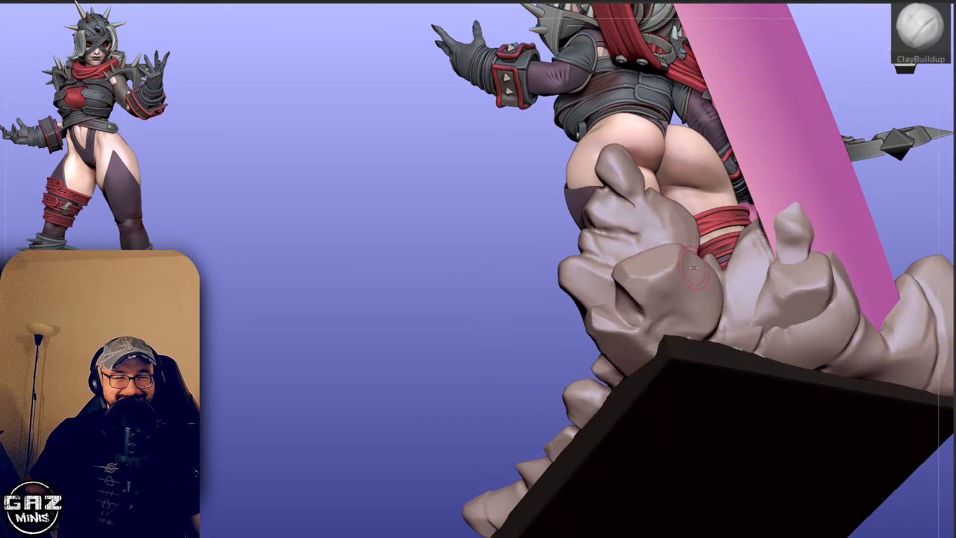
{"action": "key", "text": "2"}
{"action": "left_click_drag", "start_coordinate": [636, 310], "coordinate": [661, 335]}
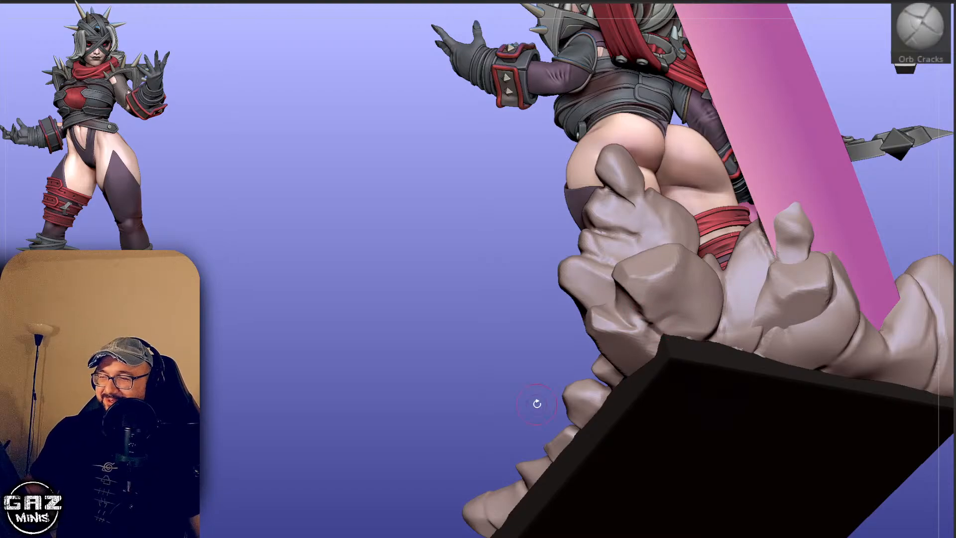
{"action": "left_click_drag", "start_coordinate": [537, 403], "coordinate": [622, 393]}
{"action": "mouse_move", "coordinate": [767, 299]}
{"action": "left_mouse_down"}
{"action": "mouse_move", "coordinate": [785, 277]}
{"action": "mouse_move", "coordinate": [827, 273]}
{"action": "mouse_move", "coordinate": [776, 299]}
{"action": "left_mouse_up"}
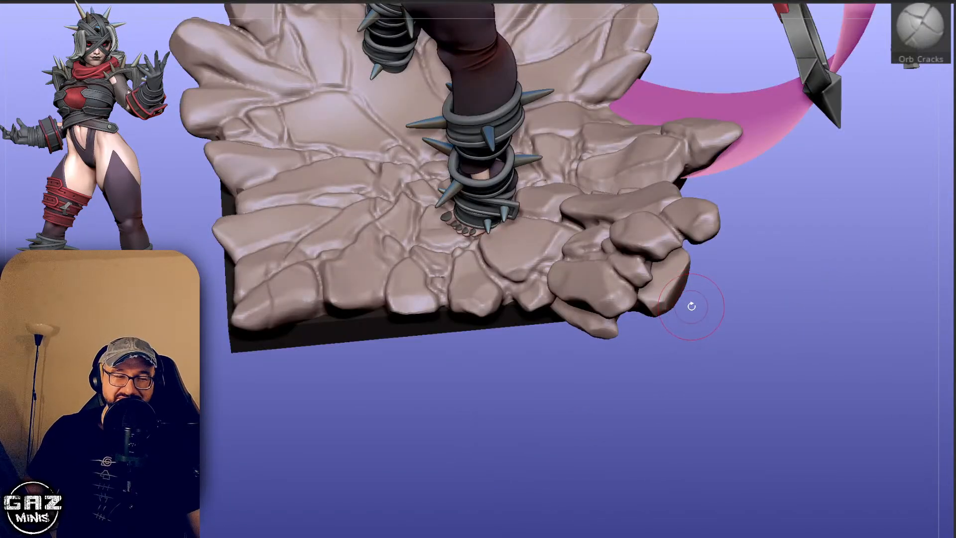
Isolate the added chunk and flatten its outer edge with the TrimDynamic brush.
{"action": "key", "text": "b"}
{"action": "key", "text": "t"}
{"action": "key", "text": "d"}
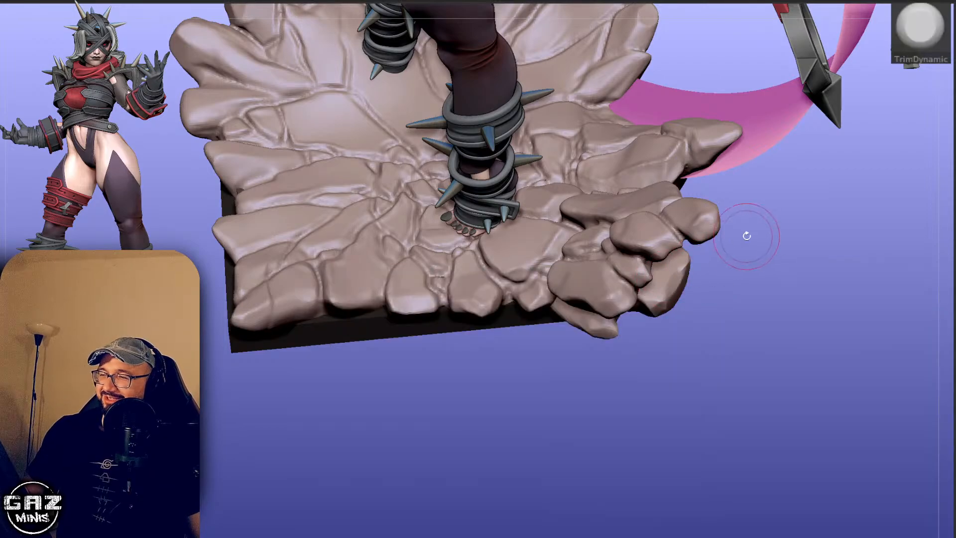
{"action": "mouse_move", "coordinate": [746, 236]}
{"action": "left_mouse_down", "text": "alt"}
{"action": "mouse_move", "coordinate": [704, 269]}
{"action": "mouse_move", "coordinate": [736, 258]}
{"action": "left_mouse_up", "text": "alt"}
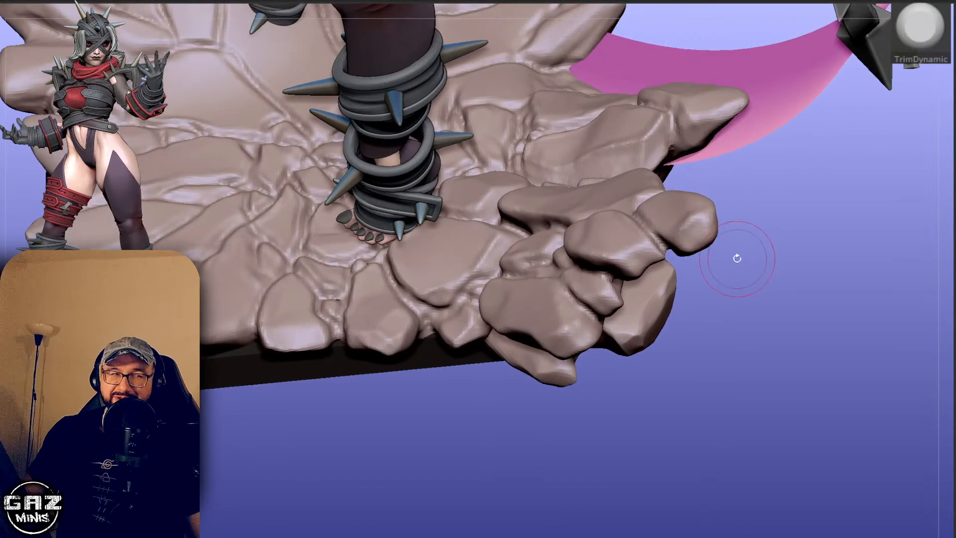
{"action": "mouse_move", "coordinate": [811, 244]}
{"action": "left_mouse_down"}
{"action": "mouse_move", "coordinate": [732, 255]}
{"action": "mouse_move", "coordinate": [751, 286]}
{"action": "mouse_move", "coordinate": [695, 304]}
{"action": "left_mouse_up"}
{"action": "left_click", "coordinate": [664, 274], "text": "ctrl+shift"}
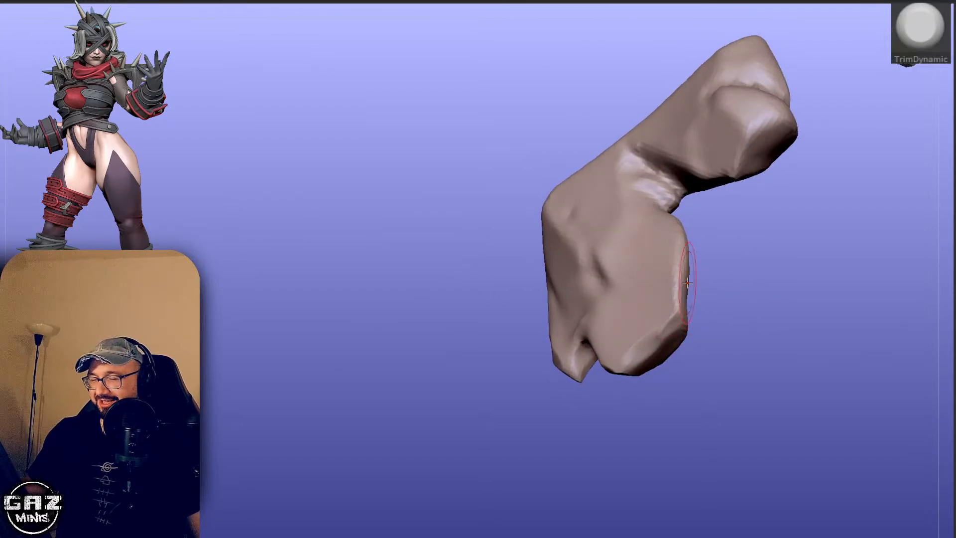
{"action": "mouse_move", "coordinate": [744, 281]}
{"action": "left_mouse_down"}
{"action": "mouse_move", "coordinate": [781, 261]}
{"action": "mouse_move", "coordinate": [808, 282]}
{"action": "left_mouse_up"}
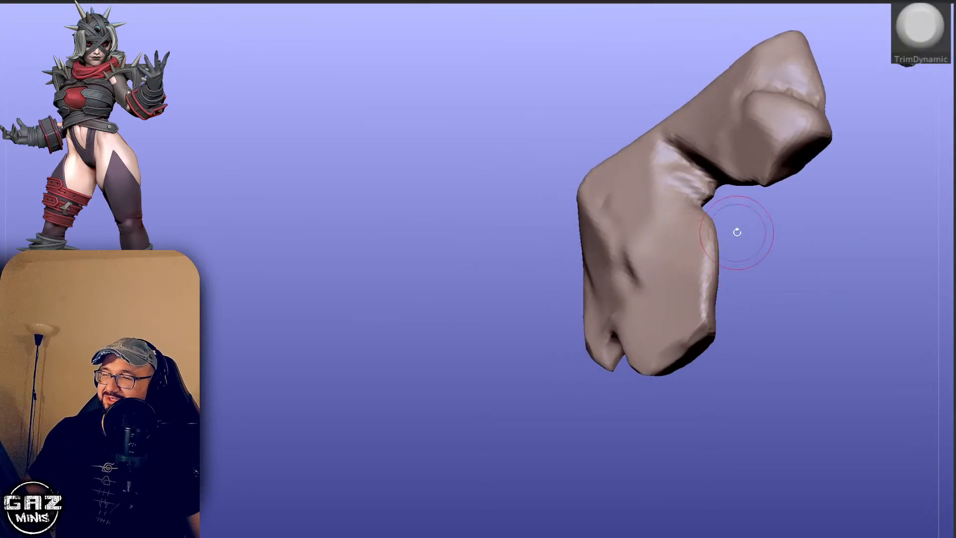
{"action": "left_click_drag", "start_coordinate": [736, 232], "coordinate": [716, 233]}
Bevel the isolated chunk's outer edge and blunt end with the hPolish brush.
{"action": "key", "text": "b"}
{"action": "key", "text": "h"}
{"action": "key", "text": "p"}
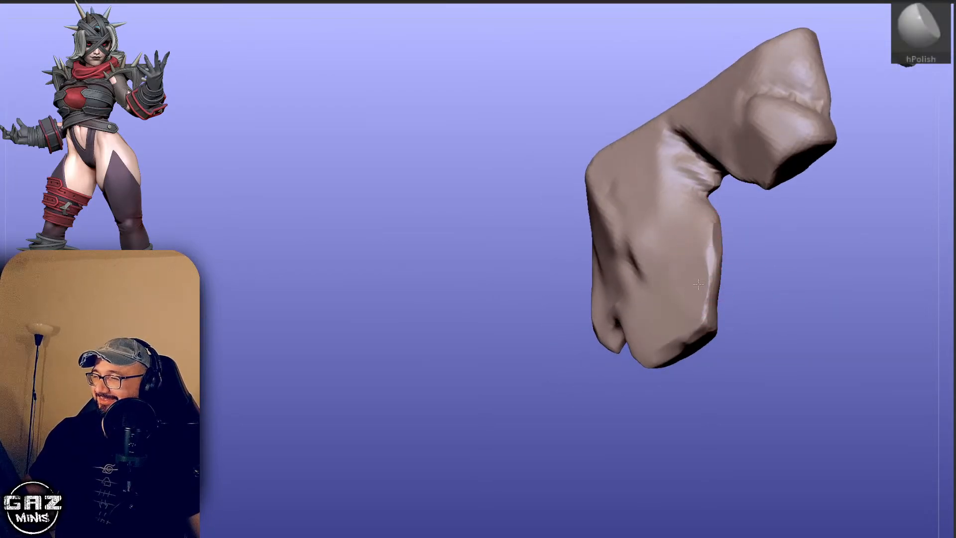
{"action": "left_click_drag", "start_coordinate": [699, 284], "coordinate": [704, 318]}
{"action": "left_click_drag", "start_coordinate": [796, 279], "coordinate": [751, 285]}
{"action": "left_click_drag", "start_coordinate": [709, 274], "coordinate": [706, 324]}
{"action": "left_click_drag", "start_coordinate": [791, 299], "coordinate": [722, 294]}
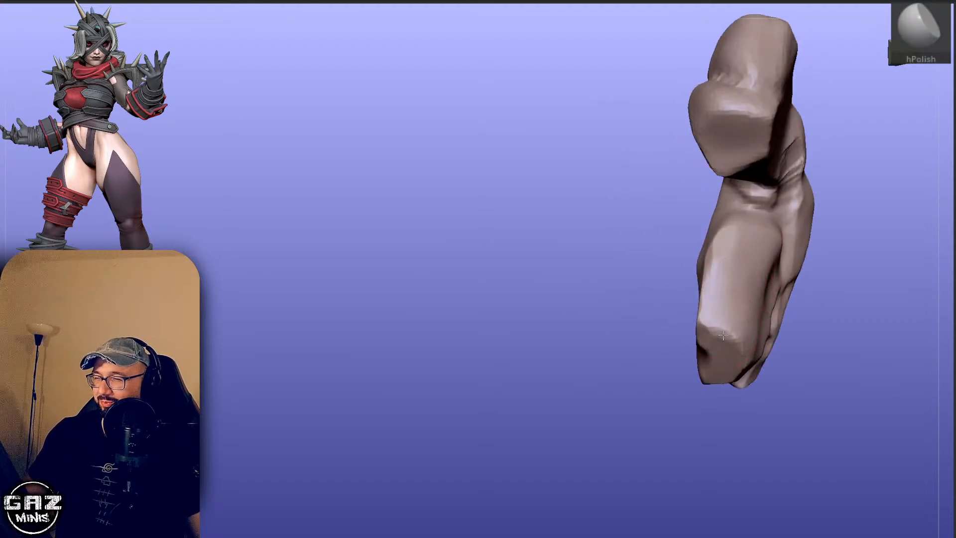
{"action": "left_click_drag", "start_coordinate": [723, 334], "coordinate": [732, 335]}
Examine the added lower chunk from several angles, both isolated and together with the rest of the base.
{"action": "mouse_move", "coordinate": [819, 261]}
{"action": "left_mouse_down"}
{"action": "mouse_move", "coordinate": [776, 259]}
{"action": "mouse_move", "coordinate": [767, 234]}
{"action": "left_mouse_up"}
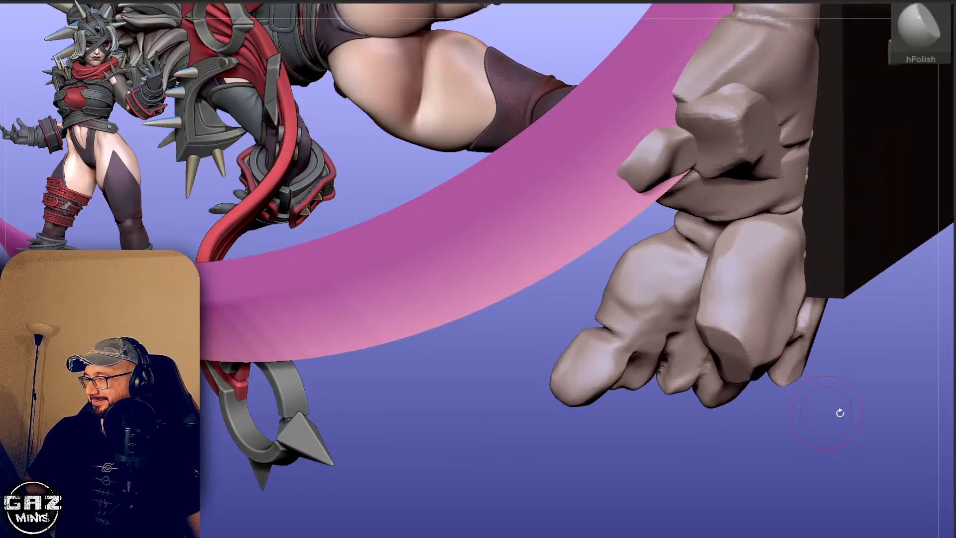
{"action": "left_click_drag", "start_coordinate": [840, 413], "coordinate": [856, 254]}
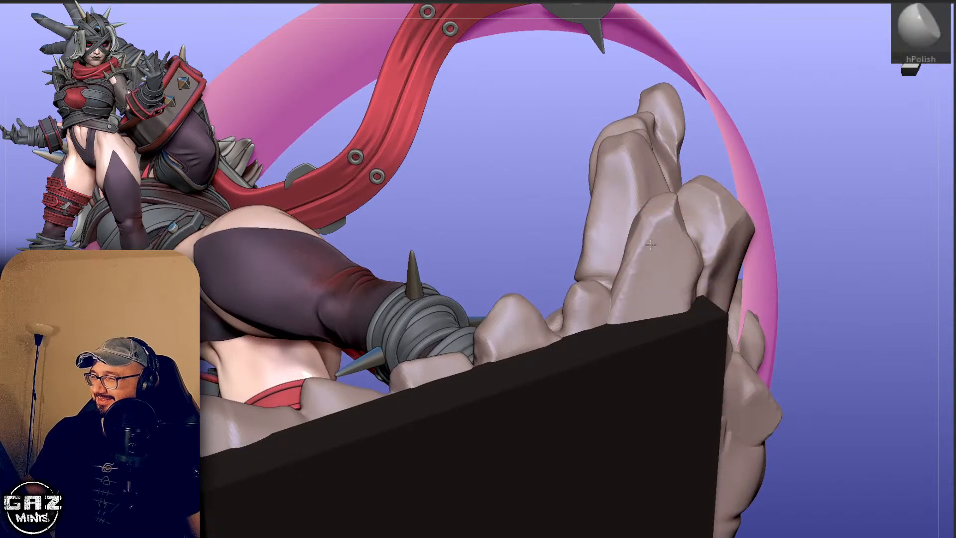
{"action": "left_click_drag", "start_coordinate": [789, 183], "coordinate": [667, 249]}
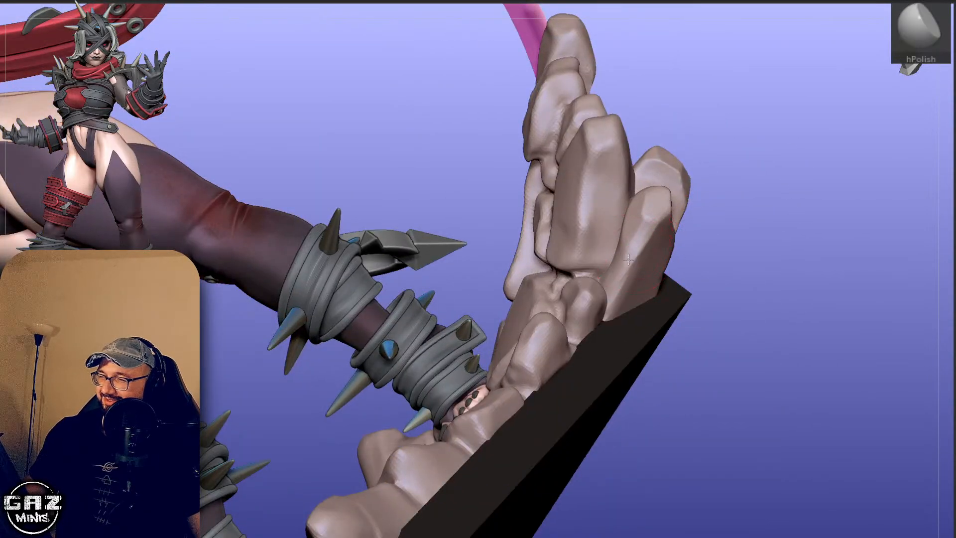
{"action": "right_click_drag", "start_coordinate": [675, 227], "coordinate": [642, 316]}
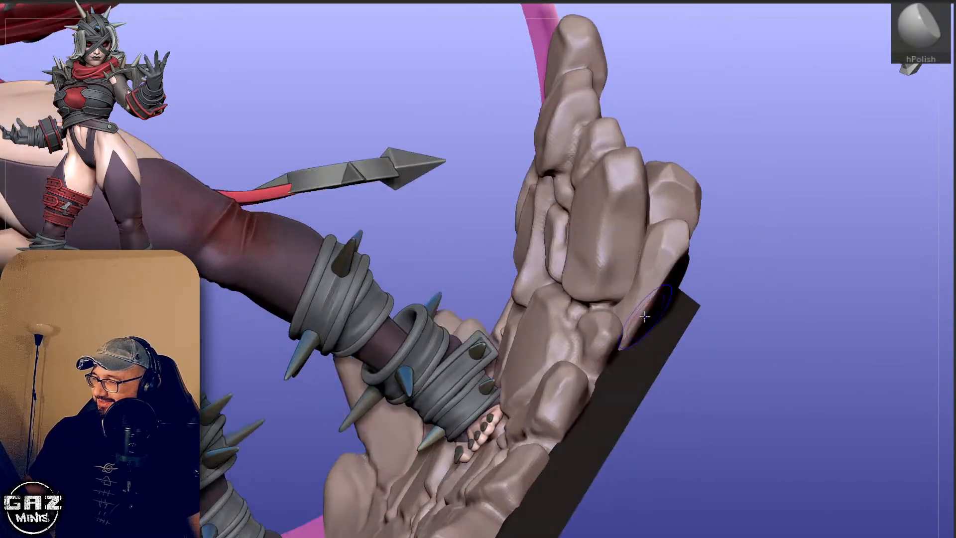
{"action": "key", "text": "alt+s"}
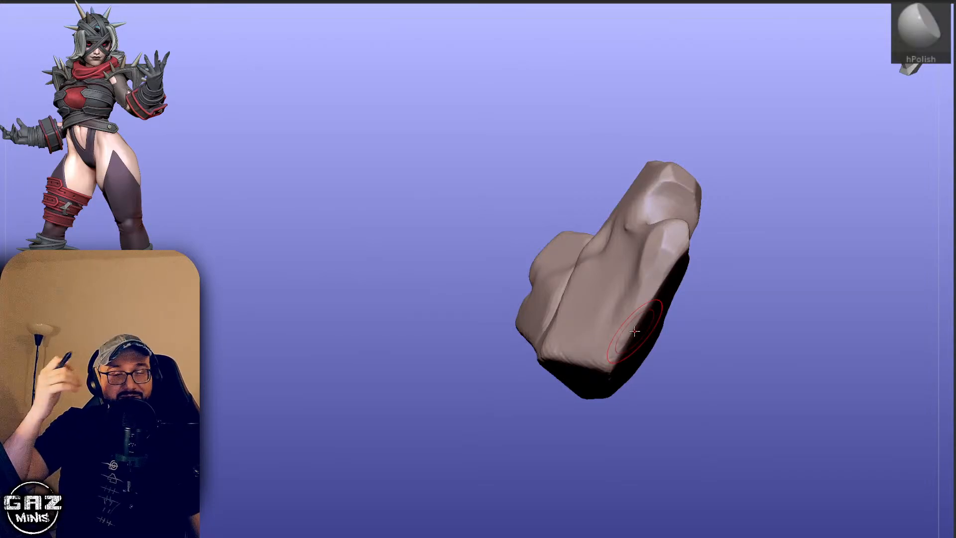
{"action": "right_click_drag", "start_coordinate": [634, 331], "coordinate": [735, 256]}
{"action": "key", "text": "alt+s"}
{"action": "mouse_move", "coordinate": [657, 301]}
{"action": "right_mouse_down"}
{"action": "mouse_move", "coordinate": [730, 300]}
{"action": "mouse_move", "coordinate": [822, 251]}
{"action": "right_mouse_up"}
Isolate the added chunk and flatten its upper rock faces with the TrimDynamic brush.
{"action": "key", "text": "b"}
{"action": "key", "text": "d"}
{"action": "key", "text": "s"}
{"action": "key", "text": "b"}
{"action": "key", "text": "t"}
{"action": "key", "text": "d"}
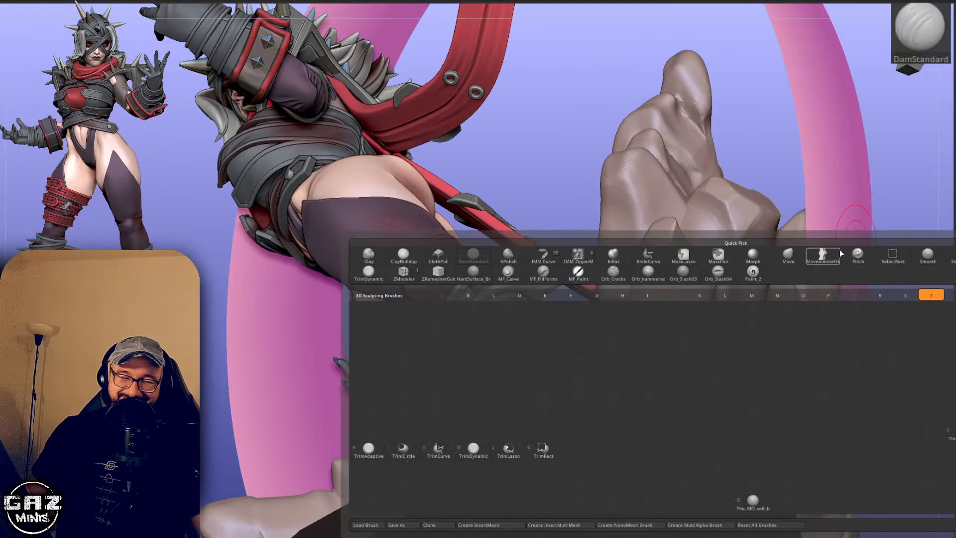
{"action": "key", "text": "alt+s"}
{"action": "right_click_drag", "start_coordinate": [706, 308], "coordinate": [764, 241]}
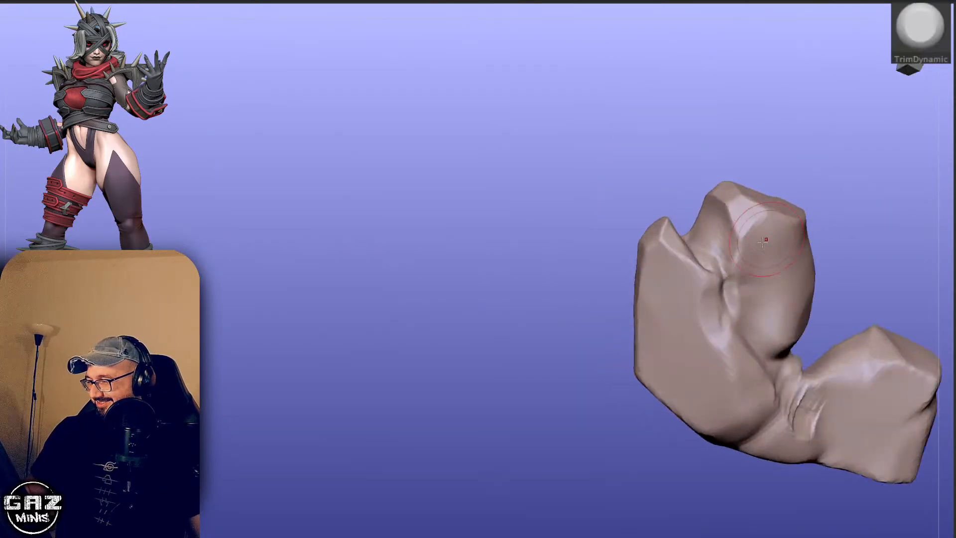
{"action": "left_click_drag", "start_coordinate": [711, 282], "coordinate": [712, 278]}
{"action": "key", "text": "alt+s"}
{"action": "key", "text": "alt+s"}
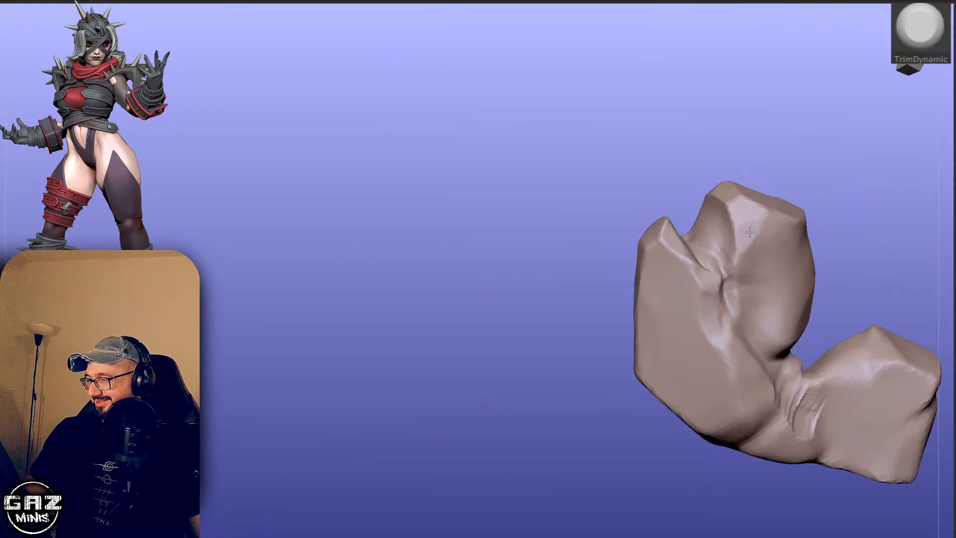
{"action": "right_click_drag", "start_coordinate": [775, 215], "coordinate": [797, 210]}
{"action": "key", "text": "alt+s"}
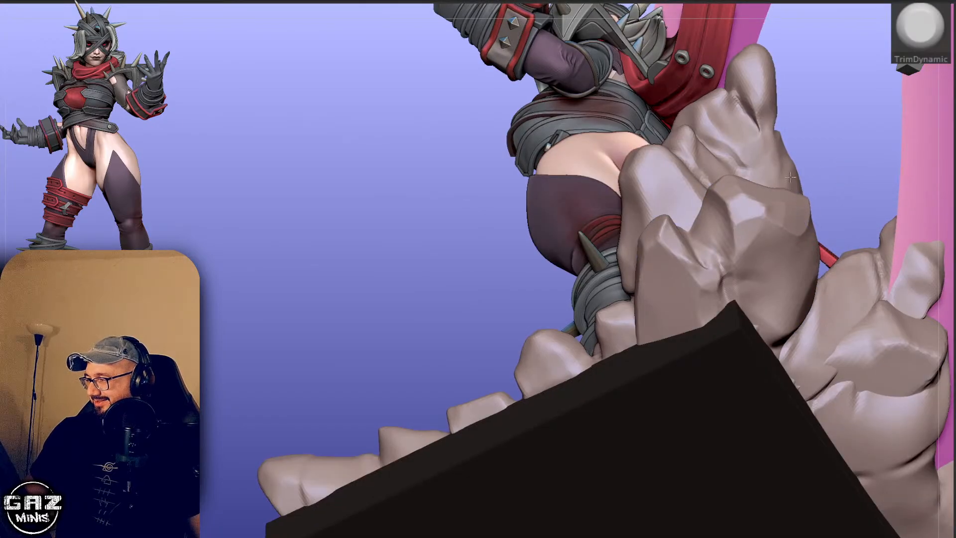
Isolate the base rock and polish the rocks around the raised corner's underside with the hPolish brush.
{"action": "mouse_move", "coordinate": [882, 192]}
{"action": "right_mouse_down"}
{"action": "mouse_move", "coordinate": [910, 197]}
{"action": "mouse_move", "coordinate": [920, 301]}
{"action": "mouse_move", "coordinate": [921, 292]}
{"action": "mouse_move", "coordinate": [808, 299]}
{"action": "mouse_move", "coordinate": [818, 260]}
{"action": "mouse_move", "coordinate": [851, 250]}
{"action": "mouse_move", "coordinate": [859, 200]}
{"action": "mouse_move", "coordinate": [866, 248]}
{"action": "mouse_move", "coordinate": [862, 228]}
{"action": "mouse_move", "coordinate": [882, 219]}
{"action": "mouse_move", "coordinate": [794, 277]}
{"action": "right_mouse_up"}
{"action": "right_click_drag", "start_coordinate": [828, 248], "coordinate": [801, 214]}
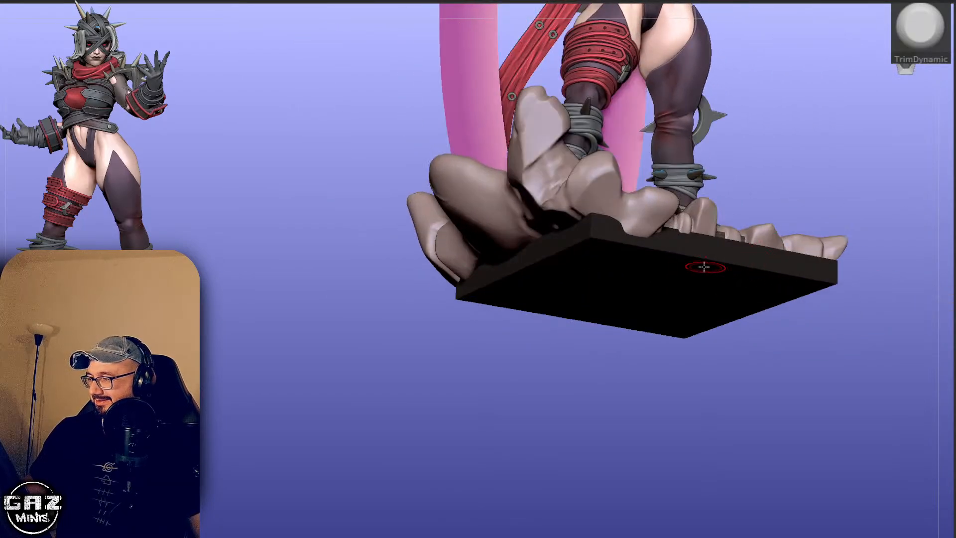
{"action": "key", "text": "b"}
{"action": "key", "text": "h"}
{"action": "key", "text": "p"}
{"action": "key", "text": "shift+s"}
{"action": "right_click_drag", "start_coordinate": [618, 299], "coordinate": [654, 222]}
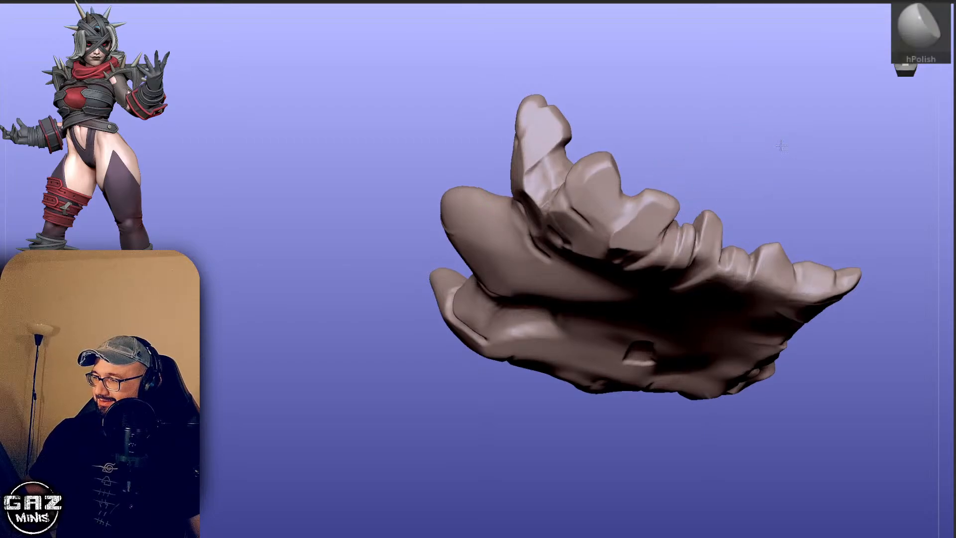
{"action": "mouse_move", "coordinate": [653, 208]}
{"action": "right_mouse_down"}
{"action": "mouse_move", "coordinate": [716, 232]}
{"action": "mouse_move", "coordinate": [675, 274]}
{"action": "mouse_move", "coordinate": [678, 311]}
{"action": "right_mouse_up"}
{"action": "key", "text": "shift+s"}
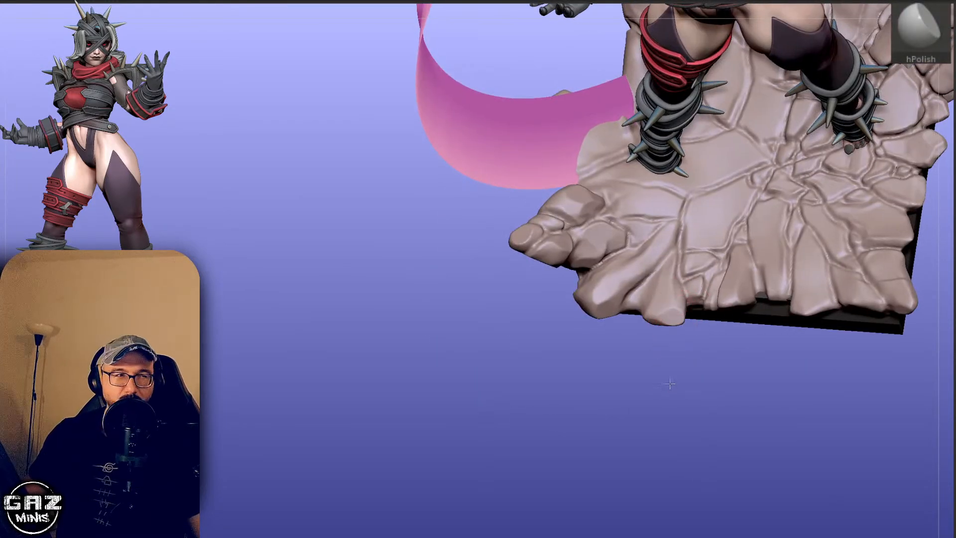
Bevel the tip of the front-edge rock next to the protruding corner with the hPolish brush.
{"action": "right_click_drag", "start_coordinate": [669, 383], "coordinate": [664, 274]}
{"action": "right_click_drag", "start_coordinate": [625, 345], "coordinate": [700, 320]}
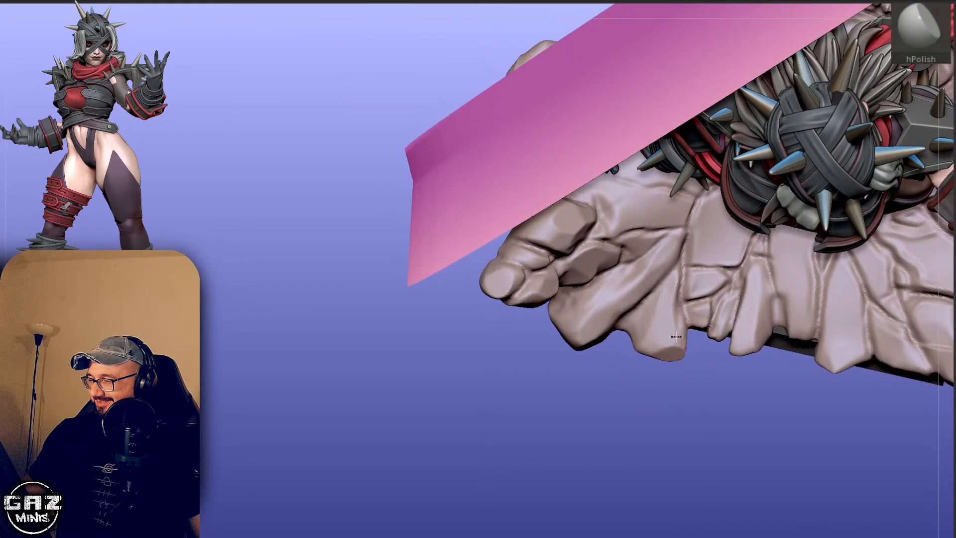
{"action": "right_click_drag", "start_coordinate": [696, 394], "coordinate": [689, 321]}
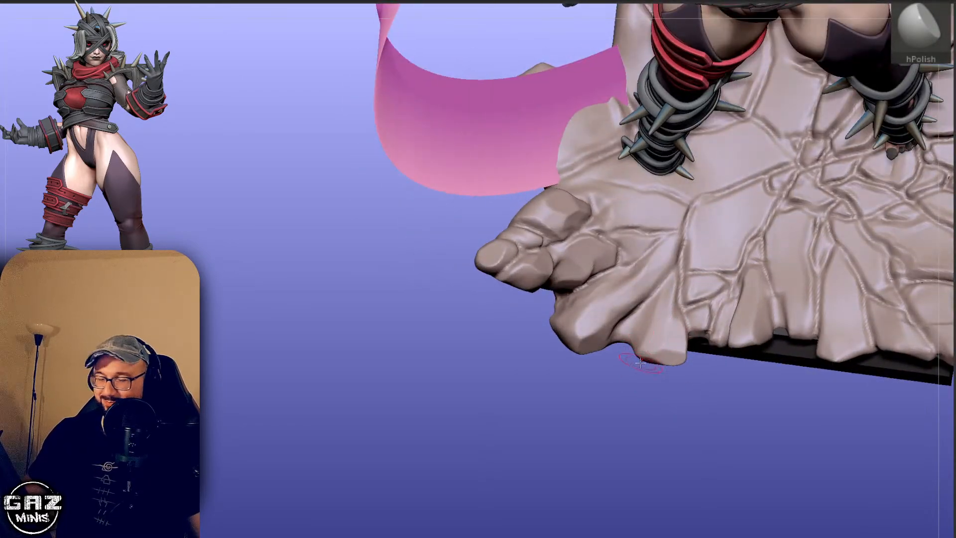
{"action": "right_click_drag", "start_coordinate": [647, 394], "coordinate": [651, 441]}
Carve the gap between the two front-edge rocks near the protruding corner with the Orb Cracks brush.
{"action": "key", "text": "1"}
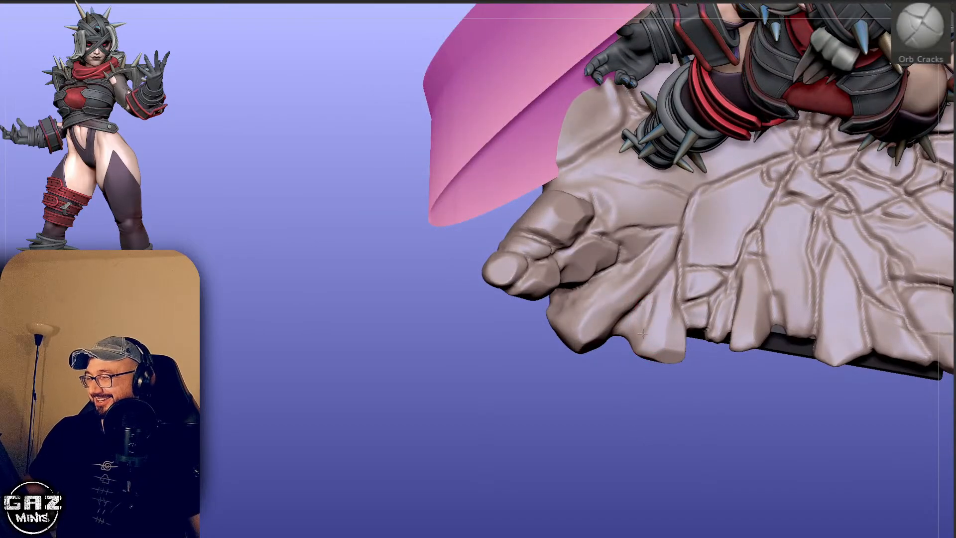
{"action": "mouse_move", "coordinate": [629, 356]}
{"action": "right_mouse_down"}
{"action": "mouse_move", "coordinate": [642, 323]}
{"action": "mouse_move", "coordinate": [642, 336]}
{"action": "mouse_move", "coordinate": [707, 298]}
{"action": "mouse_move", "coordinate": [885, 231]}
{"action": "mouse_move", "coordinate": [889, 242]}
{"action": "mouse_move", "coordinate": [645, 339]}
{"action": "right_mouse_up"}
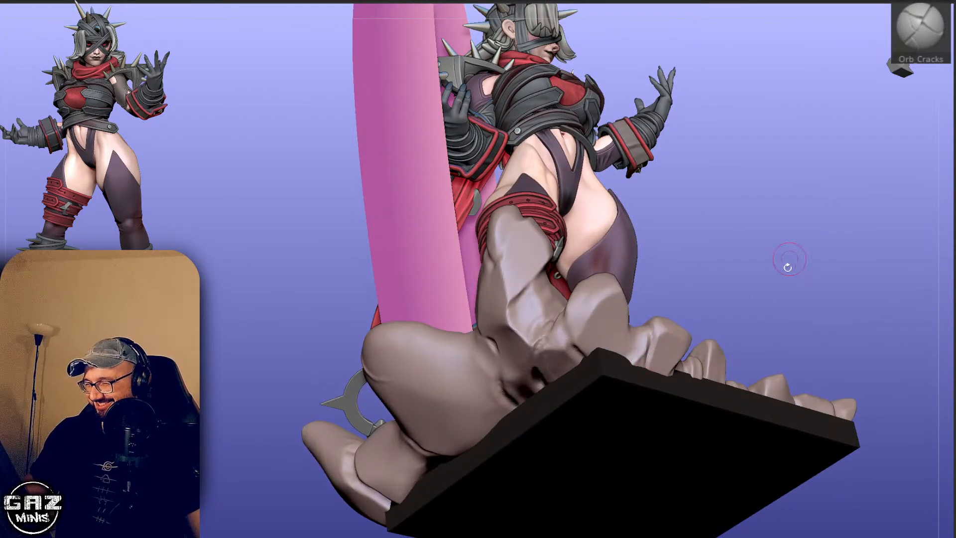
{"action": "right_click_drag", "start_coordinate": [788, 259], "coordinate": [637, 327]}
{"action": "right_click_drag", "start_coordinate": [752, 253], "coordinate": [681, 322]}
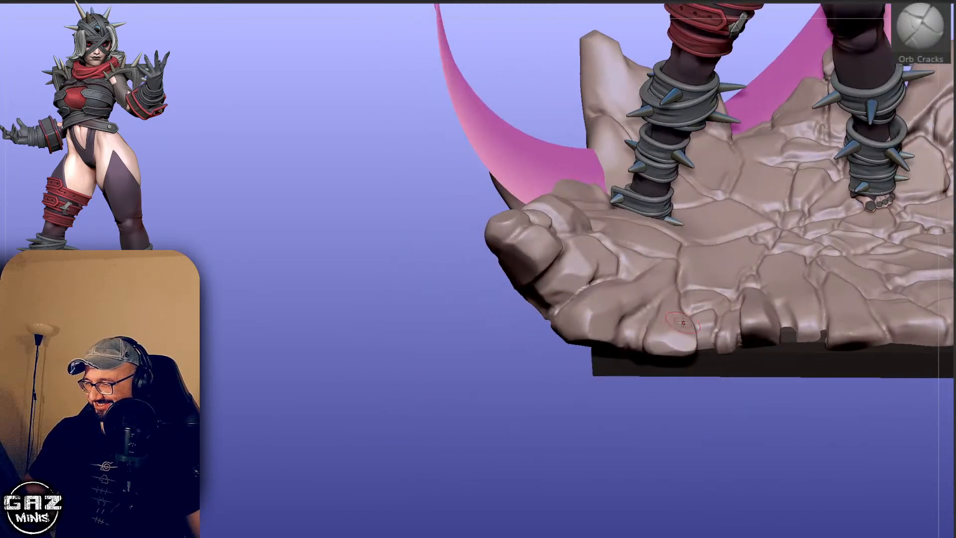
{"action": "right_click_drag", "start_coordinate": [625, 330], "coordinate": [637, 320]}
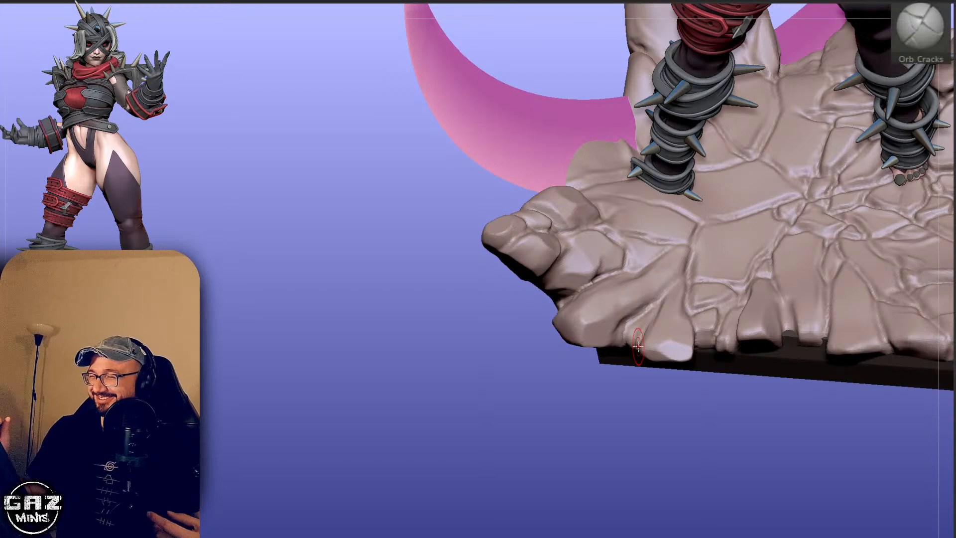
{"action": "mouse_move", "coordinate": [637, 346]}
{"action": "right_mouse_down"}
{"action": "mouse_move", "coordinate": [672, 300]}
{"action": "mouse_move", "coordinate": [661, 277]}
{"action": "right_mouse_up"}
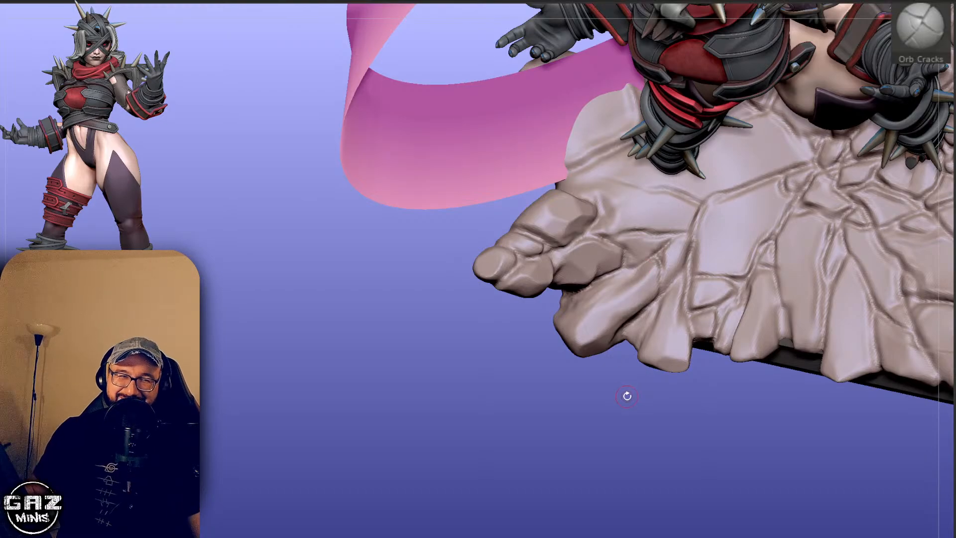
Deepen the cracks separating the protruding corner rocks from the base's top surface with the Orb Cracks brush.
{"action": "mouse_move", "coordinate": [621, 375]}
{"action": "left_mouse_down"}
{"action": "mouse_move", "coordinate": [623, 354]}
{"action": "mouse_move", "coordinate": [565, 397]}
{"action": "mouse_move", "coordinate": [565, 414]}
{"action": "left_mouse_up"}
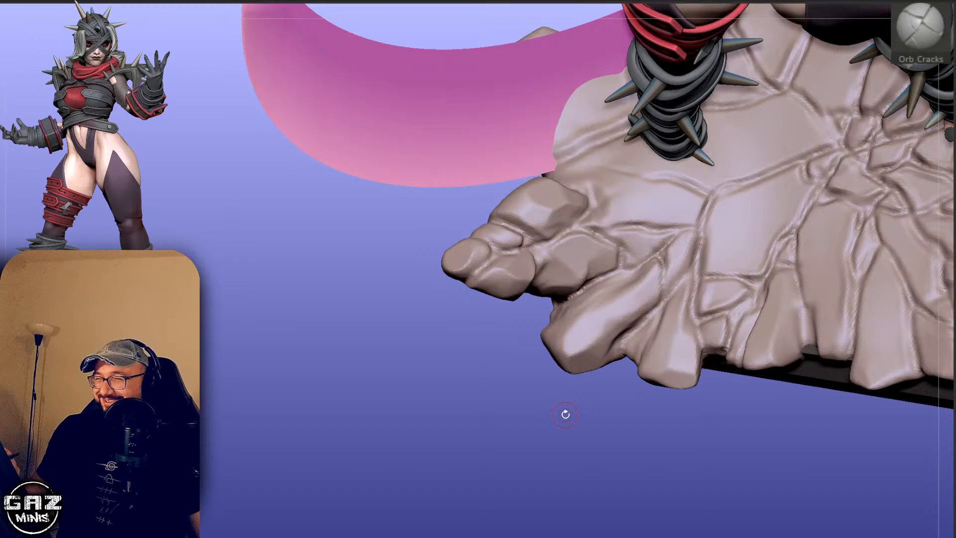
{"action": "left_click_drag", "start_coordinate": [565, 414], "coordinate": [559, 325]}
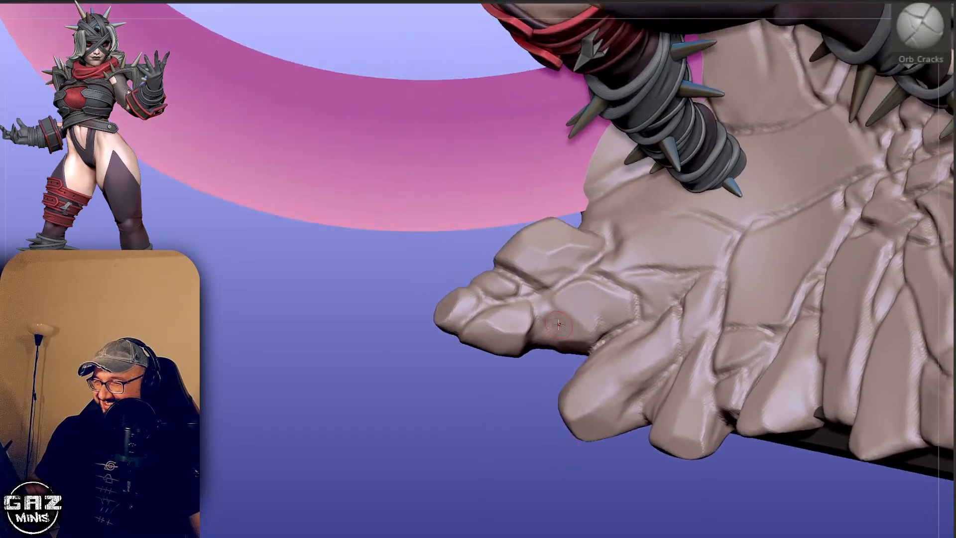
{"action": "left_click_drag", "start_coordinate": [514, 488], "coordinate": [493, 507]}
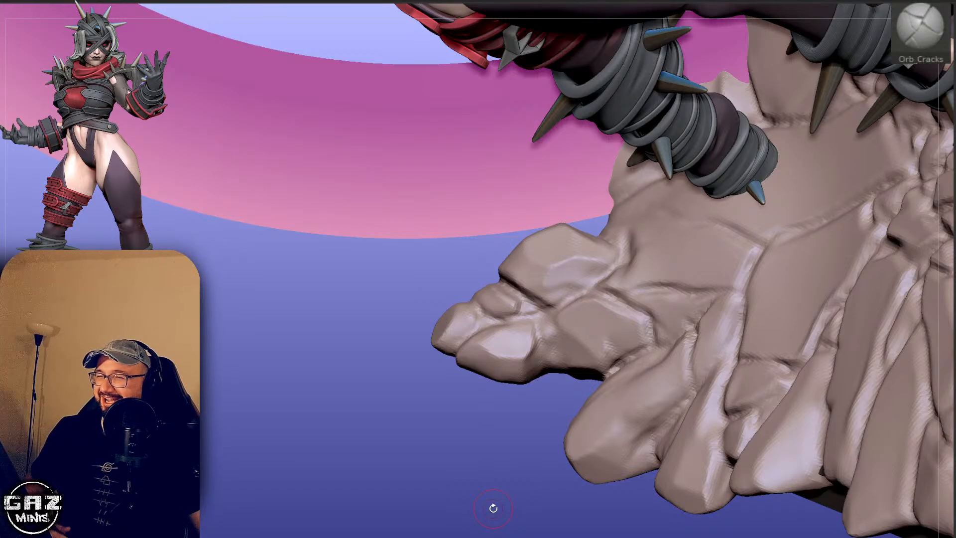
{"action": "mouse_move", "coordinate": [492, 507]}
{"action": "left_mouse_down"}
{"action": "mouse_move", "coordinate": [481, 361]}
{"action": "mouse_move", "coordinate": [477, 404]}
{"action": "mouse_move", "coordinate": [448, 414]}
{"action": "mouse_move", "coordinate": [489, 413]}
{"action": "mouse_move", "coordinate": [488, 390]}
{"action": "mouse_move", "coordinate": [694, 351]}
{"action": "mouse_move", "coordinate": [537, 344]}
{"action": "mouse_move", "coordinate": [493, 369]}
{"action": "left_mouse_up"}
{"action": "right_click_drag", "start_coordinate": [503, 342], "coordinate": [583, 330], "text": "alt"}
Work Orb Cracks strokes into the outer side of the protruding corner rocks.
{"action": "left_click_drag", "start_coordinate": [697, 335], "coordinate": [700, 305]}
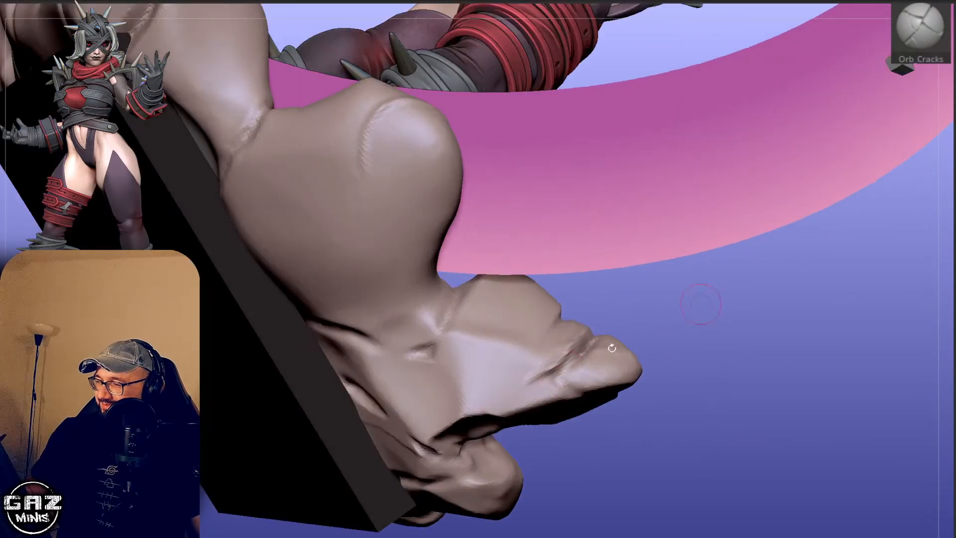
{"action": "mouse_move", "coordinate": [610, 346]}
{"action": "left_mouse_down"}
{"action": "mouse_move", "coordinate": [554, 391]}
{"action": "mouse_move", "coordinate": [488, 417]}
{"action": "left_mouse_up"}
{"action": "mouse_move", "coordinate": [716, 341]}
{"action": "left_mouse_down"}
{"action": "mouse_move", "coordinate": [728, 313]}
{"action": "mouse_move", "coordinate": [576, 364]}
{"action": "left_mouse_up"}
{"action": "mouse_move", "coordinate": [775, 286]}
{"action": "left_mouse_down"}
{"action": "mouse_move", "coordinate": [793, 300]}
{"action": "mouse_move", "coordinate": [722, 365]}
{"action": "mouse_move", "coordinate": [820, 333]}
{"action": "mouse_move", "coordinate": [733, 254]}
{"action": "mouse_move", "coordinate": [736, 279]}
{"action": "mouse_move", "coordinate": [660, 198]}
{"action": "mouse_move", "coordinate": [747, 207]}
{"action": "mouse_move", "coordinate": [611, 301]}
{"action": "left_mouse_up"}
Flatten the outer edge of the protruding corner rocks down to the plinth with the TrimDynamic brush.
{"action": "key", "text": "b"}
{"action": "key", "text": "t"}
{"action": "key", "text": "d"}
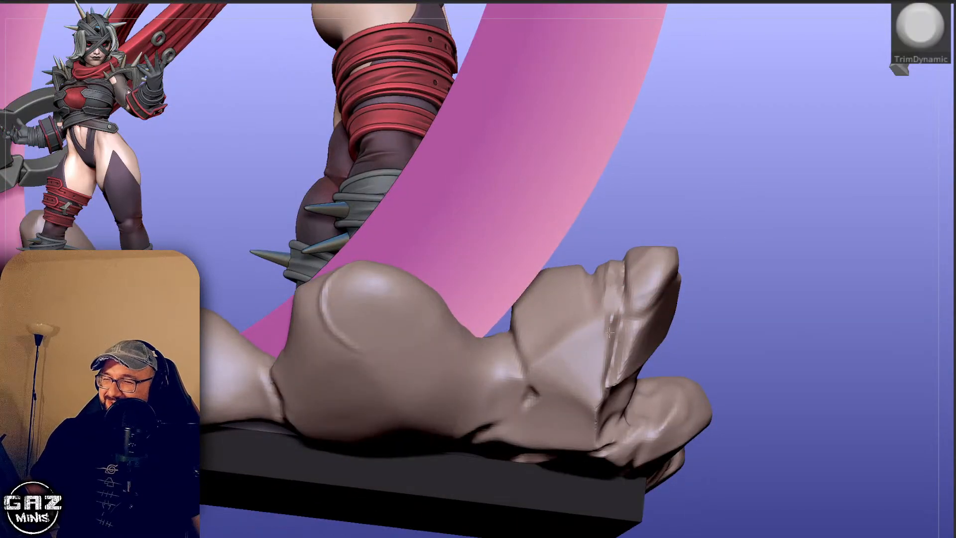
{"action": "left_click_drag", "start_coordinate": [717, 273], "coordinate": [776, 283]}
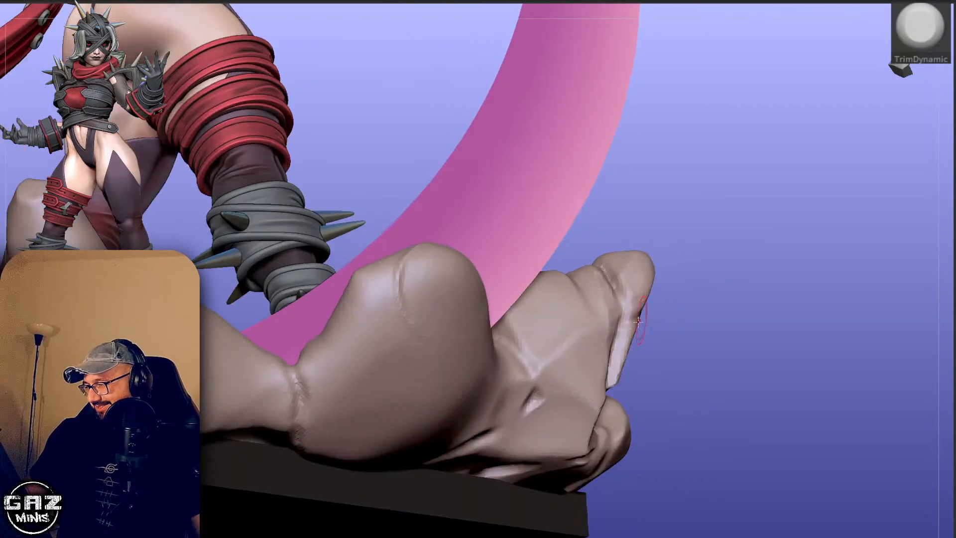
{"action": "mouse_move", "coordinate": [640, 318]}
{"action": "left_mouse_down"}
{"action": "mouse_move", "coordinate": [628, 356]}
{"action": "mouse_move", "coordinate": [681, 315]}
{"action": "mouse_move", "coordinate": [637, 343]}
{"action": "left_mouse_up"}
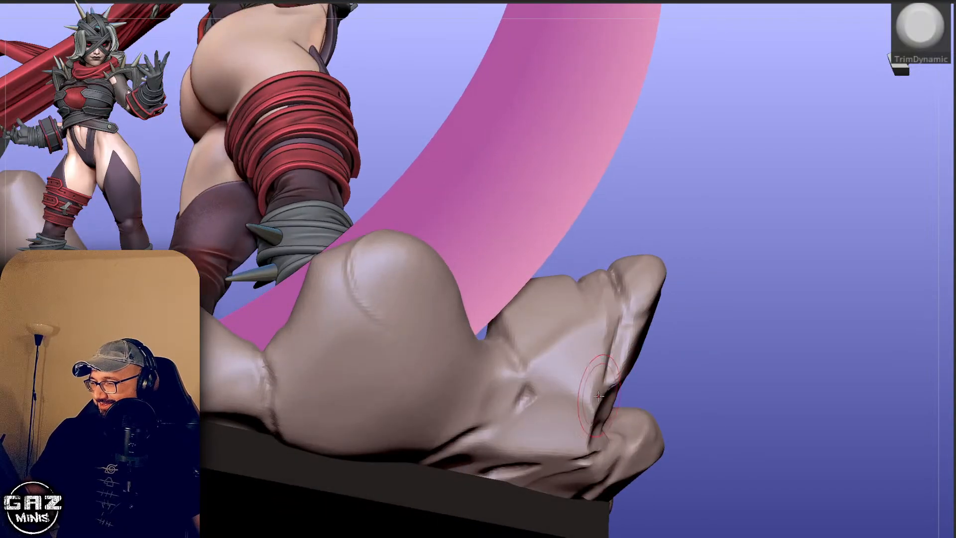
{"action": "left_click_drag", "start_coordinate": [588, 423], "coordinate": [578, 458]}
{"action": "mouse_move", "coordinate": [717, 318]}
{"action": "left_mouse_down"}
{"action": "mouse_move", "coordinate": [746, 363]}
{"action": "mouse_move", "coordinate": [698, 261]}
{"action": "mouse_move", "coordinate": [647, 267]}
{"action": "left_mouse_up"}
{"action": "mouse_move", "coordinate": [820, 292]}
{"action": "left_mouse_down", "text": "alt"}
{"action": "mouse_move", "coordinate": [782, 240]}
{"action": "mouse_move", "coordinate": [801, 223]}
{"action": "left_mouse_up", "text": "alt"}
Polish the rock faces beneath the protruding corner with the hPolish brush and check them from the front.
{"action": "key", "text": "b"}
{"action": "key", "text": "h"}
{"action": "key", "text": "p"}
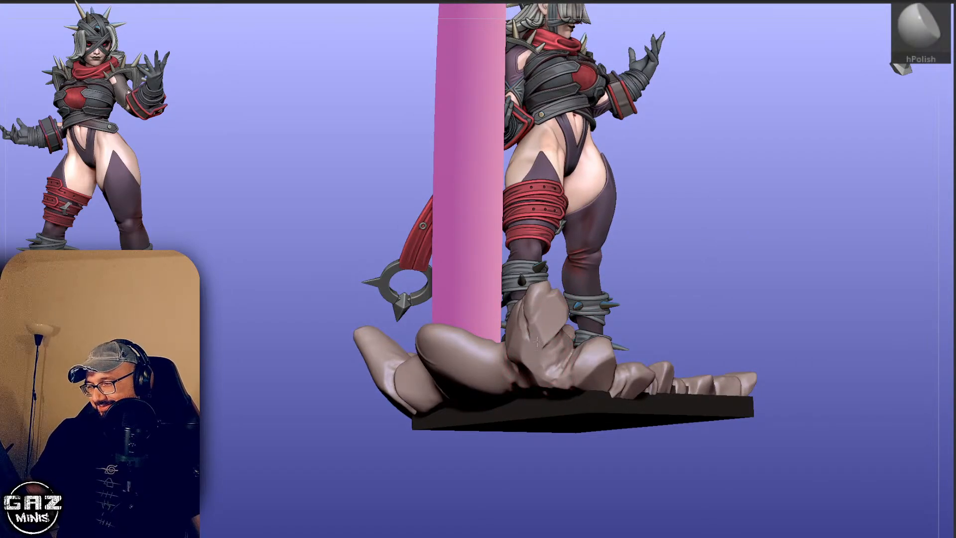
{"action": "left_click_drag", "start_coordinate": [703, 304], "coordinate": [708, 219]}
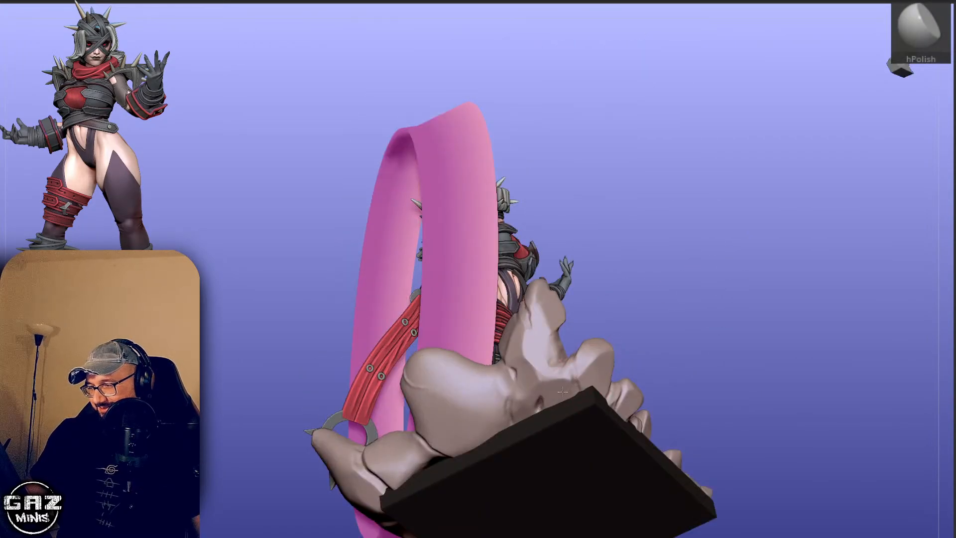
{"action": "left_click_drag", "start_coordinate": [724, 285], "coordinate": [781, 240]}
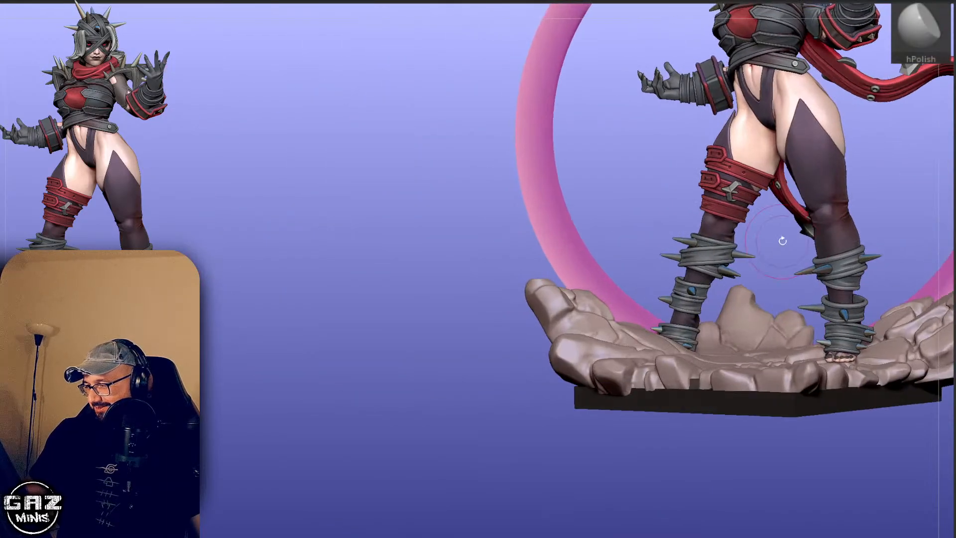
{"action": "left_click_drag", "start_coordinate": [925, 228], "coordinate": [785, 206], "text": "alt"}
{"action": "left_click_drag", "start_coordinate": [892, 273], "coordinate": [894, 338]}
Mask the base except for the lower rocks at the opposite raised corner and try positioning the Transpose gizmo on them.
{"action": "left_click", "coordinate": [794, 284], "text": "alt"}
{"action": "left_click_drag", "start_coordinate": [866, 299], "coordinate": [816, 338], "text": "alt"}
{"action": "left_click_drag", "start_coordinate": [802, 252], "coordinate": [647, 361], "text": "ctrl"}
{"action": "left_click", "coordinate": [621, 330]}
{"action": "left_click_drag", "start_coordinate": [620, 331], "coordinate": [627, 352], "text": "alt"}
{"action": "left_click", "coordinate": [626, 348], "text": "ctrl"}
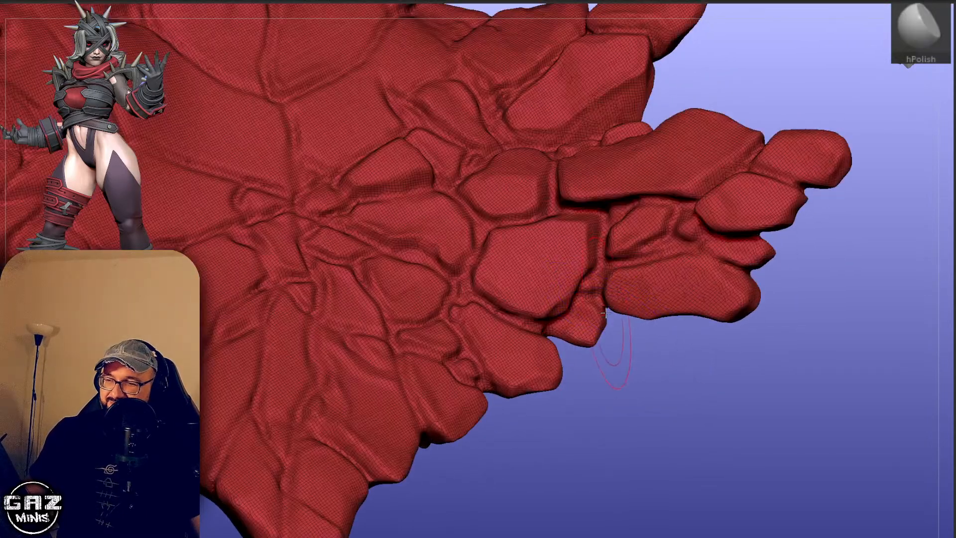
{"action": "left_click", "coordinate": [622, 341], "text": "ctrl"}
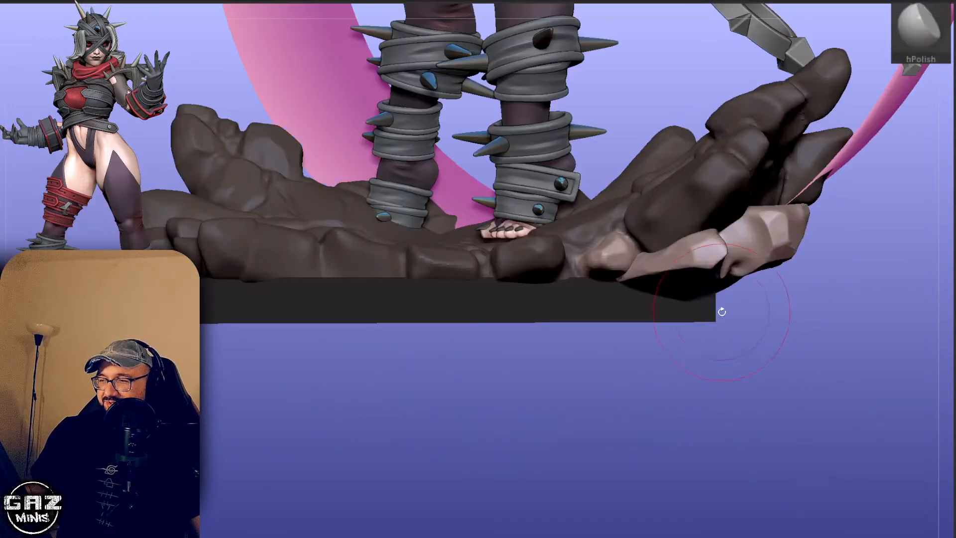
{"action": "key", "text": "w"}
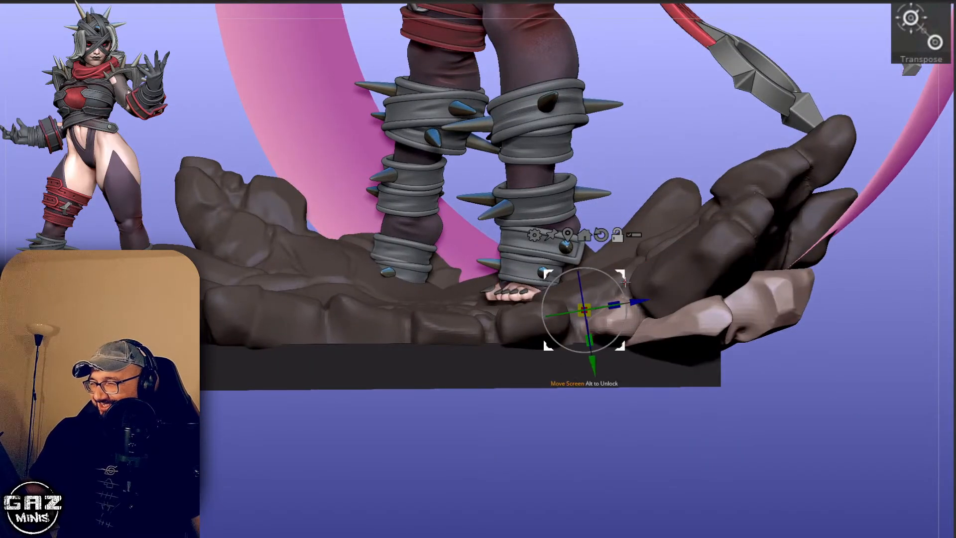
{"action": "left_click_drag", "start_coordinate": [596, 310], "coordinate": [618, 309], "text": "alt"}
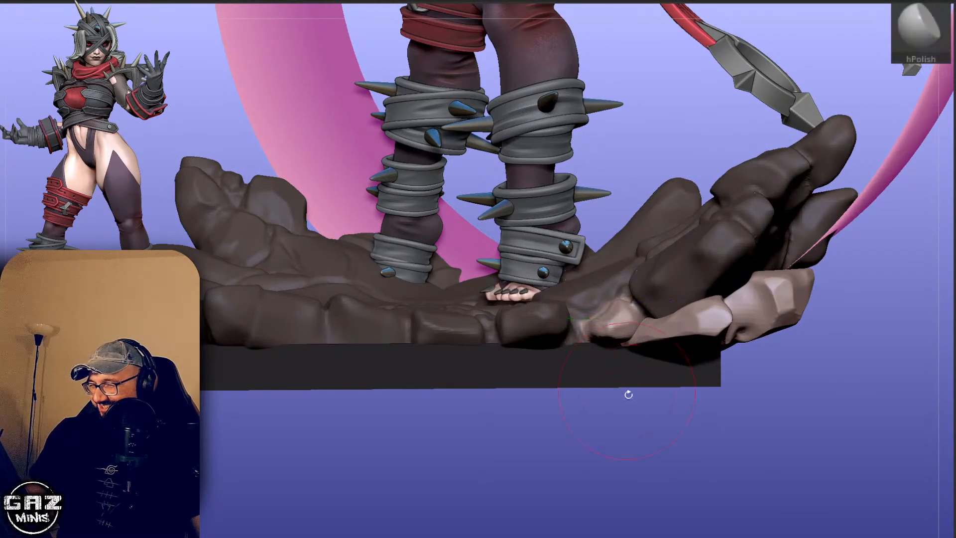
{"action": "mouse_move", "coordinate": [628, 392]}
{"action": "left_mouse_down"}
{"action": "mouse_move", "coordinate": [637, 346]}
{"action": "mouse_move", "coordinate": [655, 423]}
{"action": "mouse_move", "coordinate": [640, 344]}
{"action": "left_mouse_up"}
{"action": "key", "text": "q"}
Work Orb Cracks strokes into the seams between the raised corner's lower rocks and the neighbouring front-edge rocks.
{"action": "key", "text": "3"}
{"action": "key", "text": "s"}
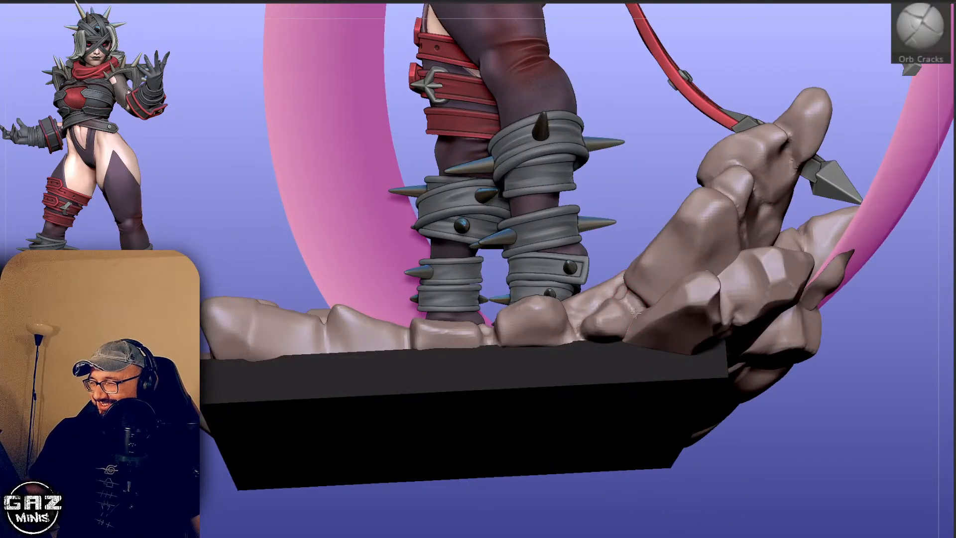
{"action": "left_click_drag", "start_coordinate": [629, 220], "coordinate": [630, 298]}
{"action": "left_click_drag", "start_coordinate": [658, 384], "coordinate": [644, 421]}
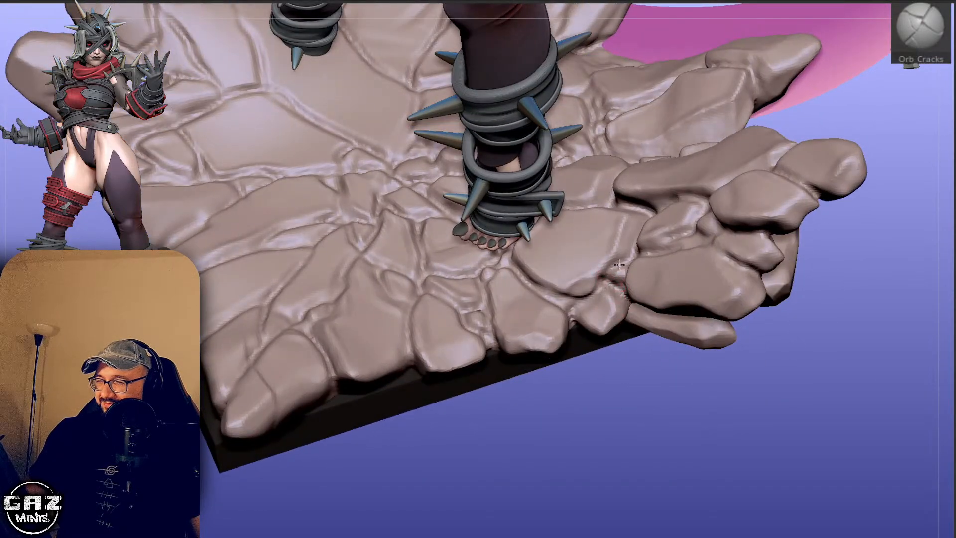
{"action": "left_click_drag", "start_coordinate": [595, 368], "coordinate": [602, 283]}
{"action": "left_click_drag", "start_coordinate": [562, 383], "coordinate": [570, 302]}
{"action": "mouse_move", "coordinate": [592, 436]}
{"action": "left_mouse_down"}
{"action": "mouse_move", "coordinate": [608, 407]}
{"action": "mouse_move", "coordinate": [589, 282]}
{"action": "left_mouse_up"}
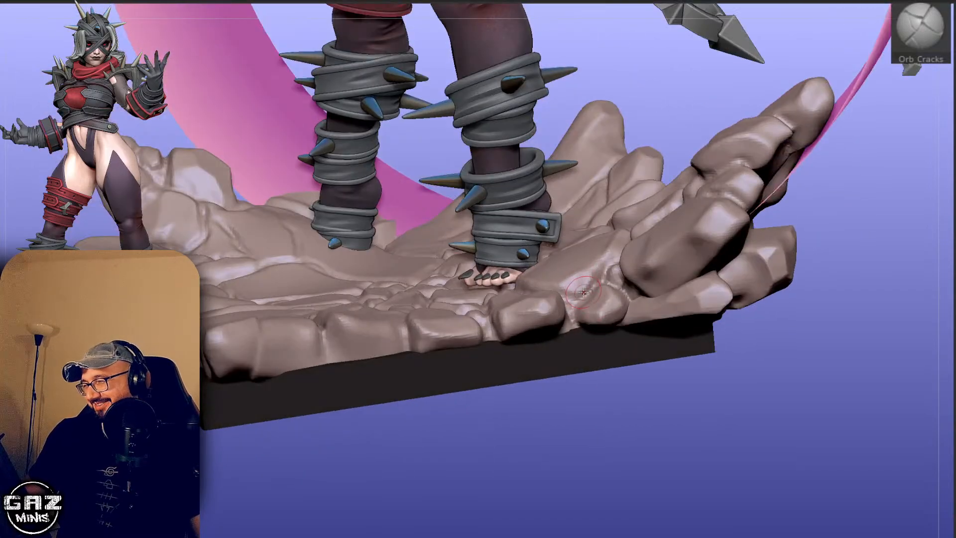
Polish the front-edge rocks next to the raised corner with the hPolish brush.
{"action": "key", "text": "b"}
{"action": "key", "text": "h"}
{"action": "key", "text": "p"}
{"action": "mouse_move", "coordinate": [591, 407]}
{"action": "left_mouse_down"}
{"action": "mouse_move", "coordinate": [616, 431]}
{"action": "mouse_move", "coordinate": [643, 375]}
{"action": "mouse_move", "coordinate": [666, 419]}
{"action": "mouse_move", "coordinate": [633, 450]}
{"action": "mouse_move", "coordinate": [595, 437]}
{"action": "mouse_move", "coordinate": [636, 416]}
{"action": "mouse_move", "coordinate": [591, 363]}
{"action": "mouse_move", "coordinate": [554, 369]}
{"action": "mouse_move", "coordinate": [550, 344]}
{"action": "left_mouse_up"}
Pull the tip of a small front-edge rock slightly outward with the SnakeHook brush.
{"action": "key", "text": "b"}
{"action": "key", "text": "s"}
{"action": "key", "text": "h"}
{"action": "key", "text": "s"}
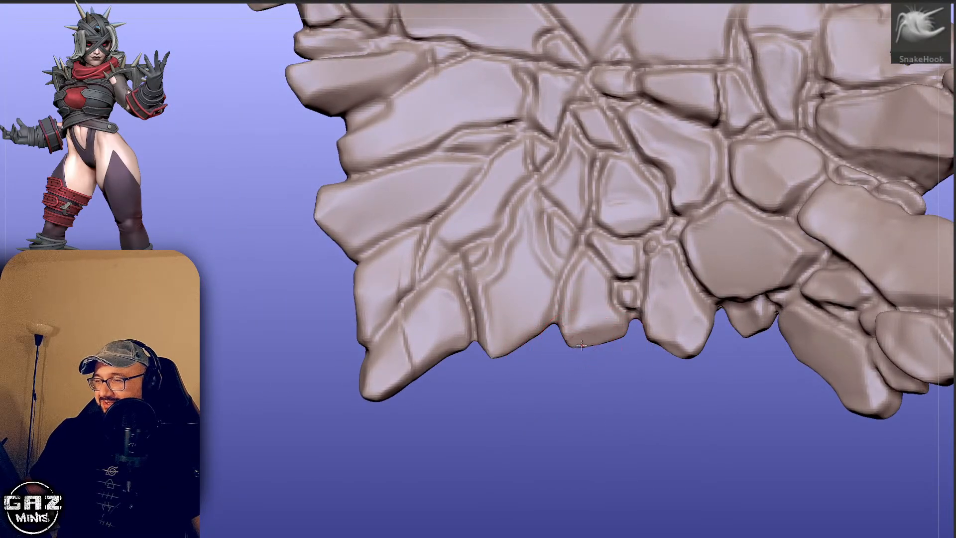
{"action": "key", "text": "ctrl"}
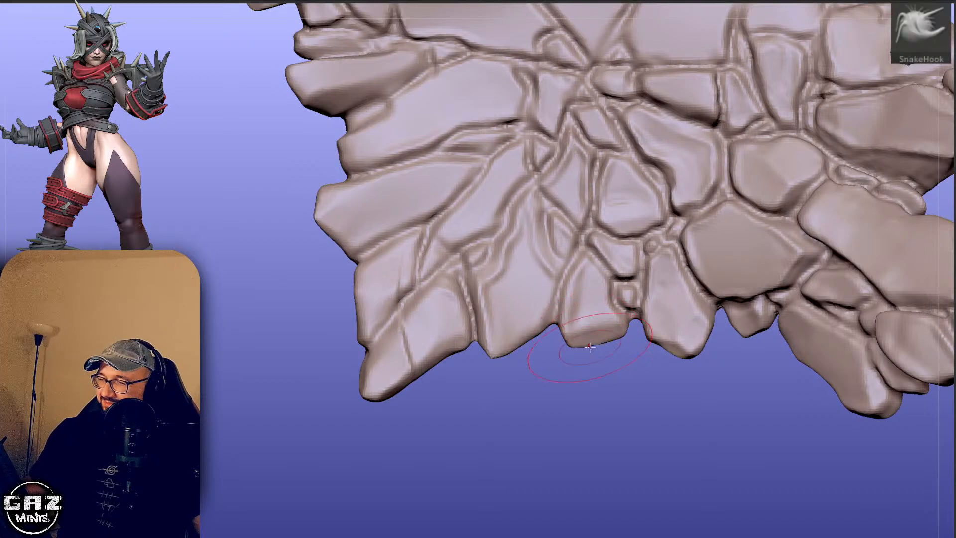
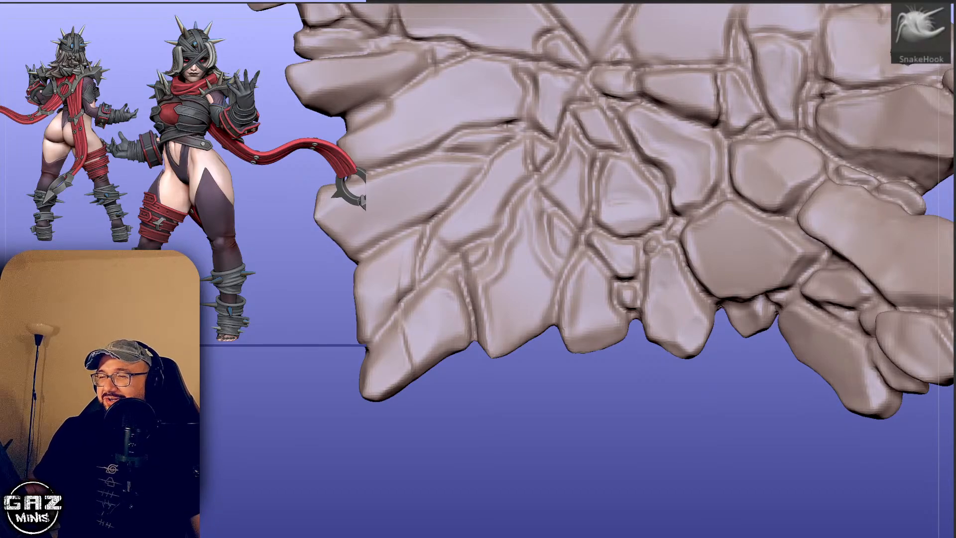
Mask all but the tip of the side rock beside the front corner and extend it with the Move brush.
{"action": "mouse_move", "coordinate": [595, 396]}
{"action": "left_mouse_down"}
{"action": "mouse_move", "coordinate": [495, 427]}
{"action": "mouse_move", "coordinate": [533, 437]}
{"action": "mouse_move", "coordinate": [521, 422]}
{"action": "left_mouse_up"}
{"action": "left_click_drag", "start_coordinate": [427, 382], "coordinate": [437, 365]}
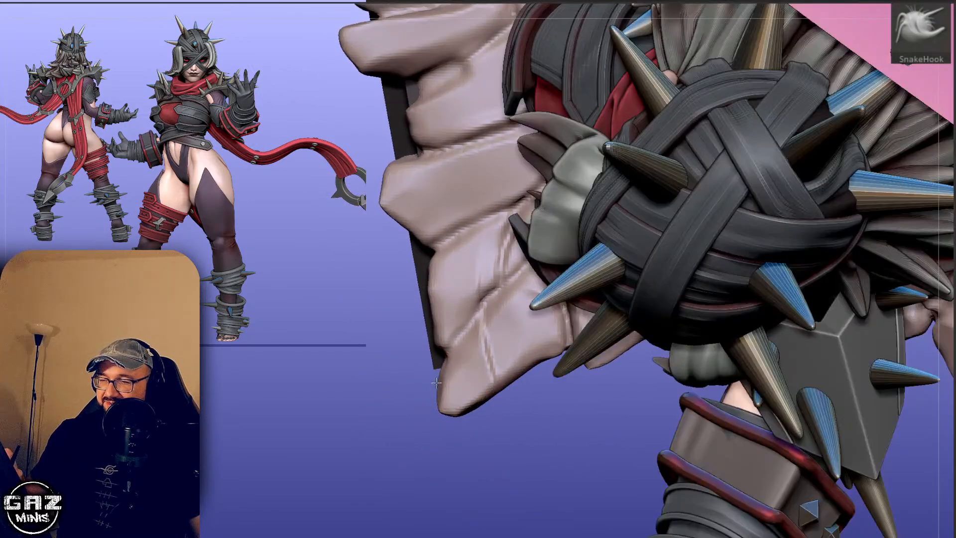
{"action": "key", "text": "alt+s"}
{"action": "mouse_move", "coordinate": [433, 331]}
{"action": "left_mouse_down", "text": "ctrl"}
{"action": "mouse_move", "coordinate": [442, 360]}
{"action": "mouse_move", "coordinate": [421, 333]}
{"action": "left_mouse_up", "text": "ctrl"}
{"action": "left_click", "coordinate": [416, 391], "text": "ctrl"}
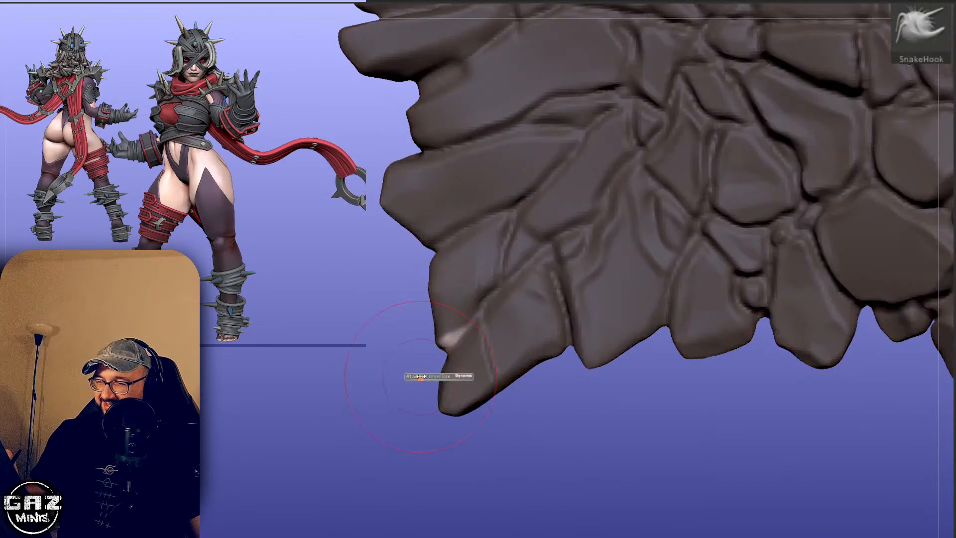
{"action": "key", "text": "b"}
{"action": "key", "text": "m"}
{"action": "key", "text": "v"}
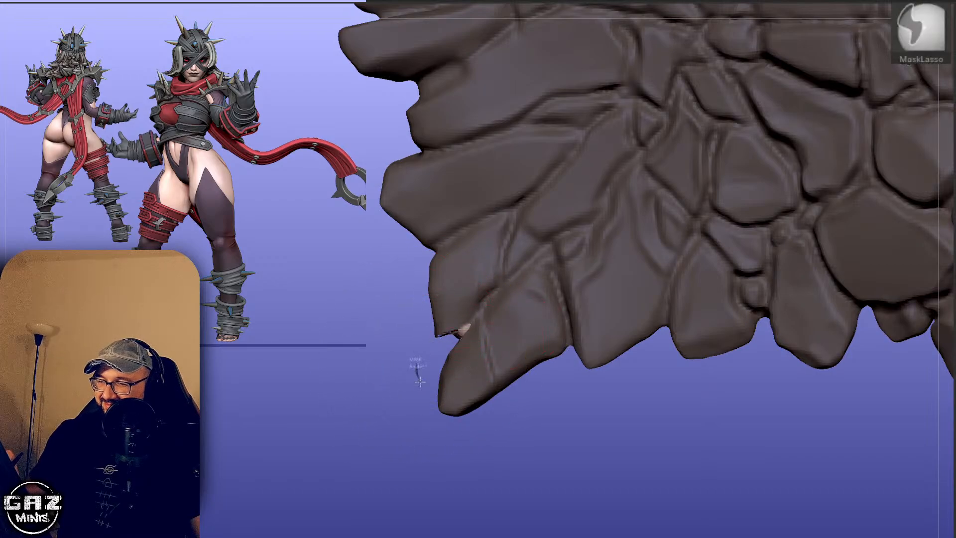
{"action": "left_click", "coordinate": [409, 391], "text": "ctrl"}
{"action": "left_click_drag", "start_coordinate": [410, 391], "coordinate": [460, 301]}
{"action": "key", "text": "alt+s"}
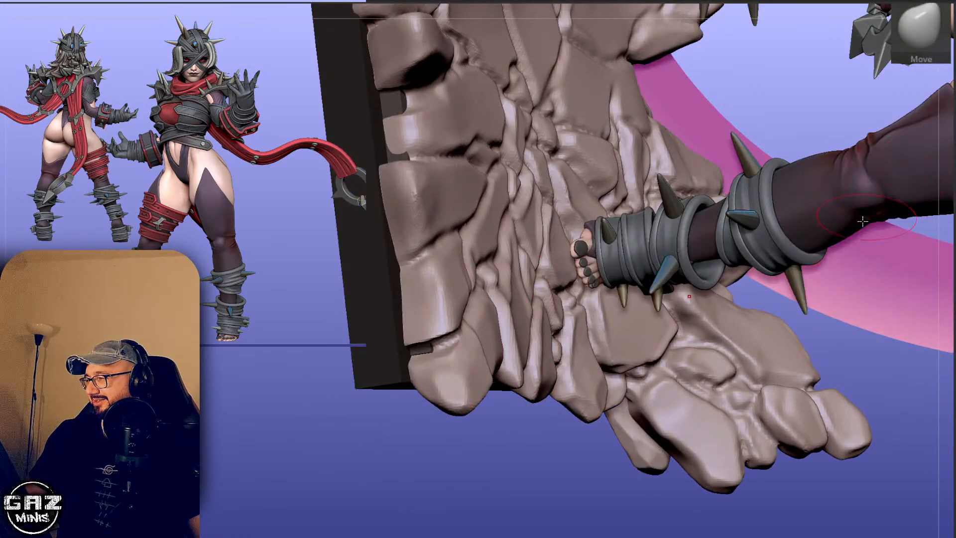
Isolate the pointed rock on the plinth's side edge with an inverted mask and adjust it with the Move brush.
{"action": "left_click_drag", "start_coordinate": [763, 107], "coordinate": [763, 220], "text": "alt"}
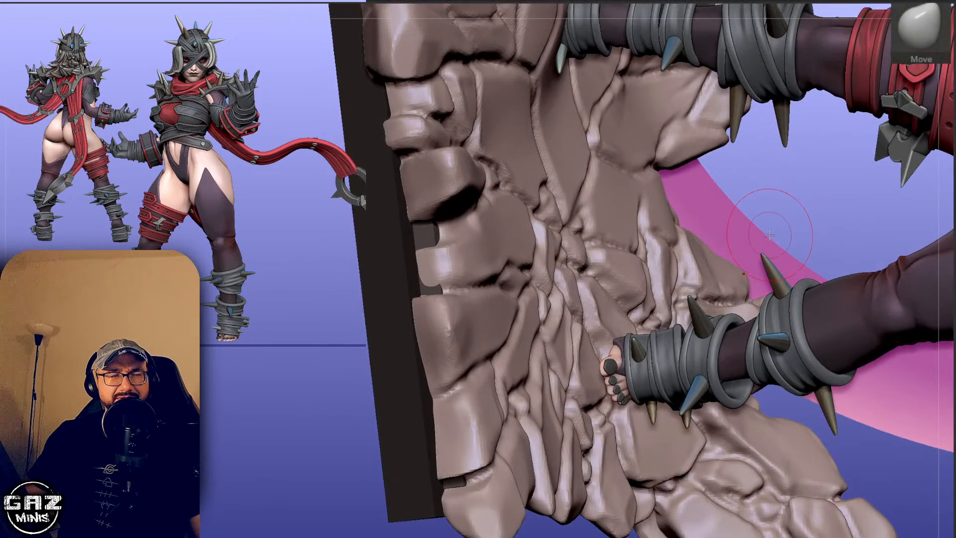
{"action": "left_click_drag", "start_coordinate": [806, 164], "coordinate": [742, 177]}
{"action": "key", "text": "alt+s"}
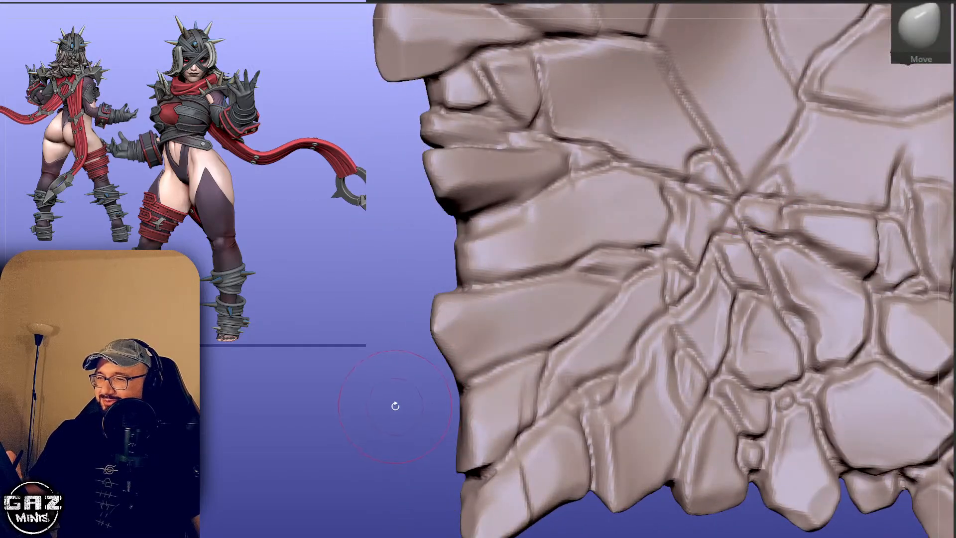
{"action": "key", "text": "alt+s"}
{"action": "left_click_drag", "start_coordinate": [394, 405], "coordinate": [395, 442]}
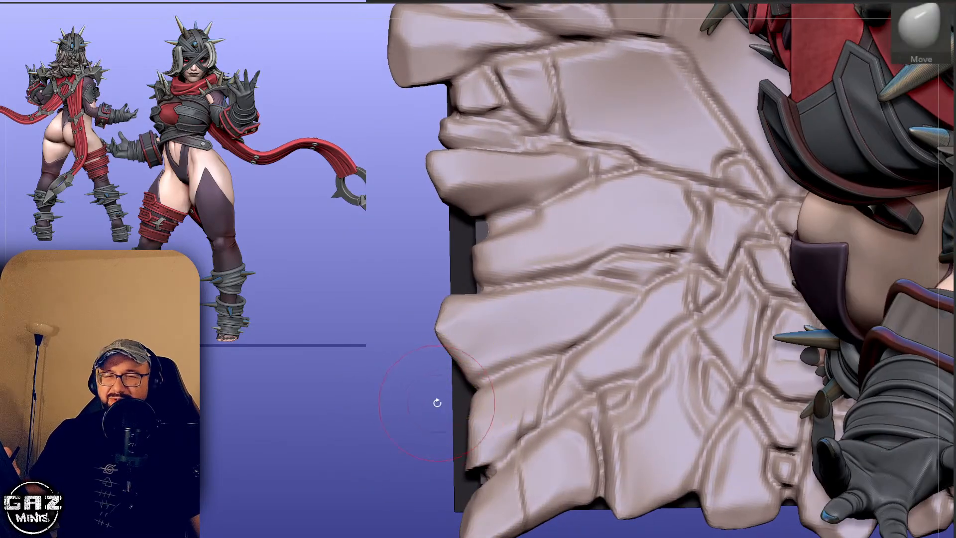
{"action": "left_click_drag", "start_coordinate": [437, 401], "coordinate": [424, 408]}
{"action": "mouse_move", "coordinate": [490, 374]}
{"action": "left_mouse_down", "text": "ctrl"}
{"action": "mouse_move", "coordinate": [580, 323]}
{"action": "mouse_move", "coordinate": [449, 282]}
{"action": "mouse_move", "coordinate": [405, 339]}
{"action": "left_mouse_up", "text": "ctrl"}
{"action": "left_click", "coordinate": [406, 339], "text": "ctrl"}
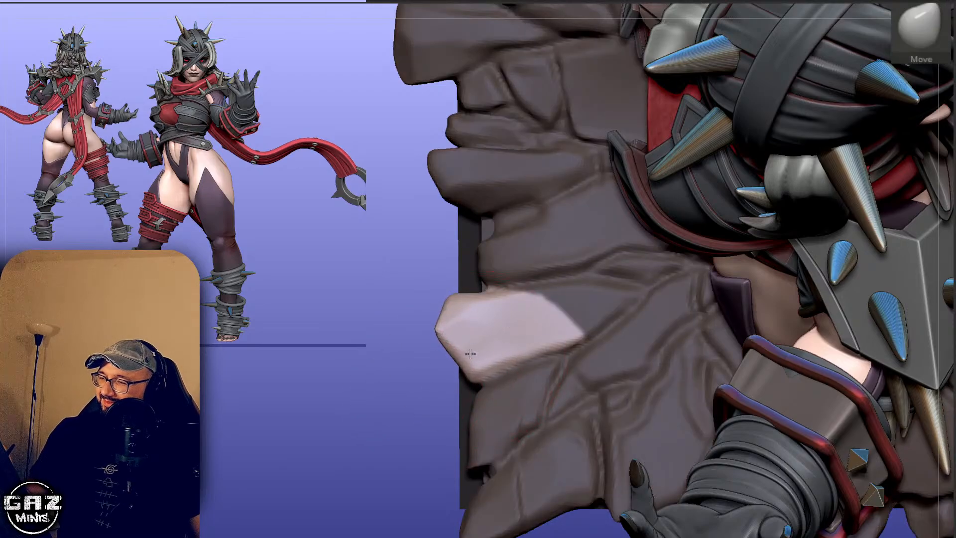
{"action": "left_click_drag", "start_coordinate": [447, 382], "coordinate": [428, 358]}
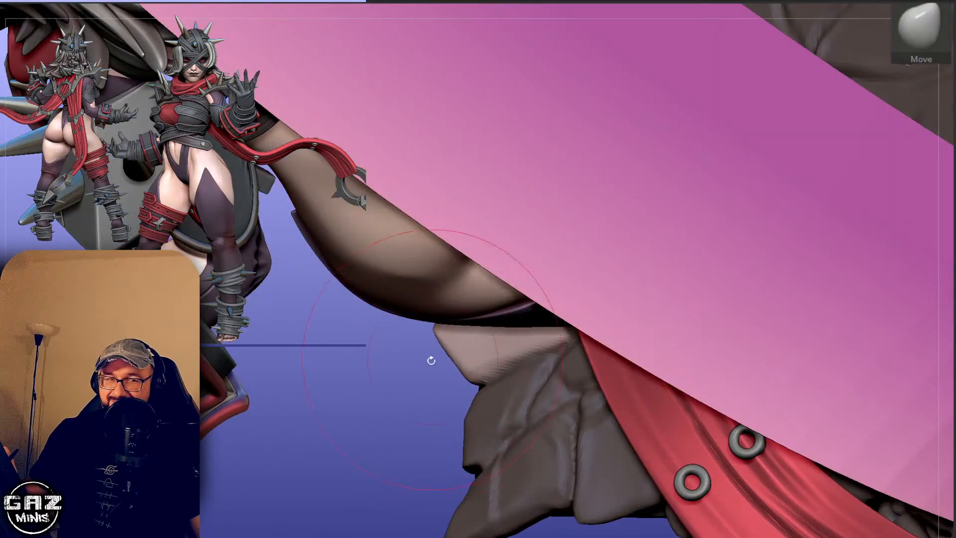
{"action": "left_click_drag", "start_coordinate": [419, 446], "coordinate": [424, 405]}
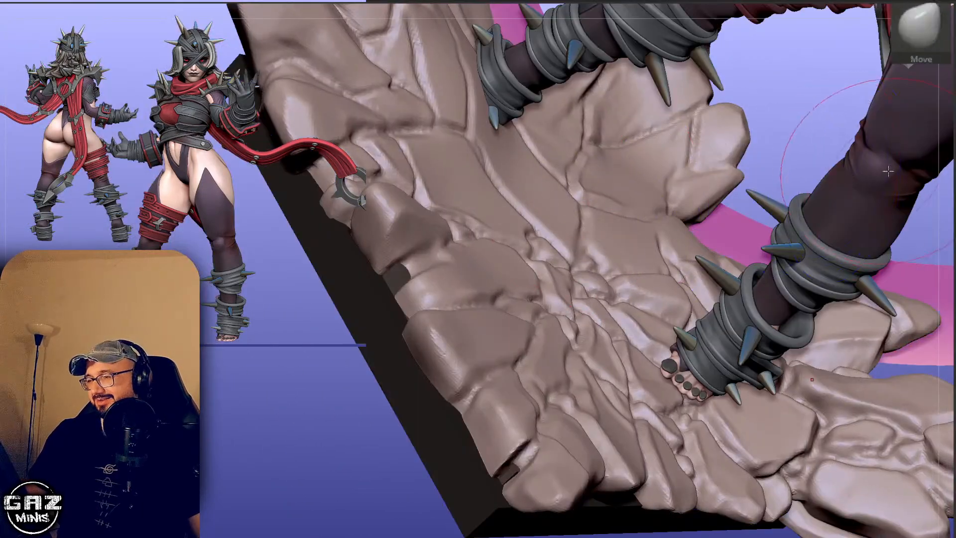
{"action": "mouse_move", "coordinate": [757, 239]}
{"action": "left_mouse_down"}
{"action": "mouse_move", "coordinate": [838, 218]}
{"action": "mouse_move", "coordinate": [746, 298]}
{"action": "left_mouse_up"}
Build up extra volume on the front corner rock with the ClayBuildup brush.
{"action": "mouse_move", "coordinate": [477, 446]}
{"action": "left_mouse_down"}
{"action": "mouse_move", "coordinate": [475, 309]}
{"action": "mouse_move", "coordinate": [672, 294]}
{"action": "mouse_move", "coordinate": [816, 262]}
{"action": "mouse_move", "coordinate": [882, 301]}
{"action": "mouse_move", "coordinate": [858, 352]}
{"action": "mouse_move", "coordinate": [821, 365]}
{"action": "left_mouse_up"}
{"action": "mouse_move", "coordinate": [731, 400]}
{"action": "left_mouse_down", "text": "alt"}
{"action": "mouse_move", "coordinate": [712, 360]}
{"action": "mouse_move", "coordinate": [659, 422]}
{"action": "mouse_move", "coordinate": [547, 428]}
{"action": "left_mouse_up", "text": "alt"}
{"action": "key", "text": "s"}
{"action": "key", "text": "b"}
{"action": "key", "text": "c"}
{"action": "key", "text": "b"}
{"action": "mouse_move", "coordinate": [589, 398]}
{"action": "left_mouse_down"}
{"action": "mouse_move", "coordinate": [605, 420]}
{"action": "mouse_move", "coordinate": [582, 442]}
{"action": "mouse_move", "coordinate": [613, 407]}
{"action": "mouse_move", "coordinate": [603, 353]}
{"action": "mouse_move", "coordinate": [568, 348]}
{"action": "mouse_move", "coordinate": [568, 340]}
{"action": "left_mouse_up"}
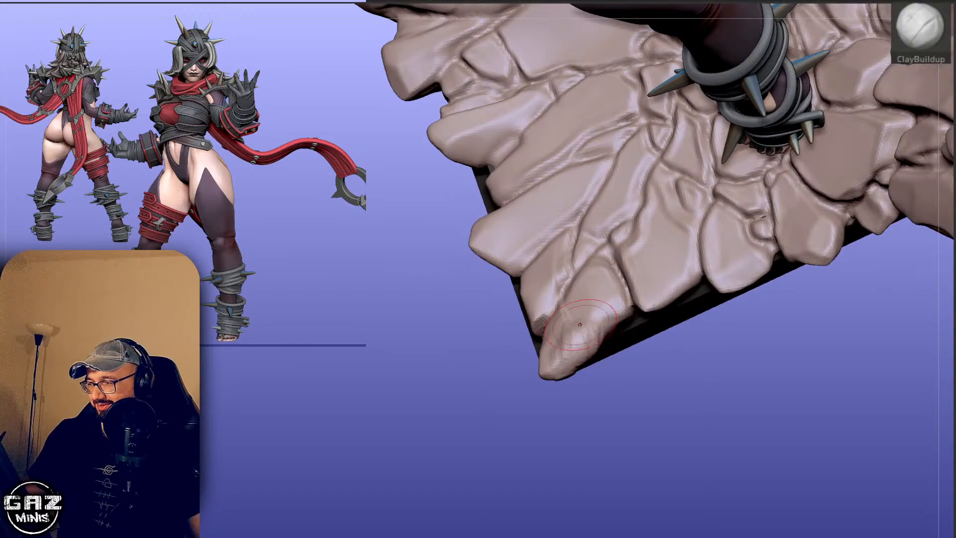
Polish the built-up front corner rock into flat facets with the hPolish brush.
{"action": "key", "text": "b"}
{"action": "key", "text": "h"}
{"action": "key", "text": "p"}
{"action": "mouse_move", "coordinate": [607, 392]}
{"action": "left_mouse_down"}
{"action": "mouse_move", "coordinate": [428, 198]}
{"action": "mouse_move", "coordinate": [685, 418]}
{"action": "mouse_move", "coordinate": [663, 399]}
{"action": "left_mouse_up"}
{"action": "key", "text": "s"}
Mask the base except for the front-edge rock next to the corner rock.
{"action": "mouse_move", "coordinate": [614, 375]}
{"action": "left_mouse_down", "text": "ctrl"}
{"action": "mouse_move", "coordinate": [585, 322]}
{"action": "mouse_move", "coordinate": [527, 406]}
{"action": "left_mouse_up", "text": "ctrl"}
{"action": "key", "text": "ctrl+z"}
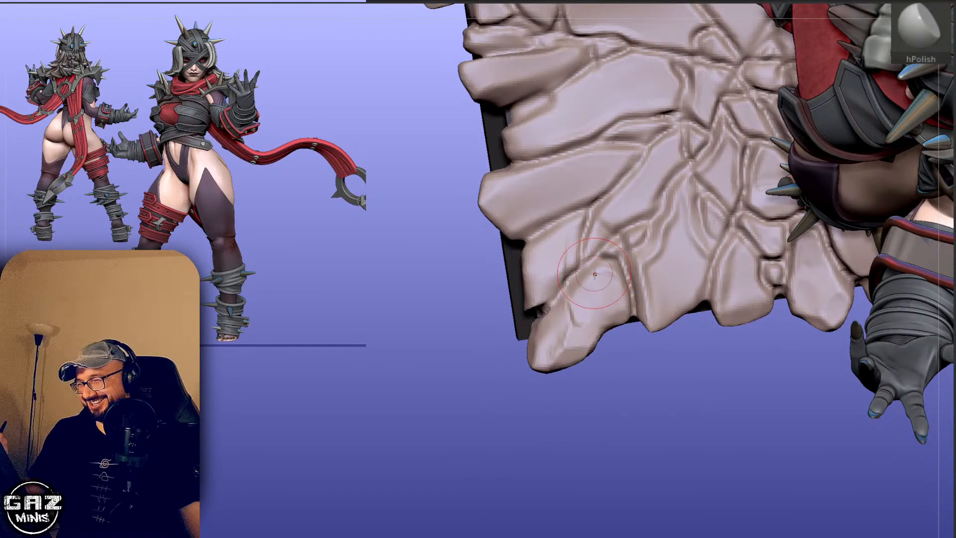
{"action": "mouse_move", "coordinate": [688, 356]}
{"action": "left_mouse_down"}
{"action": "mouse_move", "coordinate": [662, 202]}
{"action": "mouse_move", "coordinate": [634, 250]}
{"action": "mouse_move", "coordinate": [694, 340]}
{"action": "left_mouse_up"}
{"action": "left_click", "coordinate": [684, 352], "text": "ctrl"}
{"action": "mouse_move", "coordinate": [708, 403]}
{"action": "left_mouse_down"}
{"action": "mouse_move", "coordinate": [724, 382]}
{"action": "mouse_move", "coordinate": [724, 349]}
{"action": "left_mouse_up"}
Pull the unmasked front-edge rock out into a long protruding shard with the Move brush and clear the mask.
{"action": "key", "text": "b"}
{"action": "key", "text": "m"}
{"action": "key", "text": "v"}
{"action": "left_click_drag", "start_coordinate": [672, 280], "coordinate": [680, 259]}
{"action": "left_click_drag", "start_coordinate": [633, 240], "coordinate": [653, 253]}
{"action": "left_click_drag", "start_coordinate": [694, 279], "coordinate": [664, 260]}
{"action": "mouse_move", "coordinate": [632, 264]}
{"action": "left_mouse_down", "text": "ctrl"}
{"action": "mouse_move", "coordinate": [607, 237]}
{"action": "mouse_move", "coordinate": [604, 304]}
{"action": "left_mouse_up", "text": "ctrl"}
{"action": "left_click_drag", "start_coordinate": [629, 345], "coordinate": [660, 338]}
{"action": "mouse_move", "coordinate": [642, 241]}
{"action": "left_mouse_down"}
{"action": "mouse_move", "coordinate": [657, 252]}
{"action": "mouse_move", "coordinate": [662, 287]}
{"action": "left_mouse_up"}
{"action": "left_click", "coordinate": [693, 260], "text": "ctrl"}
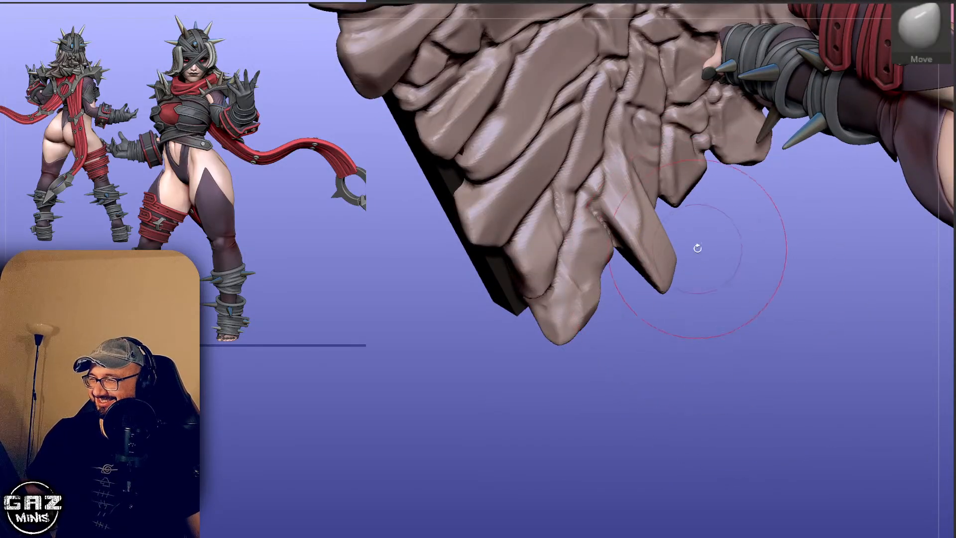
Polish the top and side faces of the protruding shard with the hPolish brush.
{"action": "key", "text": "b"}
{"action": "key", "text": "h"}
{"action": "key", "text": "p"}
{"action": "key", "text": "s"}
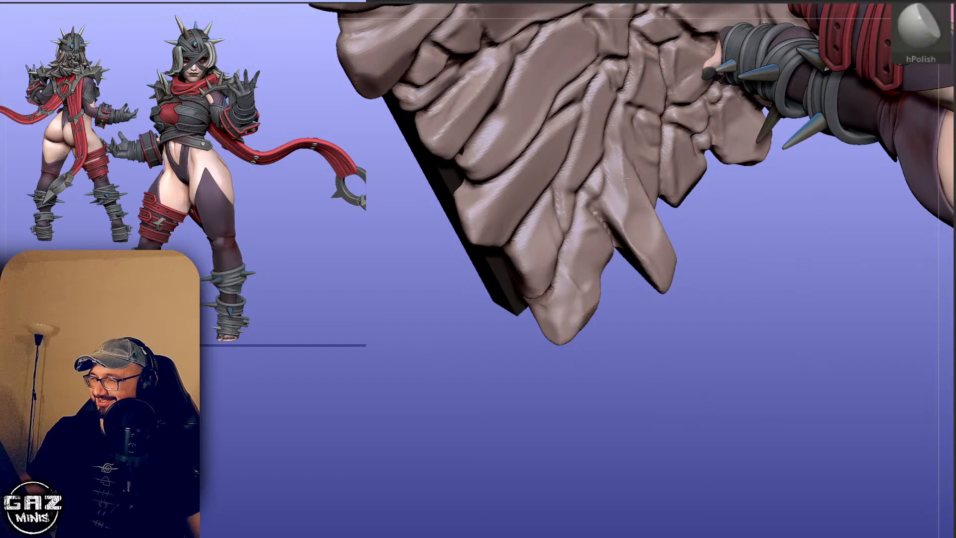
{"action": "right_click_drag", "start_coordinate": [632, 196], "coordinate": [647, 170]}
{"action": "right_click_drag", "start_coordinate": [686, 282], "coordinate": [706, 264]}
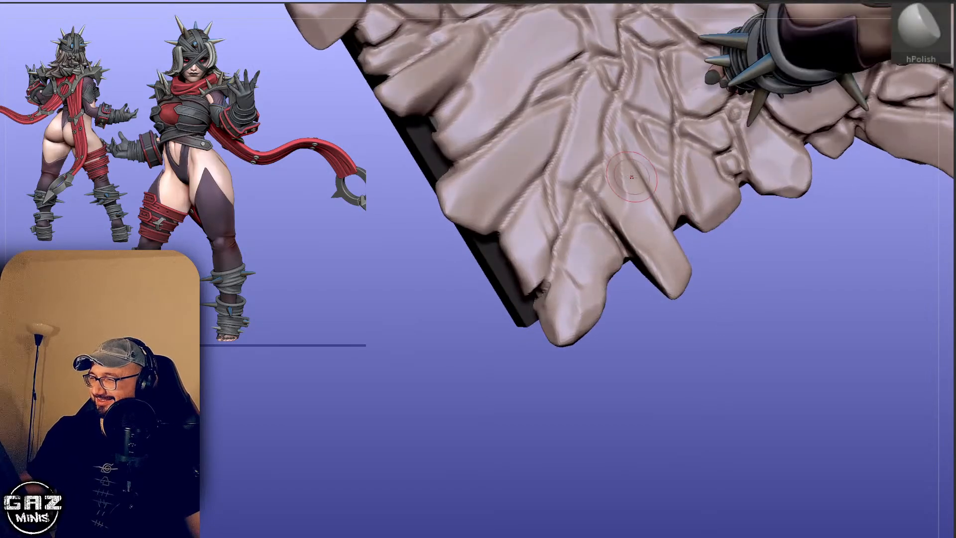
Fill the root of the protruding shard with ClayBuildup and define its crease with DamStandard.
{"action": "key", "text": "b"}
{"action": "key", "text": "c"}
{"action": "key", "text": "b"}
{"action": "key", "text": "s"}
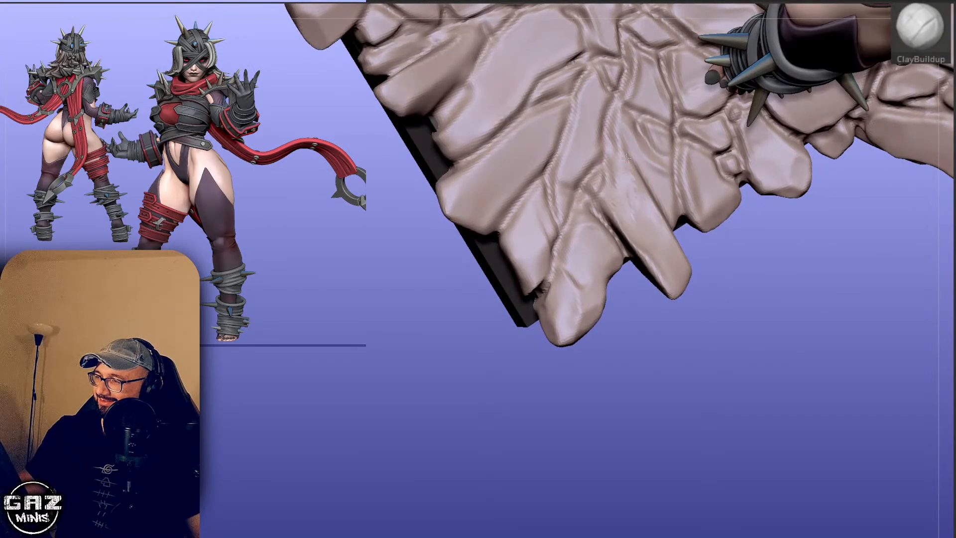
{"action": "key", "text": "b"}
{"action": "key", "text": "d"}
{"action": "key", "text": "s"}
{"action": "right_click_drag", "start_coordinate": [630, 152], "coordinate": [742, 279]}
{"action": "mouse_move", "coordinate": [780, 352]}
{"action": "right_mouse_down"}
{"action": "mouse_move", "coordinate": [788, 307]}
{"action": "mouse_move", "coordinate": [717, 256]}
{"action": "mouse_move", "coordinate": [682, 279]}
{"action": "right_mouse_up"}
Flatten the protruding shard's top, sides and tip with the TrimDynamic brush.
{"action": "key", "text": "b"}
{"action": "key", "text": "t"}
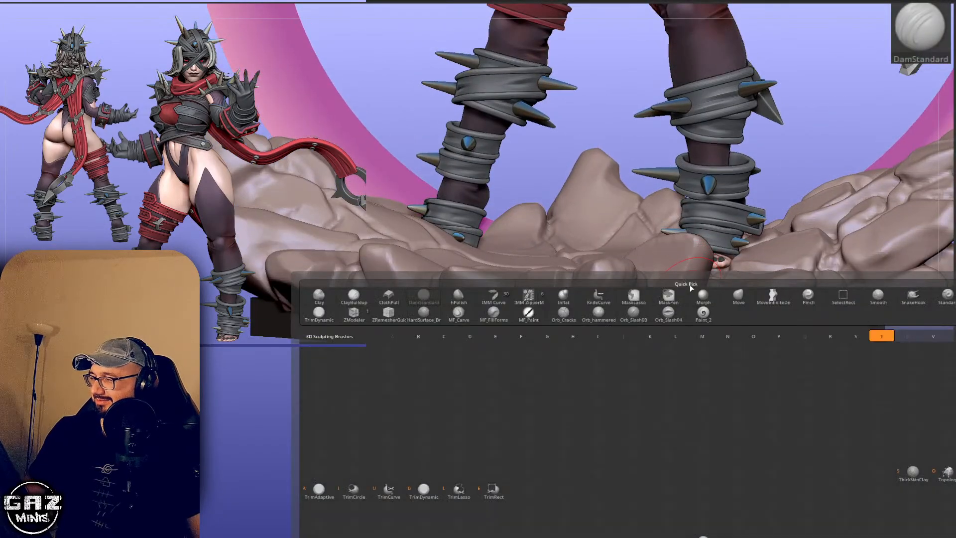
{"action": "key", "text": "d"}
{"action": "right_click_drag", "start_coordinate": [692, 311], "coordinate": [698, 246]}
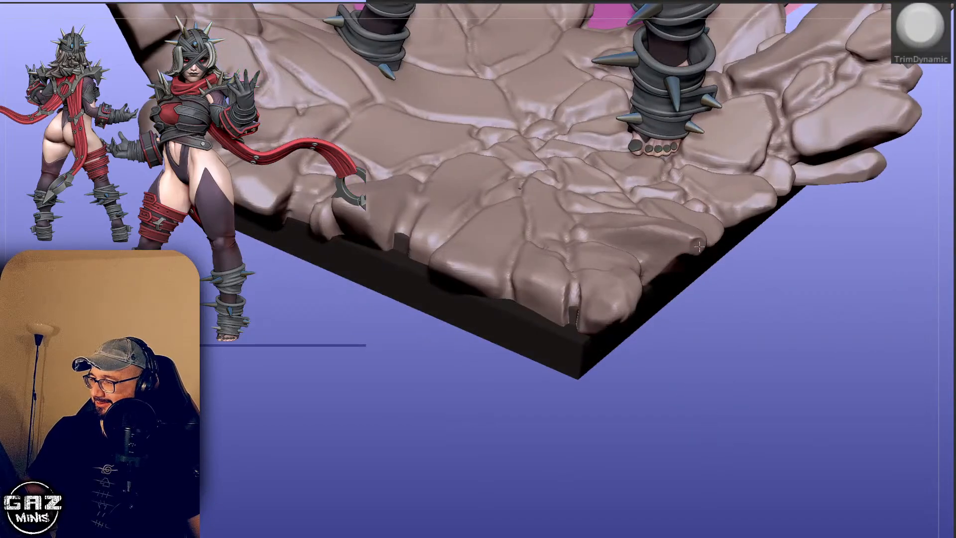
{"action": "right_click_drag", "start_coordinate": [748, 305], "coordinate": [716, 267]}
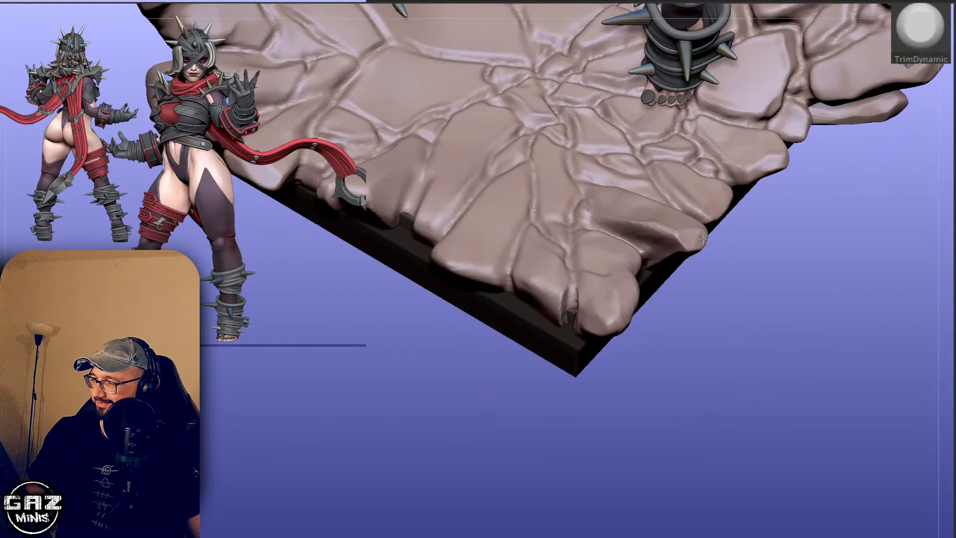
{"action": "right_click_drag", "start_coordinate": [676, 233], "coordinate": [700, 309]}
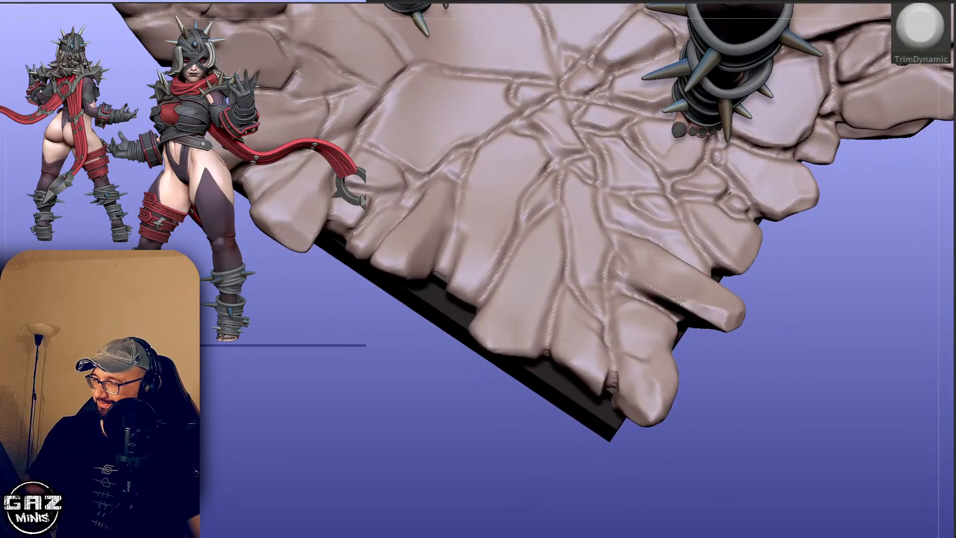
{"action": "left_click_drag", "start_coordinate": [679, 300], "coordinate": [642, 282]}
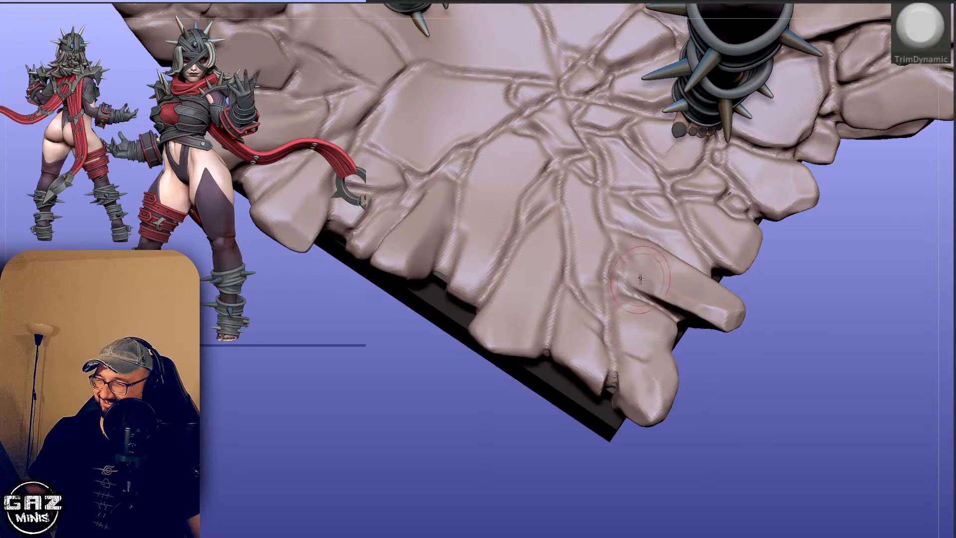
{"action": "right_click_drag", "start_coordinate": [812, 341], "coordinate": [821, 365], "text": "alt"}
{"action": "left_click_drag", "start_coordinate": [703, 322], "coordinate": [741, 343]}
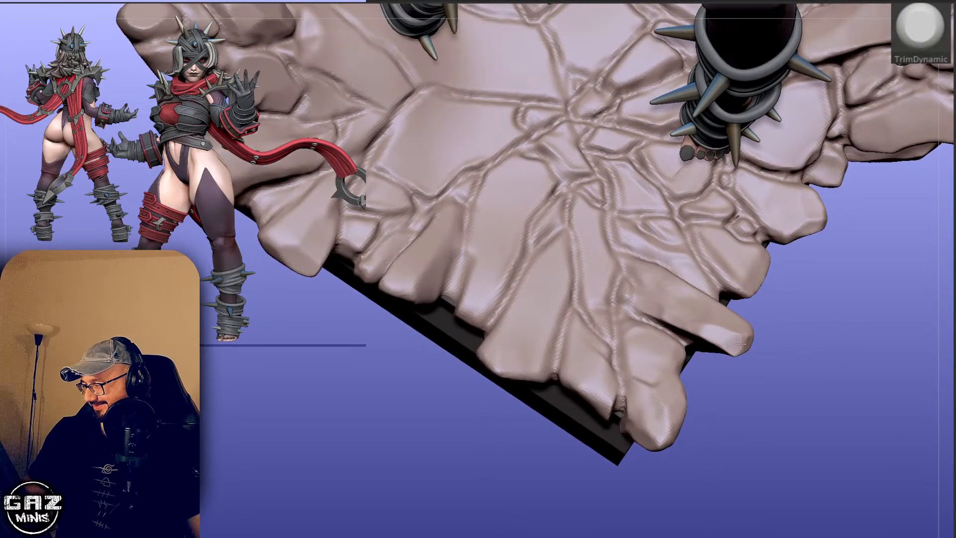
Adjust the narrow rocks along the plinth's side edge with the Move brush and check the base in isolation.
{"action": "left_click_drag", "start_coordinate": [821, 324], "coordinate": [883, 302], "text": "shift"}
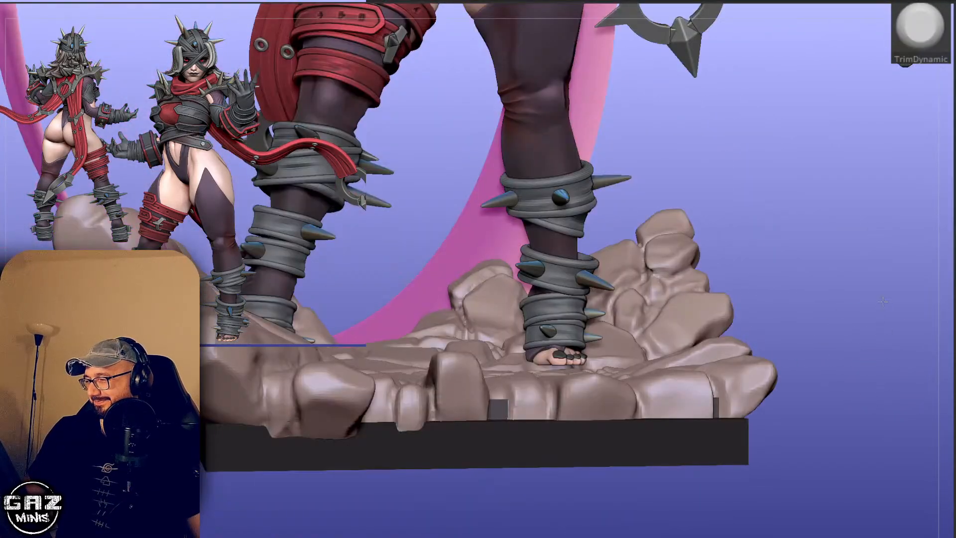
{"action": "right_click_drag", "start_coordinate": [857, 282], "coordinate": [850, 251], "text": "alt"}
{"action": "left_click_drag", "start_coordinate": [864, 246], "coordinate": [853, 255]}
{"action": "left_click_drag", "start_coordinate": [832, 391], "coordinate": [848, 382]}
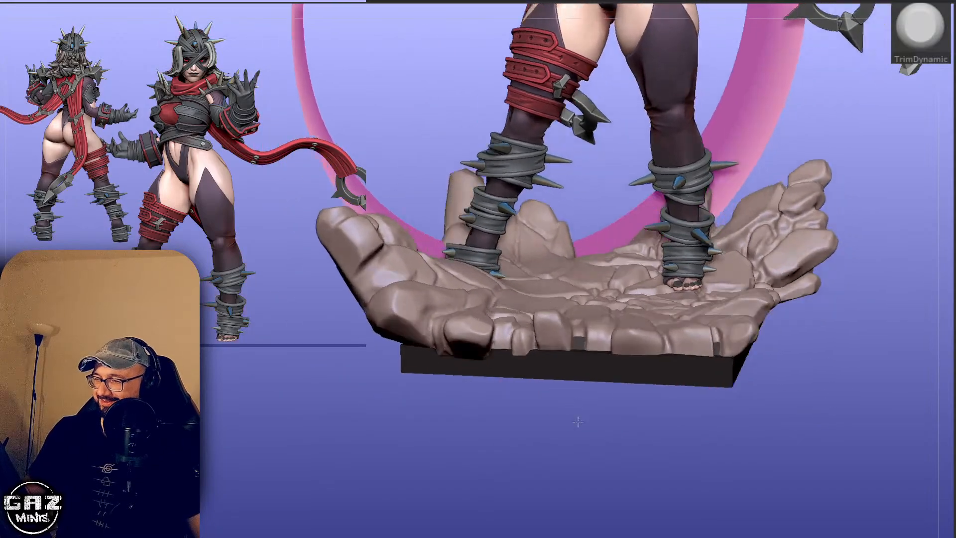
{"action": "mouse_move", "coordinate": [578, 421]}
{"action": "left_mouse_down"}
{"action": "mouse_move", "coordinate": [553, 462]}
{"action": "mouse_move", "coordinate": [557, 455]}
{"action": "left_mouse_up"}
{"action": "key", "text": "s"}
{"action": "key", "text": "b"}
{"action": "key", "text": "m"}
{"action": "key", "text": "v"}
{"action": "key", "text": "s"}
{"action": "left_click_drag", "start_coordinate": [607, 330], "coordinate": [617, 330]}
{"action": "left_click_drag", "start_coordinate": [610, 323], "coordinate": [627, 314]}
{"action": "mouse_move", "coordinate": [614, 374]}
{"action": "left_mouse_down"}
{"action": "mouse_move", "coordinate": [601, 398]}
{"action": "mouse_move", "coordinate": [577, 404]}
{"action": "left_mouse_up"}
{"action": "key", "text": "alt+s"}
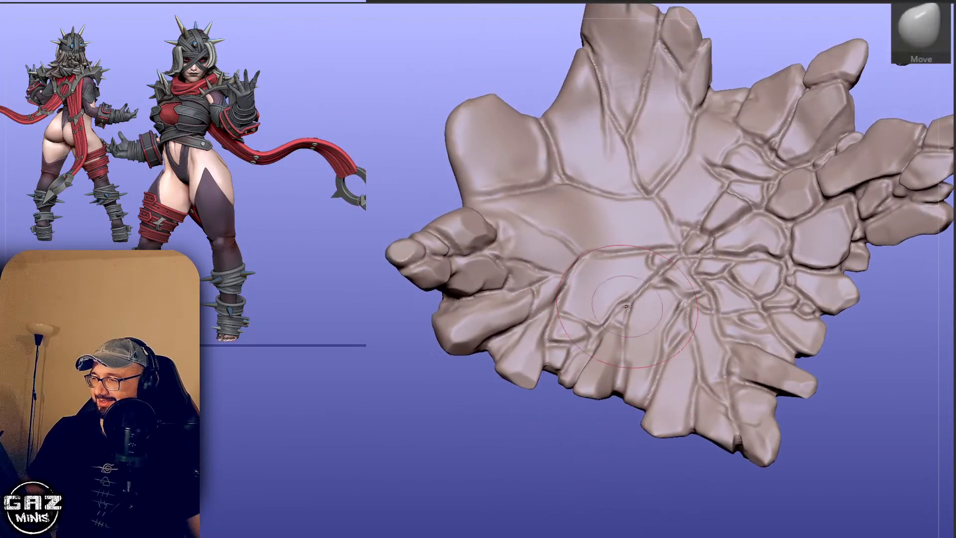
{"action": "key", "text": "alt+s"}
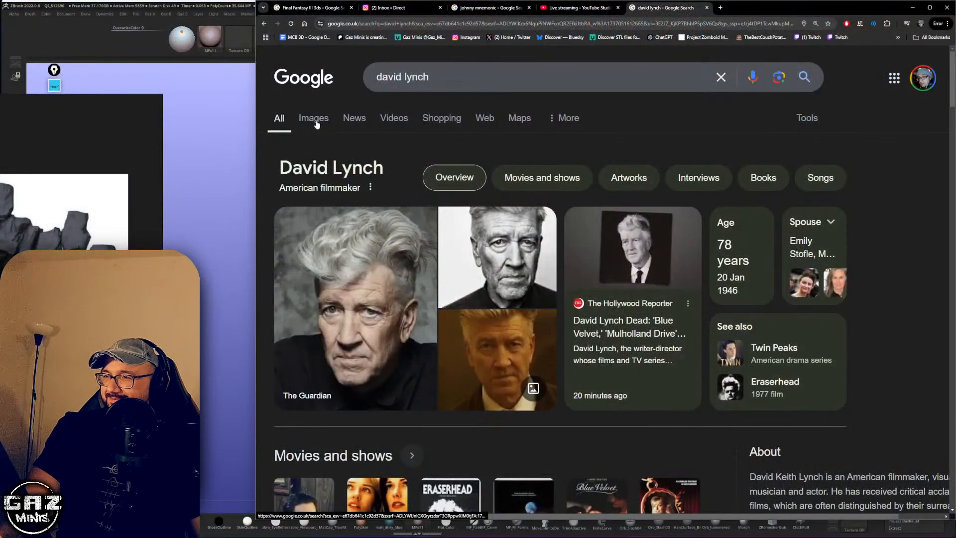
Switch to the browser, look through image results for David Lynch, and return to the rock base in ZBrush.
{"action": "left_click", "coordinate": [313, 120]}
{"action": "scroll", "coordinate": [455, 202], "scroll_direction": "down", "scroll_amount": 3}
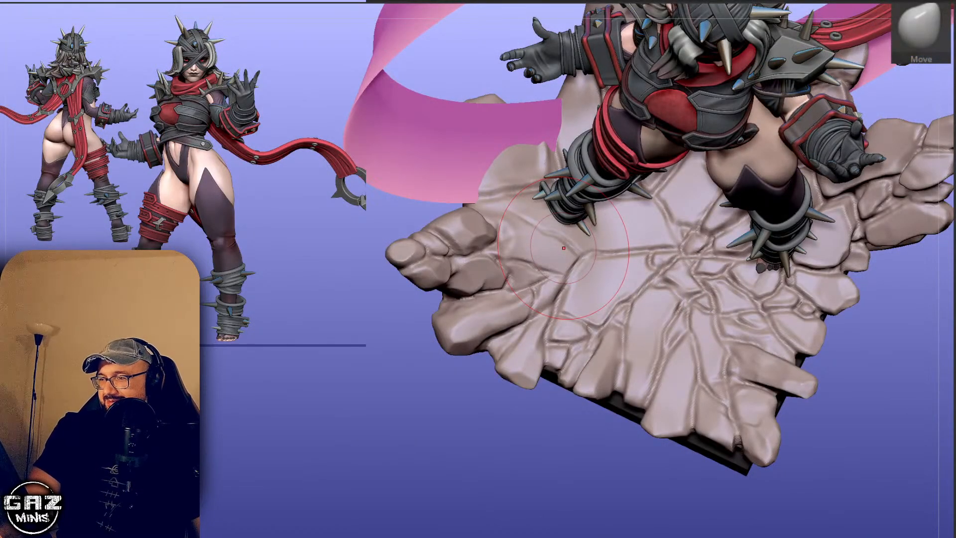
{"action": "left_click_drag", "start_coordinate": [200, 172], "coordinate": [211, 173]}
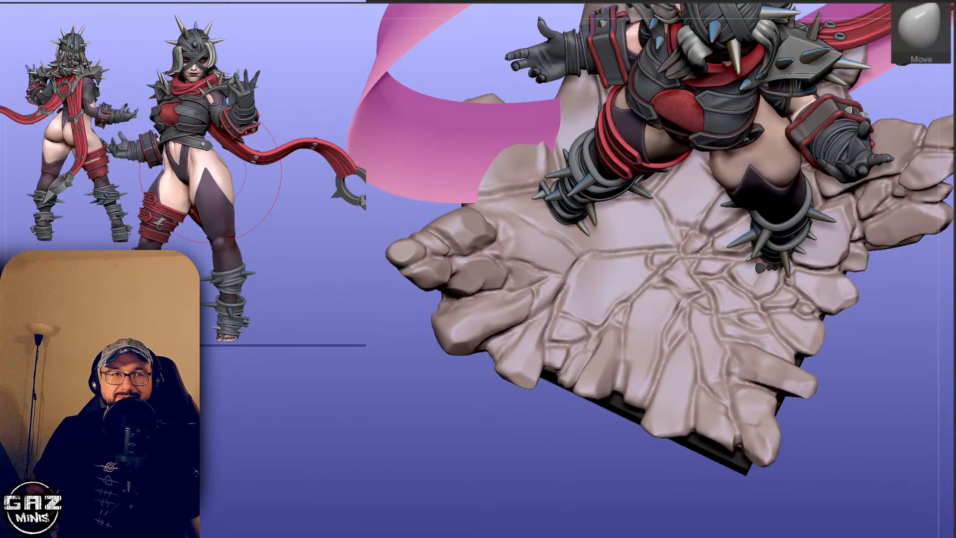
{"action": "left_click_drag", "start_coordinate": [478, 442], "coordinate": [560, 358]}
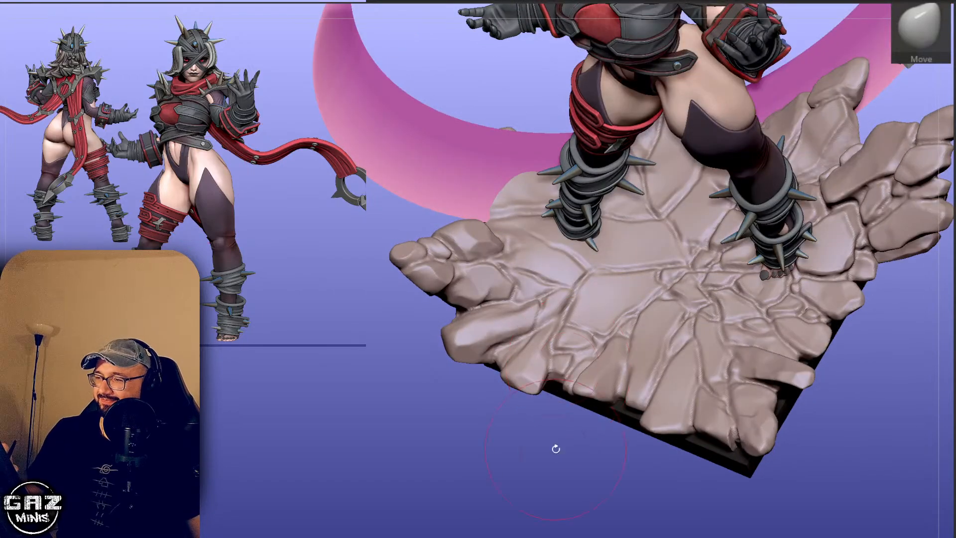
Select the Orb Cracks brush and isolate the rock base for carving its top surface.
{"action": "left_click_drag", "start_coordinate": [557, 448], "coordinate": [512, 458]}
{"action": "left_click_drag", "start_coordinate": [542, 416], "coordinate": [550, 452]}
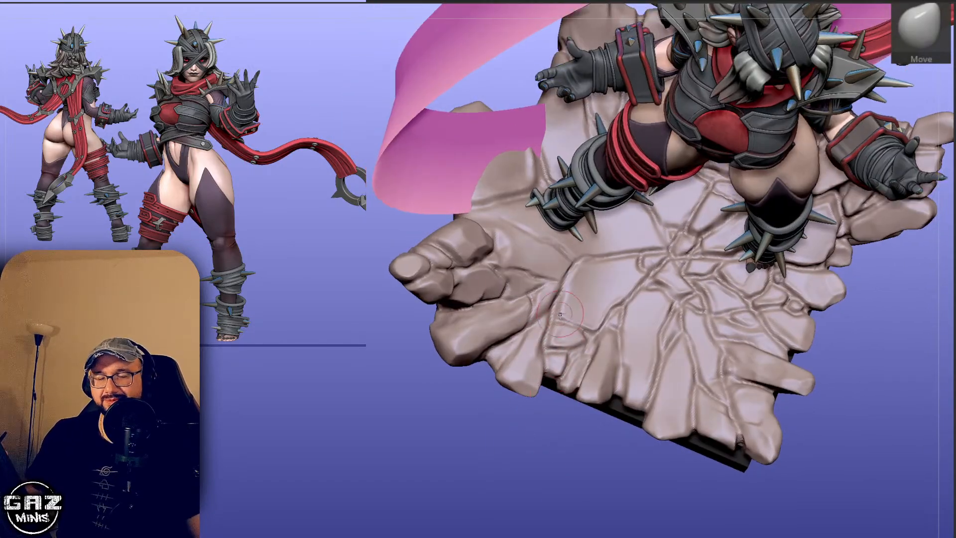
{"action": "key", "text": "2"}
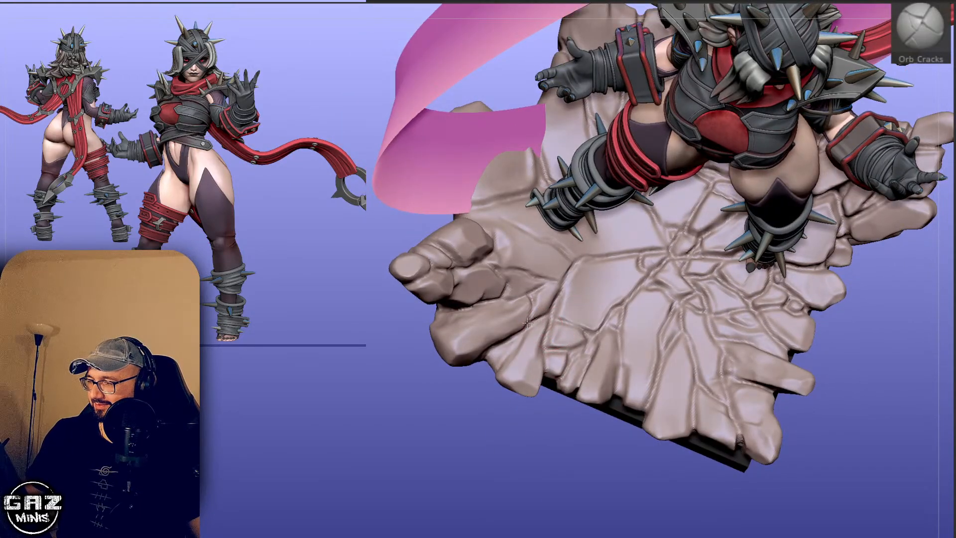
{"action": "left_click_drag", "start_coordinate": [482, 455], "coordinate": [481, 480], "text": "alt"}
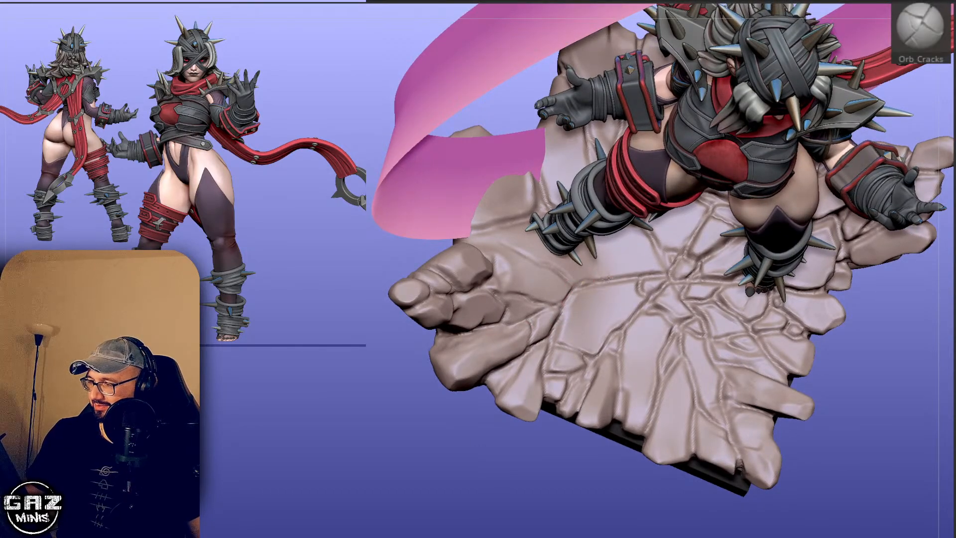
{"action": "key", "text": "alt+s"}
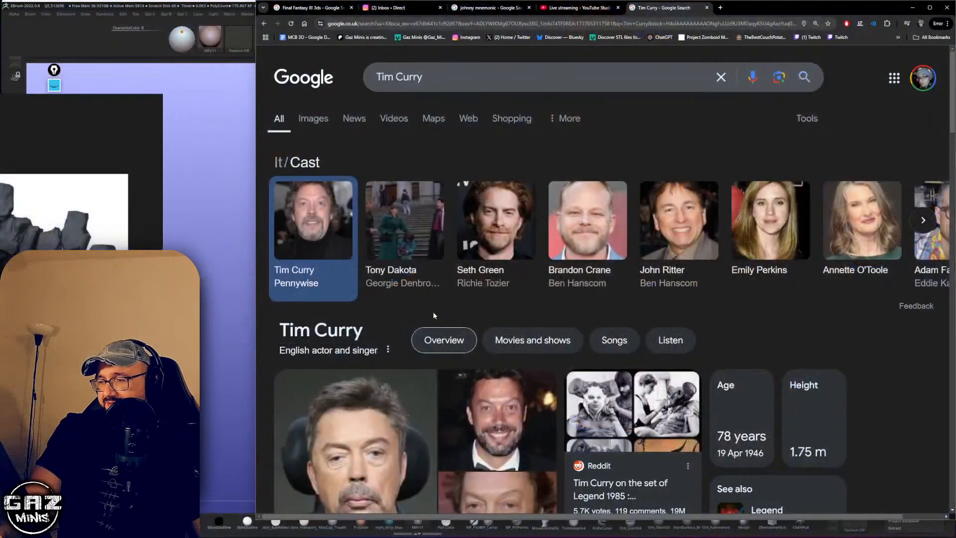
Switch to the browser, look through the search results for Tim Curry, and return to the rock base in ZBrush.
{"action": "scroll", "coordinate": [580, 312], "scroll_direction": "down", "scroll_amount": 5}
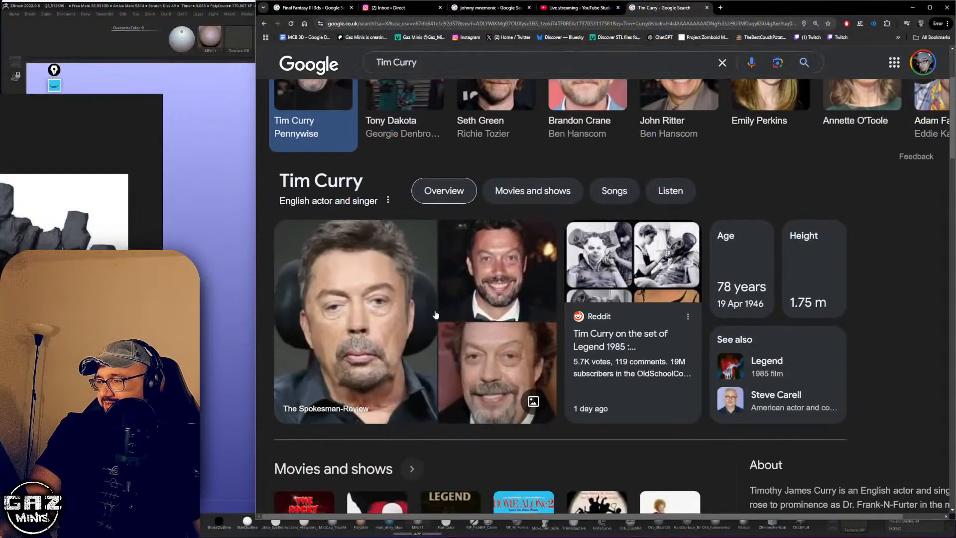
{"action": "scroll", "coordinate": [580, 311], "scroll_direction": "down", "scroll_amount": 2}
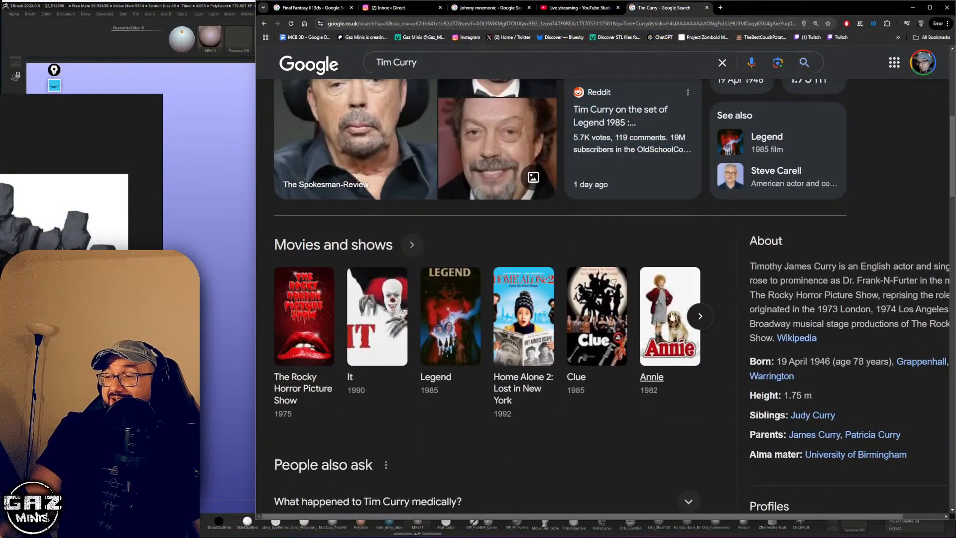
{"action": "scroll", "coordinate": [617, 344], "scroll_direction": "up", "scroll_amount": 3}
{"action": "scroll", "coordinate": [618, 330], "scroll_direction": "up", "scroll_amount": 3}
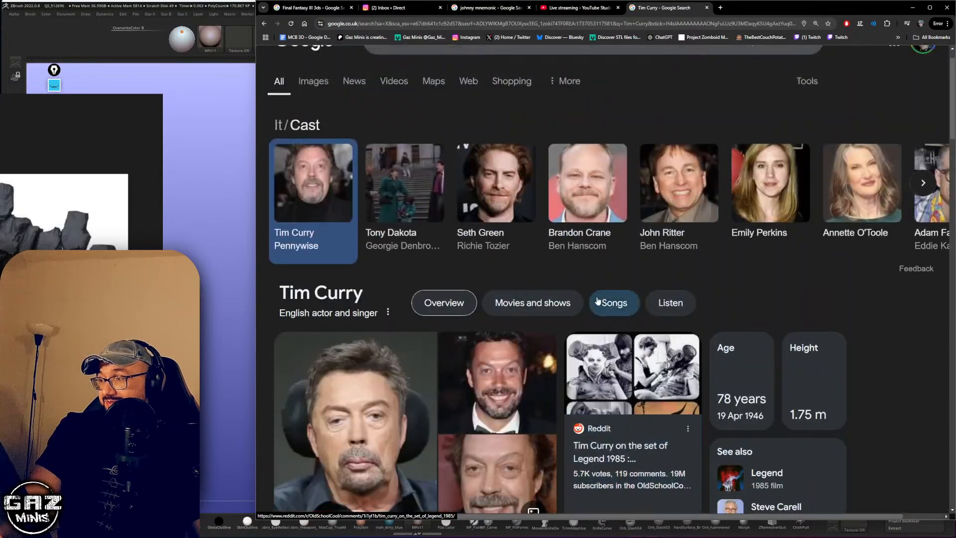
{"action": "scroll", "coordinate": [441, 213], "scroll_direction": "up", "scroll_amount": 1}
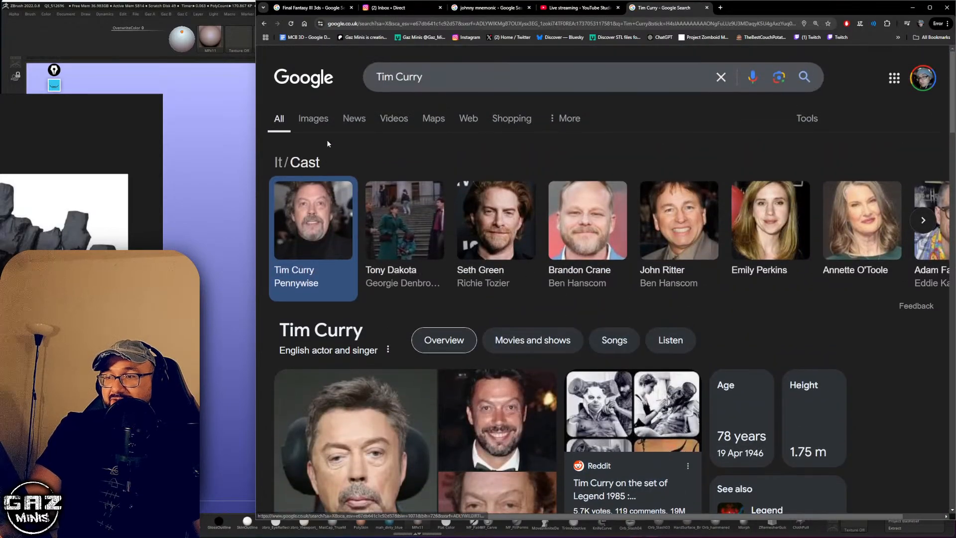
{"action": "scroll", "coordinate": [303, 238], "scroll_direction": "down", "scroll_amount": 3}
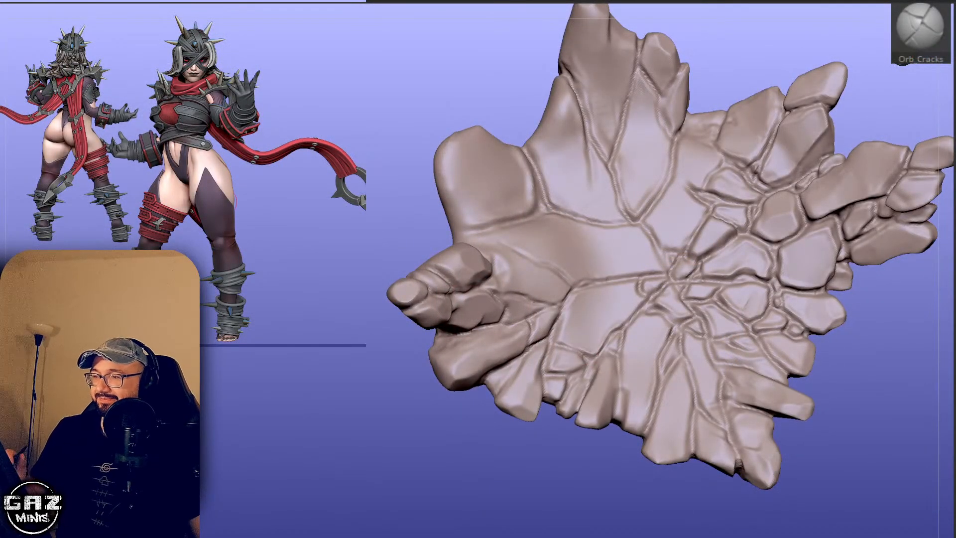
Carve a new crack with Orb Cracks from the narrow corner rocks inward to the cracks near the base's centre.
{"action": "mouse_move", "coordinate": [530, 463]}
{"action": "left_mouse_down"}
{"action": "mouse_move", "coordinate": [525, 471]}
{"action": "mouse_move", "coordinate": [530, 438]}
{"action": "mouse_move", "coordinate": [491, 442]}
{"action": "left_mouse_up"}
{"action": "left_click_drag", "start_coordinate": [474, 279], "coordinate": [476, 252]}
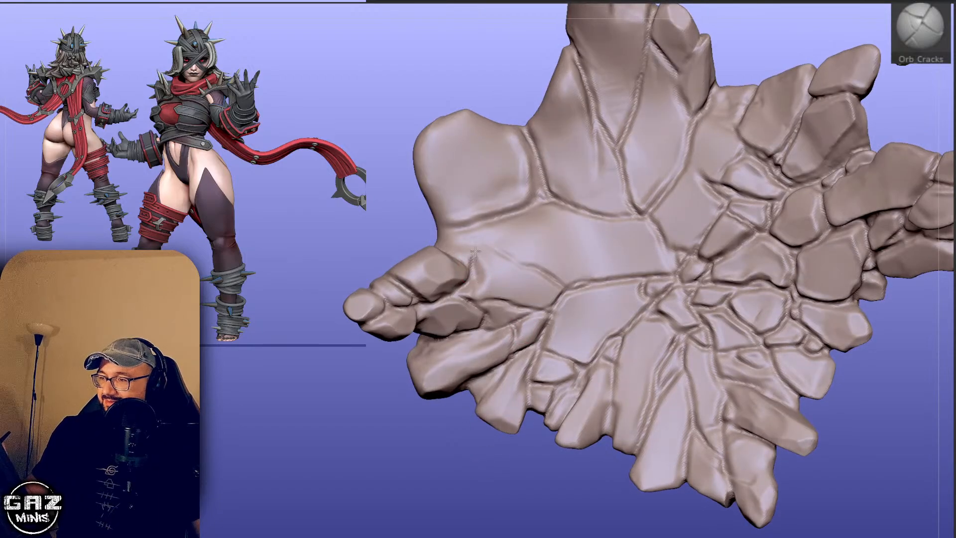
{"action": "left_click_drag", "start_coordinate": [467, 451], "coordinate": [468, 441]}
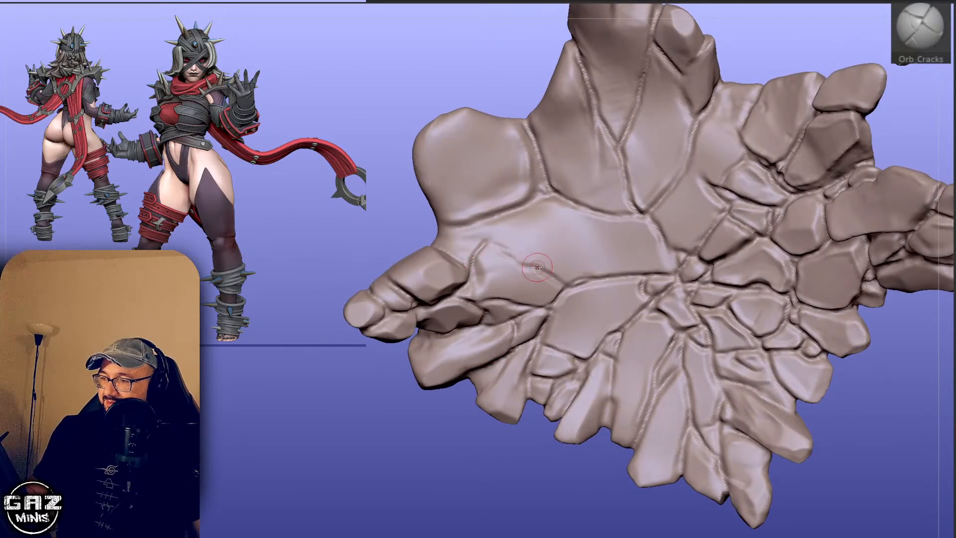
{"action": "left_click_drag", "start_coordinate": [512, 479], "coordinate": [511, 462]}
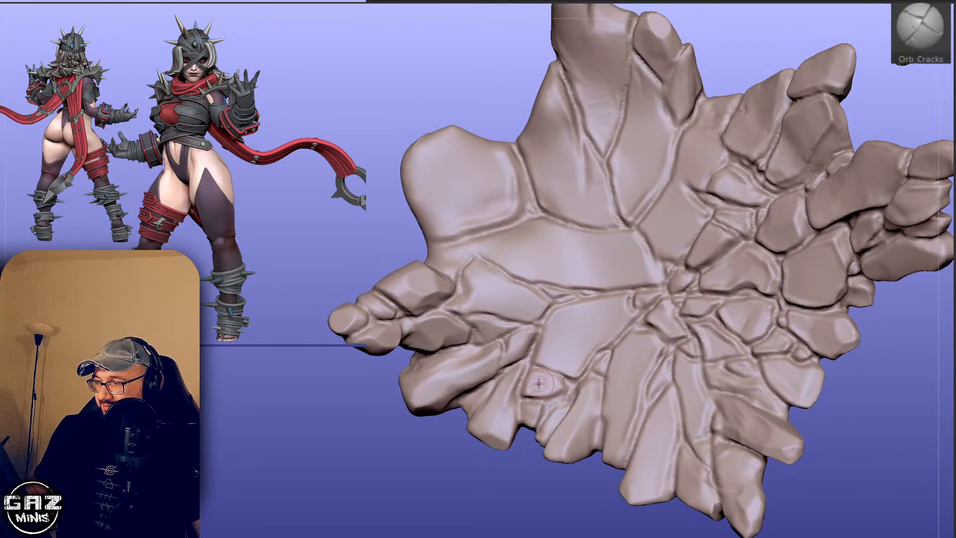
Deepen and extend the cracks around the slab beside the narrow corner rocks so it reads as a separate stone.
{"action": "mouse_move", "coordinate": [522, 473]}
{"action": "left_mouse_down"}
{"action": "mouse_move", "coordinate": [464, 459]}
{"action": "mouse_move", "coordinate": [467, 475]}
{"action": "left_mouse_up"}
{"action": "mouse_move", "coordinate": [475, 516]}
{"action": "left_mouse_down"}
{"action": "mouse_move", "coordinate": [458, 478]}
{"action": "mouse_move", "coordinate": [419, 480]}
{"action": "left_mouse_up"}
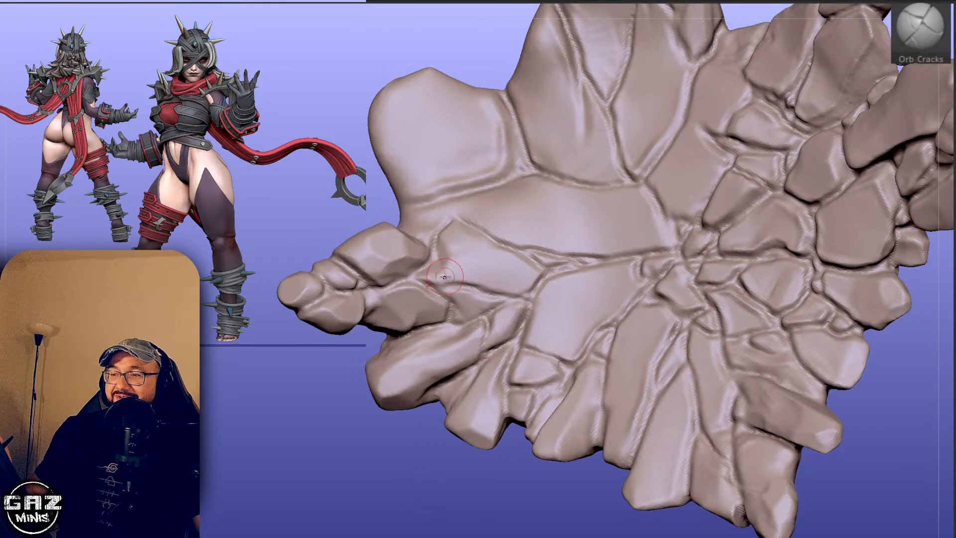
{"action": "left_click_drag", "start_coordinate": [429, 423], "coordinate": [442, 456], "text": "alt"}
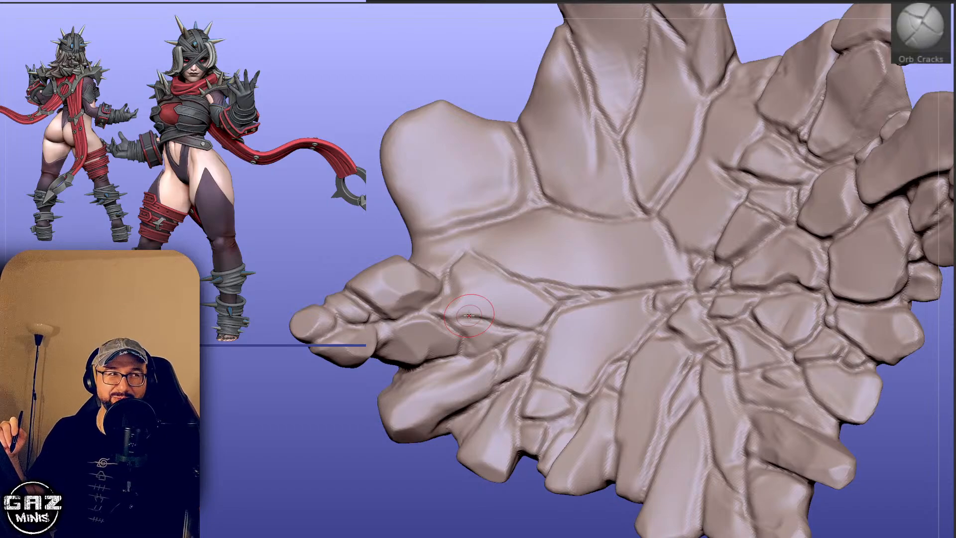
{"action": "mouse_move", "coordinate": [456, 478]}
{"action": "left_mouse_down"}
{"action": "mouse_move", "coordinate": [443, 512]}
{"action": "mouse_move", "coordinate": [464, 428]}
{"action": "left_mouse_up"}
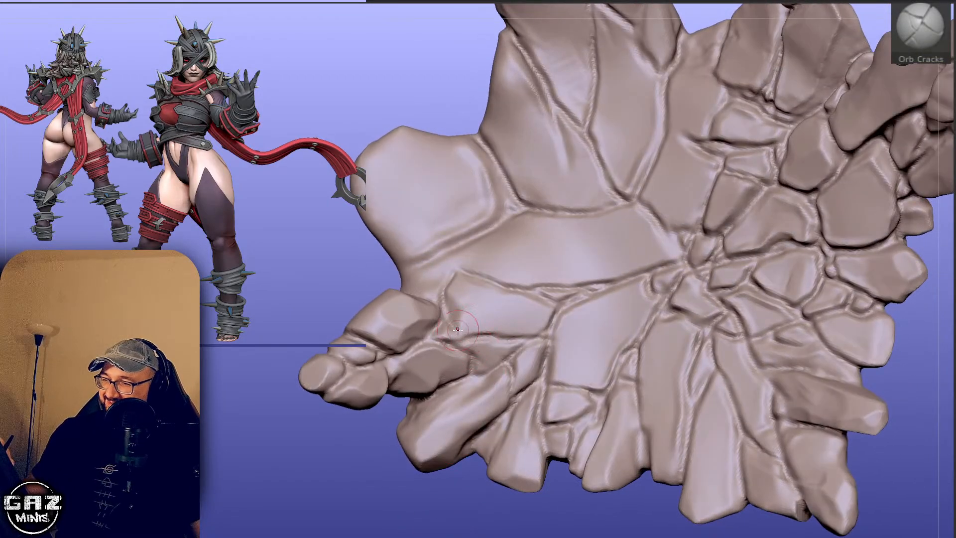
{"action": "left_click_drag", "start_coordinate": [475, 490], "coordinate": [470, 519]}
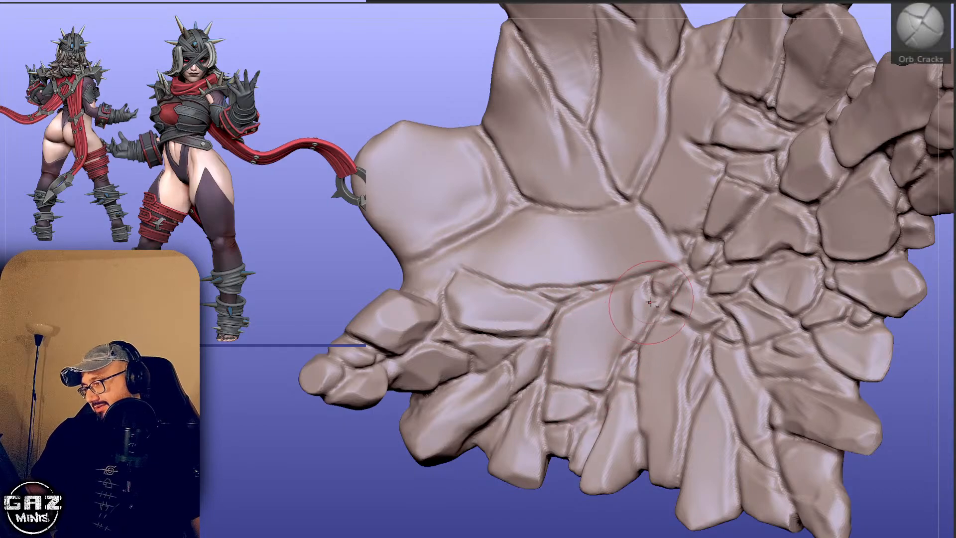
Polish the slab corner near the centre of the cracks with hPolish and sharpen the adjoining crack with Orb Cracks.
{"action": "key", "text": "b"}
{"action": "key", "text": "h"}
{"action": "key", "text": "p"}
{"action": "key", "text": "s"}
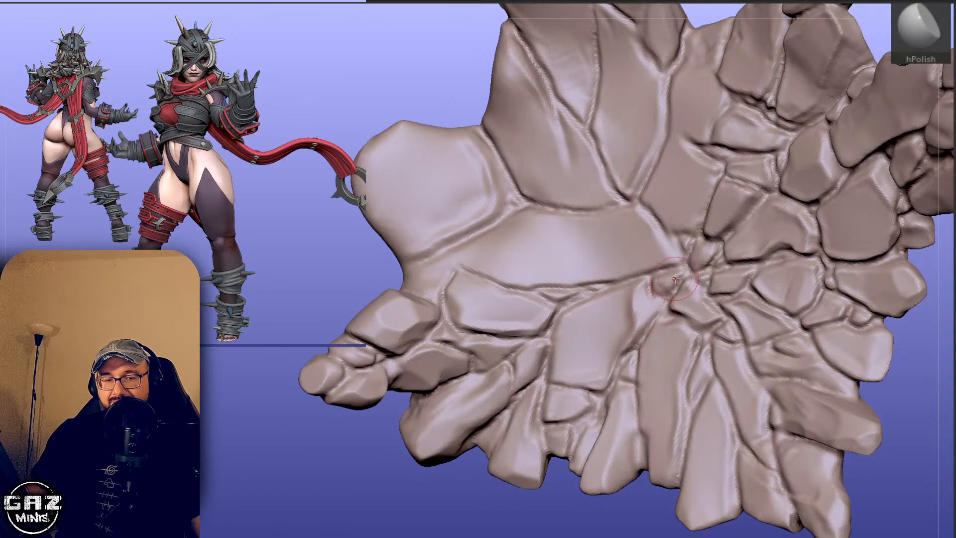
{"action": "key", "text": "1"}
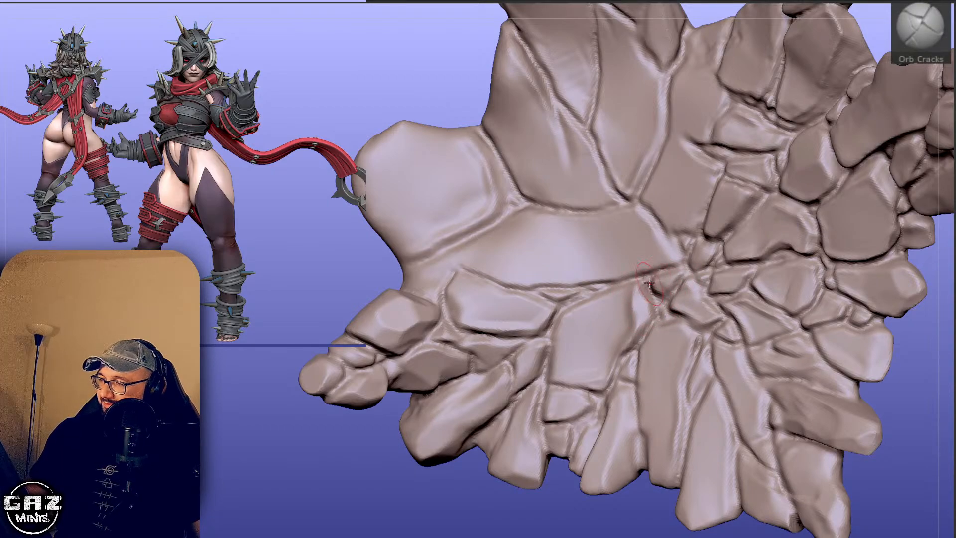
{"action": "left_click_drag", "start_coordinate": [384, 524], "coordinate": [389, 531], "text": "alt"}
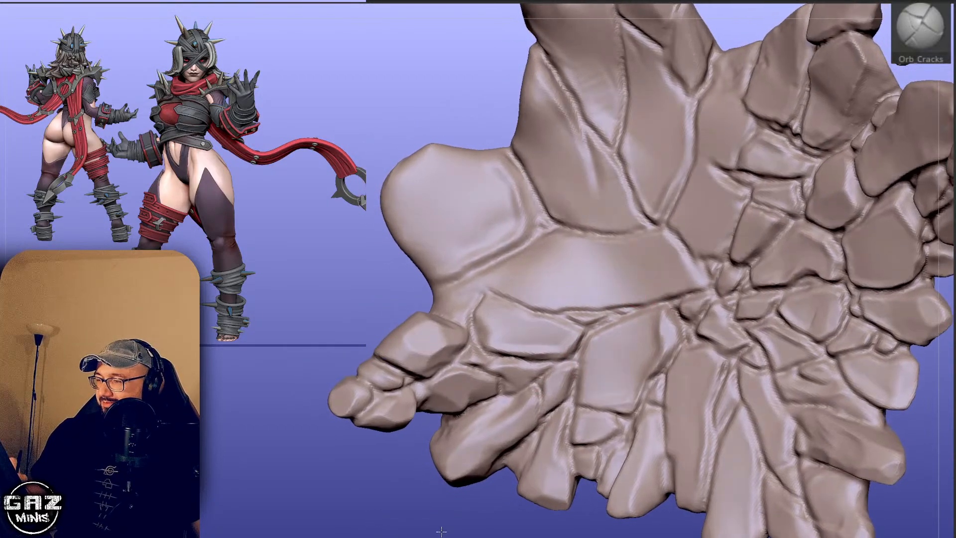
Show the whole figure again and lower the rock base along the vertical axis onto the plinth.
{"action": "left_click_drag", "start_coordinate": [438, 529], "coordinate": [443, 413]}
{"action": "key", "text": "alt+s"}
{"action": "mouse_move", "coordinate": [942, 275]}
{"action": "left_mouse_down", "text": "alt"}
{"action": "mouse_move", "coordinate": [913, 268]}
{"action": "mouse_move", "coordinate": [894, 198]}
{"action": "mouse_move", "coordinate": [899, 209]}
{"action": "mouse_move", "coordinate": [841, 211]}
{"action": "left_mouse_up", "text": "alt"}
{"action": "left_click_drag", "start_coordinate": [841, 212], "coordinate": [821, 228], "text": "alt"}
{"action": "key", "text": "w"}
{"action": "left_click", "coordinate": [756, 243]}
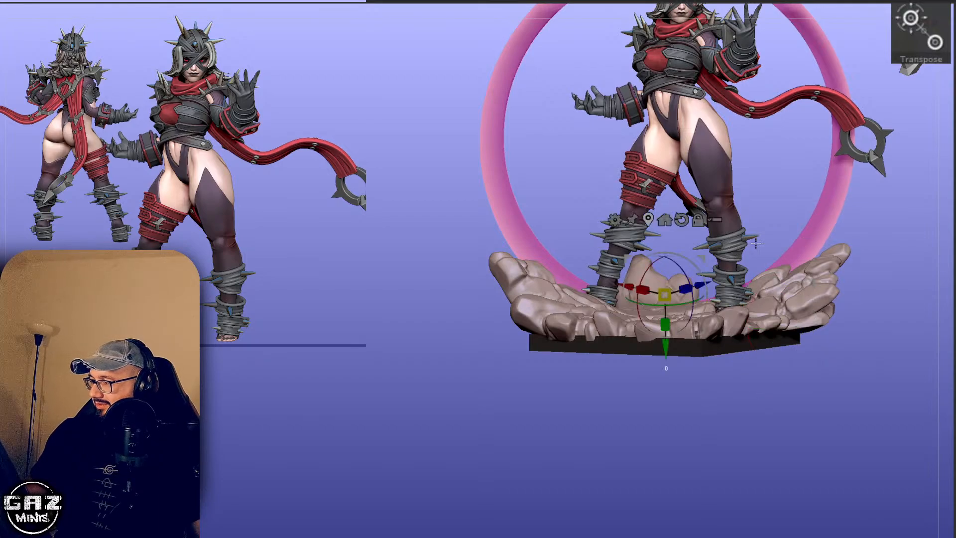
{"action": "mouse_move", "coordinate": [713, 377]}
{"action": "left_mouse_down"}
{"action": "mouse_move", "coordinate": [672, 313]}
{"action": "mouse_move", "coordinate": [697, 316]}
{"action": "mouse_move", "coordinate": [800, 401]}
{"action": "mouse_move", "coordinate": [768, 390]}
{"action": "mouse_move", "coordinate": [776, 413]}
{"action": "mouse_move", "coordinate": [741, 339]}
{"action": "left_mouse_up"}
{"action": "key", "text": "q"}
{"action": "left_click_drag", "start_coordinate": [781, 241], "coordinate": [747, 361]}
{"action": "key", "text": "w"}
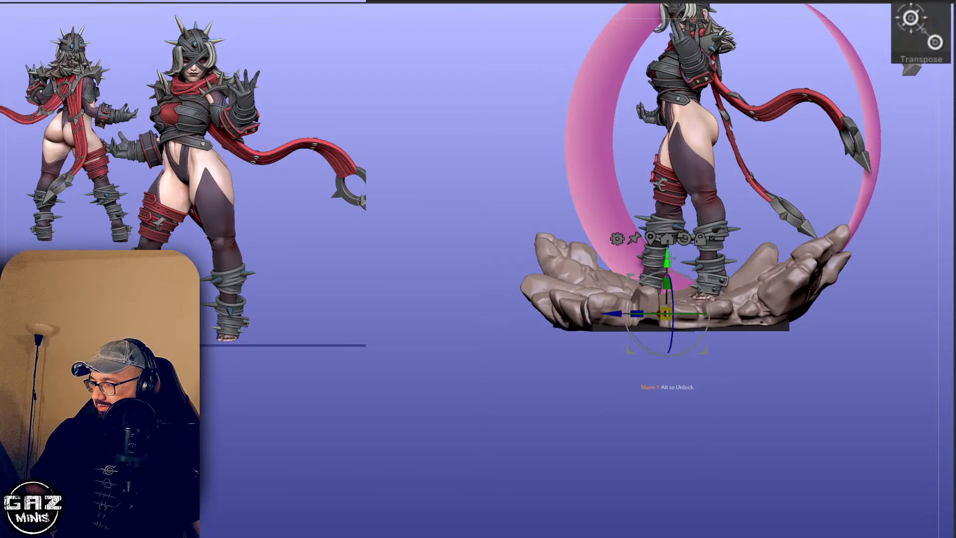
{"action": "key", "text": "q"}
{"action": "mouse_move", "coordinate": [826, 363]}
{"action": "left_mouse_down"}
{"action": "mouse_move", "coordinate": [847, 356]}
{"action": "mouse_move", "coordinate": [850, 310]}
{"action": "mouse_move", "coordinate": [775, 296]}
{"action": "mouse_move", "coordinate": [819, 274]}
{"action": "mouse_move", "coordinate": [798, 285]}
{"action": "left_mouse_up"}
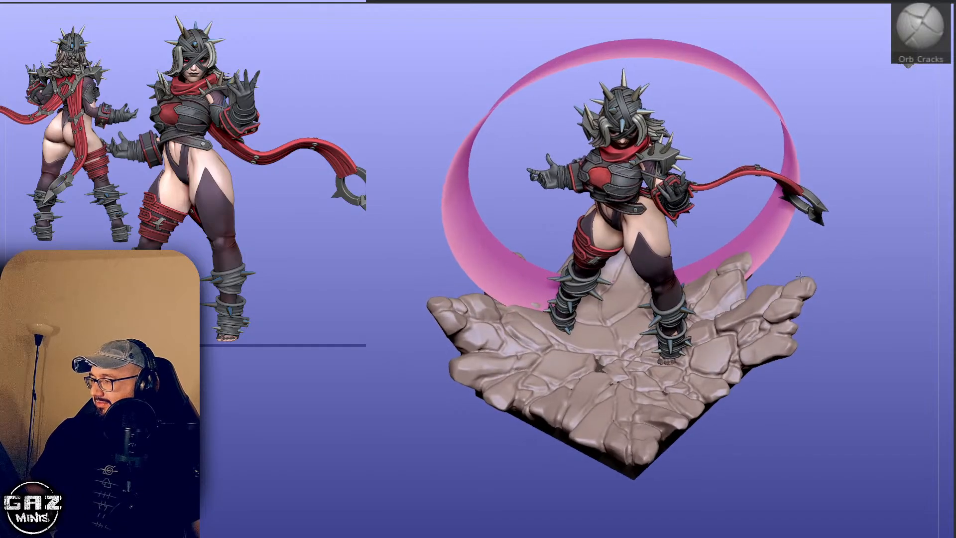
Examine the rock base in isolation and from the side against the plinth, checking its polyframe.
{"action": "key", "text": "f"}
{"action": "key", "text": "alt+s"}
{"action": "left_click_drag", "start_coordinate": [800, 224], "coordinate": [793, 236]}
{"action": "key", "text": "b"}
{"action": "key", "text": "t"}
{"action": "key", "text": "d"}
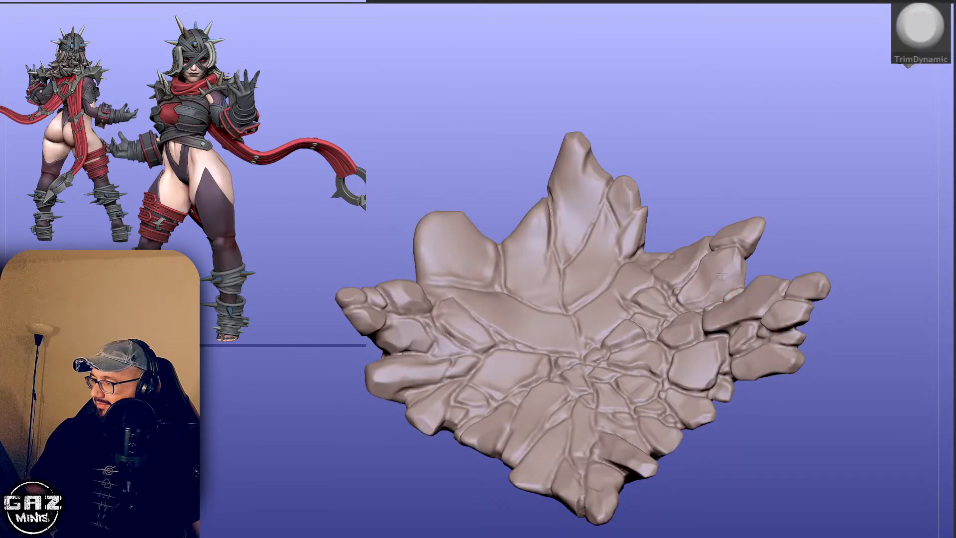
{"action": "mouse_move", "coordinate": [770, 250]}
{"action": "left_mouse_down"}
{"action": "mouse_move", "coordinate": [765, 258]}
{"action": "mouse_move", "coordinate": [832, 207]}
{"action": "mouse_move", "coordinate": [851, 229]}
{"action": "mouse_move", "coordinate": [853, 209]}
{"action": "mouse_move", "coordinate": [860, 214]}
{"action": "mouse_move", "coordinate": [826, 429]}
{"action": "mouse_move", "coordinate": [823, 403]}
{"action": "mouse_move", "coordinate": [777, 329]}
{"action": "left_mouse_up"}
{"action": "left_click", "coordinate": [832, 208]}
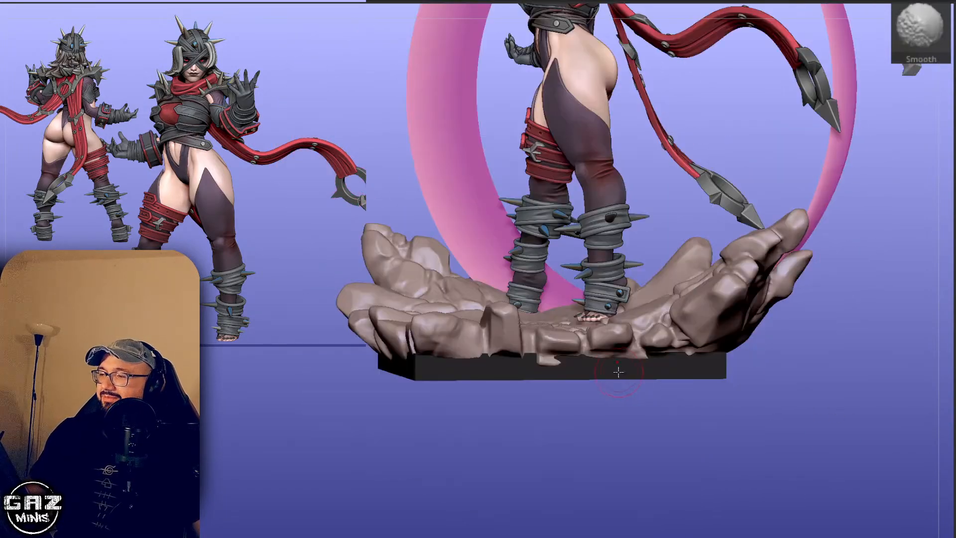
{"action": "key", "text": "shift+f"}
{"action": "key", "text": "w"}
{"action": "key", "text": "q"}
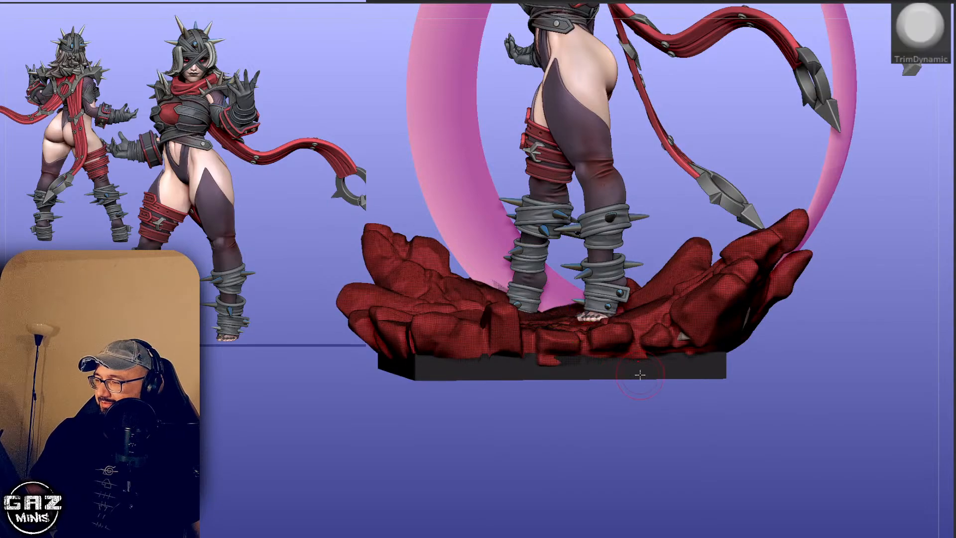
{"action": "key", "text": "shift+f"}
{"action": "key", "text": "w"}
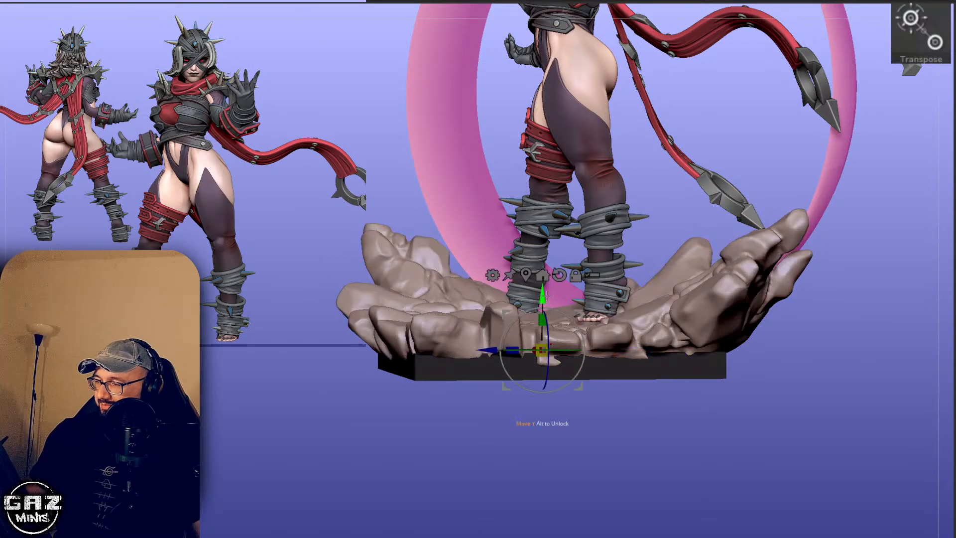
{"action": "key", "text": "q"}
Inflate the sunken rock at the centre of the cracks with the Inflat brush to cover the plinth showing through.
{"action": "left_click_drag", "start_coordinate": [604, 439], "coordinate": [584, 368]}
{"action": "right_click_drag", "start_coordinate": [732, 323], "coordinate": [749, 376]}
{"action": "key", "text": "shift+f"}
{"action": "key", "text": "shift+f"}
{"action": "key", "text": "b"}
{"action": "key", "text": "i"}
{"action": "key", "text": "n"}
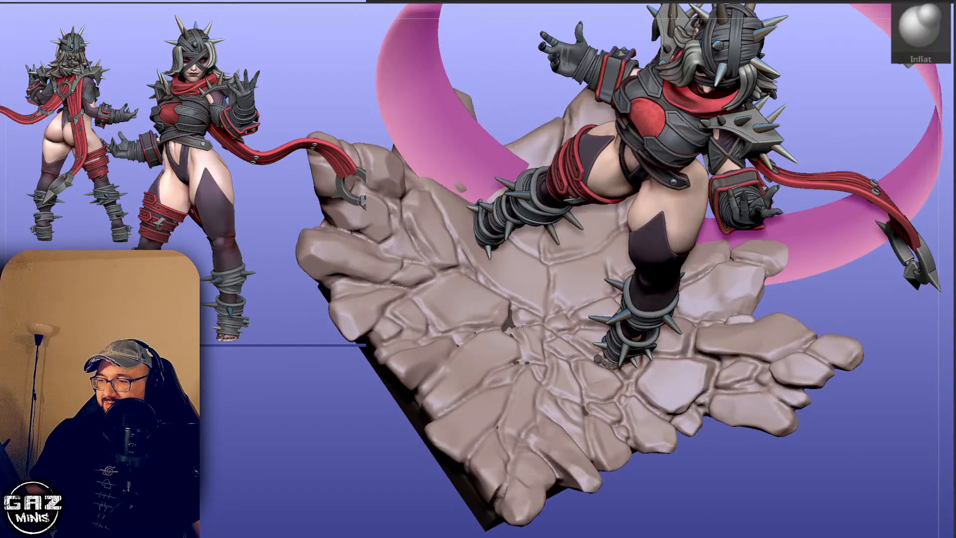
{"action": "left_click_drag", "start_coordinate": [521, 326], "coordinate": [512, 318]}
{"action": "mouse_move", "coordinate": [387, 445]}
{"action": "left_mouse_down"}
{"action": "mouse_move", "coordinate": [407, 497]}
{"action": "mouse_move", "coordinate": [393, 447]}
{"action": "left_mouse_up"}
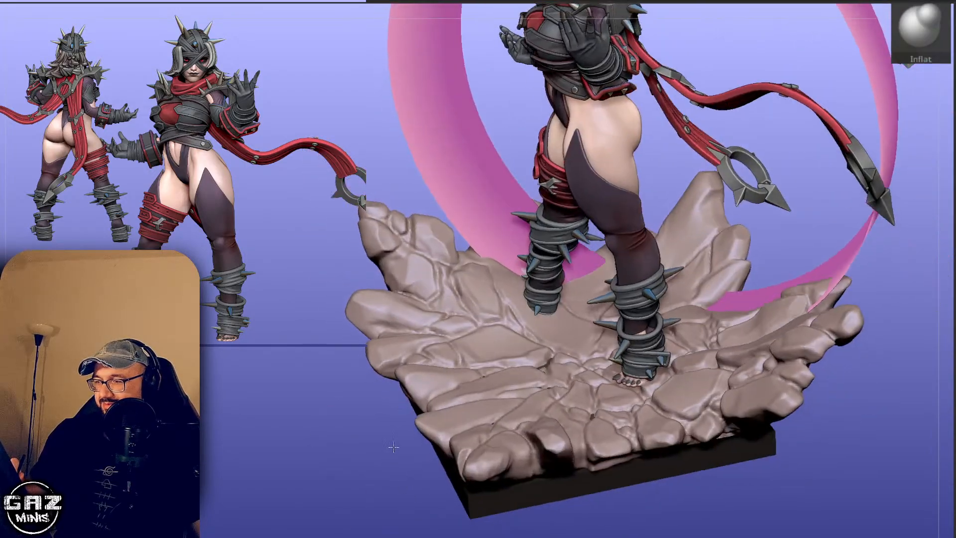
Isolate the rock base and carve a crack with Orb Cracks between the rounded back rock and the narrow corner rocks.
{"action": "key", "text": "alt+s"}
{"action": "left_click_drag", "start_coordinate": [766, 232], "coordinate": [796, 224]}
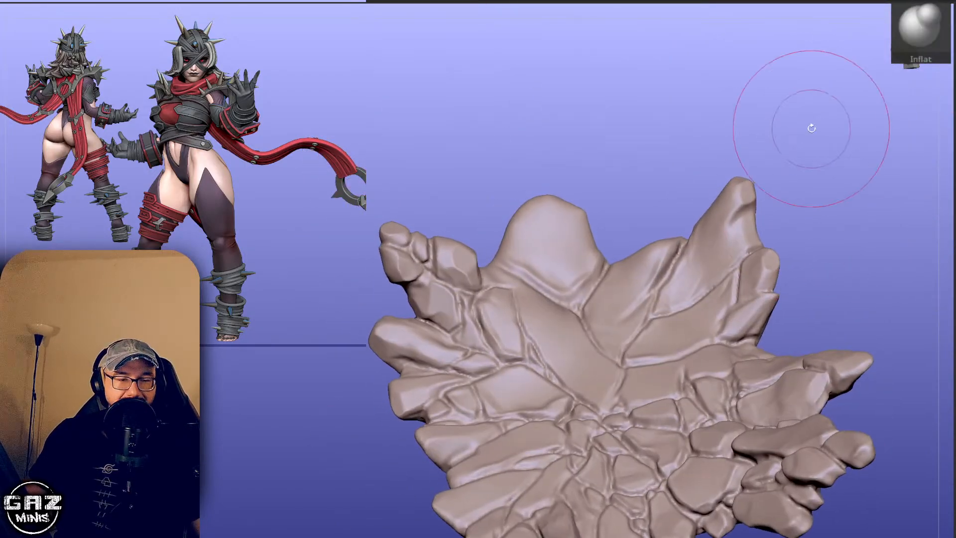
{"action": "left_click_drag", "start_coordinate": [785, 171], "coordinate": [753, 183]}
{"action": "key", "text": "b"}
{"action": "key", "text": "o"}
{"action": "key", "text": "c"}
{"action": "left_click_drag", "start_coordinate": [777, 131], "coordinate": [832, 156], "text": "alt"}
{"action": "mouse_move", "coordinate": [607, 275]}
{"action": "right_mouse_down"}
{"action": "mouse_move", "coordinate": [607, 283]}
{"action": "mouse_move", "coordinate": [569, 295]}
{"action": "mouse_move", "coordinate": [572, 314]}
{"action": "right_mouse_up"}
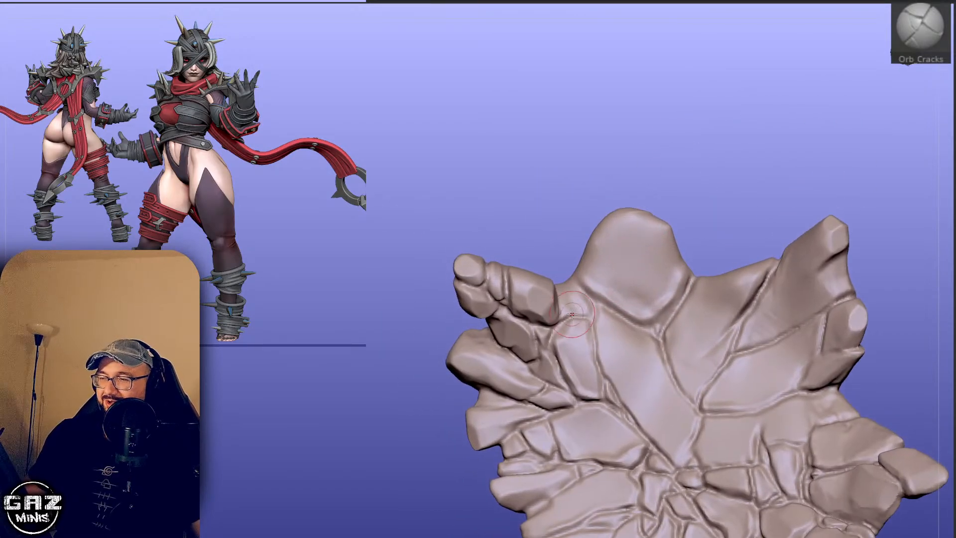
{"action": "key", "text": "alt+s"}
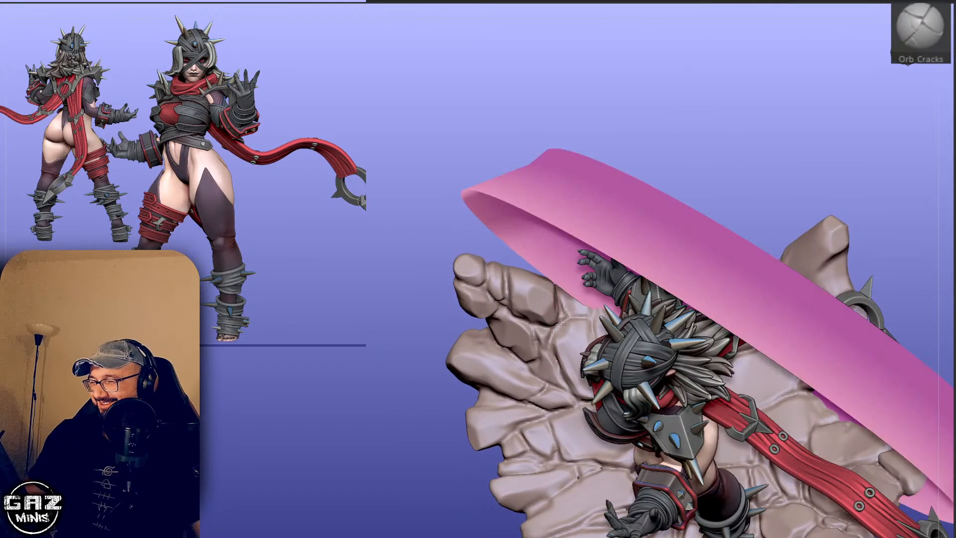
{"action": "key", "text": "alt+s"}
{"action": "mouse_move", "coordinate": [706, 172]}
{"action": "left_mouse_down"}
{"action": "mouse_move", "coordinate": [674, 218]}
{"action": "mouse_move", "coordinate": [708, 179]}
{"action": "mouse_move", "coordinate": [691, 217]}
{"action": "left_mouse_up"}
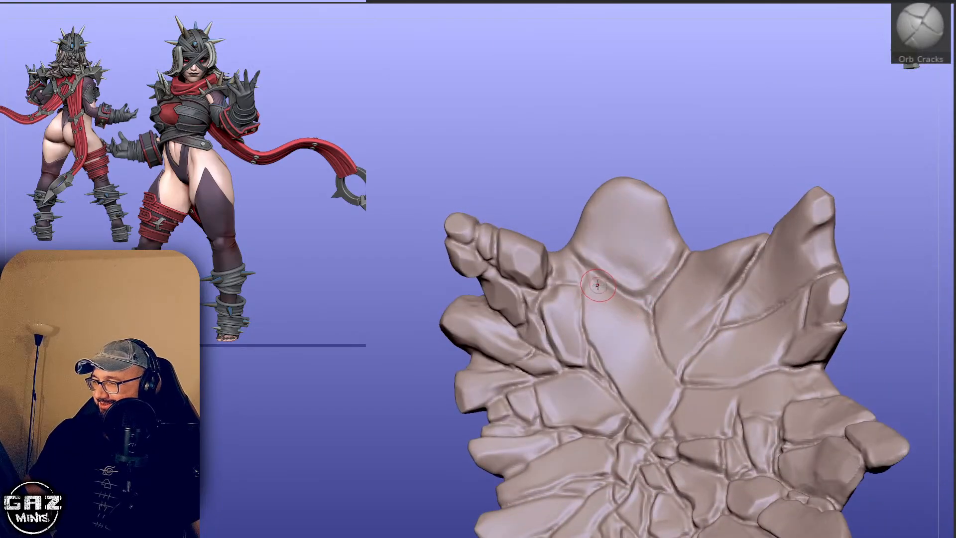
Carve a short crack into the long slab below the rounded back rock, undoing the unwanted strokes.
{"action": "left_click_drag", "start_coordinate": [593, 277], "coordinate": [618, 334]}
{"action": "key", "text": "ctrl+z"}
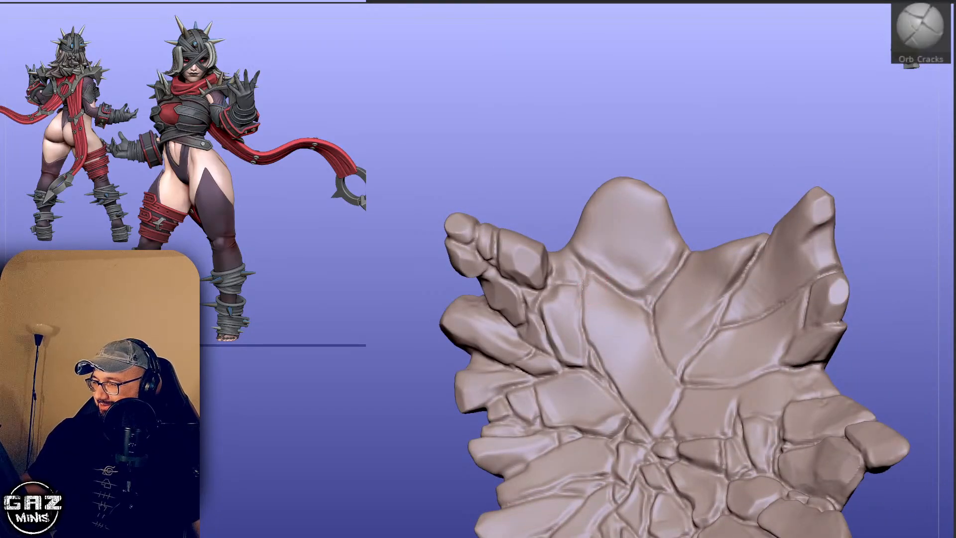
{"action": "key", "text": "ctrl+z"}
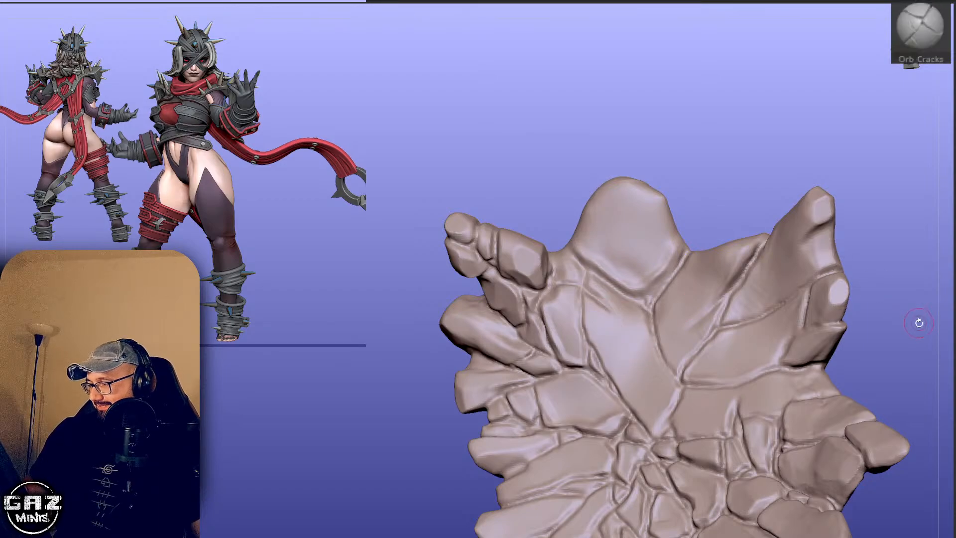
{"action": "left_click_drag", "start_coordinate": [917, 322], "coordinate": [873, 236], "text": "alt"}
{"action": "left_click_drag", "start_coordinate": [872, 236], "coordinate": [893, 242]}
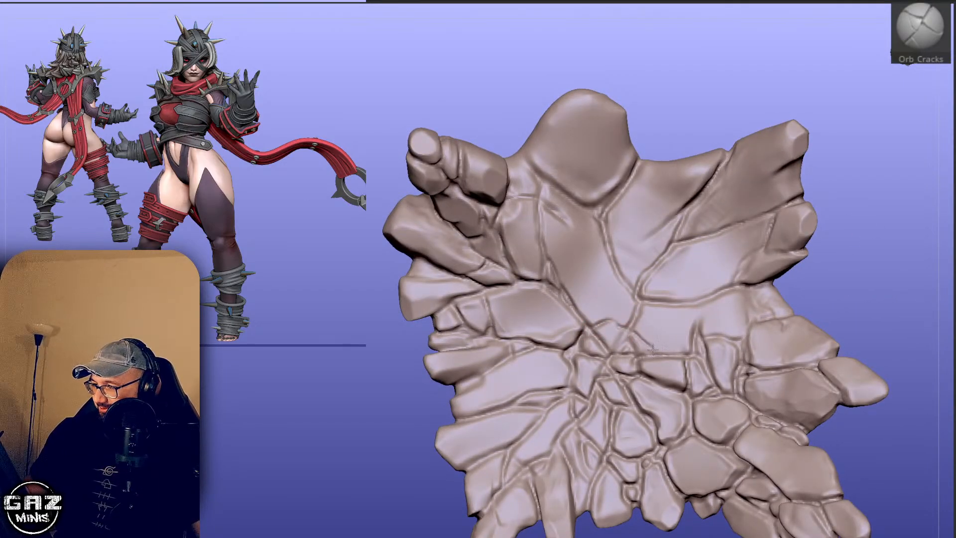
Undo the last crack stroke and carve a short crack from the small central stone into the long slab behind it.
{"action": "key", "text": "ctrl+z"}
{"action": "mouse_move", "coordinate": [613, 323]}
{"action": "left_mouse_down"}
{"action": "mouse_move", "coordinate": [624, 330]}
{"action": "mouse_move", "coordinate": [617, 347]}
{"action": "mouse_move", "coordinate": [627, 327]}
{"action": "left_mouse_up"}
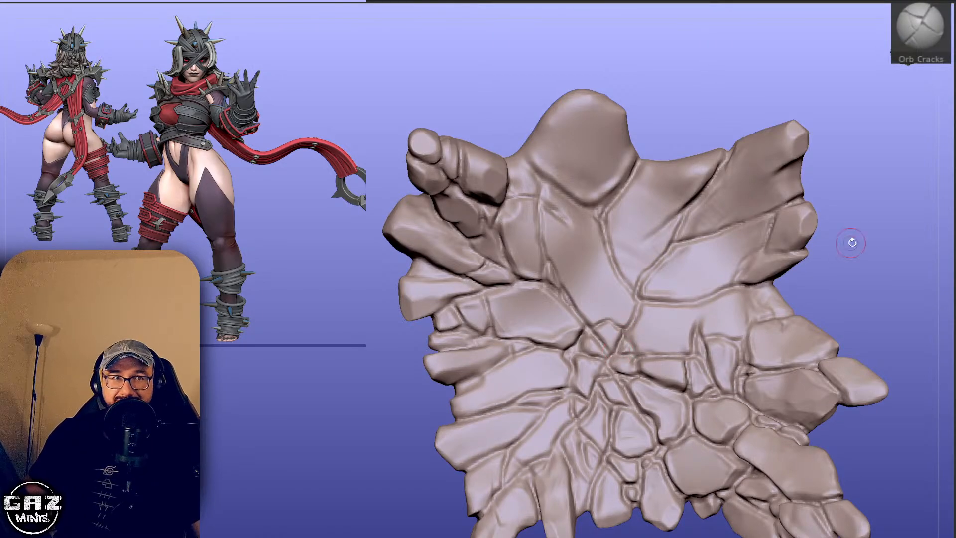
{"action": "left_click_drag", "start_coordinate": [864, 225], "coordinate": [842, 209], "text": "alt"}
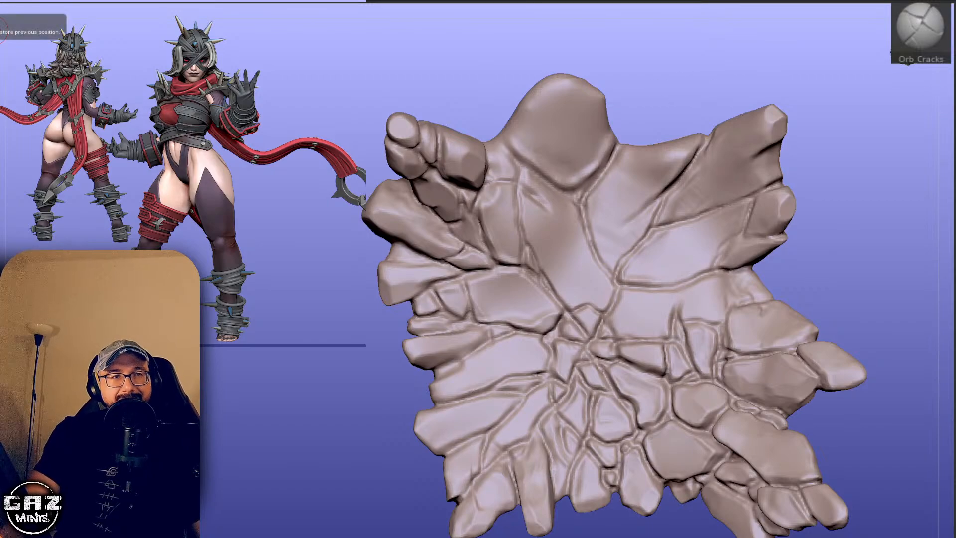
{"action": "left_click_drag", "start_coordinate": [843, 214], "coordinate": [854, 197]}
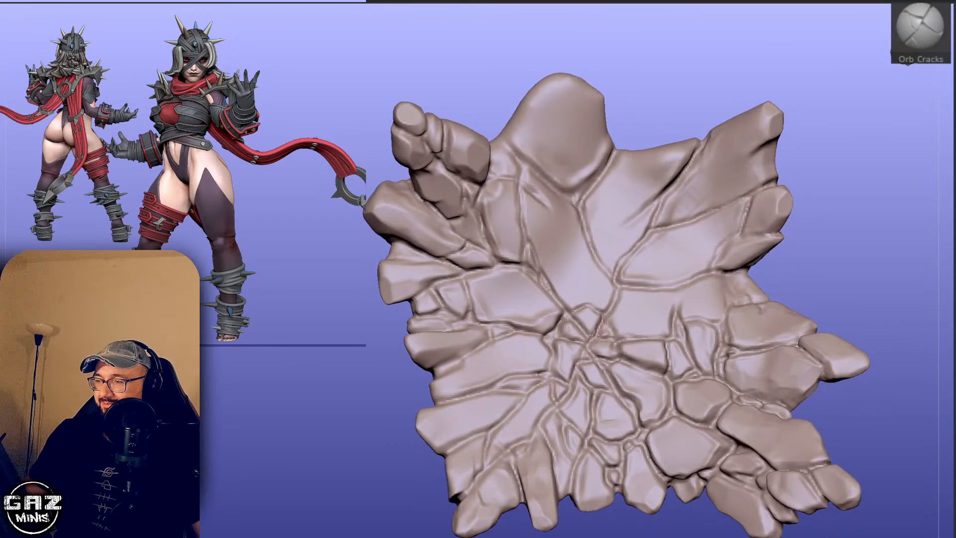
{"action": "left_click_drag", "start_coordinate": [816, 227], "coordinate": [822, 282], "text": "alt"}
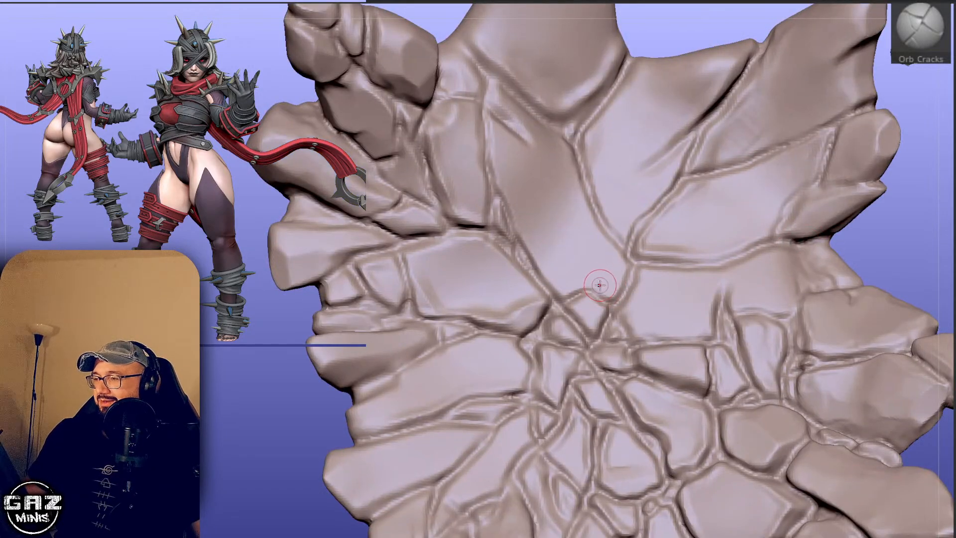
{"action": "left_click_drag", "start_coordinate": [906, 222], "coordinate": [885, 286], "text": "alt"}
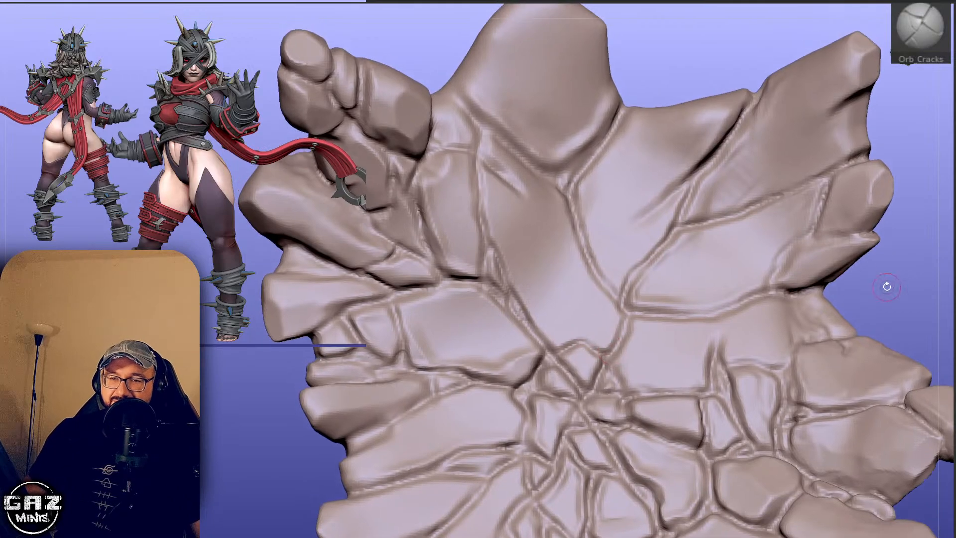
{"action": "left_click_drag", "start_coordinate": [580, 340], "coordinate": [578, 317]}
Bring back the character to compare the rock base with her stance, and isolate the base again.
{"action": "left_click_drag", "start_coordinate": [896, 292], "coordinate": [884, 264]}
{"action": "key", "text": "alt+s"}
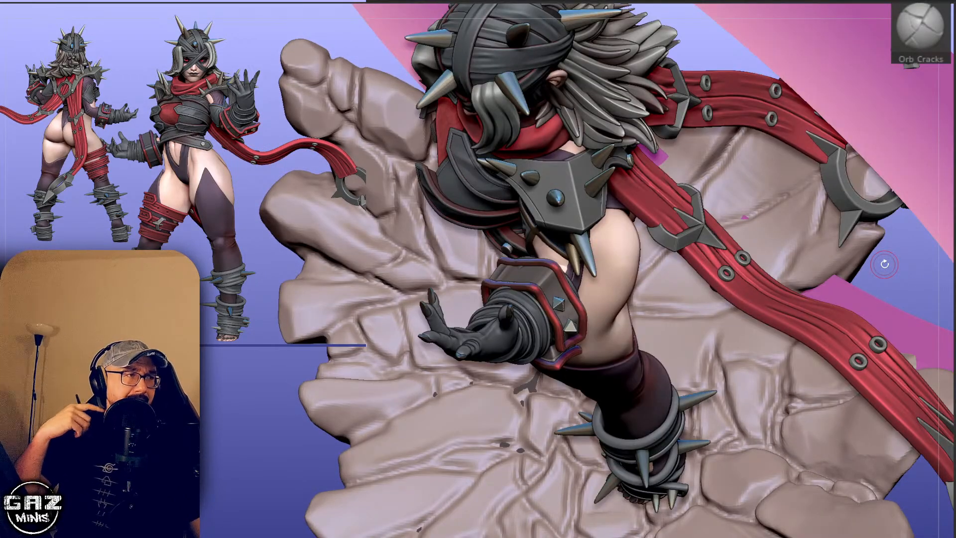
{"action": "key", "text": "alt+s"}
{"action": "left_click_drag", "start_coordinate": [867, 271], "coordinate": [878, 318]}
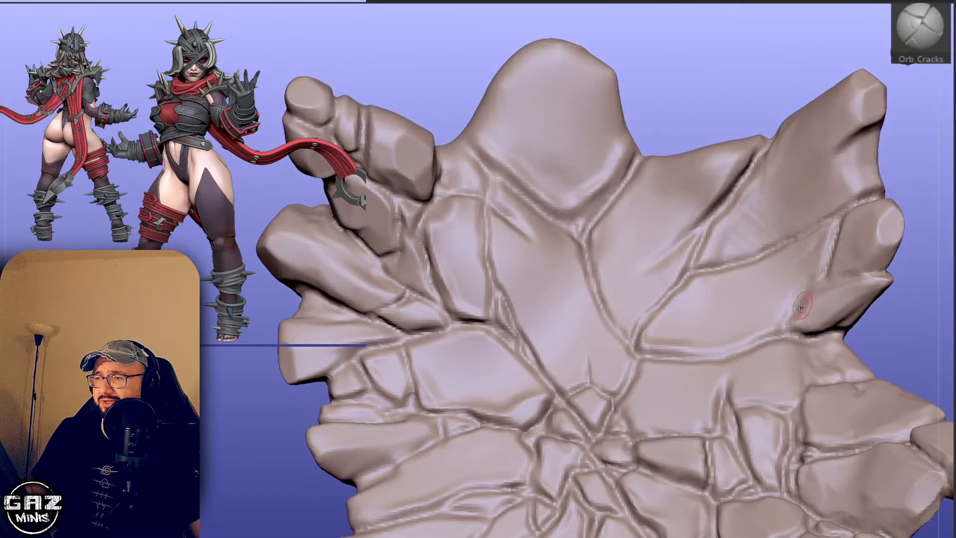
Carve a crack across the long slab below the rounded back rock and continue it down to the small central stones.
{"action": "left_click_drag", "start_coordinate": [670, 131], "coordinate": [674, 113]}
{"action": "key", "text": "s"}
{"action": "left_click_drag", "start_coordinate": [522, 219], "coordinate": [553, 238]}
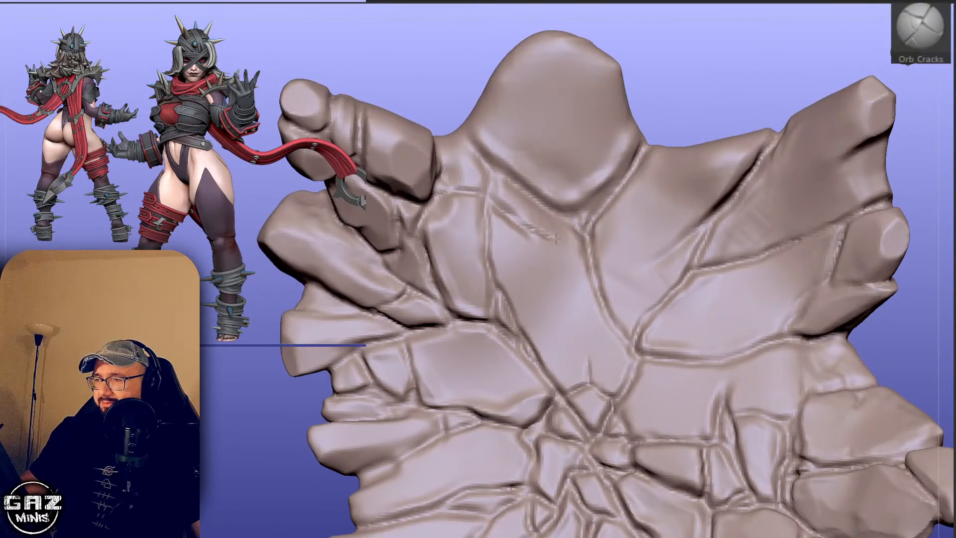
{"action": "left_click_drag", "start_coordinate": [701, 89], "coordinate": [695, 104]}
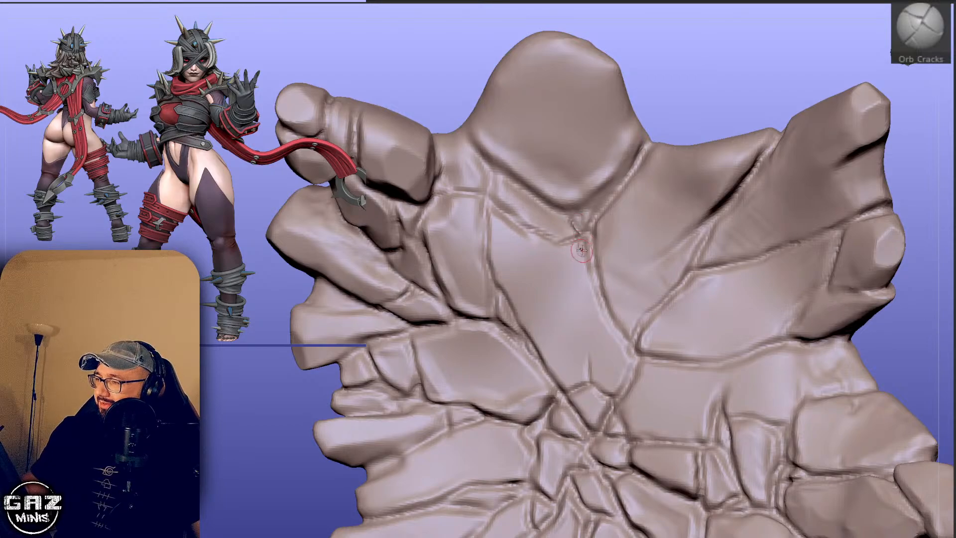
{"action": "left_click_drag", "start_coordinate": [587, 234], "coordinate": [584, 333]}
{"action": "mouse_move", "coordinate": [591, 382]}
{"action": "left_mouse_down"}
{"action": "mouse_move", "coordinate": [579, 252]}
{"action": "mouse_move", "coordinate": [604, 321]}
{"action": "mouse_move", "coordinate": [590, 288]}
{"action": "mouse_move", "coordinate": [592, 372]}
{"action": "left_mouse_up"}
{"action": "mouse_move", "coordinate": [591, 333]}
{"action": "left_mouse_down"}
{"action": "mouse_move", "coordinate": [593, 369]}
{"action": "mouse_move", "coordinate": [610, 391]}
{"action": "mouse_move", "coordinate": [628, 372]}
{"action": "left_mouse_up"}
{"action": "left_click_drag", "start_coordinate": [629, 333], "coordinate": [601, 408]}
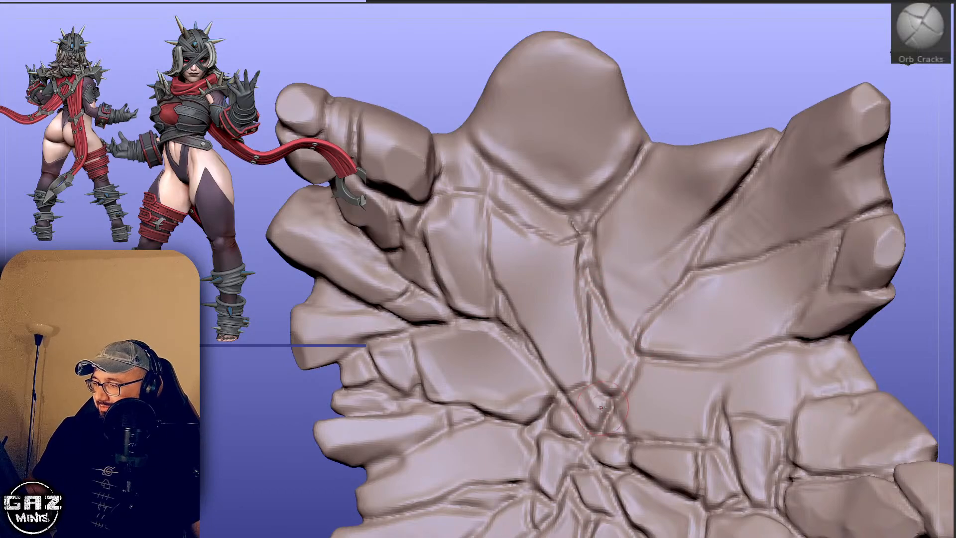
{"action": "left_click_drag", "start_coordinate": [738, 76], "coordinate": [703, 120]}
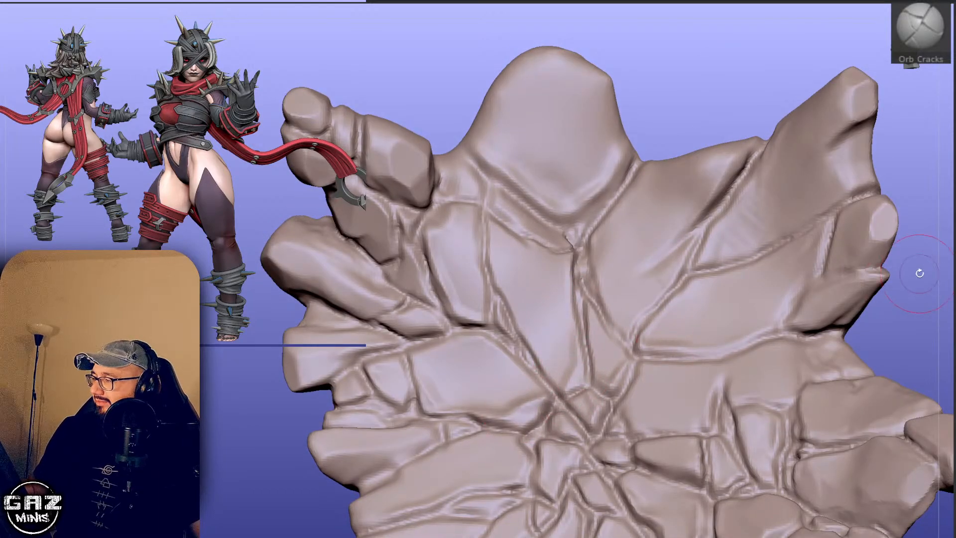
{"action": "left_click_drag", "start_coordinate": [924, 240], "coordinate": [890, 259]}
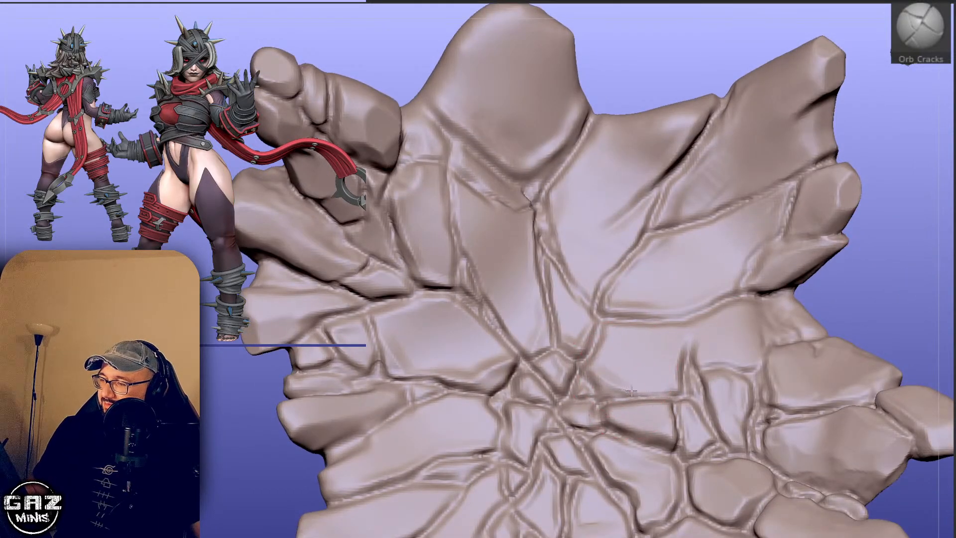
Extend the crack stub above the small inner rocks with Orb Cracks until it splits the broad stone behind them.
{"action": "mouse_move", "coordinate": [864, 298]}
{"action": "left_mouse_down"}
{"action": "mouse_move", "coordinate": [869, 234]}
{"action": "mouse_move", "coordinate": [797, 236]}
{"action": "mouse_move", "coordinate": [796, 199]}
{"action": "mouse_move", "coordinate": [802, 205]}
{"action": "left_mouse_up"}
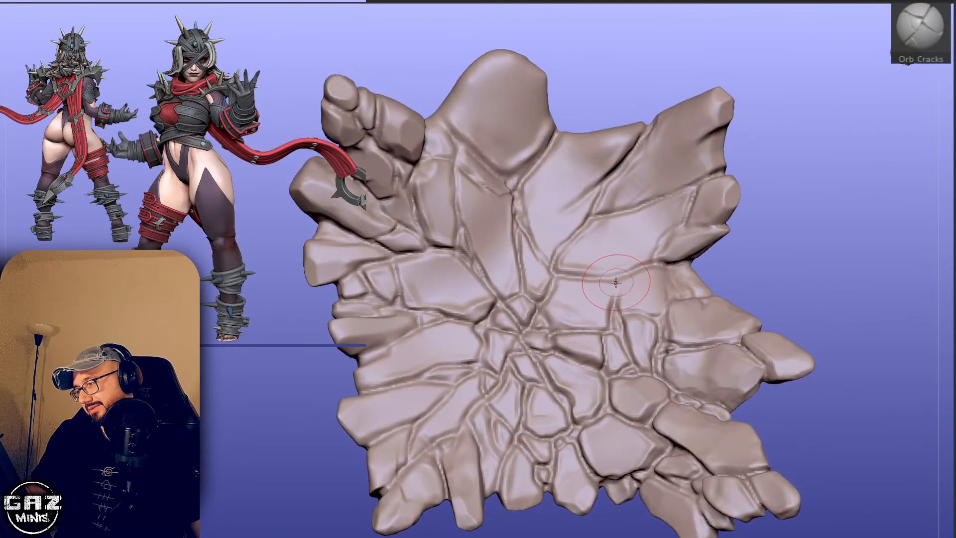
{"action": "left_click_drag", "start_coordinate": [617, 313], "coordinate": [620, 323]}
{"action": "mouse_move", "coordinate": [756, 243]}
{"action": "left_mouse_down"}
{"action": "mouse_move", "coordinate": [770, 213]}
{"action": "mouse_move", "coordinate": [711, 269]}
{"action": "mouse_move", "coordinate": [814, 213]}
{"action": "mouse_move", "coordinate": [834, 183]}
{"action": "mouse_move", "coordinate": [829, 215]}
{"action": "left_mouse_up"}
{"action": "key", "text": "b"}
{"action": "key", "text": "h"}
{"action": "key", "text": "p"}
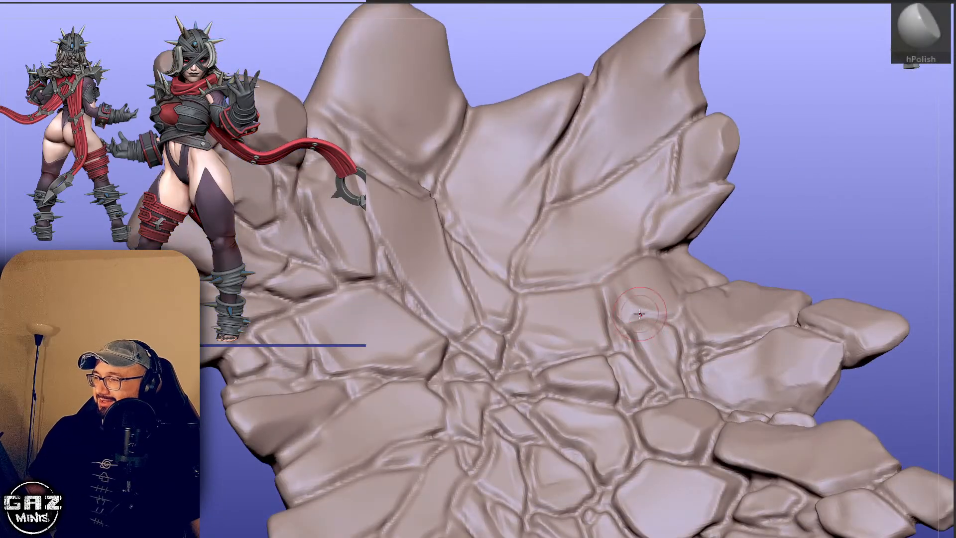
{"action": "left_click_drag", "start_coordinate": [761, 247], "coordinate": [772, 226]}
{"action": "key", "text": "b"}
{"action": "key", "text": "o"}
{"action": "key", "text": "c"}
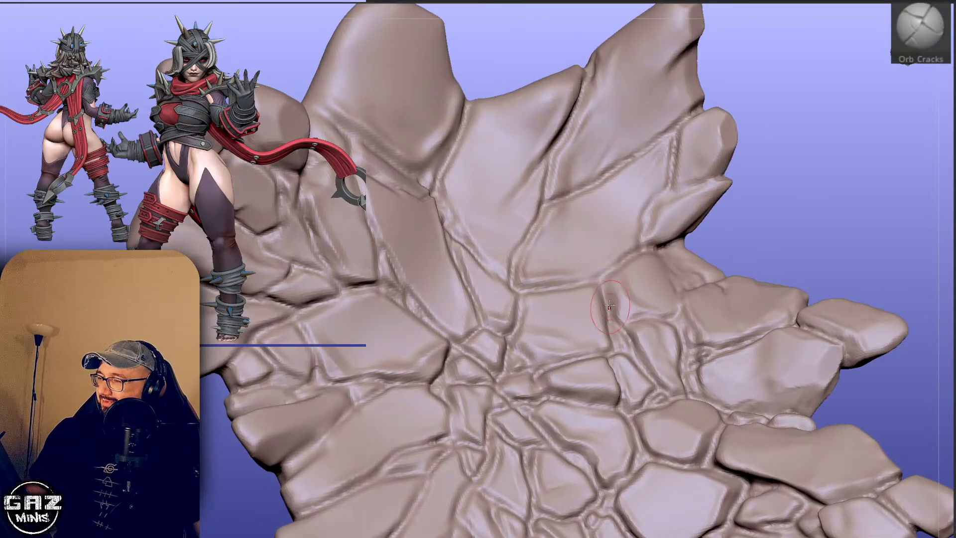
{"action": "left_click_drag", "start_coordinate": [642, 259], "coordinate": [592, 275]}
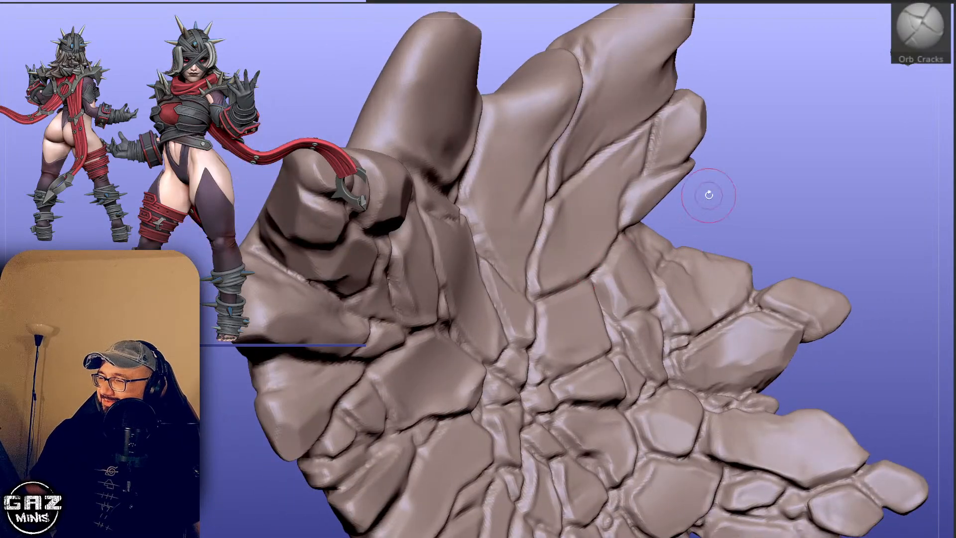
Build up the sloping slab beside the two small corner rocks with ClayBuildup and flatten it with hPolish.
{"action": "mouse_move", "coordinate": [708, 195]}
{"action": "left_mouse_down"}
{"action": "mouse_move", "coordinate": [743, 250]}
{"action": "mouse_move", "coordinate": [764, 212]}
{"action": "mouse_move", "coordinate": [743, 285]}
{"action": "left_mouse_up"}
{"action": "key", "text": "s"}
{"action": "right_click_drag", "start_coordinate": [585, 329], "coordinate": [656, 259]}
{"action": "key", "text": "1"}
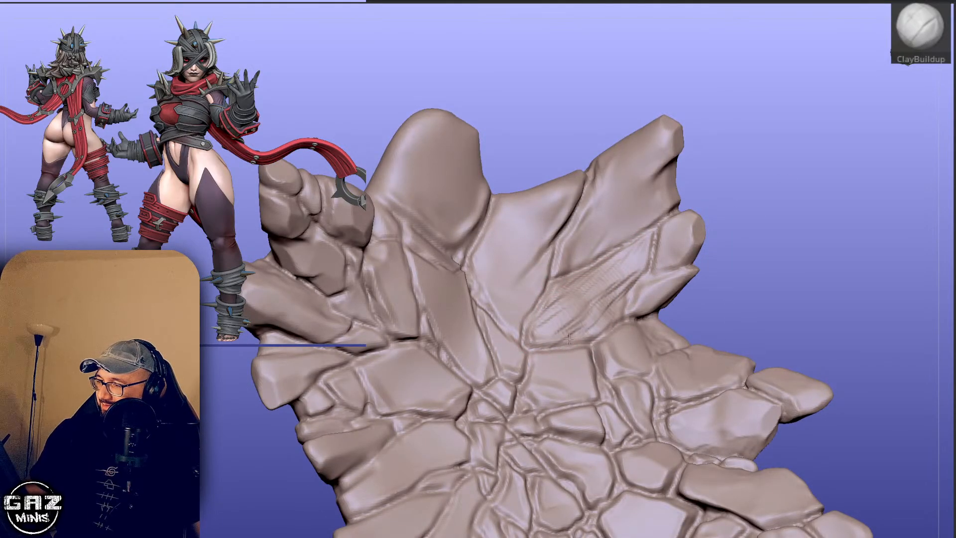
{"action": "left_click_drag", "start_coordinate": [573, 282], "coordinate": [549, 300]}
{"action": "key", "text": "2"}
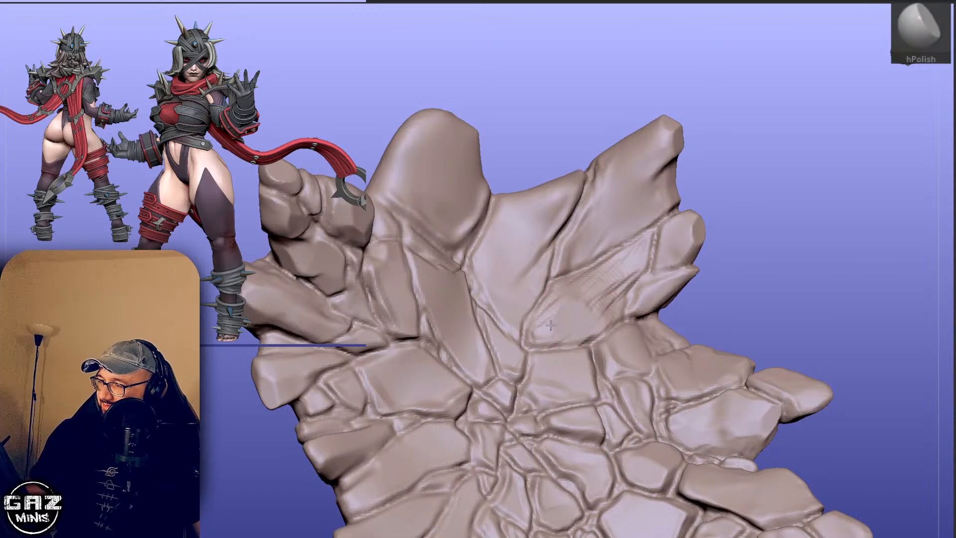
{"action": "mouse_move", "coordinate": [779, 185]}
{"action": "left_mouse_down"}
{"action": "mouse_move", "coordinate": [763, 213]}
{"action": "mouse_move", "coordinate": [713, 227]}
{"action": "left_mouse_up"}
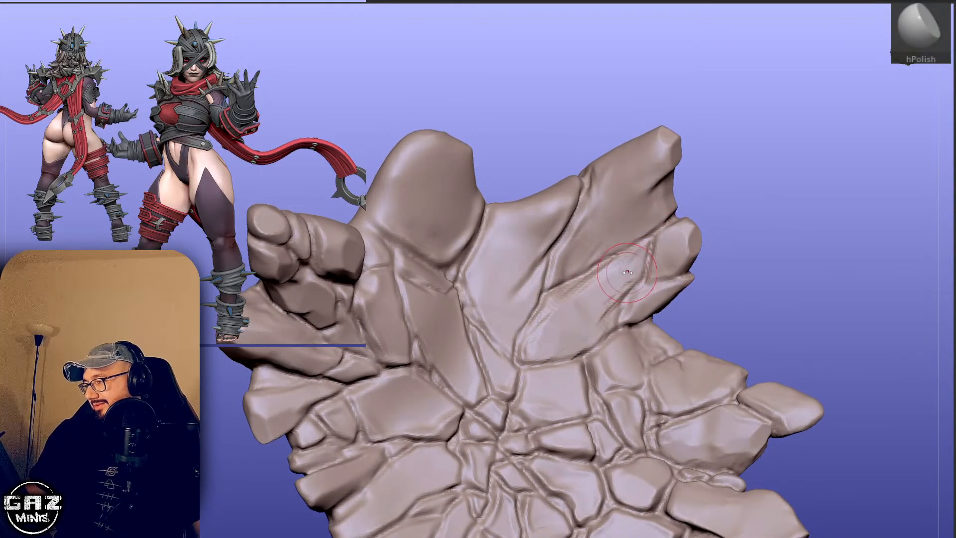
{"action": "key", "text": "1"}
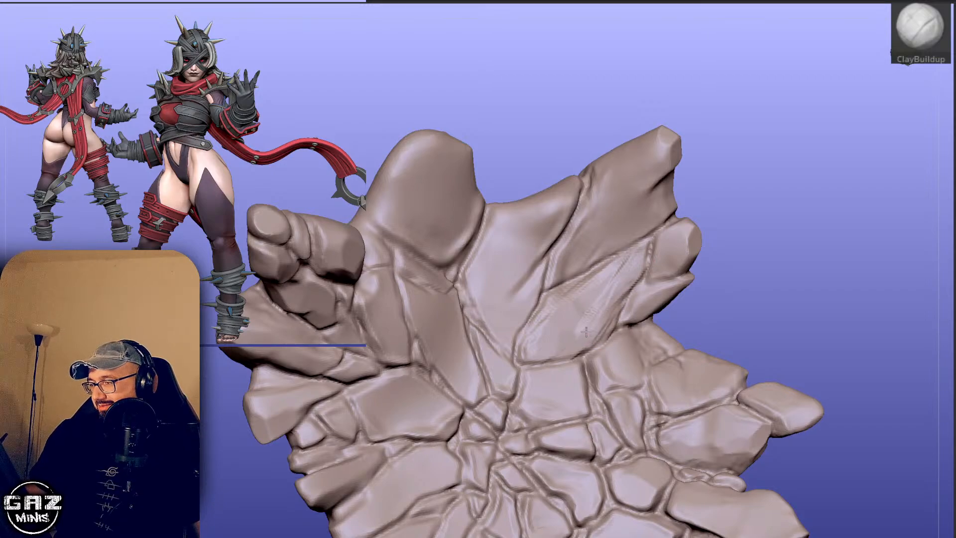
{"action": "key", "text": "2"}
{"action": "left_click_drag", "start_coordinate": [579, 332], "coordinate": [597, 313]}
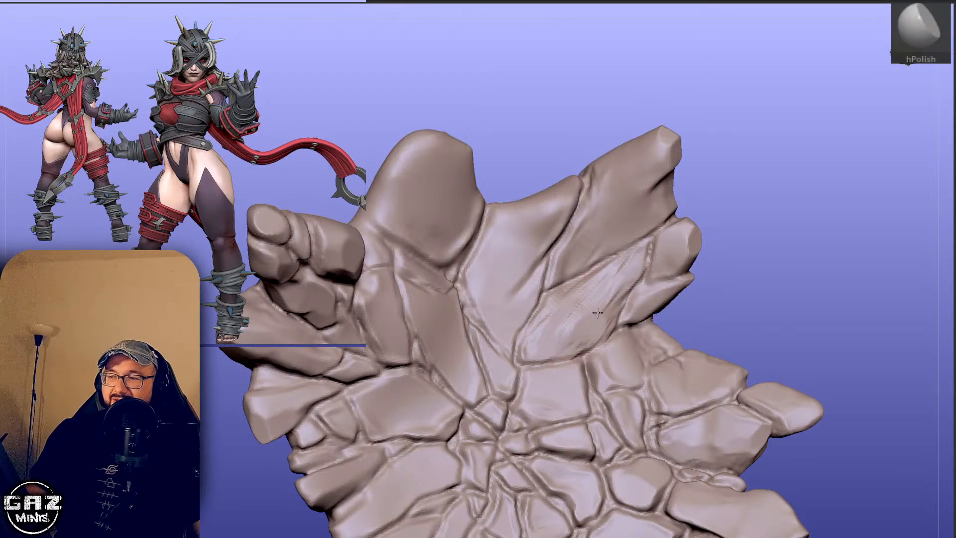
Add more clay across the middle of the sloping slab from a lower angle and polish the new strokes.
{"action": "mouse_move", "coordinate": [725, 224]}
{"action": "left_mouse_down"}
{"action": "mouse_move", "coordinate": [770, 166]}
{"action": "mouse_move", "coordinate": [848, 138]}
{"action": "left_mouse_up"}
{"action": "mouse_move", "coordinate": [751, 137]}
{"action": "left_mouse_down"}
{"action": "mouse_move", "coordinate": [735, 138]}
{"action": "mouse_move", "coordinate": [697, 194]}
{"action": "mouse_move", "coordinate": [677, 204]}
{"action": "left_mouse_up"}
{"action": "key", "text": "1"}
{"action": "left_click_drag", "start_coordinate": [652, 256], "coordinate": [628, 280]}
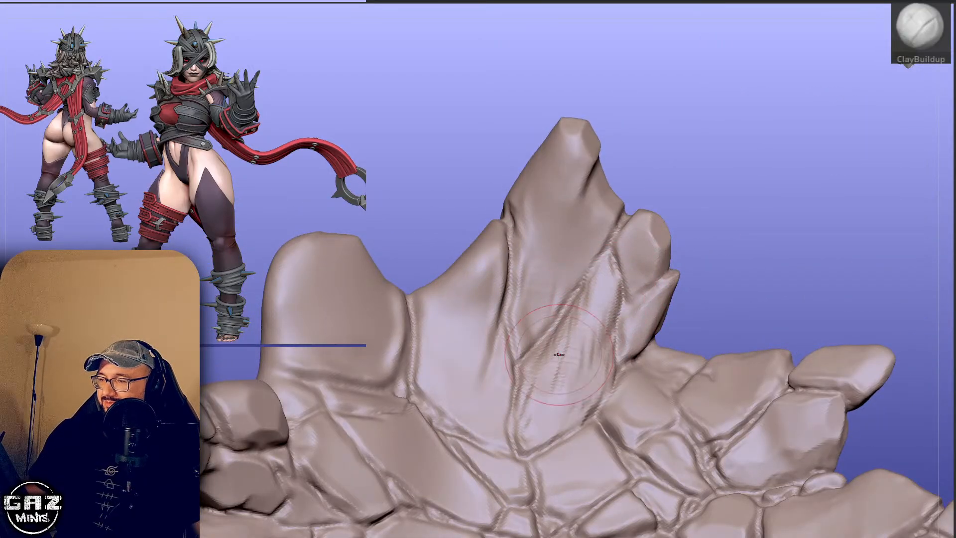
{"action": "right_click_drag", "start_coordinate": [559, 354], "coordinate": [573, 349]}
{"action": "key", "text": "2"}
{"action": "left_click_drag", "start_coordinate": [573, 359], "coordinate": [595, 328]}
{"action": "left_click_drag", "start_coordinate": [681, 243], "coordinate": [627, 278]}
Mask everything except the small rounded corner rock, reshape that rock with the Move brush, and clear the mask.
{"action": "key", "text": "ctrl"}
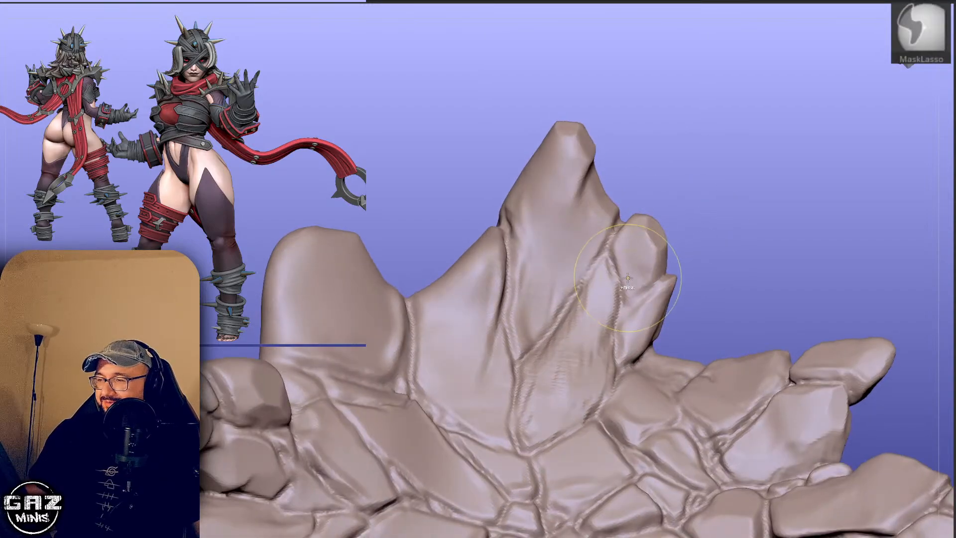
{"action": "left_click_drag", "start_coordinate": [697, 205], "coordinate": [624, 210]}
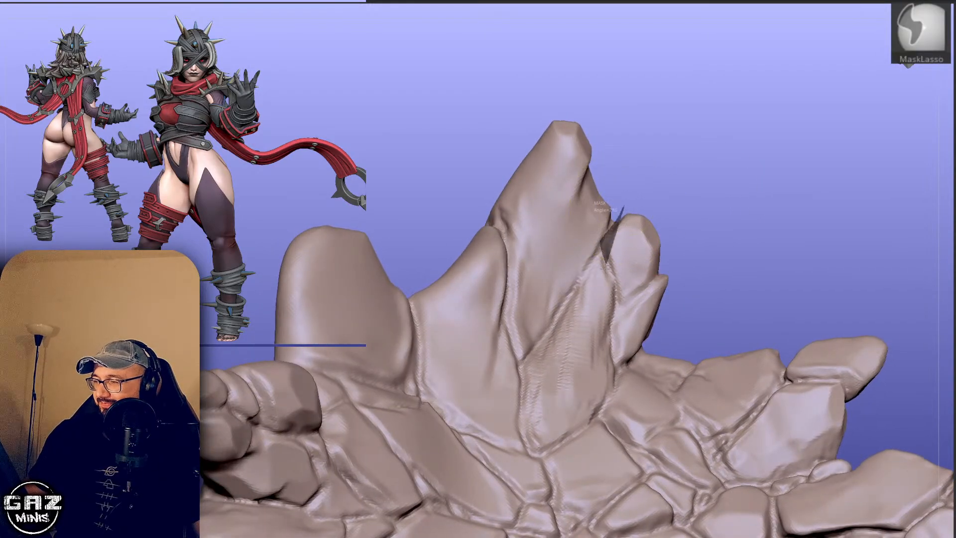
{"action": "left_click", "coordinate": [684, 239], "text": "ctrl"}
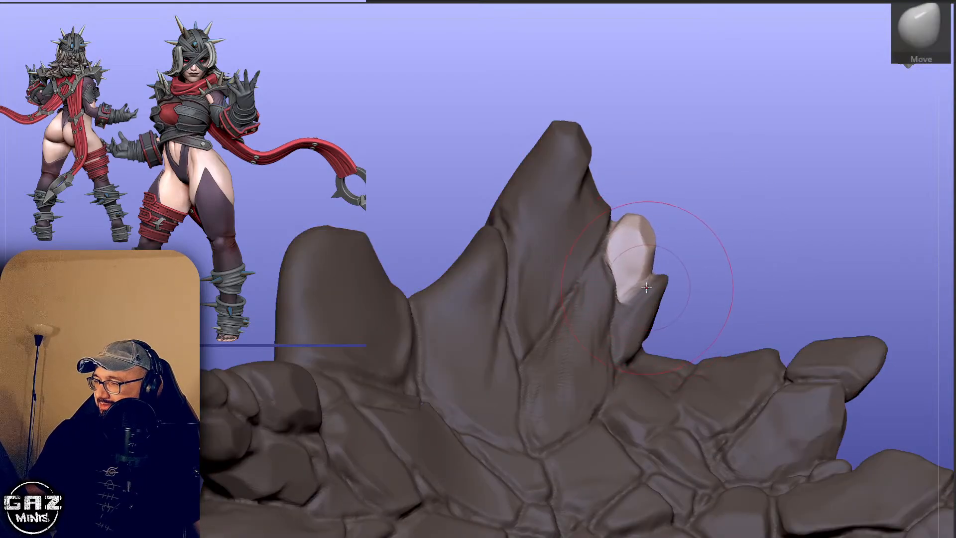
{"action": "right_click_drag", "start_coordinate": [635, 275], "coordinate": [621, 280]}
{"action": "left_click_drag", "start_coordinate": [757, 214], "coordinate": [744, 223], "text": "ctrl"}
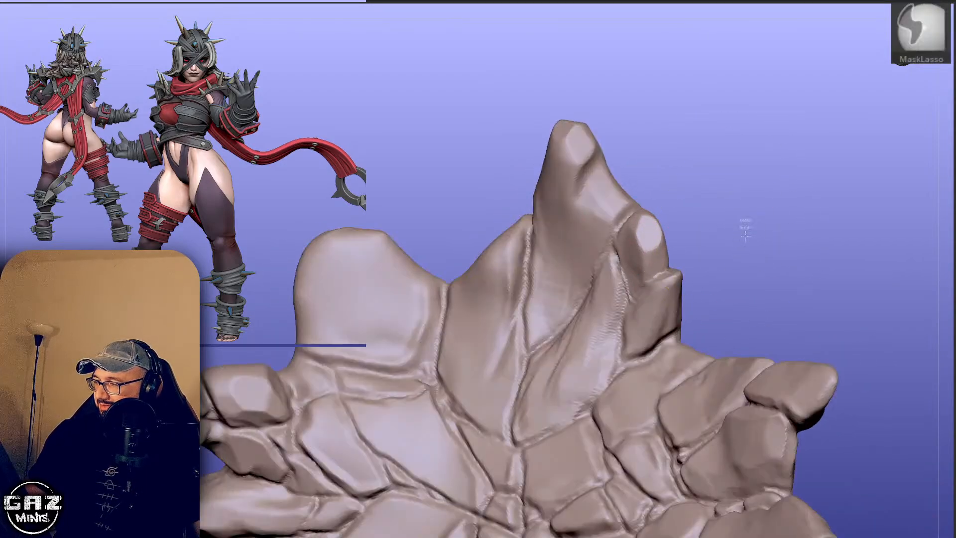
Carve the seam between the small rounded corner rock and the pointed rock below it with Orb Cracks.
{"action": "mouse_move", "coordinate": [706, 192]}
{"action": "right_mouse_down"}
{"action": "mouse_move", "coordinate": [747, 216]}
{"action": "mouse_move", "coordinate": [733, 223]}
{"action": "right_mouse_up"}
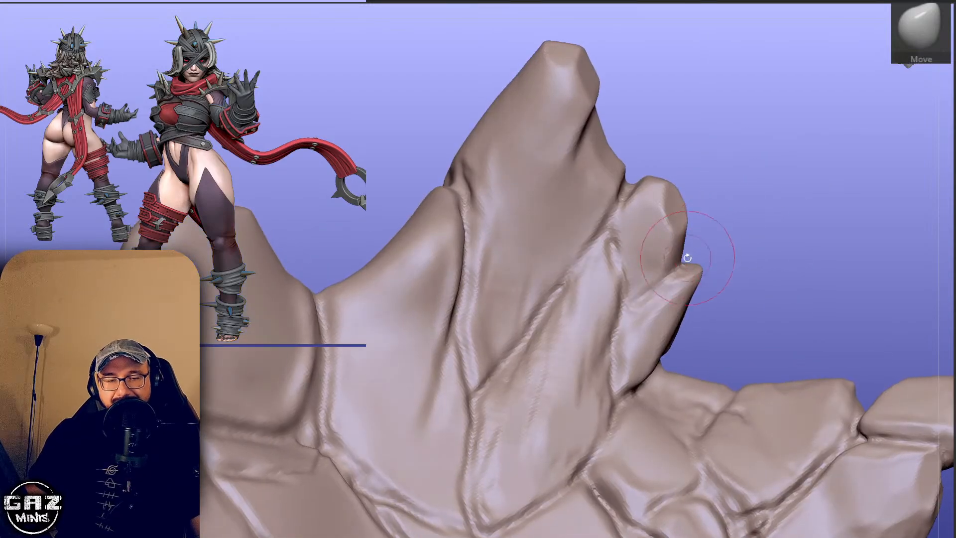
{"action": "key", "text": "1"}
{"action": "left_click_drag", "start_coordinate": [675, 272], "coordinate": [697, 252]}
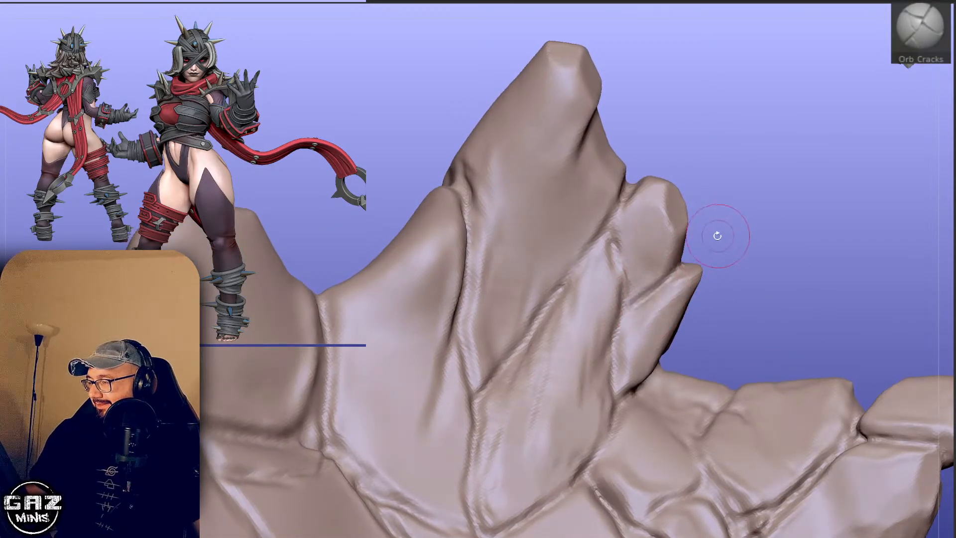
{"action": "mouse_move", "coordinate": [717, 235]}
{"action": "right_mouse_down"}
{"action": "mouse_move", "coordinate": [721, 222]}
{"action": "mouse_move", "coordinate": [732, 233]}
{"action": "mouse_move", "coordinate": [745, 227]}
{"action": "right_mouse_up"}
Mask all but a narrow strip between the two corner rocks, adjust it with the Move brush, and clear the mask.
{"action": "left_click", "coordinate": [726, 236], "text": "ctrl"}
{"action": "right_click_drag", "start_coordinate": [667, 271], "coordinate": [682, 276]}
{"action": "mouse_move", "coordinate": [682, 275]}
{"action": "left_mouse_down", "text": "ctrl"}
{"action": "mouse_move", "coordinate": [596, 252]}
{"action": "mouse_move", "coordinate": [605, 253]}
{"action": "left_mouse_up", "text": "ctrl"}
{"action": "right_click_drag", "start_coordinate": [732, 256], "coordinate": [697, 267]}
{"action": "key", "text": "2"}
{"action": "mouse_move", "coordinate": [639, 305]}
{"action": "right_mouse_down"}
{"action": "mouse_move", "coordinate": [725, 245]}
{"action": "mouse_move", "coordinate": [694, 262]}
{"action": "right_mouse_up"}
{"action": "right_click_drag", "start_coordinate": [799, 201], "coordinate": [720, 266]}
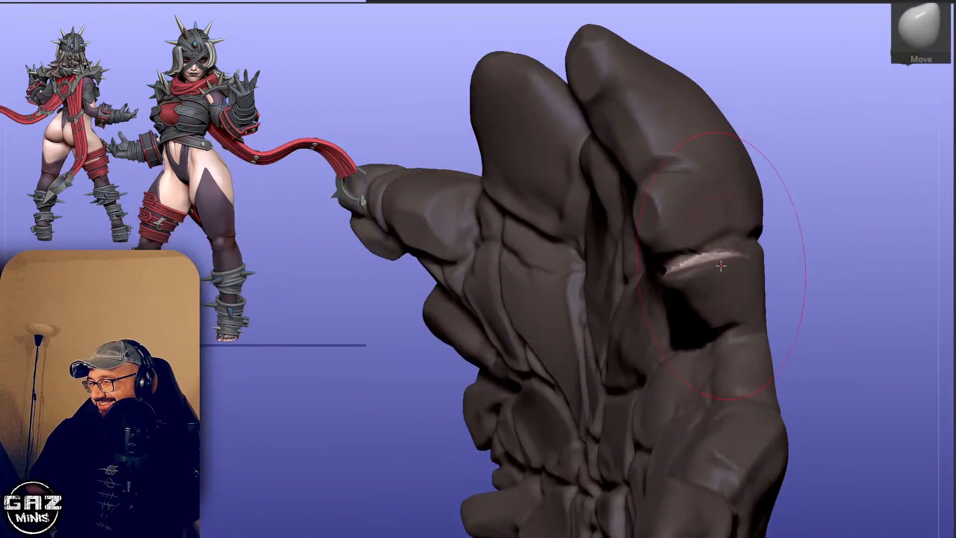
{"action": "left_click_drag", "start_coordinate": [839, 264], "coordinate": [834, 299], "text": "ctrl"}
{"action": "mouse_move", "coordinate": [835, 249]}
{"action": "right_mouse_down"}
{"action": "mouse_move", "coordinate": [875, 181]}
{"action": "mouse_move", "coordinate": [830, 174]}
{"action": "mouse_move", "coordinate": [831, 141]}
{"action": "mouse_move", "coordinate": [845, 173]}
{"action": "mouse_move", "coordinate": [821, 211]}
{"action": "right_mouse_up"}
Refine the crack along the inner side of the small rounded corner rock with Orb Cracks and smooth it.
{"action": "key", "text": "1"}
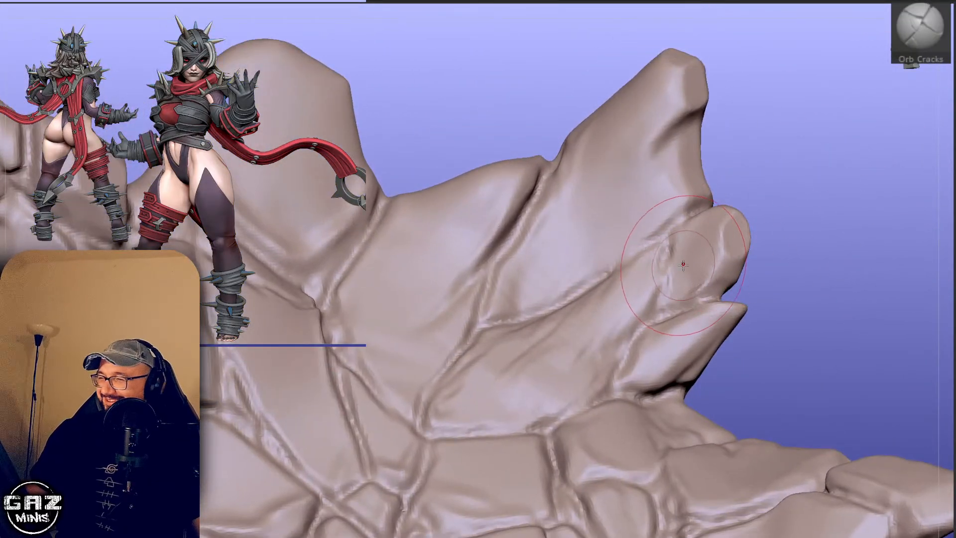
{"action": "left_click_drag", "start_coordinate": [694, 258], "coordinate": [697, 257]}
{"action": "right_click_drag", "start_coordinate": [696, 257], "coordinate": [703, 270]}
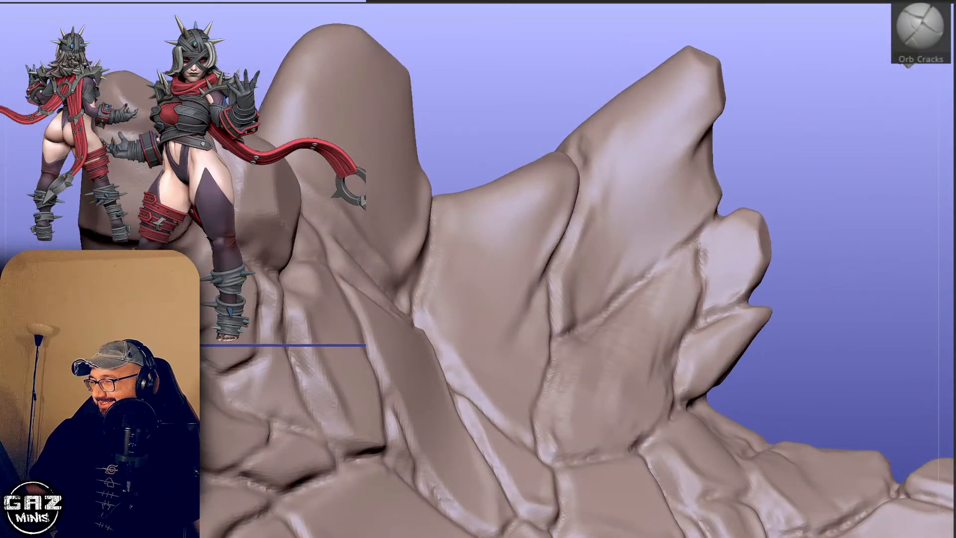
{"action": "mouse_move", "coordinate": [762, 227]}
{"action": "right_mouse_down", "text": "ctrl"}
{"action": "mouse_move", "coordinate": [785, 179]}
{"action": "mouse_move", "coordinate": [776, 204]}
{"action": "right_mouse_up", "text": "ctrl"}
{"action": "left_click_drag", "start_coordinate": [689, 250], "coordinate": [692, 255], "text": "shift"}
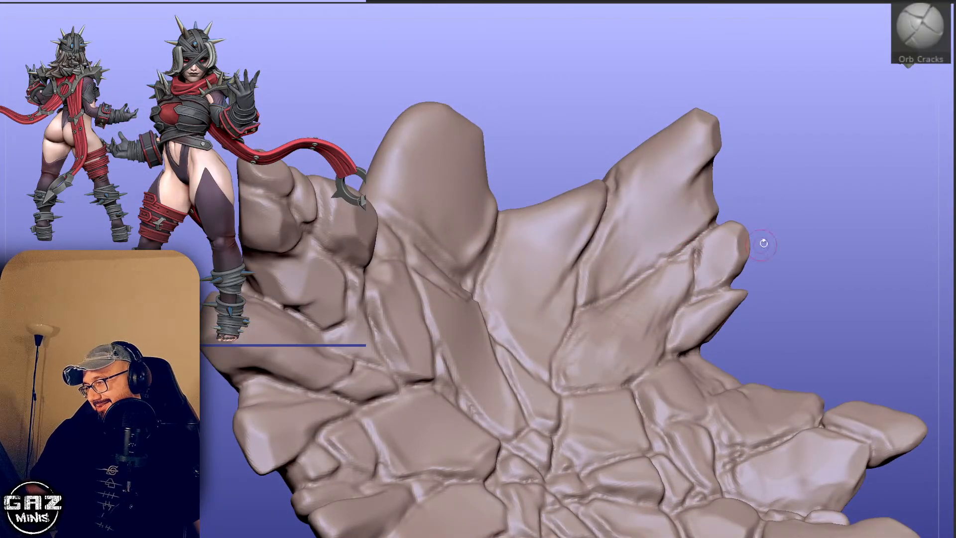
{"action": "mouse_move", "coordinate": [815, 222]}
{"action": "right_mouse_down"}
{"action": "mouse_move", "coordinate": [690, 278]}
{"action": "mouse_move", "coordinate": [751, 294]}
{"action": "mouse_move", "coordinate": [792, 274]}
{"action": "mouse_move", "coordinate": [820, 199]}
{"action": "right_mouse_up"}
{"action": "right_click_drag", "start_coordinate": [820, 160], "coordinate": [791, 187]}
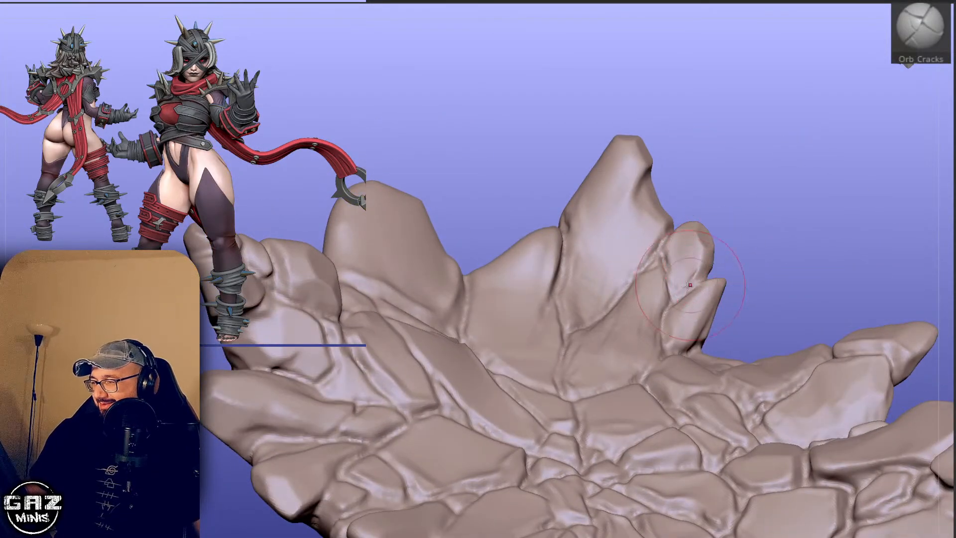
Fill the lower part of the slab beside the corner rocks with ClayBuildup and even it out with hPolish.
{"action": "key", "text": "b"}
{"action": "key", "text": "c"}
{"action": "key", "text": "b"}
{"action": "right_click_drag", "start_coordinate": [642, 339], "coordinate": [570, 371]}
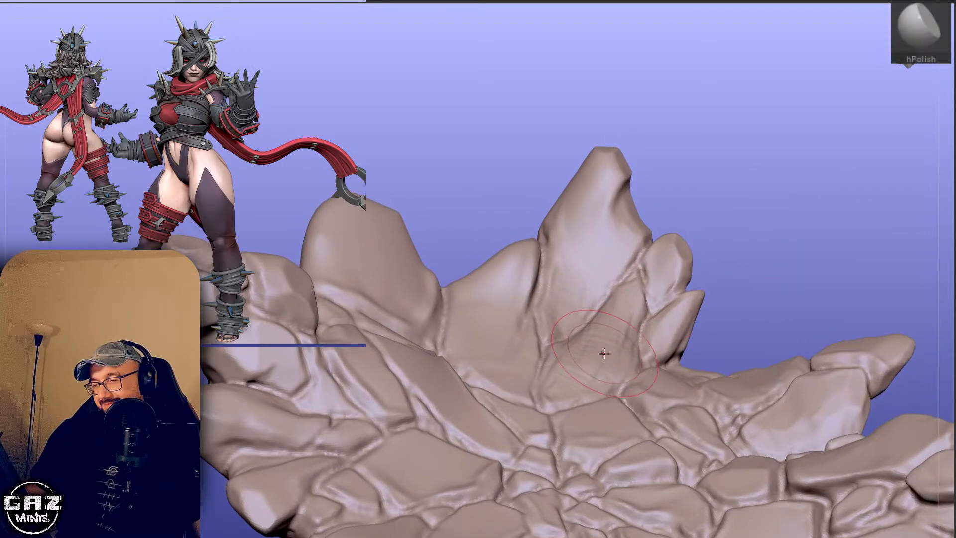
{"action": "key", "text": "b"}
{"action": "key", "text": "h"}
{"action": "key", "text": "p"}
{"action": "mouse_move", "coordinate": [737, 244]}
{"action": "right_mouse_down"}
{"action": "mouse_move", "coordinate": [768, 207]}
{"action": "mouse_move", "coordinate": [713, 200]}
{"action": "mouse_move", "coordinate": [729, 177]}
{"action": "mouse_move", "coordinate": [772, 207]}
{"action": "mouse_move", "coordinate": [730, 203]}
{"action": "right_mouse_up"}
{"action": "key", "text": "shift+f"}
{"action": "key", "text": "shift+f"}
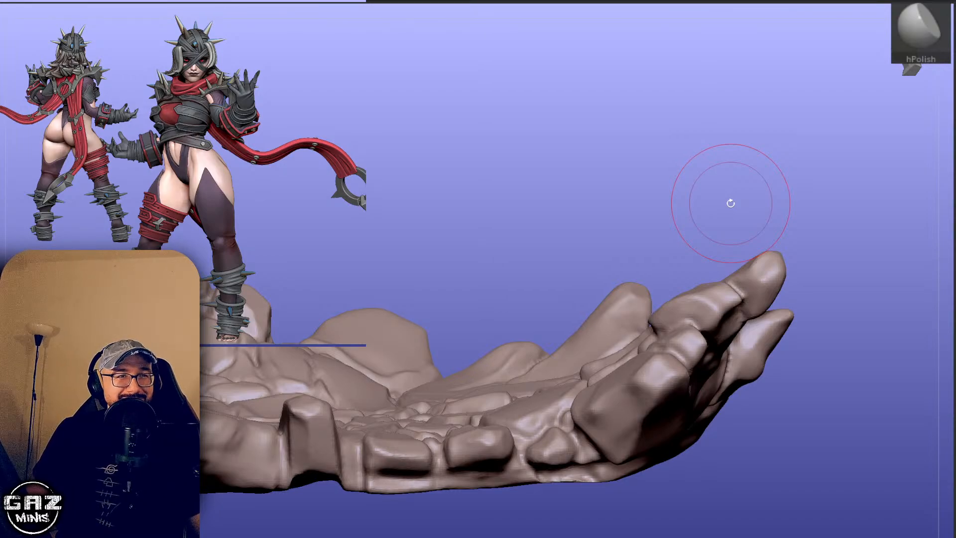
Mask the slab between the diagonal crack and the pointed corner rock with a lasso, then invert the mask to isolate it.
{"action": "mouse_move", "coordinate": [731, 203]}
{"action": "left_mouse_down"}
{"action": "mouse_move", "coordinate": [838, 220]}
{"action": "mouse_move", "coordinate": [755, 190]}
{"action": "mouse_move", "coordinate": [749, 170]}
{"action": "mouse_move", "coordinate": [686, 225]}
{"action": "mouse_move", "coordinate": [672, 222]}
{"action": "mouse_move", "coordinate": [683, 184]}
{"action": "mouse_move", "coordinate": [713, 157]}
{"action": "left_mouse_up"}
{"action": "key", "text": "shift+f"}
{"action": "key", "text": "shift+f"}
{"action": "key", "text": "ctrl"}
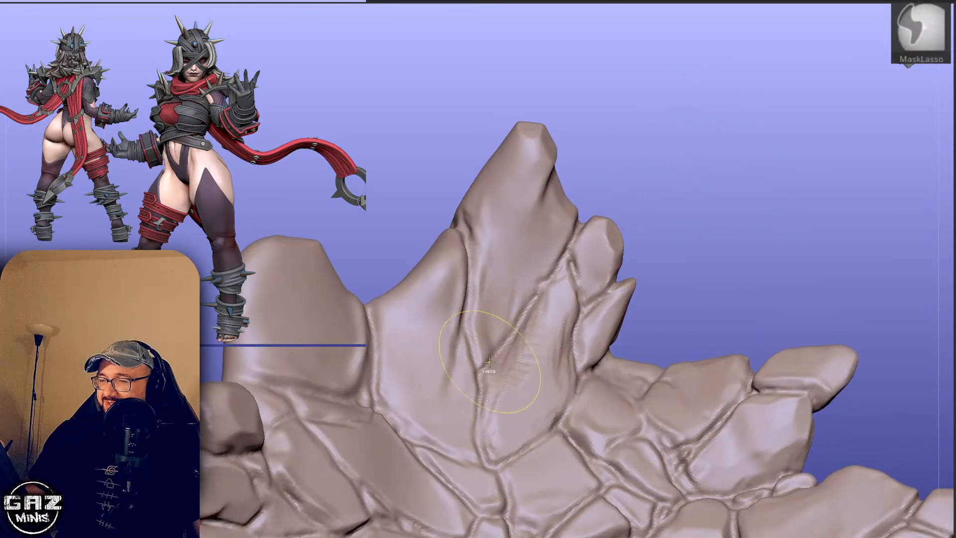
{"action": "mouse_move", "coordinate": [560, 254]}
{"action": "left_mouse_down", "text": "ctrl"}
{"action": "mouse_move", "coordinate": [543, 338]}
{"action": "mouse_move", "coordinate": [575, 311]}
{"action": "mouse_move", "coordinate": [582, 288]}
{"action": "left_mouse_up", "text": "ctrl"}
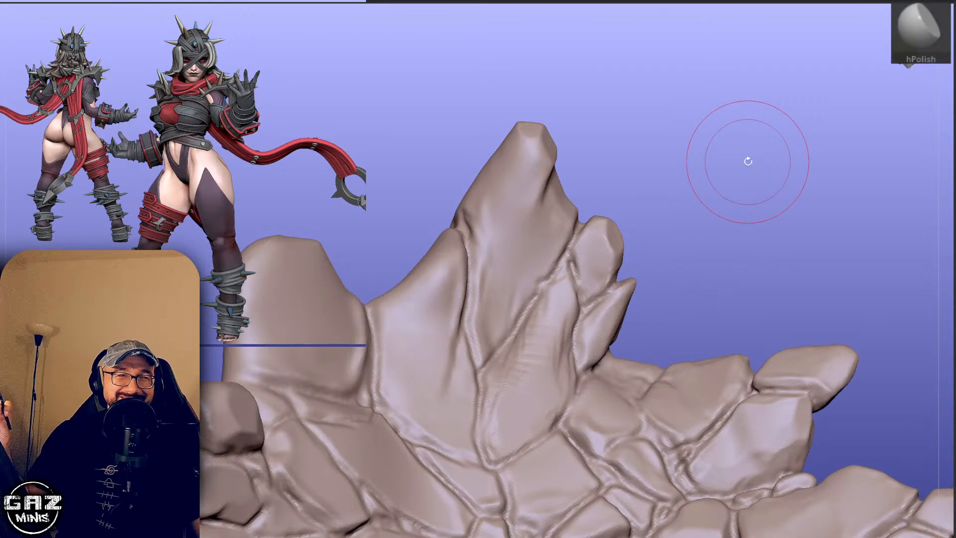
{"action": "mouse_move", "coordinate": [748, 162]}
{"action": "left_mouse_down"}
{"action": "mouse_move", "coordinate": [740, 187]}
{"action": "mouse_move", "coordinate": [679, 213]}
{"action": "left_mouse_up"}
{"action": "key", "text": "ctrl"}
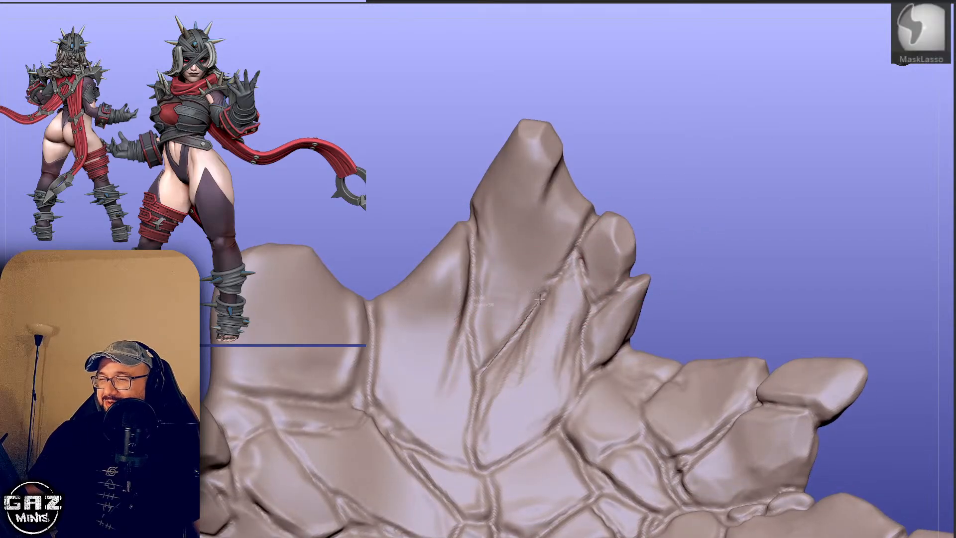
{"action": "mouse_move", "coordinate": [540, 298]}
{"action": "left_mouse_down", "text": "ctrl"}
{"action": "mouse_move", "coordinate": [582, 279]}
{"action": "mouse_move", "coordinate": [584, 371]}
{"action": "mouse_move", "coordinate": [564, 411]}
{"action": "mouse_move", "coordinate": [479, 464]}
{"action": "left_mouse_up", "text": "ctrl"}
{"action": "left_click_drag", "start_coordinate": [476, 424], "coordinate": [480, 397], "text": "ctrl"}
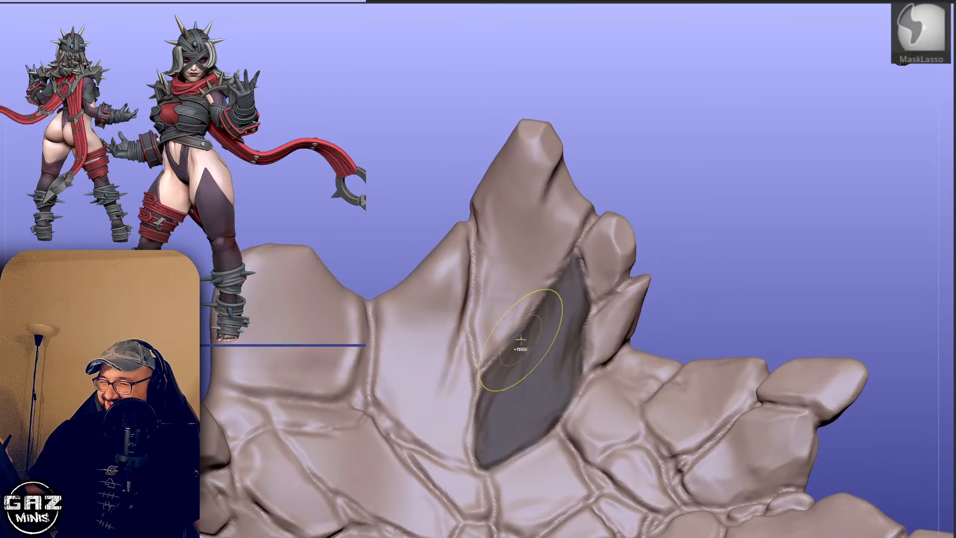
{"action": "left_click_drag", "start_coordinate": [713, 160], "coordinate": [707, 139]}
{"action": "left_click", "coordinate": [693, 179], "text": "ctrl"}
Reshape the unmasked slab beside the corner rocks with the Move brush and clear the mask.
{"action": "left_click_drag", "start_coordinate": [693, 179], "coordinate": [673, 184]}
{"action": "key", "text": "s"}
{"action": "left_click_drag", "start_coordinate": [674, 185], "coordinate": [662, 167]}
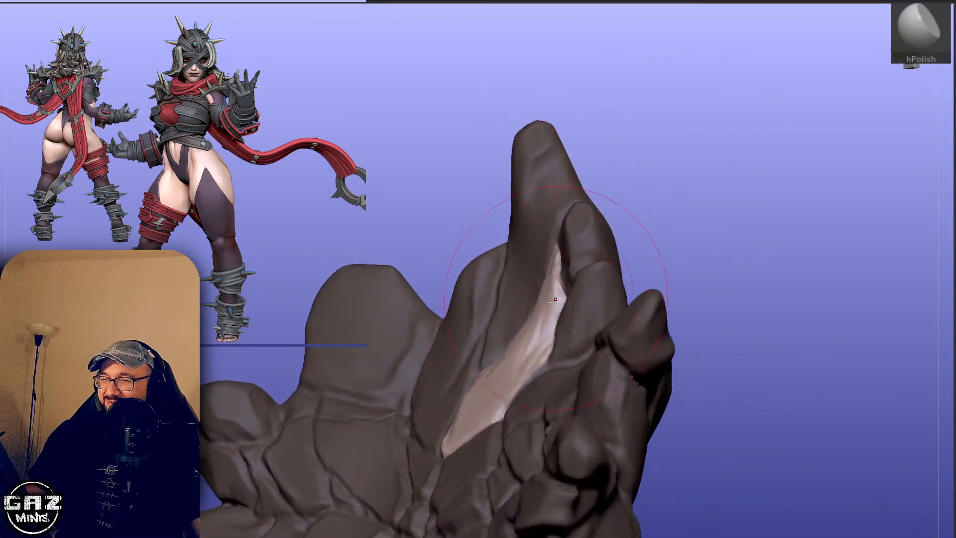
{"action": "key", "text": "b"}
{"action": "key", "text": "m"}
{"action": "key", "text": "v"}
{"action": "left_click_drag", "start_coordinate": [707, 199], "coordinate": [699, 172]}
{"action": "left_click_drag", "start_coordinate": [522, 339], "coordinate": [521, 328]}
{"action": "left_click_drag", "start_coordinate": [670, 161], "coordinate": [666, 199]}
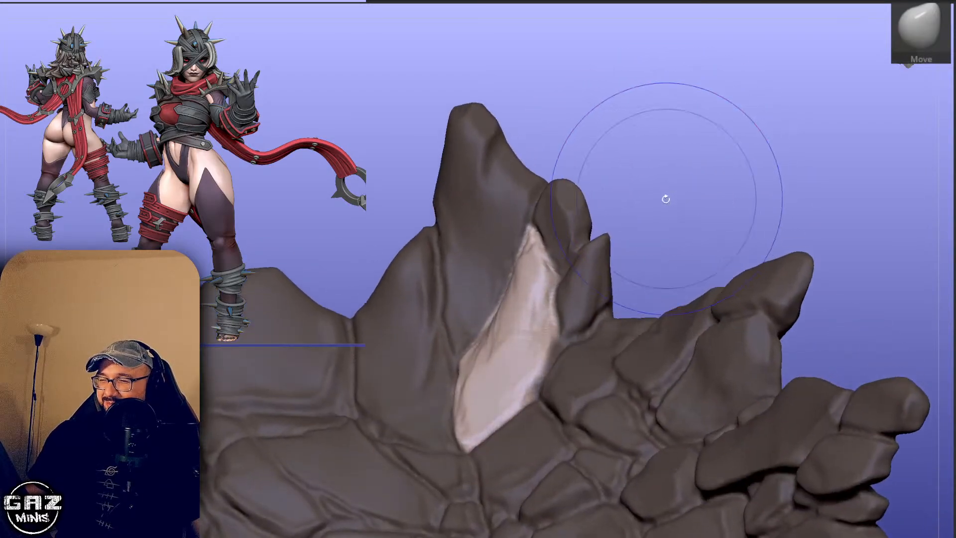
{"action": "key", "text": "alt+s"}
{"action": "mouse_move", "coordinate": [642, 239]}
{"action": "left_mouse_down", "text": "ctrl"}
{"action": "mouse_move", "coordinate": [651, 248]}
{"action": "mouse_move", "coordinate": [628, 256]}
{"action": "left_mouse_up", "text": "ctrl"}
{"action": "key", "text": "alt+s"}
Flatten the surface of the slab beside the corner rocks with hPolish.
{"action": "key", "text": "b"}
{"action": "key", "text": "h"}
{"action": "key", "text": "p"}
{"action": "key", "text": "s"}
{"action": "left_click_drag", "start_coordinate": [549, 240], "coordinate": [544, 242]}
{"action": "left_click_drag", "start_coordinate": [550, 222], "coordinate": [538, 267]}
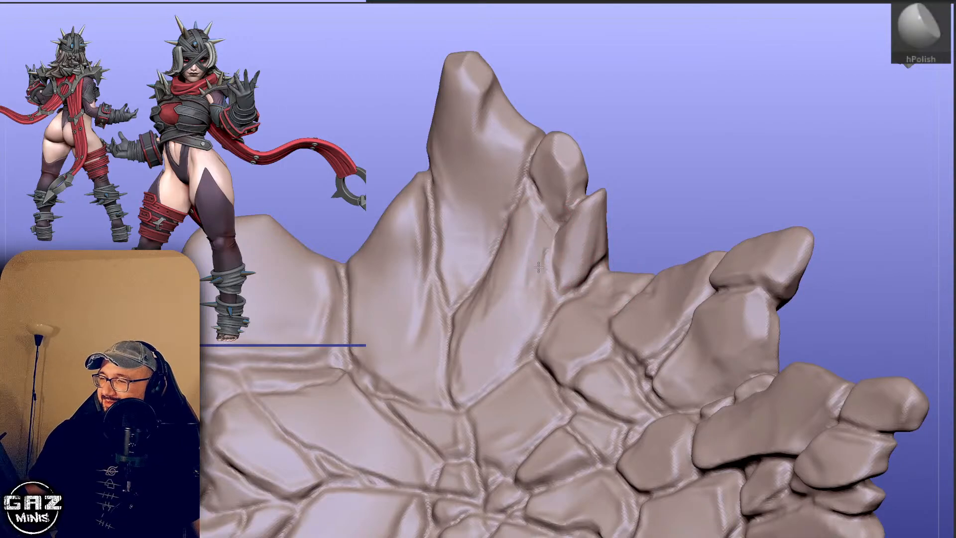
{"action": "left_click_drag", "start_coordinate": [647, 224], "coordinate": [666, 241]}
{"action": "left_click_drag", "start_coordinate": [568, 264], "coordinate": [542, 334]}
Carve a crack across the slab with Orb Cracks to split off a small stone next to the corner rocks.
{"action": "mouse_move", "coordinate": [681, 213]}
{"action": "left_mouse_down"}
{"action": "mouse_move", "coordinate": [695, 209]}
{"action": "mouse_move", "coordinate": [684, 220]}
{"action": "mouse_move", "coordinate": [713, 173]}
{"action": "left_mouse_up"}
{"action": "key", "text": "b"}
{"action": "key", "text": "o"}
{"action": "key", "text": "c"}
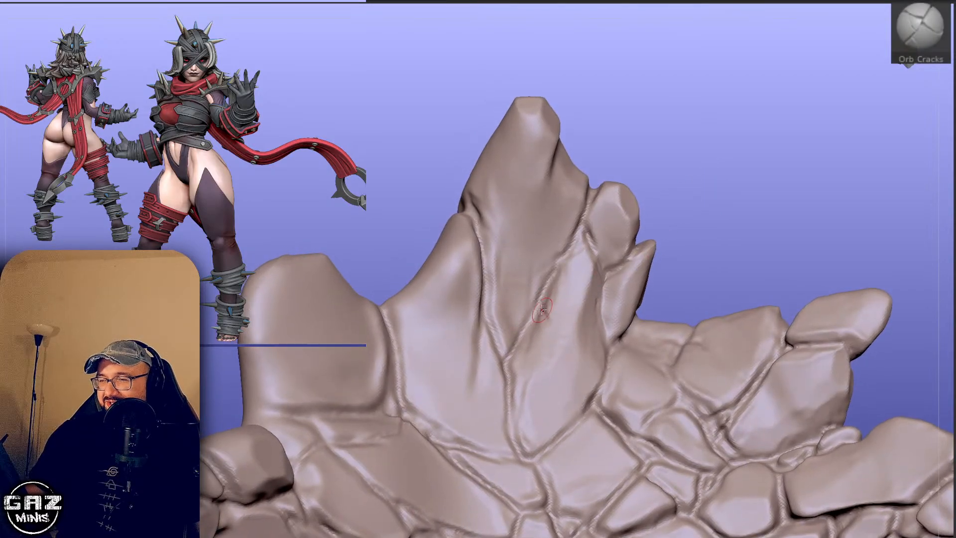
{"action": "mouse_move", "coordinate": [676, 235]}
{"action": "left_mouse_down"}
{"action": "mouse_move", "coordinate": [672, 222]}
{"action": "mouse_move", "coordinate": [683, 249]}
{"action": "mouse_move", "coordinate": [708, 238]}
{"action": "mouse_move", "coordinate": [744, 182]}
{"action": "mouse_move", "coordinate": [764, 174]}
{"action": "mouse_move", "coordinate": [749, 167]}
{"action": "left_mouse_up"}
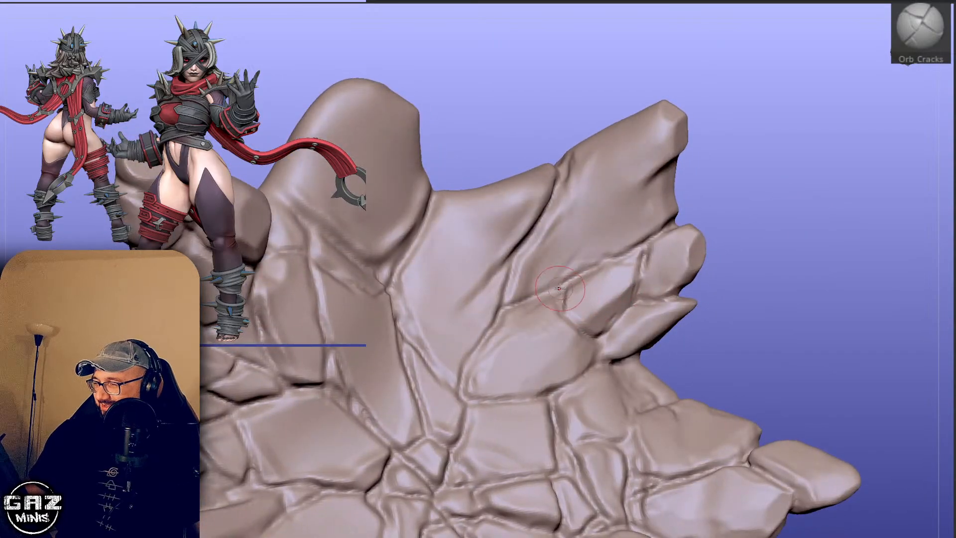
Build up the small split-off stone with ClayBuildup and flatten its faces with hPolish.
{"action": "left_click_drag", "start_coordinate": [737, 252], "coordinate": [720, 267]}
{"action": "key", "text": "b"}
{"action": "key", "text": "c"}
{"action": "key", "text": "b"}
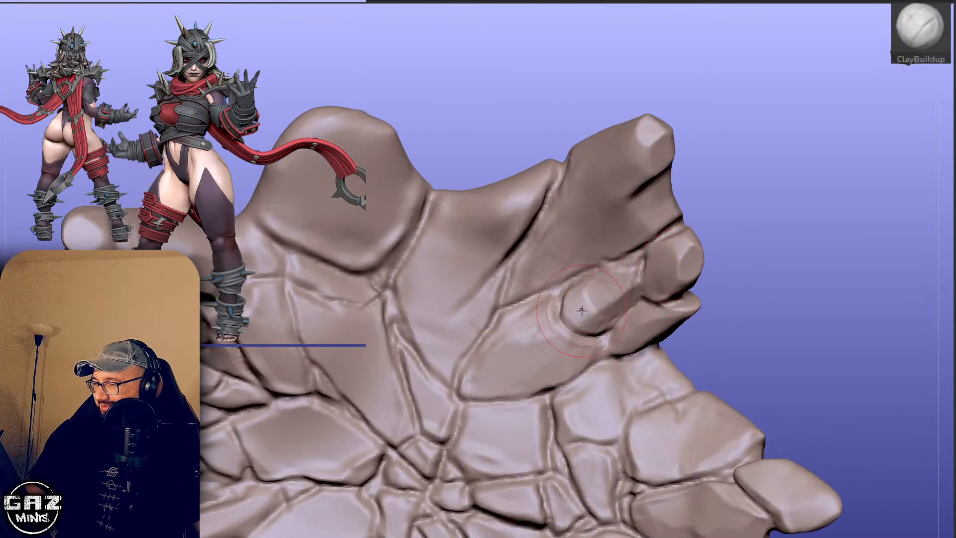
{"action": "key", "text": "b"}
{"action": "key", "text": "h"}
{"action": "key", "text": "p"}
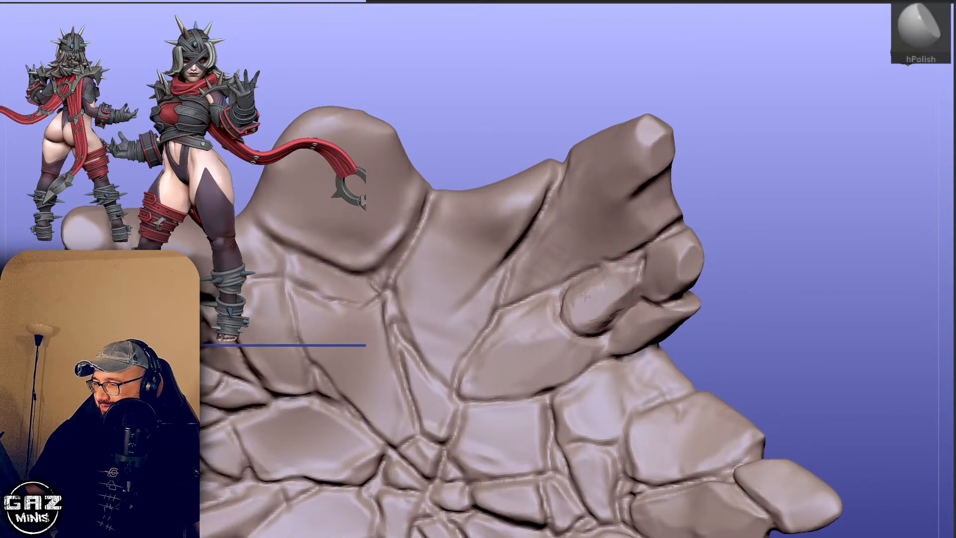
{"action": "mouse_move", "coordinate": [742, 231]}
{"action": "left_mouse_down"}
{"action": "mouse_move", "coordinate": [755, 162]}
{"action": "mouse_move", "coordinate": [798, 181]}
{"action": "mouse_move", "coordinate": [795, 214]}
{"action": "left_mouse_up"}
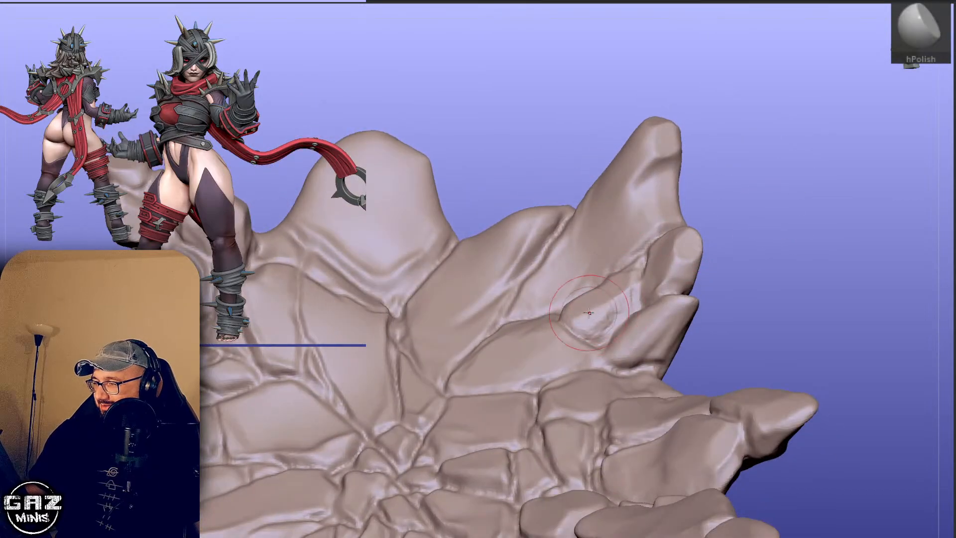
{"action": "left_click_drag", "start_coordinate": [741, 244], "coordinate": [742, 194]}
{"action": "left_click_drag", "start_coordinate": [713, 150], "coordinate": [709, 219]}
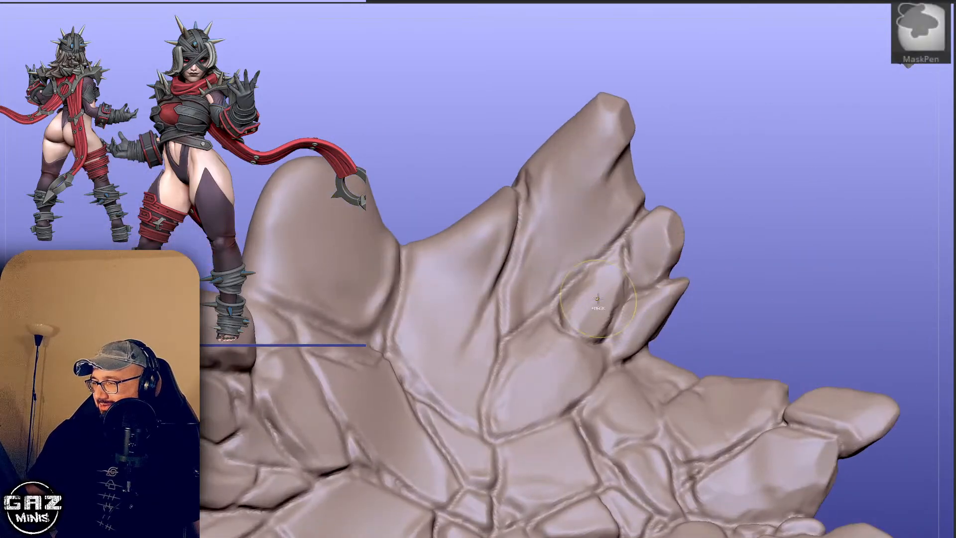
Isolate the small split-off stone with an inverted lasso mask, clean up the mask's edges, and smooth the stone.
{"action": "key", "text": "s"}
{"action": "key", "text": "ctrl"}
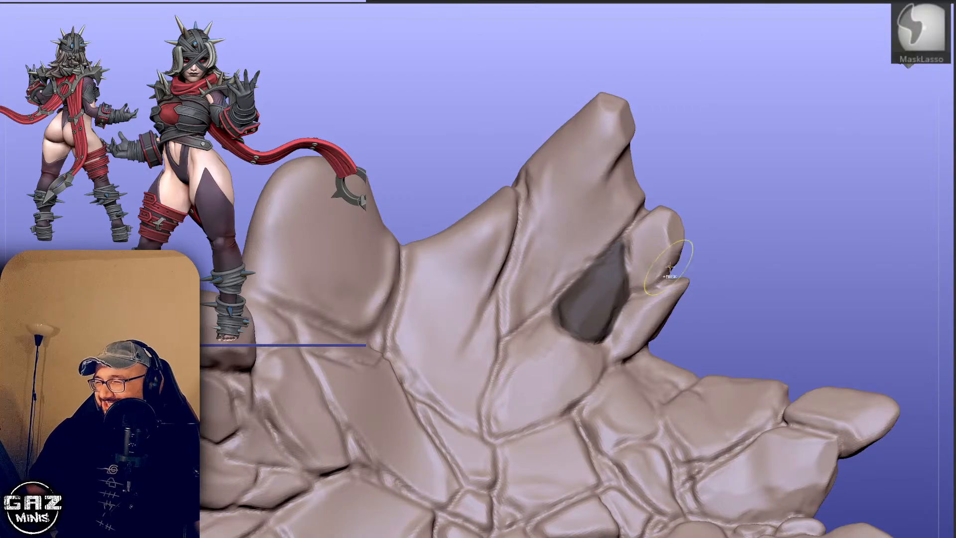
{"action": "left_click_drag", "start_coordinate": [710, 264], "coordinate": [706, 273]}
{"action": "left_click_drag", "start_coordinate": [550, 287], "coordinate": [555, 307], "text": "ctrl"}
{"action": "mouse_move", "coordinate": [722, 229]}
{"action": "left_mouse_down"}
{"action": "mouse_move", "coordinate": [727, 187]}
{"action": "mouse_move", "coordinate": [770, 202]}
{"action": "mouse_move", "coordinate": [726, 239]}
{"action": "mouse_move", "coordinate": [715, 219]}
{"action": "mouse_move", "coordinate": [759, 243]}
{"action": "left_mouse_up"}
{"action": "left_click", "coordinate": [747, 180], "text": "ctrl"}
{"action": "mouse_move", "coordinate": [518, 344]}
{"action": "left_mouse_down", "text": "ctrl+alt"}
{"action": "mouse_move", "coordinate": [525, 337]}
{"action": "mouse_move", "coordinate": [488, 337]}
{"action": "left_mouse_up", "text": "ctrl+alt"}
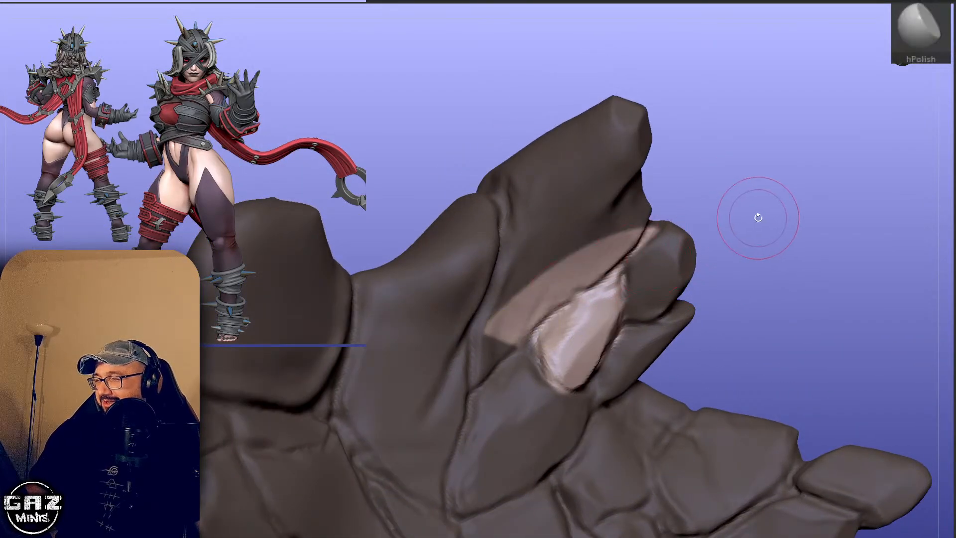
{"action": "key", "text": "ctrl+z"}
{"action": "left_click_drag", "start_coordinate": [708, 217], "coordinate": [730, 175]}
{"action": "mouse_move", "coordinate": [522, 341]}
{"action": "left_mouse_down", "text": "ctrl"}
{"action": "mouse_move", "coordinate": [618, 265]}
{"action": "mouse_move", "coordinate": [490, 335]}
{"action": "left_mouse_up", "text": "ctrl"}
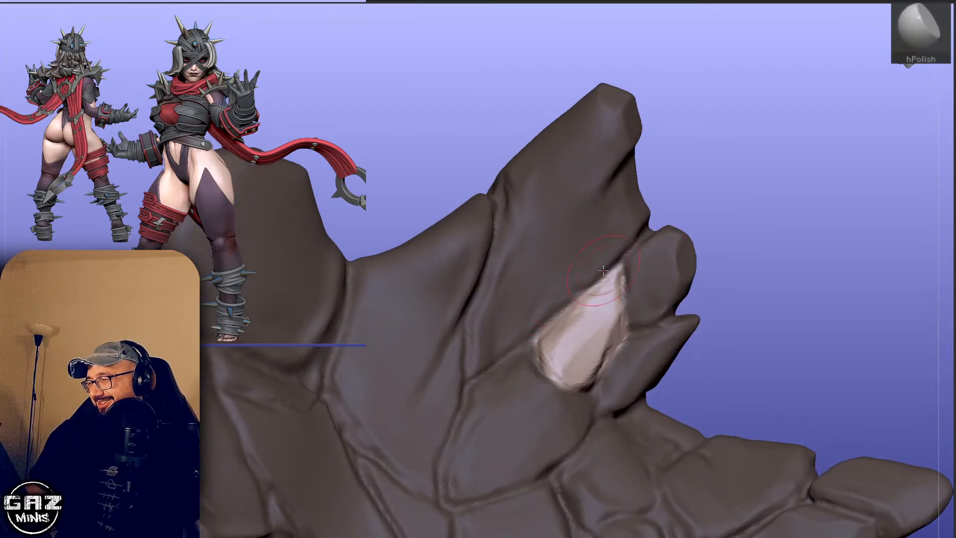
{"action": "left_click_drag", "start_coordinate": [603, 270], "coordinate": [587, 343], "text": "shift"}
{"action": "mouse_move", "coordinate": [624, 380]}
{"action": "left_mouse_down", "text": "ctrl"}
{"action": "mouse_move", "coordinate": [623, 247]}
{"action": "mouse_move", "coordinate": [647, 244]}
{"action": "left_mouse_up", "text": "ctrl"}
Pull the isolated small stone into shape with the Move brush from several sides and clear the mask.
{"action": "key", "text": "s"}
{"action": "mouse_move", "coordinate": [725, 252]}
{"action": "left_mouse_down"}
{"action": "mouse_move", "coordinate": [736, 201]}
{"action": "mouse_move", "coordinate": [767, 187]}
{"action": "left_mouse_up"}
{"action": "left_click_drag", "start_coordinate": [767, 187], "coordinate": [811, 192]}
{"action": "key", "text": "b"}
{"action": "key", "text": "m"}
{"action": "key", "text": "v"}
{"action": "left_click_drag", "start_coordinate": [654, 334], "coordinate": [572, 347]}
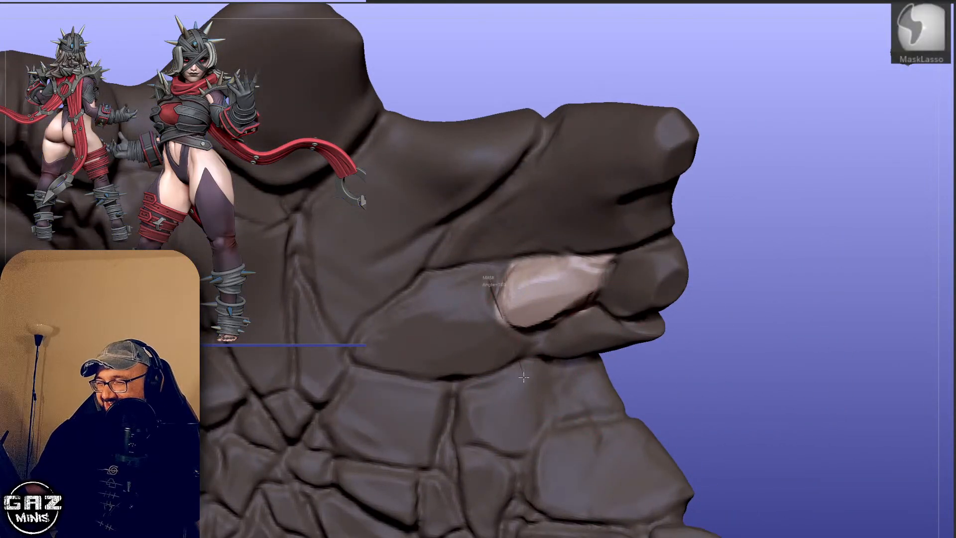
{"action": "left_click_drag", "start_coordinate": [590, 211], "coordinate": [743, 173]}
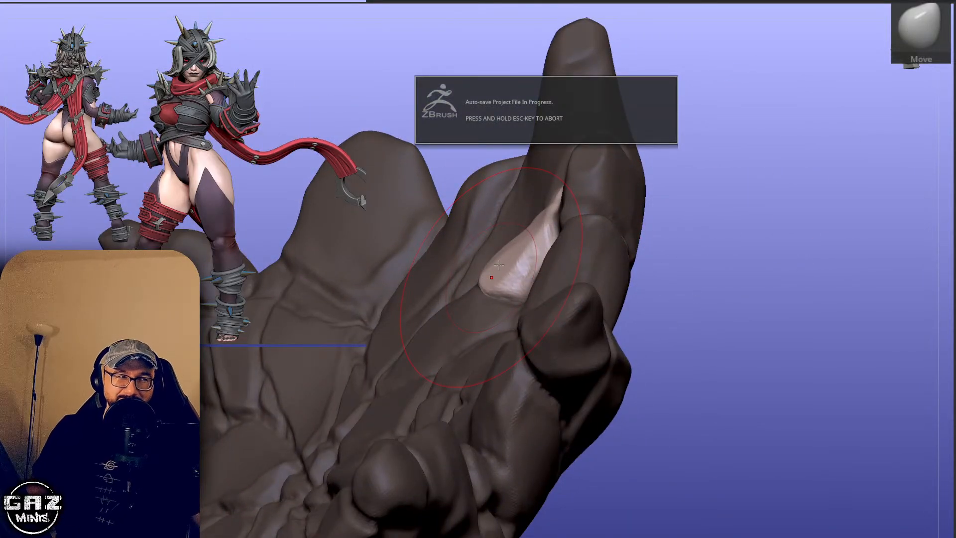
{"action": "left_click_drag", "start_coordinate": [732, 192], "coordinate": [497, 296]}
{"action": "left_click_drag", "start_coordinate": [687, 218], "coordinate": [495, 283]}
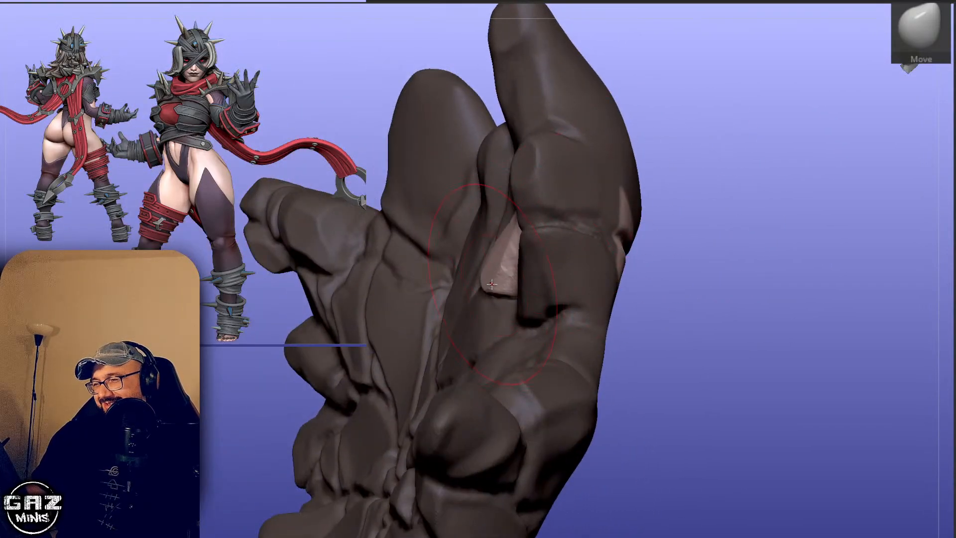
{"action": "left_click_drag", "start_coordinate": [700, 175], "coordinate": [631, 267]}
{"action": "left_click_drag", "start_coordinate": [761, 197], "coordinate": [791, 165]}
{"action": "left_click_drag", "start_coordinate": [689, 117], "coordinate": [580, 219]}
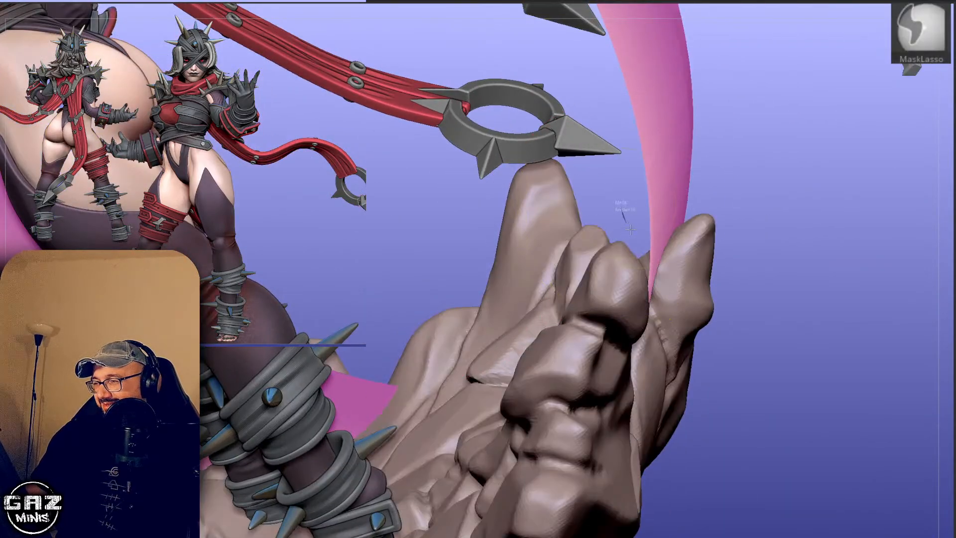
Deepen the cracks around the small stone and along the neighbouring slab's upper edge with Orb Cracks.
{"action": "mouse_move", "coordinate": [793, 160]}
{"action": "left_mouse_down"}
{"action": "mouse_move", "coordinate": [768, 154]}
{"action": "mouse_move", "coordinate": [674, 261]}
{"action": "mouse_move", "coordinate": [708, 224]}
{"action": "mouse_move", "coordinate": [697, 239]}
{"action": "mouse_move", "coordinate": [720, 240]}
{"action": "mouse_move", "coordinate": [689, 214]}
{"action": "left_mouse_up"}
{"action": "key", "text": "b"}
{"action": "key", "text": "o"}
{"action": "key", "text": "c"}
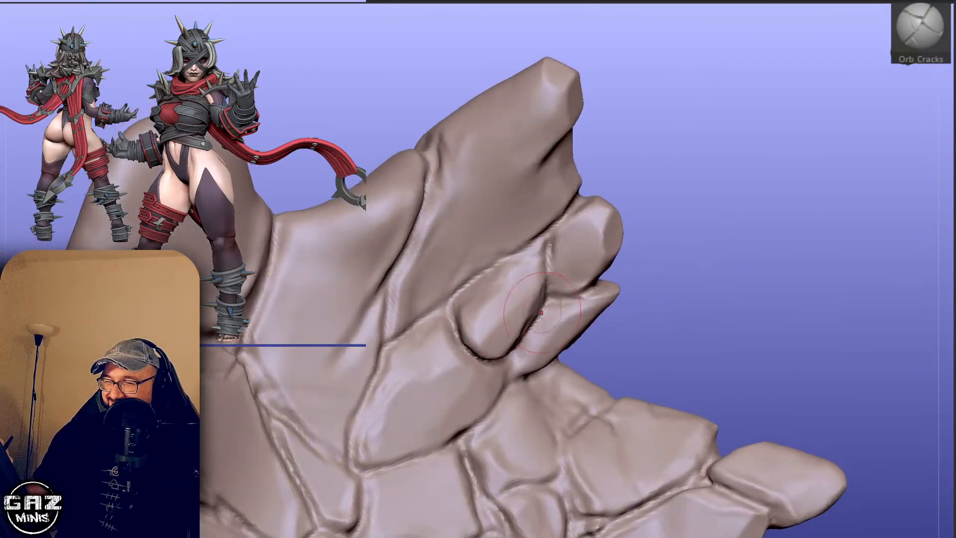
{"action": "left_click_drag", "start_coordinate": [684, 247], "coordinate": [671, 254]}
{"action": "mouse_move", "coordinate": [698, 188]}
{"action": "left_mouse_down"}
{"action": "mouse_move", "coordinate": [721, 182]}
{"action": "mouse_move", "coordinate": [790, 199]}
{"action": "left_mouse_up"}
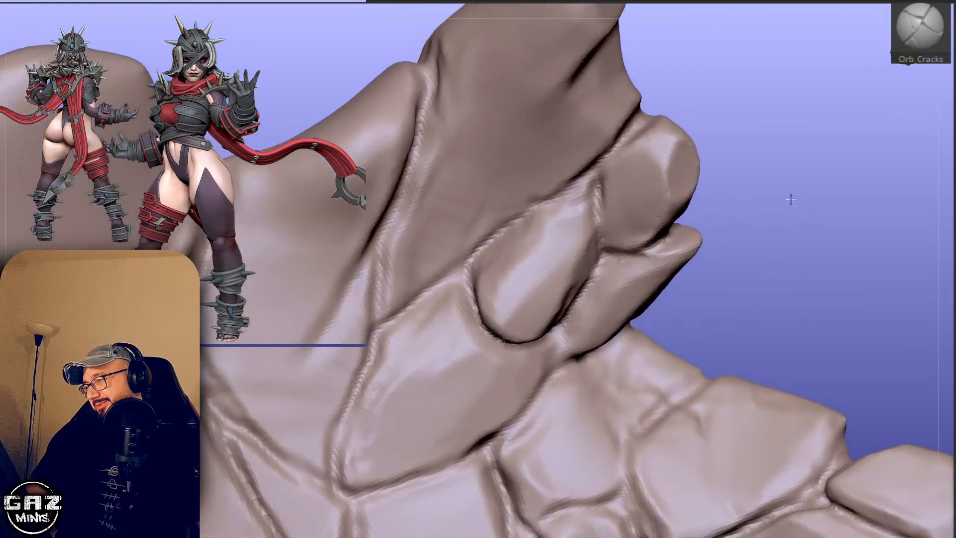
{"action": "left_click_drag", "start_coordinate": [807, 140], "coordinate": [672, 213]}
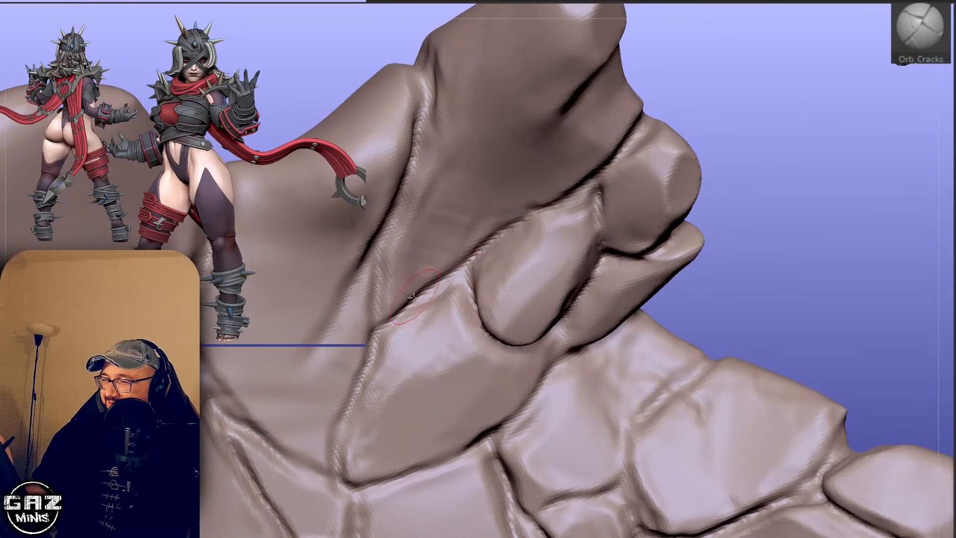
{"action": "mouse_move", "coordinate": [732, 172]}
{"action": "left_mouse_down"}
{"action": "mouse_move", "coordinate": [752, 77]}
{"action": "mouse_move", "coordinate": [762, 120]}
{"action": "left_mouse_up"}
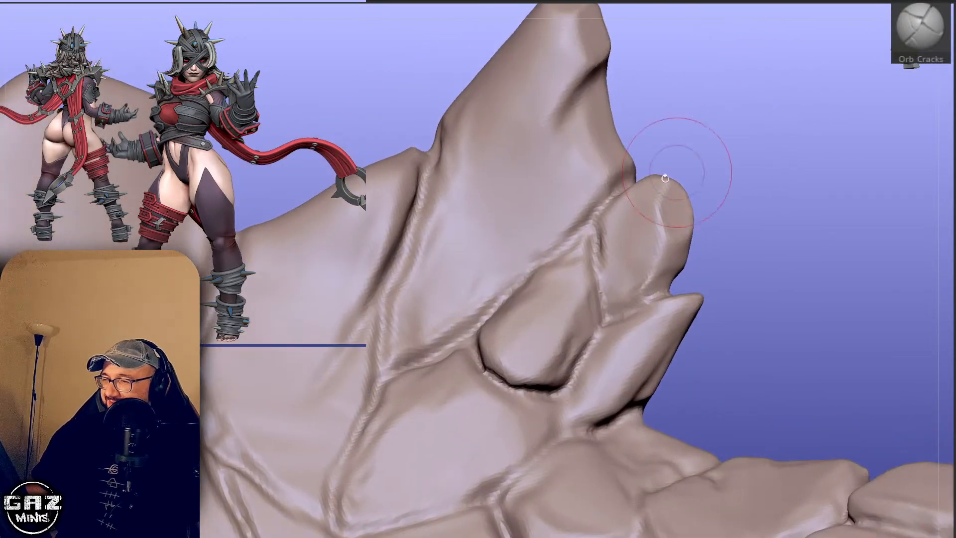
Fill the lower end of the tall pointed slab above the crack with ClayBuildup and flatten it with hPolish.
{"action": "key", "text": "b"}
{"action": "key", "text": "c"}
{"action": "key", "text": "b"}
{"action": "left_click_drag", "start_coordinate": [433, 329], "coordinate": [459, 306]}
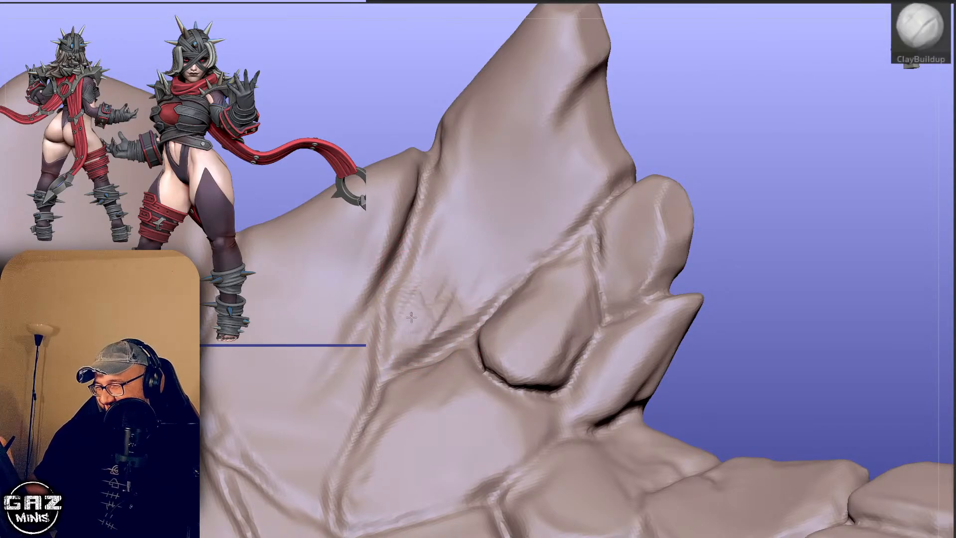
{"action": "left_click_drag", "start_coordinate": [475, 300], "coordinate": [481, 272]}
{"action": "left_click_drag", "start_coordinate": [721, 145], "coordinate": [717, 99], "text": "alt"}
{"action": "left_click_drag", "start_coordinate": [717, 99], "coordinate": [697, 110]}
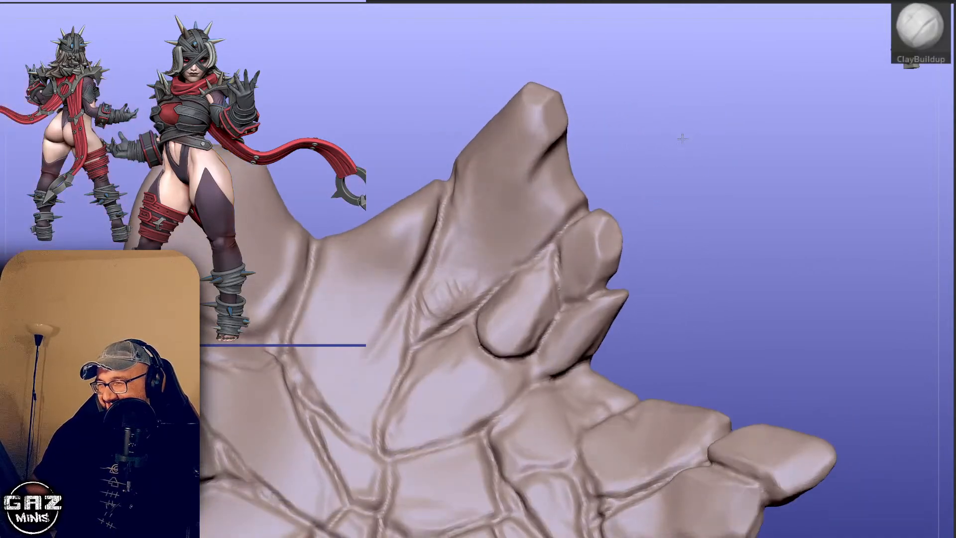
{"action": "key", "text": "b"}
{"action": "key", "text": "h"}
{"action": "key", "text": "p"}
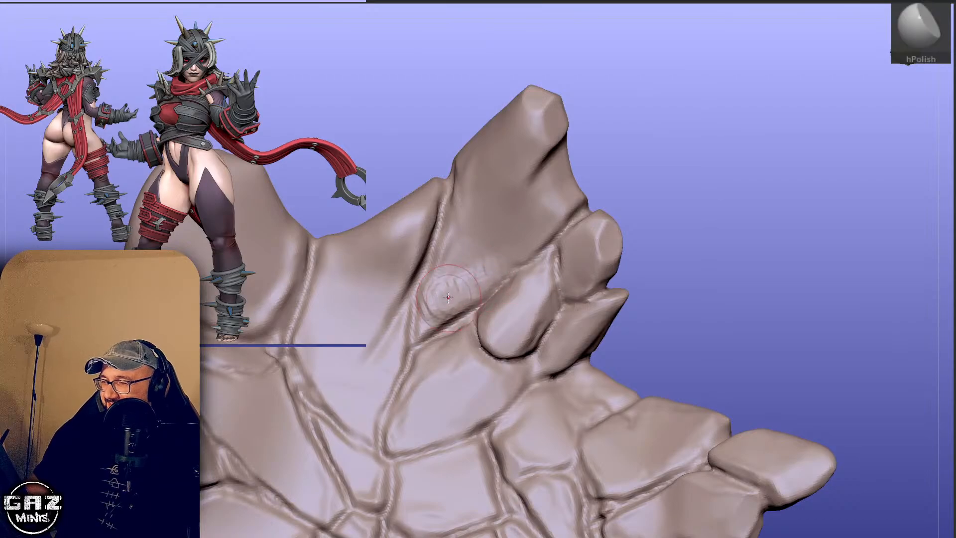
{"action": "right_click_drag", "start_coordinate": [521, 249], "coordinate": [498, 271]}
Show the full character with the base and adjust the ground beside the foot in the spiked wrap with the Move brush.
{"action": "key", "text": "b"}
{"action": "key", "text": "c"}
{"action": "key", "text": "b"}
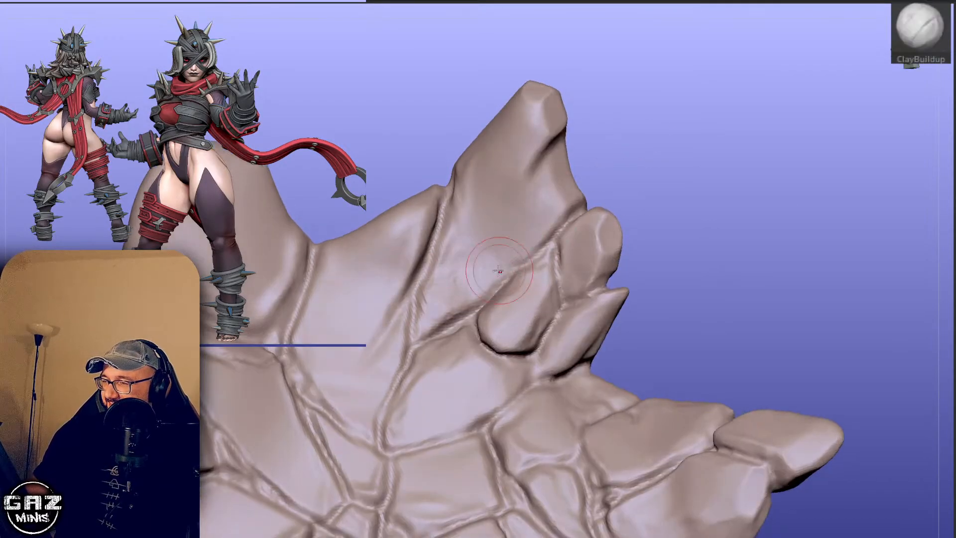
{"action": "right_click_drag", "start_coordinate": [628, 177], "coordinate": [672, 139], "text": "ctrl"}
{"action": "right_click_drag", "start_coordinate": [702, 167], "coordinate": [754, 165], "text": "ctrl"}
{"action": "key", "text": "alt+s"}
{"action": "right_click_drag", "start_coordinate": [825, 306], "coordinate": [849, 150]}
{"action": "mouse_move", "coordinate": [849, 149]}
{"action": "right_mouse_down", "text": "ctrl"}
{"action": "mouse_move", "coordinate": [640, 221]}
{"action": "mouse_move", "coordinate": [648, 280]}
{"action": "right_mouse_up", "text": "ctrl"}
{"action": "right_click_drag", "start_coordinate": [559, 316], "coordinate": [587, 365]}
{"action": "key", "text": "b"}
{"action": "key", "text": "m"}
{"action": "key", "text": "v"}
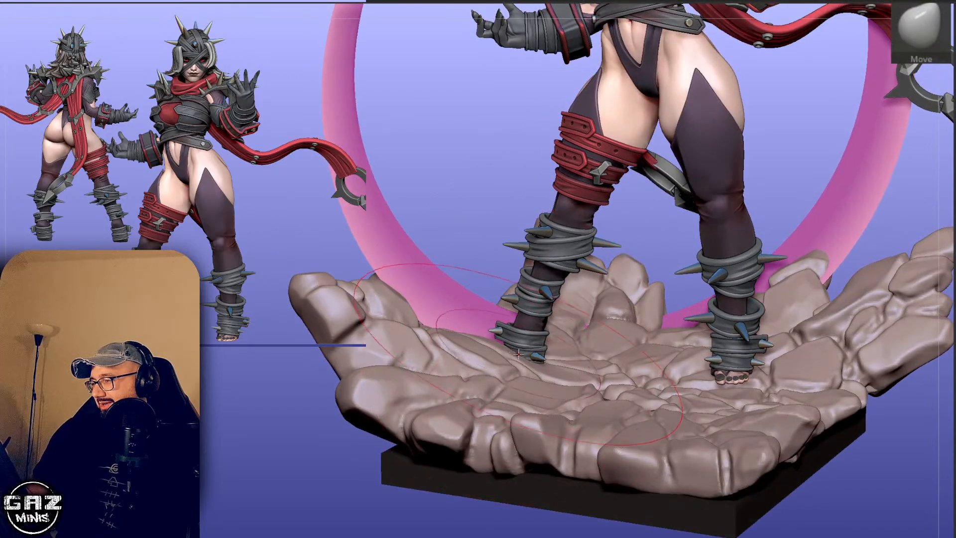
{"action": "right_click_drag", "start_coordinate": [689, 219], "coordinate": [662, 227]}
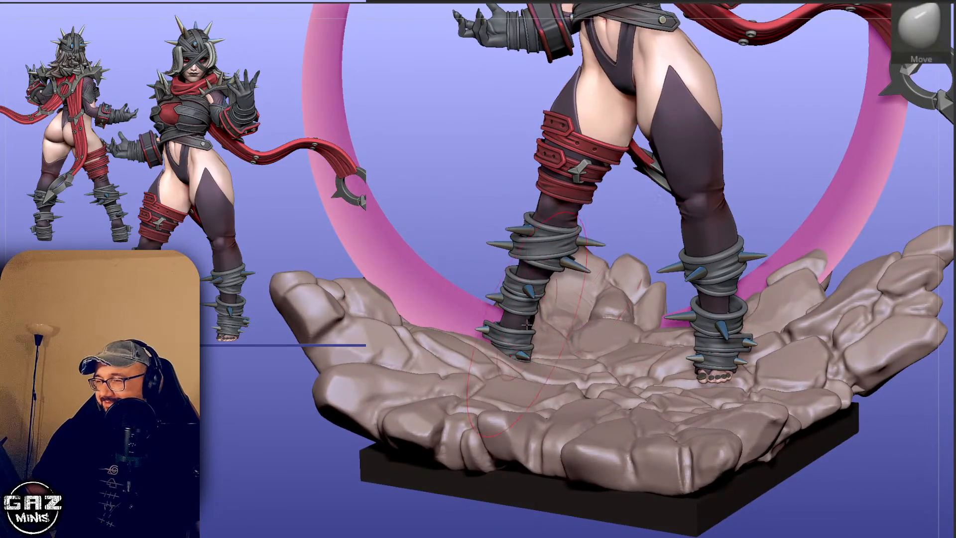
{"action": "left_click_drag", "start_coordinate": [494, 351], "coordinate": [498, 352]}
{"action": "right_click_drag", "start_coordinate": [613, 244], "coordinate": [621, 235], "text": "alt"}
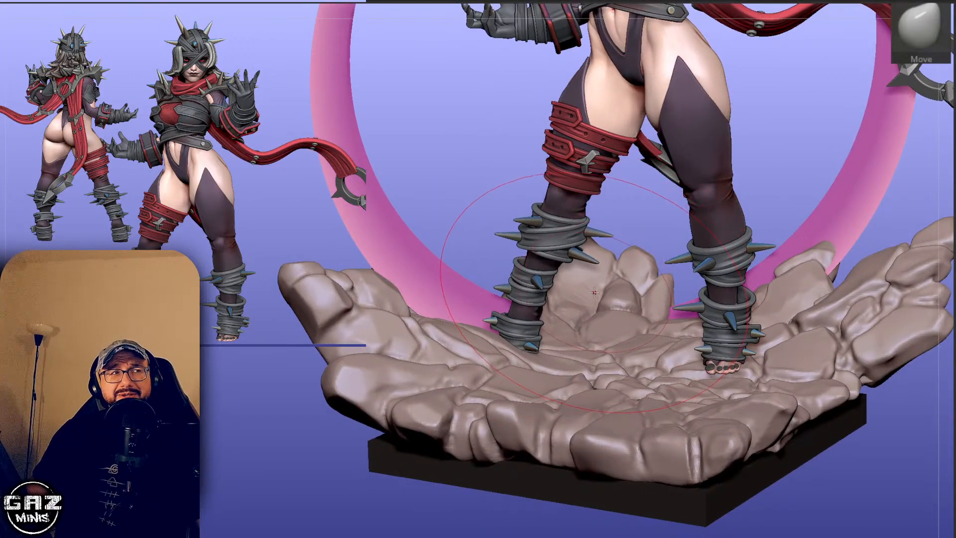
Review the whole rock base with the character from several angles and undo the last brush adjustment.
{"action": "key", "text": "shift+s"}
{"action": "key", "text": "shift+s"}
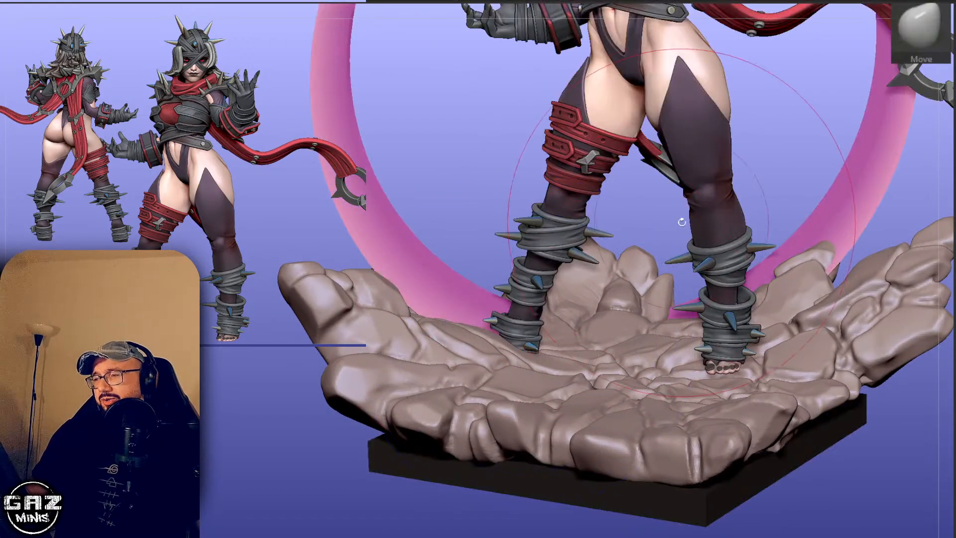
{"action": "right_click_drag", "start_coordinate": [682, 218], "coordinate": [811, 244]}
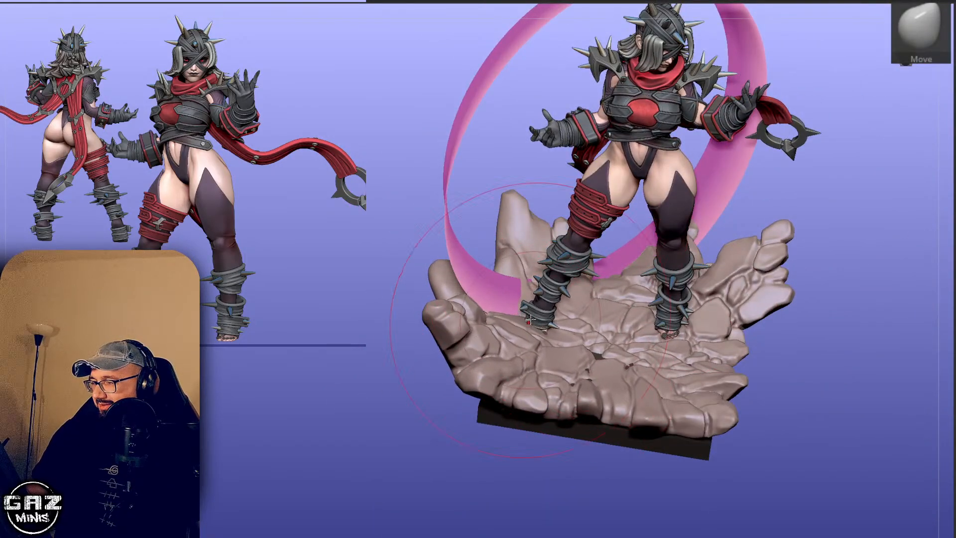
{"action": "right_click_drag", "start_coordinate": [536, 323], "coordinate": [635, 280]}
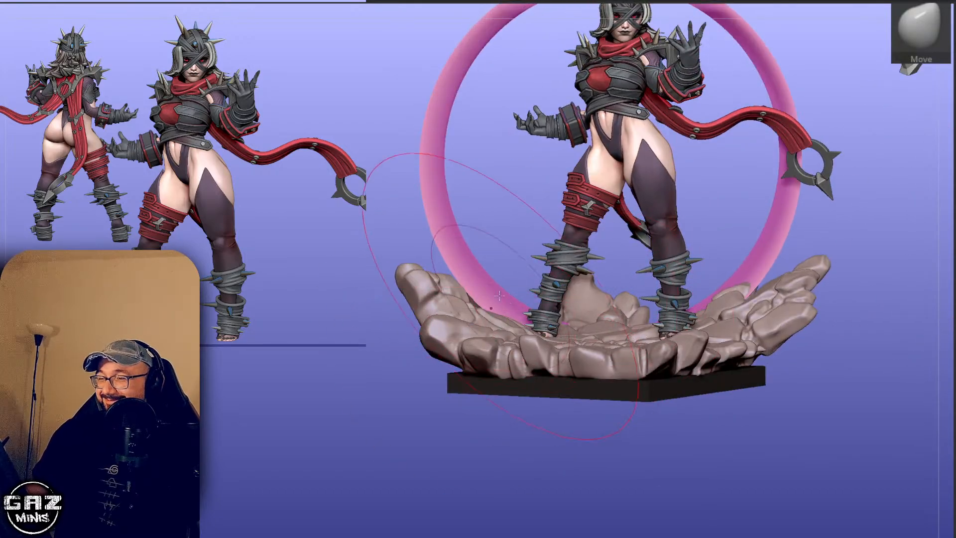
{"action": "key", "text": "ctrl"}
{"action": "key", "text": "ctrl+z"}
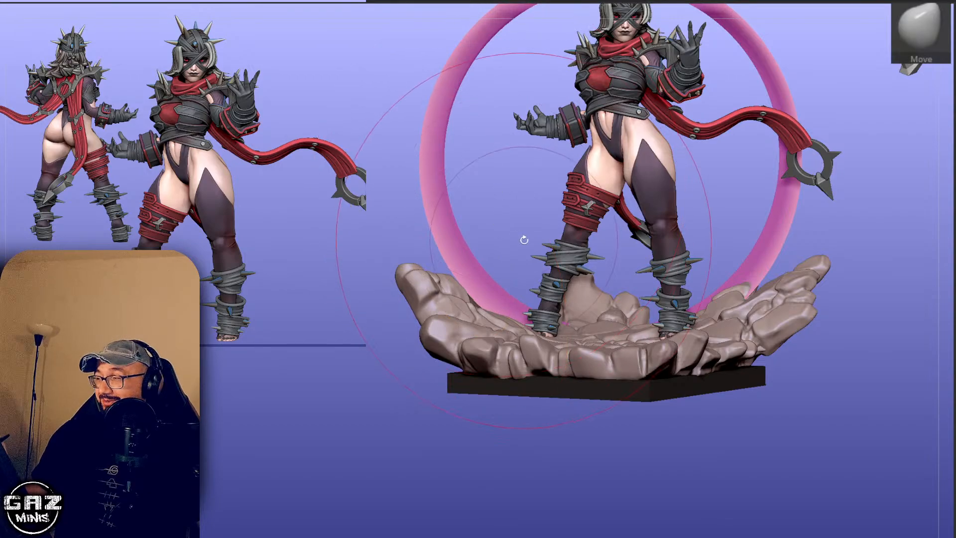
Pull the tip of the upturned rock on the cuffed, outstretched hand's side slightly outward and down with the Move brush.
{"action": "right_click_drag", "start_coordinate": [525, 240], "coordinate": [463, 273]}
{"action": "left_click_drag", "start_coordinate": [416, 273], "coordinate": [410, 280]}
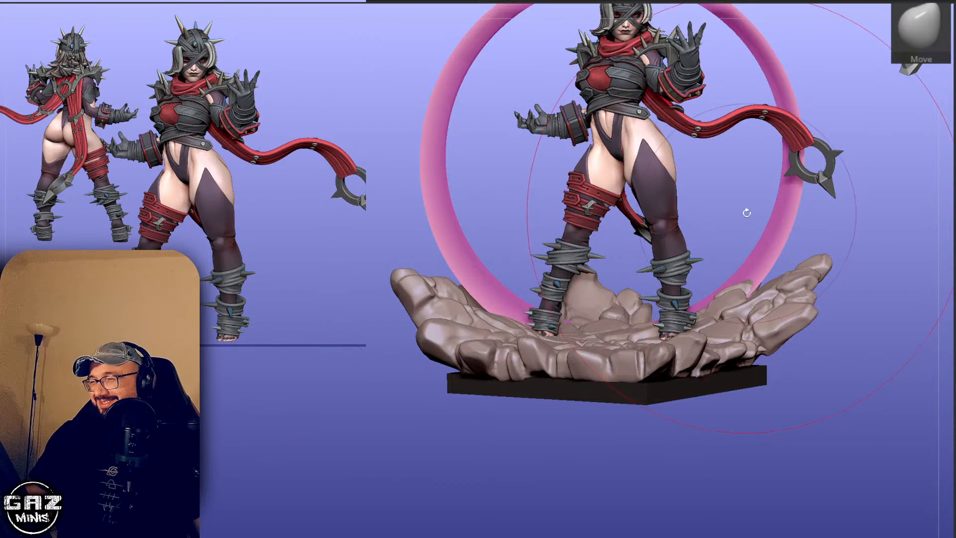
{"action": "left_click_drag", "start_coordinate": [476, 205], "coordinate": [569, 199]}
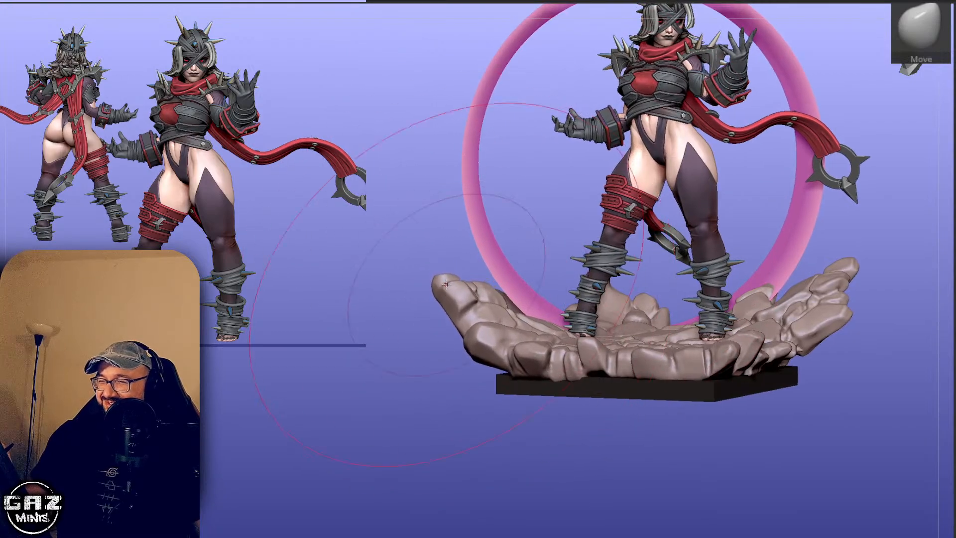
Check the rock base and its plate against the character from the front, the side and above.
{"action": "left_click_drag", "start_coordinate": [540, 239], "coordinate": [570, 276]}
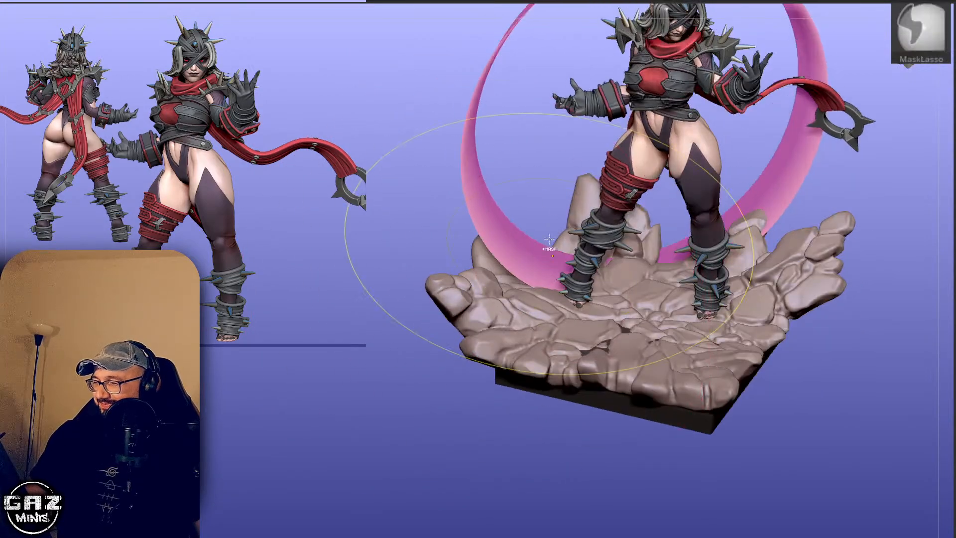
{"action": "left_click_drag", "start_coordinate": [551, 203], "coordinate": [529, 222]}
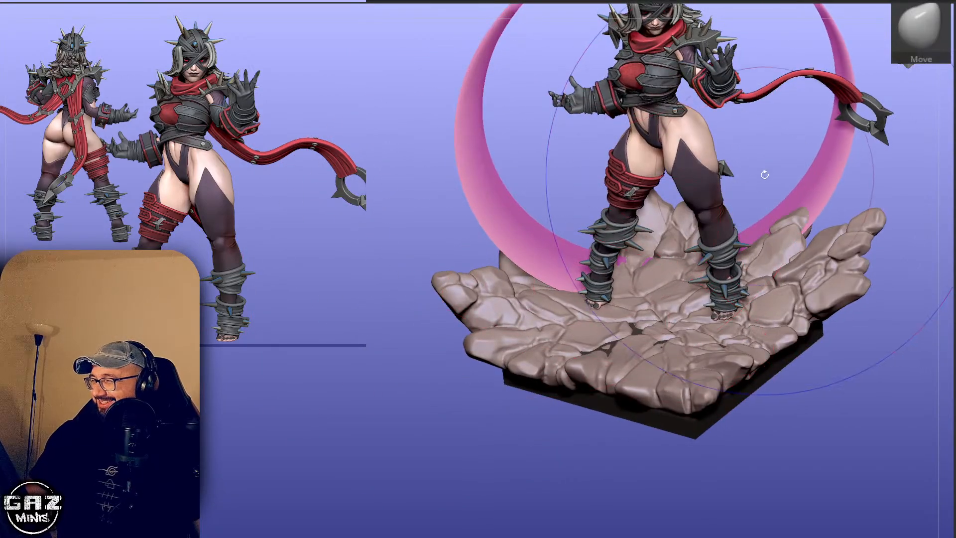
{"action": "left_click_drag", "start_coordinate": [761, 167], "coordinate": [743, 197]}
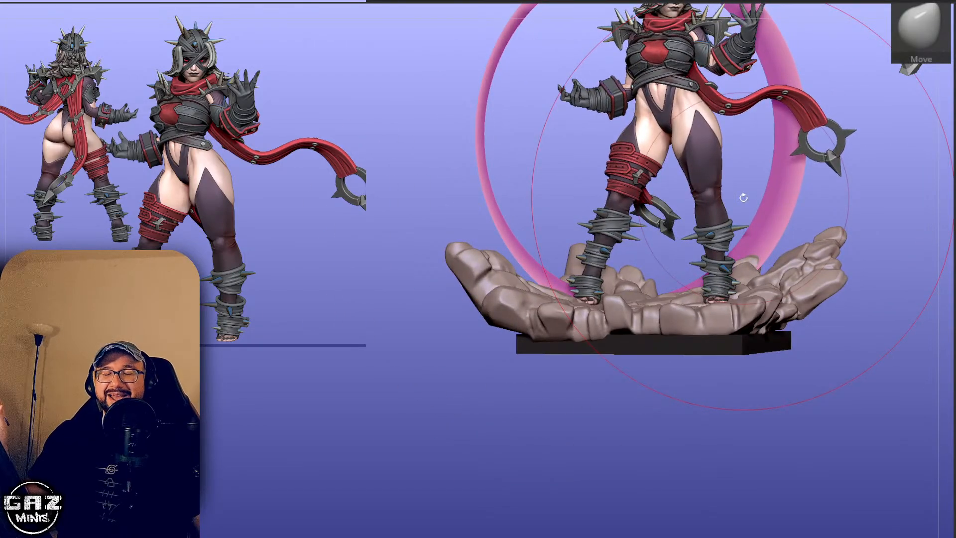
{"action": "left_click_drag", "start_coordinate": [846, 155], "coordinate": [828, 209]}
{"action": "left_click_drag", "start_coordinate": [507, 398], "coordinate": [561, 367]}
{"action": "left_click_drag", "start_coordinate": [612, 387], "coordinate": [603, 347], "text": "shift"}
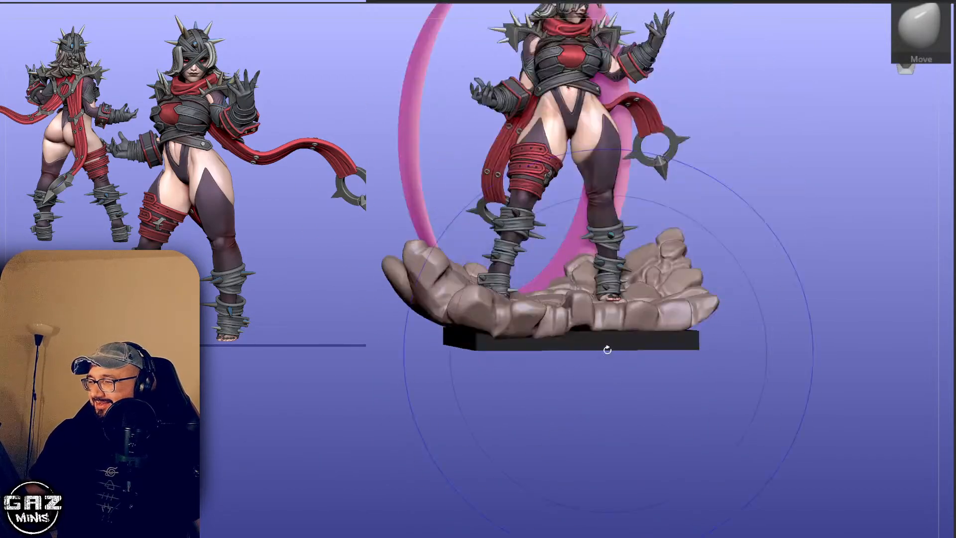
{"action": "key", "text": "w"}
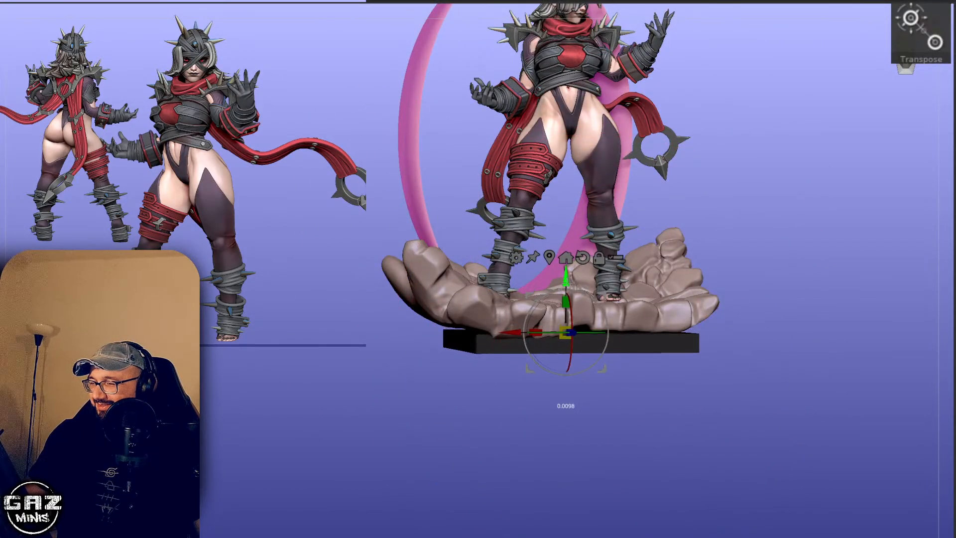
{"action": "key", "text": "q"}
Select the dark base plate and sink its top surface where it pokes through the central cracks, checking it in isolation.
{"action": "left_click_drag", "start_coordinate": [729, 198], "coordinate": [608, 268]}
{"action": "left_click_drag", "start_coordinate": [740, 125], "coordinate": [699, 174]}
{"action": "left_click_drag", "start_coordinate": [779, 171], "coordinate": [553, 330]}
{"action": "left_click", "coordinate": [554, 330], "text": "alt"}
{"action": "key", "text": "shift+f"}
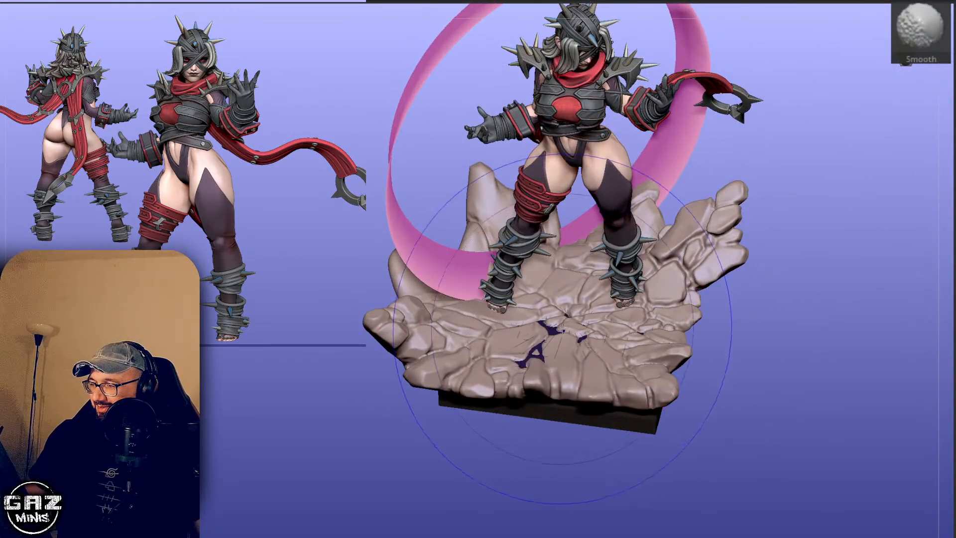
{"action": "key", "text": "shift+s"}
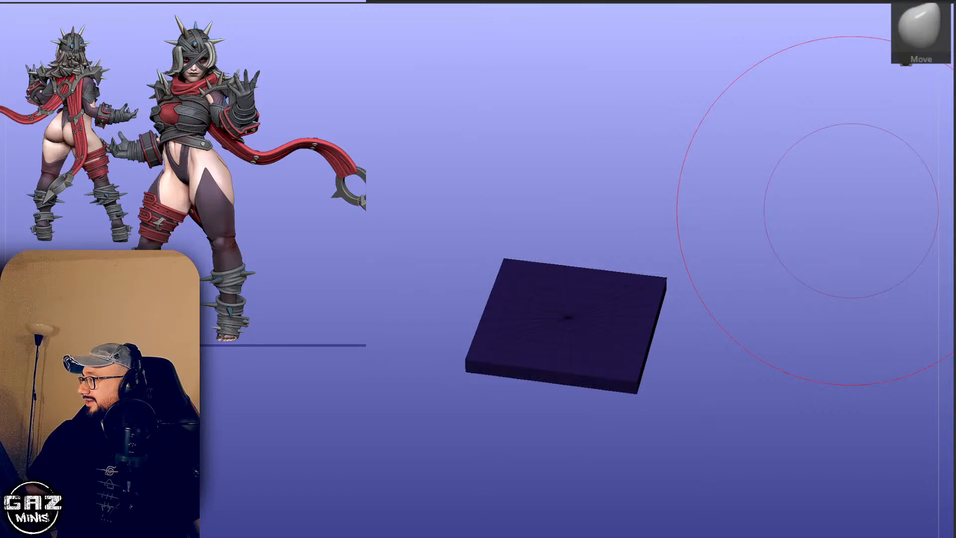
{"action": "key", "text": "shift+s"}
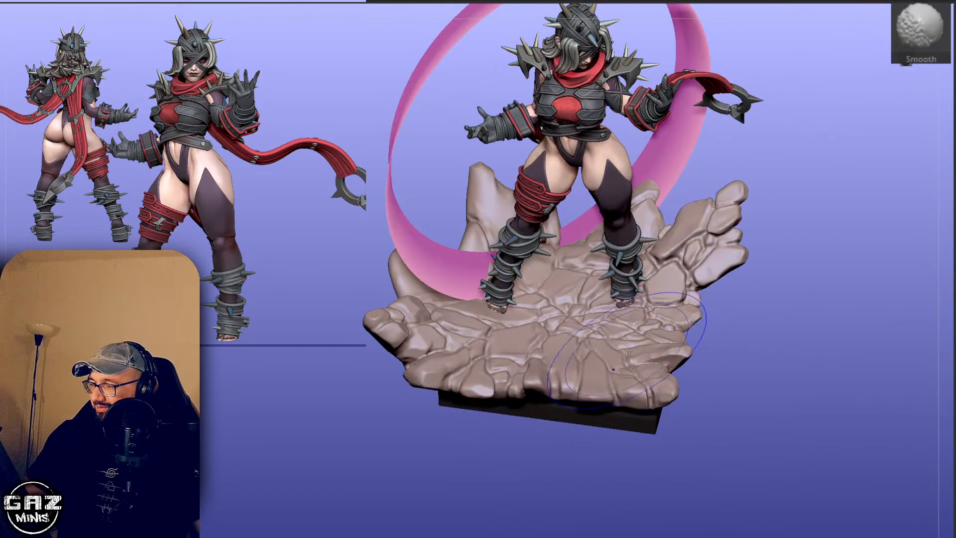
{"action": "left_click_drag", "start_coordinate": [725, 257], "coordinate": [759, 272]}
{"action": "left_click_drag", "start_coordinate": [779, 204], "coordinate": [784, 203]}
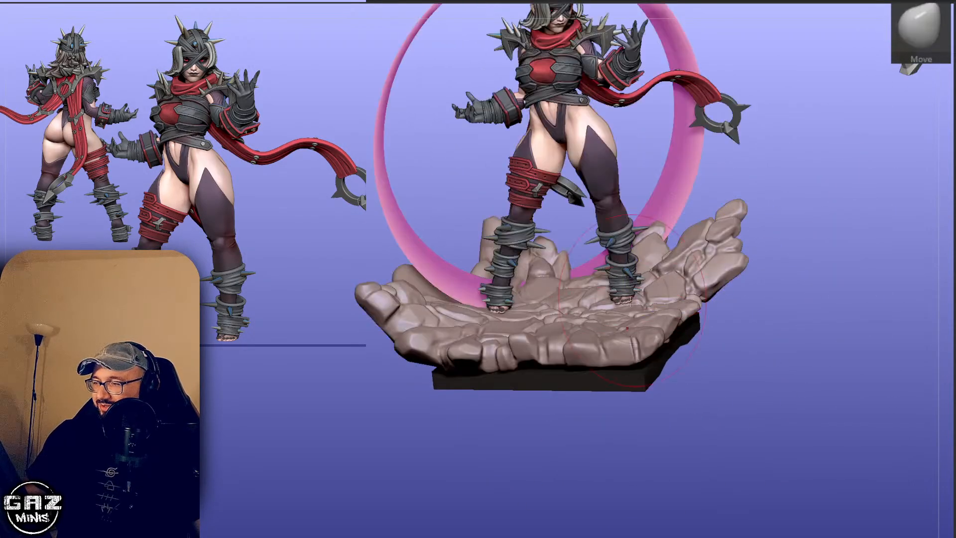
Isolate the rock base, choose the SnakeHook brush and show the full model again.
{"action": "key", "text": "s"}
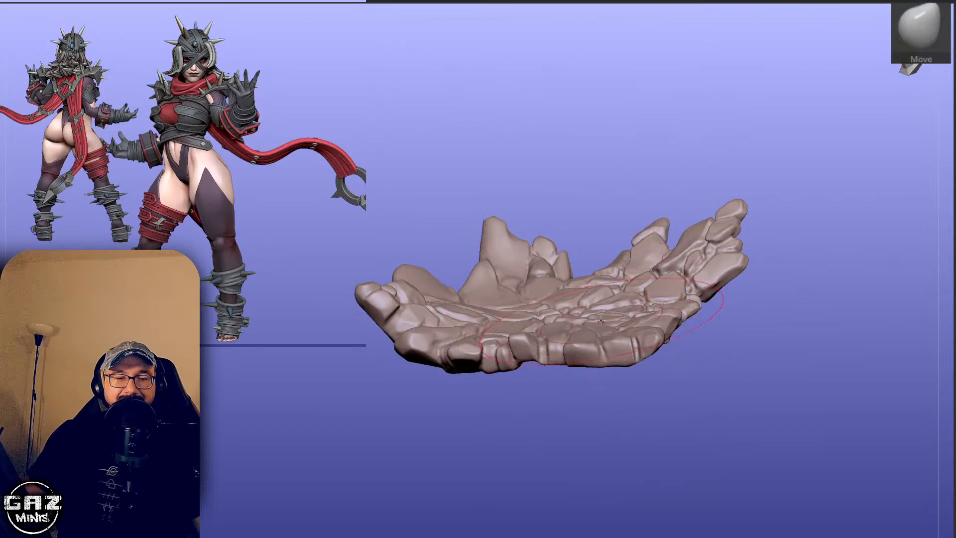
{"action": "key", "text": "b"}
{"action": "key", "text": "s"}
{"action": "key", "text": "h"}
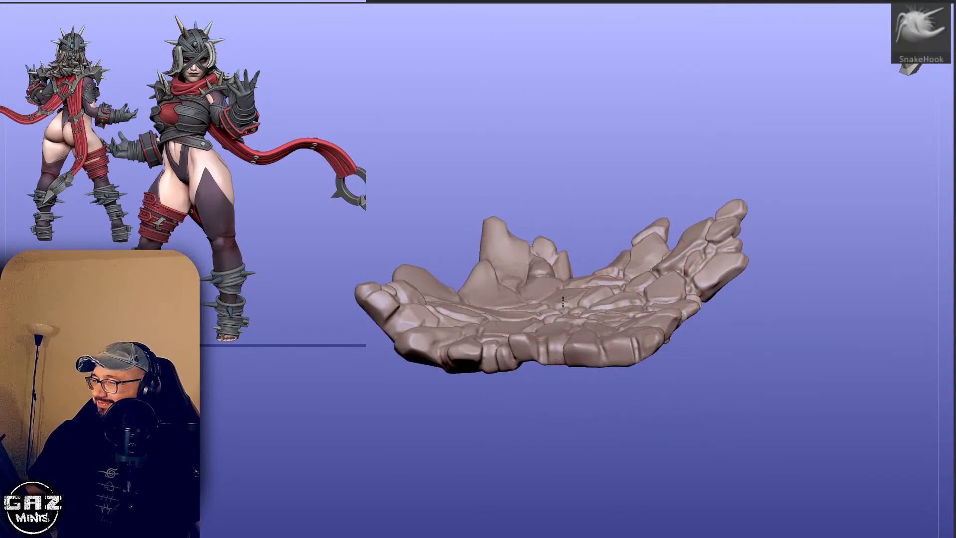
{"action": "key", "text": "s"}
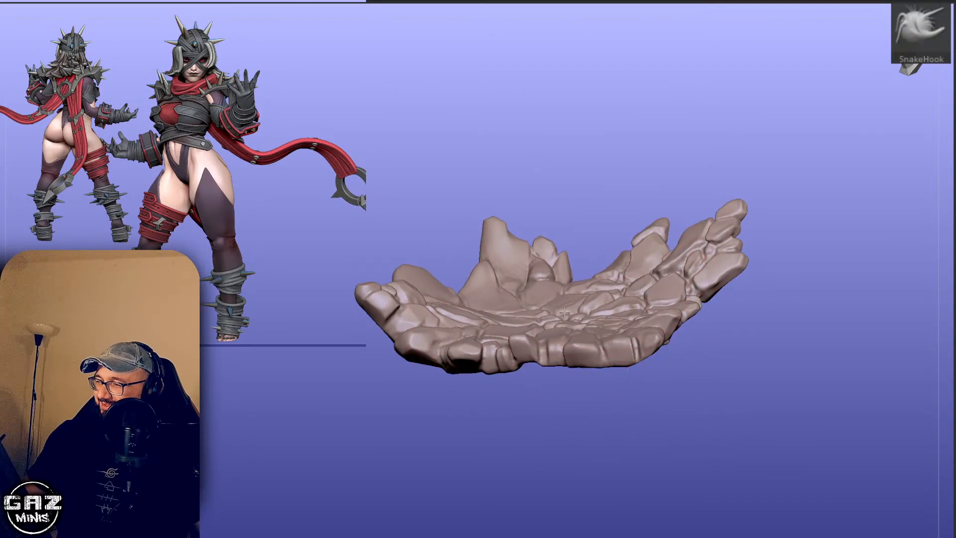
{"action": "key", "text": "alt+s"}
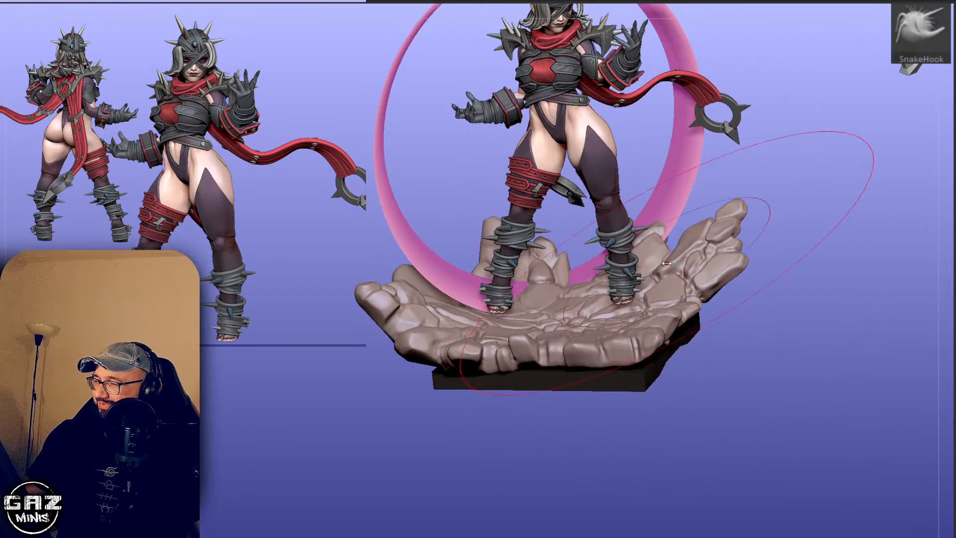
Inspect the whole rock base with the character from the front, sides, back and above.
{"action": "left_click_drag", "start_coordinate": [796, 204], "coordinate": [731, 218]}
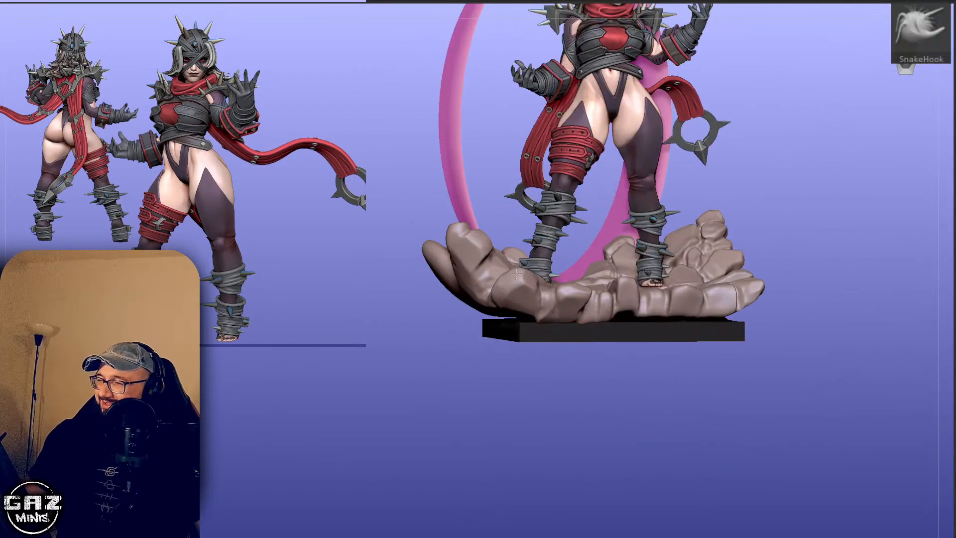
{"action": "left_click_drag", "start_coordinate": [772, 162], "coordinate": [692, 269]}
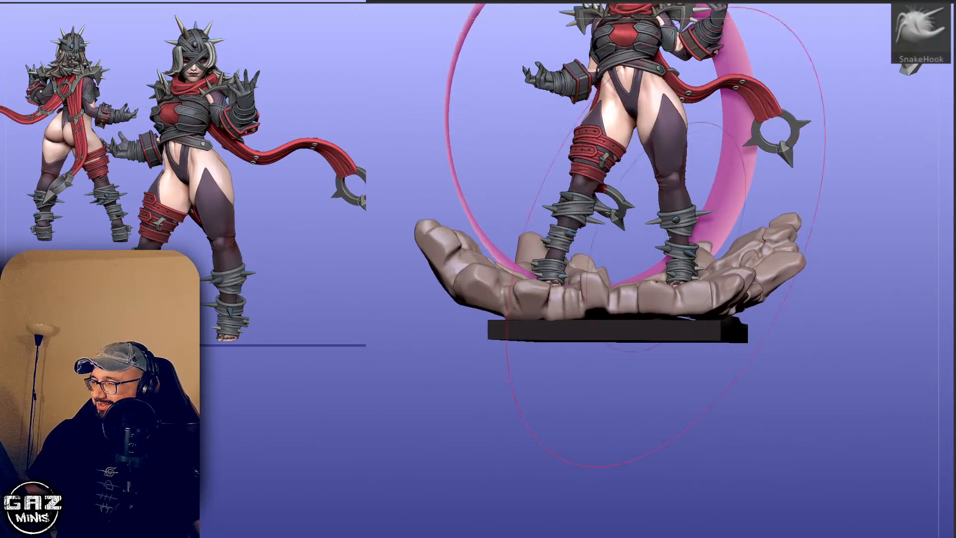
{"action": "left_click_drag", "start_coordinate": [839, 178], "coordinate": [864, 177]}
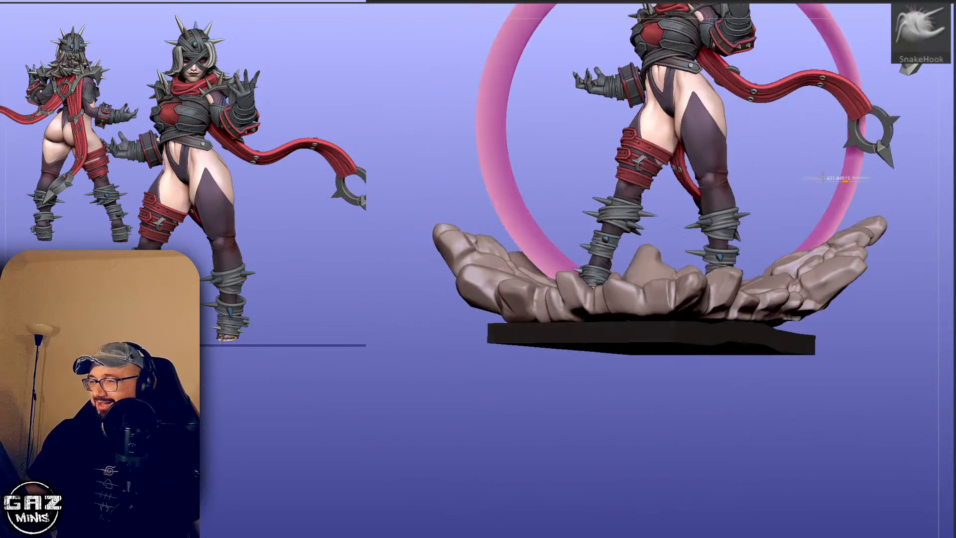
{"action": "left_click_drag", "start_coordinate": [516, 391], "coordinate": [592, 400]}
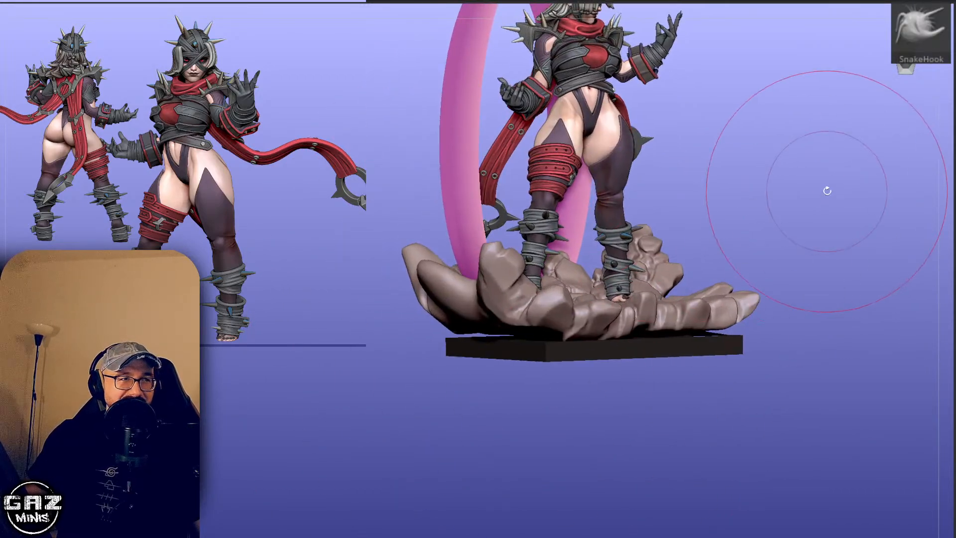
{"action": "left_click_drag", "start_coordinate": [826, 187], "coordinate": [791, 195]}
{"action": "left_click_drag", "start_coordinate": [858, 199], "coordinate": [820, 207], "text": "alt"}
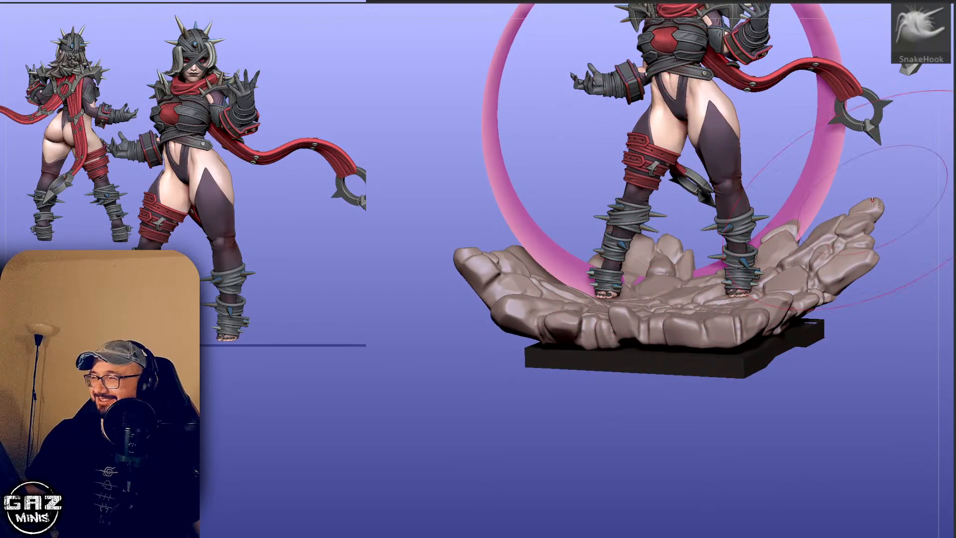
{"action": "left_click_drag", "start_coordinate": [924, 150], "coordinate": [838, 220], "text": "alt"}
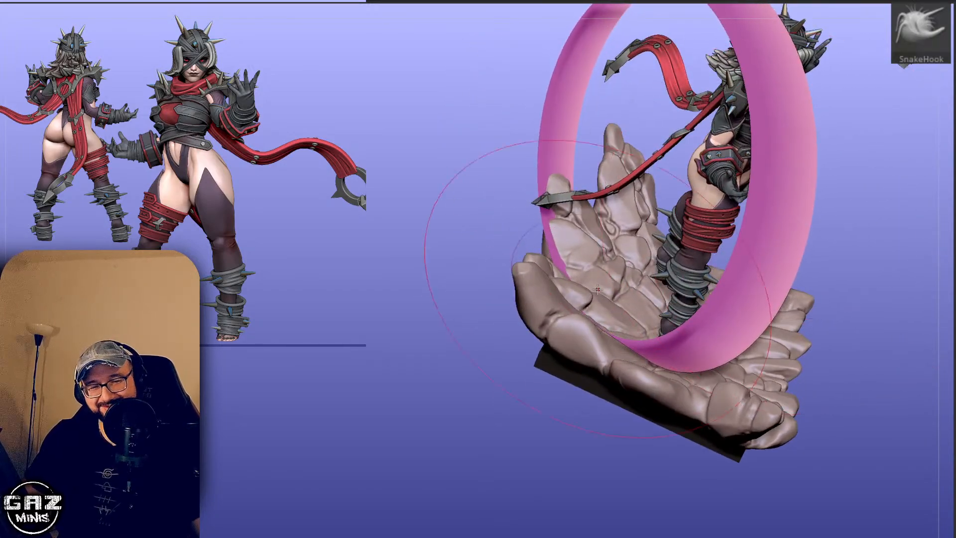
{"action": "left_click_drag", "start_coordinate": [580, 420], "coordinate": [545, 429]}
{"action": "mouse_move", "coordinate": [629, 393]}
{"action": "left_mouse_down"}
{"action": "mouse_move", "coordinate": [632, 416]}
{"action": "mouse_move", "coordinate": [647, 426]}
{"action": "left_mouse_up"}
{"action": "left_click_drag", "start_coordinate": [846, 249], "coordinate": [926, 174]}
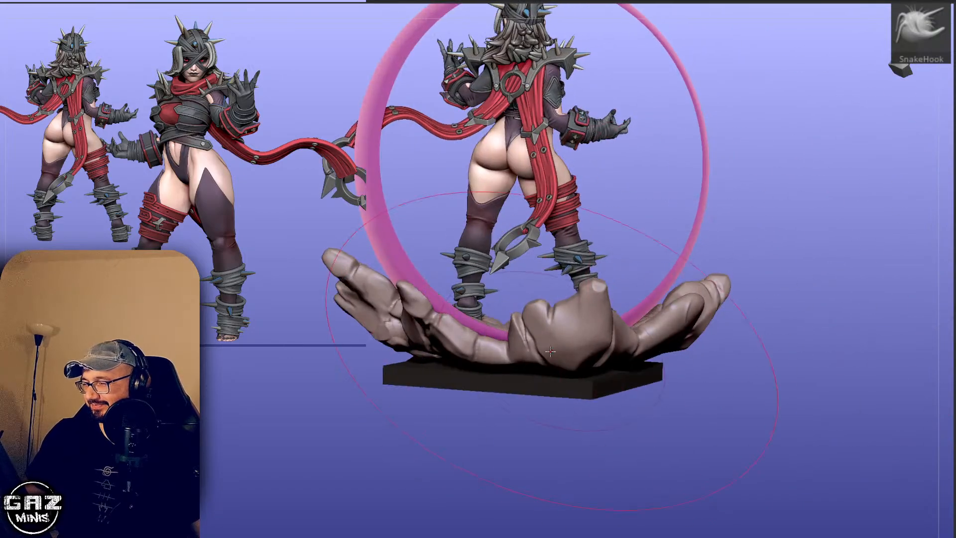
{"action": "left_click_drag", "start_coordinate": [776, 239], "coordinate": [722, 309]}
{"action": "key", "text": "s"}
{"action": "left_click_drag", "start_coordinate": [514, 333], "coordinate": [507, 332]}
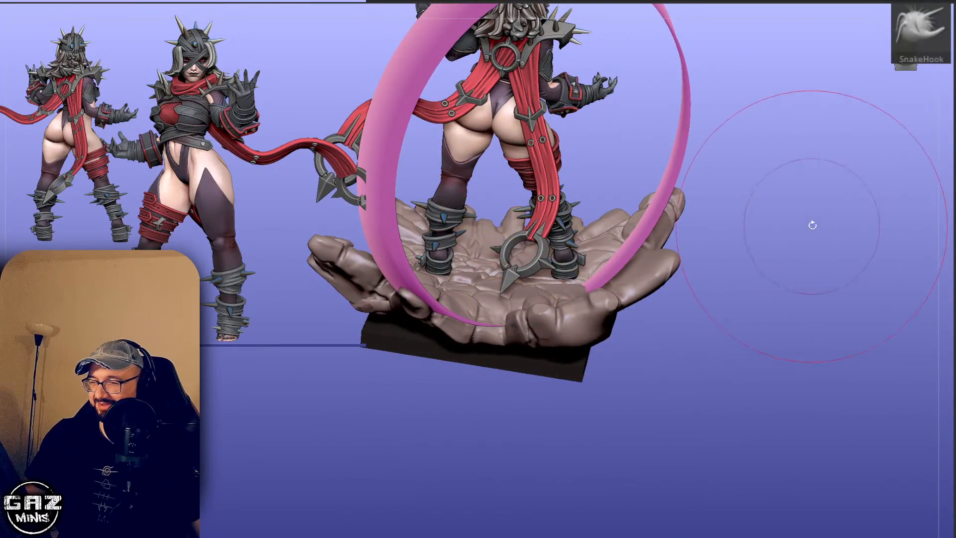
{"action": "left_click_drag", "start_coordinate": [810, 224], "coordinate": [531, 331]}
{"action": "left_click_drag", "start_coordinate": [699, 290], "coordinate": [647, 371]}
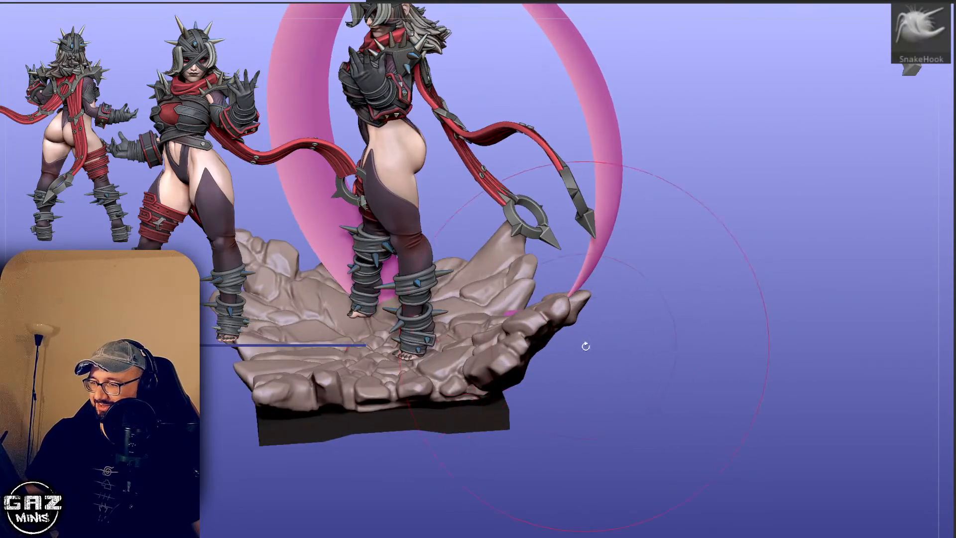
Examine the underside of the isolated rock base, select the separate red rock piece and show the full model again.
{"action": "left_click_drag", "start_coordinate": [584, 345], "coordinate": [580, 284]}
{"action": "key", "text": "shift+s"}
{"action": "left_click_drag", "start_coordinate": [605, 318], "coordinate": [612, 250]}
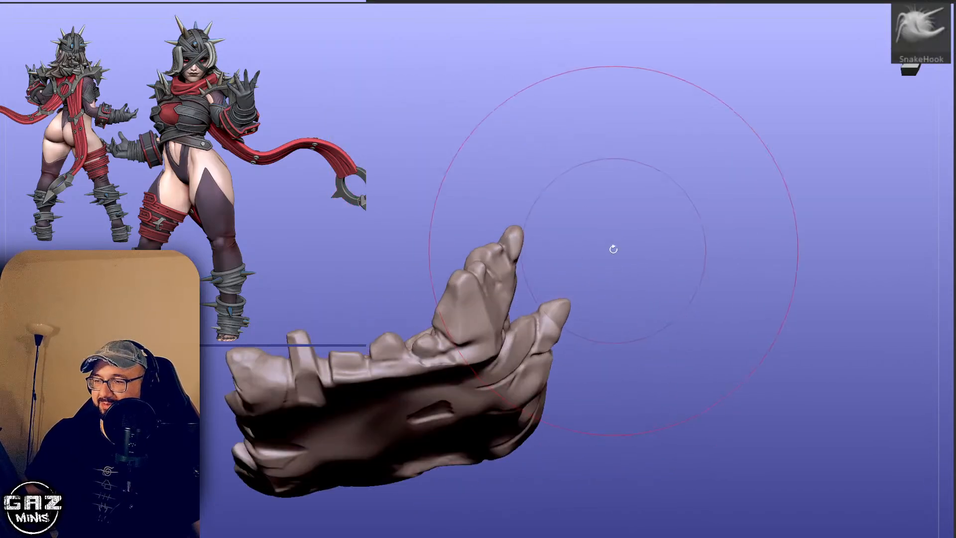
{"action": "key", "text": "shift+f"}
{"action": "key", "text": "Down"}
{"action": "key", "text": "Up"}
{"action": "key", "text": "Down"}
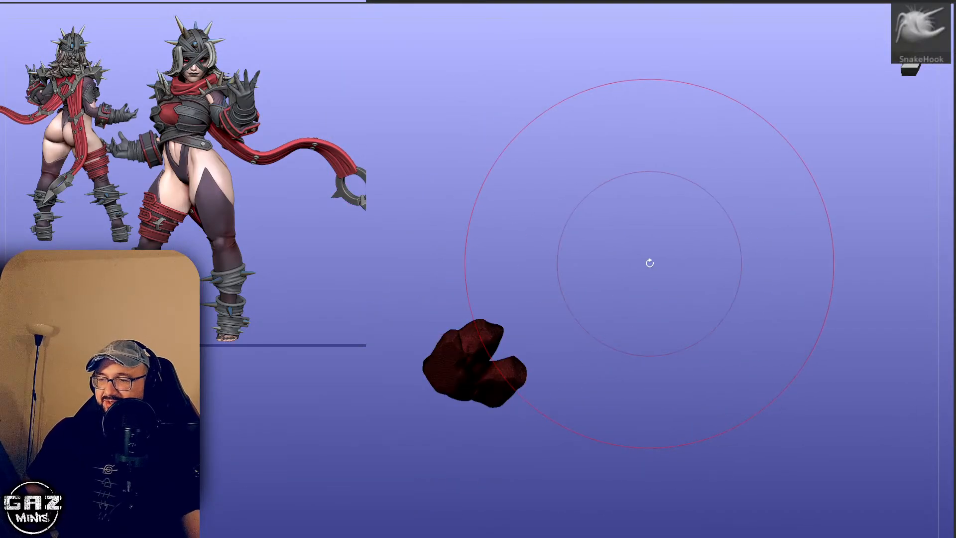
{"action": "mouse_move", "coordinate": [650, 262]}
{"action": "left_mouse_down"}
{"action": "mouse_move", "coordinate": [702, 226]}
{"action": "mouse_move", "coordinate": [645, 267]}
{"action": "left_mouse_up"}
{"action": "key", "text": "shift+s"}
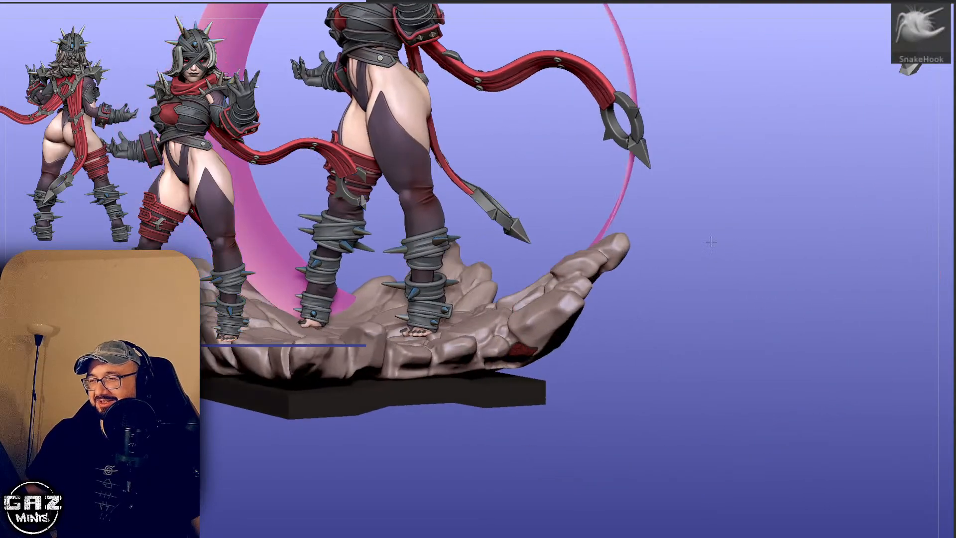
Compare the red rock piece in isolation with its place under the outer edge of the base.
{"action": "key", "text": "w"}
{"action": "key", "text": "shift+s"}
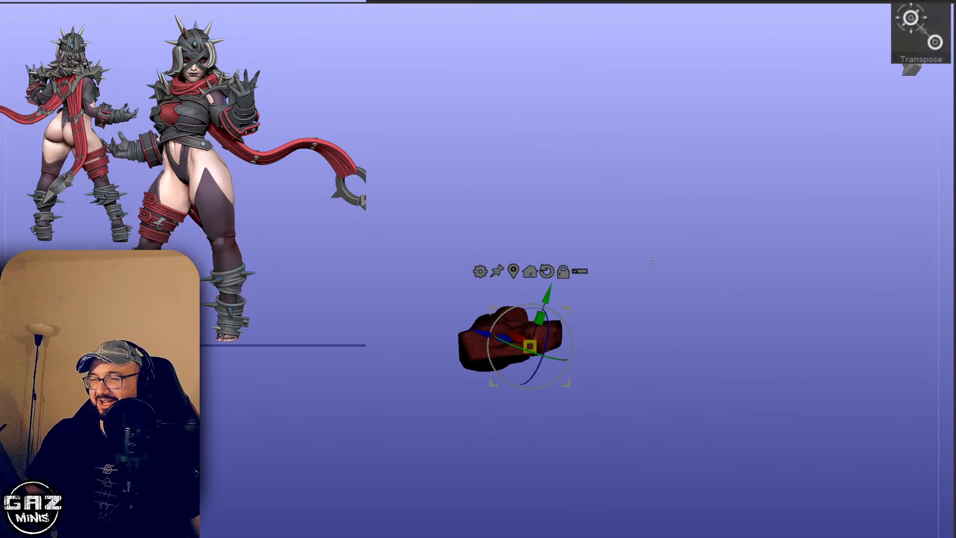
{"action": "key", "text": "shift+s"}
{"action": "key", "text": "shift+s"}
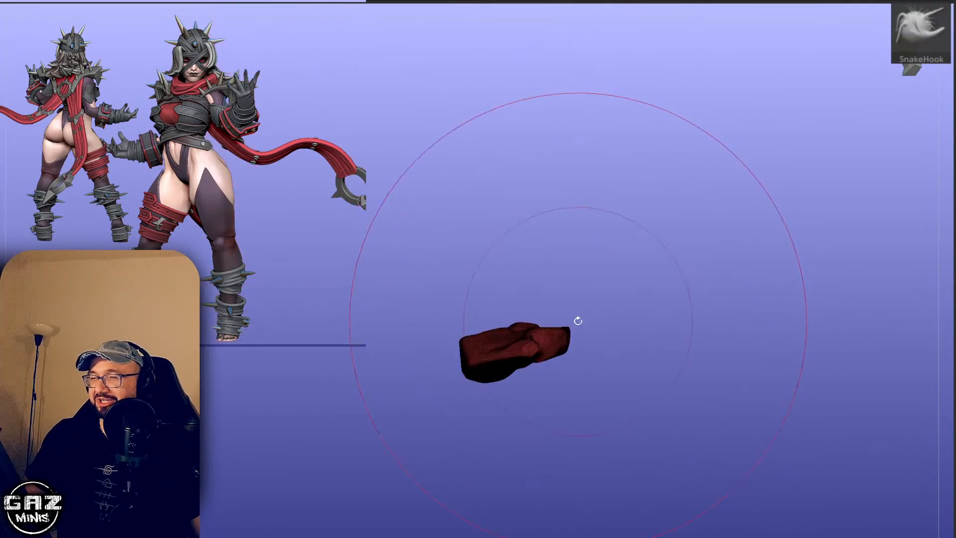
{"action": "left_click_drag", "start_coordinate": [566, 310], "coordinate": [518, 315]}
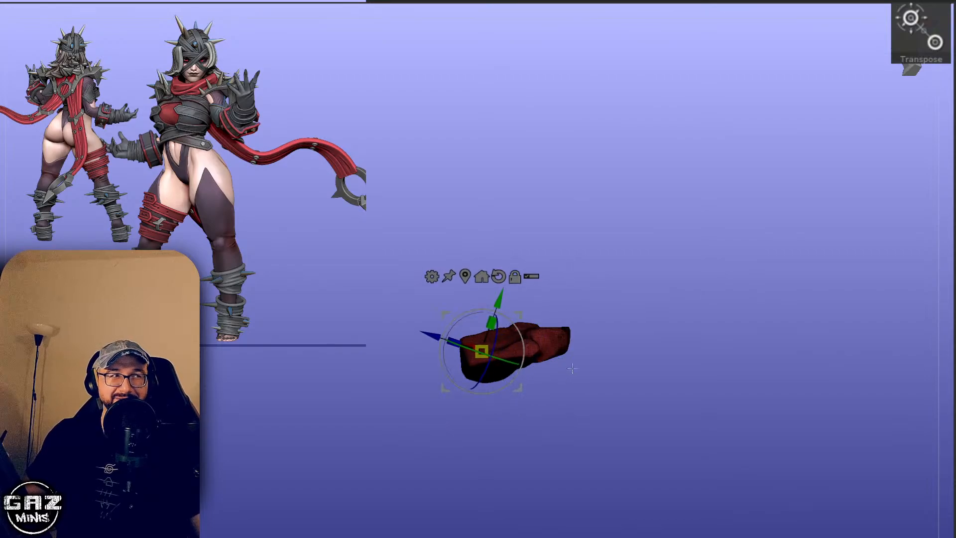
{"action": "key", "text": "shift+s"}
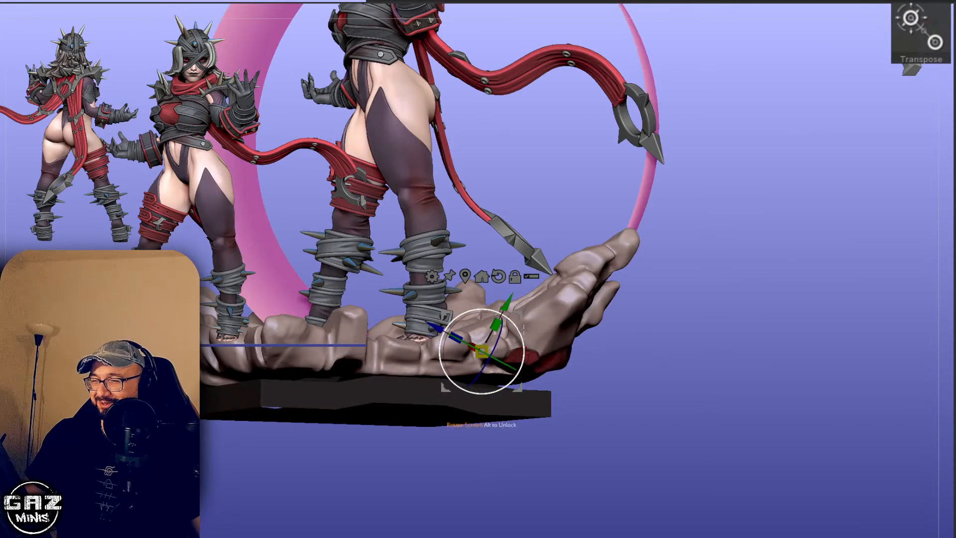
{"action": "key", "text": "q"}
{"action": "left_click_drag", "start_coordinate": [874, 305], "coordinate": [772, 385]}
Recentre and straighten the transform gizmo on the red rock piece and enlarge the piece beneath the base's outer edge.
{"action": "key", "text": "w"}
{"action": "left_click_drag", "start_coordinate": [741, 454], "coordinate": [673, 440]}
{"action": "key", "text": "shift+s"}
{"action": "left_click_drag", "start_coordinate": [585, 494], "coordinate": [613, 423]}
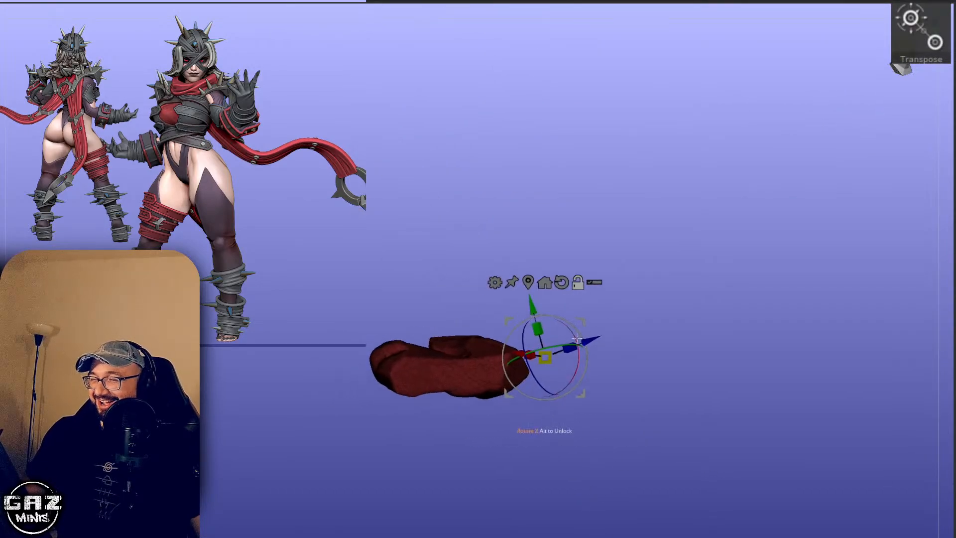
{"action": "left_click", "coordinate": [545, 282], "text": "alt"}
{"action": "left_click", "coordinate": [491, 448], "text": "alt"}
{"action": "left_click_drag", "start_coordinate": [477, 456], "coordinate": [478, 292], "text": "alt"}
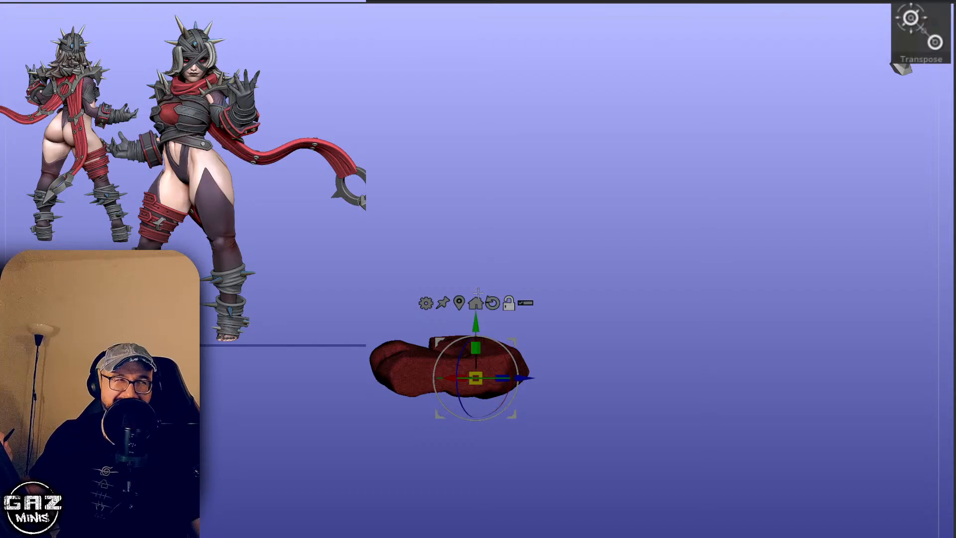
{"action": "left_click_drag", "start_coordinate": [680, 266], "coordinate": [723, 259]}
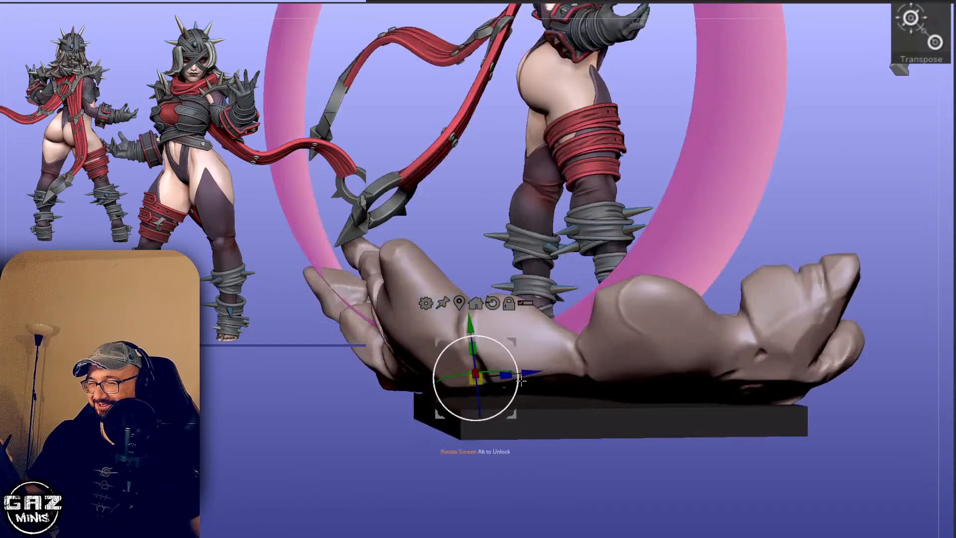
{"action": "left_click_drag", "start_coordinate": [475, 379], "coordinate": [493, 393]}
{"action": "key", "text": "q"}
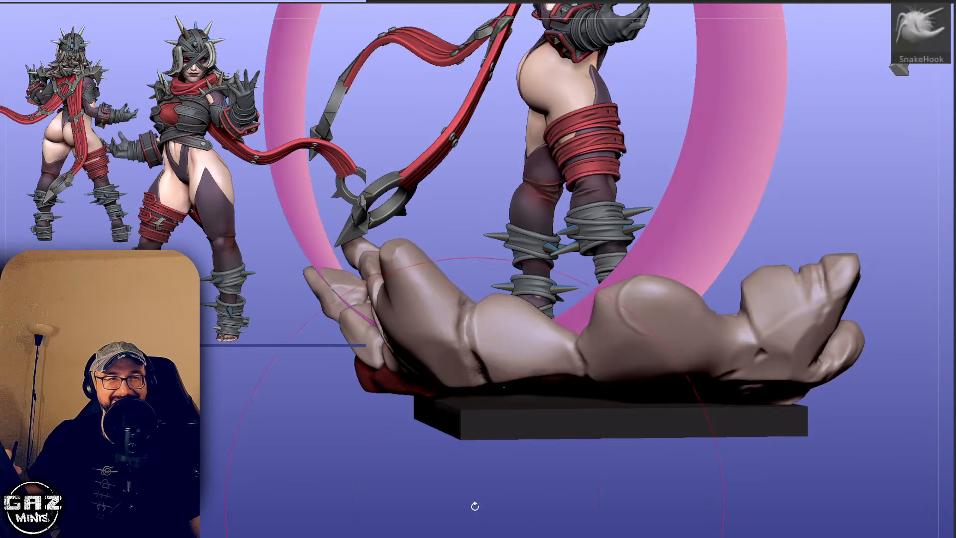
Reposition the transform gizmo on the red rock piece and adjust its fit beneath the base's outer edge.
{"action": "left_click_drag", "start_coordinate": [475, 506], "coordinate": [525, 467]}
{"action": "left_click_drag", "start_coordinate": [854, 162], "coordinate": [834, 175]}
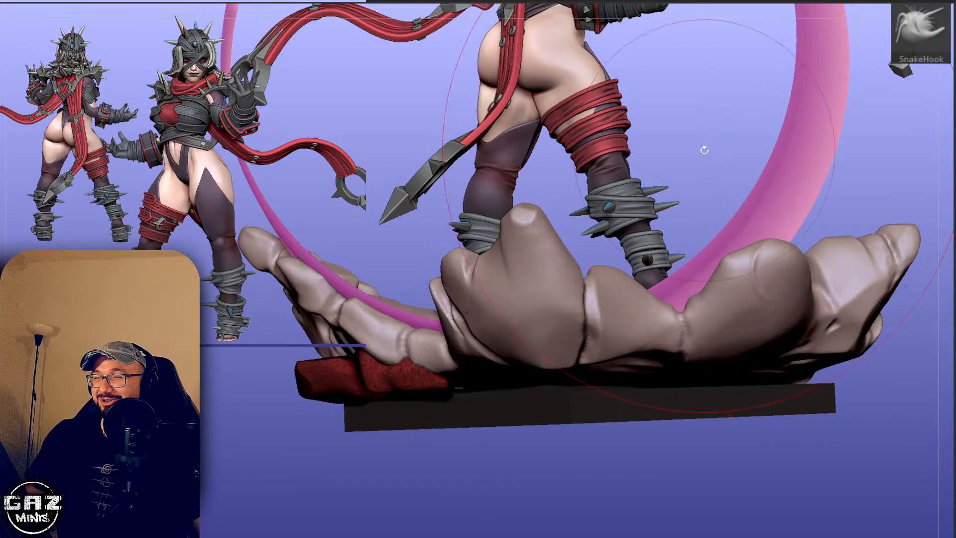
{"action": "left_click_drag", "start_coordinate": [704, 149], "coordinate": [690, 162]}
{"action": "key", "text": "w"}
{"action": "left_click_drag", "start_coordinate": [480, 476], "coordinate": [471, 448]}
{"action": "left_click_drag", "start_coordinate": [488, 343], "coordinate": [448, 342], "text": "alt"}
{"action": "left_click_drag", "start_coordinate": [459, 339], "coordinate": [448, 341]}
{"action": "left_click_drag", "start_coordinate": [459, 339], "coordinate": [459, 341]}
{"action": "key", "text": "q"}
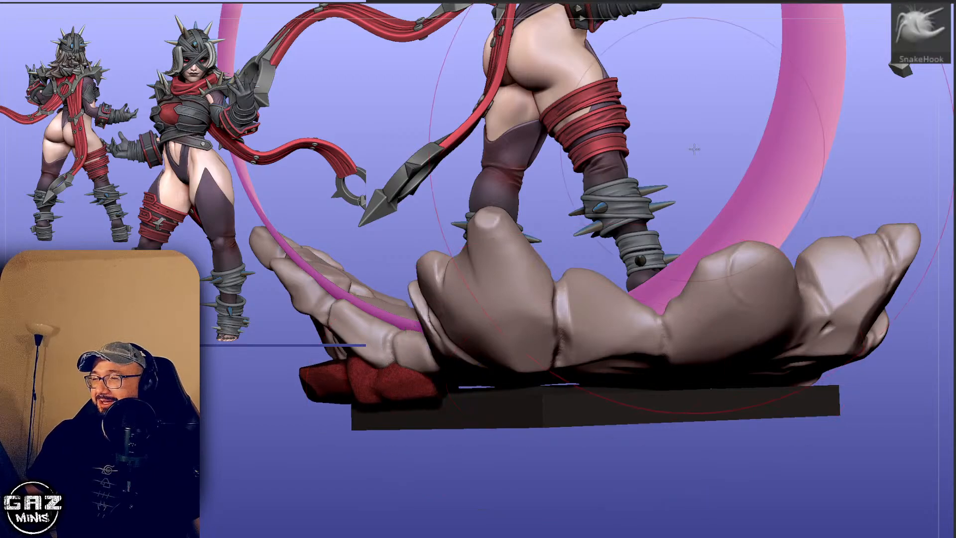
Scale up the low separate rock piece beneath the front corner of the base and check it around the figure.
{"action": "left_click_drag", "start_coordinate": [693, 149], "coordinate": [736, 133]}
{"action": "mouse_move", "coordinate": [731, 124]}
{"action": "left_mouse_down", "text": "ctrl"}
{"action": "mouse_move", "coordinate": [805, 144]}
{"action": "mouse_move", "coordinate": [726, 244]}
{"action": "mouse_move", "coordinate": [712, 283]}
{"action": "mouse_move", "coordinate": [610, 302]}
{"action": "left_mouse_up", "text": "ctrl"}
{"action": "key", "text": "w"}
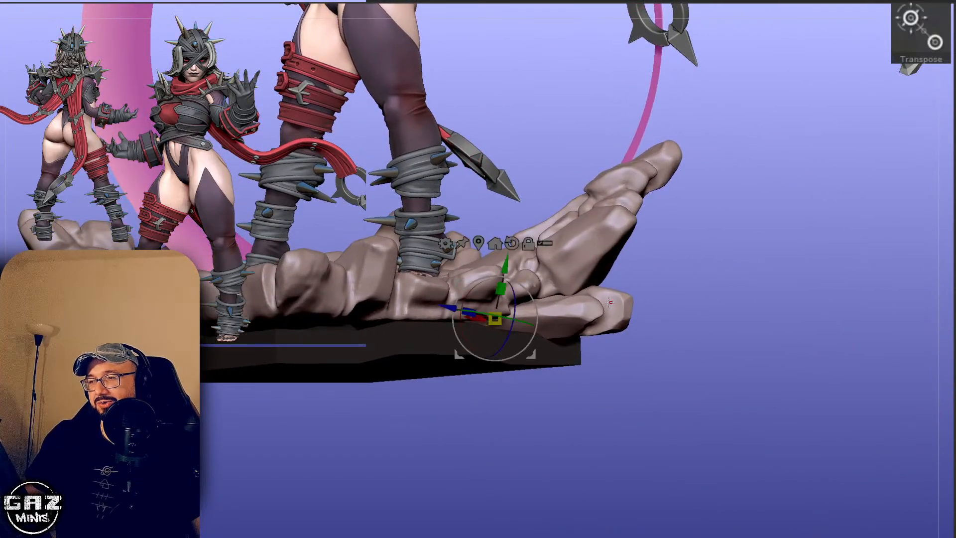
{"action": "left_click_drag", "start_coordinate": [755, 223], "coordinate": [710, 222]}
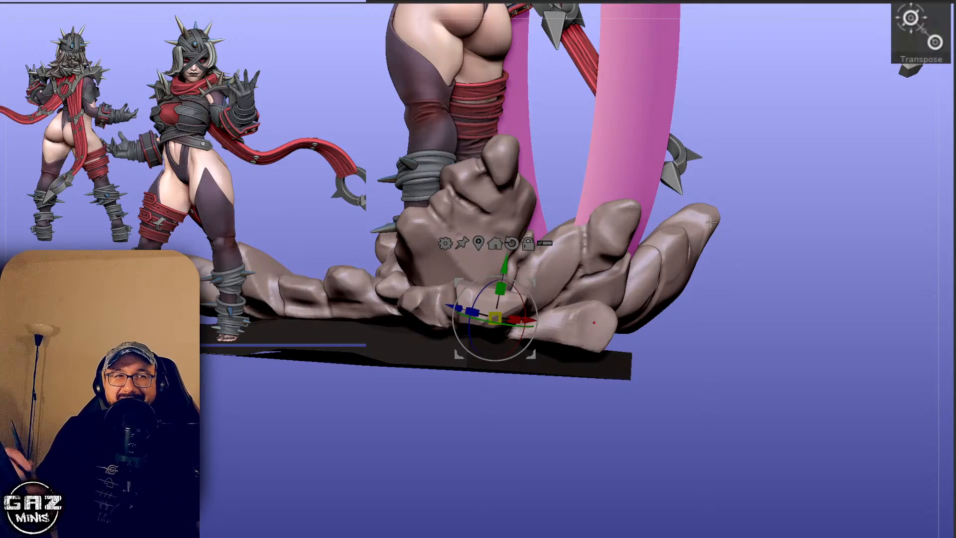
{"action": "left_click_drag", "start_coordinate": [781, 192], "coordinate": [498, 294]}
{"action": "left_click_drag", "start_coordinate": [598, 418], "coordinate": [566, 275]}
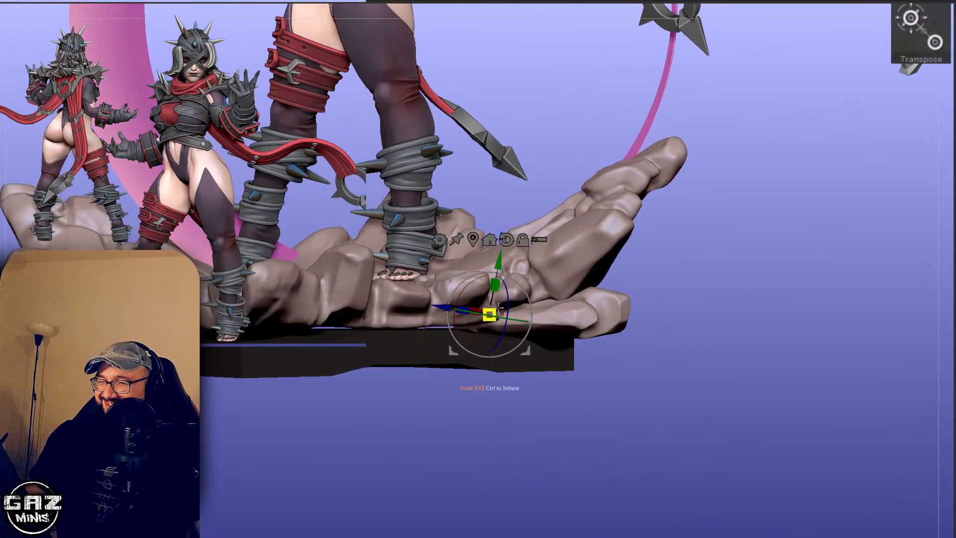
{"action": "left_click_drag", "start_coordinate": [498, 307], "coordinate": [508, 299]}
{"action": "key", "text": "q"}
{"action": "left_click_drag", "start_coordinate": [710, 229], "coordinate": [698, 241]}
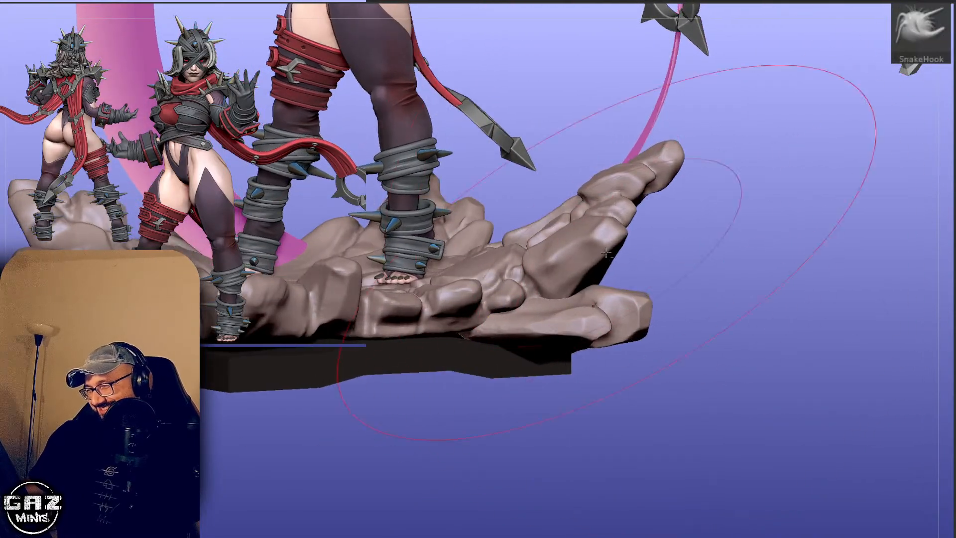
Select the main cracked rock base for editing with the Move brush and isolate it from the character.
{"action": "left_click_drag", "start_coordinate": [741, 145], "coordinate": [729, 209]}
{"action": "left_click_drag", "start_coordinate": [592, 315], "coordinate": [597, 299], "text": "shift"}
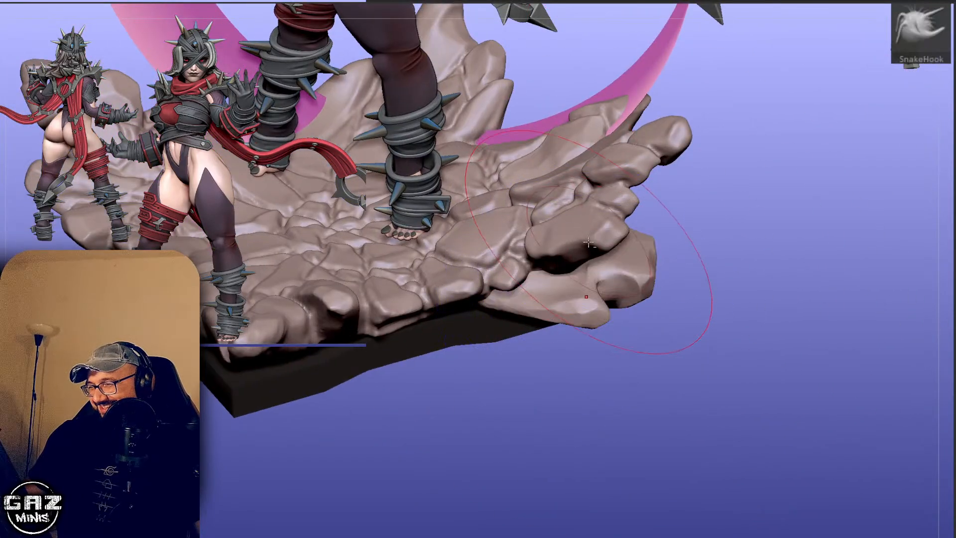
{"action": "left_click_drag", "start_coordinate": [709, 224], "coordinate": [712, 278]}
{"action": "left_click", "coordinate": [661, 251], "text": "alt"}
{"action": "key", "text": "b"}
{"action": "key", "text": "m"}
{"action": "key", "text": "v"}
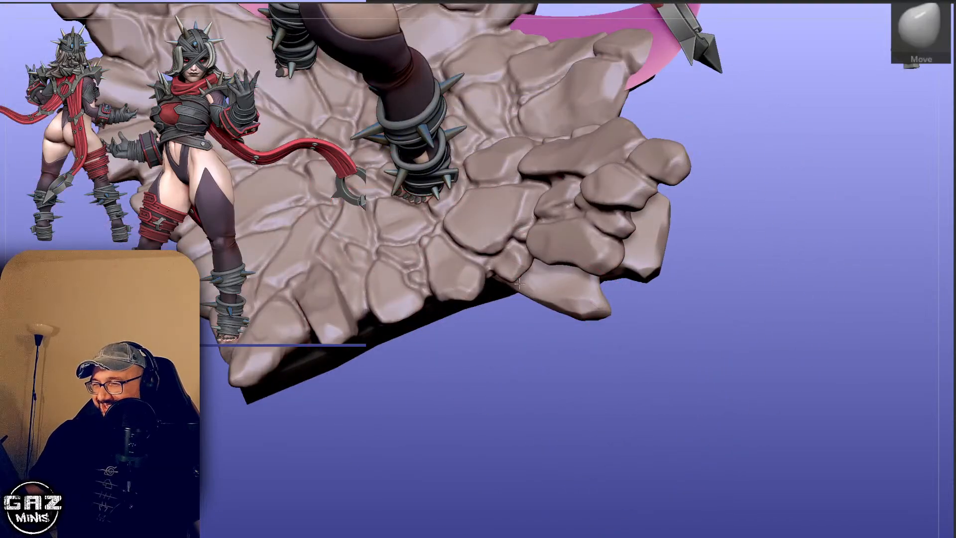
{"action": "left_click_drag", "start_coordinate": [775, 215], "coordinate": [775, 191]}
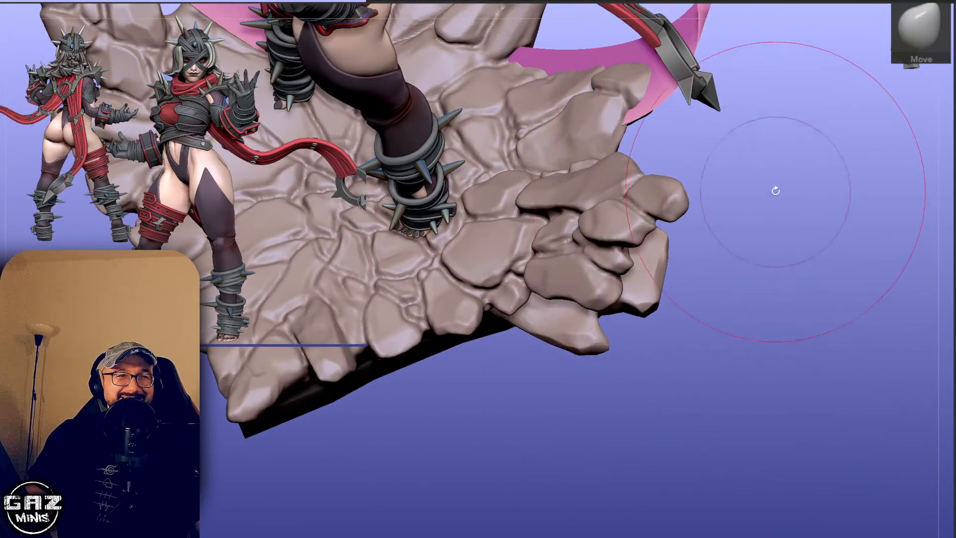
{"action": "mouse_move", "coordinate": [482, 437]}
{"action": "left_mouse_down"}
{"action": "mouse_move", "coordinate": [536, 418]}
{"action": "mouse_move", "coordinate": [515, 355]}
{"action": "mouse_move", "coordinate": [559, 379]}
{"action": "mouse_move", "coordinate": [546, 356]}
{"action": "mouse_move", "coordinate": [535, 371]}
{"action": "mouse_move", "coordinate": [544, 391]}
{"action": "left_mouse_up"}
{"action": "key", "text": "shift+alt+s"}
{"action": "key", "text": "s"}
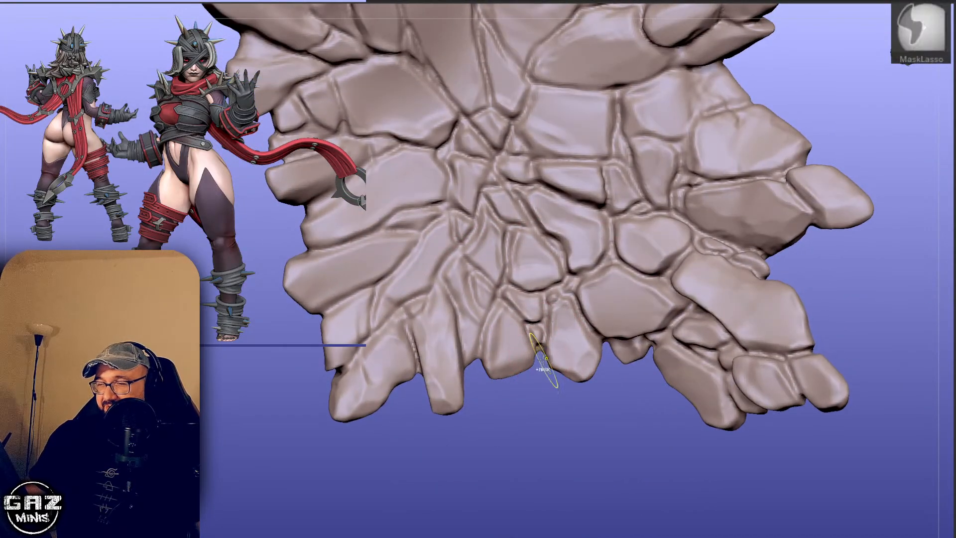
Mask everything except the short stone in the middle of the front edge, pull it outward with the Move brush, and clear the mask.
{"action": "mouse_move", "coordinate": [512, 304]}
{"action": "left_mouse_down", "text": "ctrl"}
{"action": "mouse_move", "coordinate": [479, 360]}
{"action": "mouse_move", "coordinate": [524, 398]}
{"action": "left_mouse_up", "text": "ctrl"}
{"action": "left_click", "coordinate": [525, 404], "text": "ctrl"}
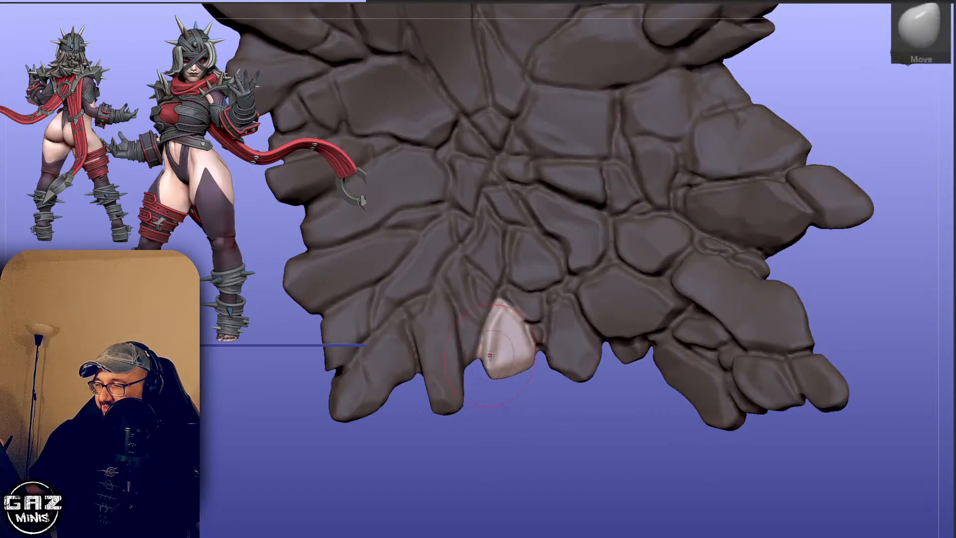
{"action": "left_click_drag", "start_coordinate": [482, 367], "coordinate": [479, 275], "text": "ctrl"}
{"action": "key", "text": "s"}
{"action": "left_click_drag", "start_coordinate": [512, 369], "coordinate": [518, 386]}
{"action": "key", "text": "s"}
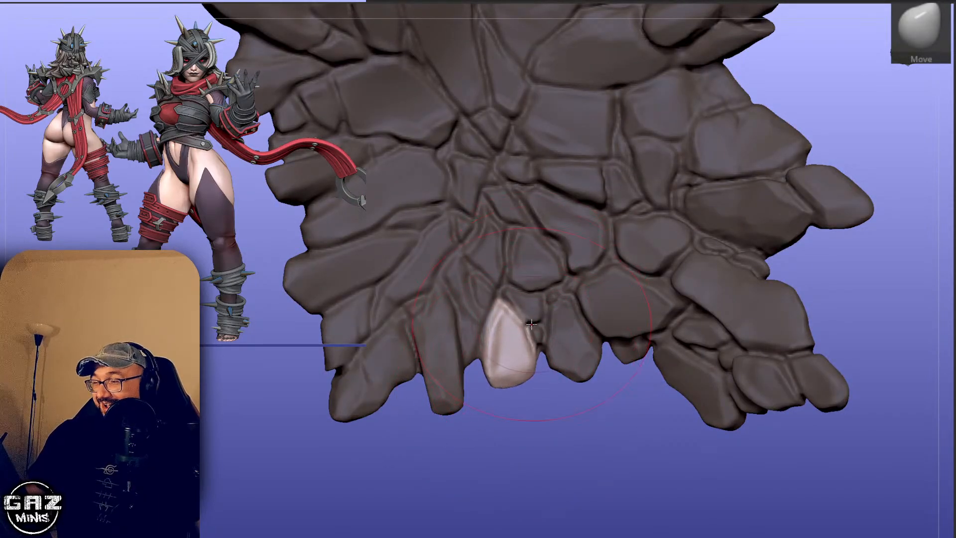
{"action": "left_click", "coordinate": [570, 435], "text": "ctrl"}
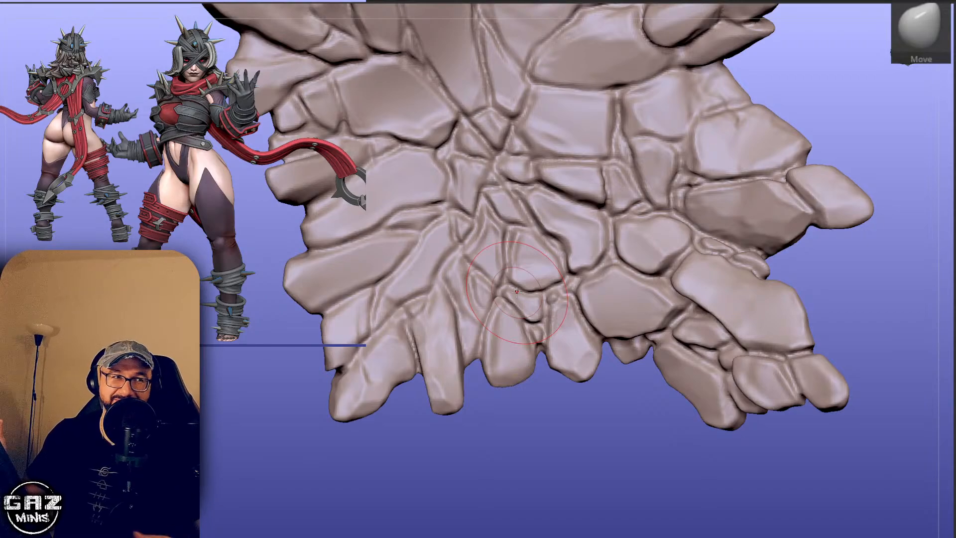
Carve cracks between the stones near the front of the base with the Orb Cracks brush.
{"action": "left_click_drag", "start_coordinate": [550, 417], "coordinate": [554, 371]}
{"action": "left_click_drag", "start_coordinate": [544, 445], "coordinate": [560, 510]}
{"action": "key", "text": "1"}
{"action": "left_click_drag", "start_coordinate": [532, 468], "coordinate": [501, 441]}
{"action": "left_click_drag", "start_coordinate": [452, 460], "coordinate": [467, 474], "text": "alt"}
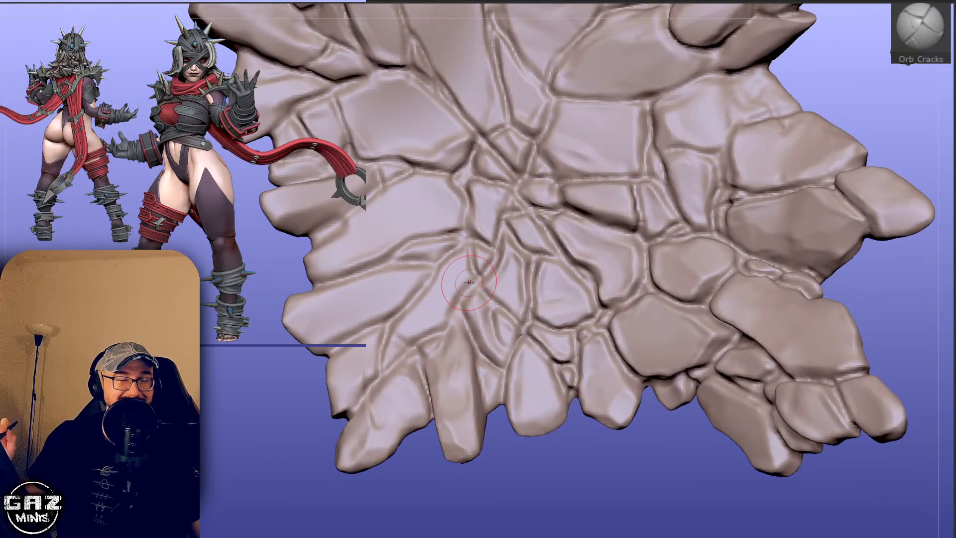
{"action": "left_click_drag", "start_coordinate": [500, 487], "coordinate": [503, 504]}
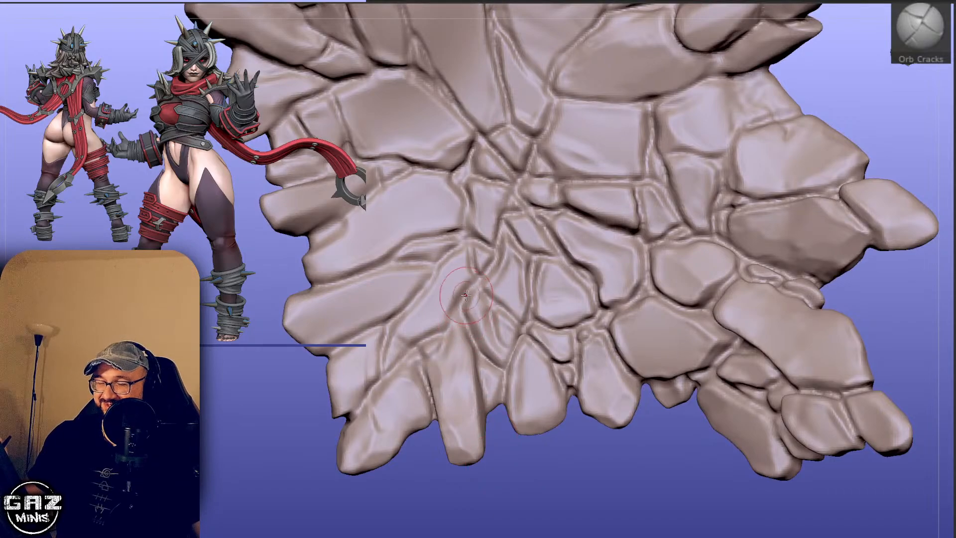
{"action": "left_click_drag", "start_coordinate": [417, 487], "coordinate": [456, 526]}
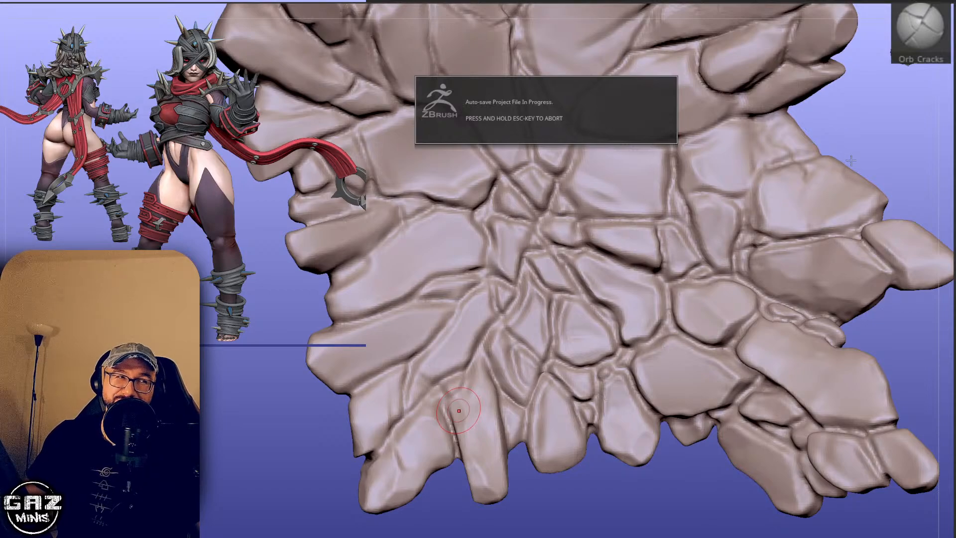
Mask everything except the recessed stone on the side edge, pull its tip outward with the Move brush, and clear the mask.
{"action": "mouse_move", "coordinate": [851, 160]}
{"action": "left_mouse_down"}
{"action": "mouse_move", "coordinate": [851, 150]}
{"action": "mouse_move", "coordinate": [776, 193]}
{"action": "mouse_move", "coordinate": [781, 177]}
{"action": "mouse_move", "coordinate": [764, 207]}
{"action": "left_mouse_up"}
{"action": "left_click_drag", "start_coordinate": [643, 237], "coordinate": [761, 177], "text": "ctrl"}
{"action": "left_click", "coordinate": [763, 177], "text": "ctrl"}
{"action": "mouse_move", "coordinate": [703, 192]}
{"action": "left_mouse_down", "text": "ctrl"}
{"action": "mouse_move", "coordinate": [699, 180]}
{"action": "mouse_move", "coordinate": [739, 196]}
{"action": "left_mouse_up", "text": "ctrl"}
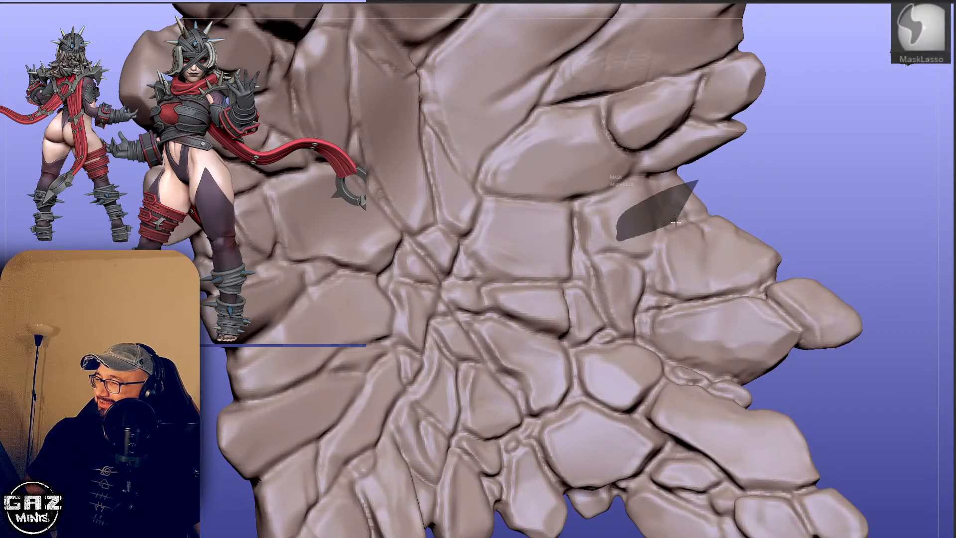
{"action": "left_click", "coordinate": [752, 194], "text": "ctrl"}
{"action": "left_click_drag", "start_coordinate": [675, 222], "coordinate": [761, 184], "text": "ctrl"}
{"action": "key", "text": "b"}
{"action": "key", "text": "m"}
{"action": "key", "text": "v"}
{"action": "left_click_drag", "start_coordinate": [628, 205], "coordinate": [641, 203]}
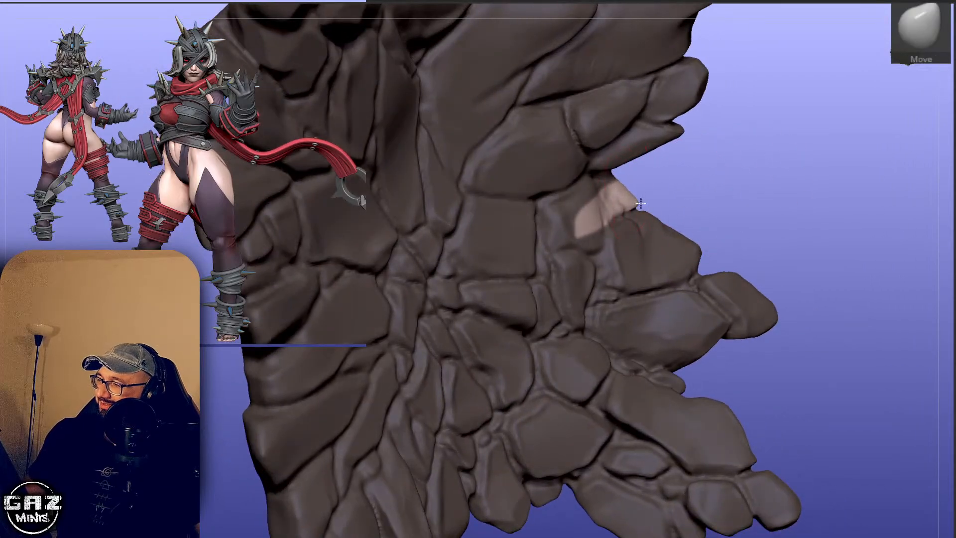
{"action": "mouse_move", "coordinate": [732, 175]}
{"action": "left_mouse_down"}
{"action": "mouse_move", "coordinate": [698, 186]}
{"action": "mouse_move", "coordinate": [683, 171]}
{"action": "left_mouse_up"}
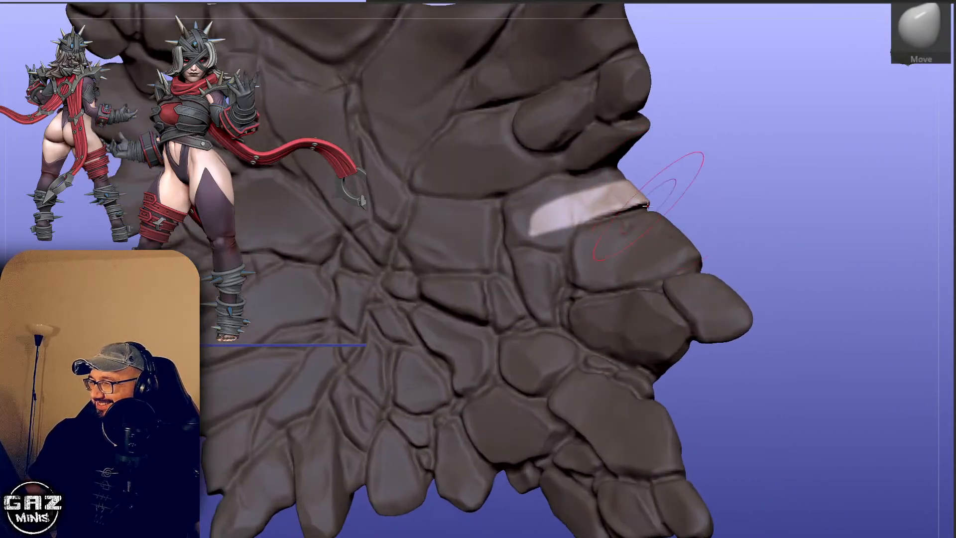
{"action": "mouse_move", "coordinate": [801, 150]}
{"action": "left_mouse_down", "text": "ctrl"}
{"action": "mouse_move", "coordinate": [844, 175]}
{"action": "mouse_move", "coordinate": [881, 174]}
{"action": "mouse_move", "coordinate": [770, 156]}
{"action": "mouse_move", "coordinate": [829, 142]}
{"action": "left_mouse_up", "text": "ctrl"}
Show the character with the rock base again and check the base from the front.
{"action": "key", "text": "shift+s"}
{"action": "left_click_drag", "start_coordinate": [873, 212], "coordinate": [855, 264]}
{"action": "left_click", "coordinate": [395, 536]}
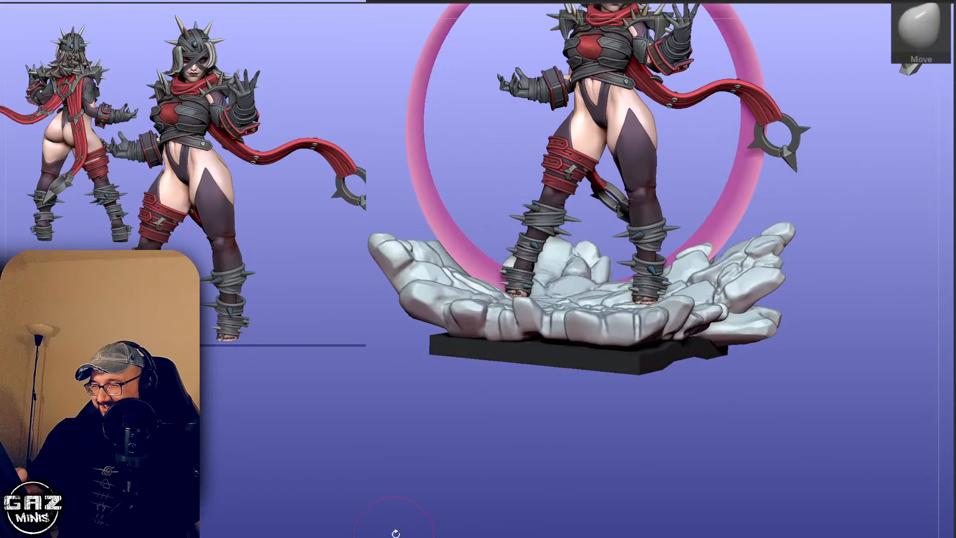
{"action": "left_click_drag", "start_coordinate": [799, 197], "coordinate": [797, 250], "text": "alt"}
{"action": "left_click_drag", "start_coordinate": [849, 183], "coordinate": [820, 241], "text": "alt"}
{"action": "left_click_drag", "start_coordinate": [812, 273], "coordinate": [796, 244], "text": "alt"}
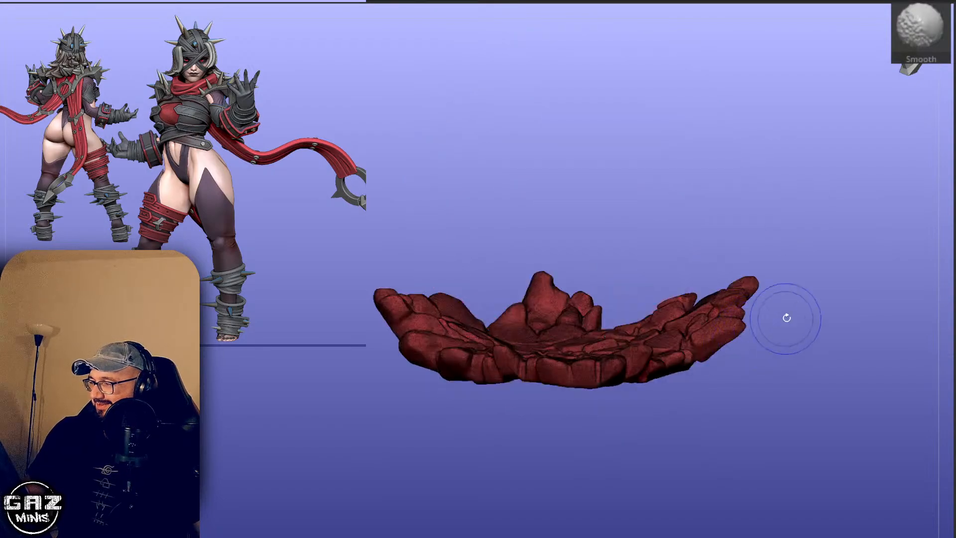
Flatten the underside of the large jutting side stone on the isolated base with the hPolish brush.
{"action": "left_click_drag", "start_coordinate": [785, 318], "coordinate": [831, 279], "text": "alt"}
{"action": "key", "text": "b"}
{"action": "key", "text": "h"}
{"action": "key", "text": "p"}
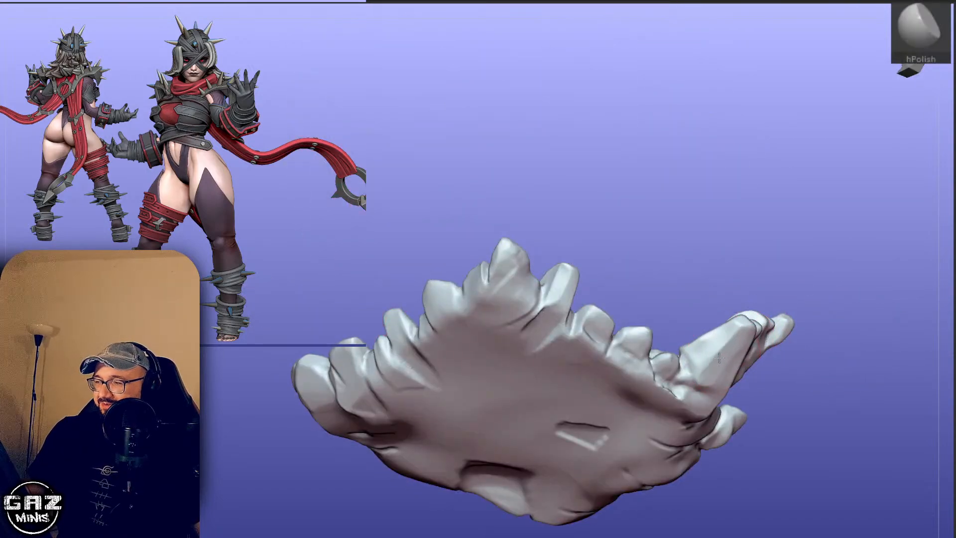
{"action": "left_click_drag", "start_coordinate": [718, 350], "coordinate": [685, 393]}
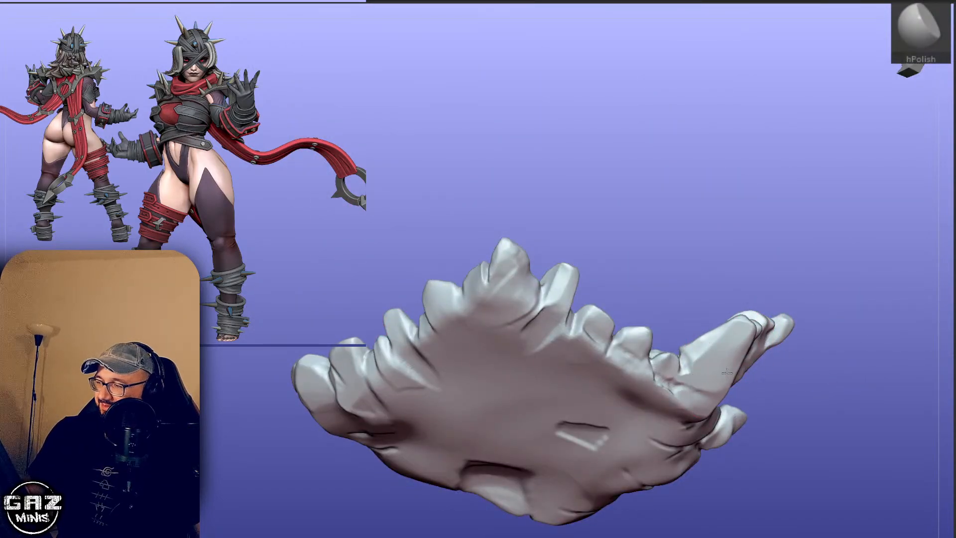
Tighten the creases on the outer side stones with the Pinch brush while the full figure is shown.
{"action": "mouse_move", "coordinate": [793, 292]}
{"action": "left_mouse_down"}
{"action": "mouse_move", "coordinate": [806, 303]}
{"action": "mouse_move", "coordinate": [843, 291]}
{"action": "mouse_move", "coordinate": [838, 279]}
{"action": "mouse_move", "coordinate": [793, 273]}
{"action": "left_mouse_up"}
{"action": "key", "text": "b"}
{"action": "key", "text": "p"}
{"action": "key", "text": "i"}
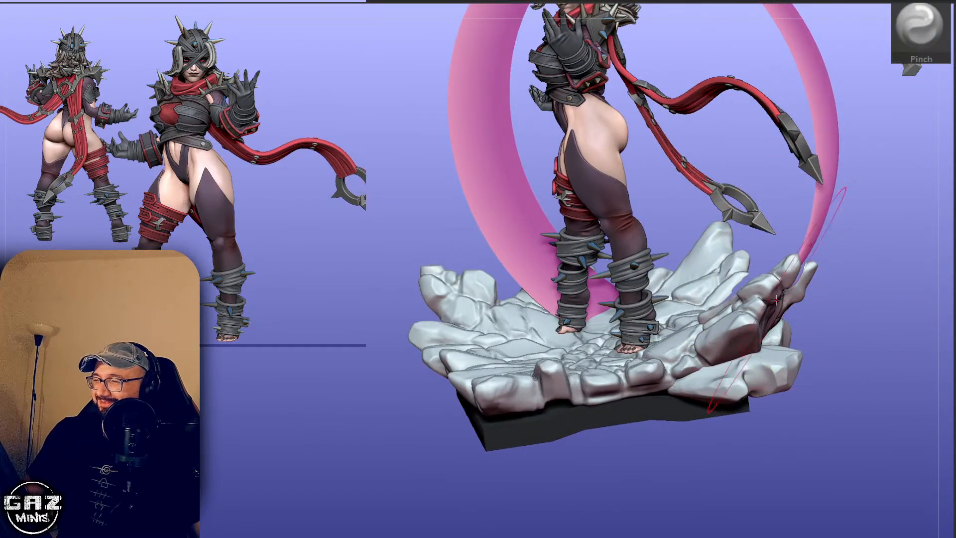
{"action": "left_click_drag", "start_coordinate": [861, 318], "coordinate": [816, 286]}
{"action": "mouse_move", "coordinate": [946, 396]}
{"action": "left_mouse_down", "text": "alt"}
{"action": "mouse_move", "coordinate": [835, 389]}
{"action": "mouse_move", "coordinate": [779, 277]}
{"action": "left_mouse_up", "text": "alt"}
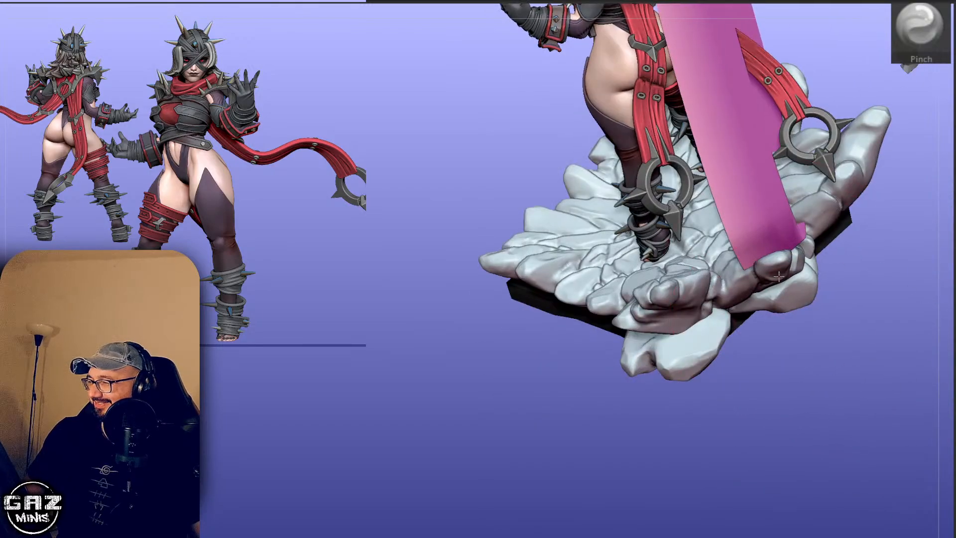
{"action": "left_click_drag", "start_coordinate": [874, 228], "coordinate": [829, 301], "text": "alt"}
Flatten the outer faces of the large stones along the back and side of the base with the hPolish brush.
{"action": "key", "text": "b"}
{"action": "key", "text": "h"}
{"action": "key", "text": "p"}
{"action": "mouse_move", "coordinate": [885, 244]}
{"action": "left_mouse_down"}
{"action": "mouse_move", "coordinate": [837, 239]}
{"action": "mouse_move", "coordinate": [893, 211]}
{"action": "left_mouse_up"}
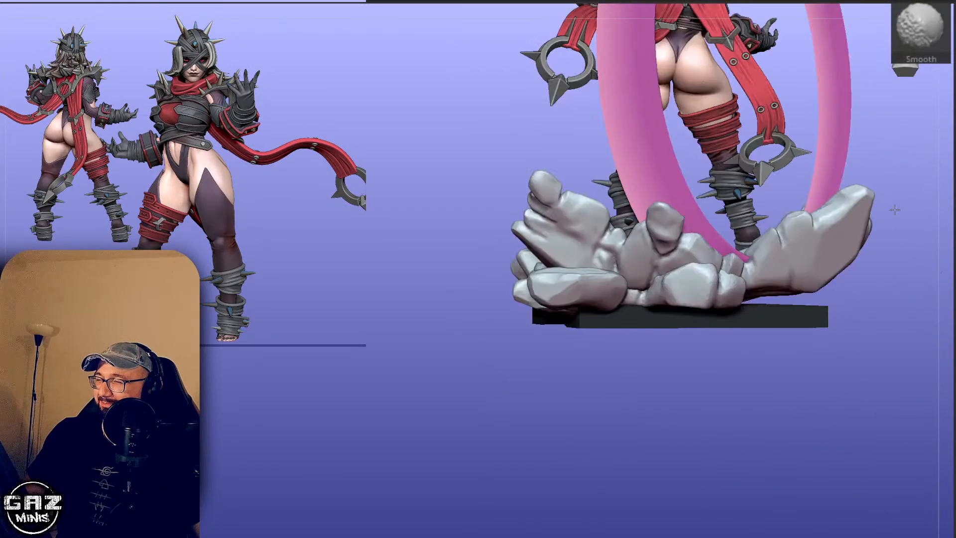
{"action": "mouse_move", "coordinate": [902, 261]}
{"action": "left_mouse_down", "text": "alt"}
{"action": "mouse_move", "coordinate": [761, 256]}
{"action": "mouse_move", "coordinate": [761, 293]}
{"action": "left_mouse_up", "text": "alt"}
{"action": "mouse_move", "coordinate": [739, 378]}
{"action": "left_mouse_down"}
{"action": "mouse_move", "coordinate": [781, 420]}
{"action": "mouse_move", "coordinate": [870, 343]}
{"action": "mouse_move", "coordinate": [808, 327]}
{"action": "mouse_move", "coordinate": [845, 318]}
{"action": "mouse_move", "coordinate": [647, 309]}
{"action": "mouse_move", "coordinate": [607, 338]}
{"action": "mouse_move", "coordinate": [543, 364]}
{"action": "mouse_move", "coordinate": [463, 342]}
{"action": "left_mouse_up"}
{"action": "key", "text": "f"}
{"action": "left_click_drag", "start_coordinate": [512, 304], "coordinate": [585, 273], "text": "alt"}
{"action": "left_click_drag", "start_coordinate": [585, 274], "coordinate": [630, 269]}
{"action": "mouse_move", "coordinate": [783, 173]}
{"action": "left_mouse_down"}
{"action": "mouse_move", "coordinate": [836, 181]}
{"action": "mouse_move", "coordinate": [848, 172]}
{"action": "left_mouse_up"}
{"action": "left_click_drag", "start_coordinate": [545, 336], "coordinate": [555, 376]}
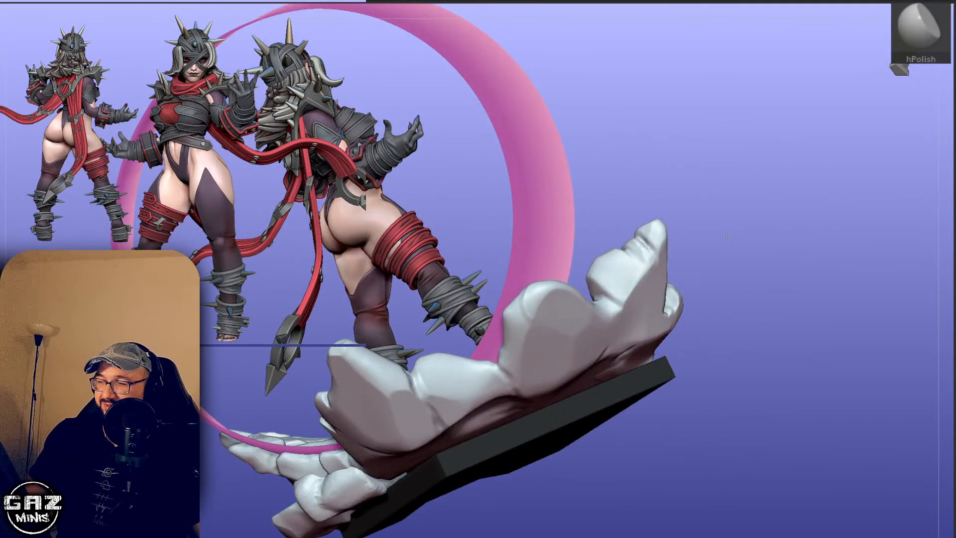
Undo the last hPolish stroke on the side stones and review the base with the full figure.
{"action": "mouse_move", "coordinate": [712, 351]}
{"action": "left_mouse_down"}
{"action": "mouse_move", "coordinate": [638, 302]}
{"action": "mouse_move", "coordinate": [661, 294]}
{"action": "mouse_move", "coordinate": [658, 302]}
{"action": "left_mouse_up"}
{"action": "key", "text": "ctrl+z"}
{"action": "left_click_drag", "start_coordinate": [802, 210], "coordinate": [817, 278], "text": "shift"}
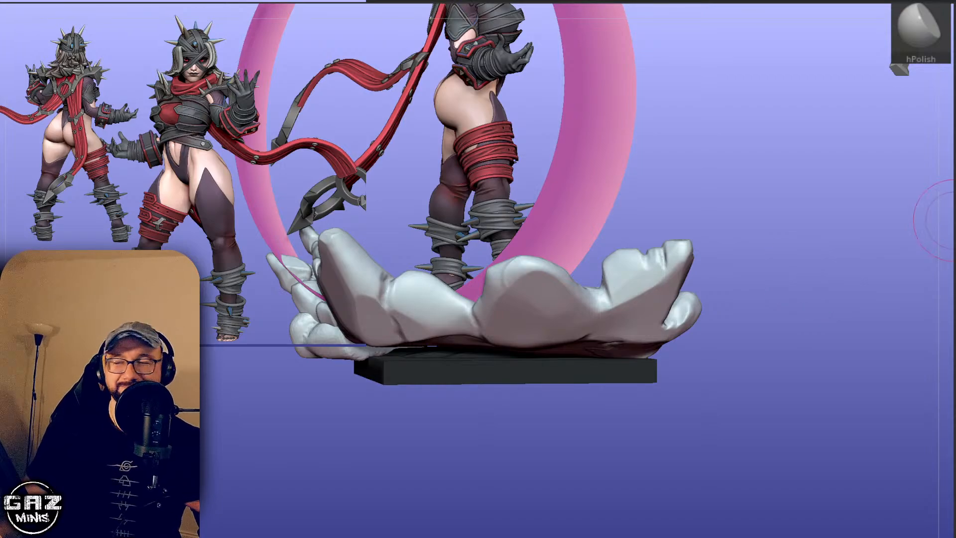
{"action": "left_click_drag", "start_coordinate": [782, 255], "coordinate": [756, 249]}
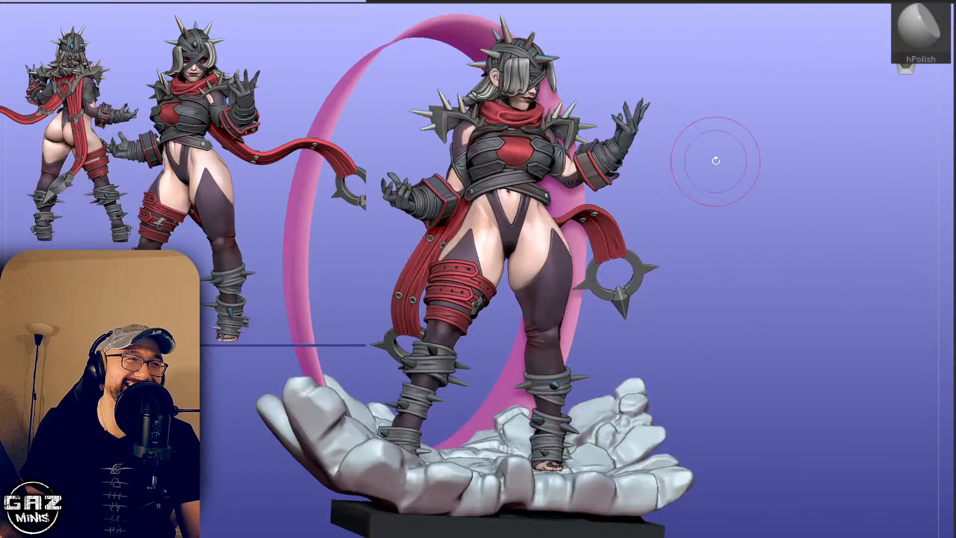
Select the dark plate under the rocks and raise it slightly along its vertical axis.
{"action": "mouse_move", "coordinate": [886, 326]}
{"action": "left_mouse_down"}
{"action": "mouse_move", "coordinate": [842, 335]}
{"action": "mouse_move", "coordinate": [839, 219]}
{"action": "mouse_move", "coordinate": [802, 239]}
{"action": "left_mouse_up"}
{"action": "left_click", "coordinate": [465, 444], "text": "alt"}
{"action": "key", "text": "w"}
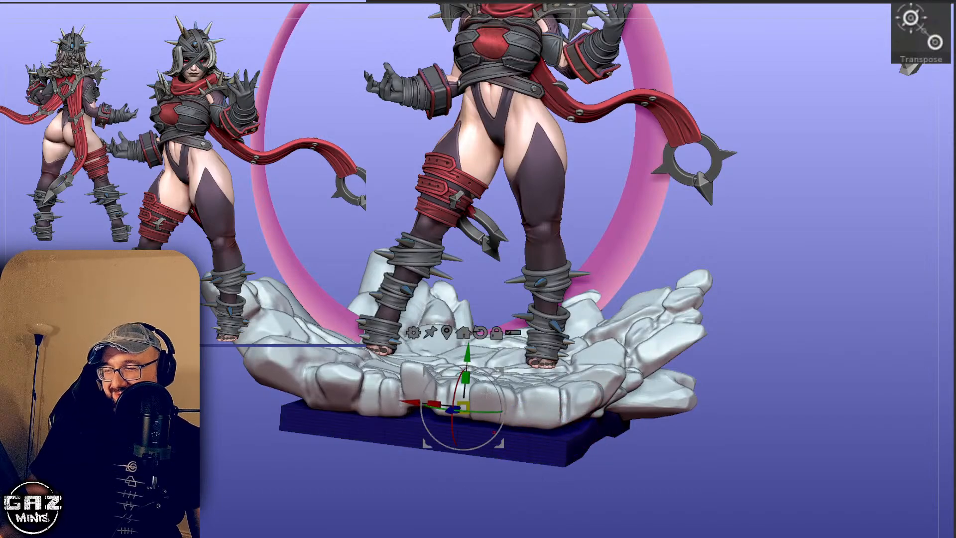
{"action": "left_click_drag", "start_coordinate": [467, 353], "coordinate": [469, 331]}
{"action": "key", "text": "q"}
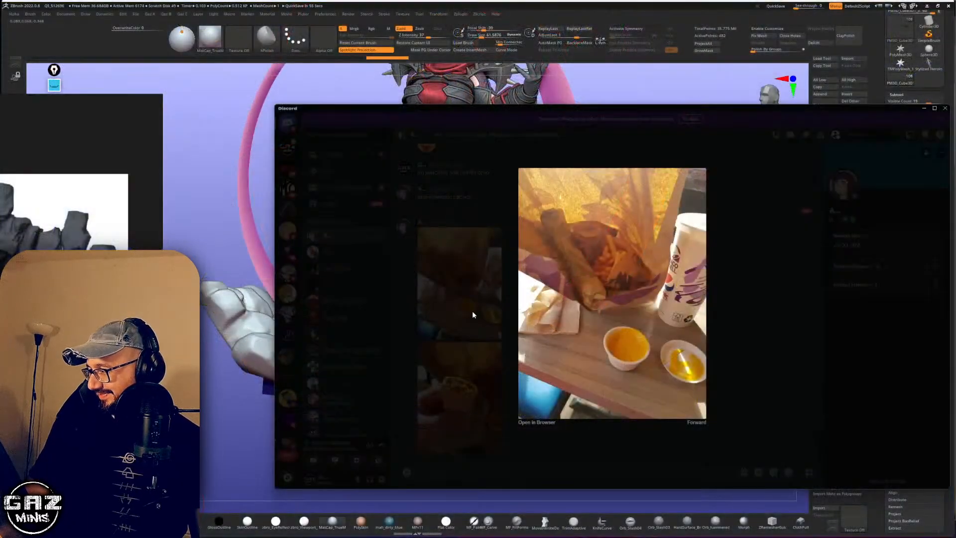
View the shared food photos in the Discord chats and close each one.
{"action": "left_click", "coordinate": [750, 372]}
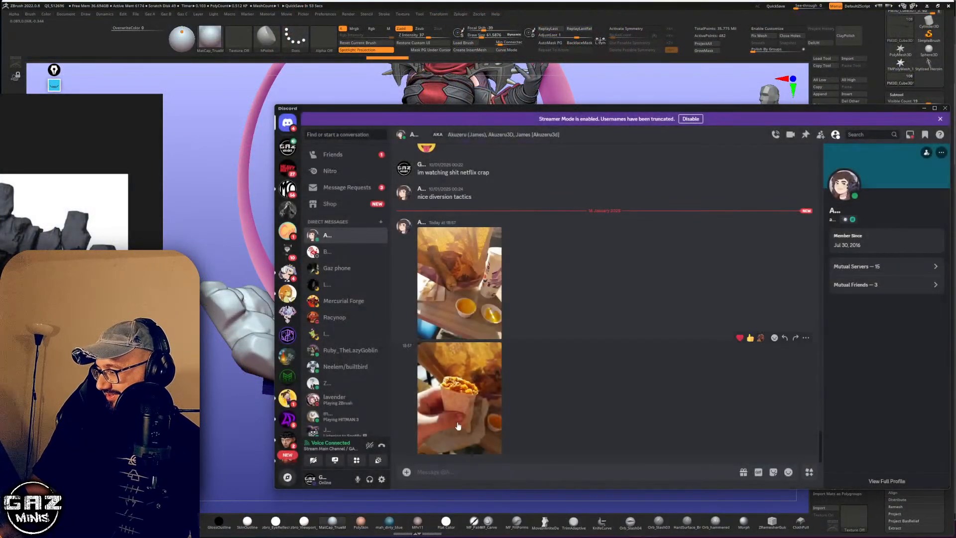
{"action": "left_click", "coordinate": [452, 413]}
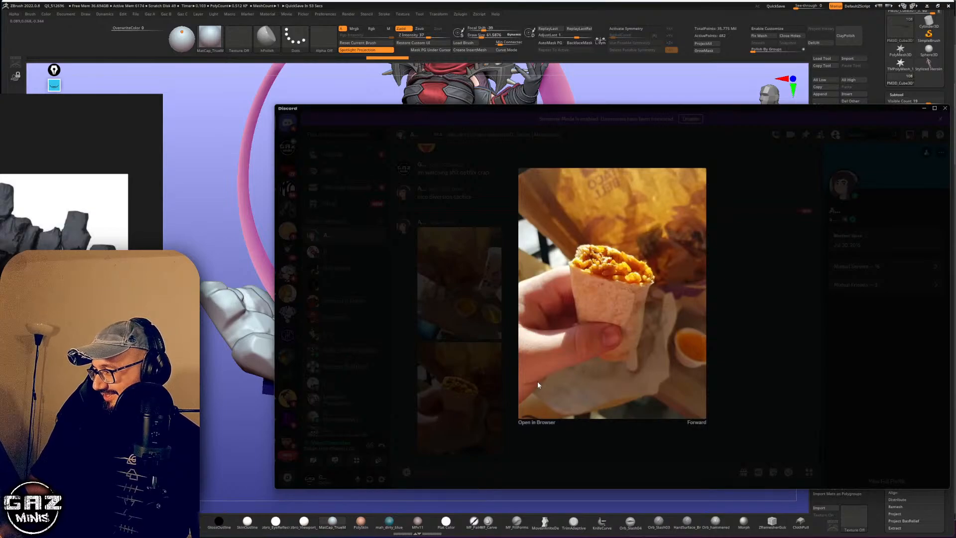
{"action": "left_click", "coordinate": [485, 395]}
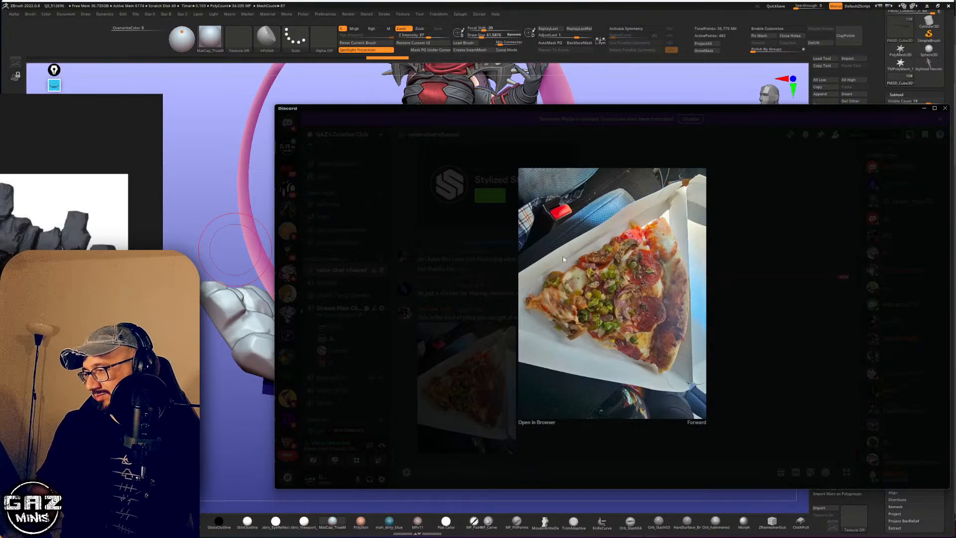
{"action": "left_click", "coordinate": [490, 253]}
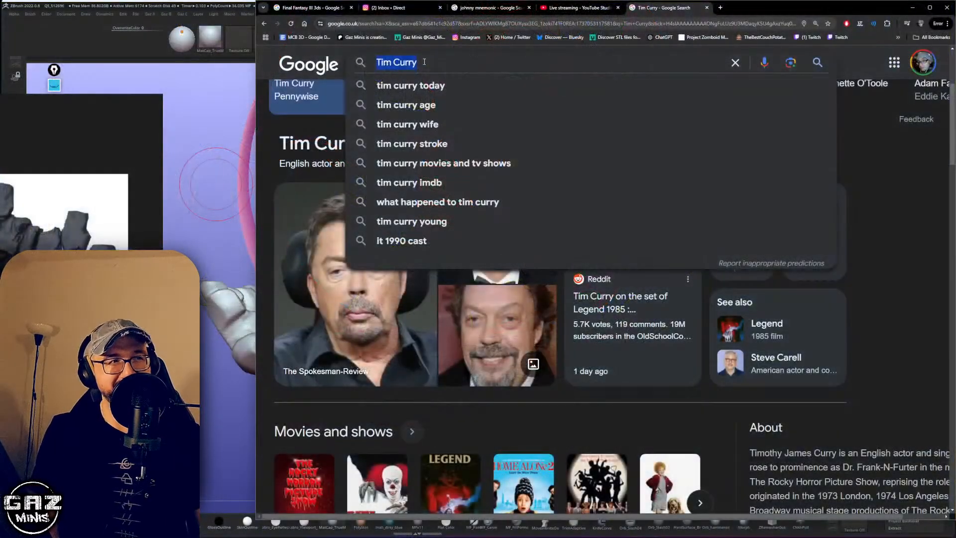
Switch to the web browser and search Google for "flip a coin".
{"action": "type", "text": "flip a coibn"}
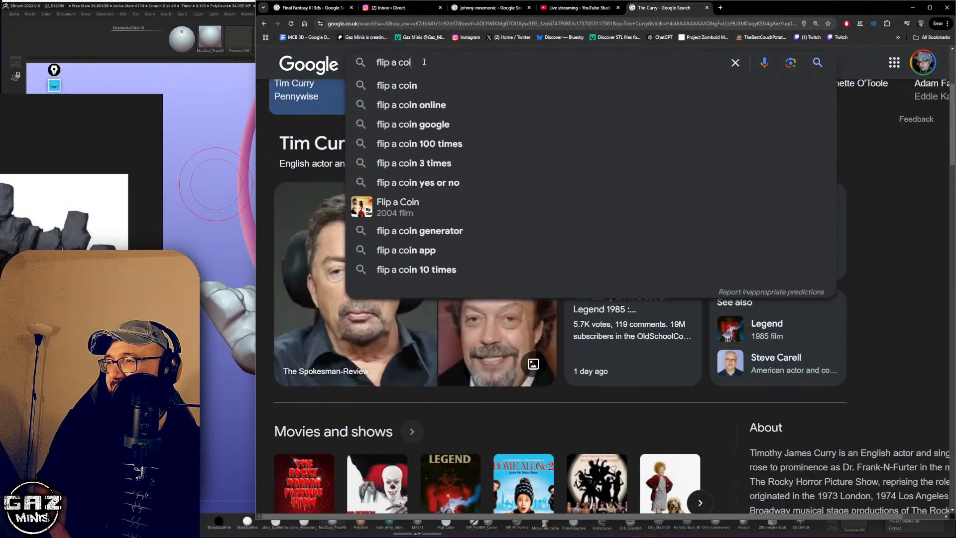
{"action": "key", "text": "Return"}
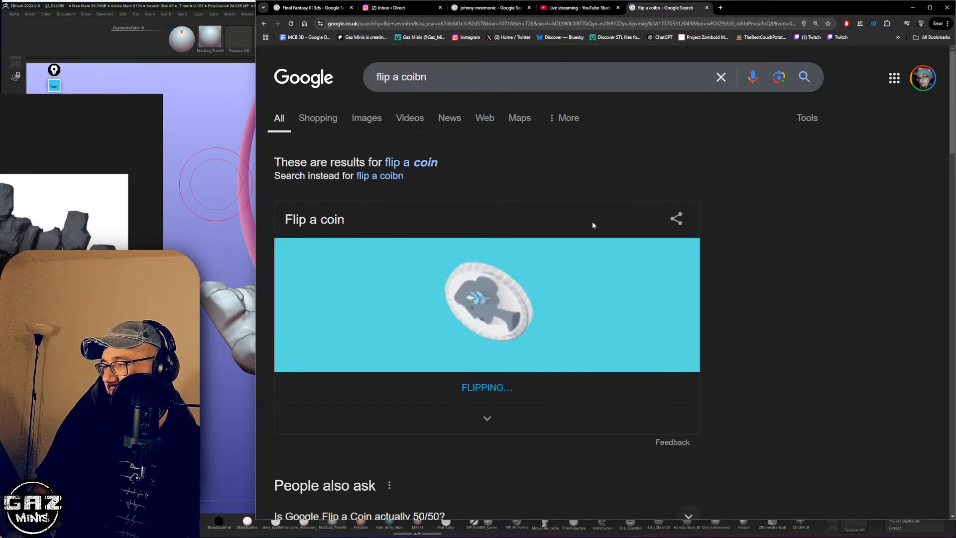